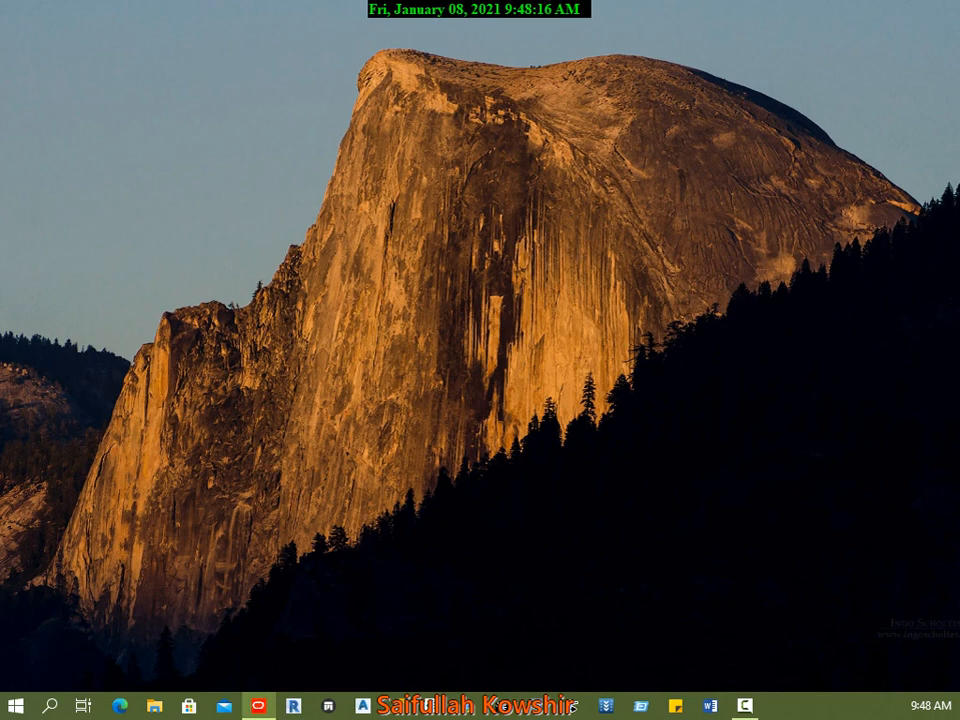
Step: Bring up the Primavera P6 window and maximize it
left_click_drag(0, 320, 407, 149)
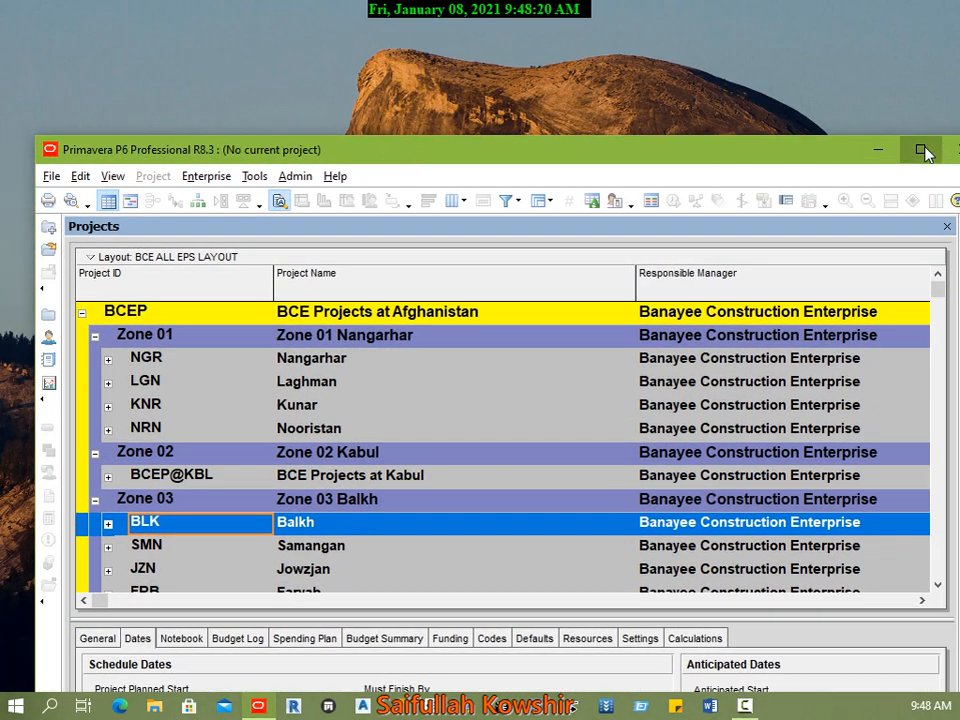
left_click(919, 150)
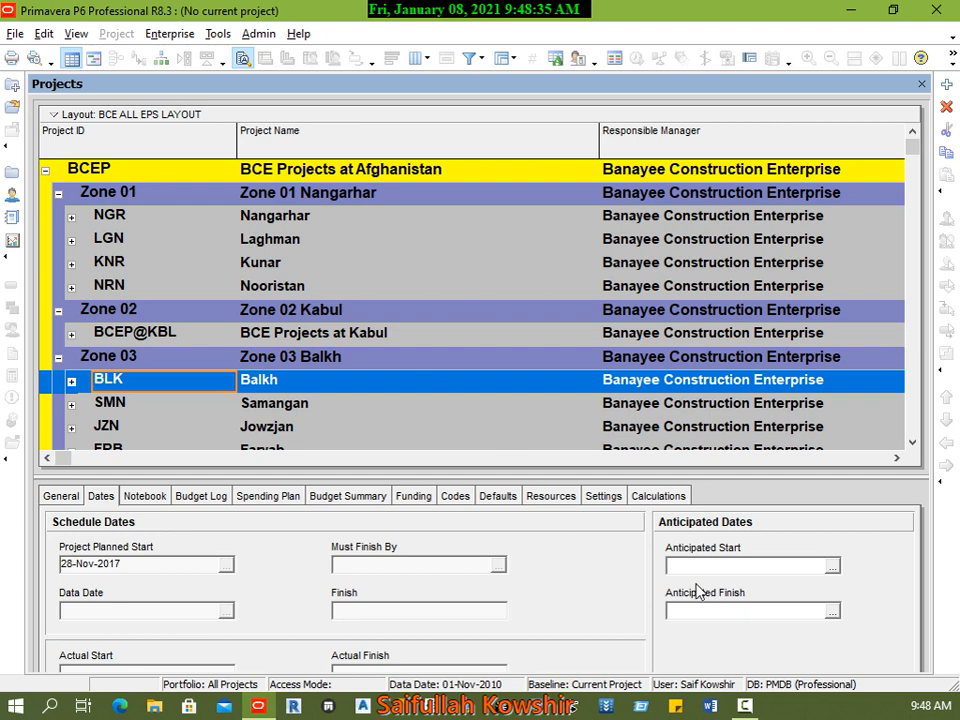
left_click(15, 33)
mouse_move(143, 38)
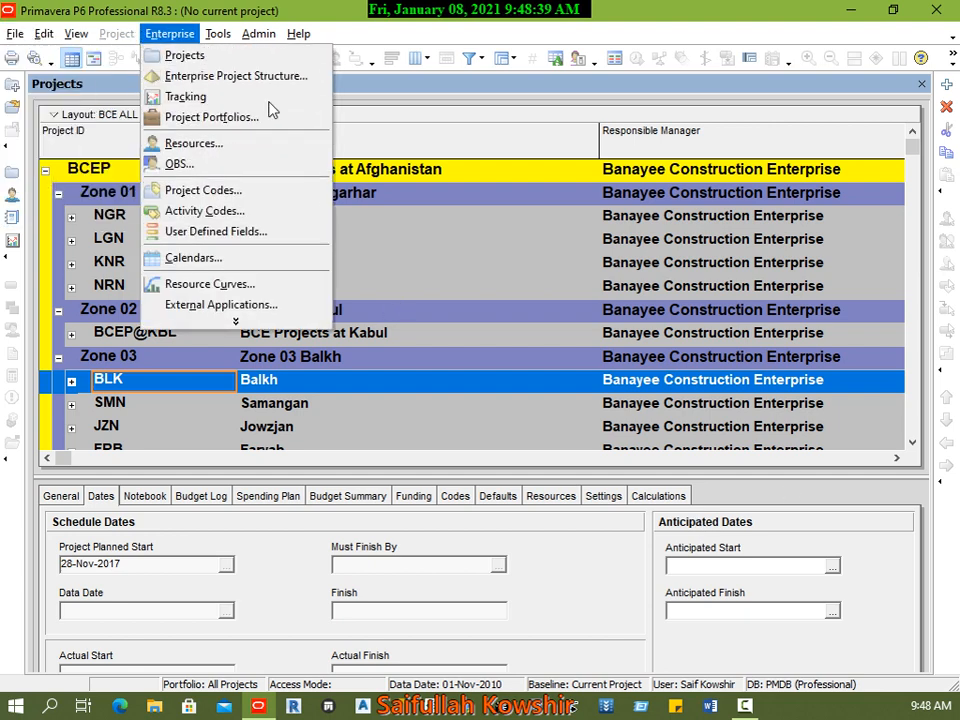
left_click(188, 34)
left_click(188, 34)
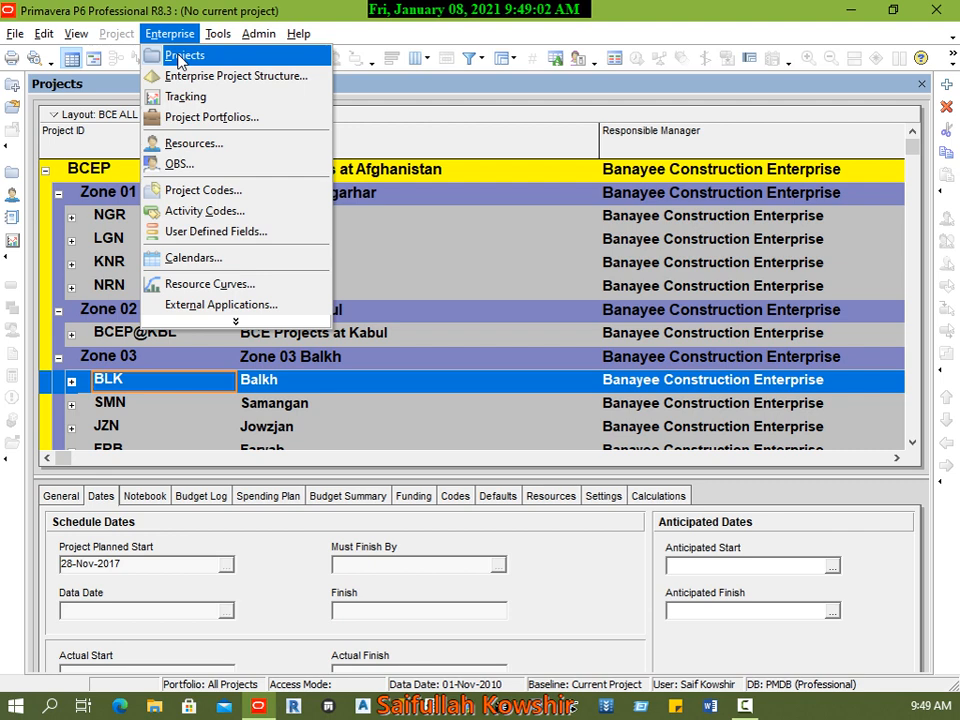
Step: Expand the Nangarhar (NGR) node under Zone 01 and its Waiting Building Projects group
left_click(370, 173)
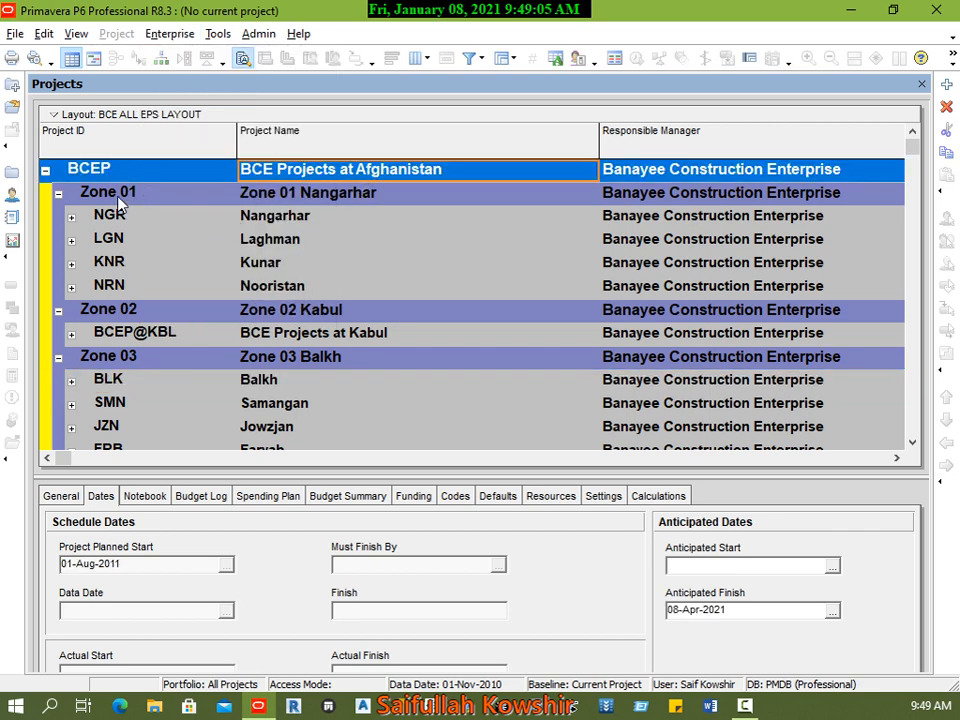
left_click(71, 218)
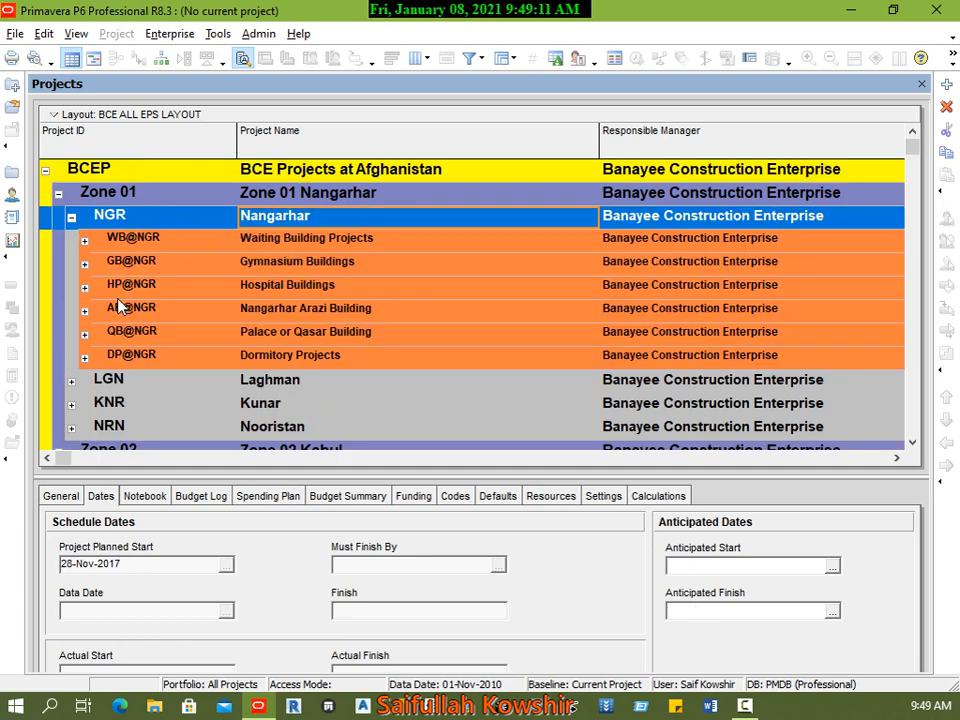
left_click(84, 240)
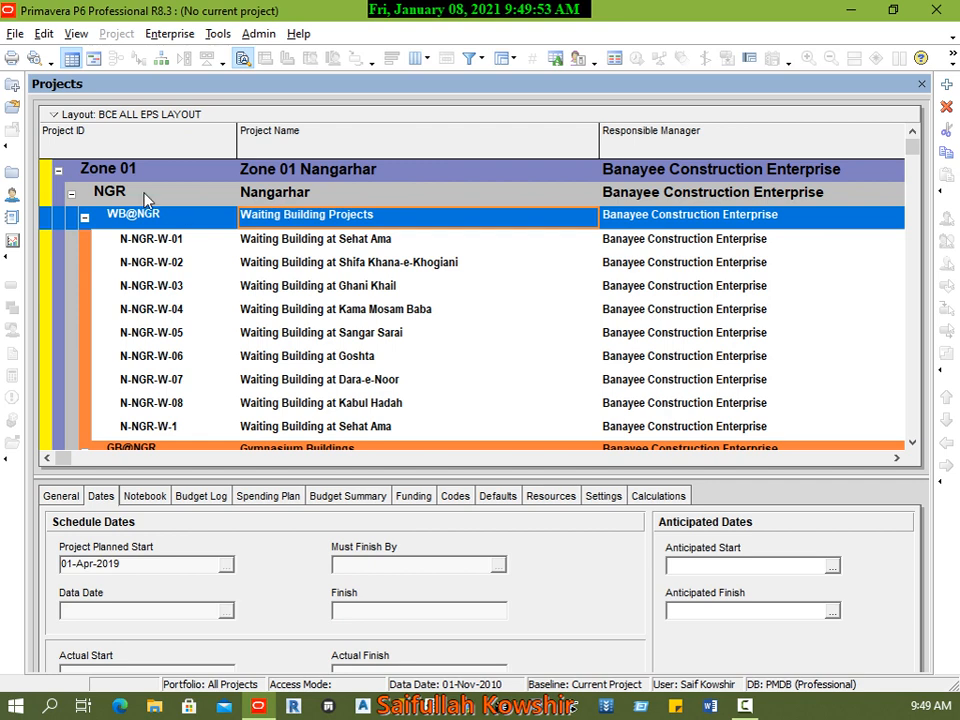
Step: Switch the project portfolio to the ASPH user portfolio, keeping EPS bands only for projects in the current portfolio
left_click(15, 34)
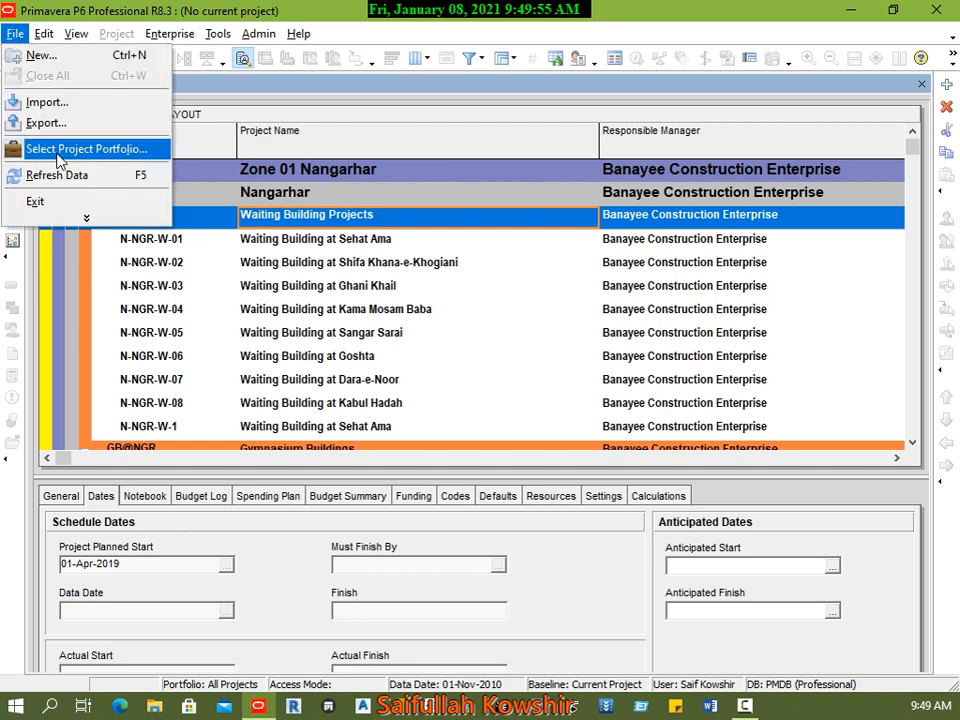
left_click(86, 148)
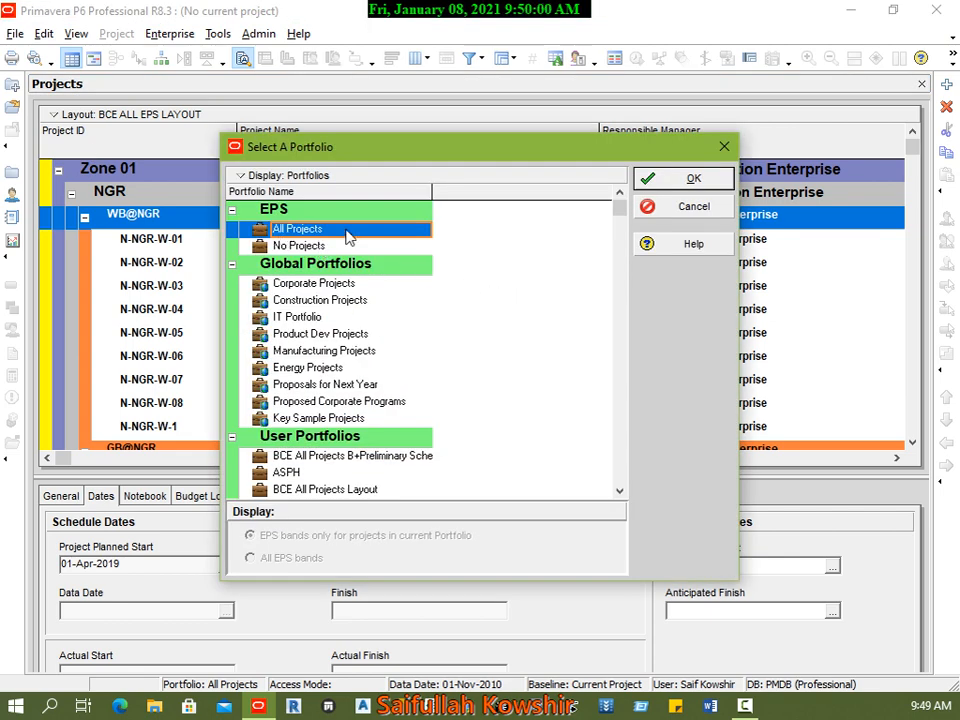
scroll(395, 461, "down", 1)
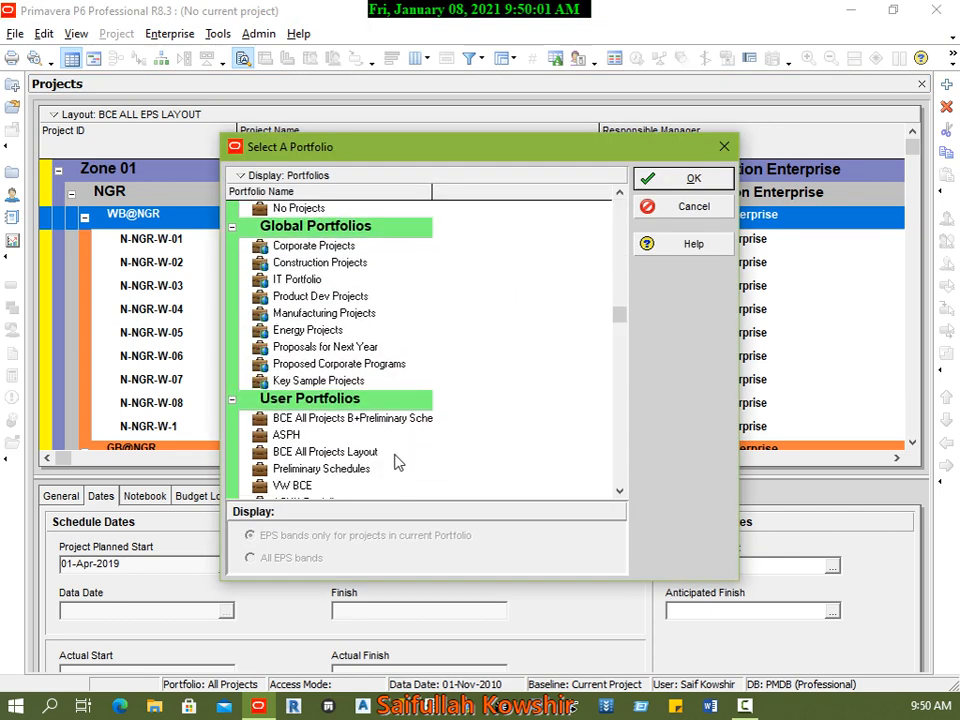
left_click(300, 437)
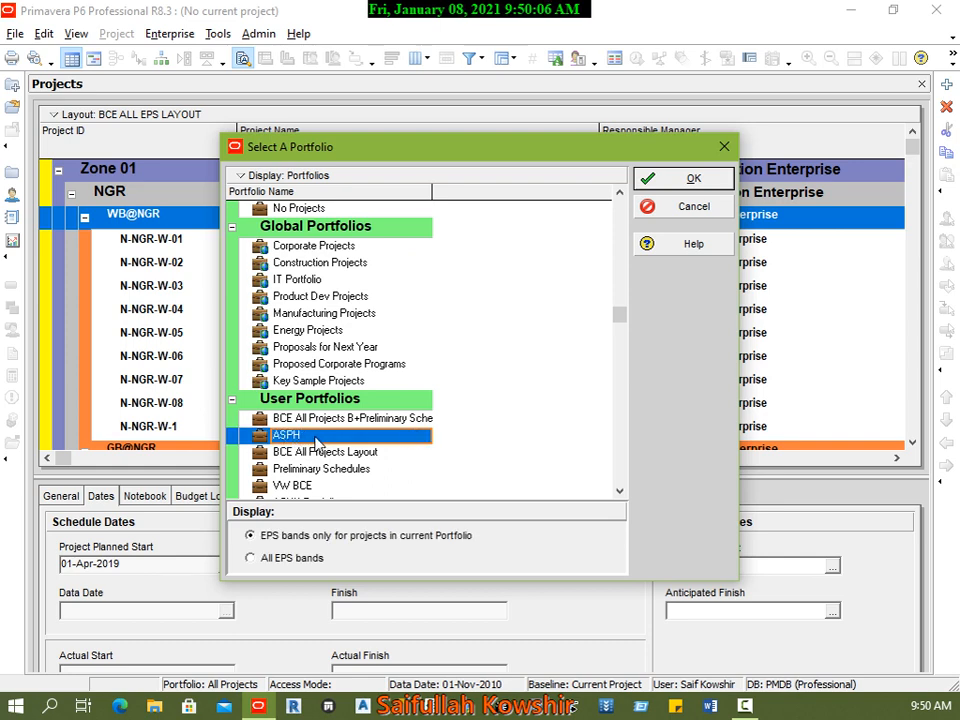
left_click(690, 180)
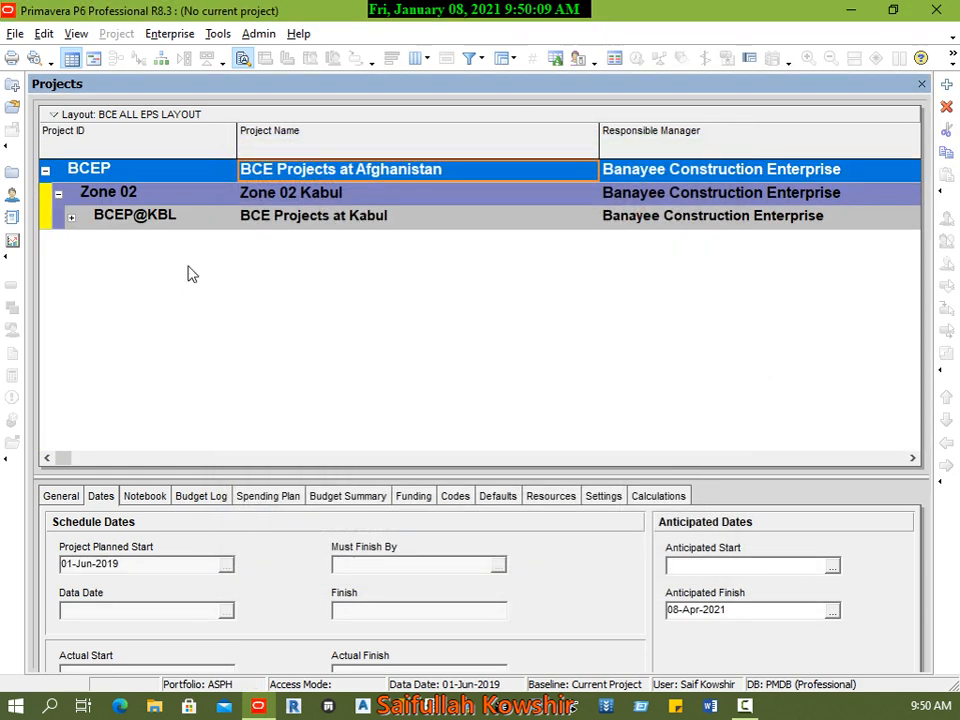
Step: Expand BCE Projects at Kabul and its Printing House Projects group, and look through the listed projects
left_click(71, 217)
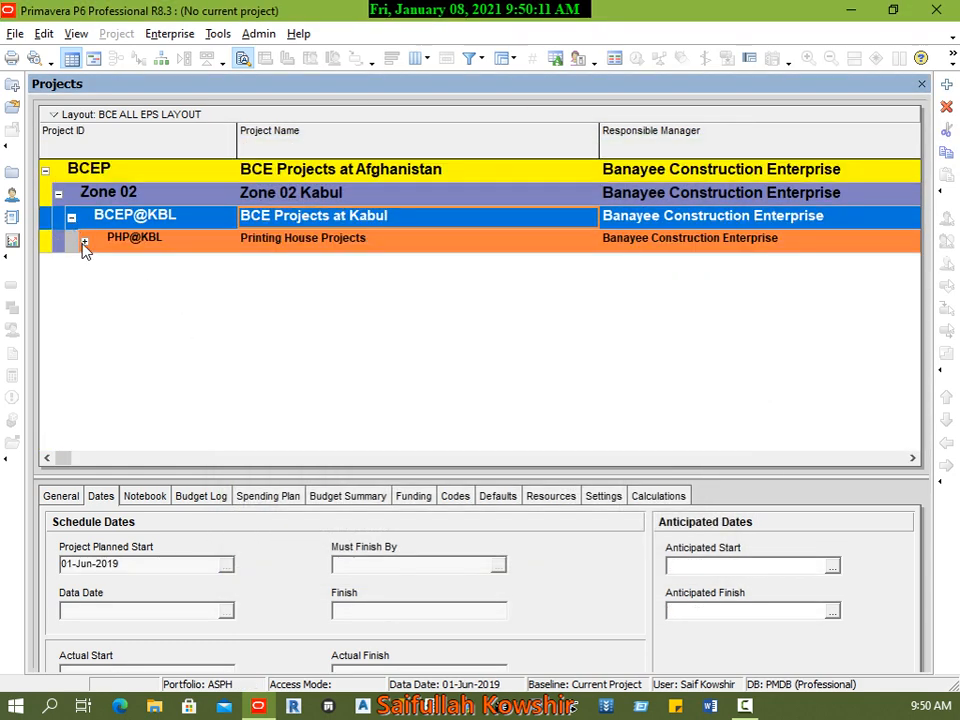
left_click(80, 241)
scroll(345, 383, "down", 1)
scroll(345, 383, "up", 4)
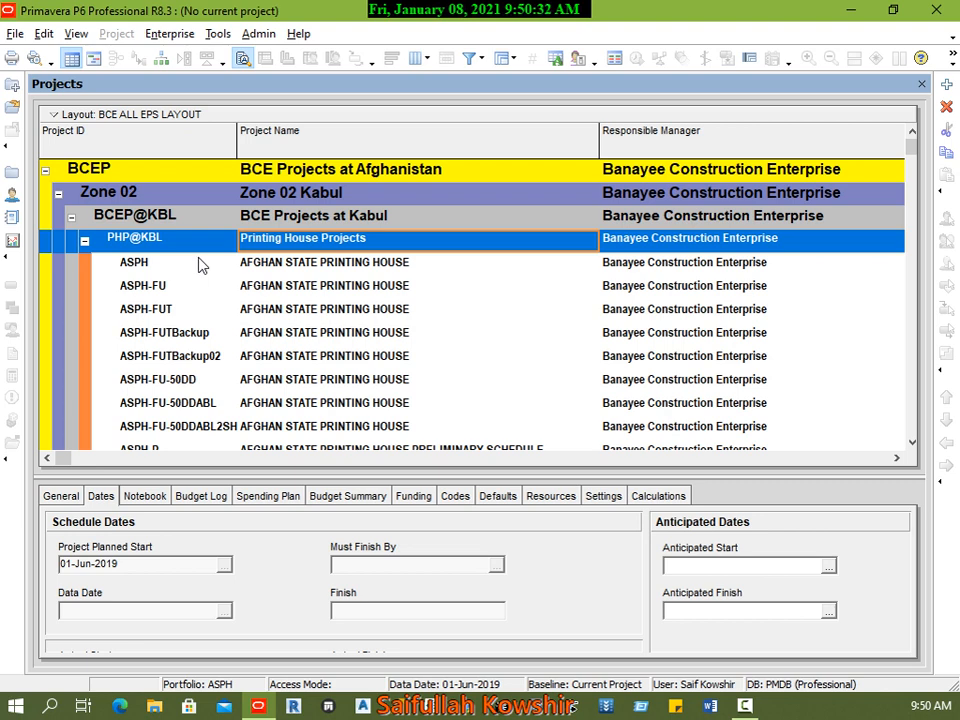
Step: Switch the project portfolio to All Projects
left_click(24, 35)
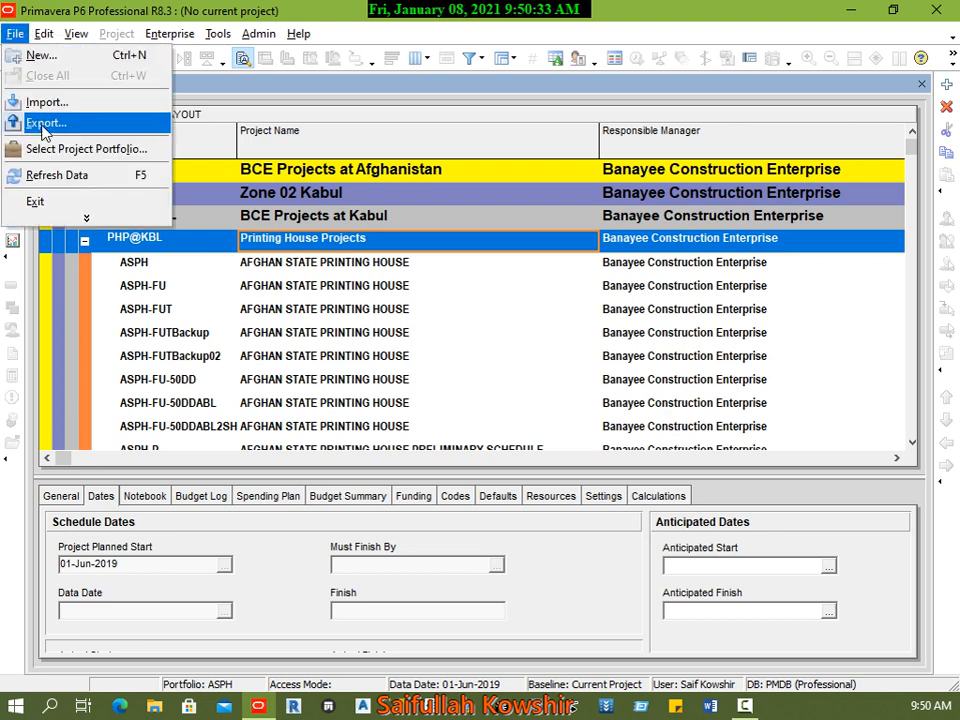
left_click(70, 148)
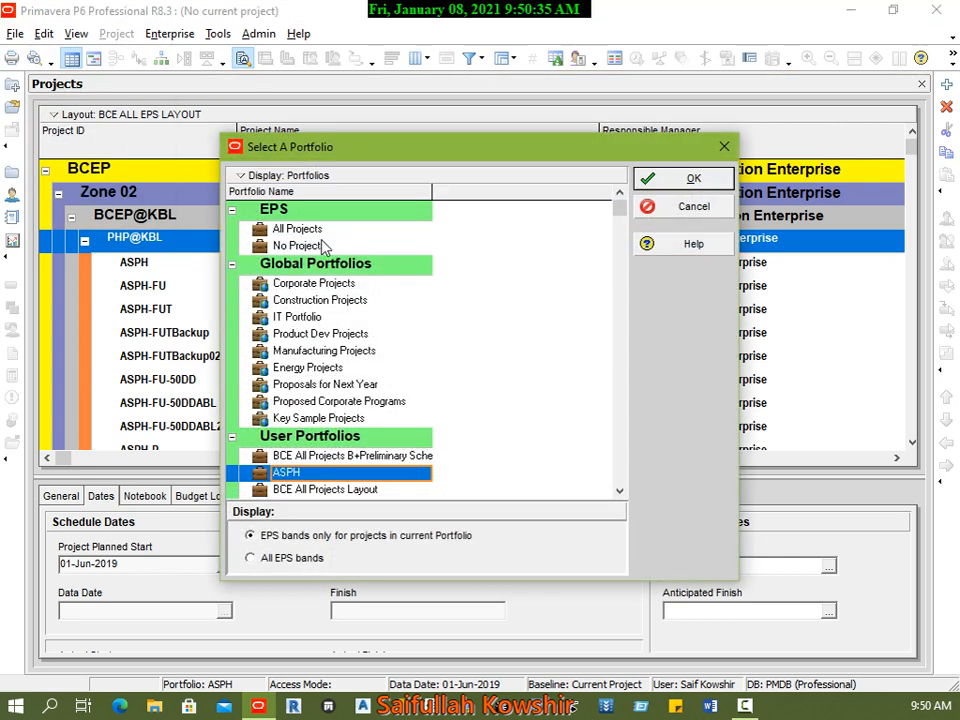
left_click(310, 230)
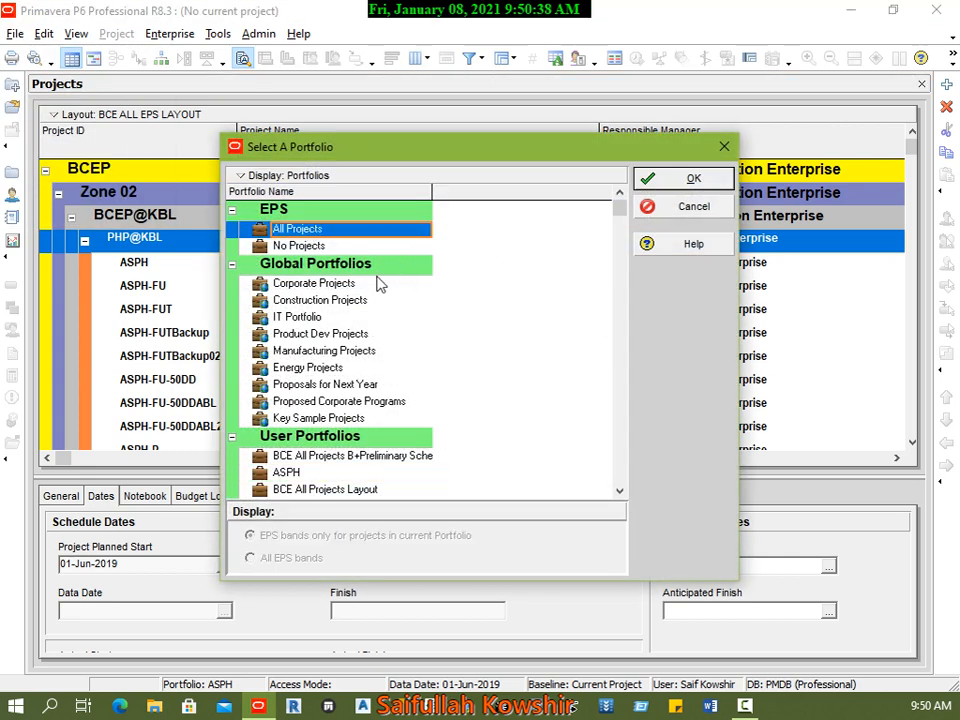
scroll(409, 461, "down", 1)
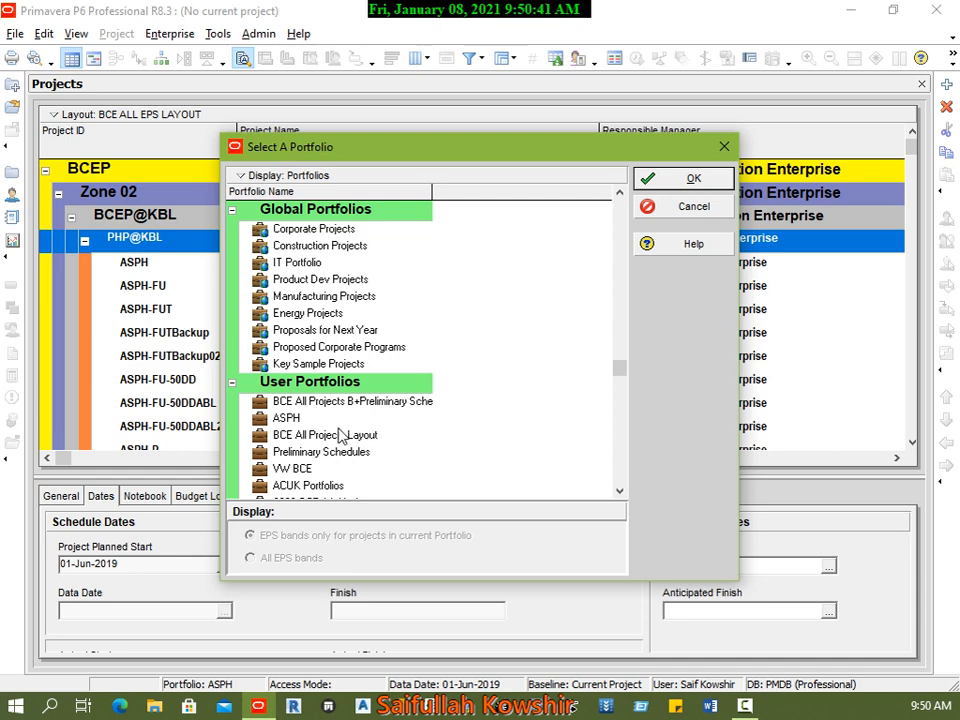
left_click(673, 185)
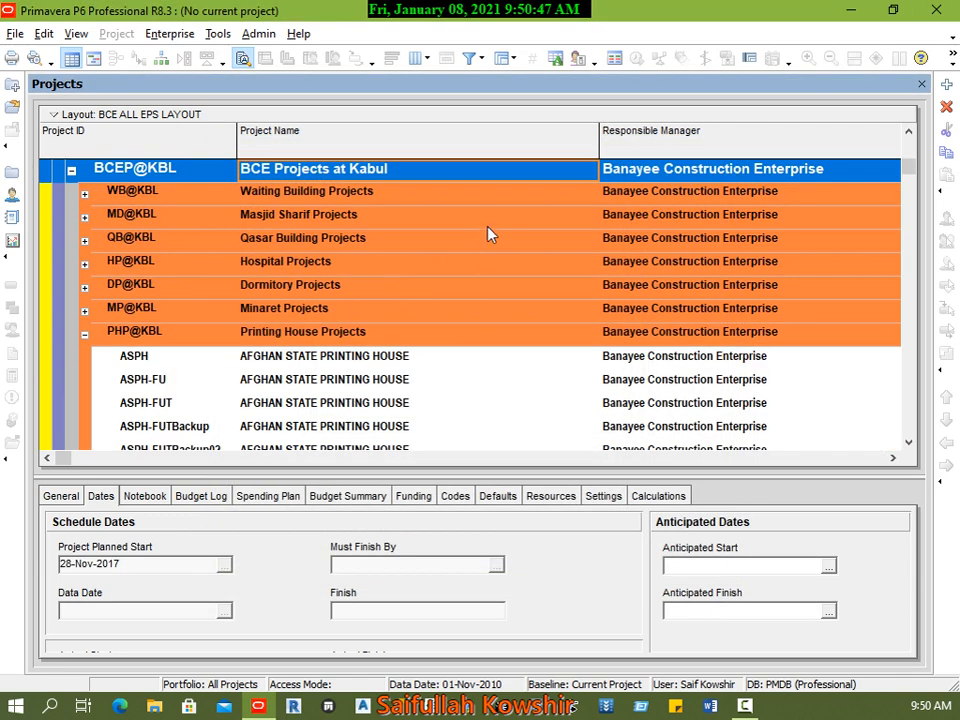
Step: Expand all levels of the project list and look through the projects
left_click(43, 34)
mouse_move(74, 36)
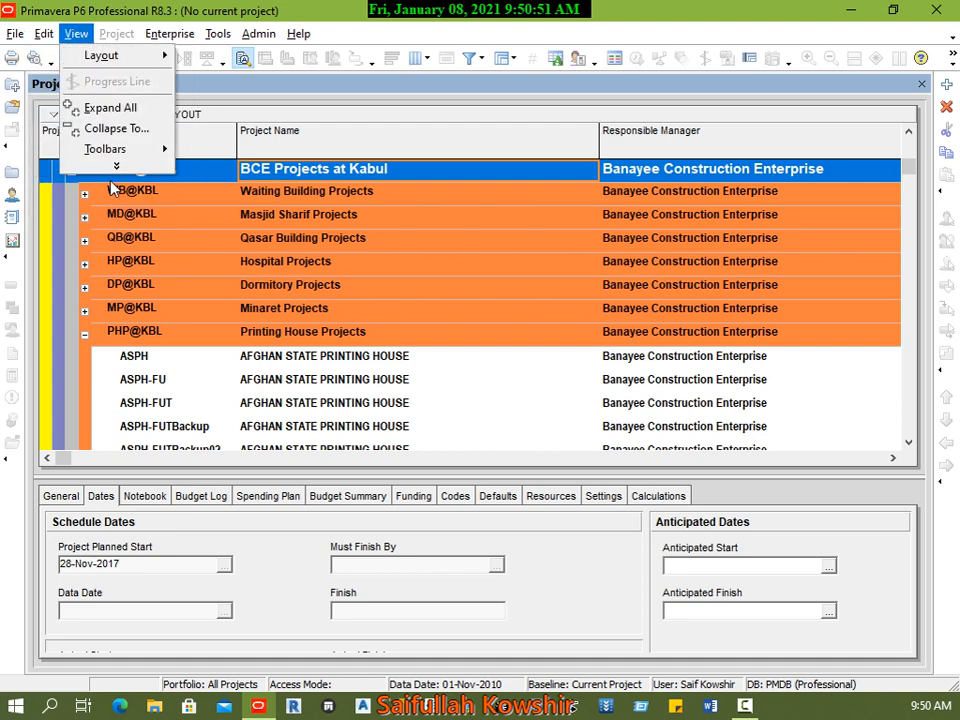
left_click(108, 107)
scroll(370, 288, "down", 1)
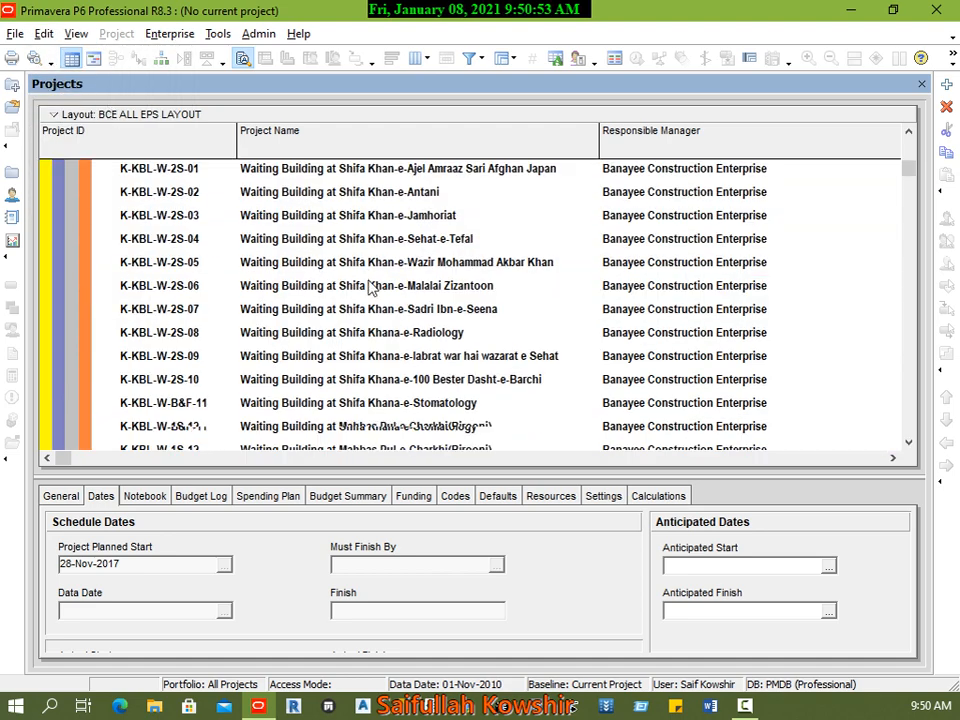
scroll(380, 300, "down", 15)
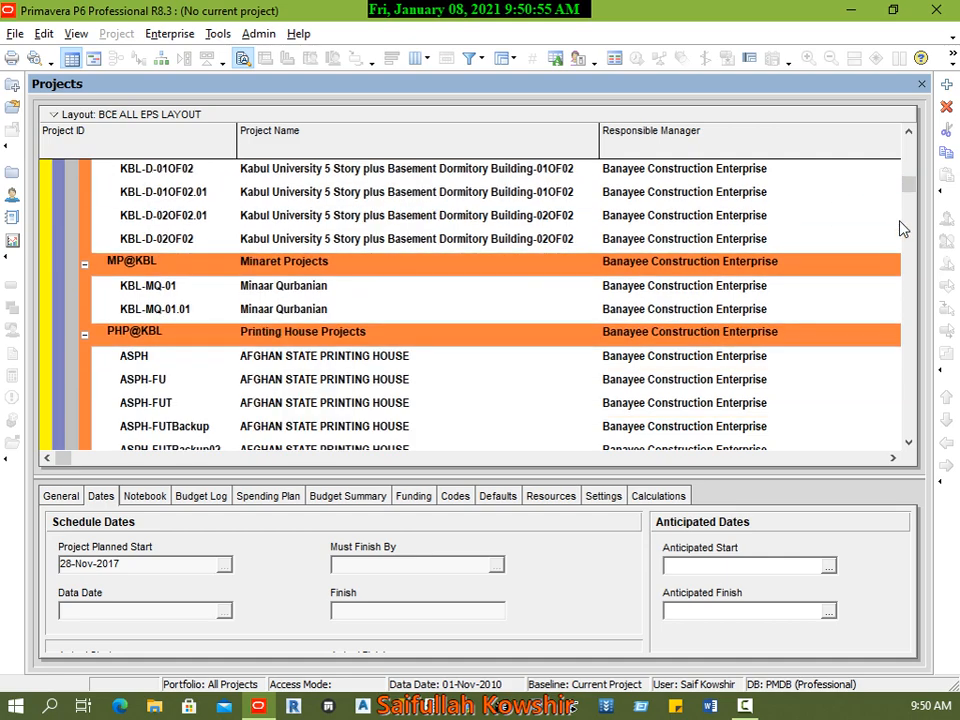
left_click_drag(908, 185, 905, 140)
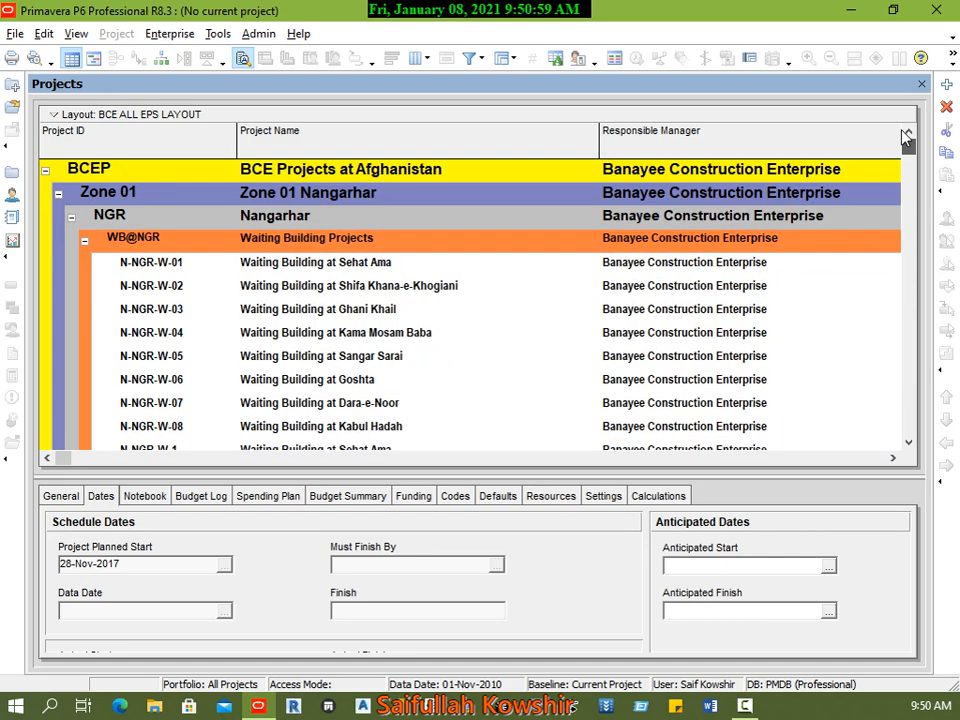
Step: Select the whole range of projects from N-NGR-W-01 through CRS and open them together
left_click(168, 263)
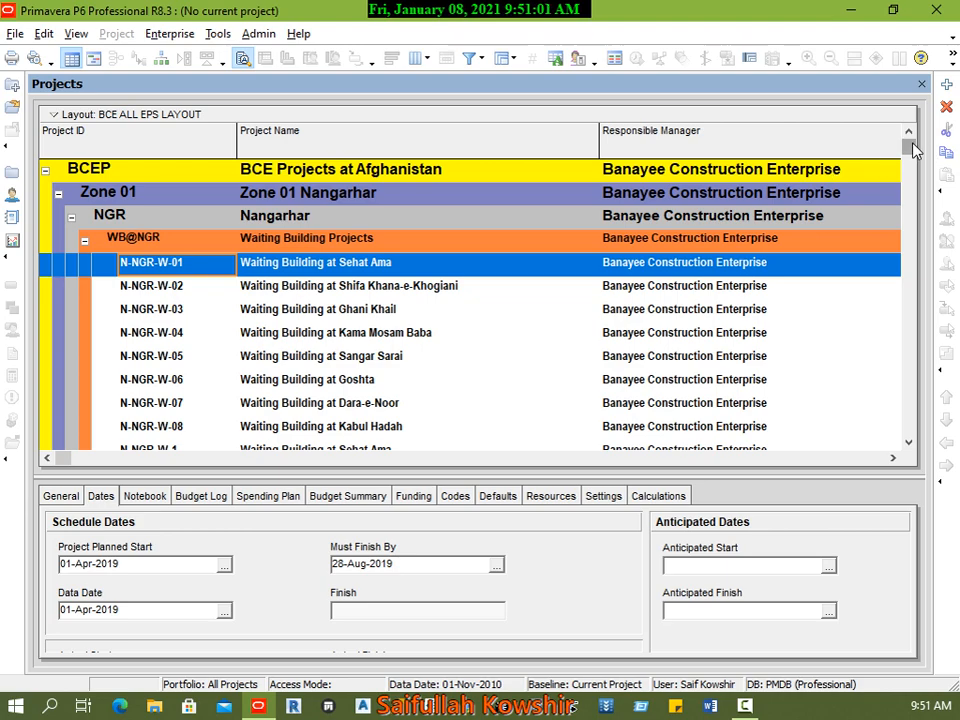
left_click_drag(912, 148, 910, 440)
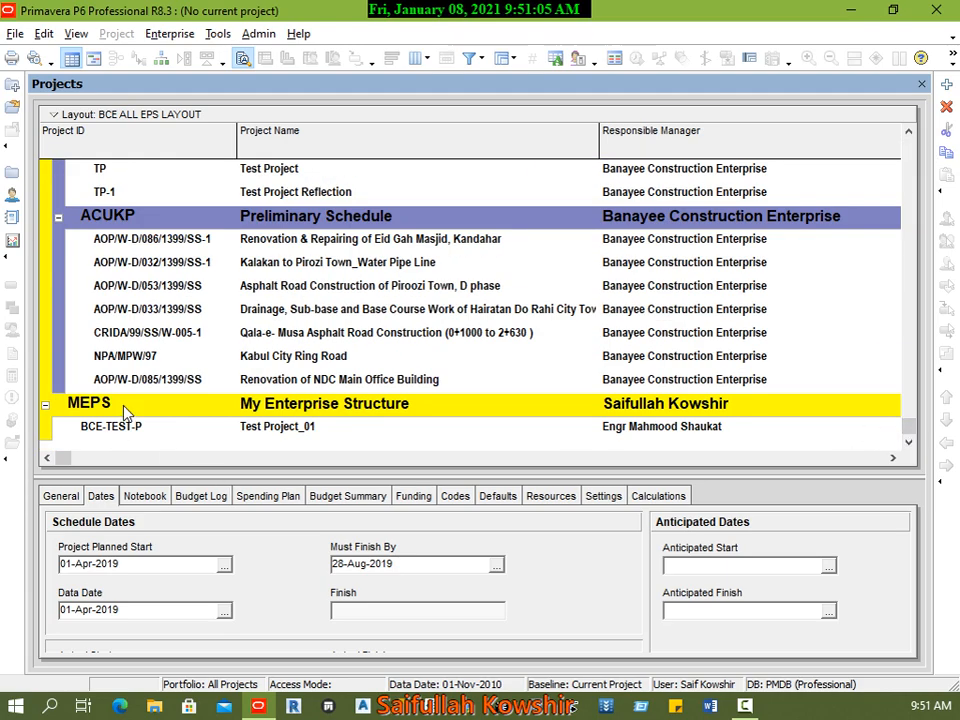
scroll(265, 380, "up", 5)
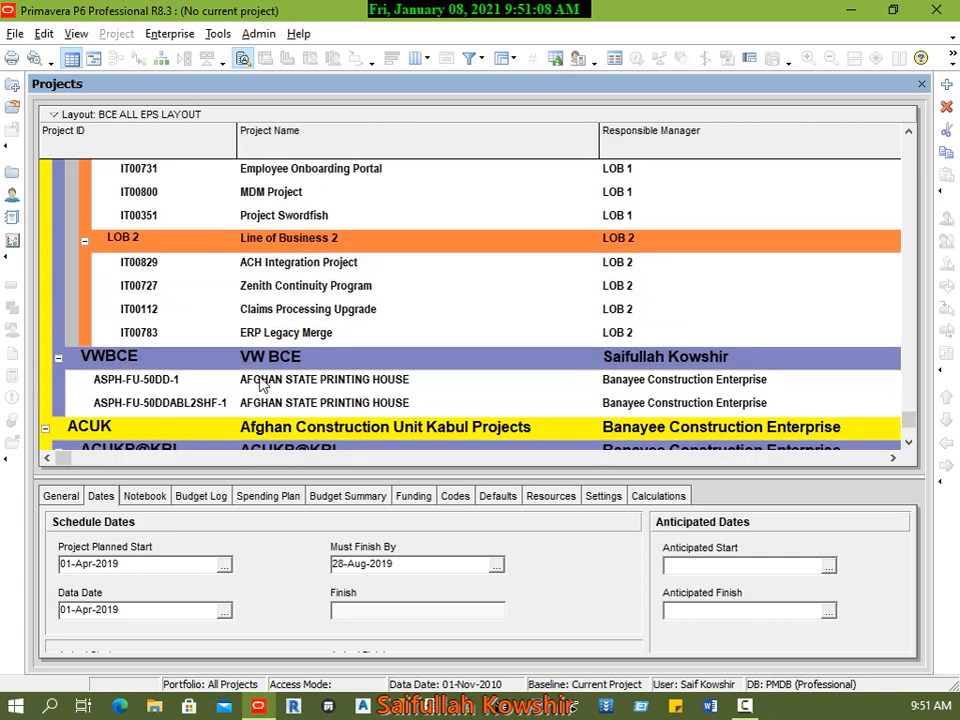
scroll(262, 385, "up", 15)
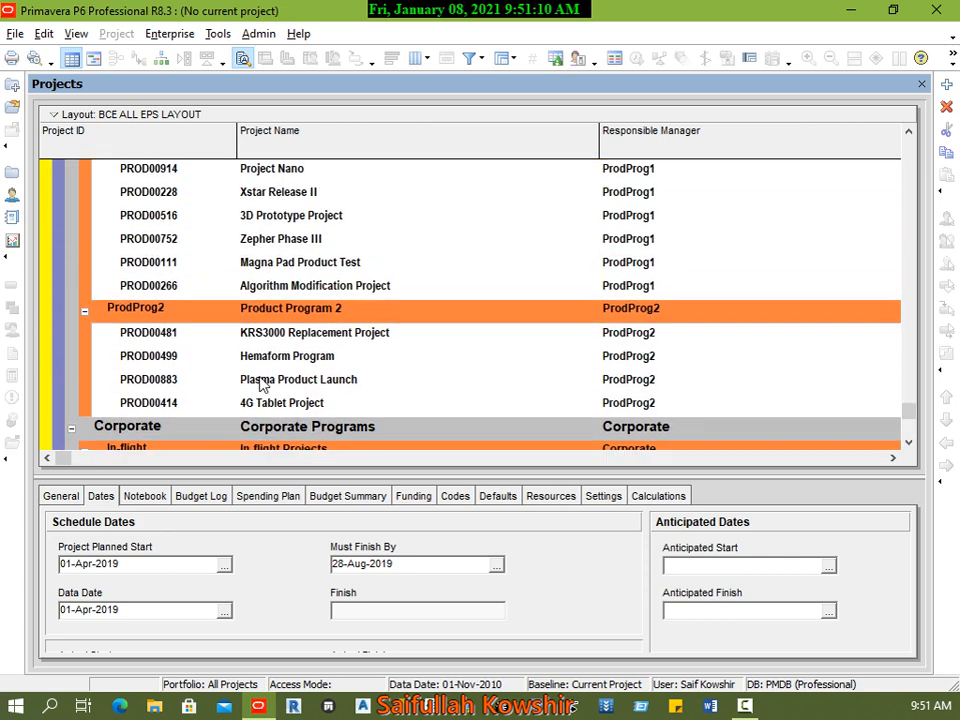
scroll(263, 384, "up", 15)
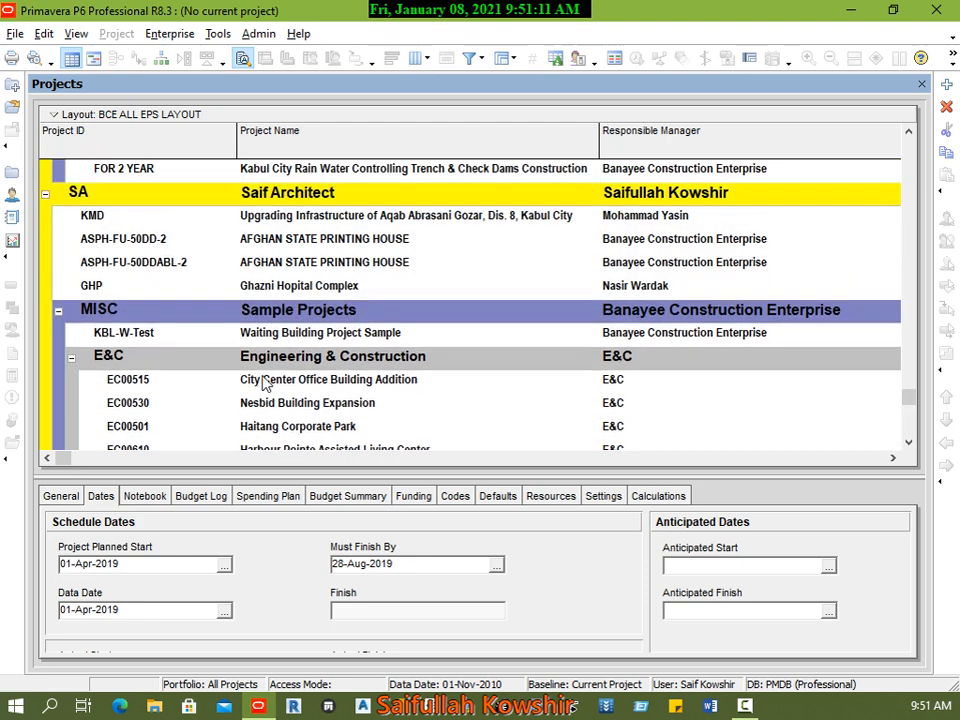
scroll(265, 383, "up", 15)
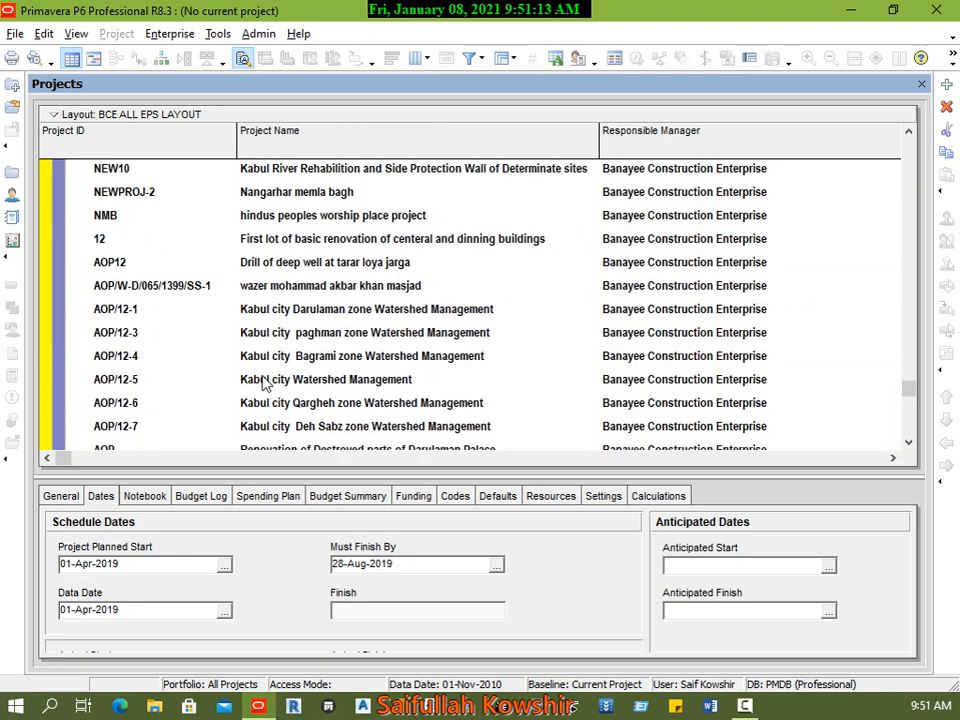
scroll(265, 384, "up", 8)
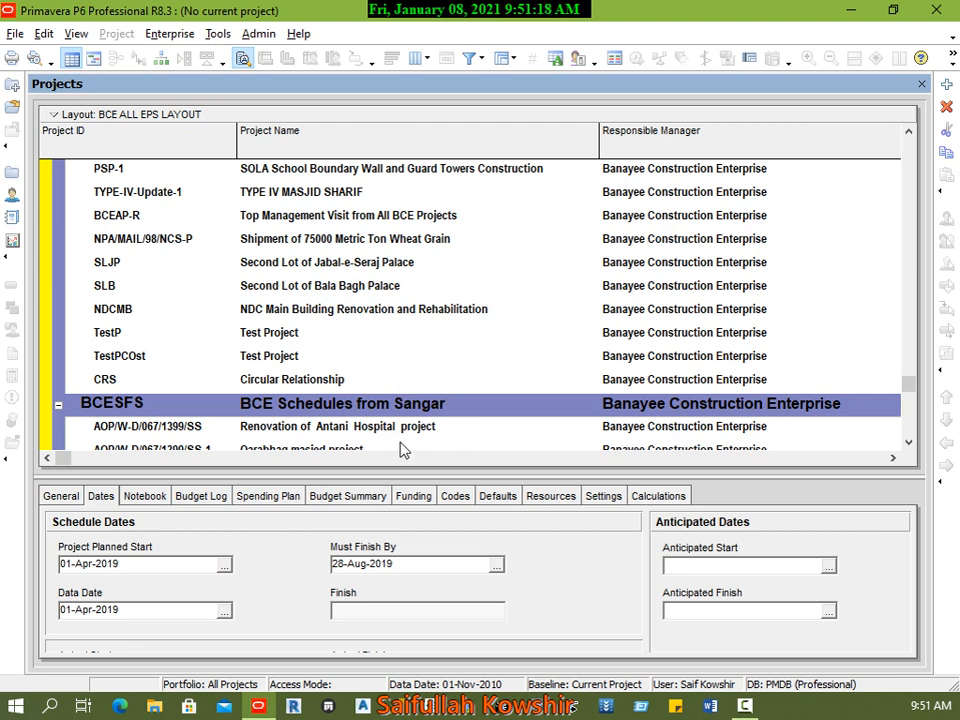
scroll(400, 450, "up", 1)
scroll(399, 444, "down", 1)
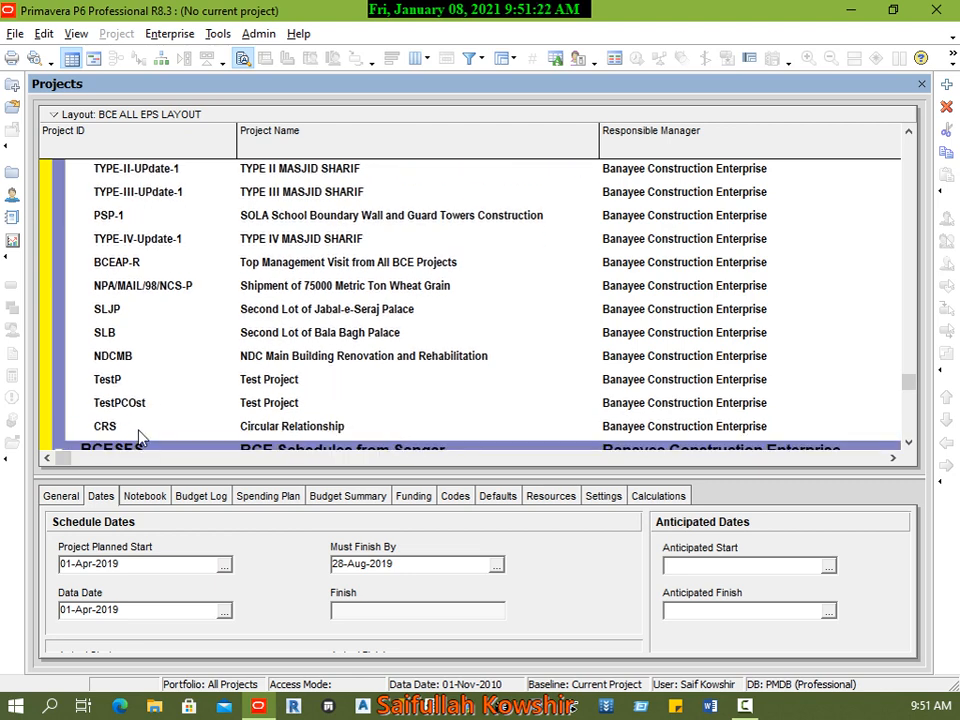
left_click(139, 430, "shift")
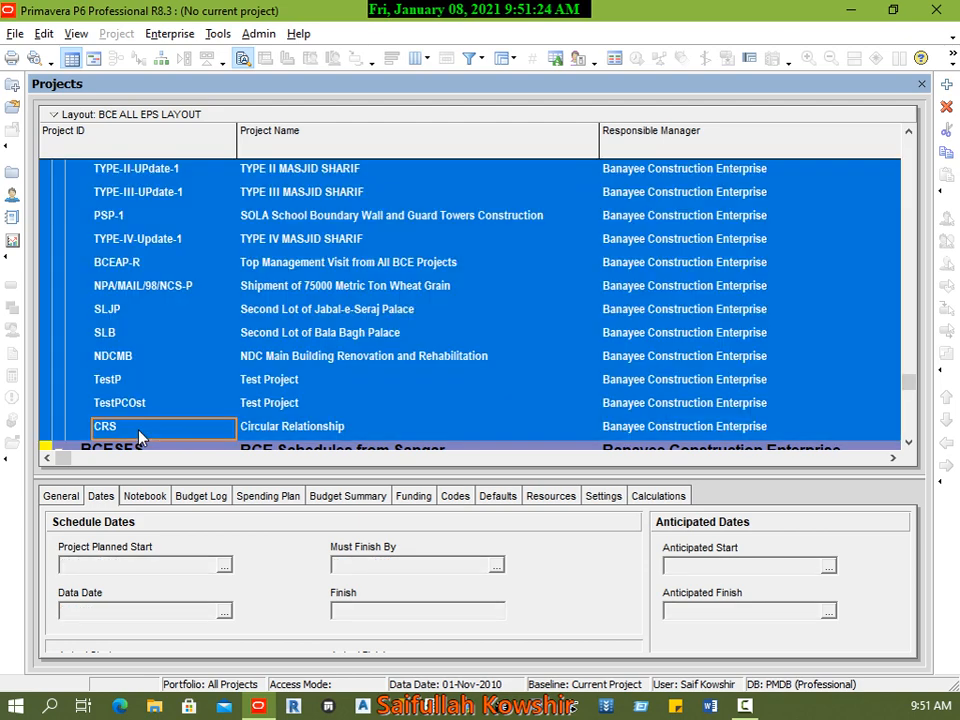
right_click(140, 438)
left_click(203, 253)
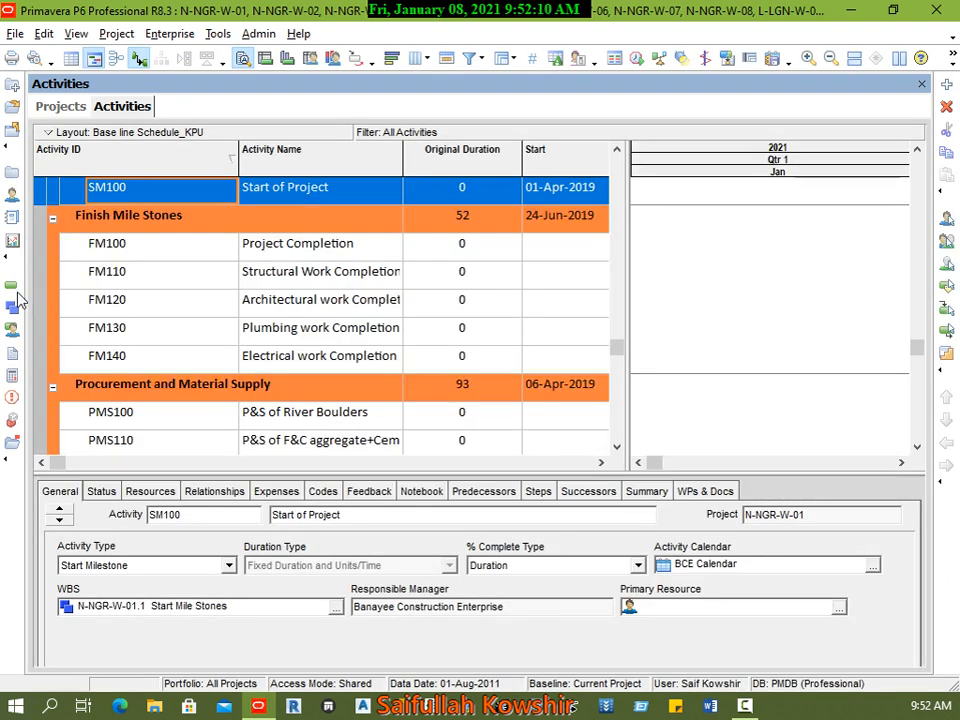
Step: Select the FM100 Project Completion milestone and look through the activities of the opened projects
left_click(135, 252)
scroll(276, 260, "up", 2)
scroll(276, 260, "up", 8)
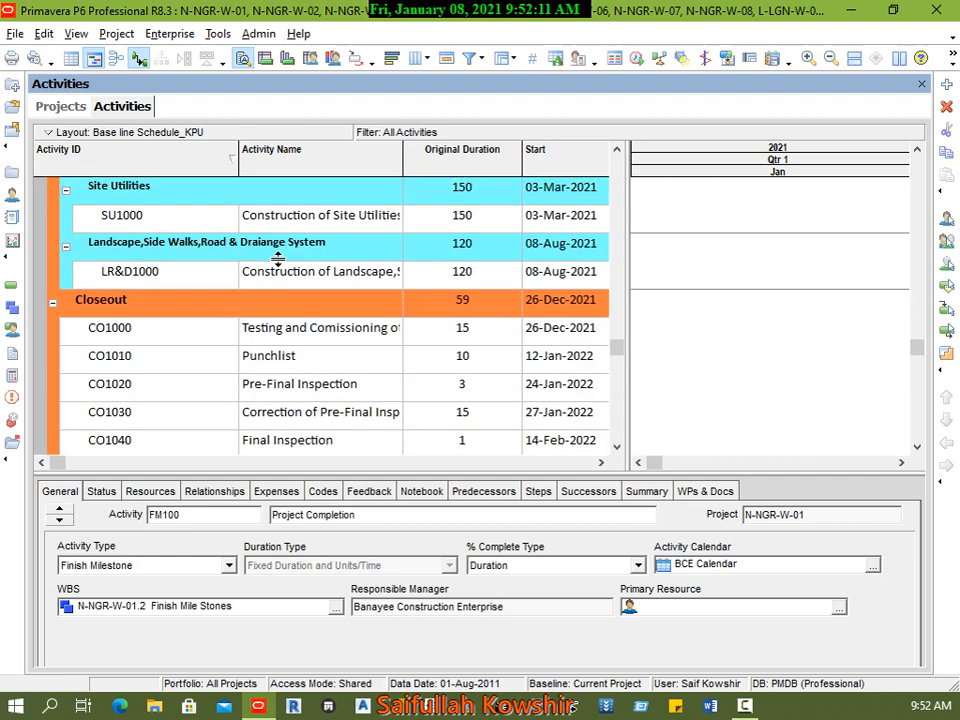
scroll(606, 321, "up", 15)
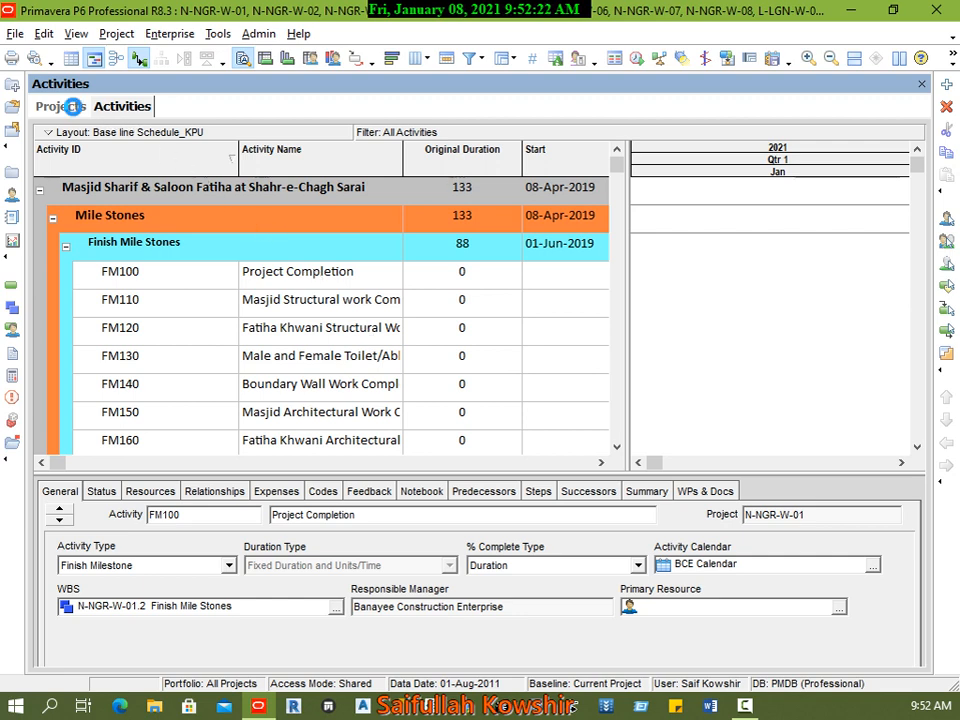
Step: Return to the project list and examine the total activities of Zone 01 Nangarhar and Nangarhar and the projects grouped under them
left_click(70, 108)
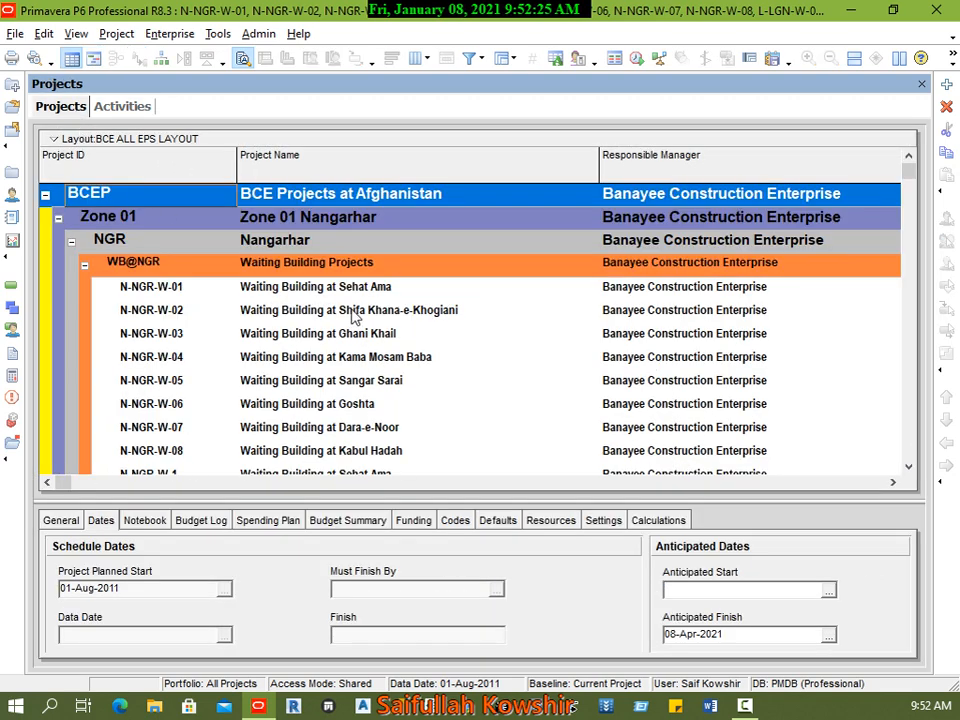
left_click(895, 483)
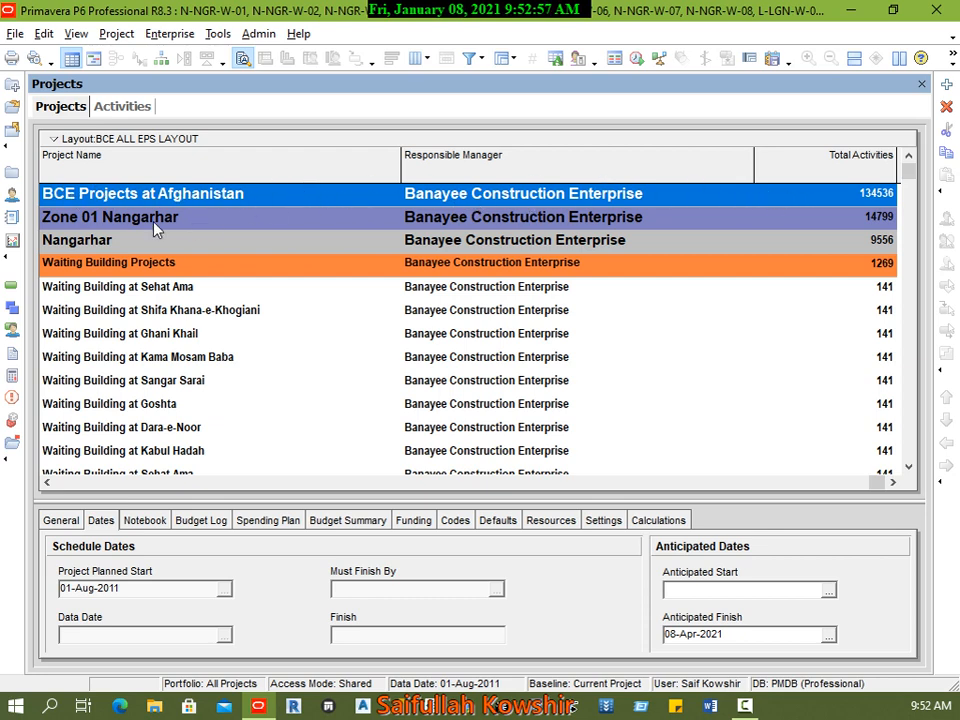
left_click(124, 222)
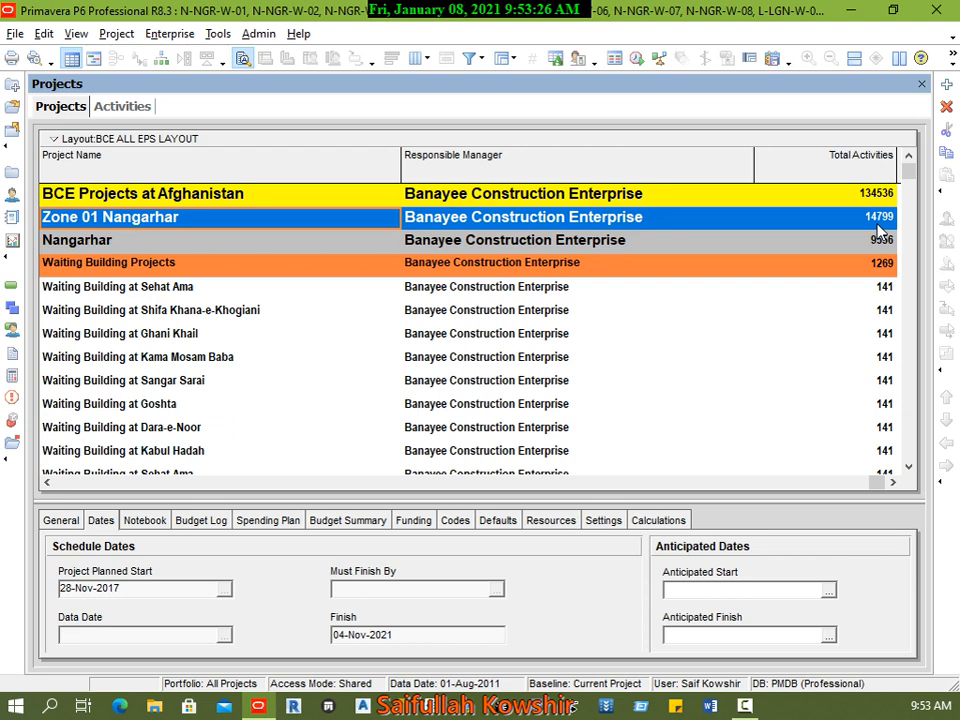
left_click(566, 241)
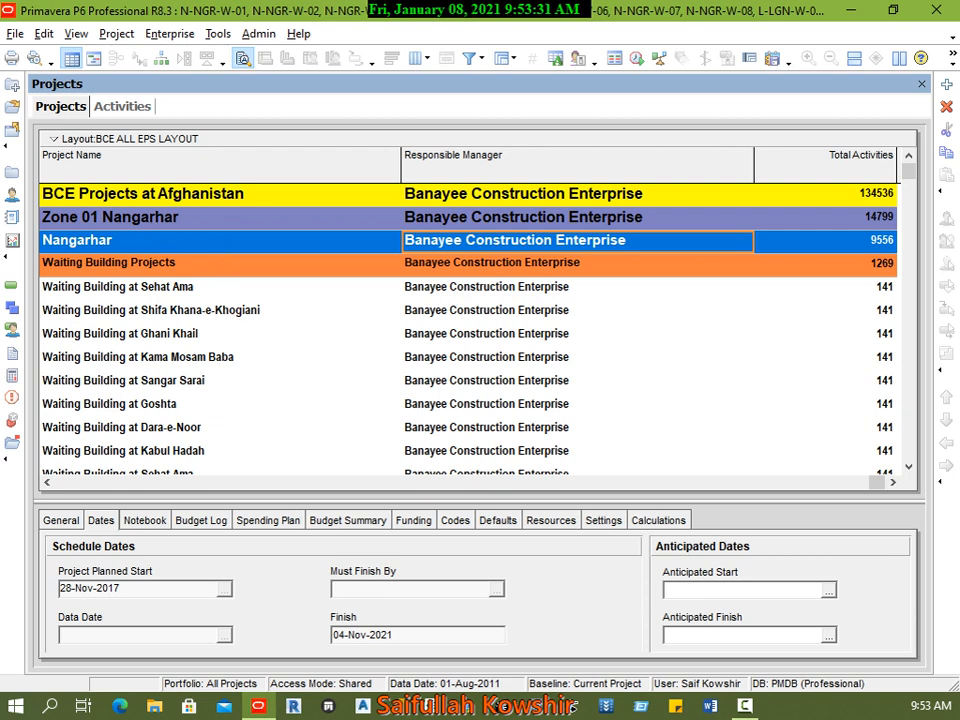
left_click(48, 484)
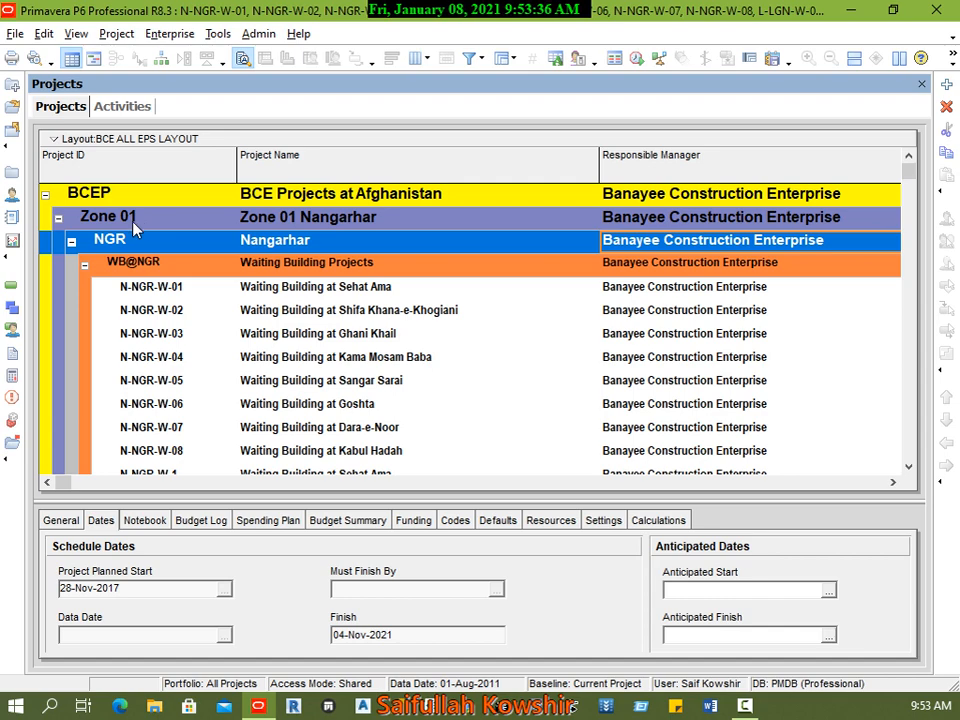
scroll(182, 300, "down", 3)
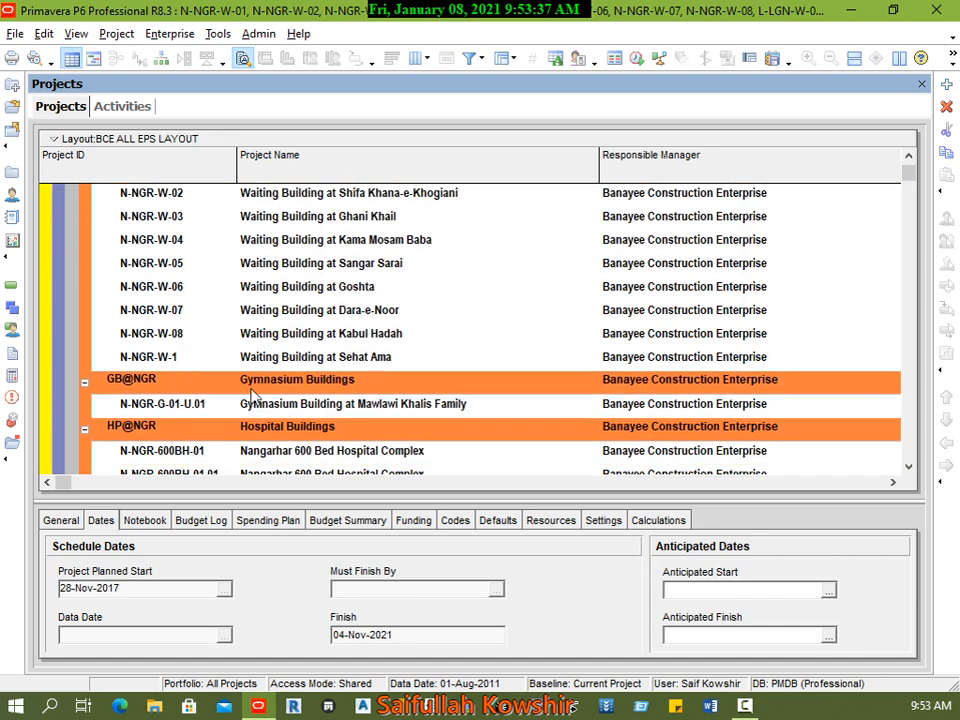
scroll(252, 396, "down", 12)
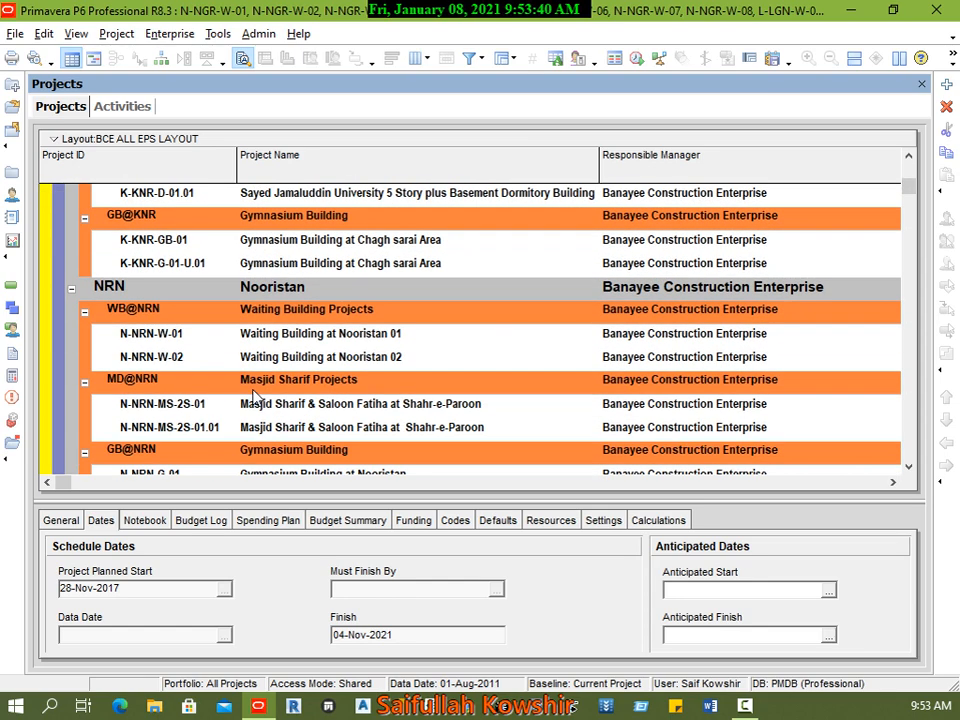
scroll(133, 287, "down", 1)
scroll(244, 402, "up", 3)
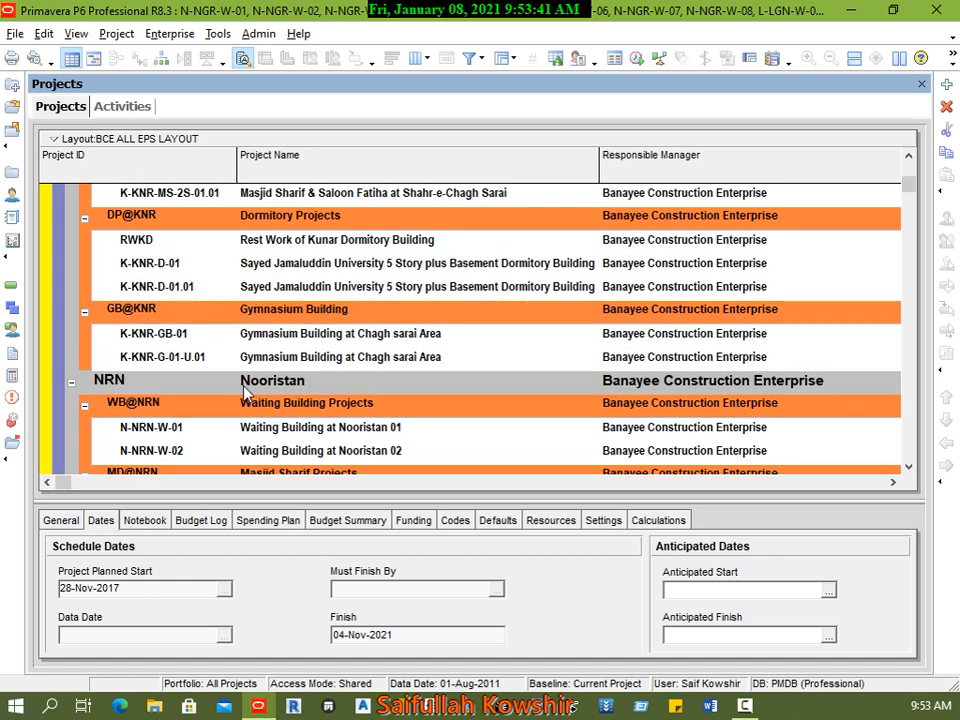
scroll(220, 390, "up", 13)
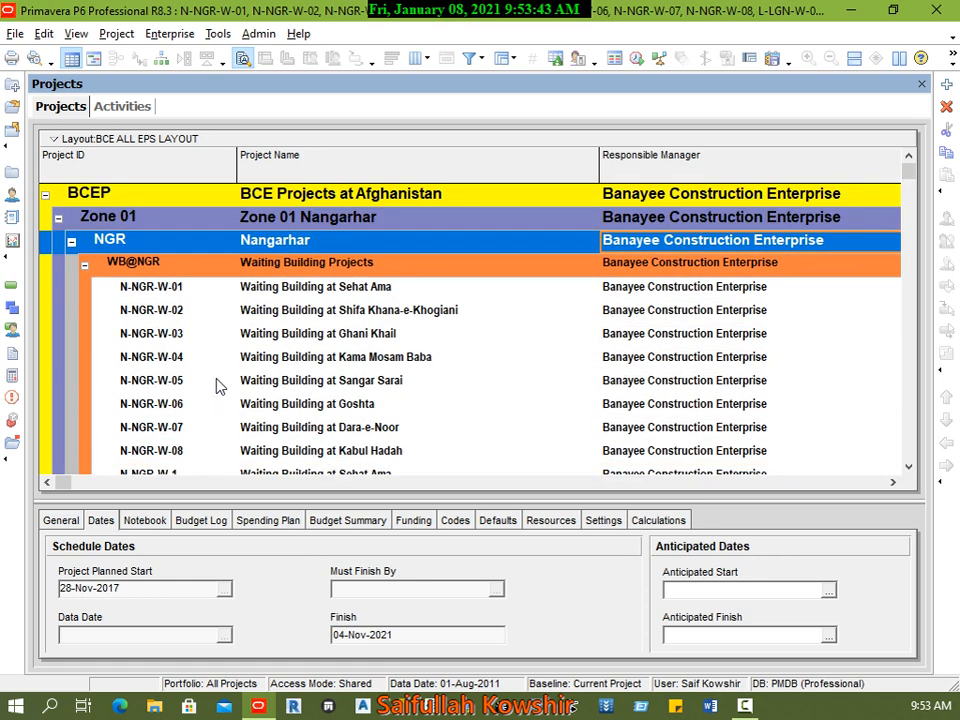
Step: Compare the total activities of Nangarhar, its Waiting Building Projects group and the Waiting Building at Sehat Ama project
left_click(893, 482)
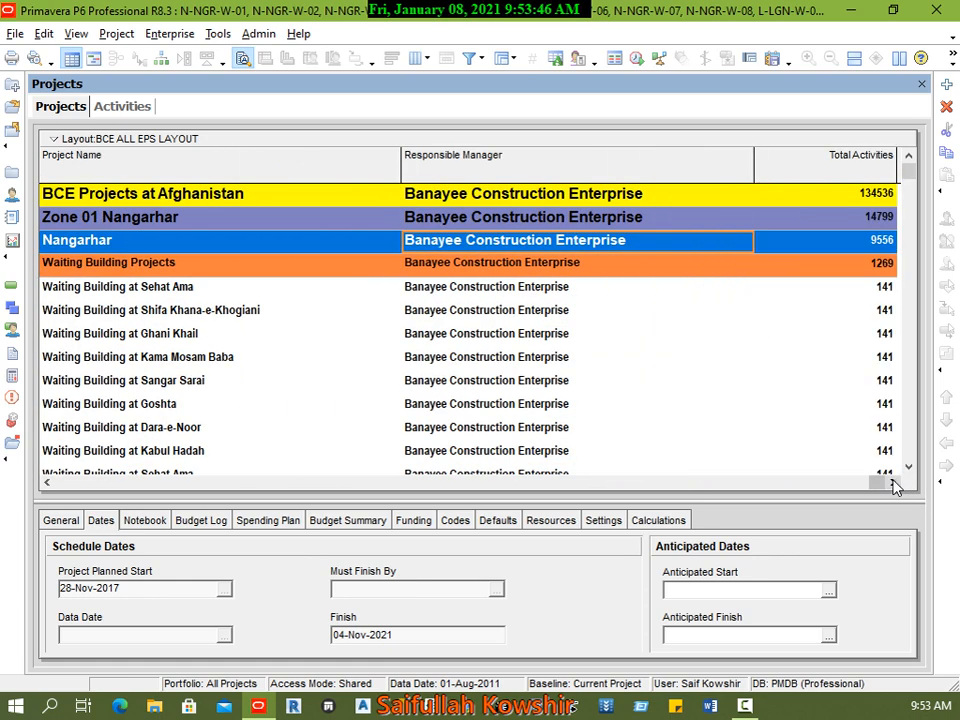
left_click(868, 258)
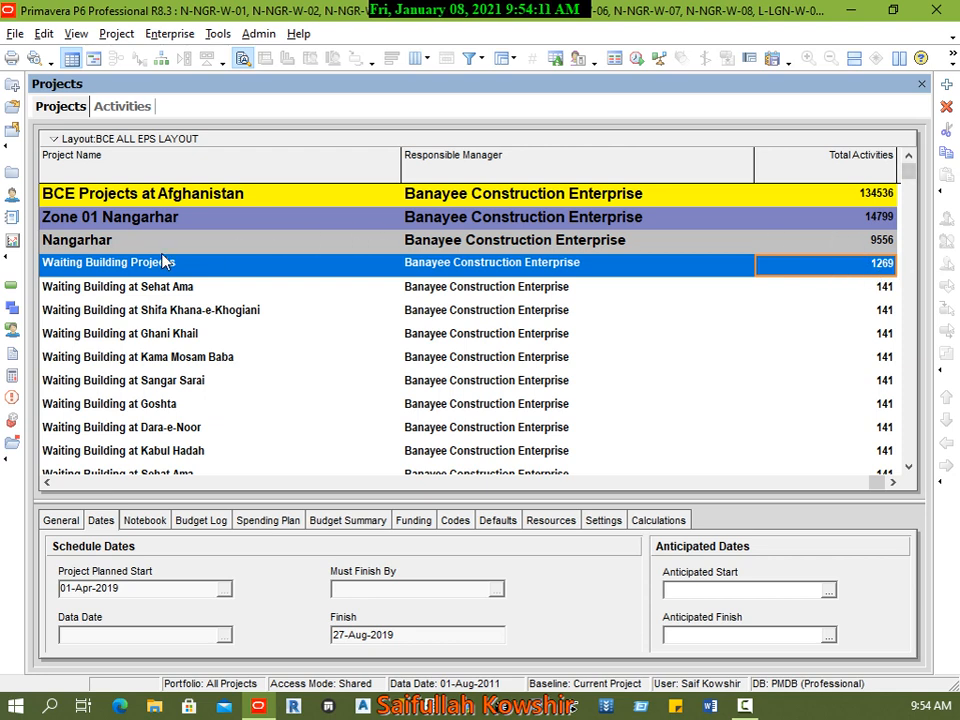
left_click(886, 248)
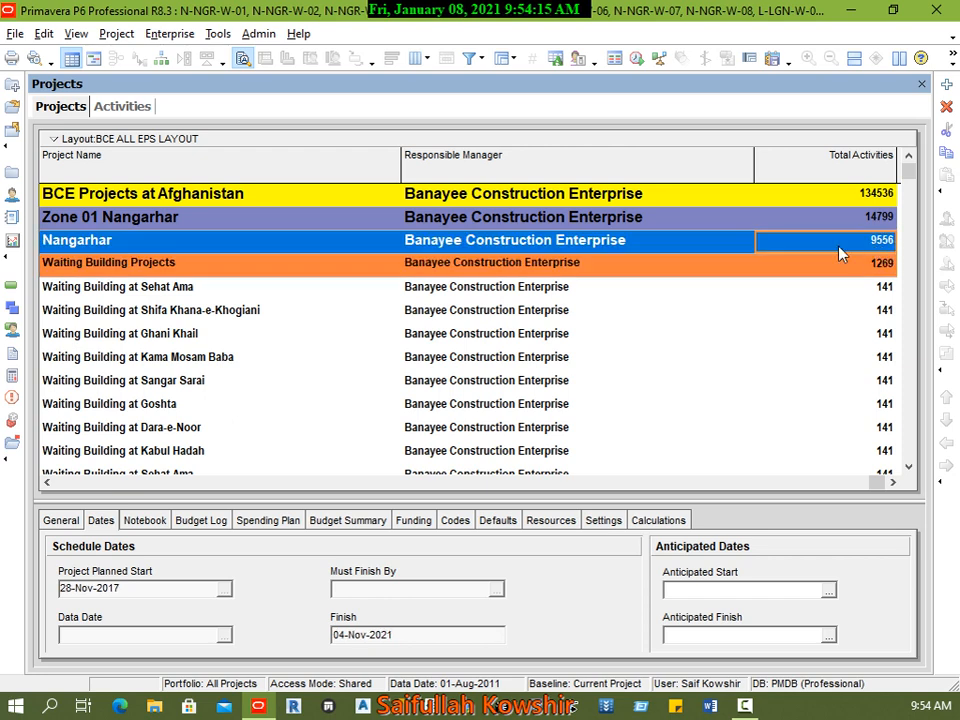
left_click(592, 266)
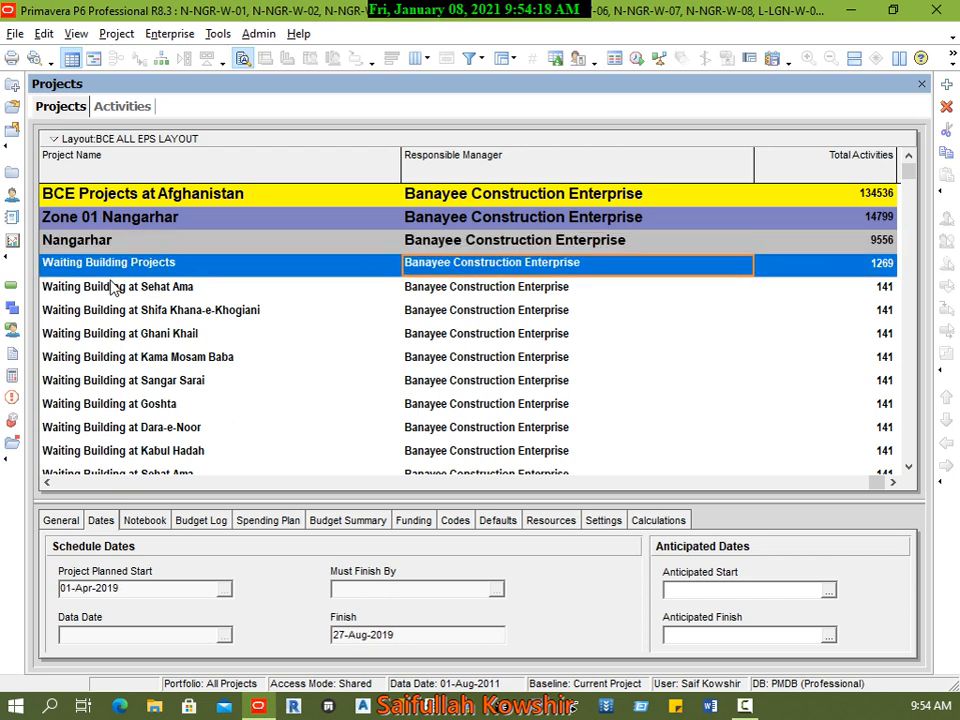
left_click(873, 289)
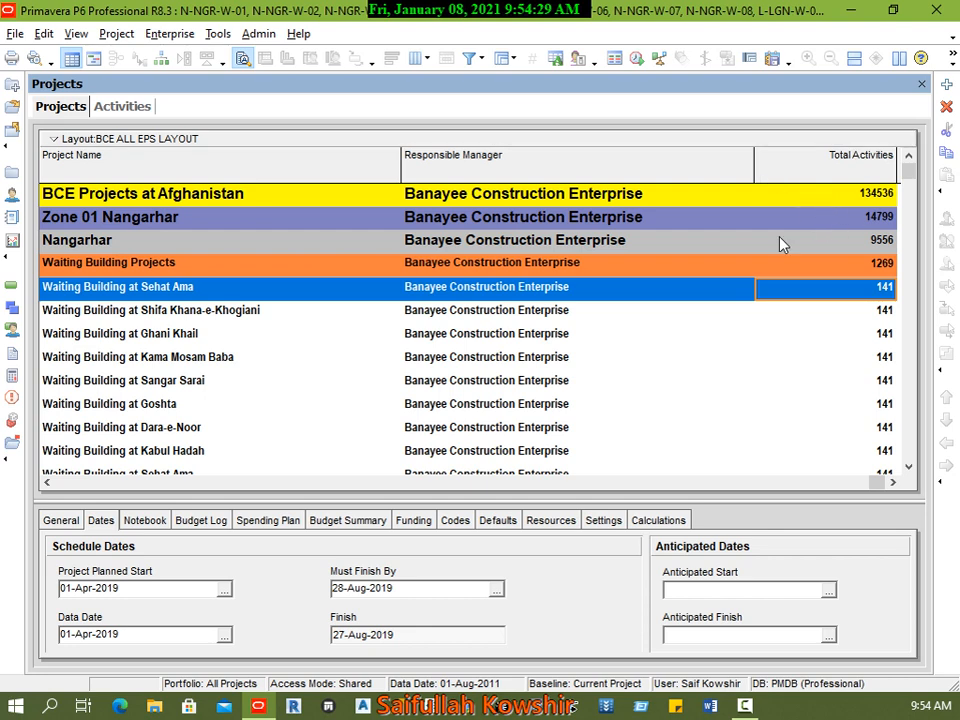
Step: Customize the project list columns by adding the Finish date after Total Activities
right_click(582, 302)
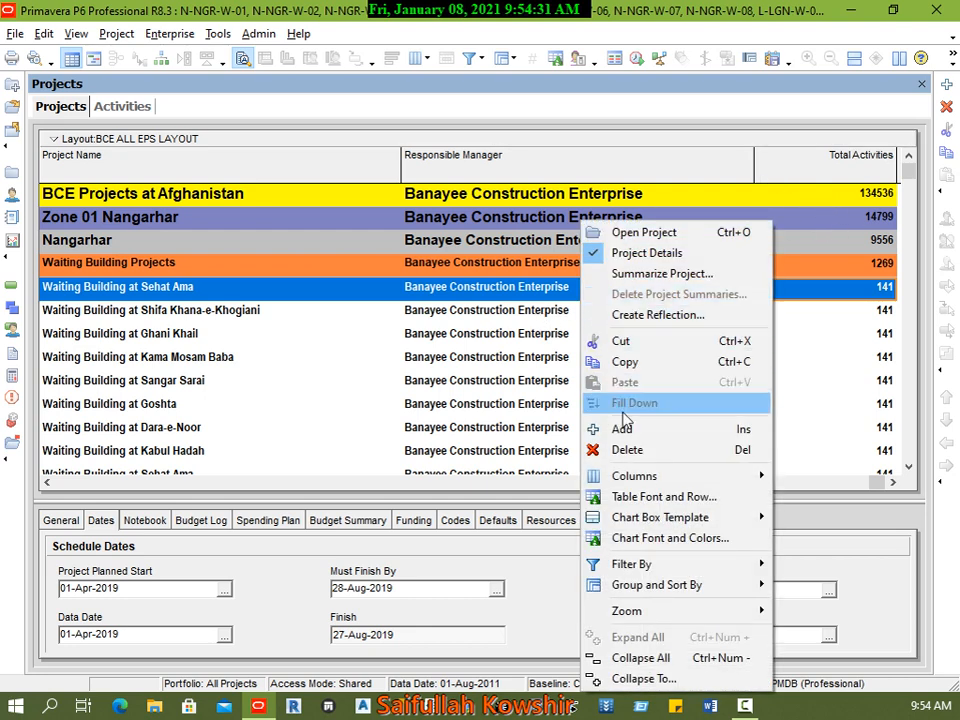
mouse_move(660, 479)
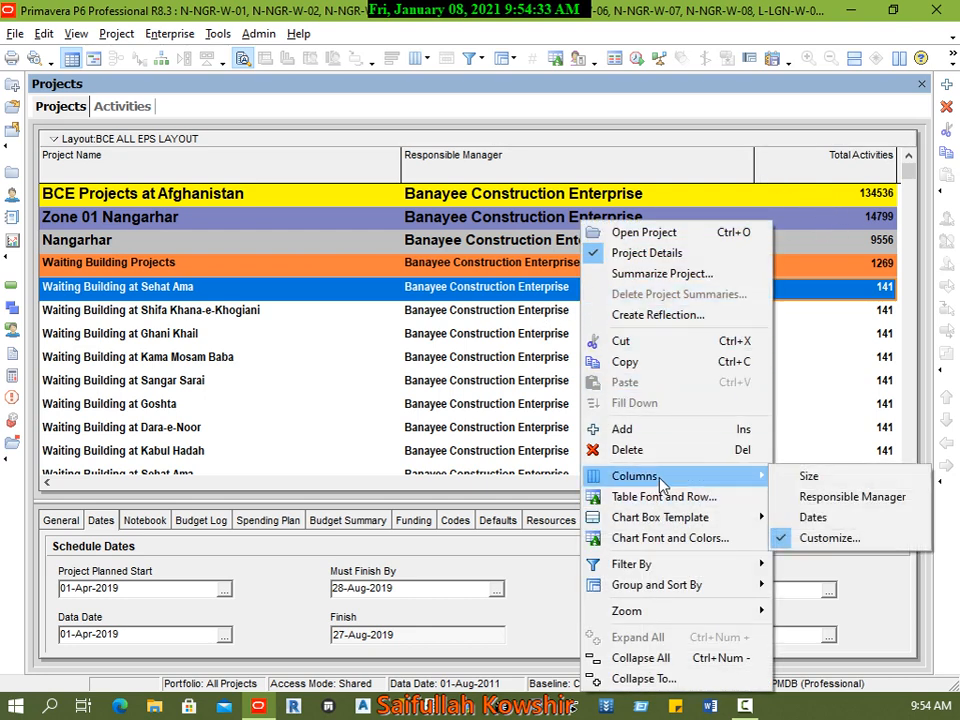
left_click(838, 540)
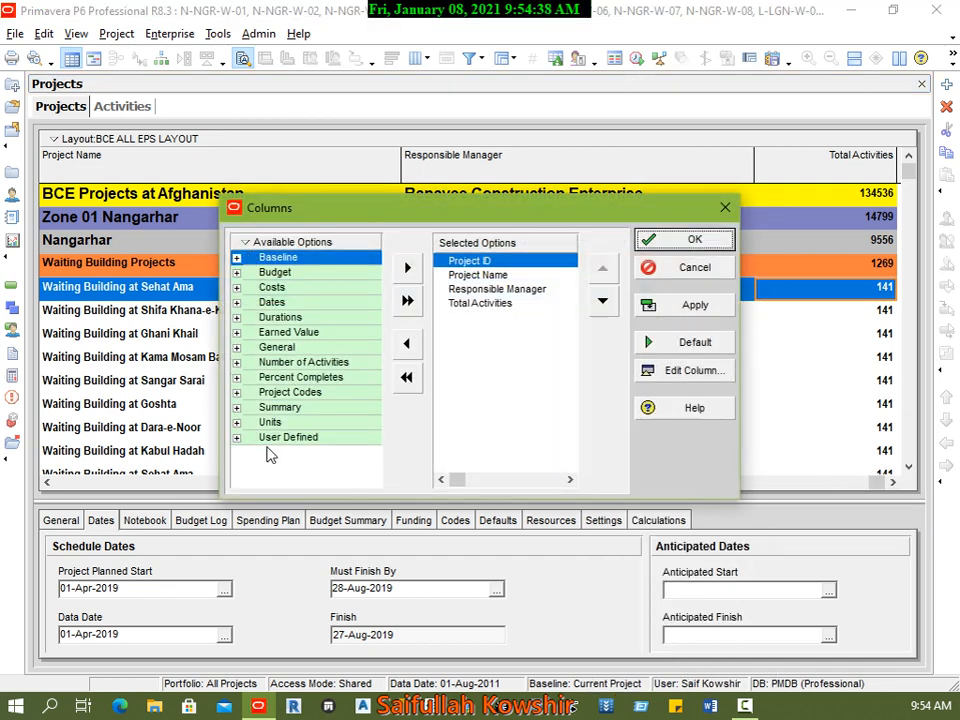
left_click(237, 259)
left_click(237, 259)
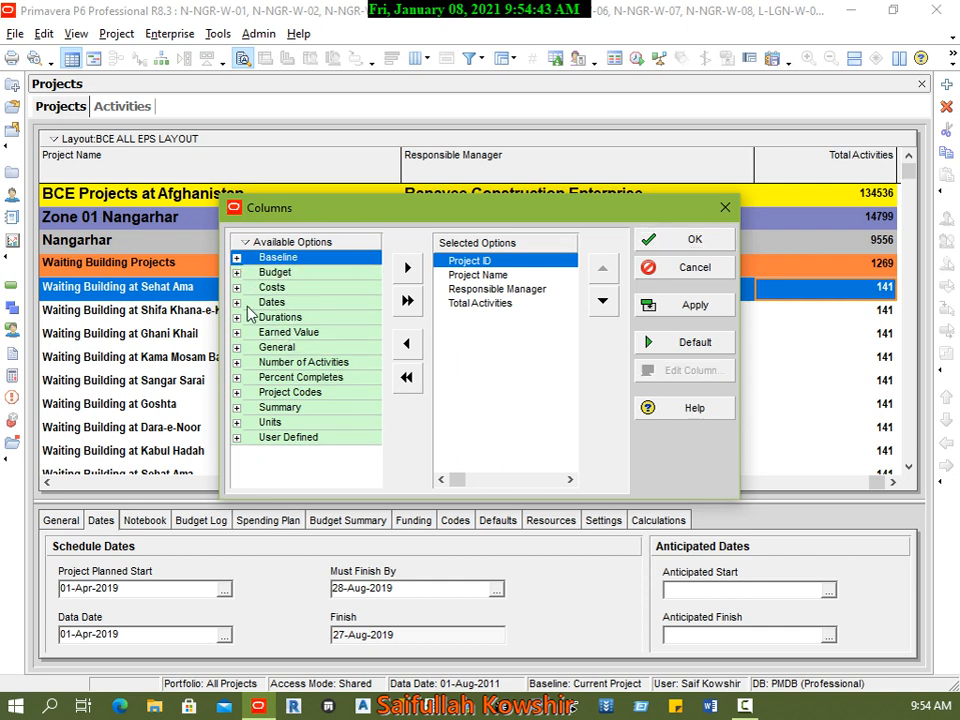
left_click(237, 302)
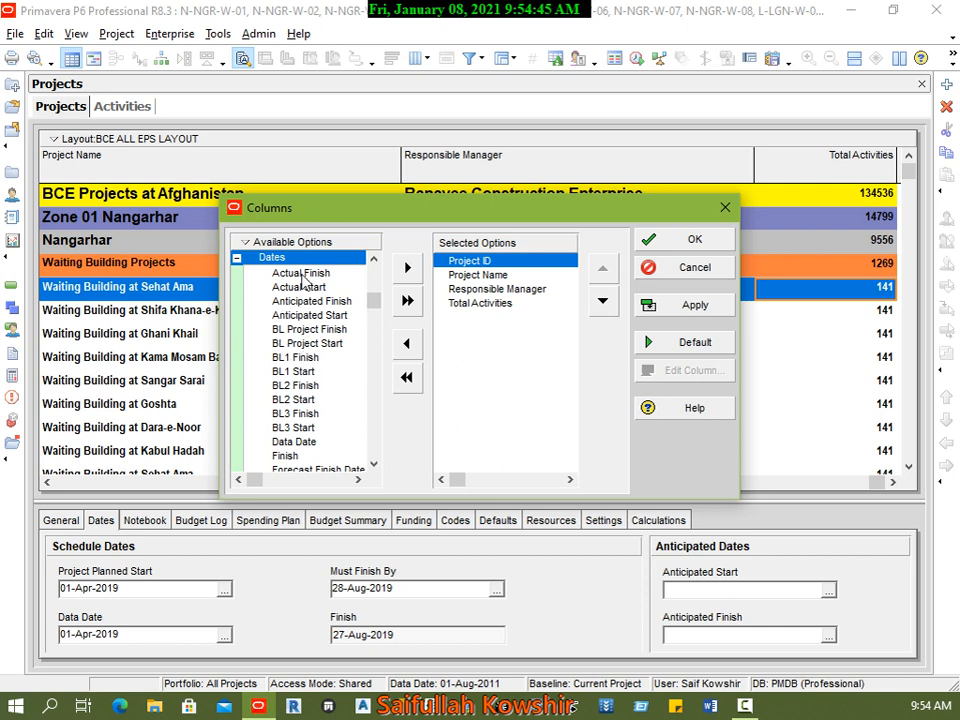
scroll(340, 385, "down", 2)
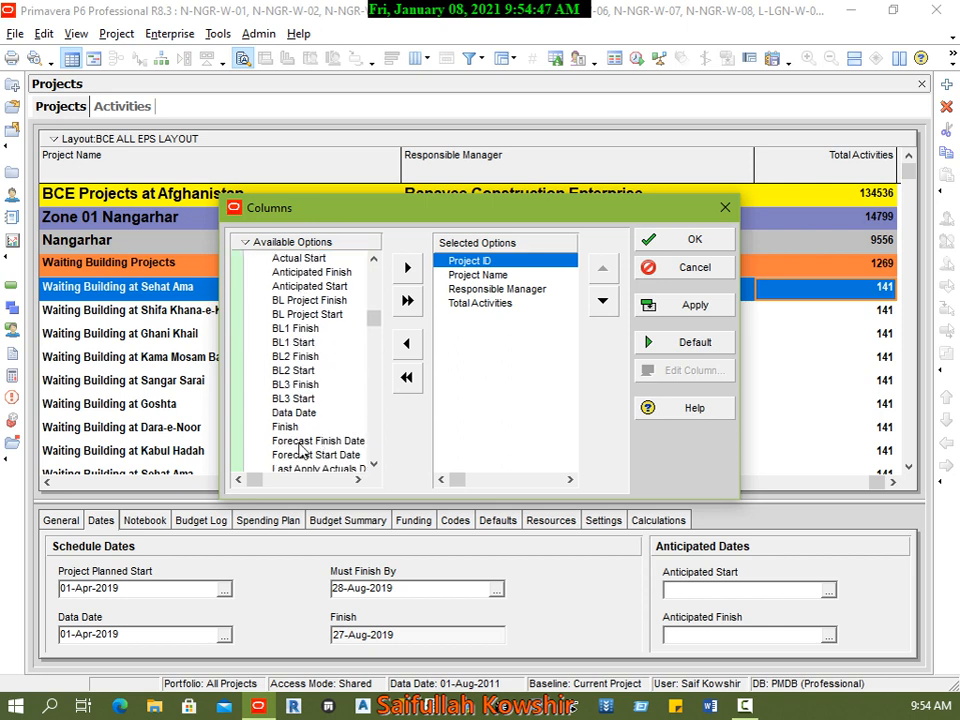
left_click(287, 427)
left_click(407, 268)
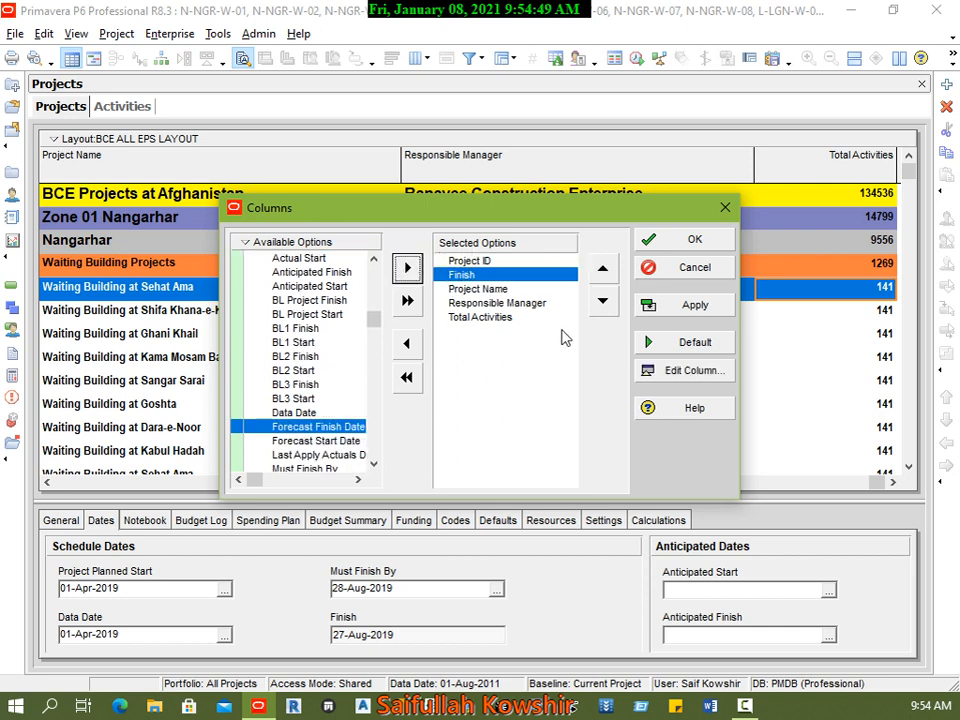
left_click(603, 301)
left_click(603, 301)
left_click(603, 301)
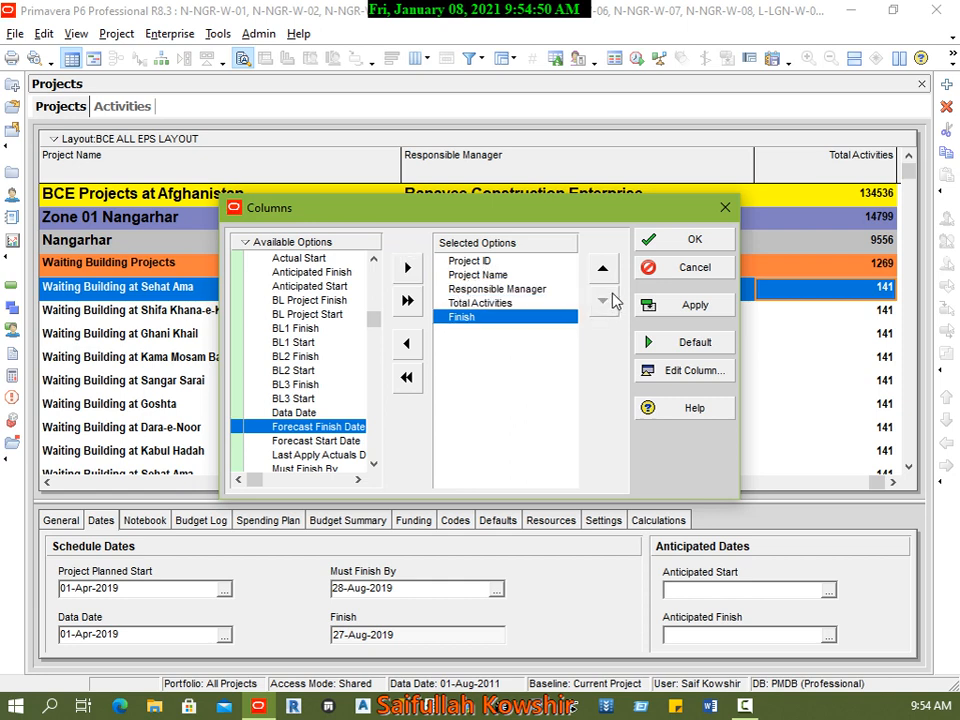
Step: Add the Start date column, place it before Finish, and apply the column selection to the project list
left_click(287, 399)
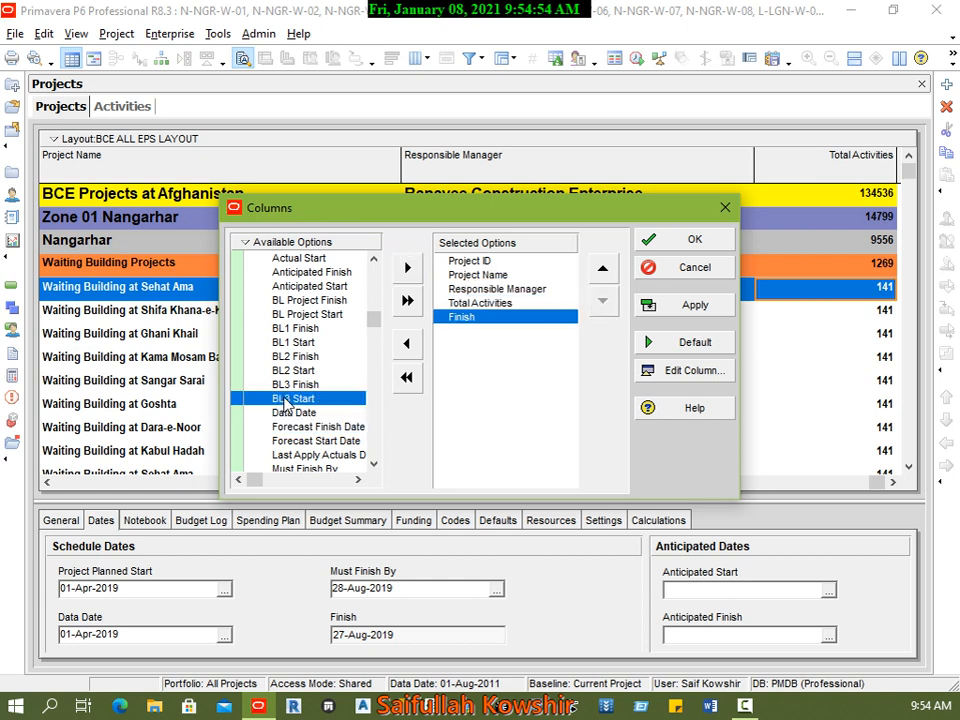
scroll(295, 388, "down", 3)
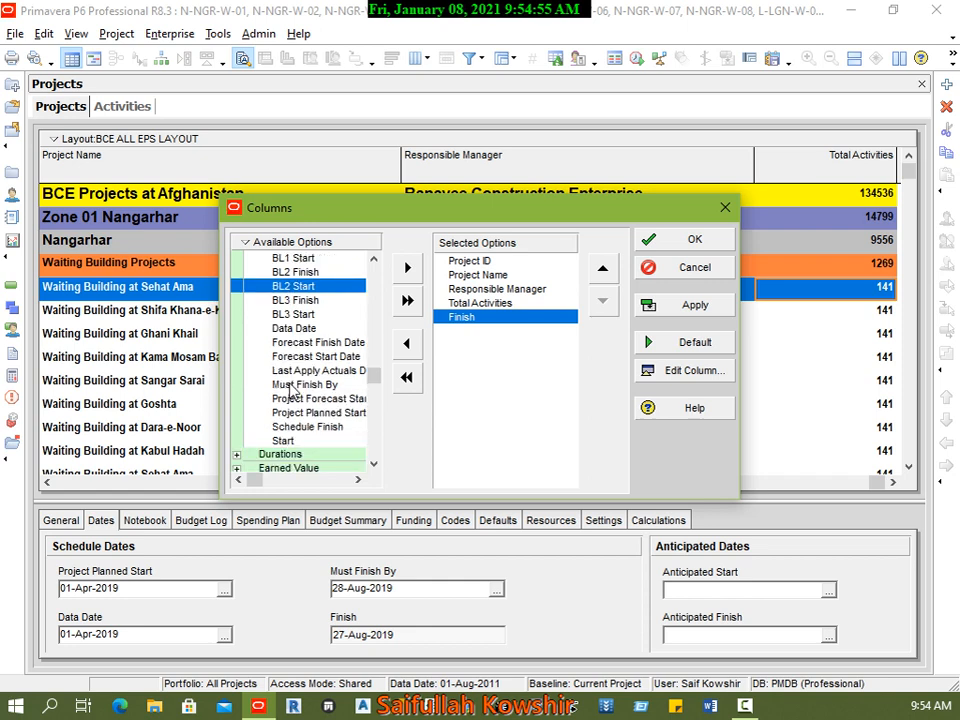
left_click(288, 426)
left_click(410, 270)
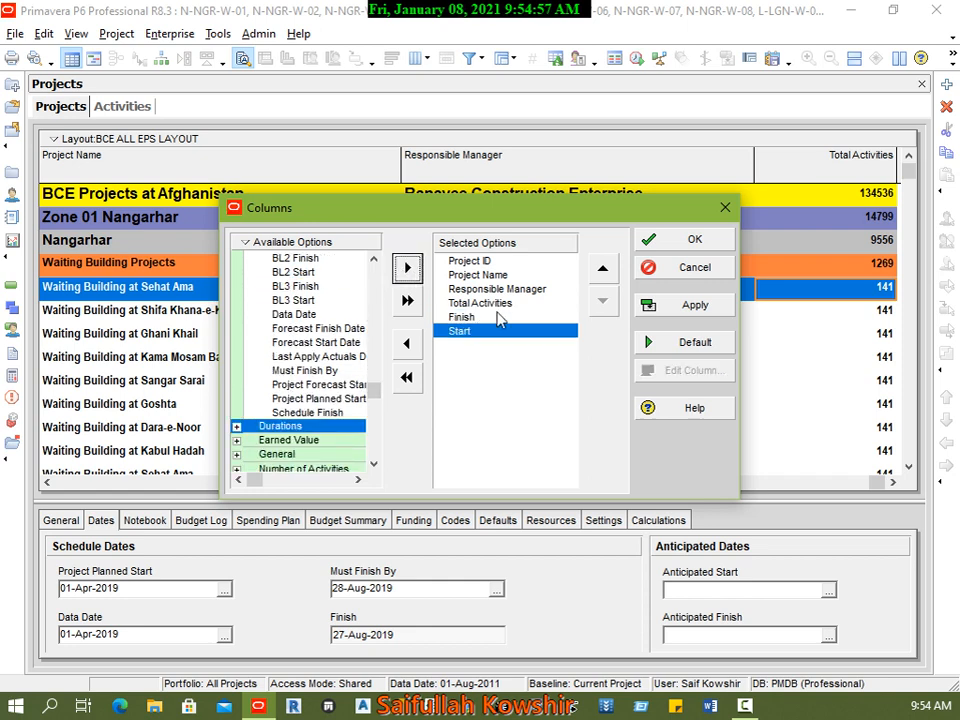
left_click(602, 268)
left_click(690, 303)
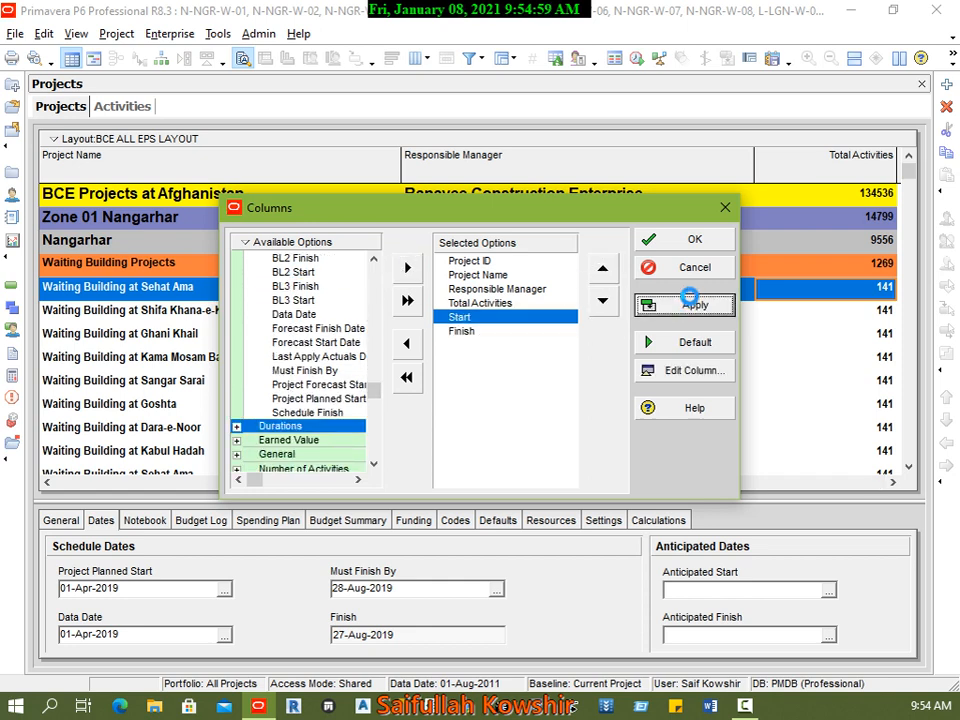
left_click(690, 241)
Step: Examine the start and finish dates beside the total activities of the listed projects
left_click(890, 483)
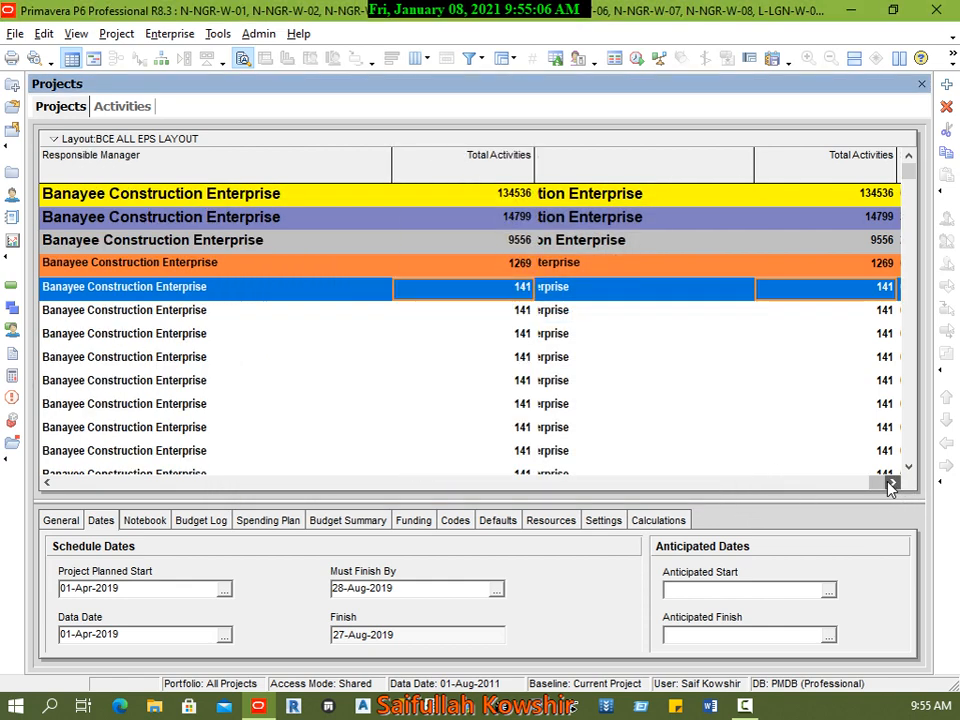
left_click(890, 483)
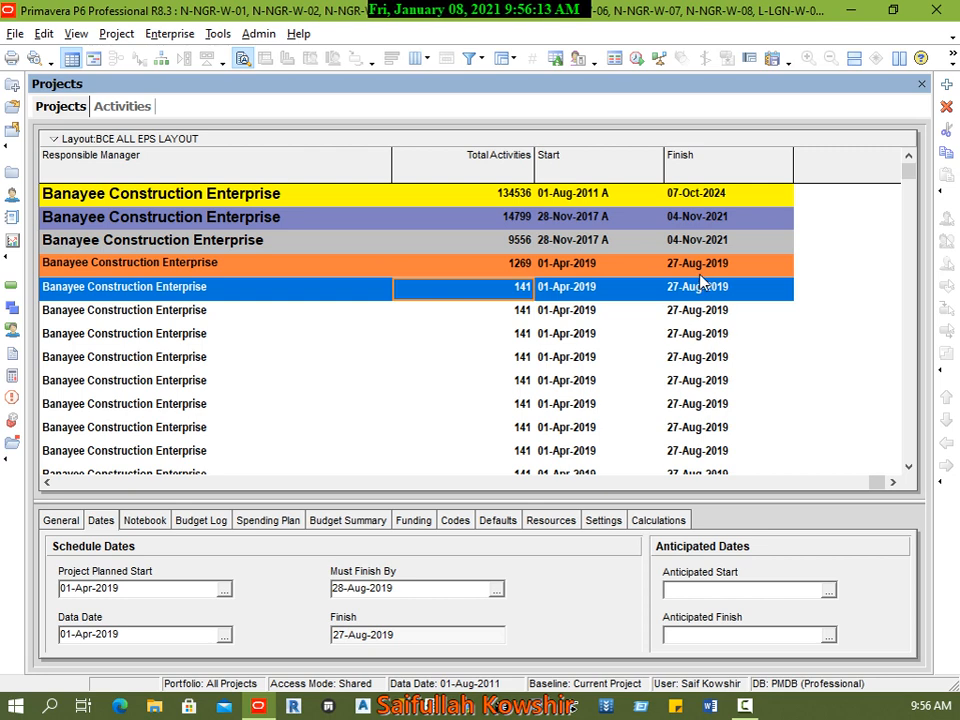
left_click(520, 312)
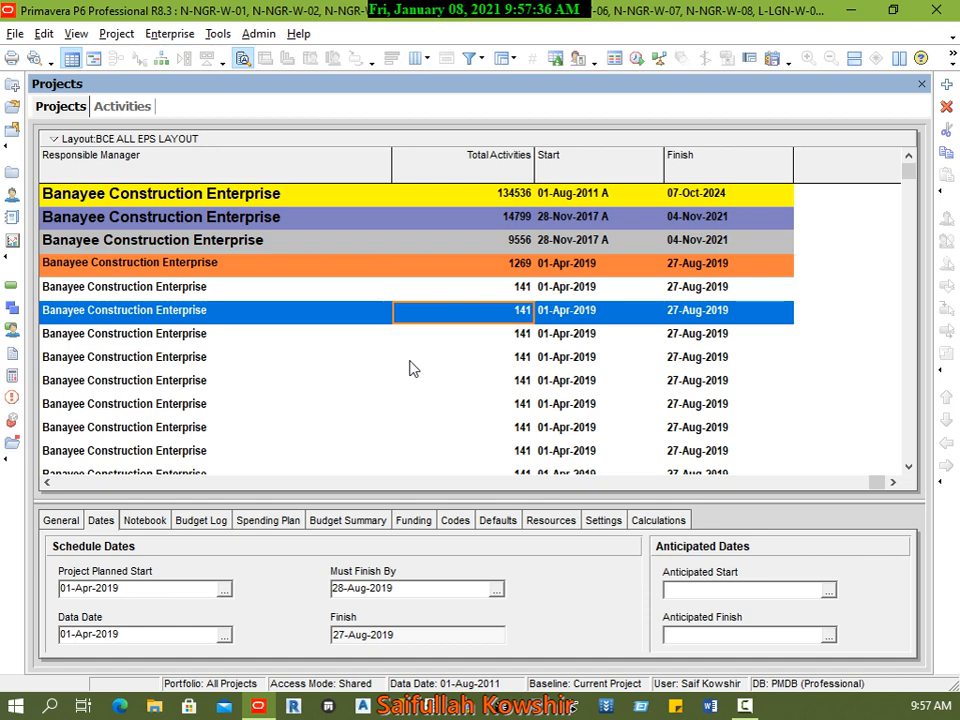
Step: Look through the Earned Value column options available for the project list and leave the column selection as it is
right_click(460, 369)
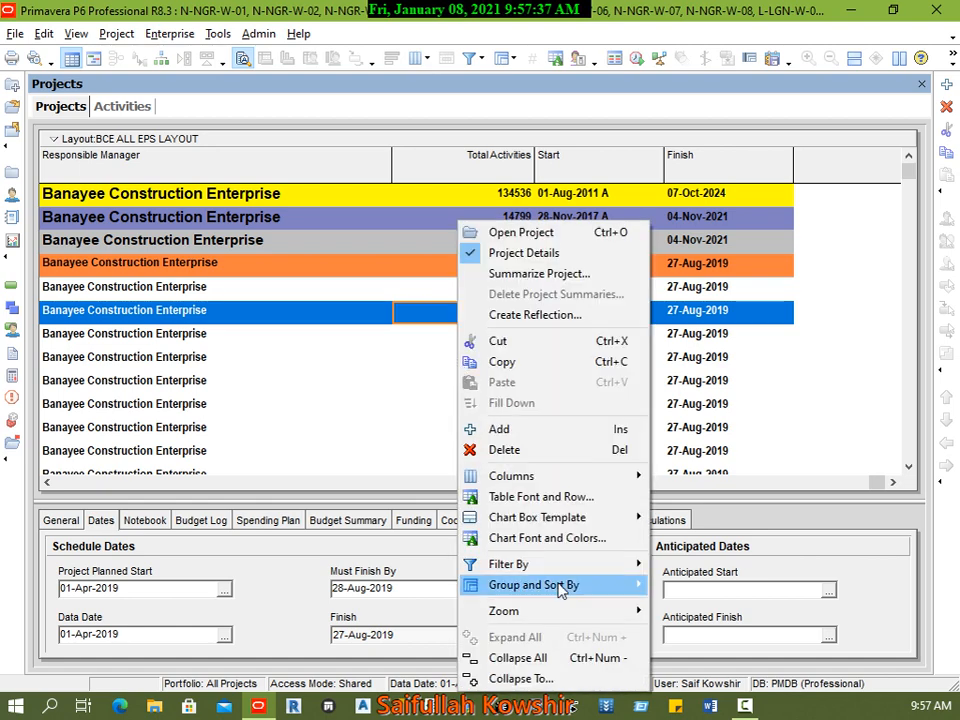
mouse_move(553, 486)
left_click(705, 538)
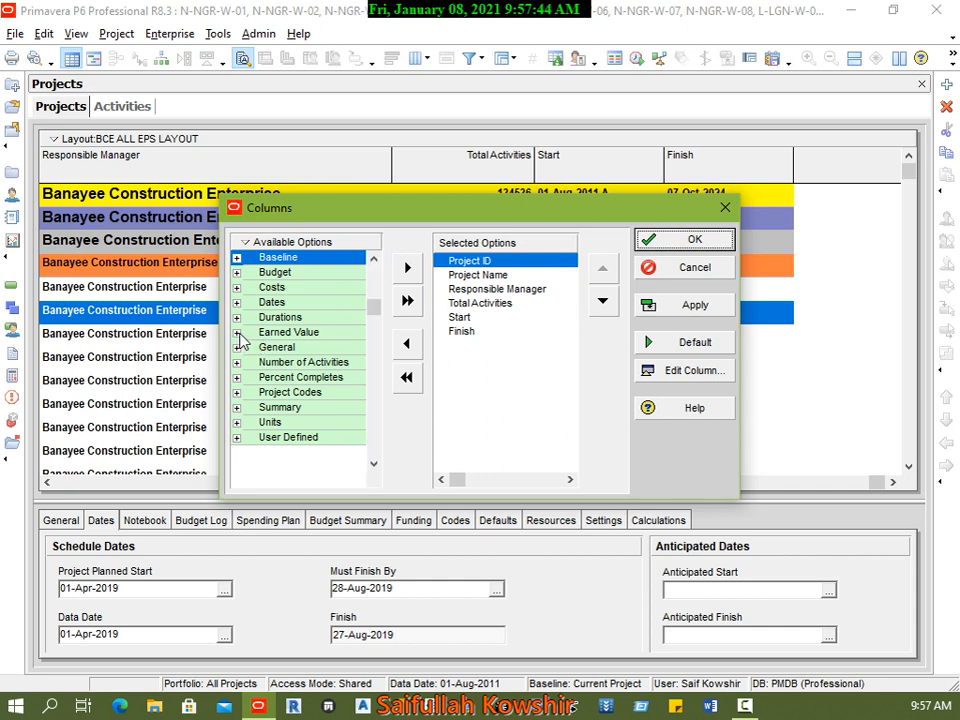
left_click(238, 334)
scroll(310, 380, "down", 7)
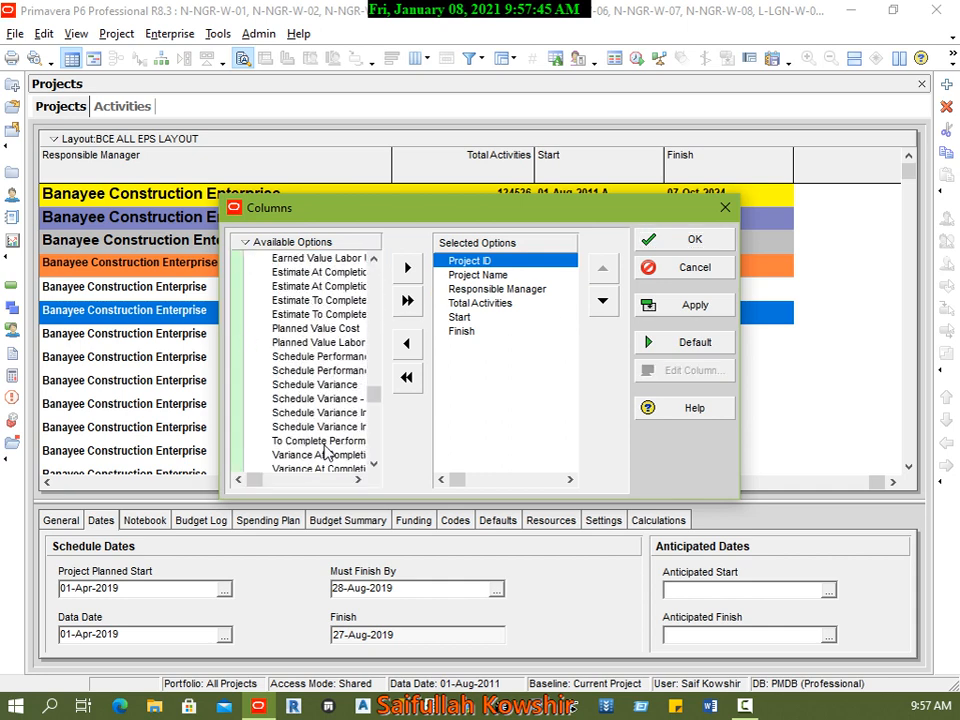
scroll(320, 440, "down", 2)
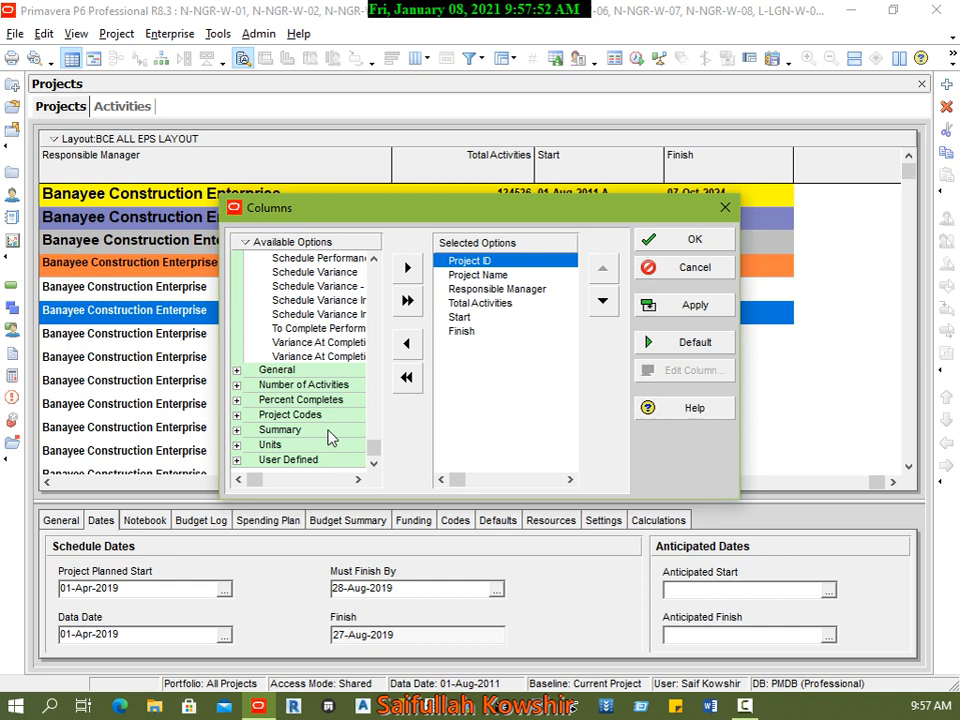
scroll(317, 342, "up", 2)
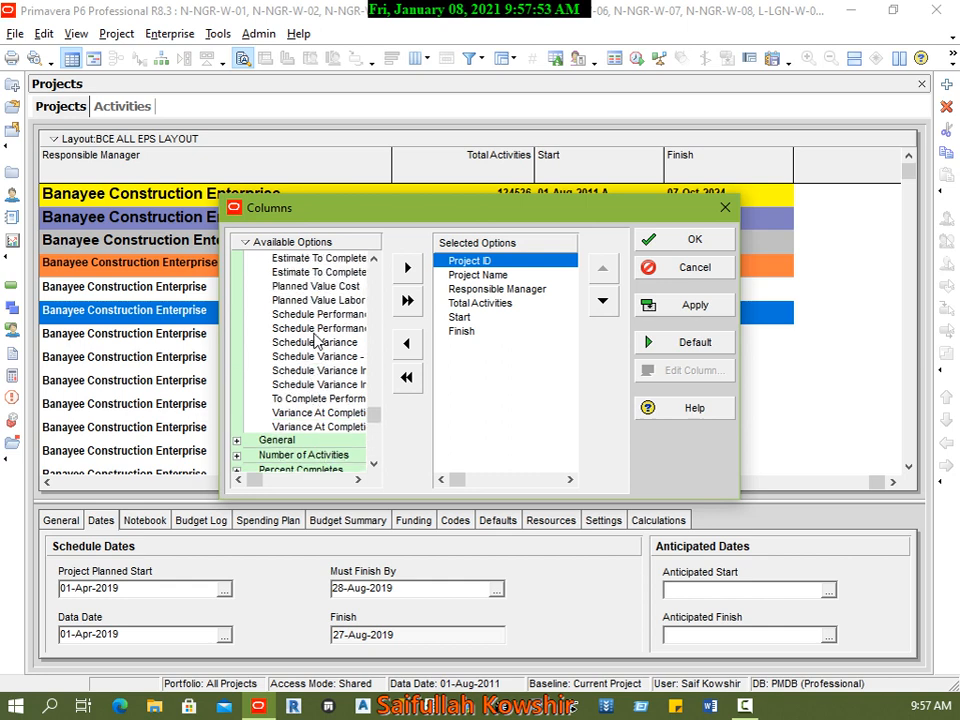
left_click(700, 270)
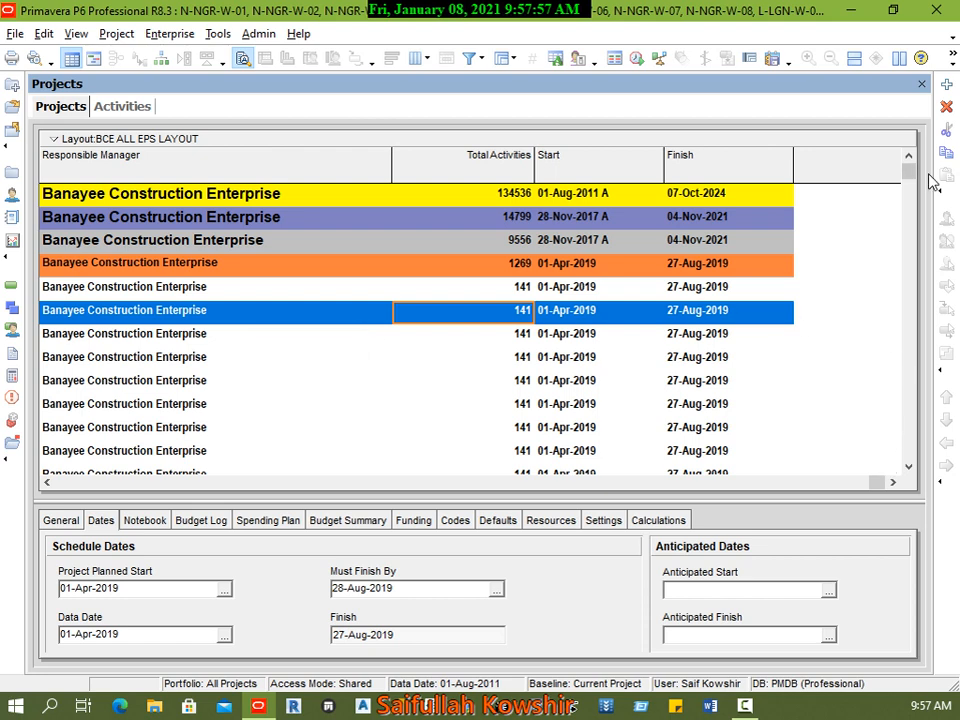
Step: Look through the portfolios available for selection and leave the current portfolio as it is
left_click_drag(873, 486, 26, 486)
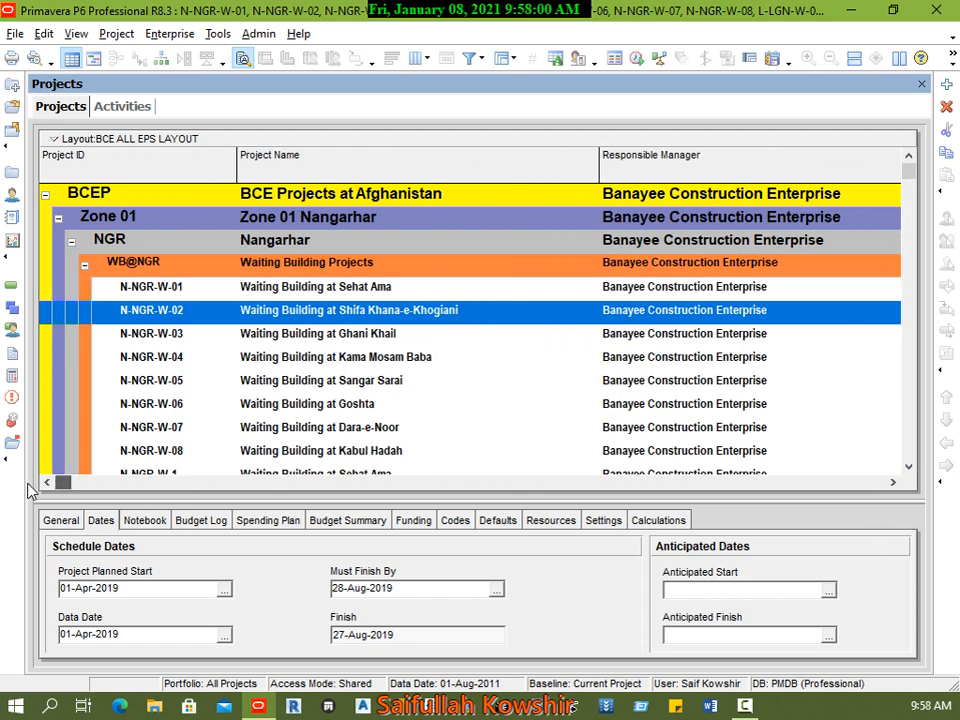
left_click(15, 33)
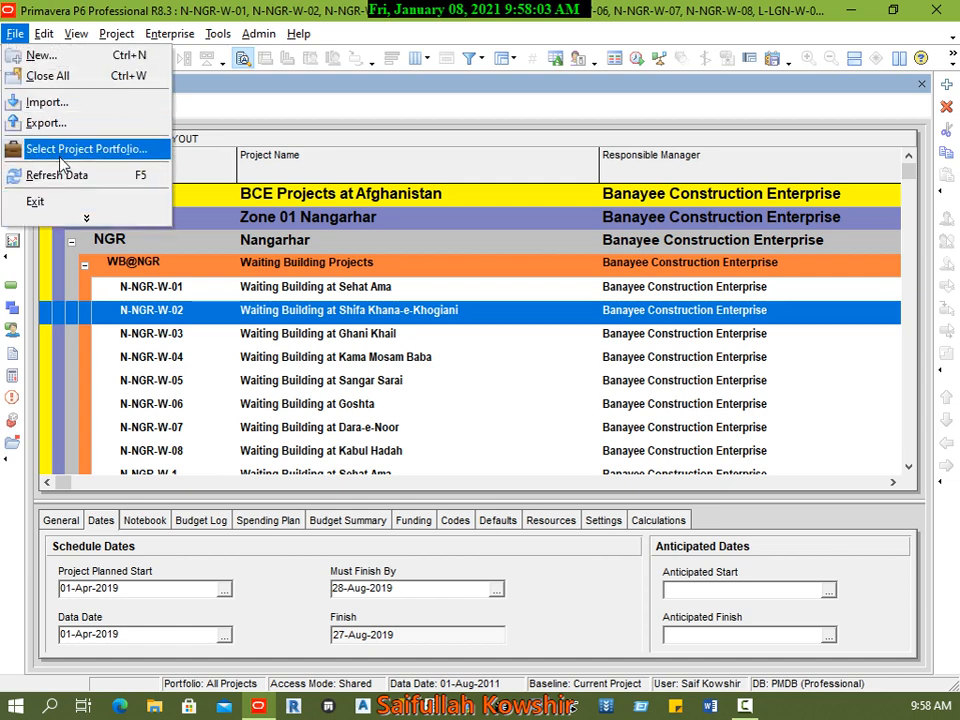
left_click(70, 149)
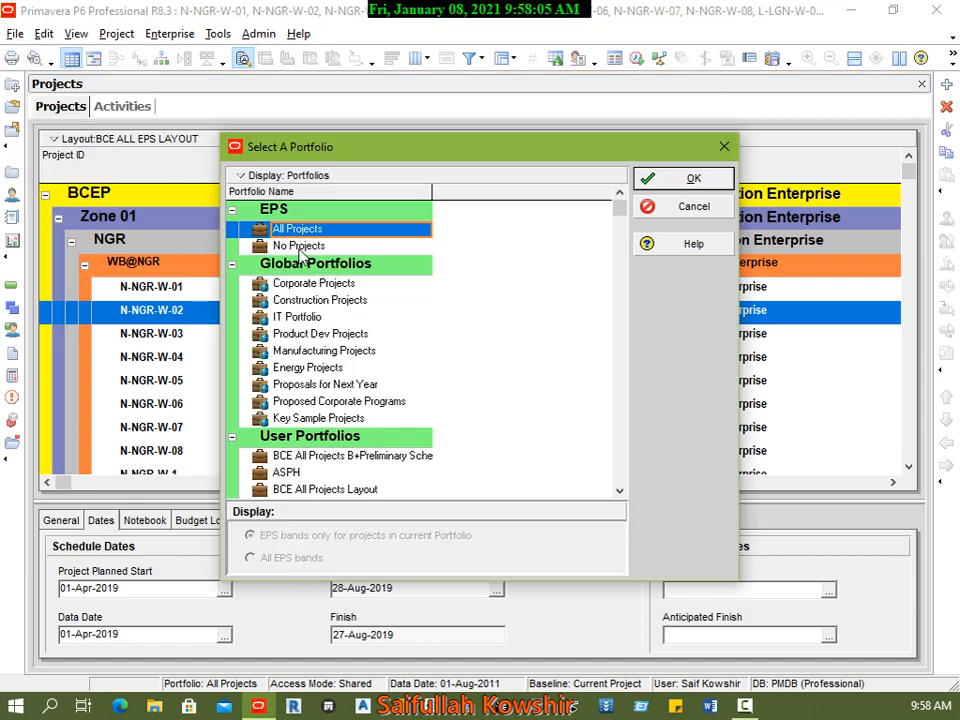
left_click(690, 207)
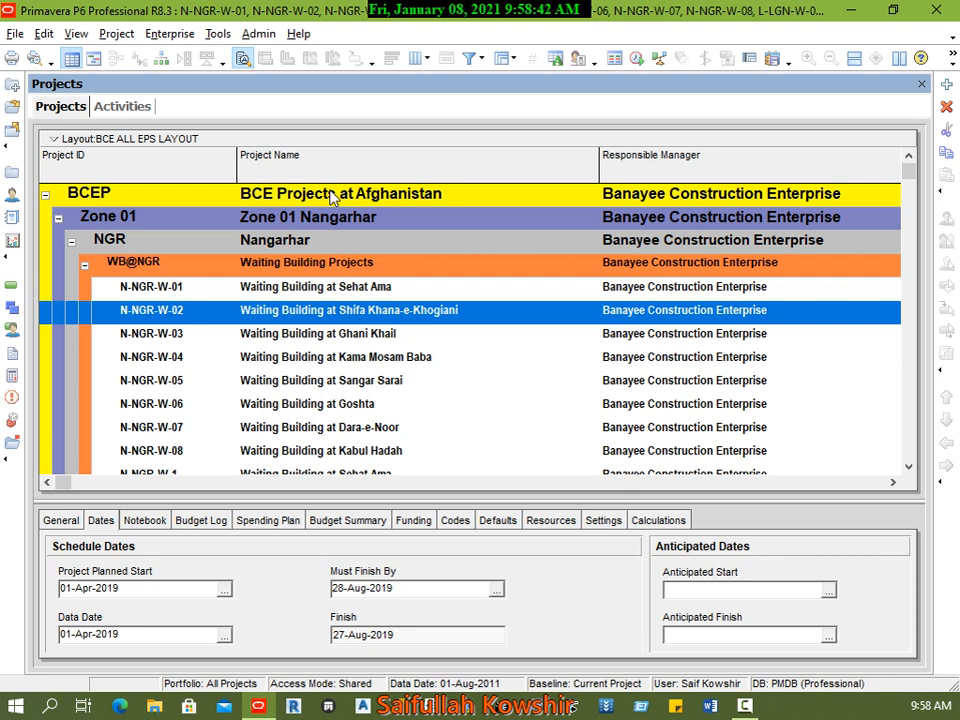
Step: Add a new element beneath MEPS (My Enterprise Structure) in the Enterprise Project Structure
left_click(174, 38)
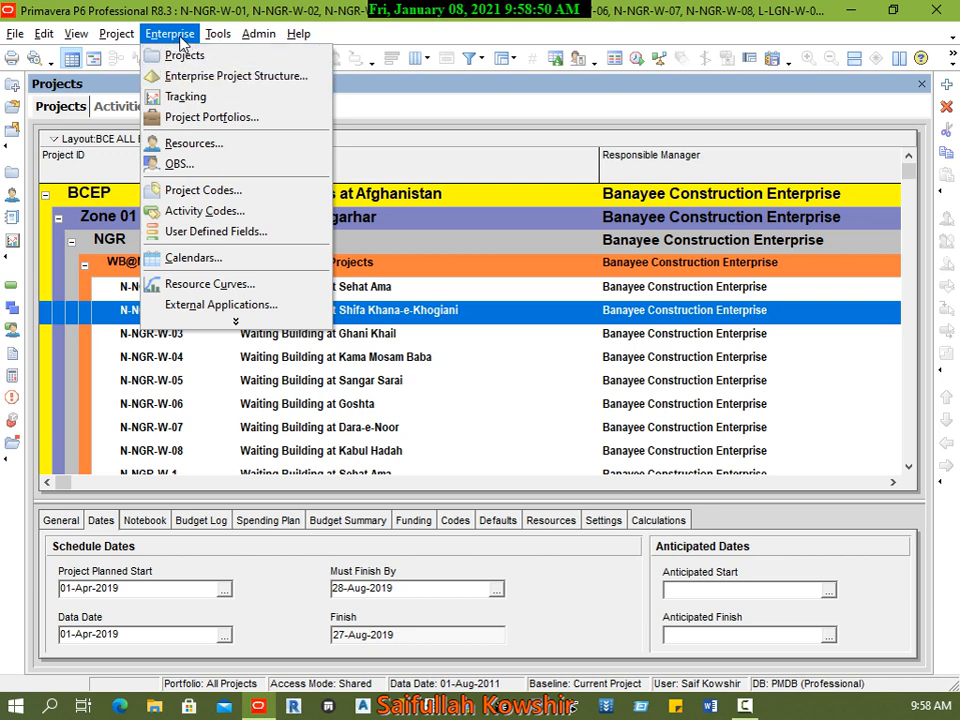
left_click(240, 84)
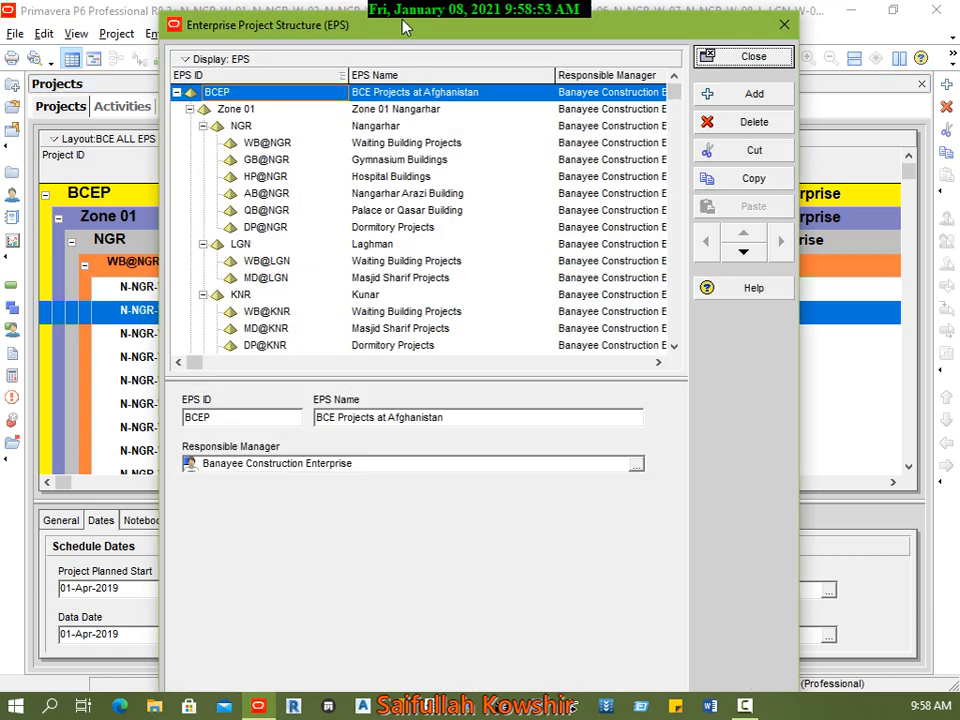
left_click(176, 92)
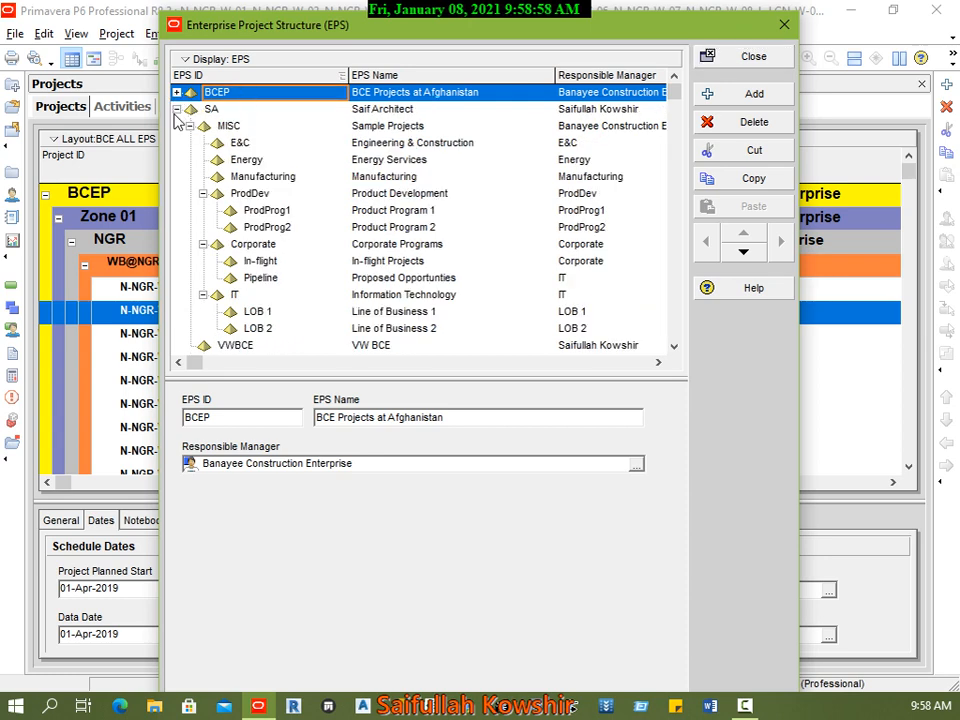
left_click(176, 109)
left_click(192, 179)
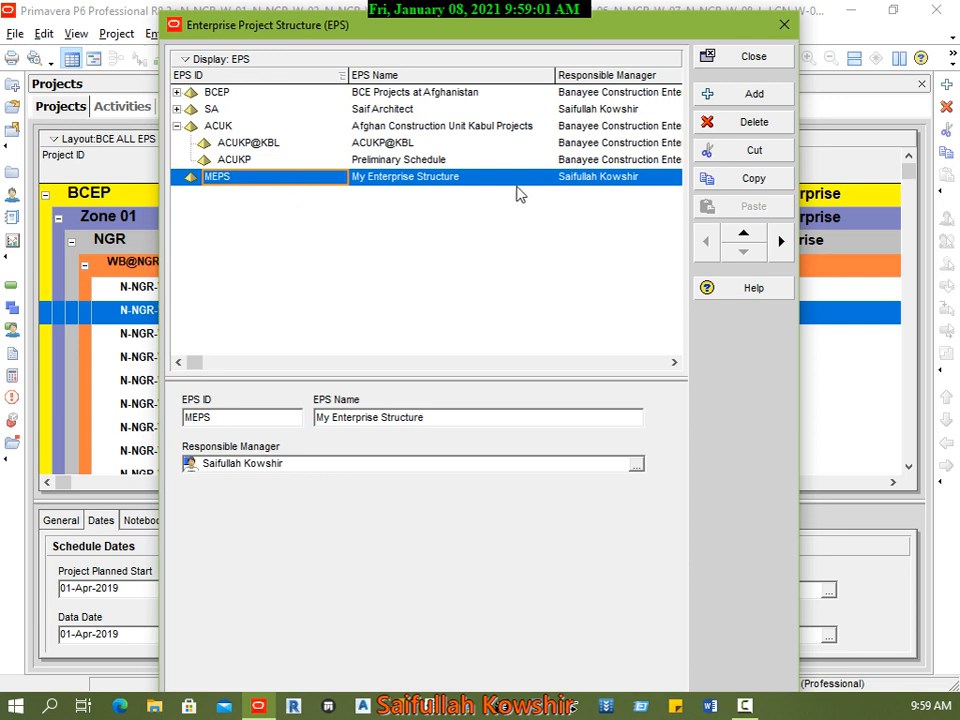
left_click(744, 95)
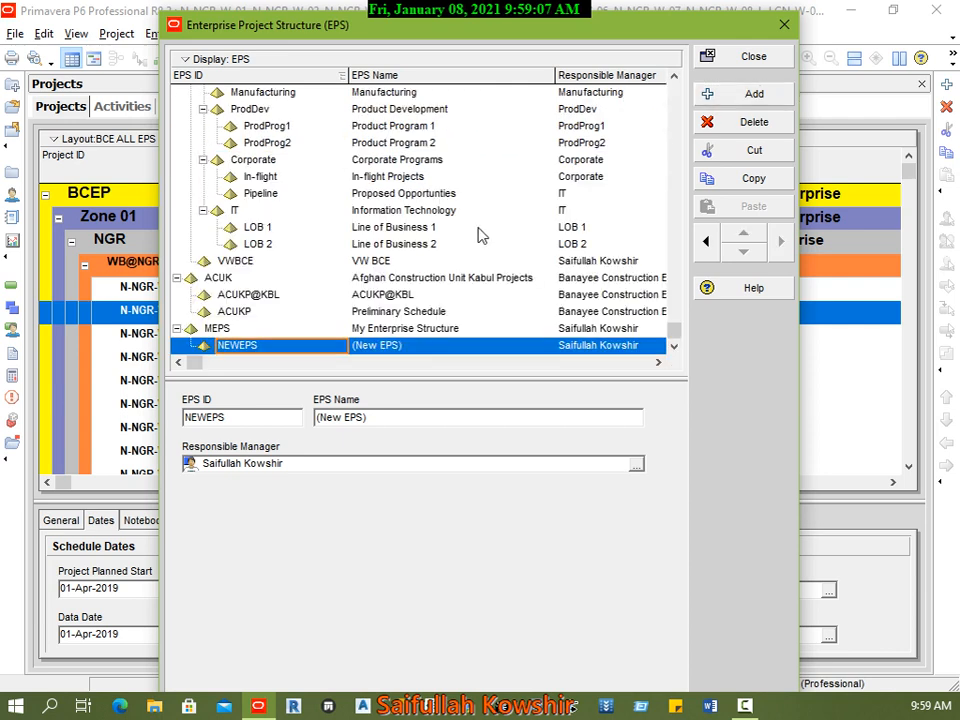
Step: Try to set the new EPS element's ID to MEPS
left_click(278, 345)
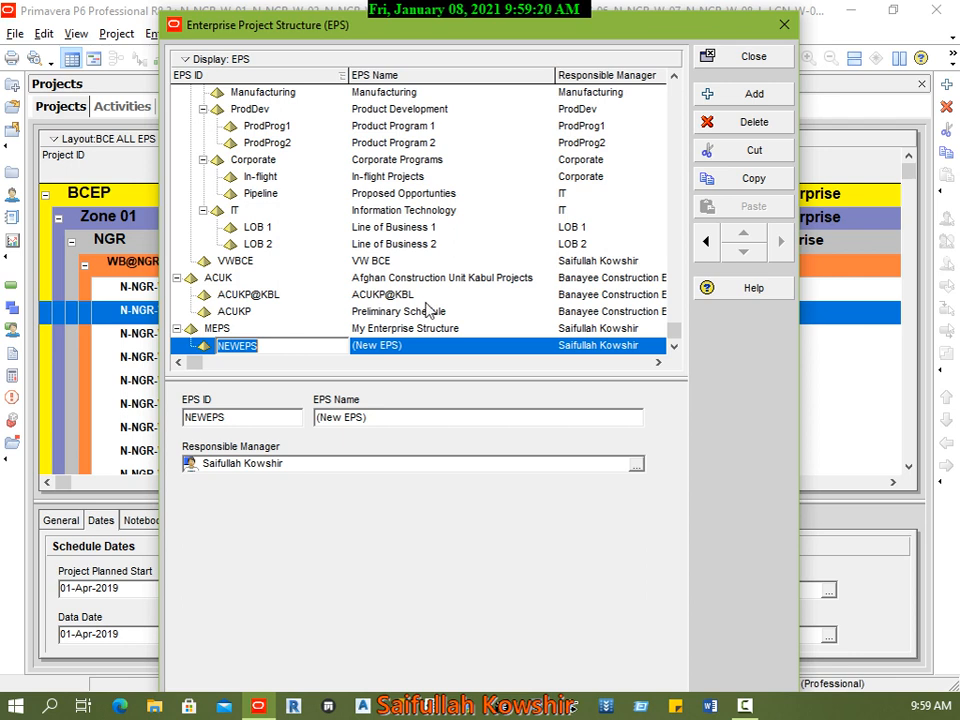
type("MEPS")
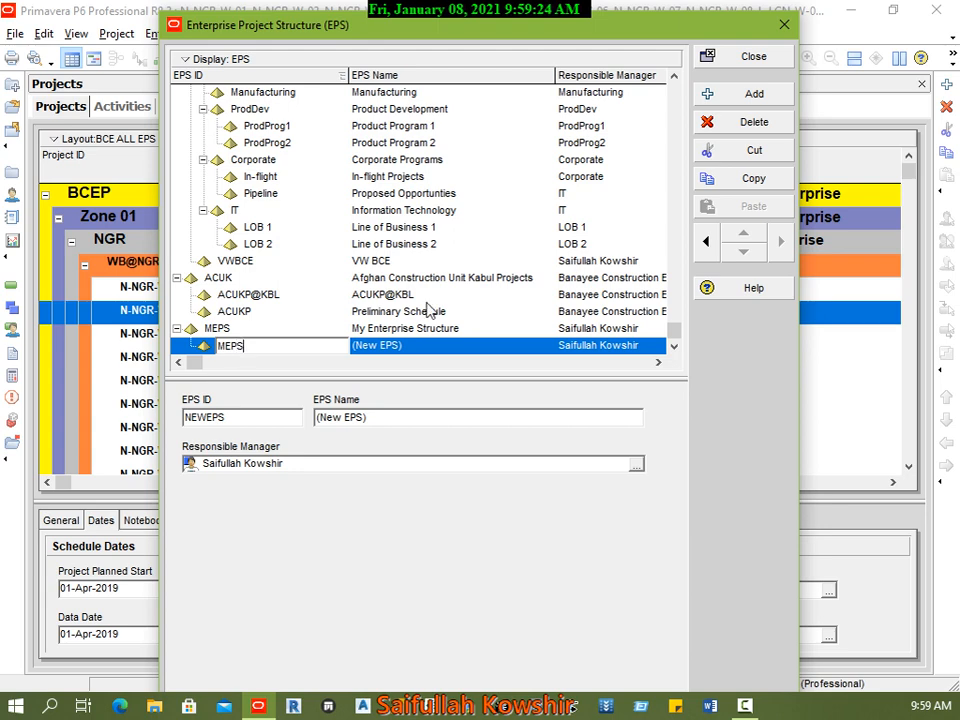
left_click(465, 345)
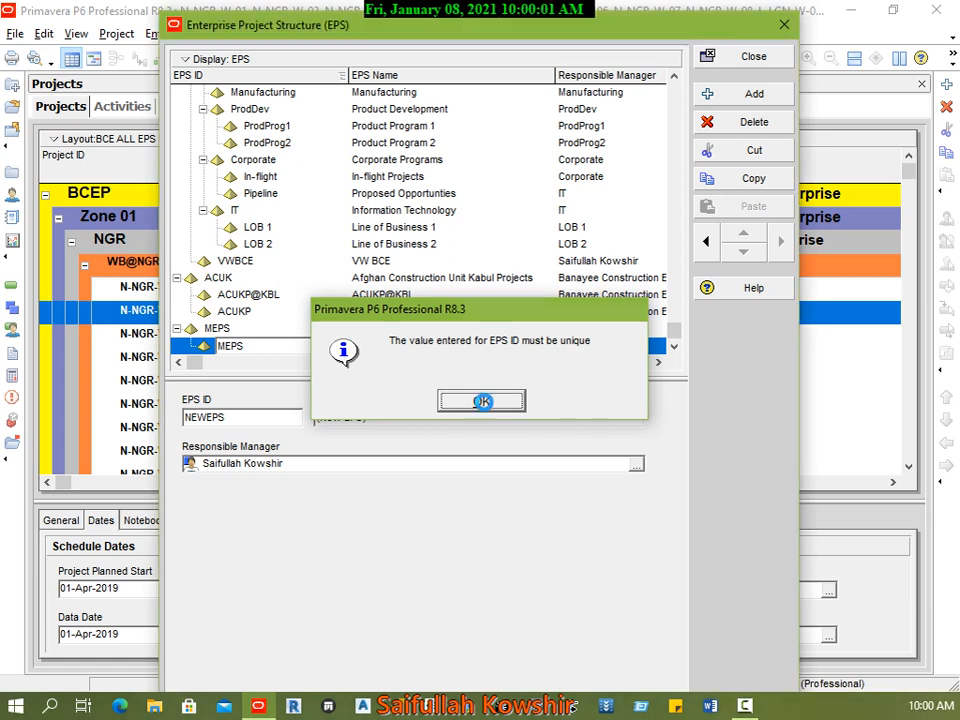
left_click(481, 402)
Step: Set the ID of the new EPS element under MEPS to MEP
left_click(285, 346)
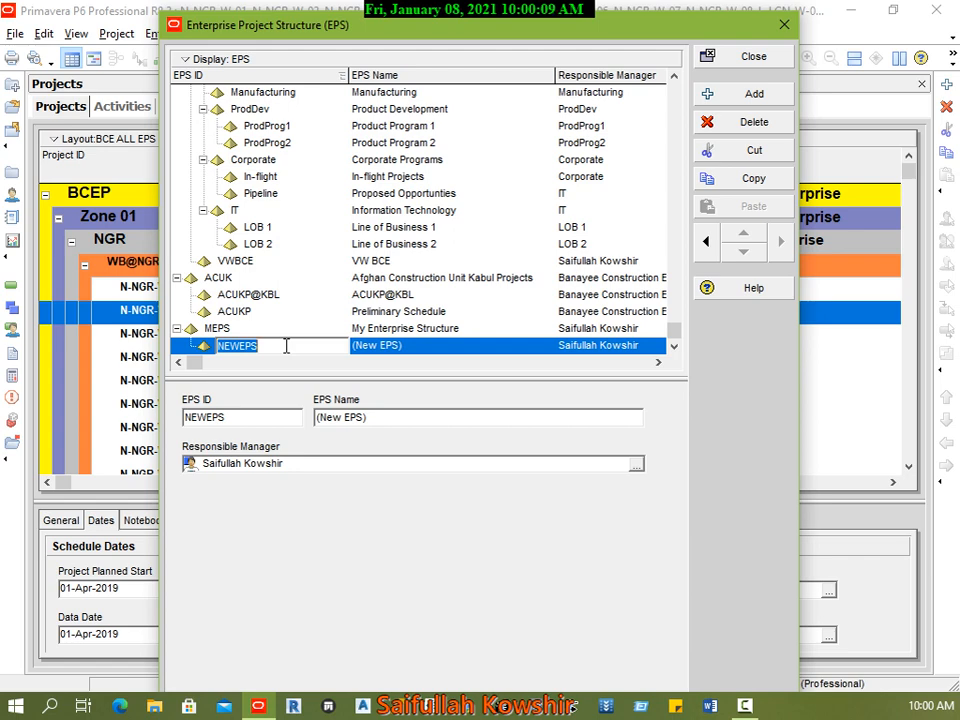
type("ME")
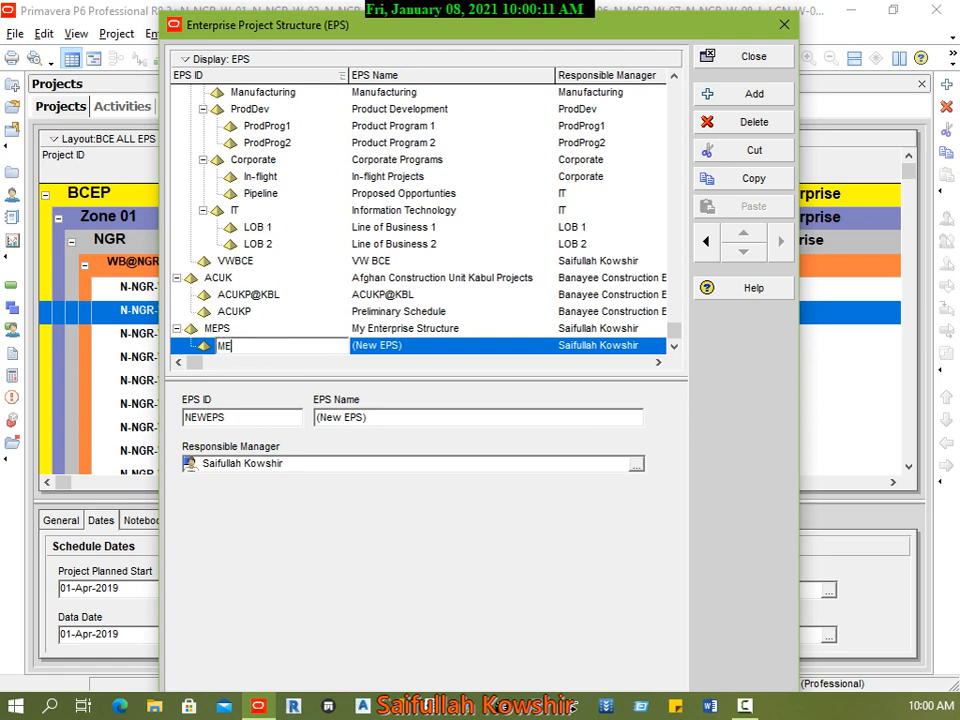
type("P")
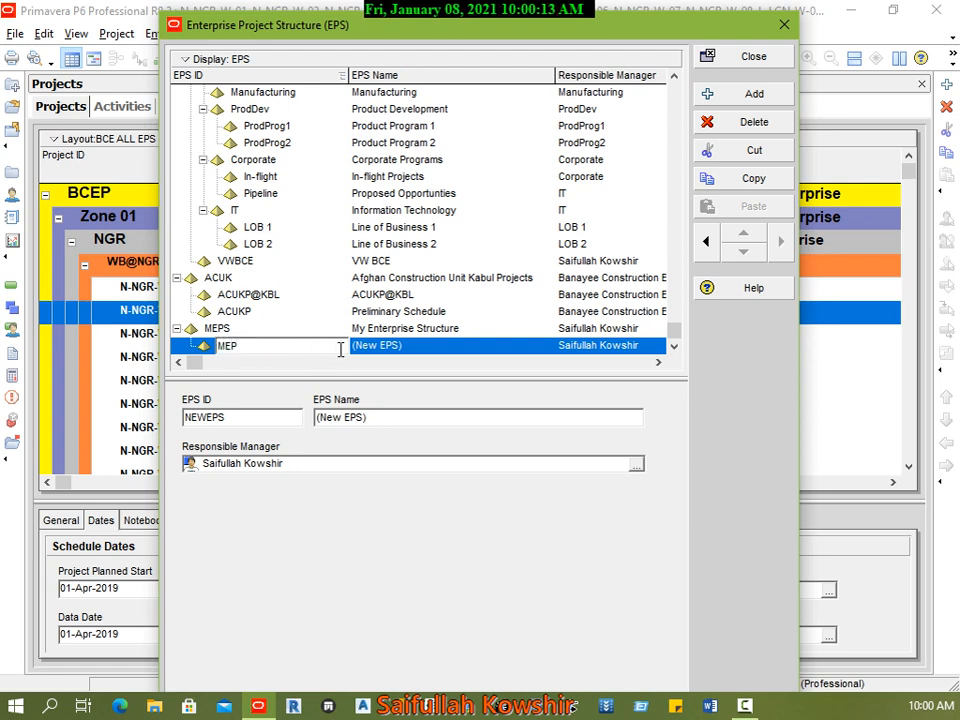
Step: Name the MEP element "EPS for Class"
left_click(399, 348)
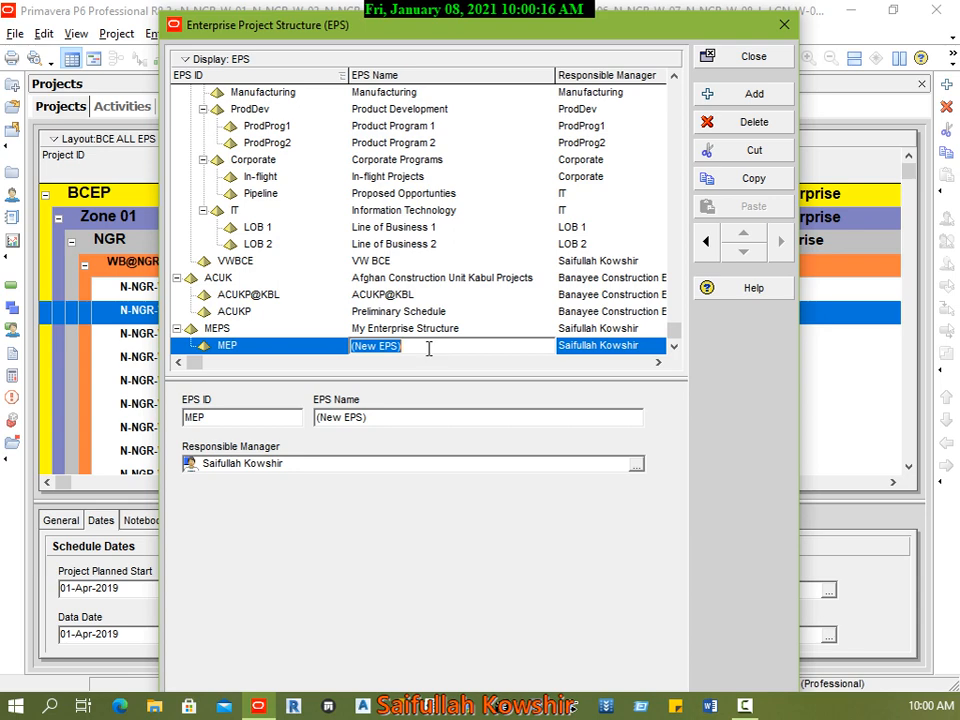
type("M")
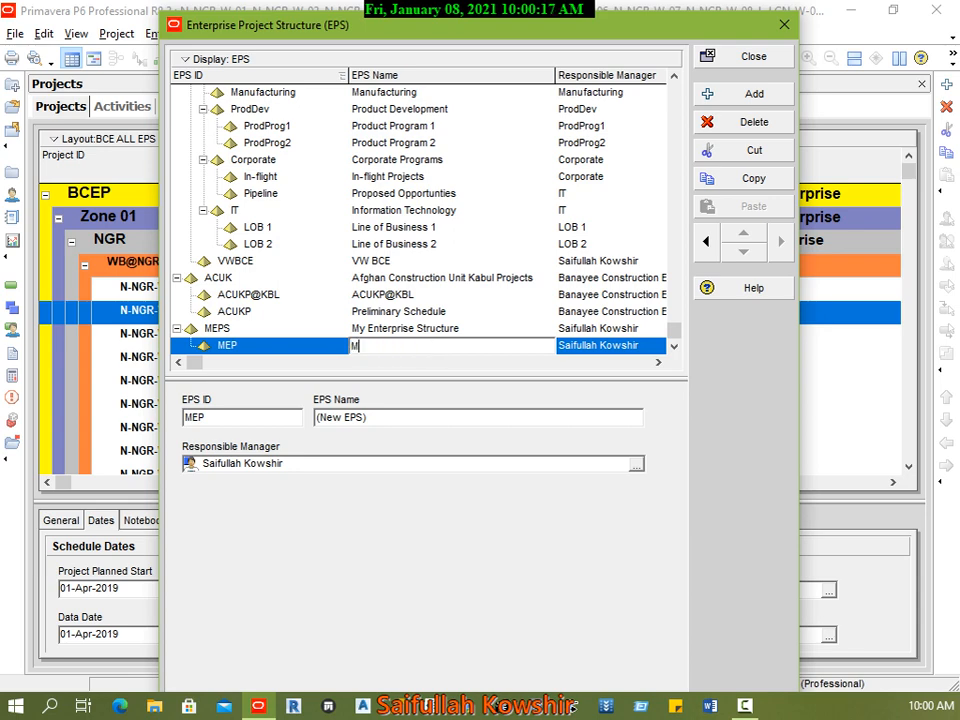
type("y Enterp")
key("BackSpace")
key("BackSpace")
key("BackSpace")
key("BackSpace")
key("BackSpace")
key("BackSpace")
key("BackSpace")
key("BackSpace")
key("BackSpace")
type("EPS for Class")
left_click(578, 347)
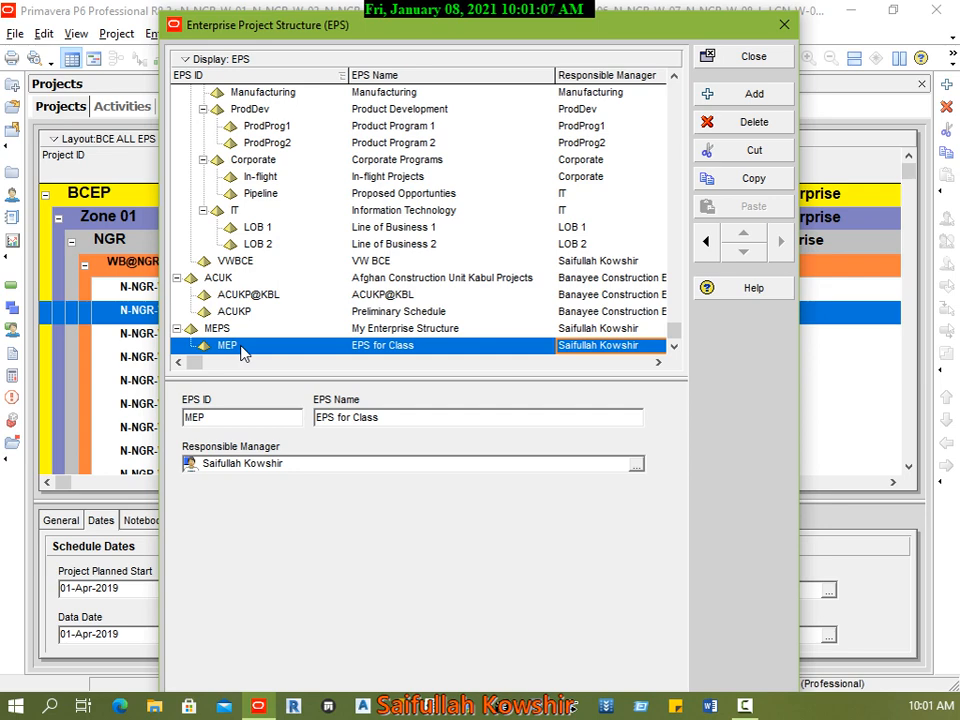
Step: Move the MEP element out of MEPS so it becomes a top-level EPS element
left_click(176, 329)
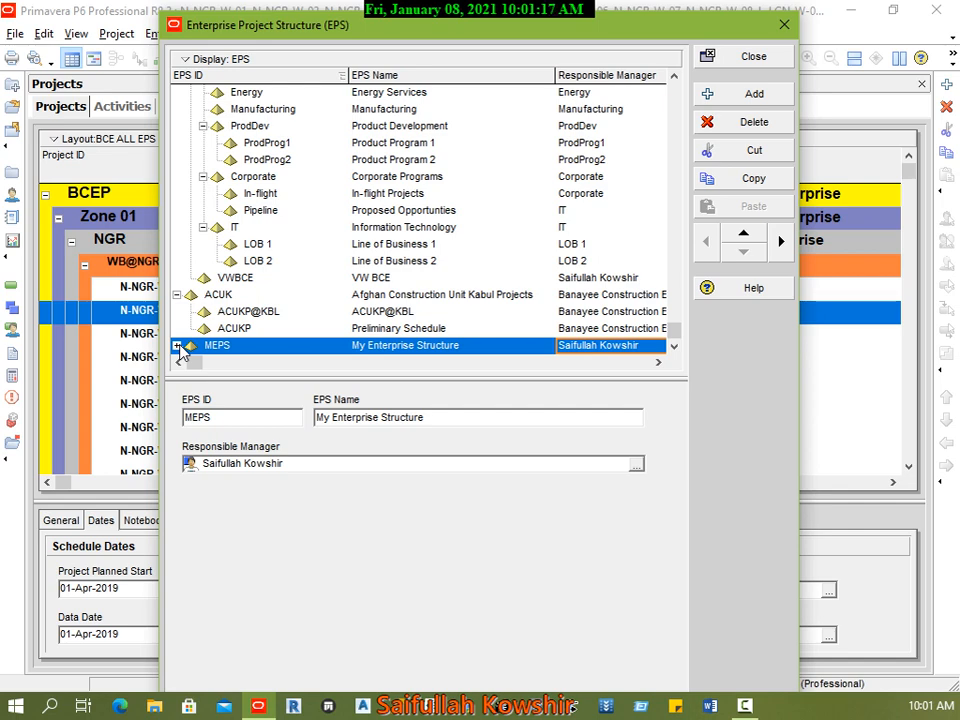
left_click(177, 346)
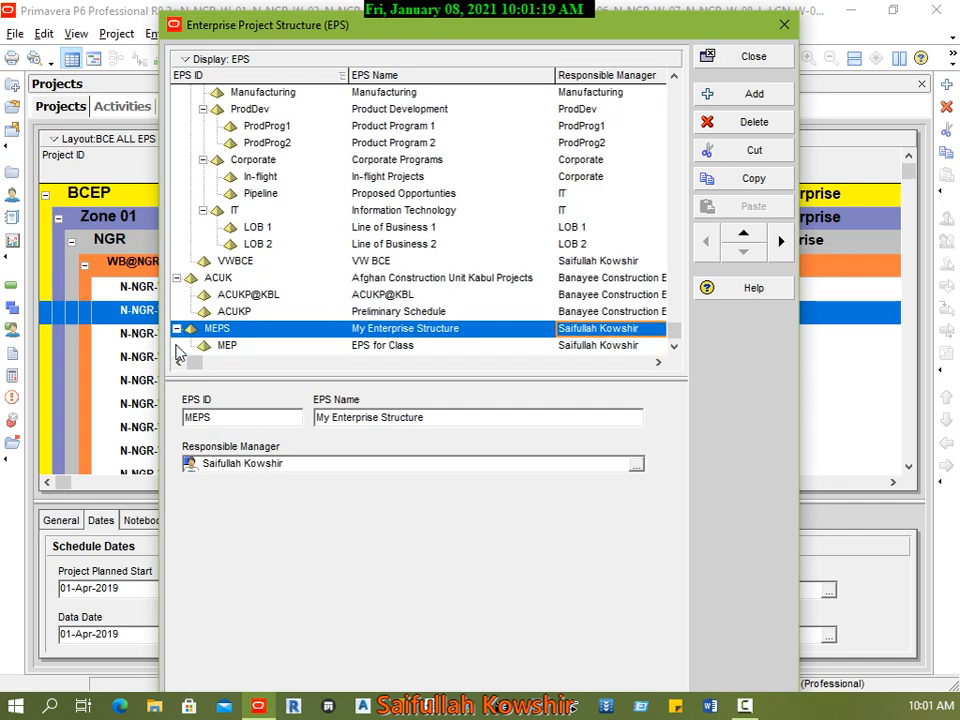
left_click(246, 346)
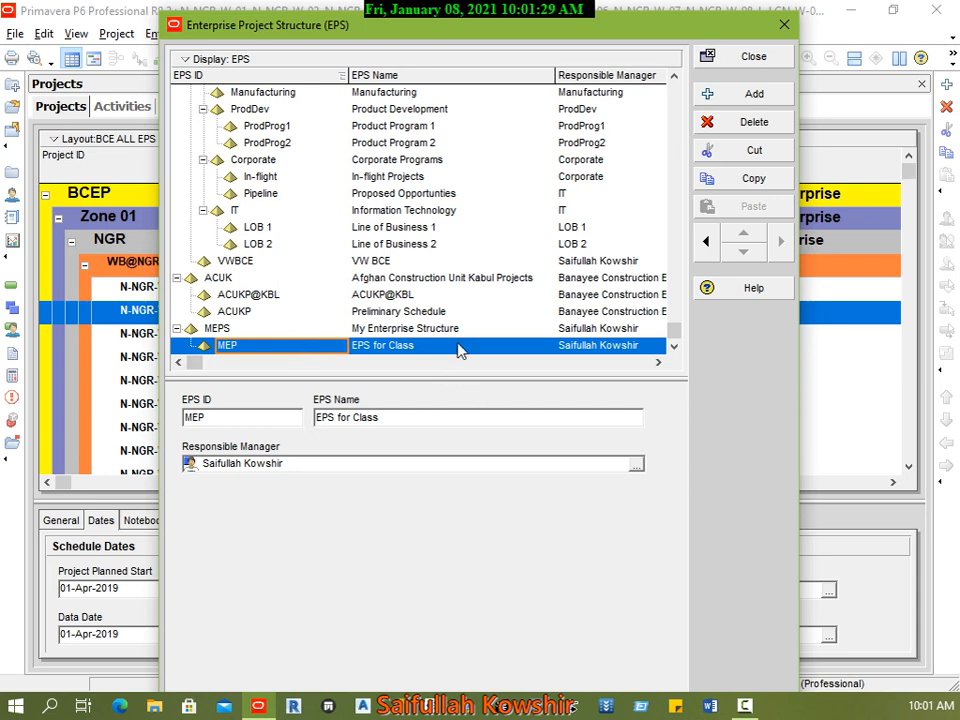
left_click(705, 243)
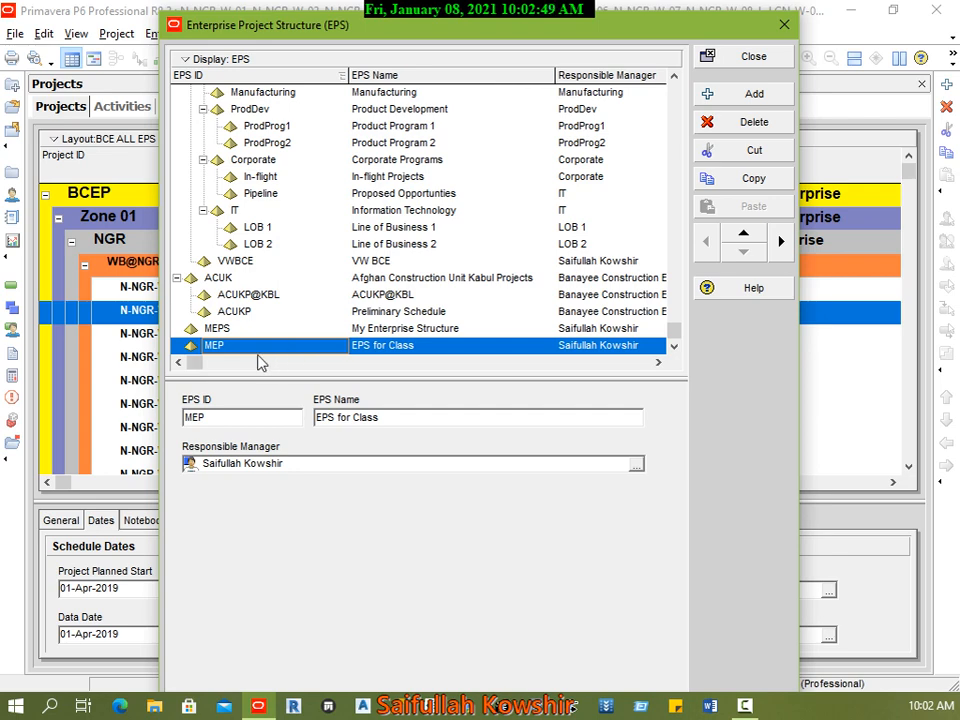
Step: Review the EPS ID, EPS name and responsible manager of the MEP element
left_click(263, 350)
left_click_drag(220, 417, 182, 418)
left_click_drag(409, 420, 316, 421)
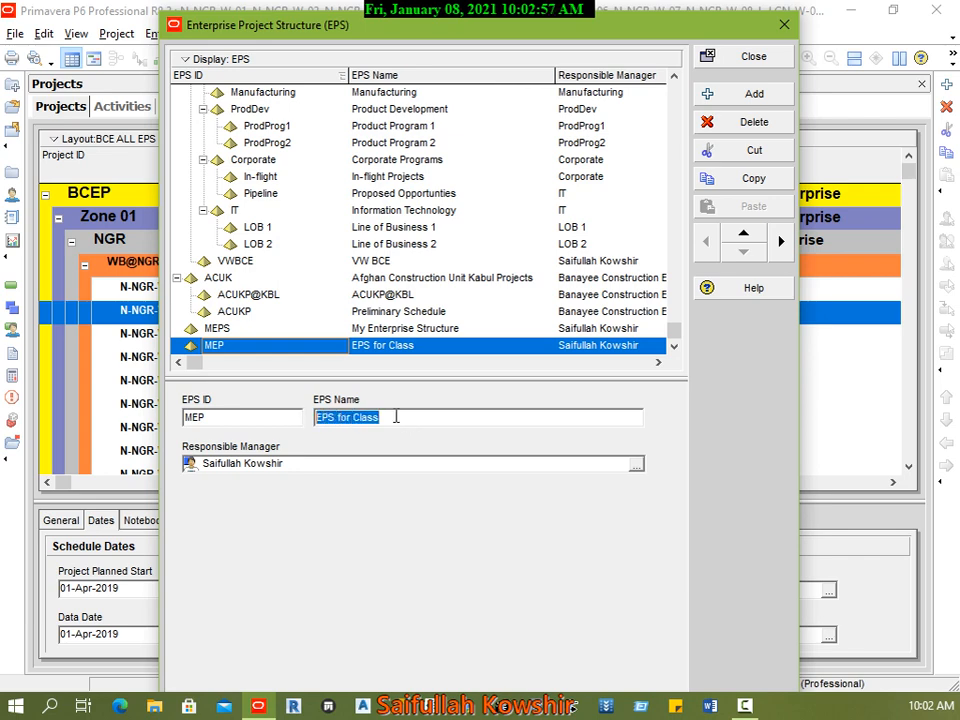
left_click(414, 347)
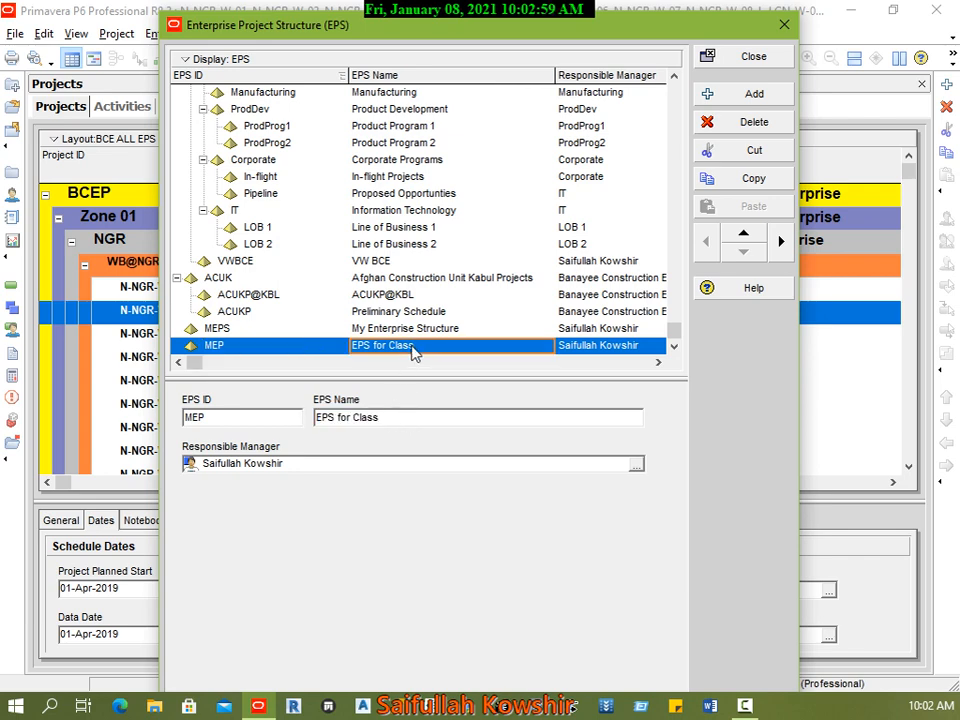
left_click(594, 347)
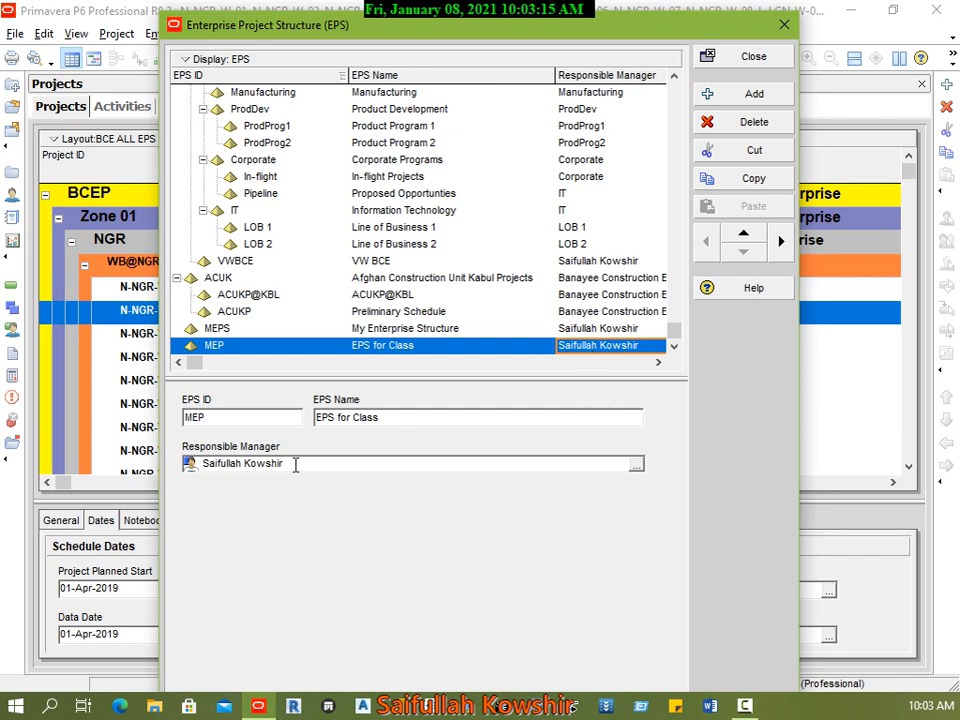
Step: Assign the person listed between LOB 2 and E&C as the responsible manager of the MEP element
left_click(637, 465)
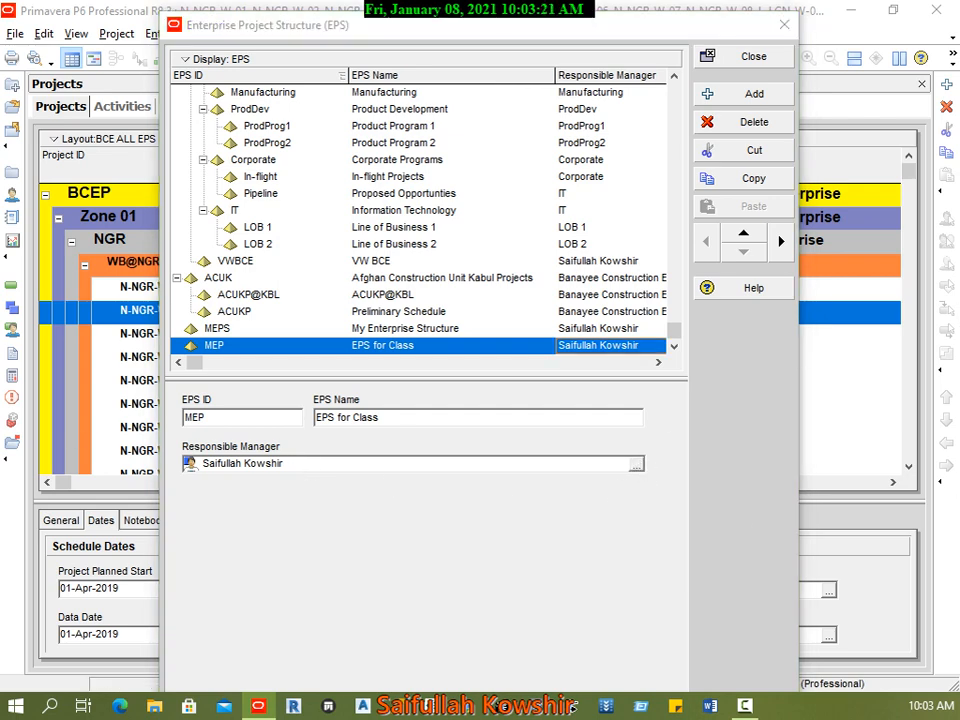
left_click_drag(257, 176, 313, 168)
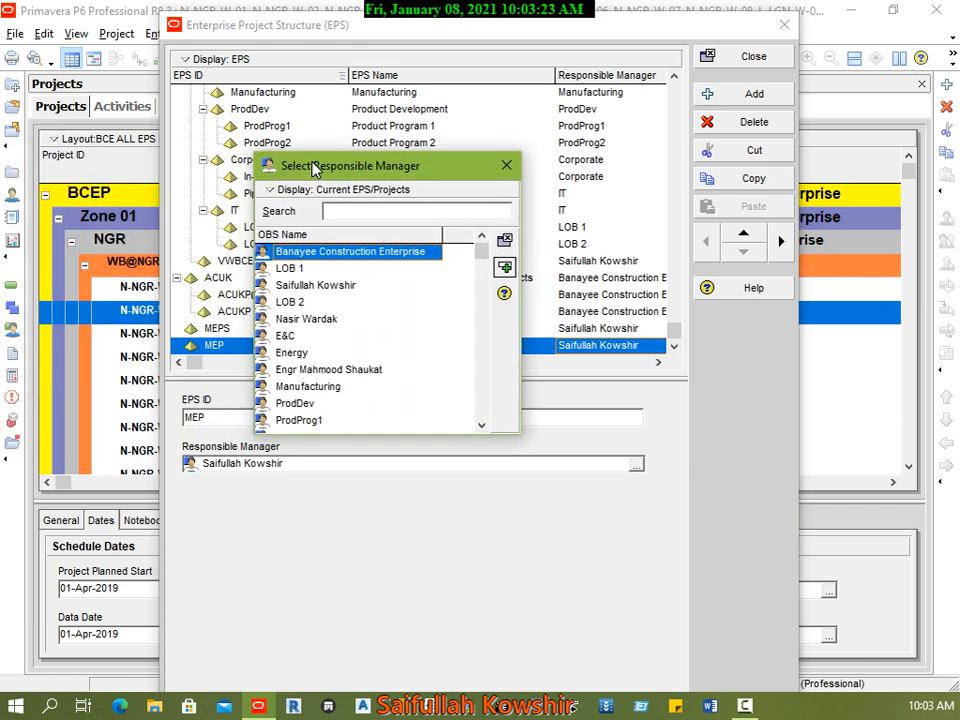
left_click(316, 286)
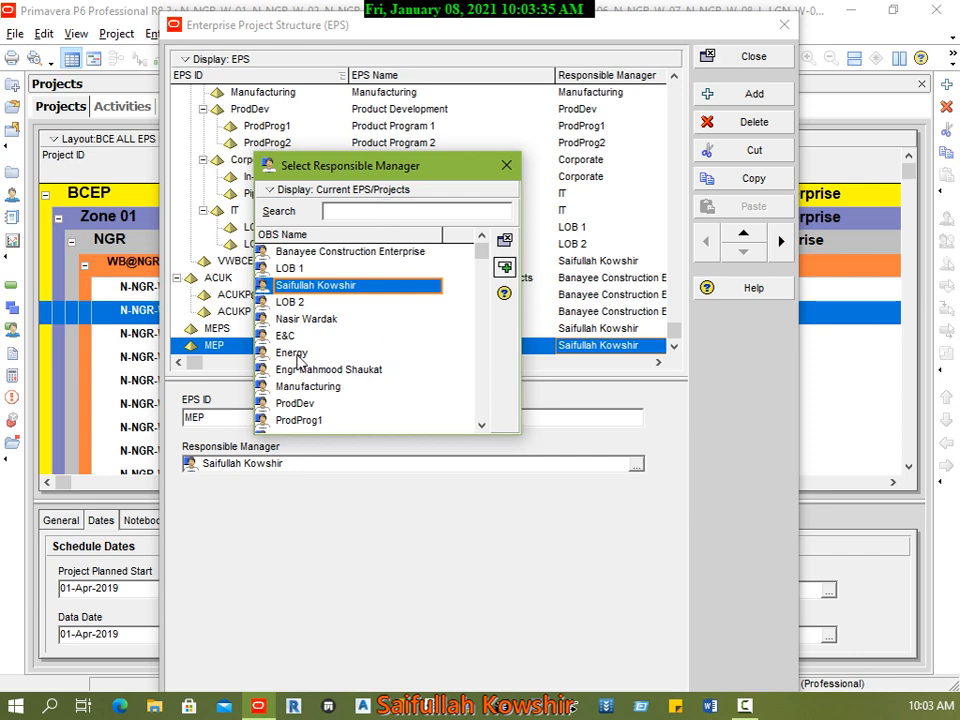
left_click(312, 302)
left_click(322, 321)
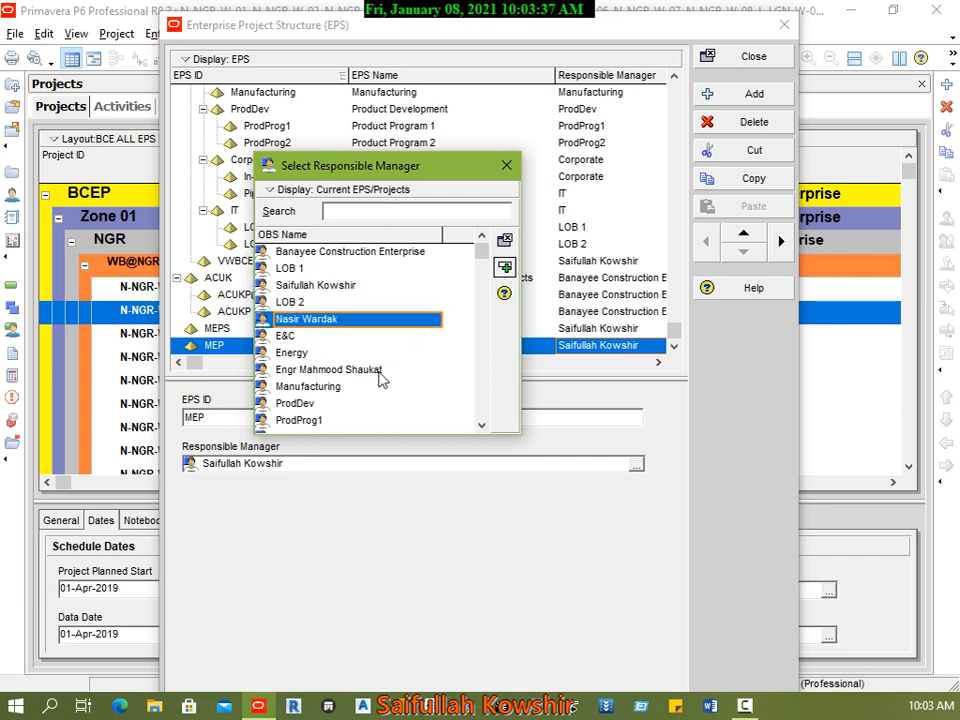
left_click(440, 370)
scroll(358, 407, "down", 2)
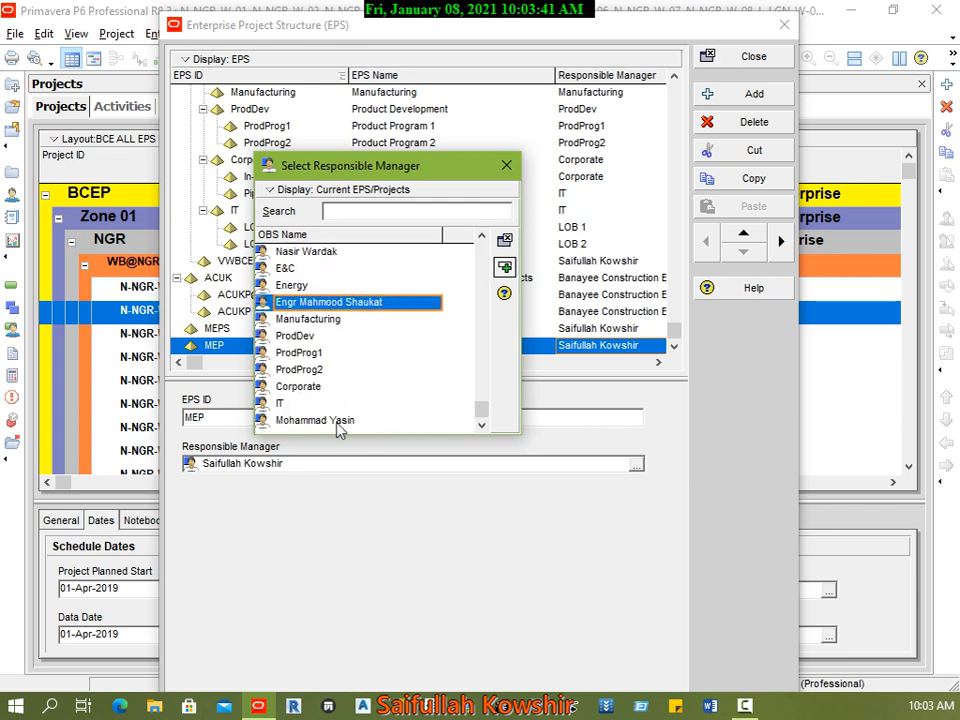
left_click(360, 421)
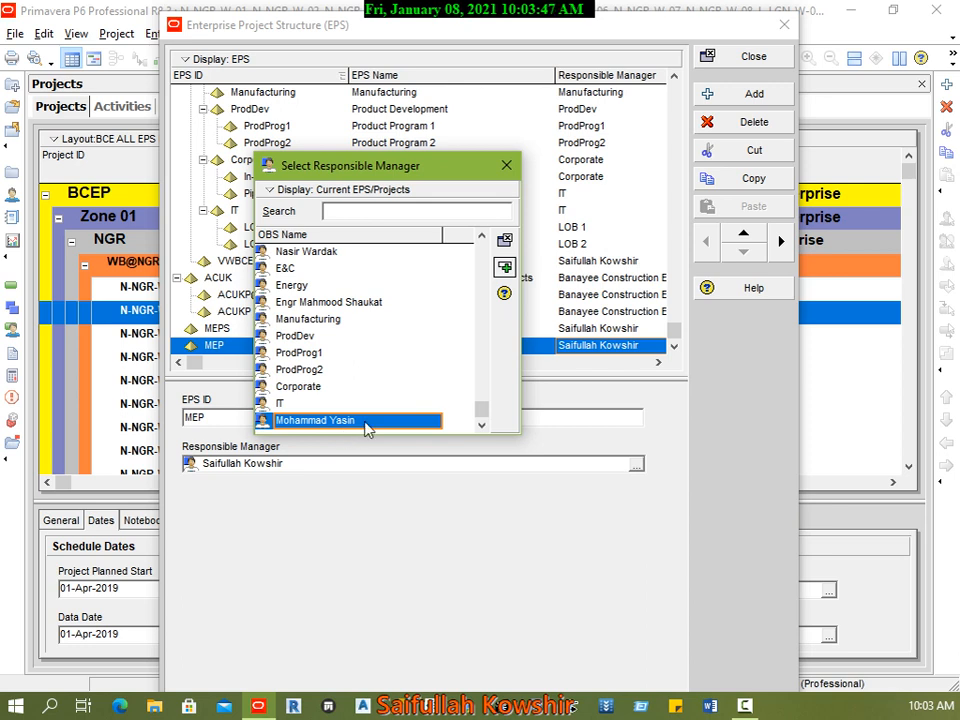
scroll(360, 405, "up", 2)
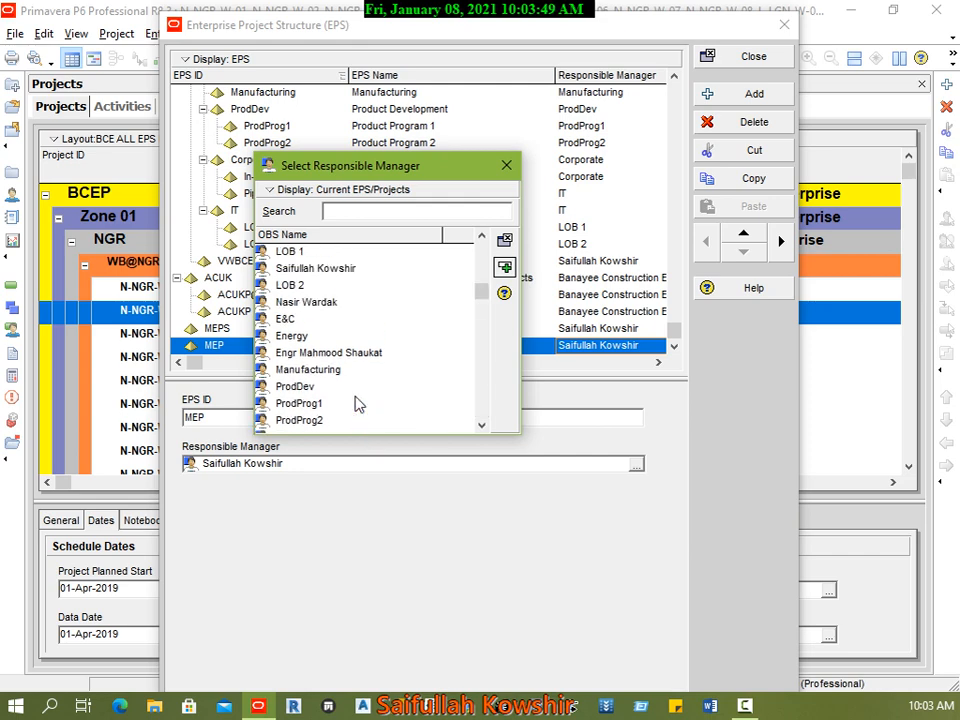
left_click(317, 320)
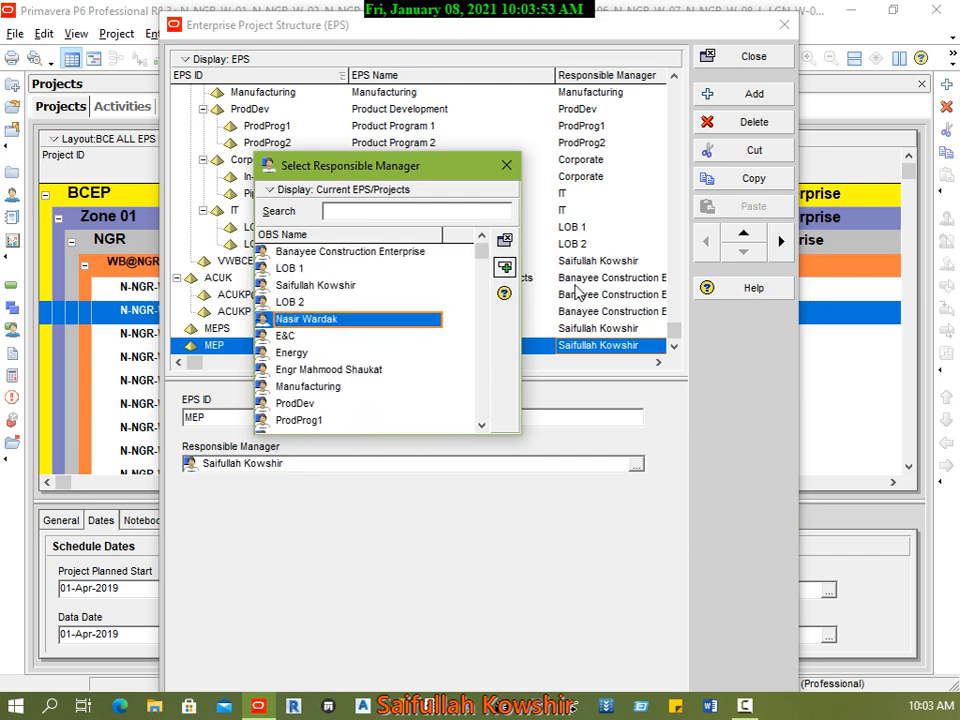
left_click(504, 267)
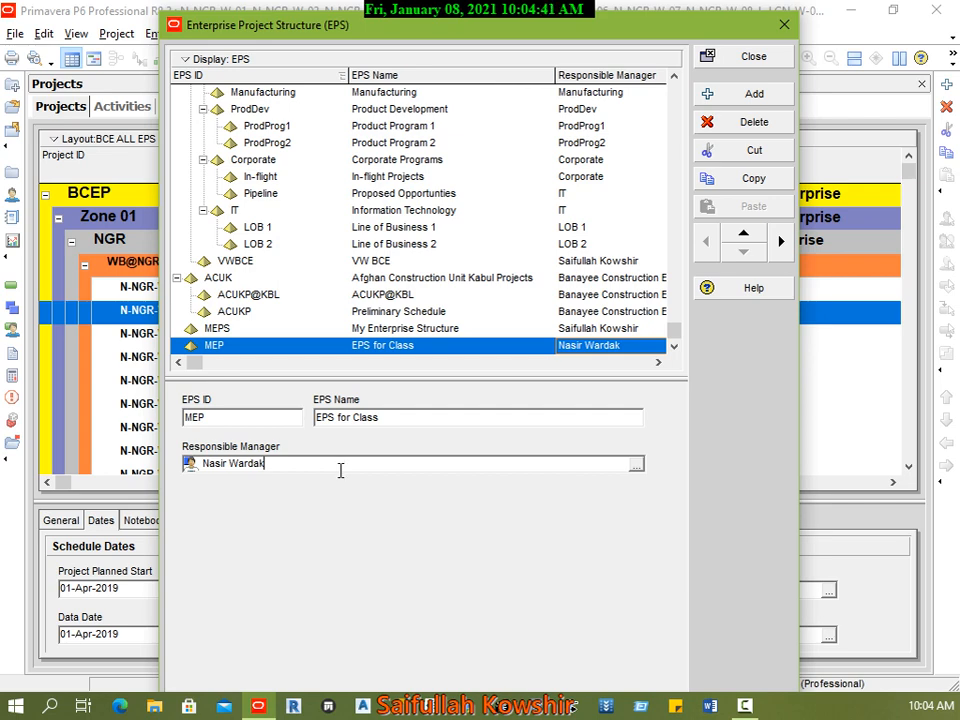
Step: Try to overwrite the responsible manager's name directly in the MEP element's details
key("BackSpace")
key("BackSpace")
key("BackSpace")
key("BackSpace")
key("BackSpace")
key("BackSpace")
key("BackSpace")
key("BackSpace")
key("BackSpace")
key("BackSpace")
key("BackSpace")
key("BackSpace")
type("Rafi")
left_click(429, 424)
Step: Browse the available responsible managers for the MEP element without changing the assignment, and leave the Enterprise Project Structure
left_click(643, 466)
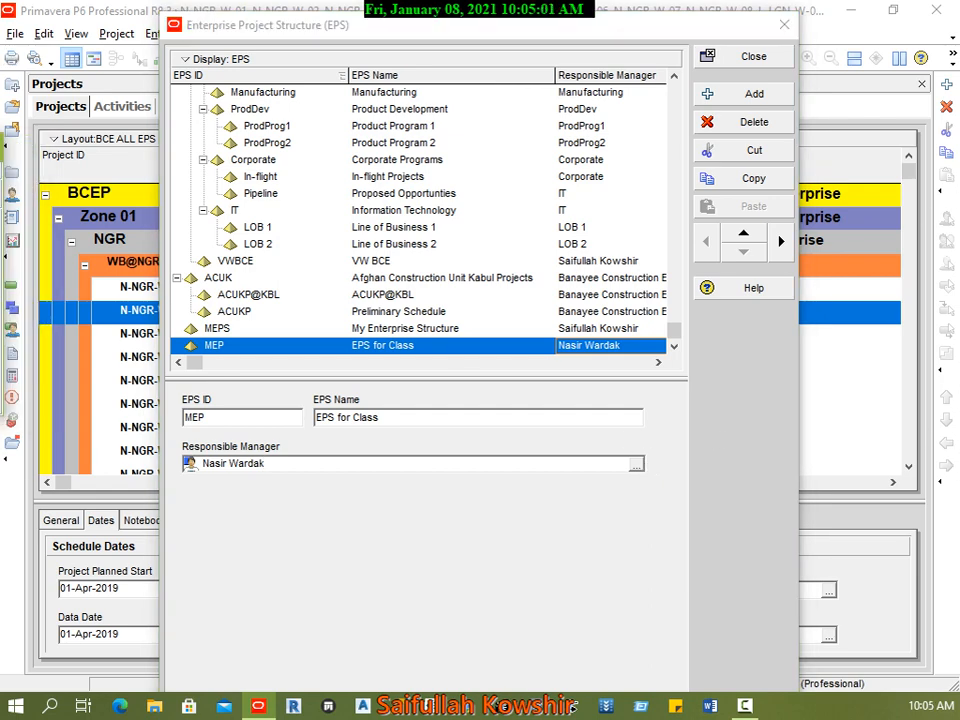
left_click_drag(0, 72, 513, 87)
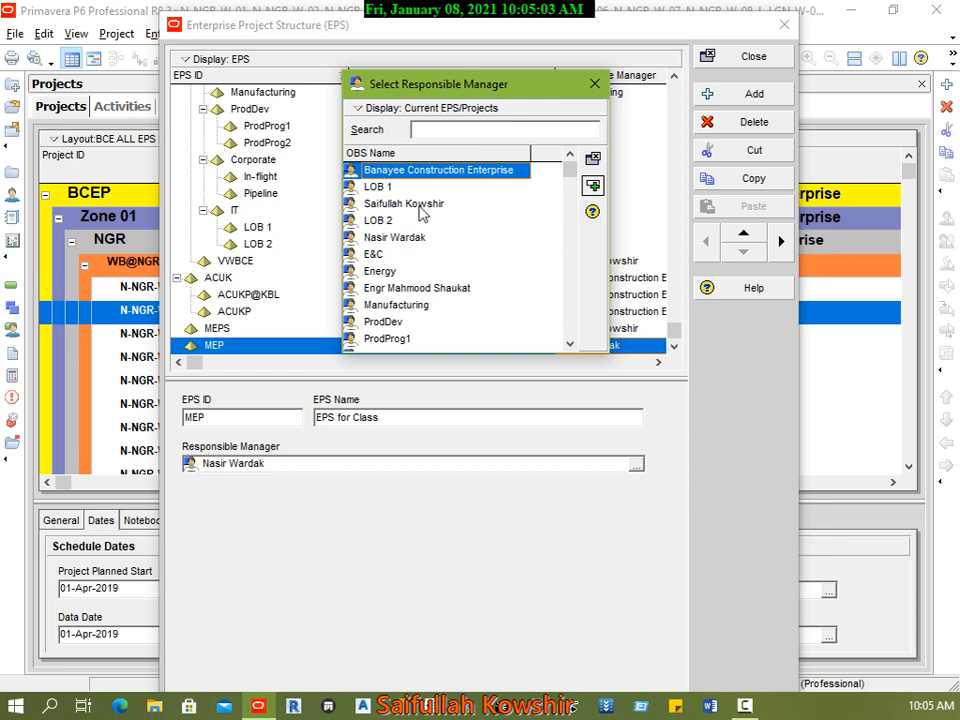
key("Down")
scroll(465, 255, "down", 2)
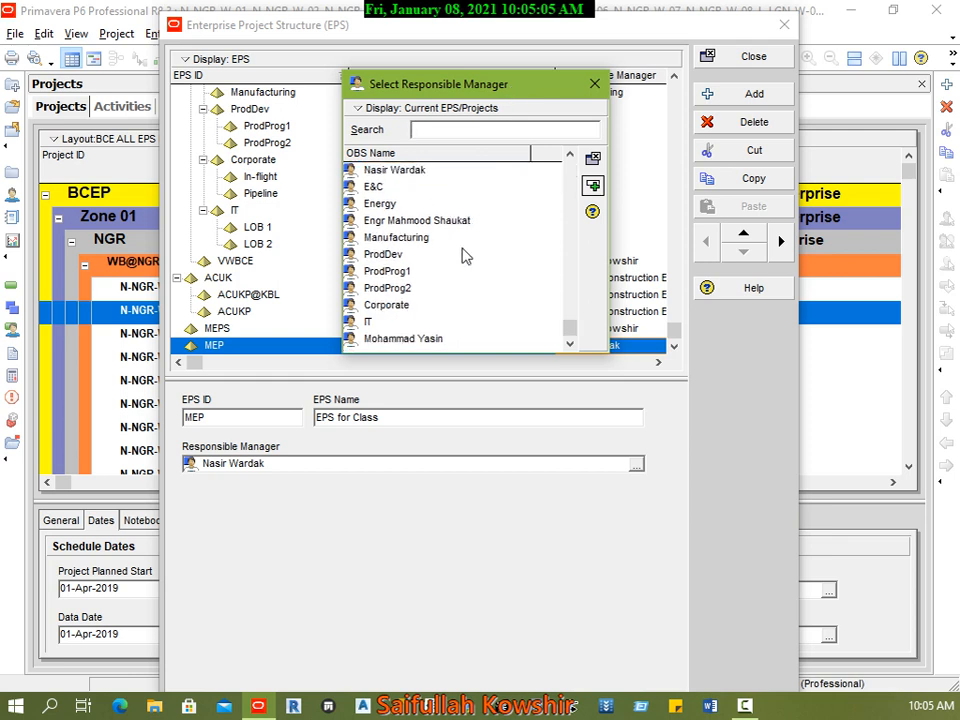
scroll(462, 255, "up", 2)
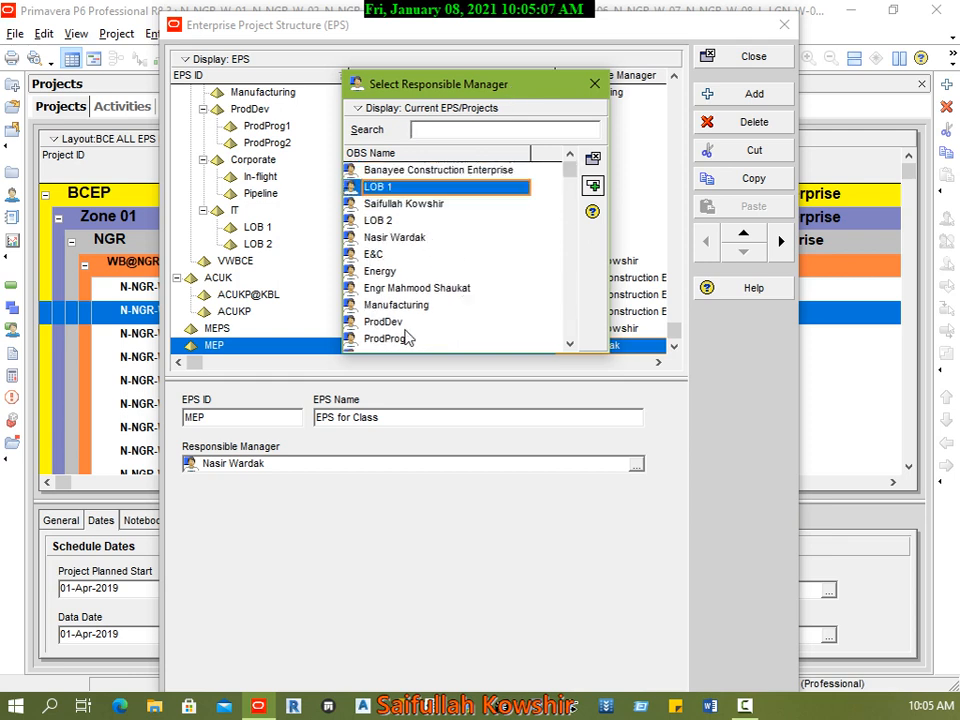
left_click(594, 83)
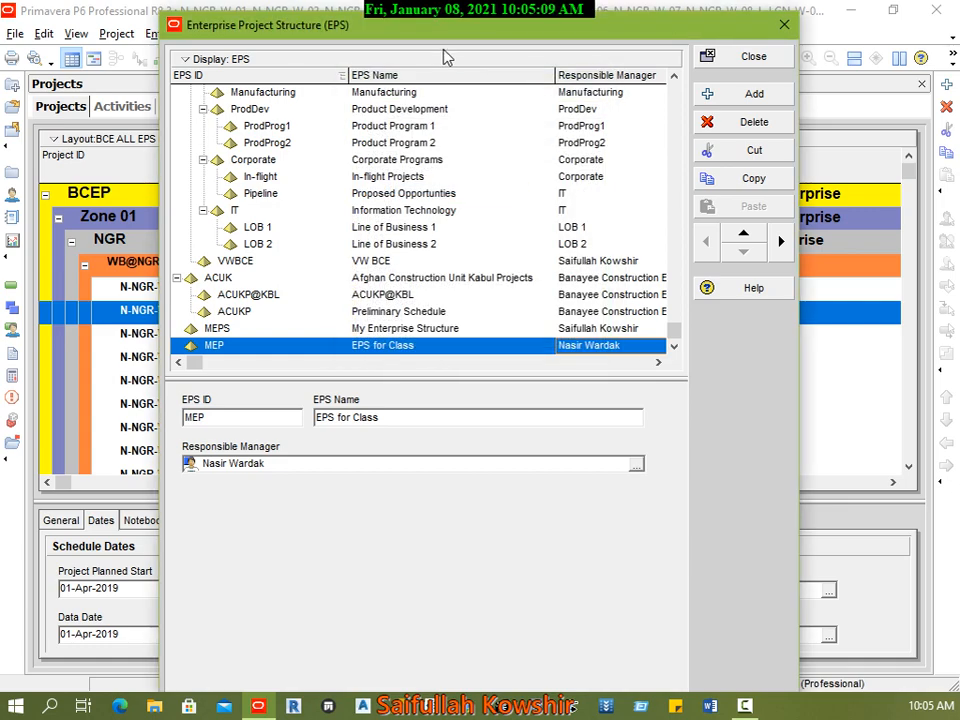
left_click_drag(298, 23, 278, 30)
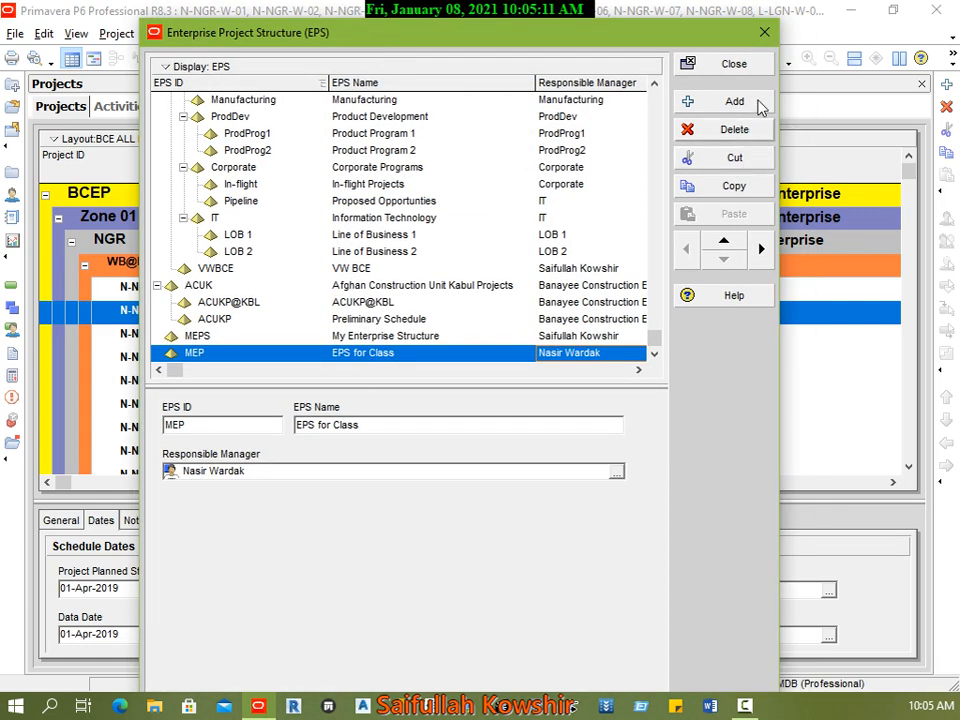
left_click(734, 64)
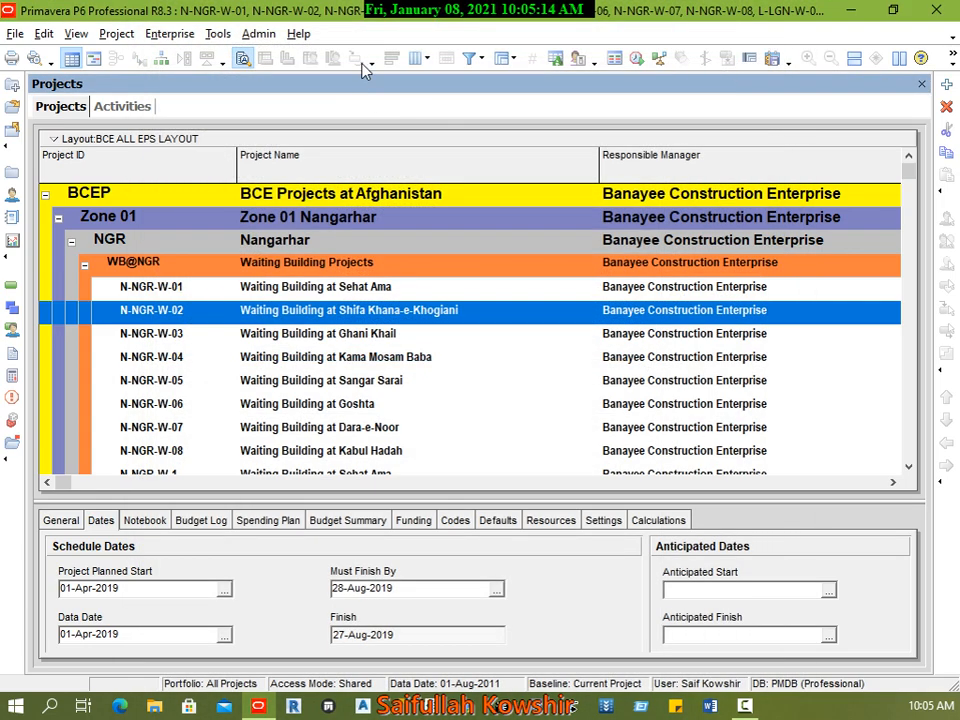
Step: Open the Organizational Breakdown Structure from the enterprise data and place its window over the middle of the project list
left_click(15, 35)
mouse_move(221, 35)
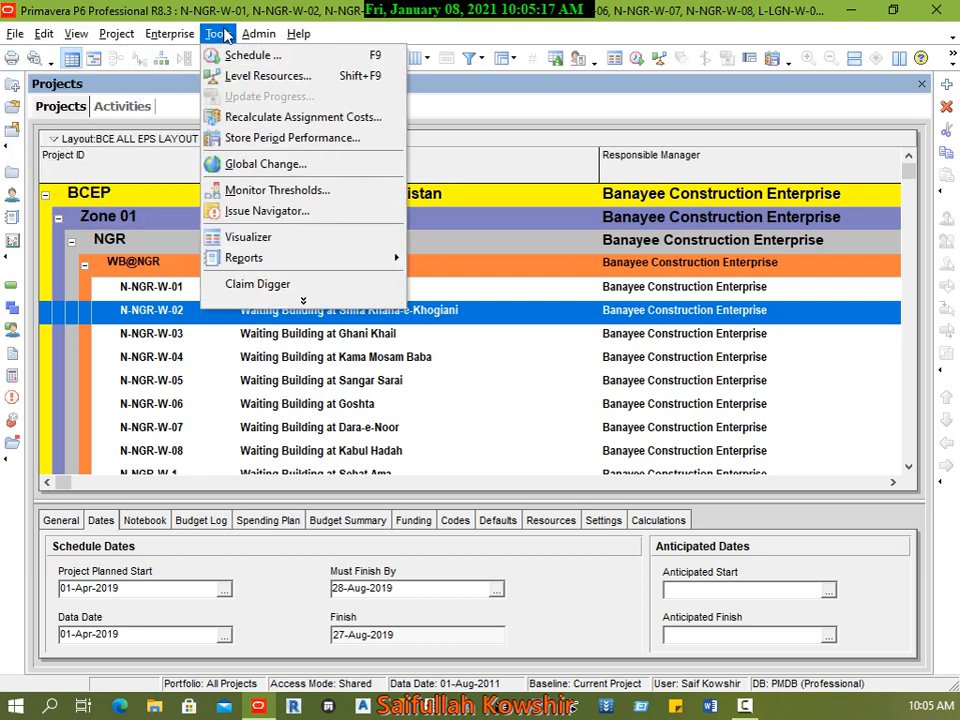
mouse_move(187, 36)
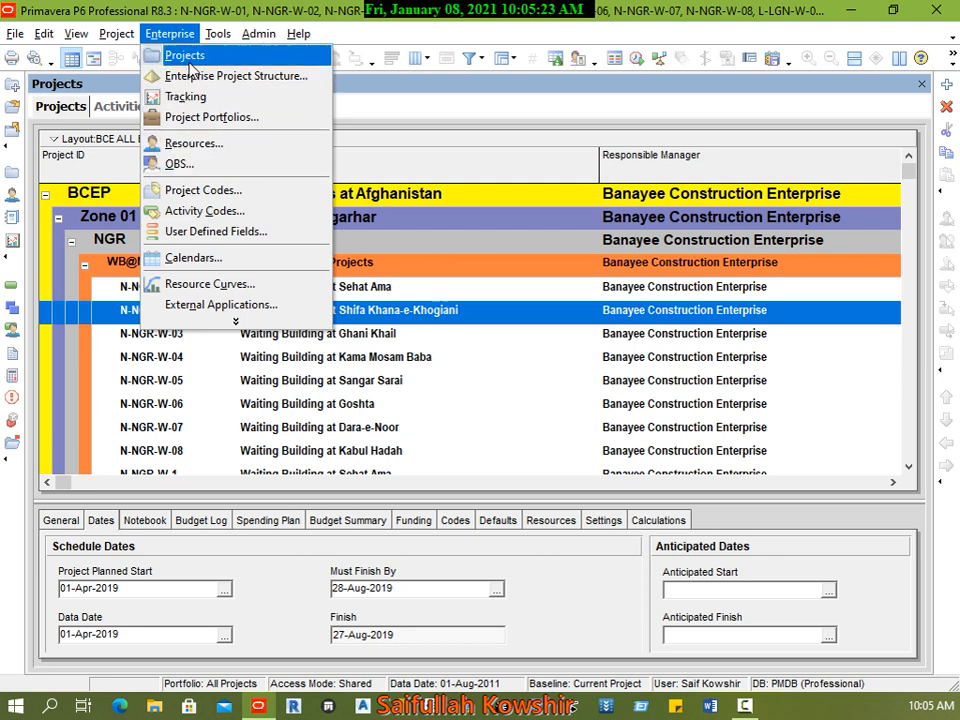
left_click(208, 167)
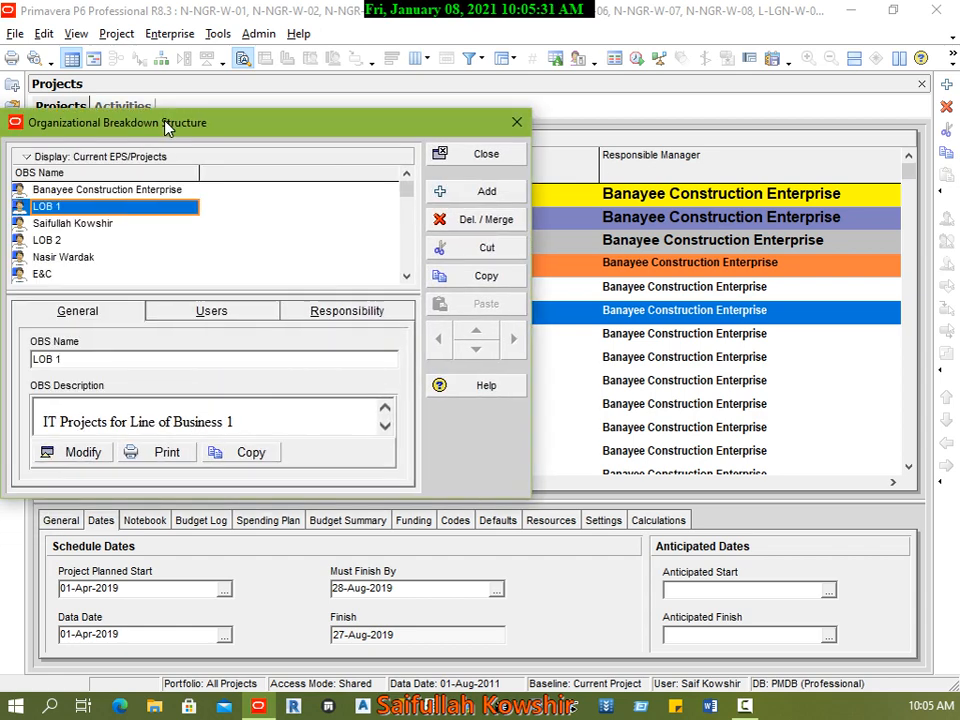
left_click_drag(167, 122, 414, 122)
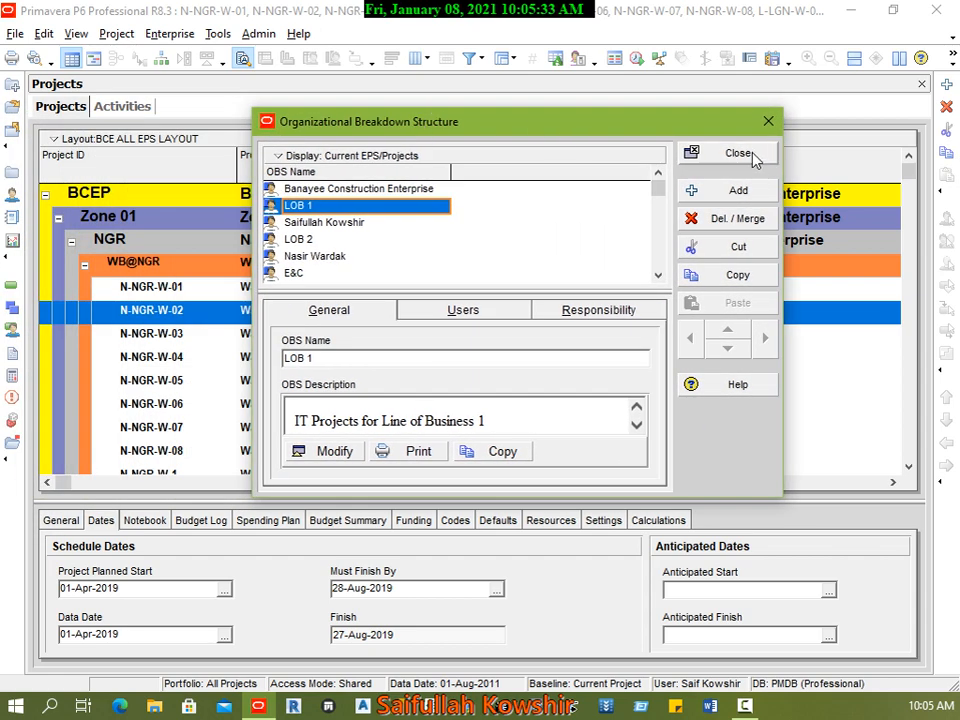
left_click_drag(677, 122, 659, 81)
Step: Add a new OBS element under Banayee Construction Enterprise and enter the engineer's name as its OBS name
left_click(389, 149)
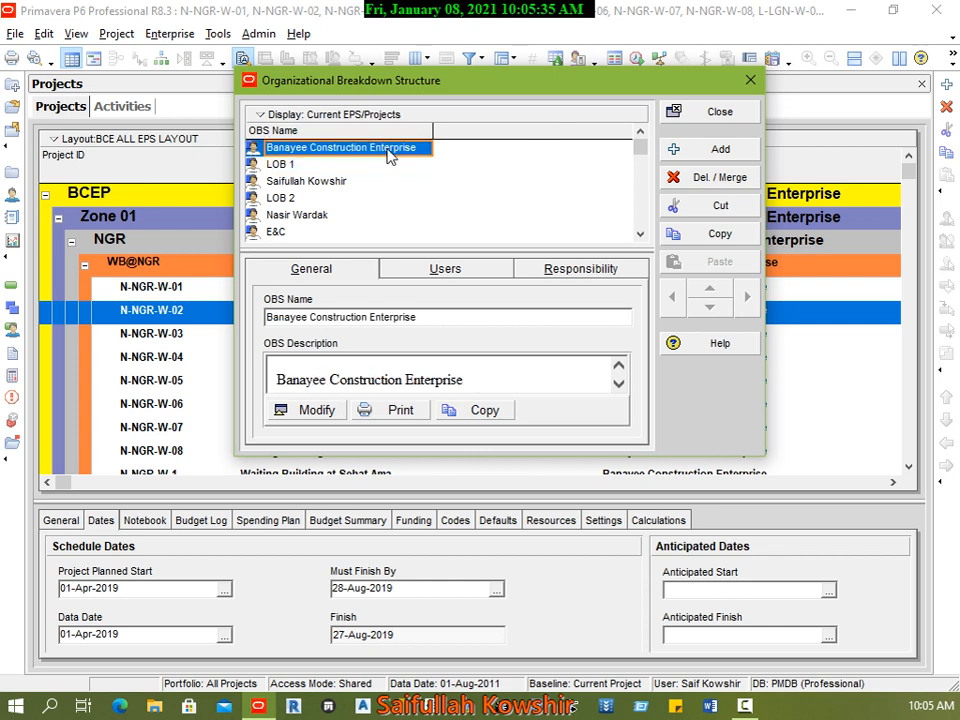
left_click(282, 166)
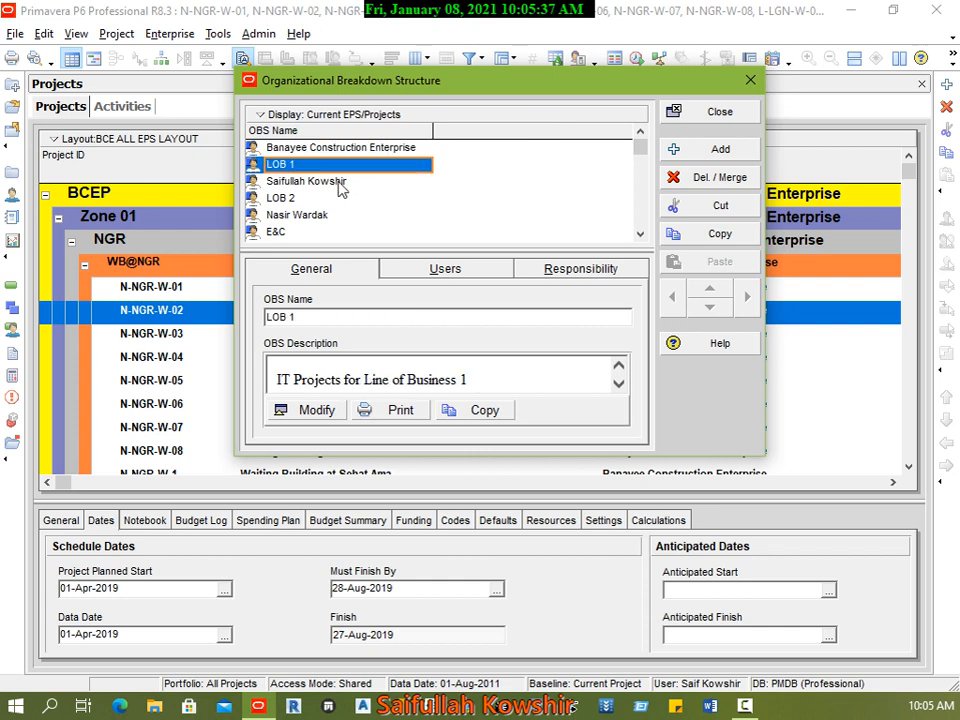
left_click(722, 149)
left_click(440, 394)
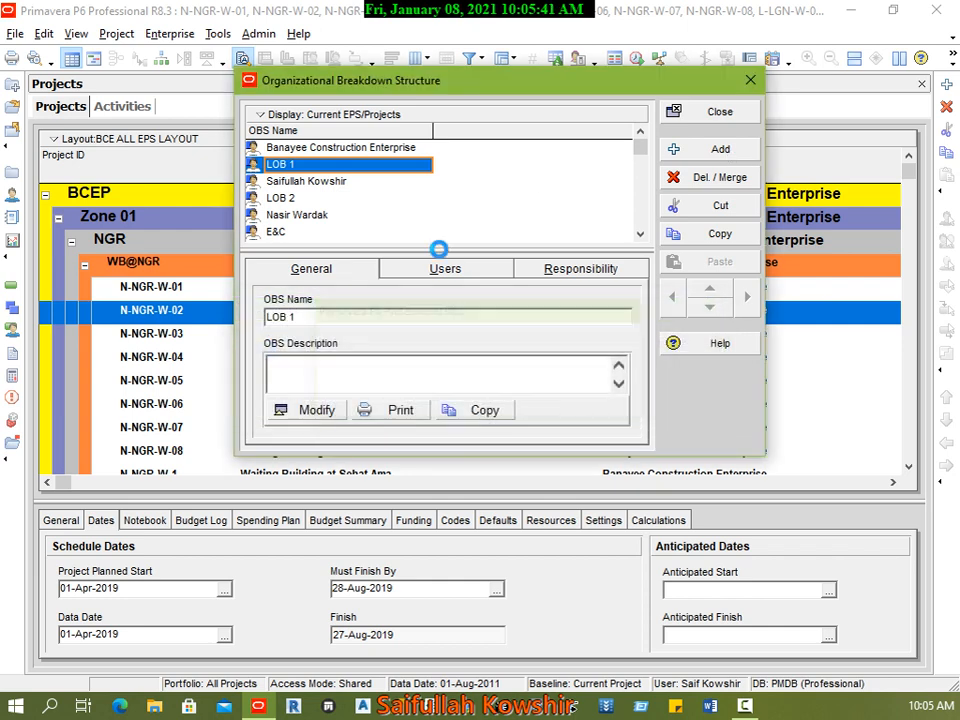
left_click(379, 165)
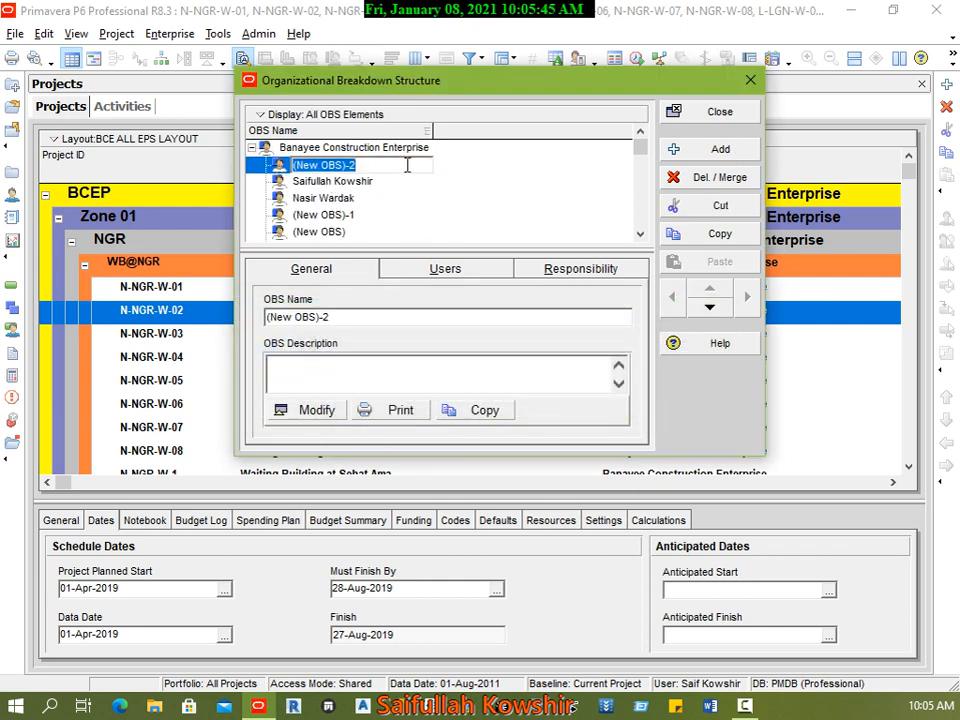
type("Engr")
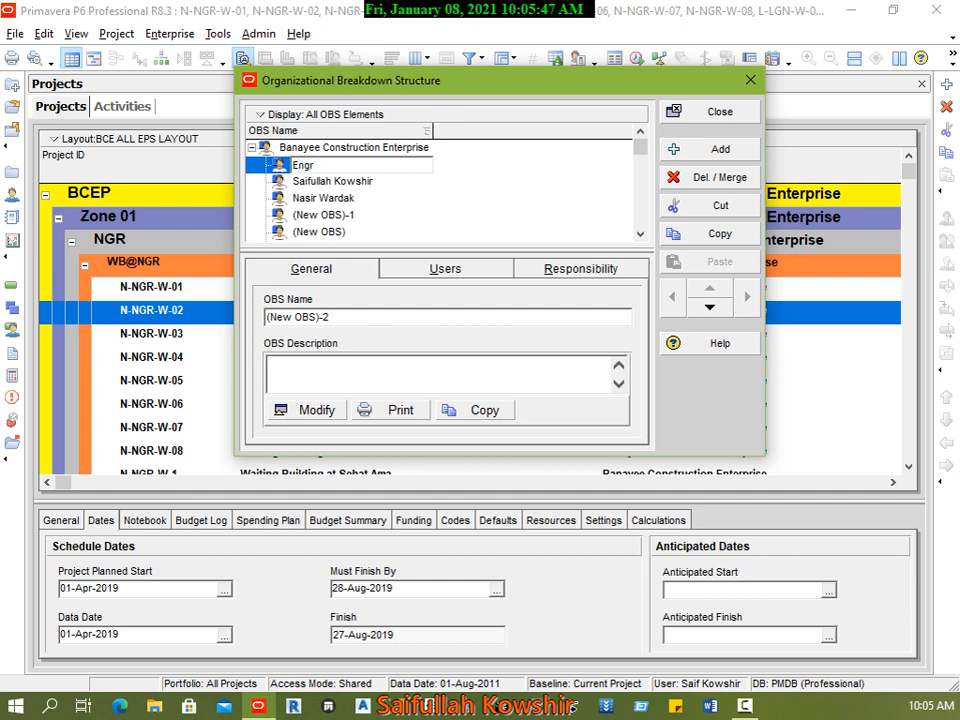
type(" Afzal")
left_click(292, 168)
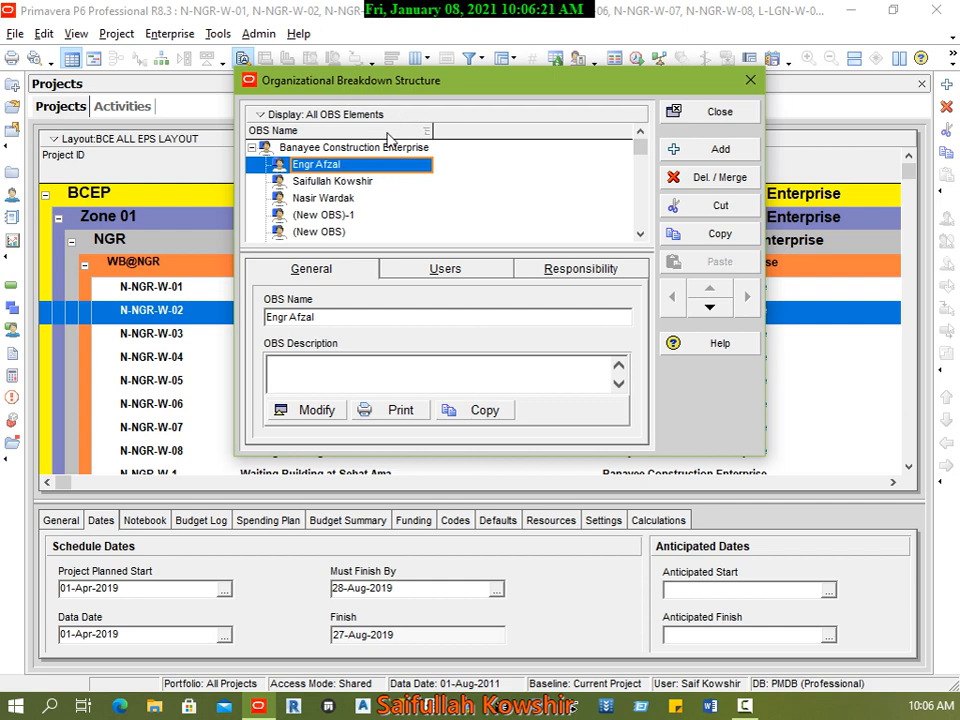
Step: Show the OBS elements as a chart and inspect the top-level Banayee Construction Enterprise box
left_click(265, 114)
left_click(341, 158)
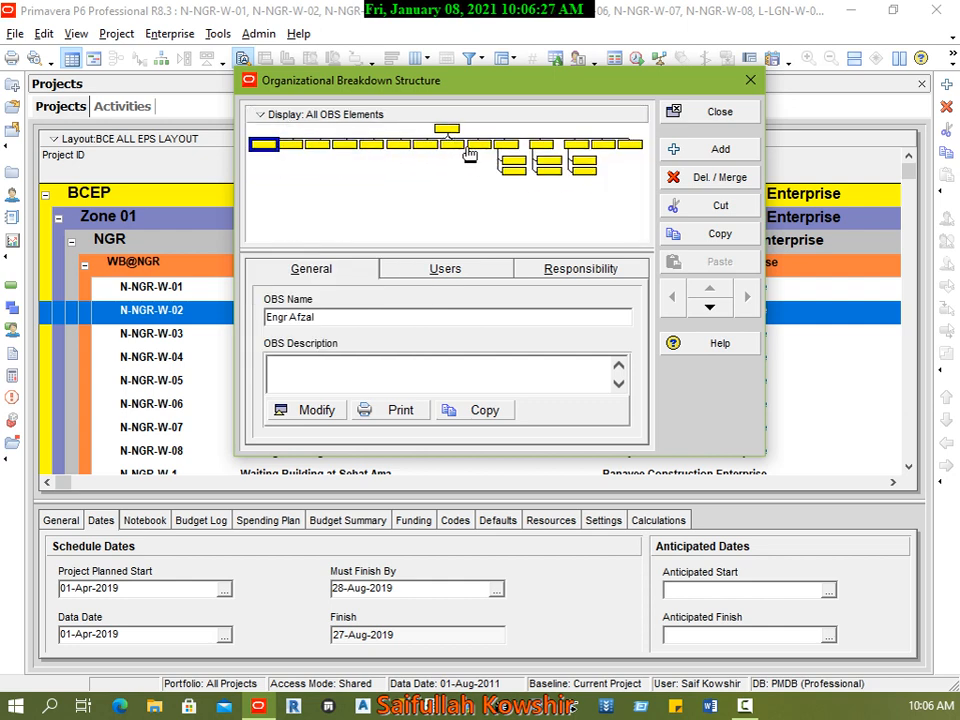
left_click(300, 114)
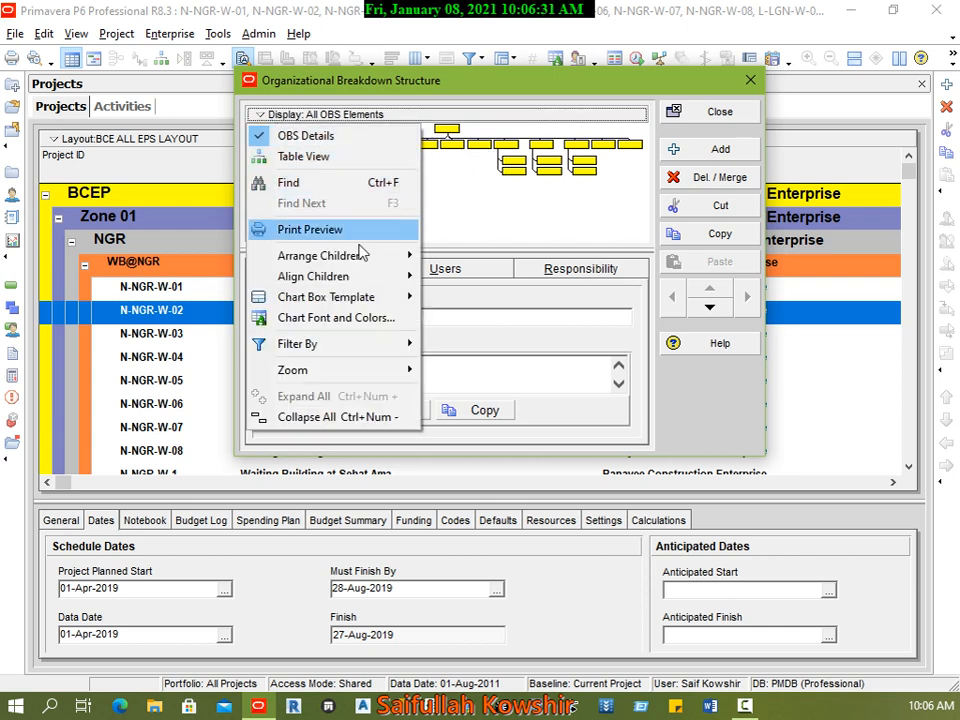
mouse_move(360, 277)
left_click(487, 196)
left_click(487, 196)
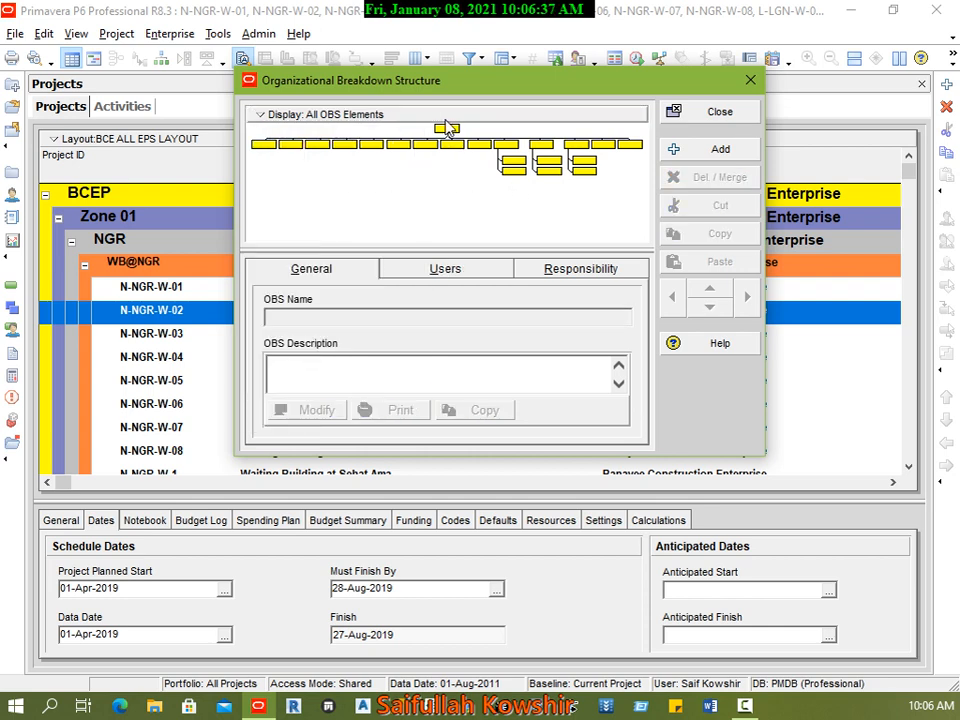
left_click(448, 131)
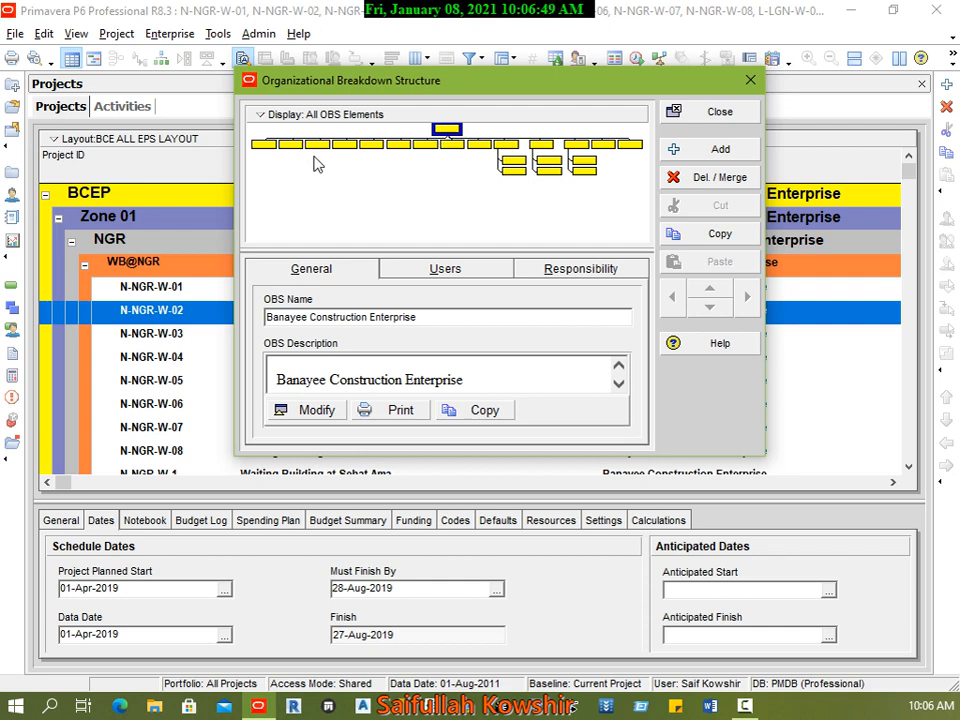
Step: Write an OBS description for the new engineer's element stating that the named engineer "is responsible for Nangarhar zone"
left_click(275, 146)
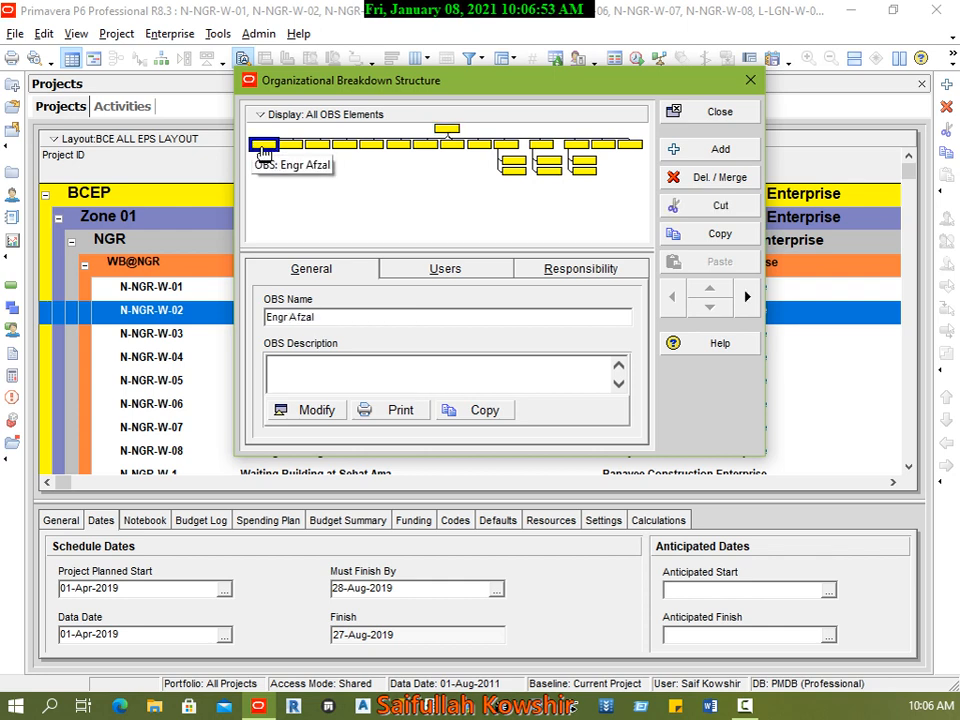
left_click(303, 409)
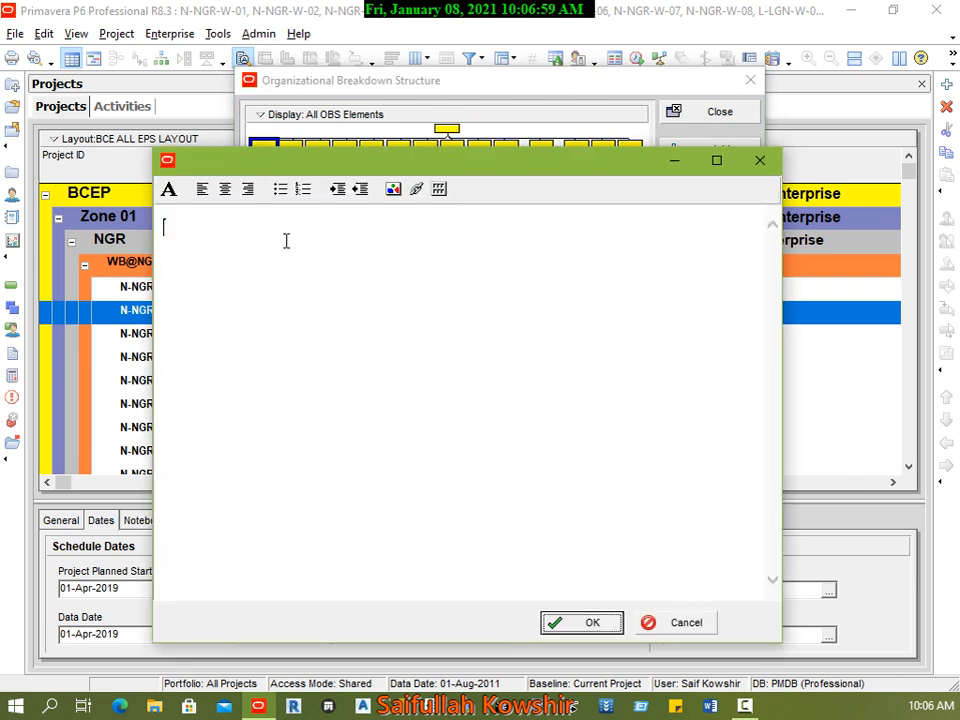
type("Engr Sb")
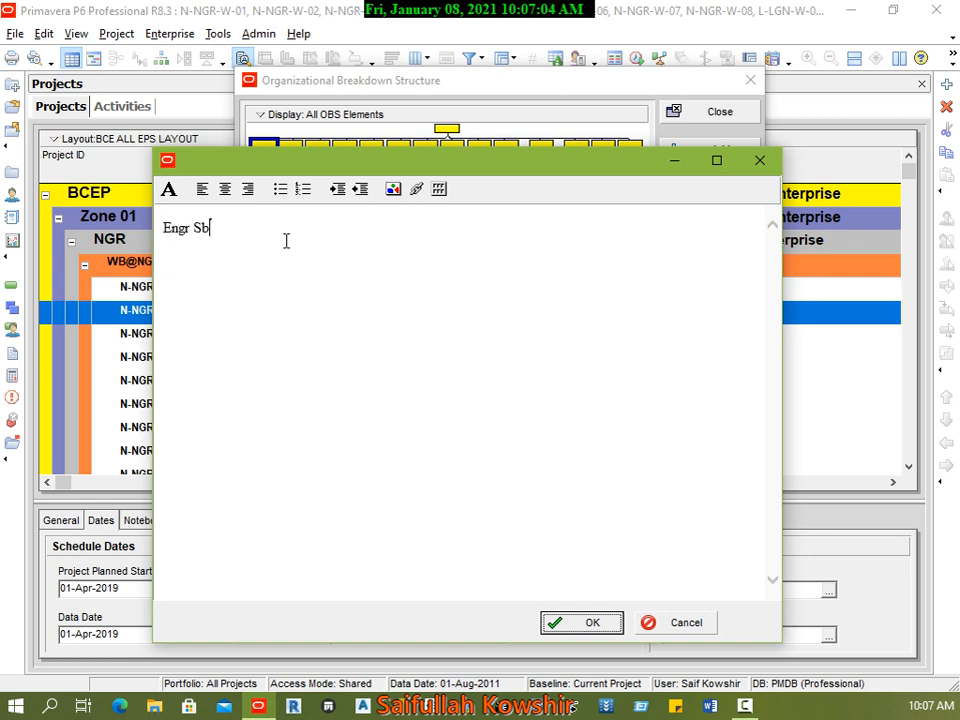
type(" Afzal is responsible for")
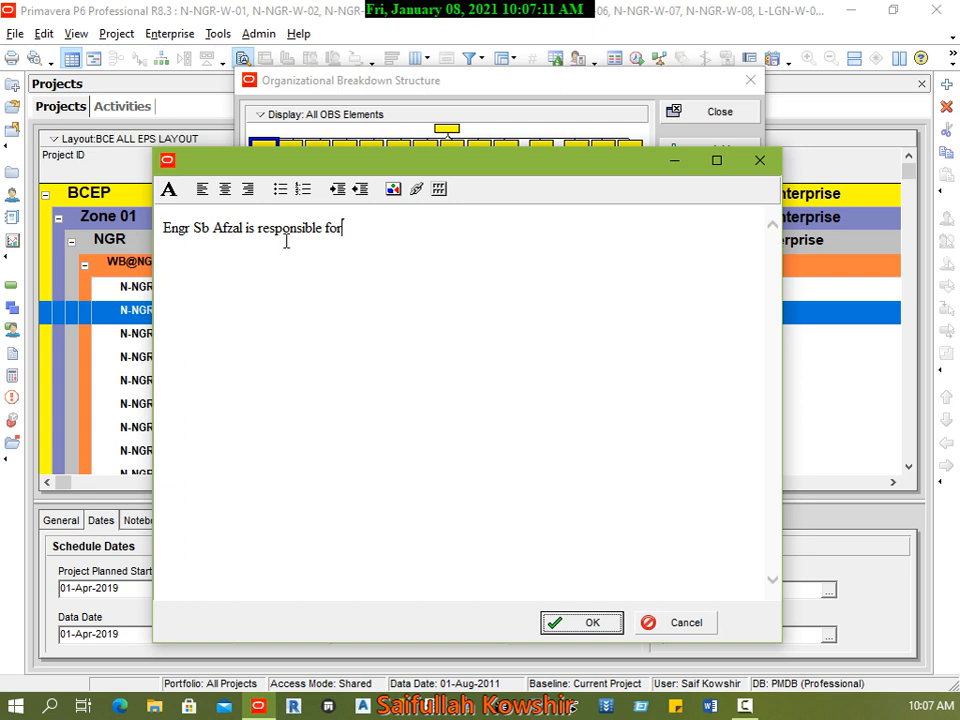
type(" Nanga")
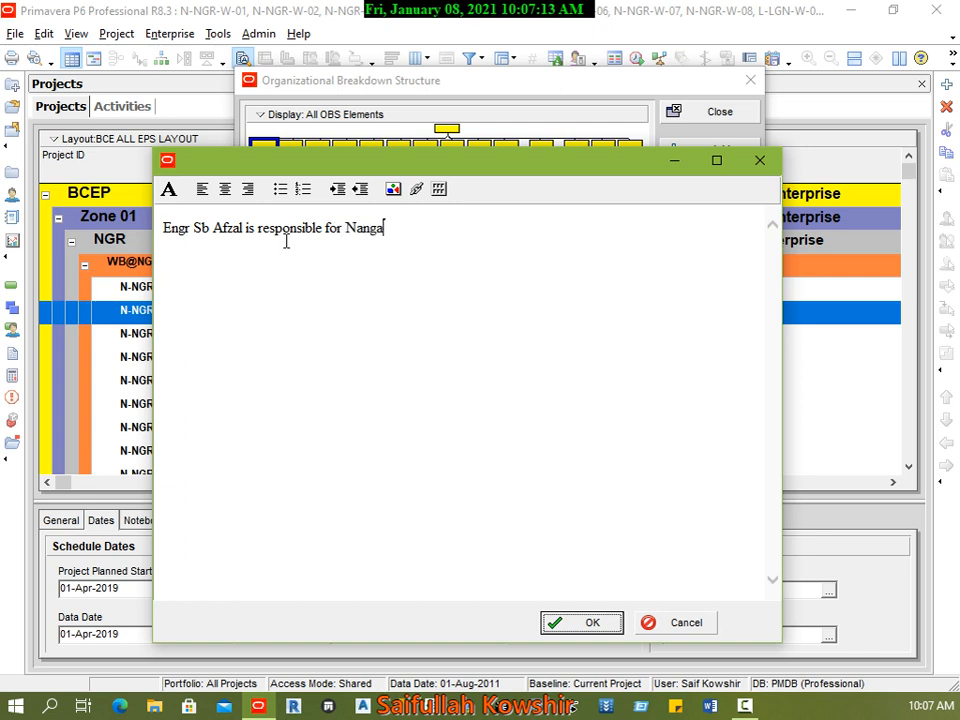
type("rhar zone")
left_click(598, 626)
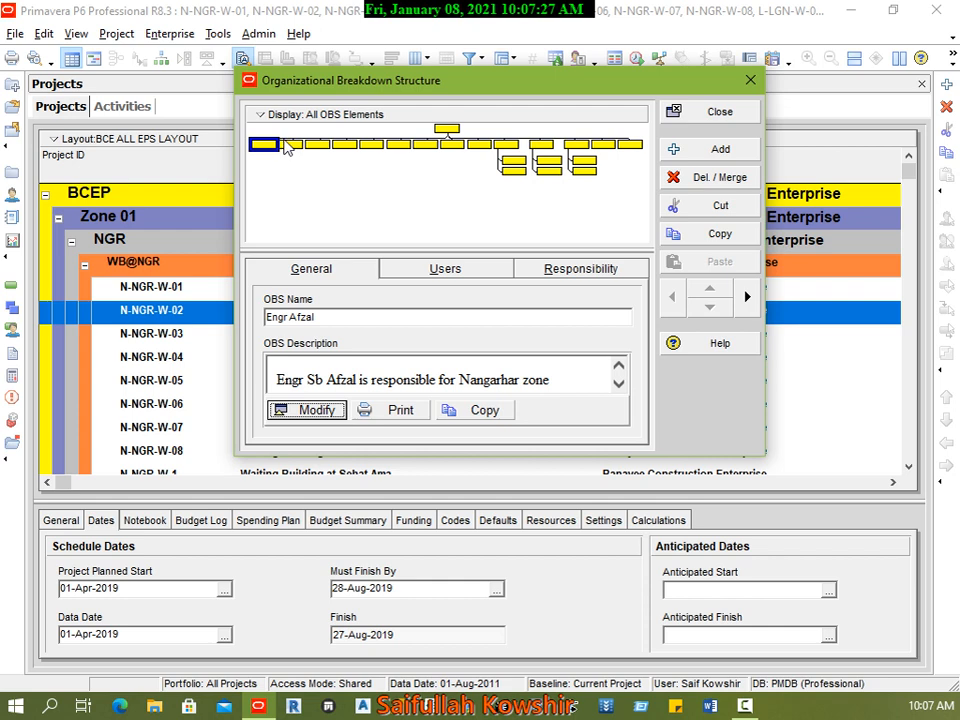
Step: Assign the only available user to the new engineer's OBS element and show the element's project responsibilities
left_click(404, 272)
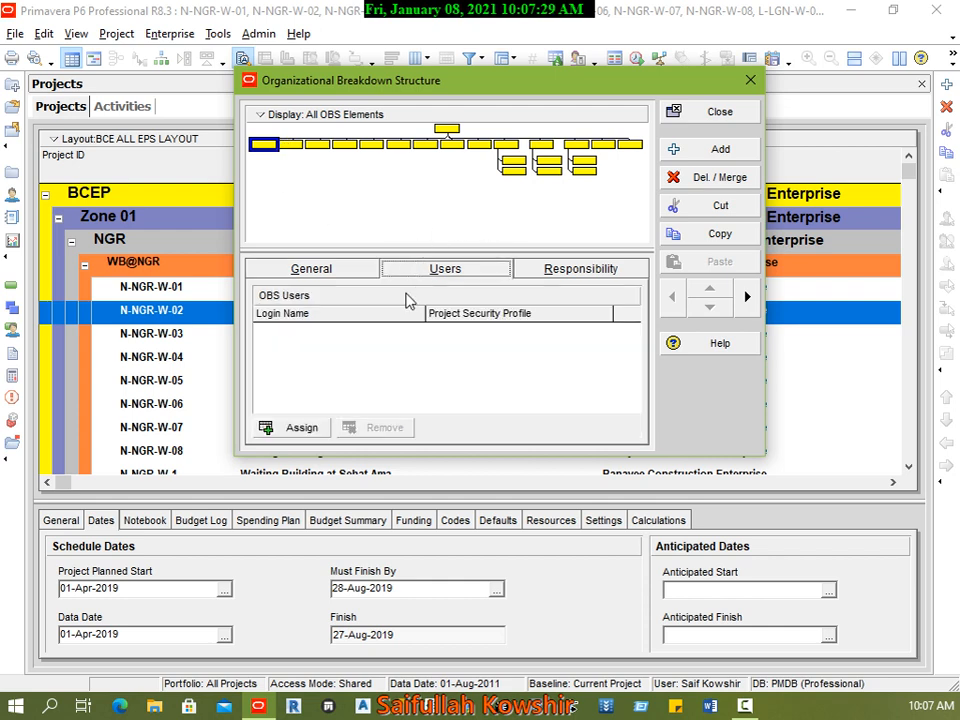
left_click(298, 428)
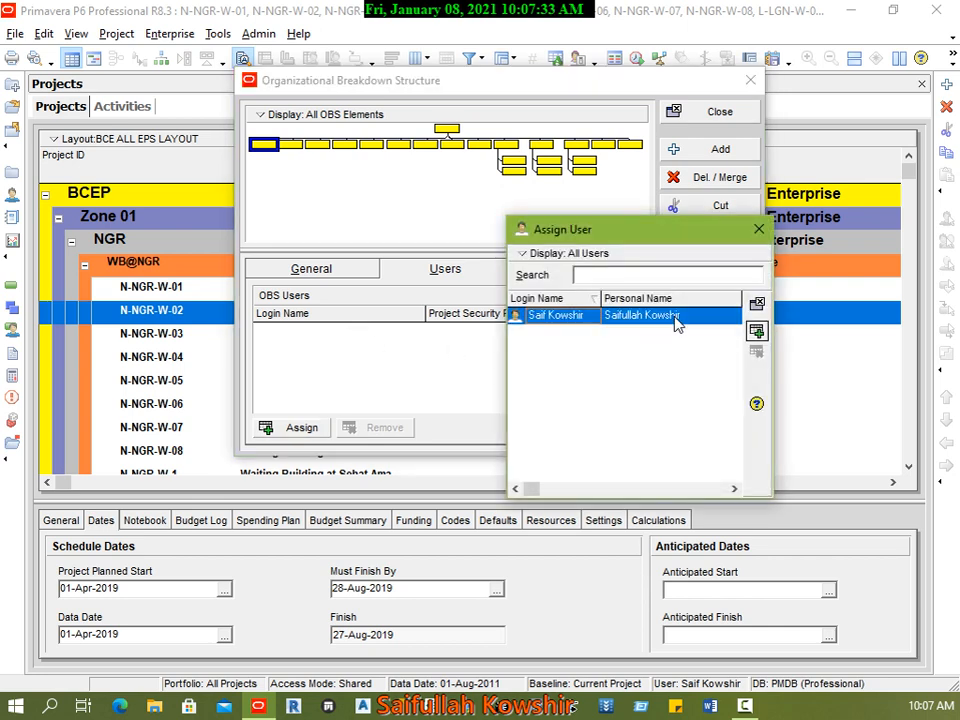
left_click(756, 331)
left_click(759, 303)
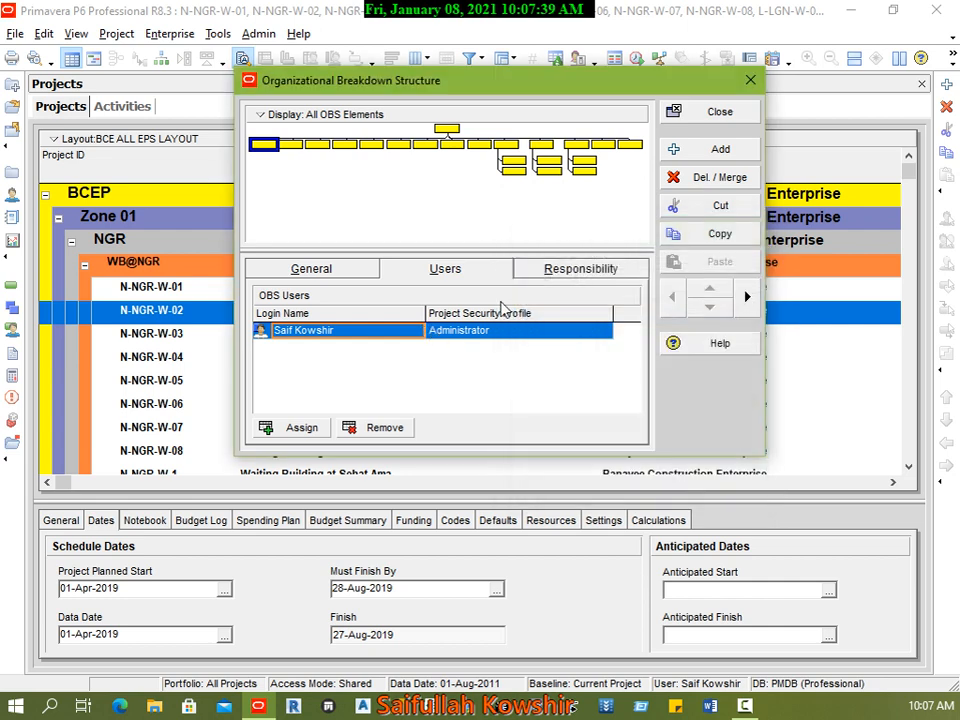
left_click(555, 268)
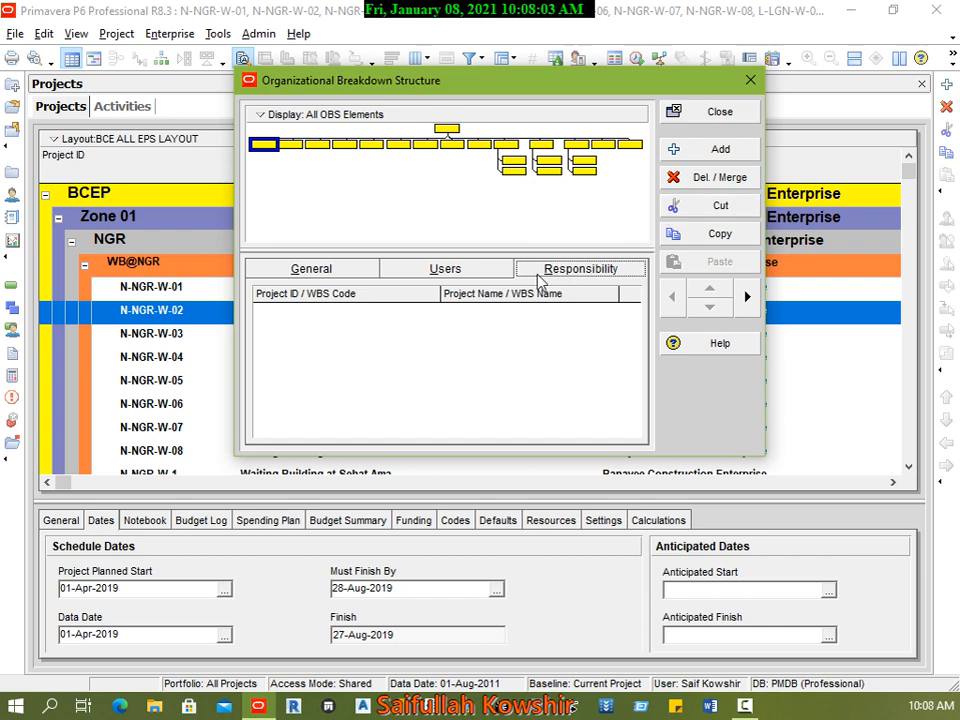
Step: Return the OBS to table view and move the new engineer's element down to the end of the list
left_click(283, 114)
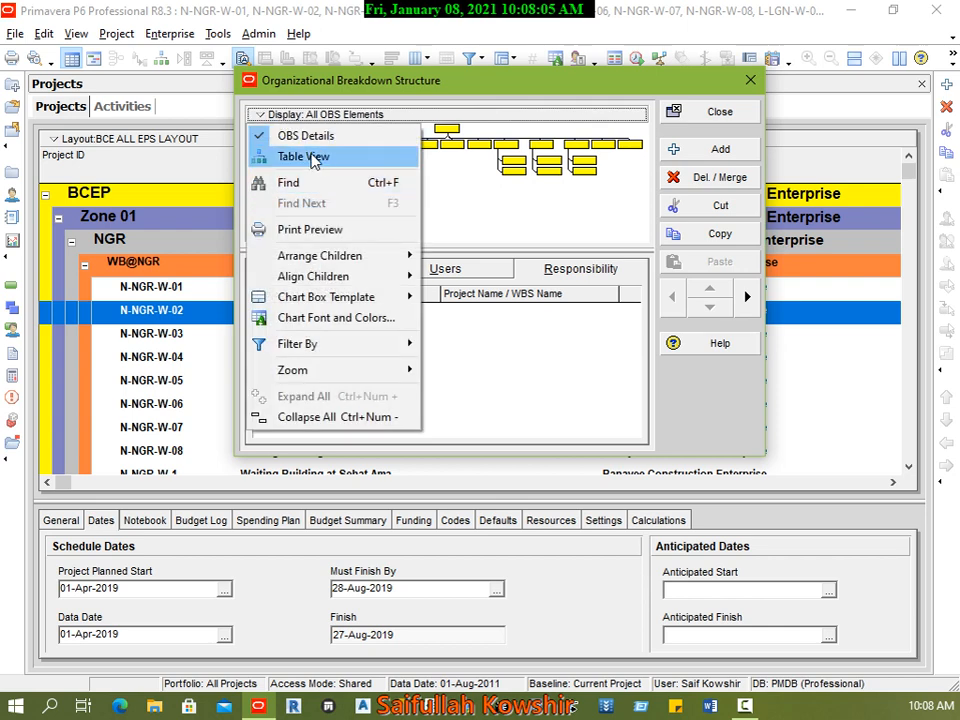
left_click(311, 156)
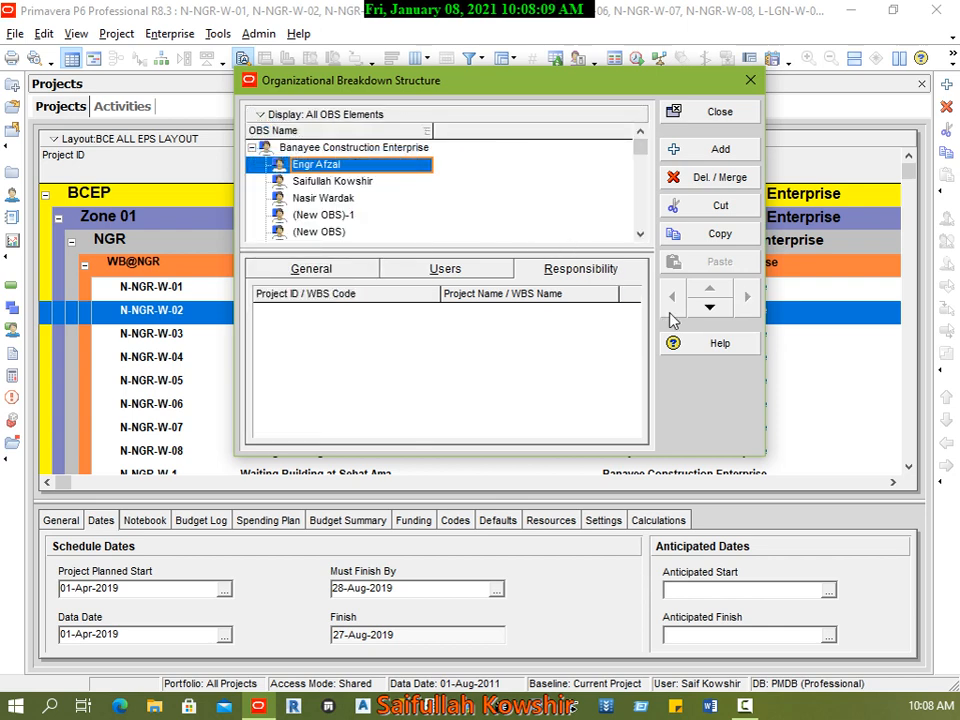
left_click(711, 308)
left_click(711, 308)
left_click(711, 308)
left_click(711, 308)
left_click(711, 308)
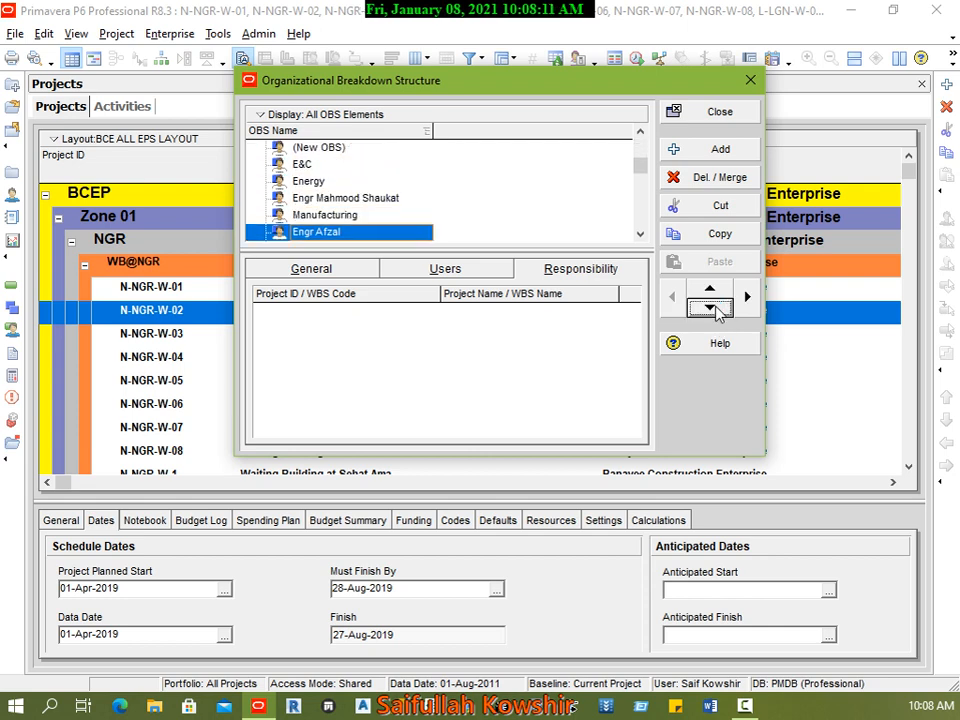
left_click(711, 308)
left_click(711, 308)
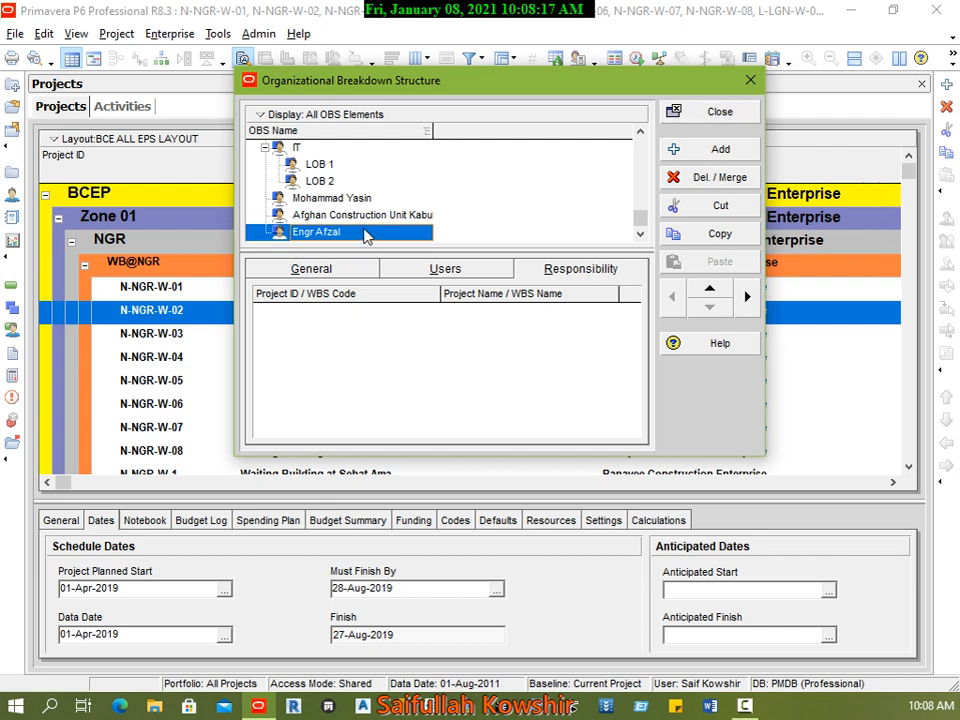
Step: Preview the printout of the new engineer's OBS description, then close the preview
left_click(352, 270)
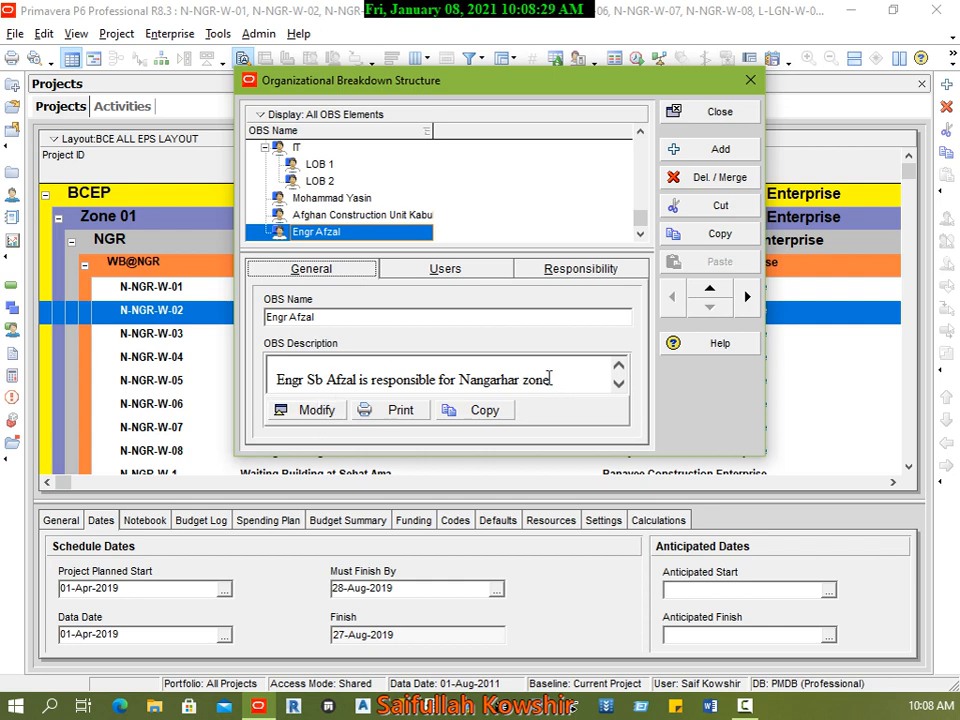
left_click(392, 416)
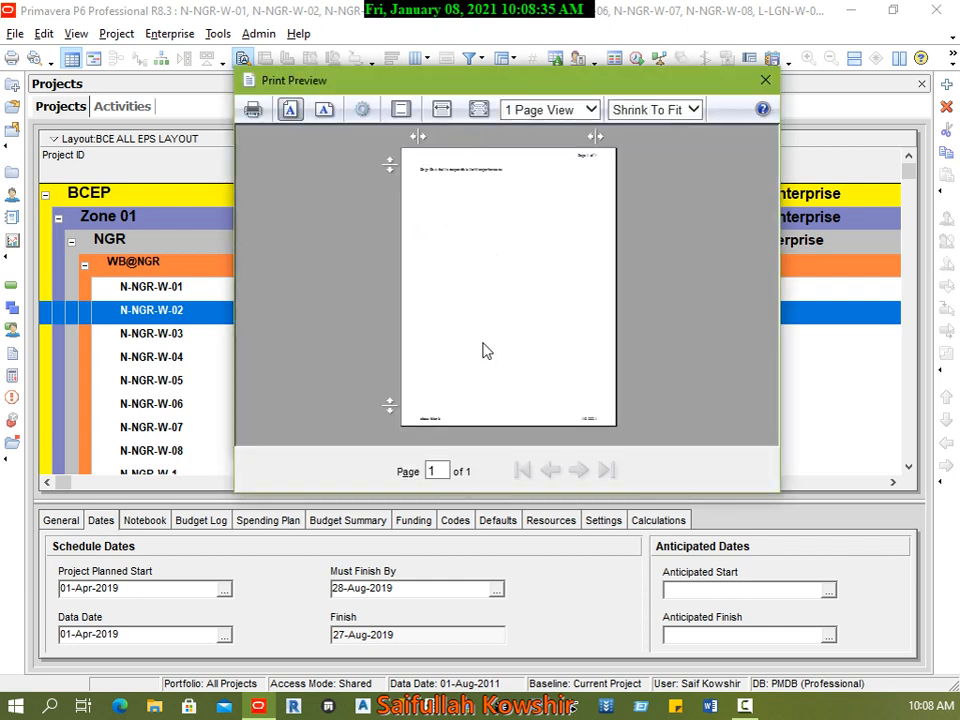
left_click(765, 80)
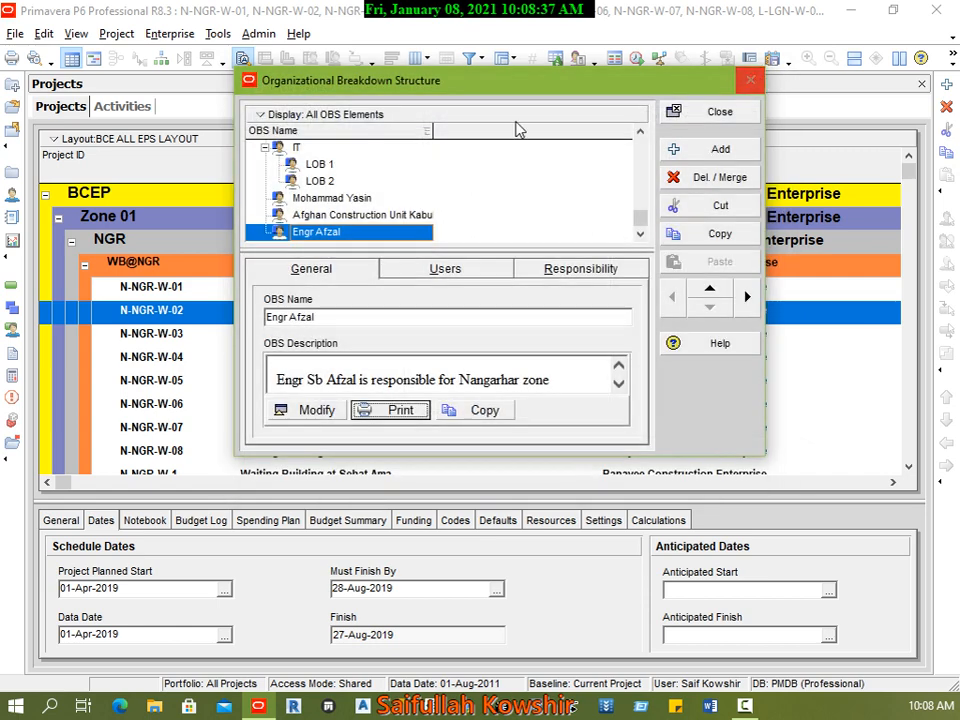
Step: Copy the new engineer's OBS description and paste a second copy of the sentence below it in the description editor
left_click(497, 410)
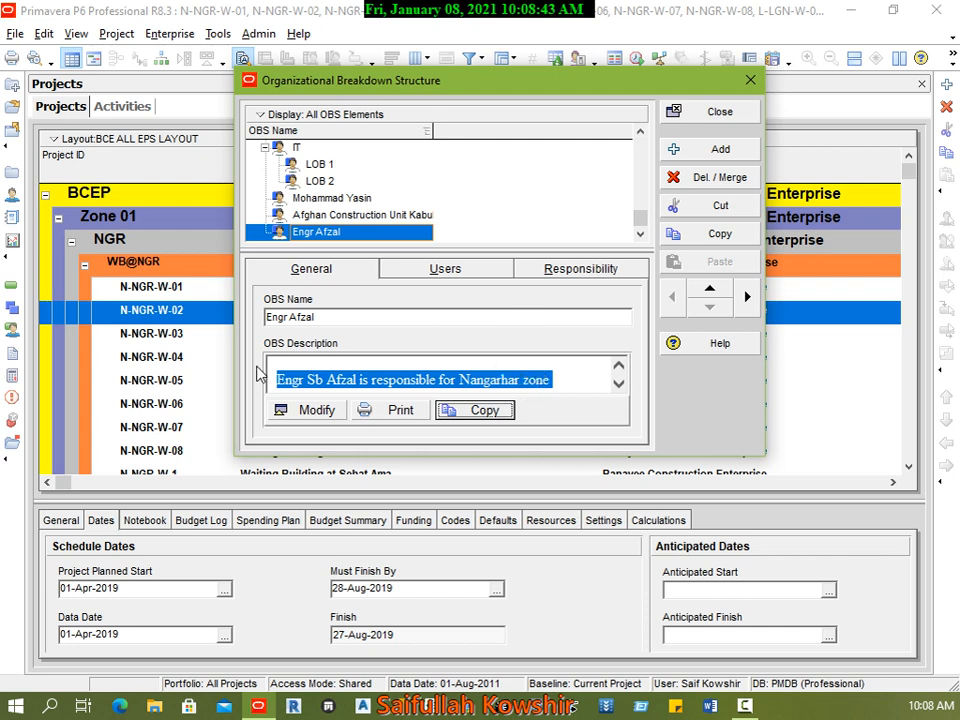
left_click(324, 414)
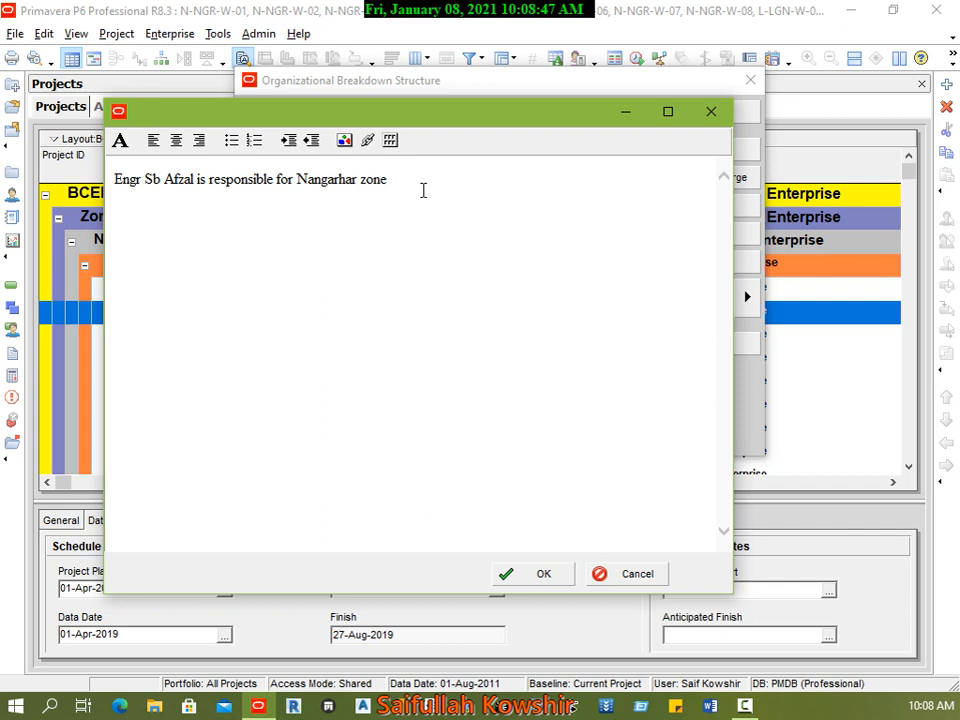
key("ctrl+v")
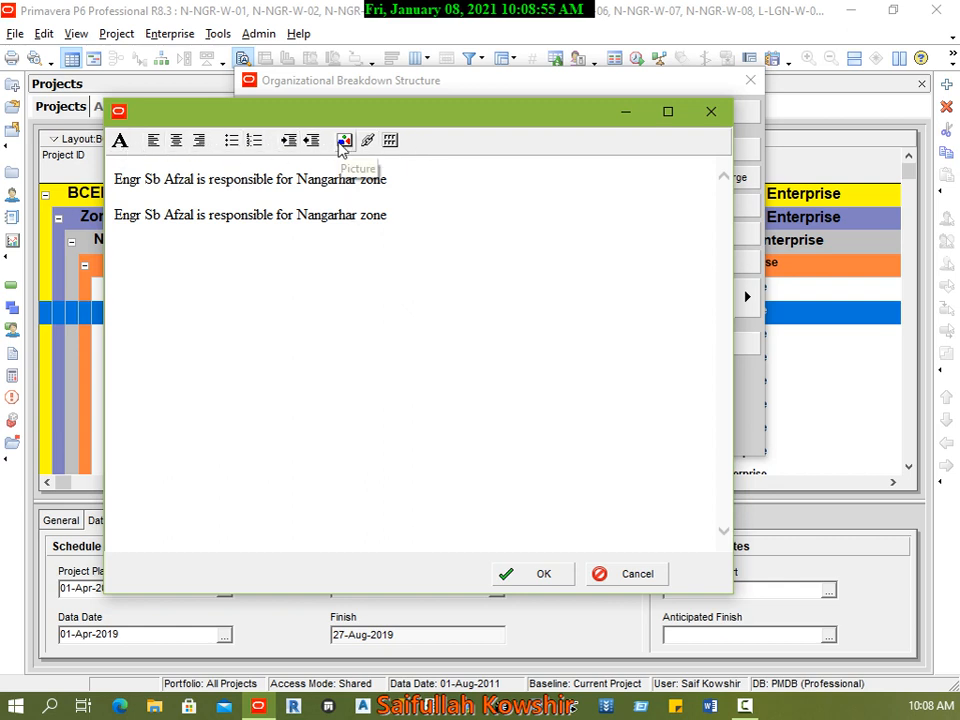
Step: Insert the picture 12.png from the desktop's Logo folder into the OBS description, save it and close the OBS
left_click(343, 141)
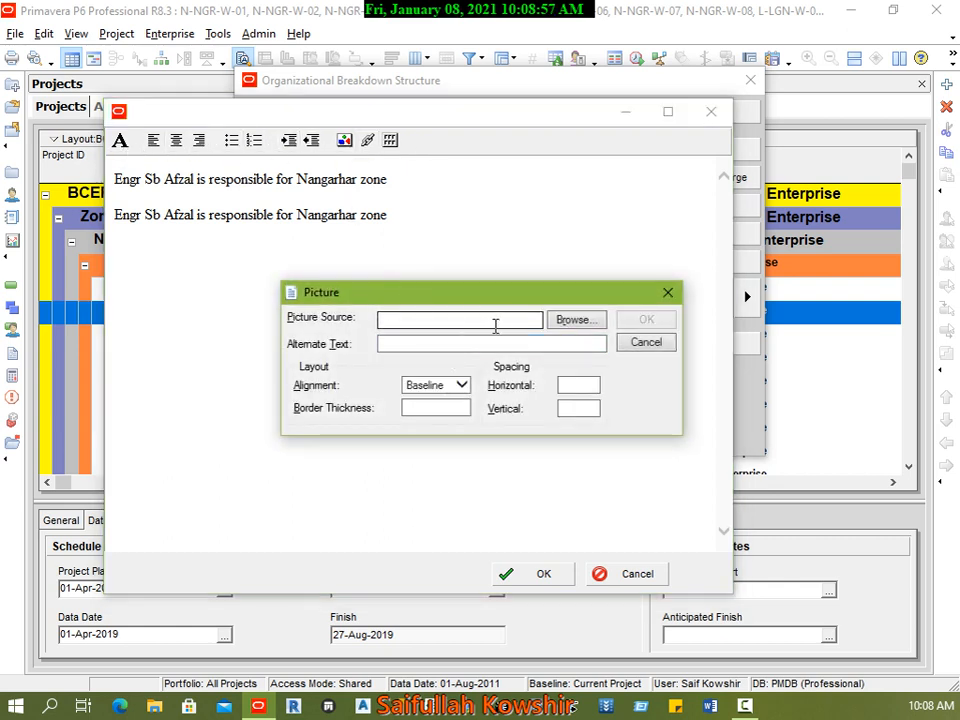
left_click(568, 312)
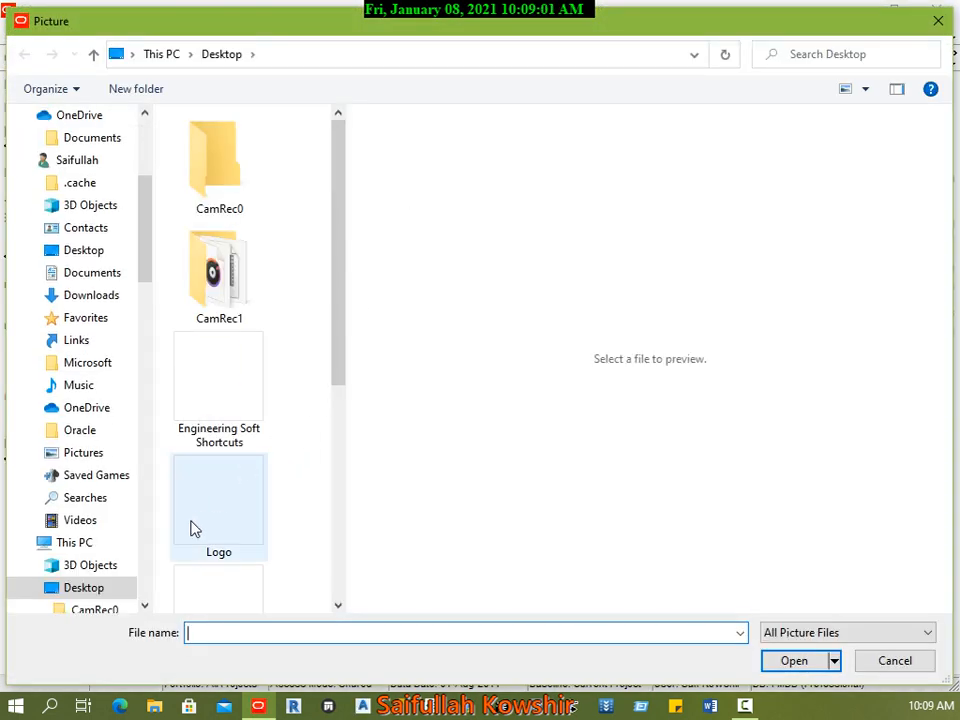
left_click(206, 512)
key("Return")
left_click(251, 296)
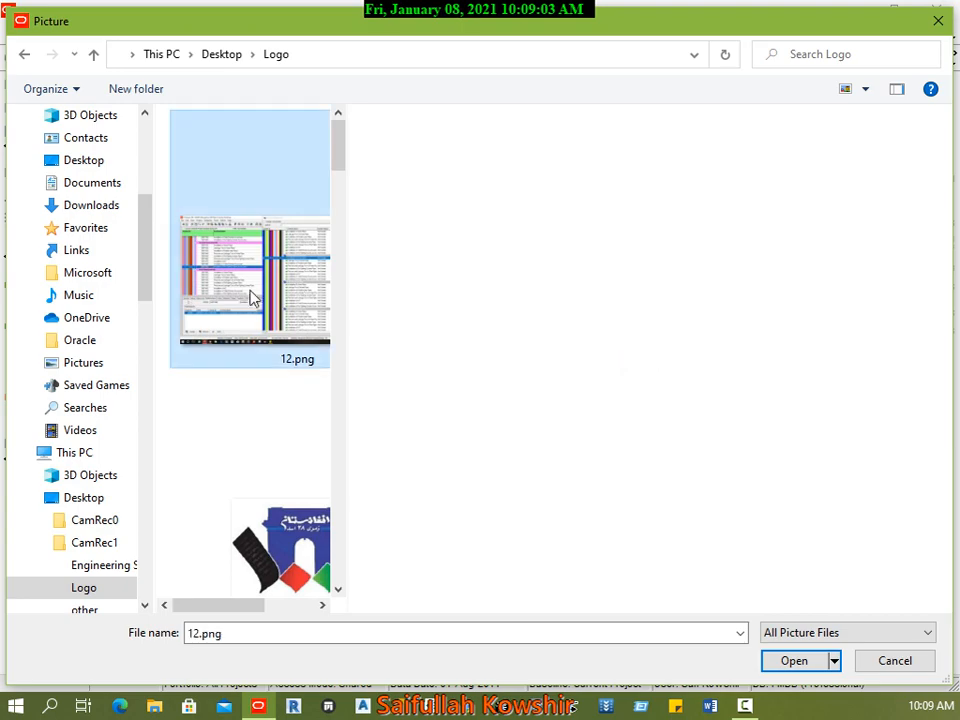
left_click(793, 661)
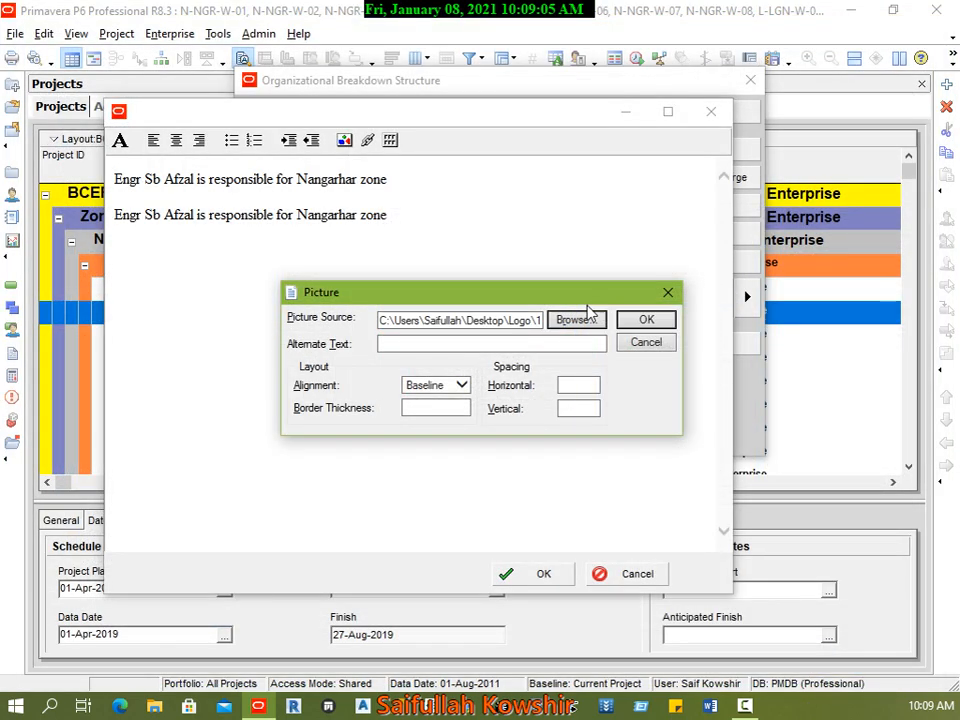
left_click(648, 318)
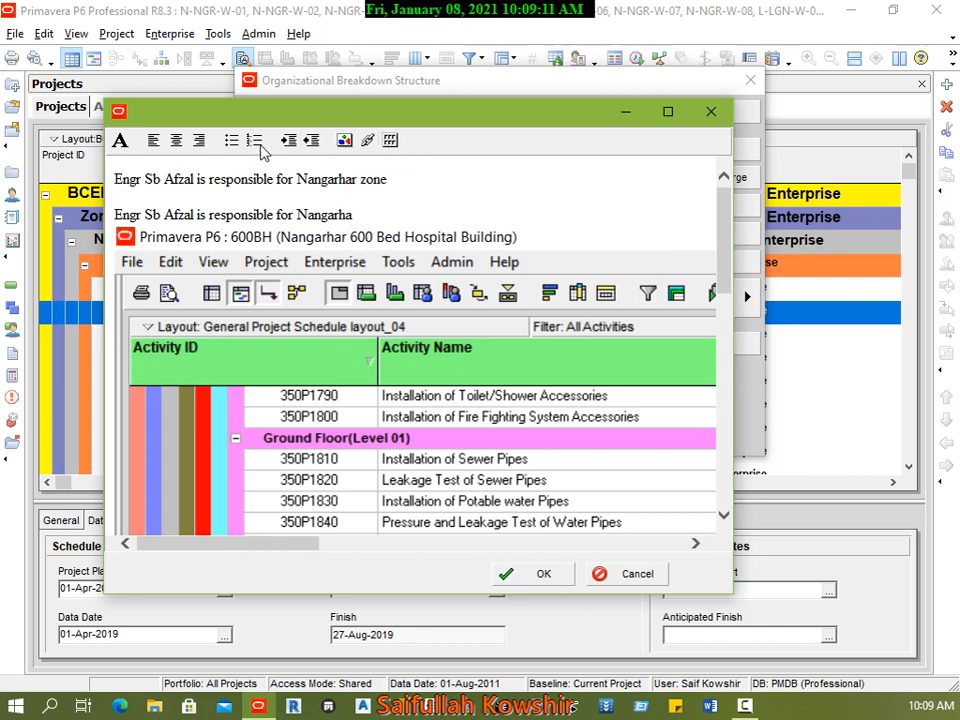
left_click(510, 574)
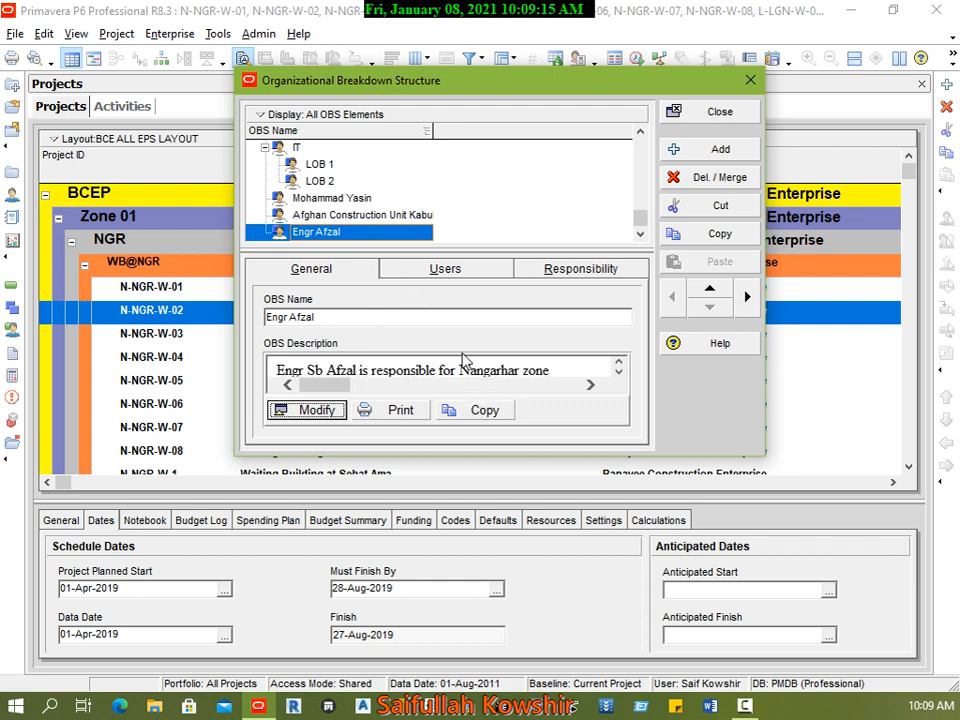
left_click(742, 118)
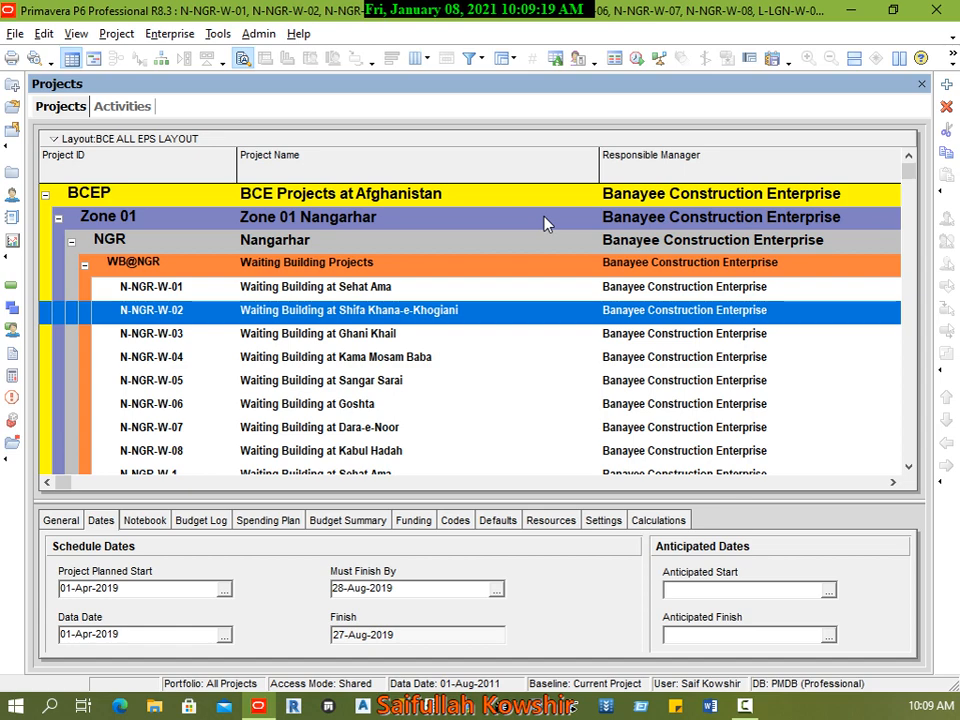
Step: In the Enterprise Project Structure, assign the new engineer's OBS element as responsible manager of the MEP element "EPS for Class"
left_click(172, 38)
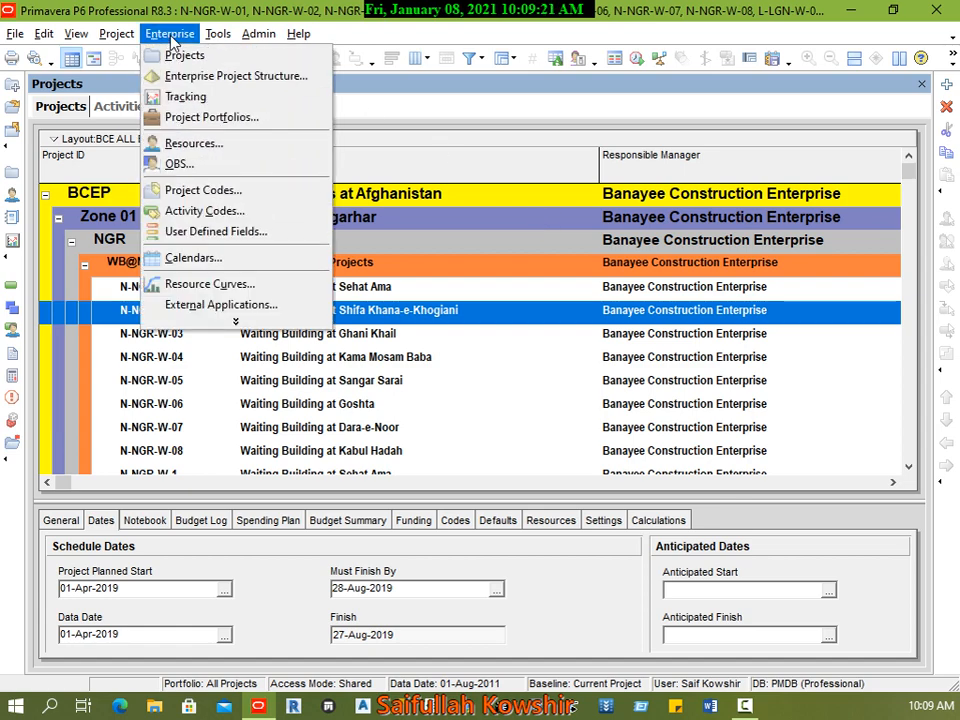
left_click(210, 77)
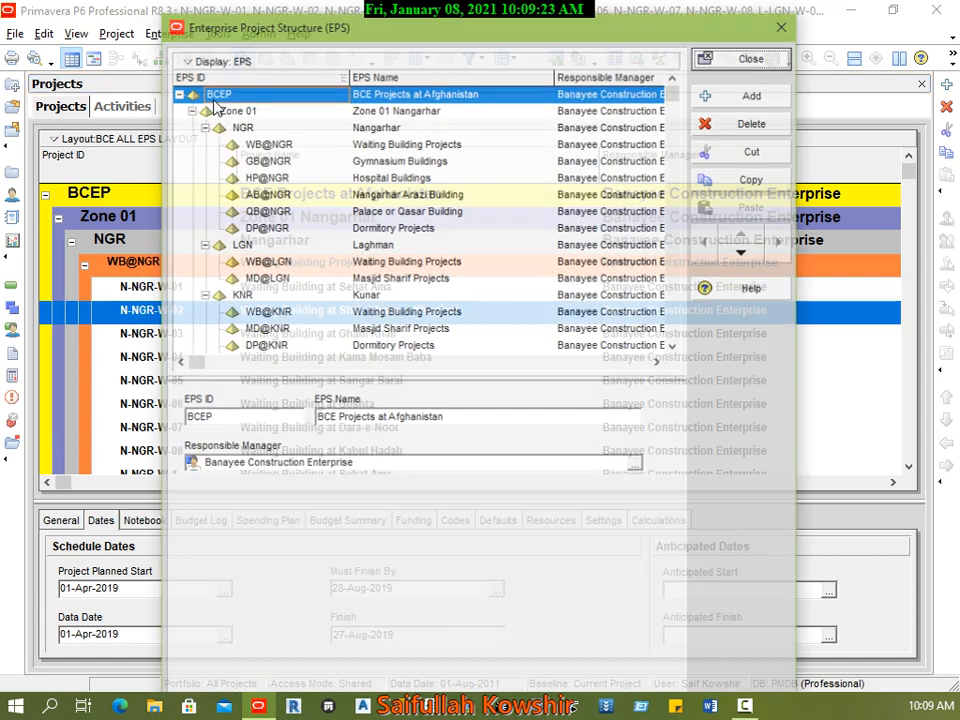
left_click(279, 260)
scroll(467, 330, "down", 8)
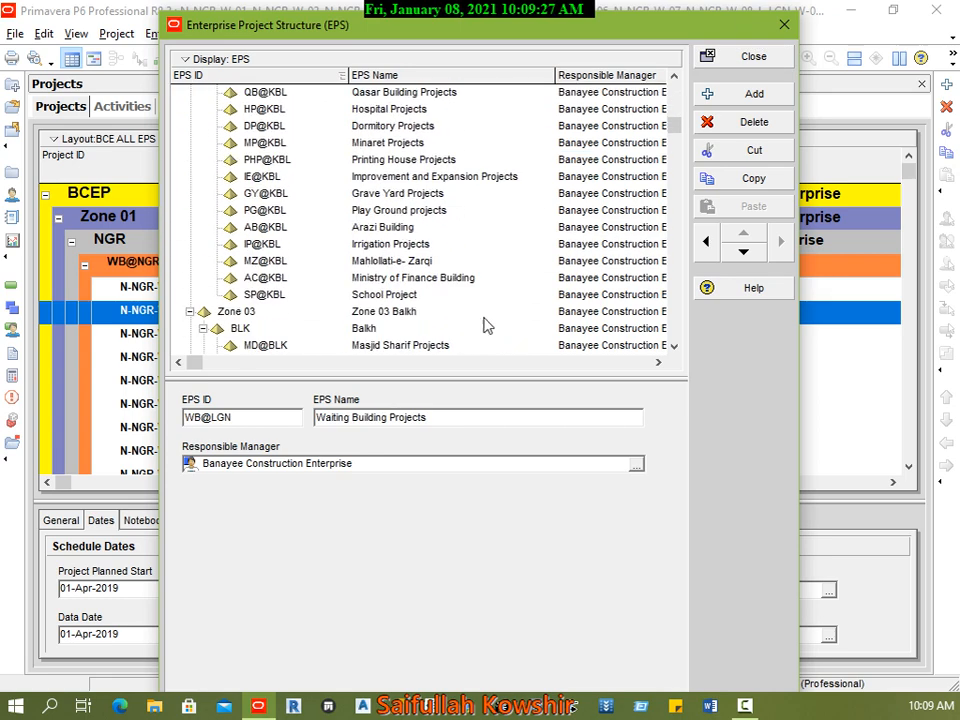
left_click_drag(671, 133, 681, 360)
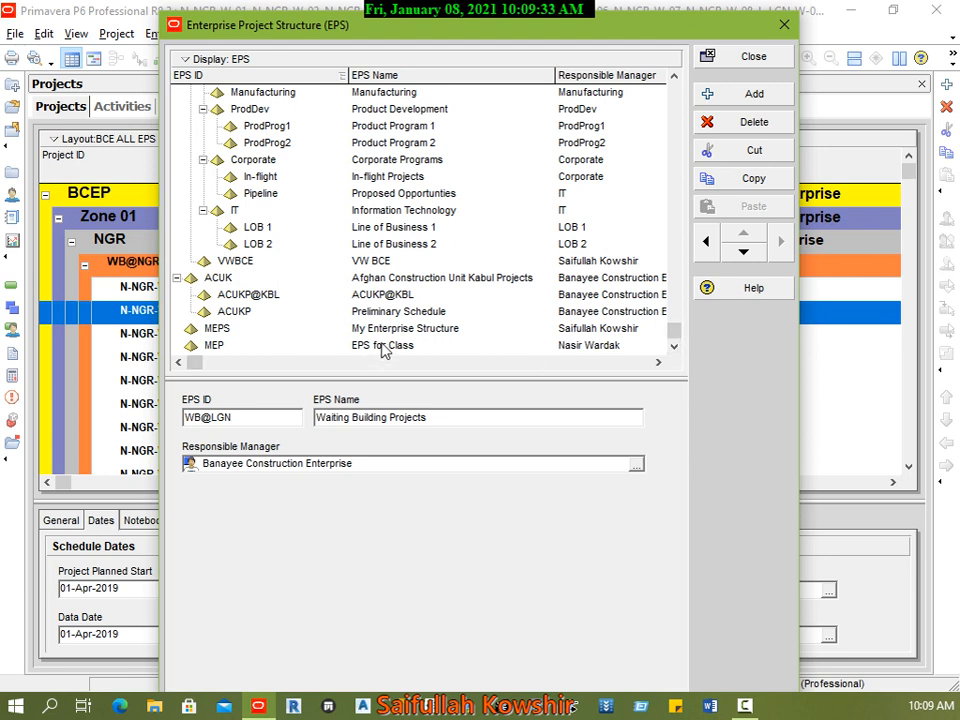
left_click(228, 347)
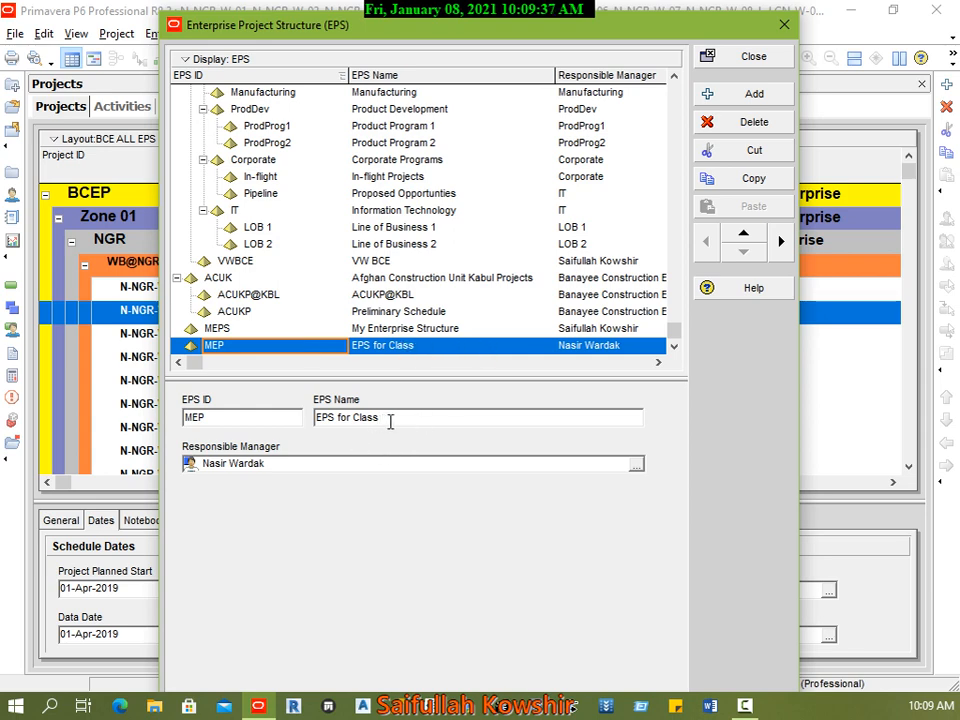
left_click(637, 466)
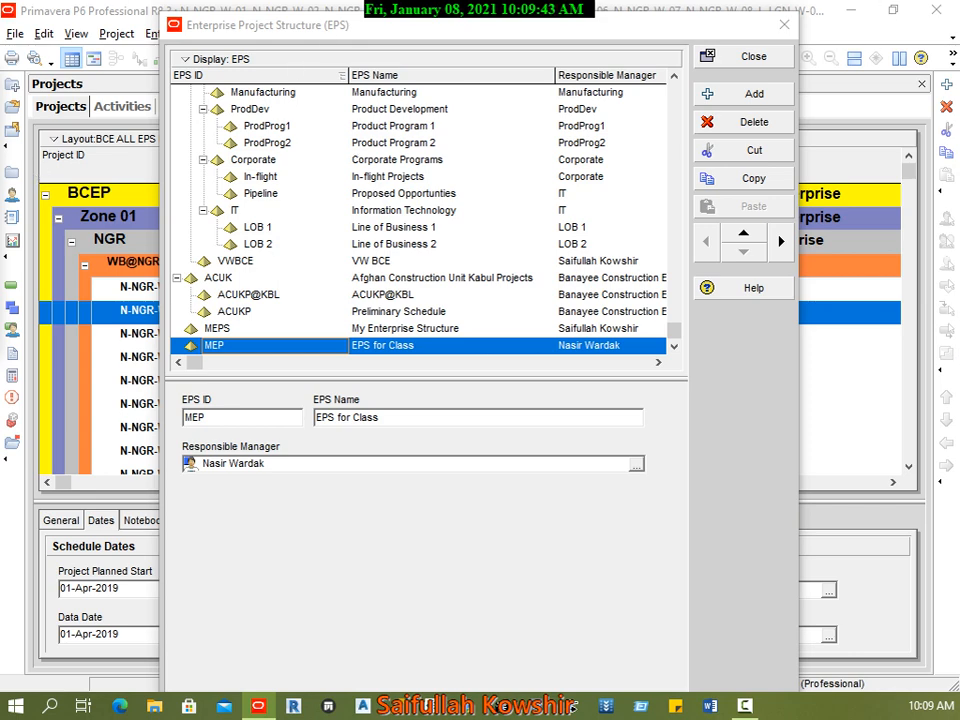
left_click_drag(542, 133, 560, 163)
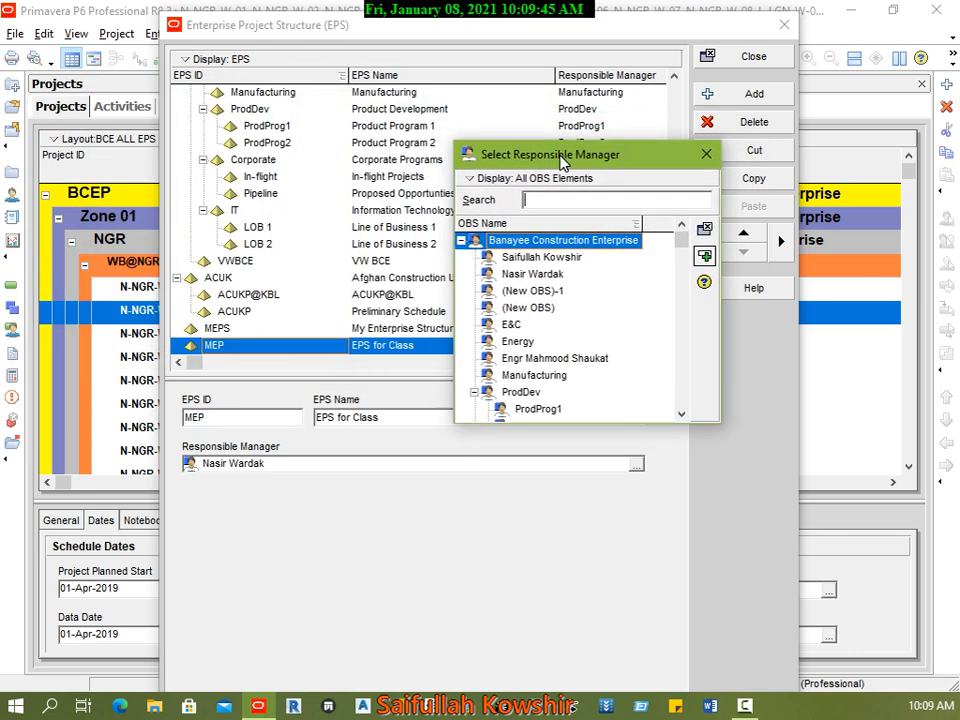
left_click(535, 257)
scroll(561, 386, "down", 3)
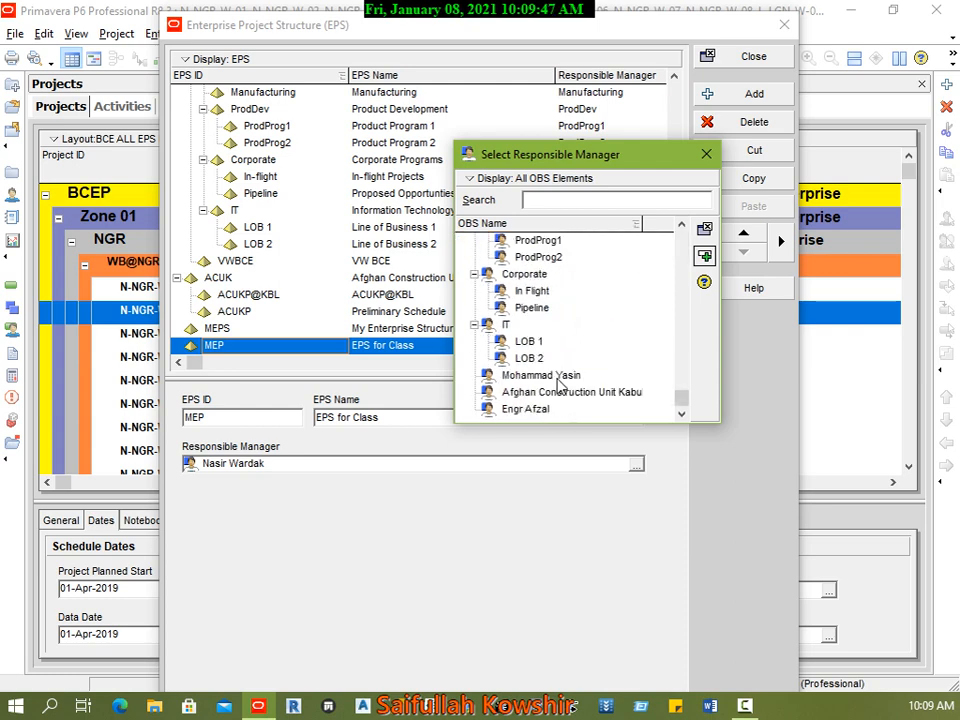
left_click(540, 410)
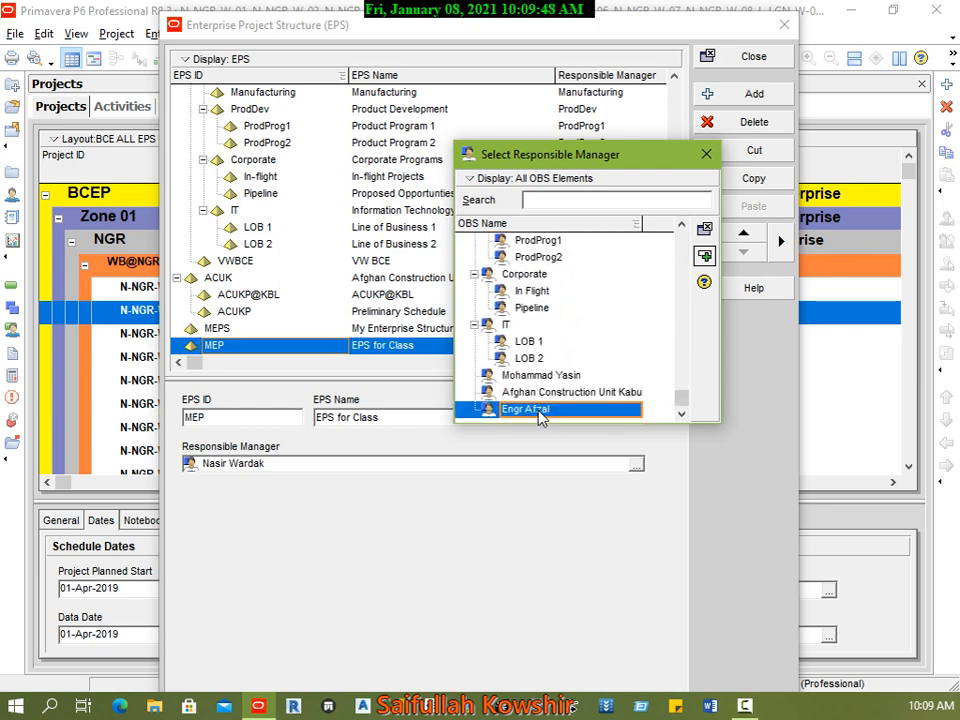
left_click(704, 258)
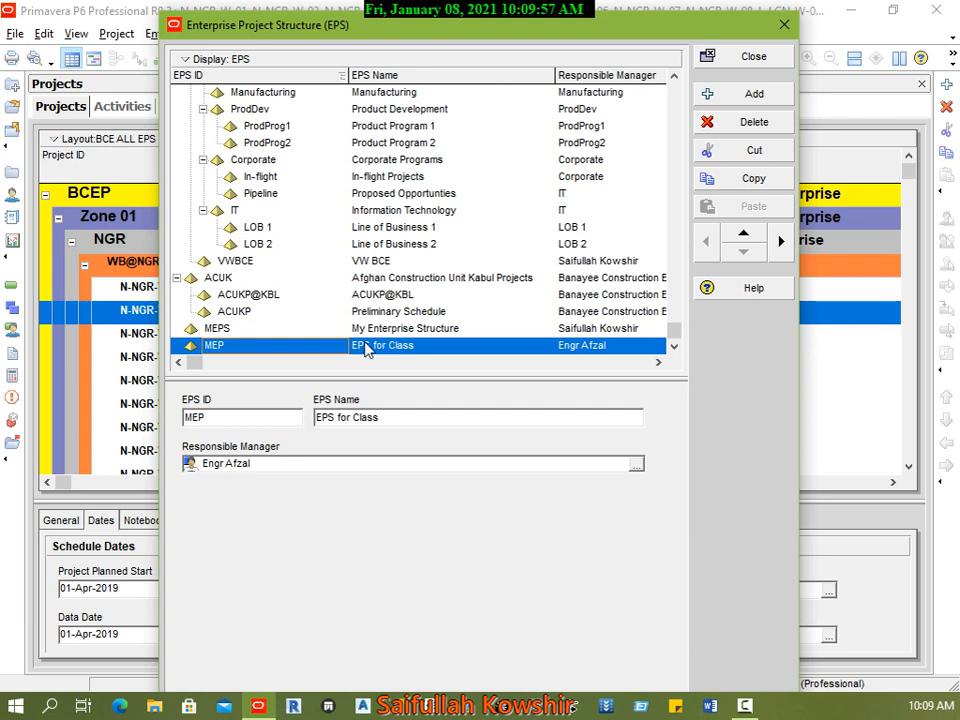
Step: Show the EPS as a chart and select the top-level BCEP box
left_click(185, 59)
left_click(248, 101)
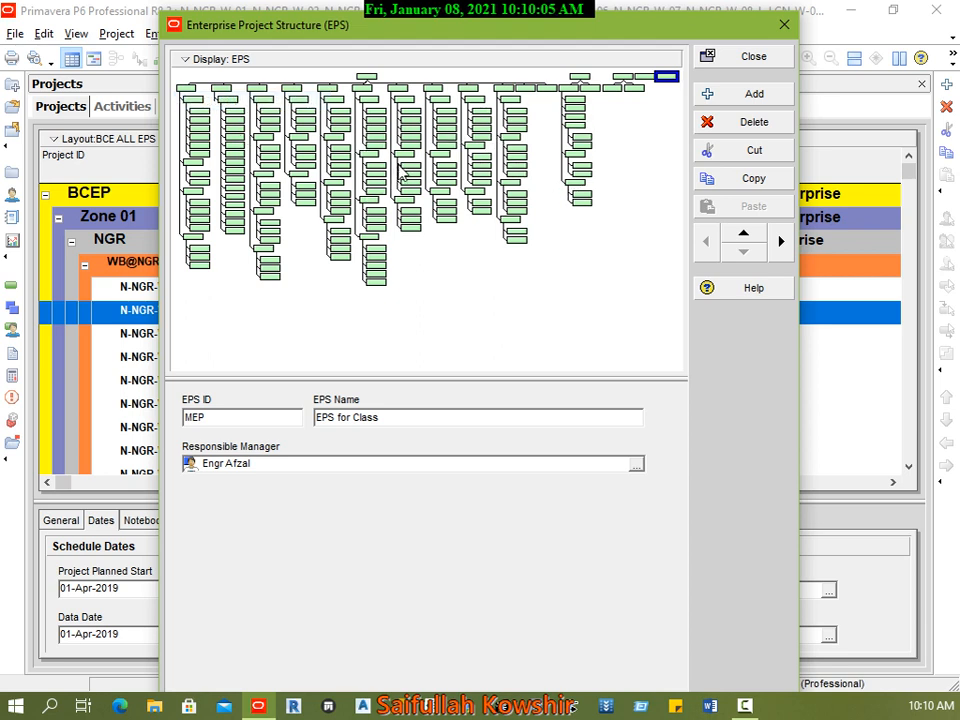
scroll(390, 151, "down", 1)
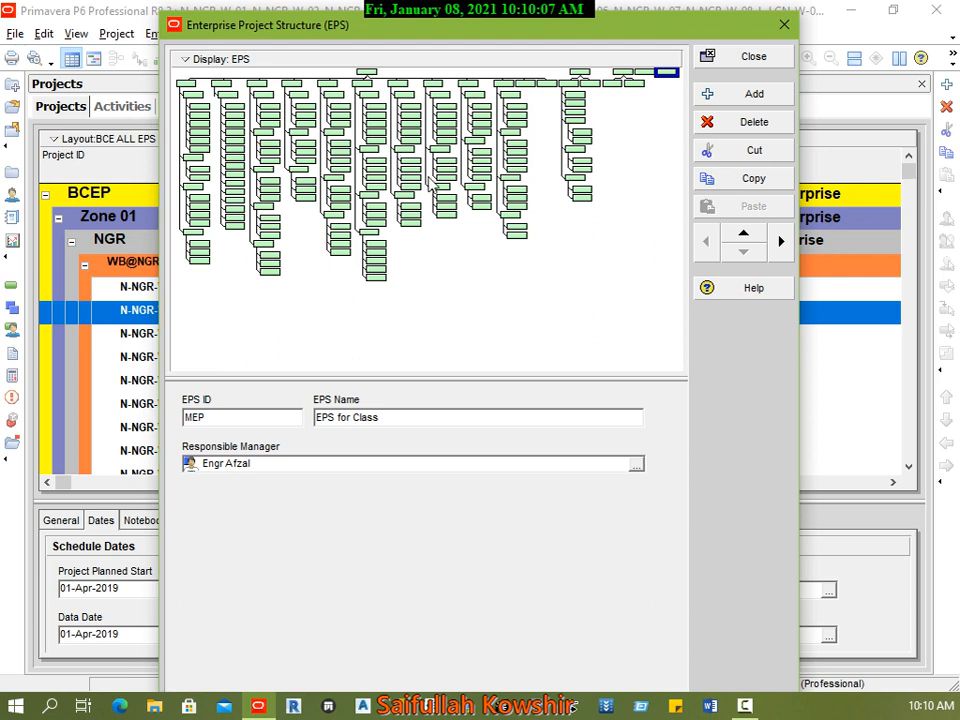
left_click(367, 73)
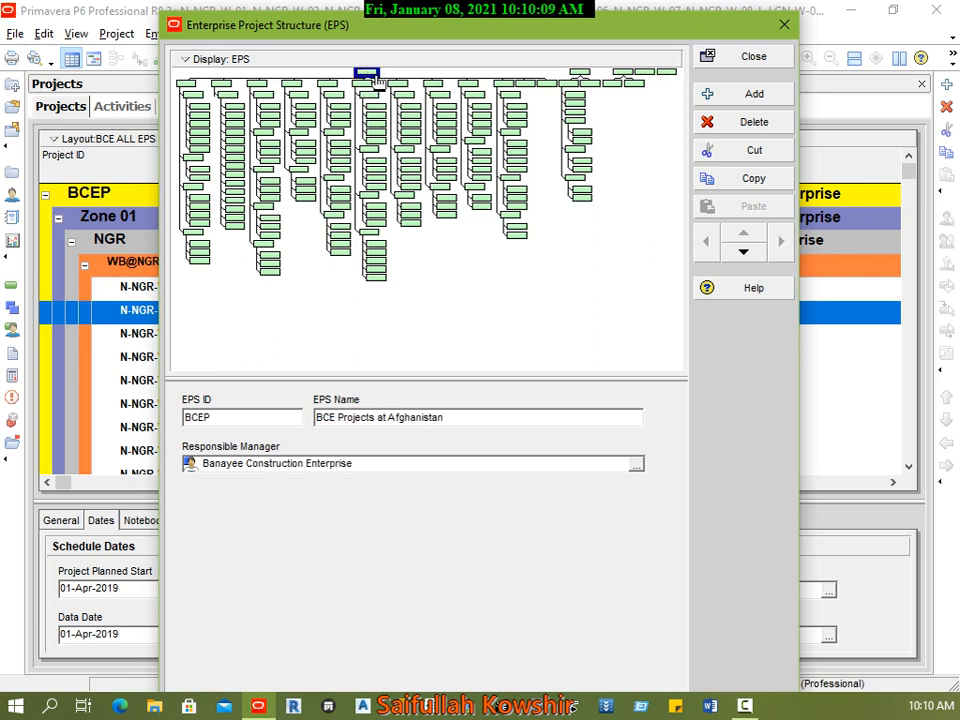
Step: Open the print preview of the EPS chart, examine the Zone 01 and Zone 02 boxes up close, and close the preview
left_click(200, 63)
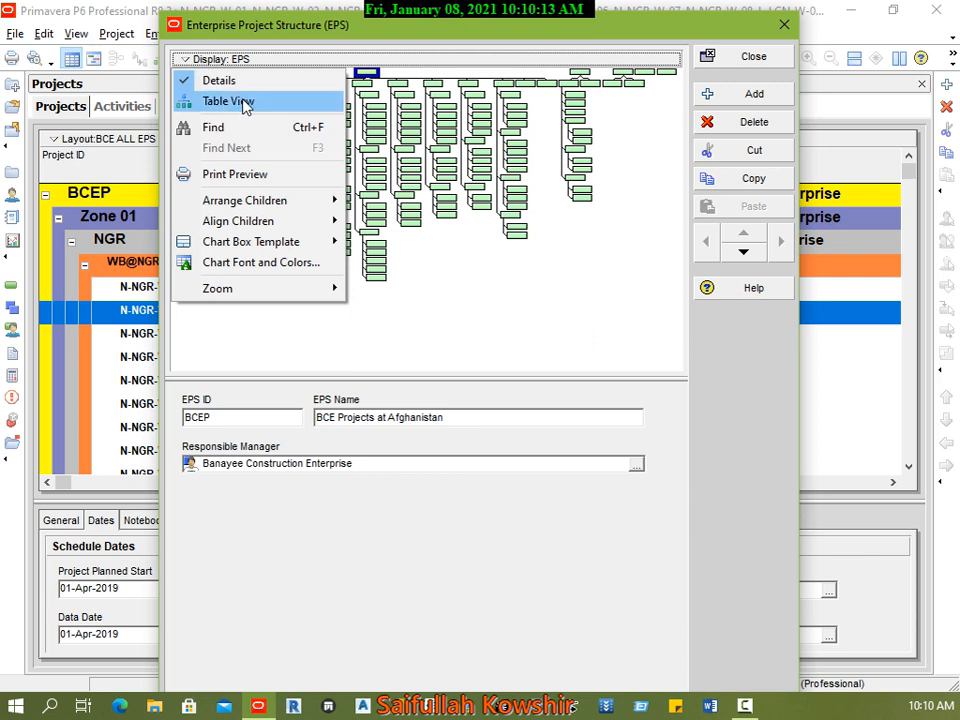
left_click(258, 174)
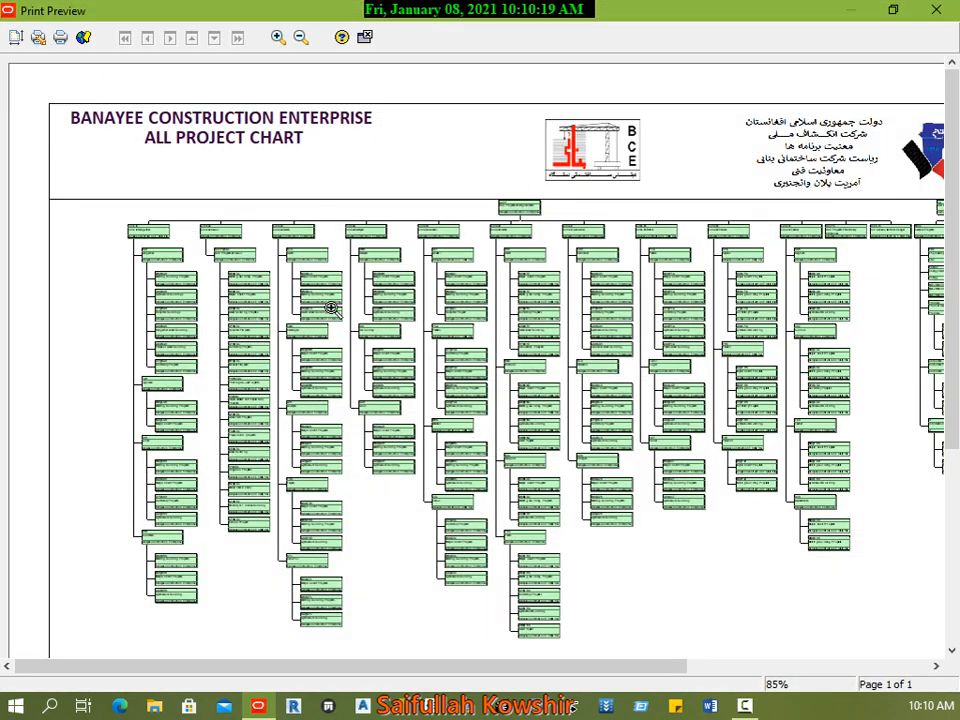
left_click(395, 296)
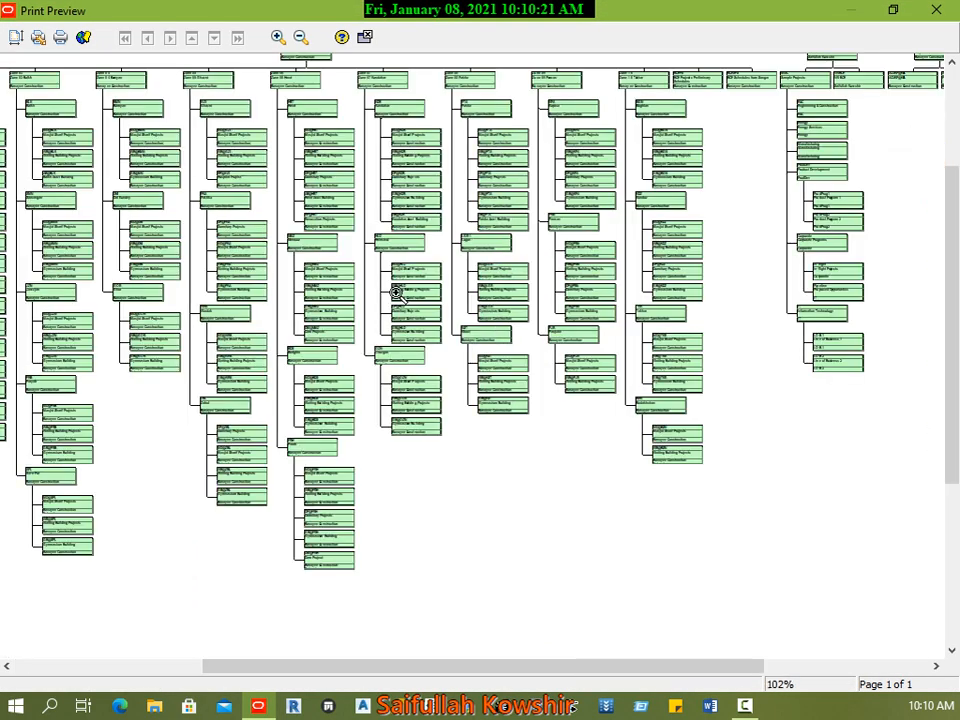
left_click(394, 286)
left_click(400, 315)
left_click(424, 310)
left_click(434, 313)
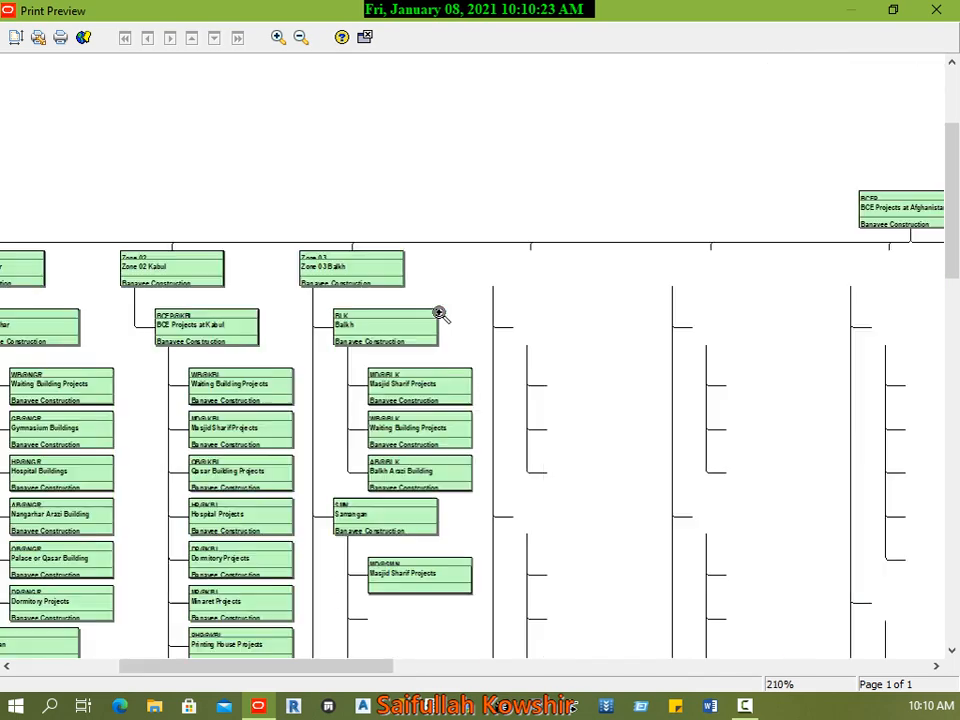
left_click(421, 345)
left_click(410, 418)
left_click(428, 462)
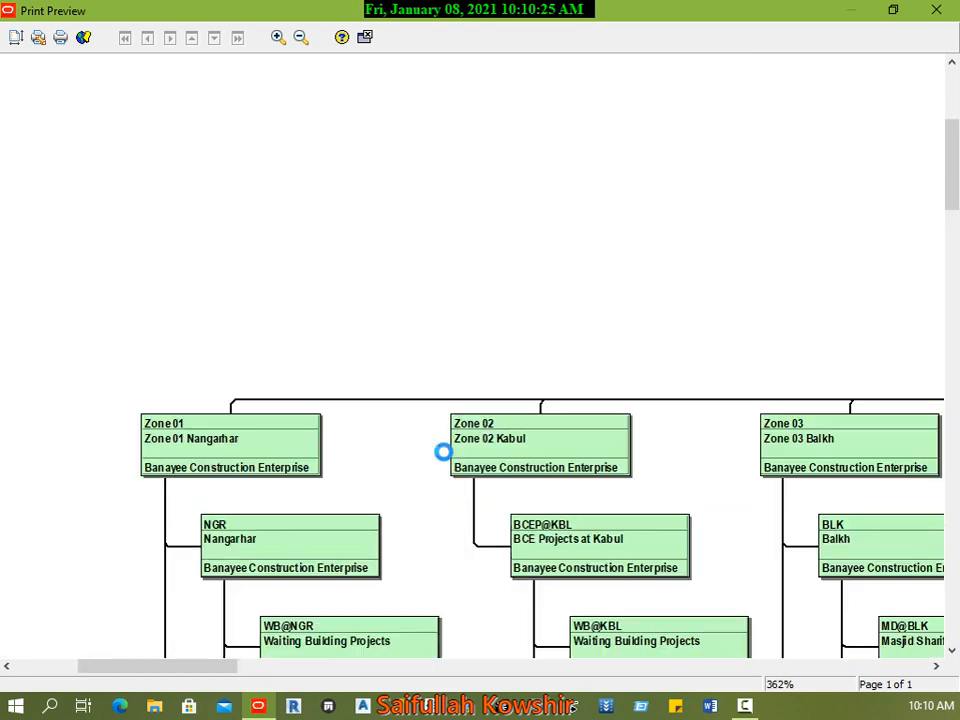
left_click(544, 482)
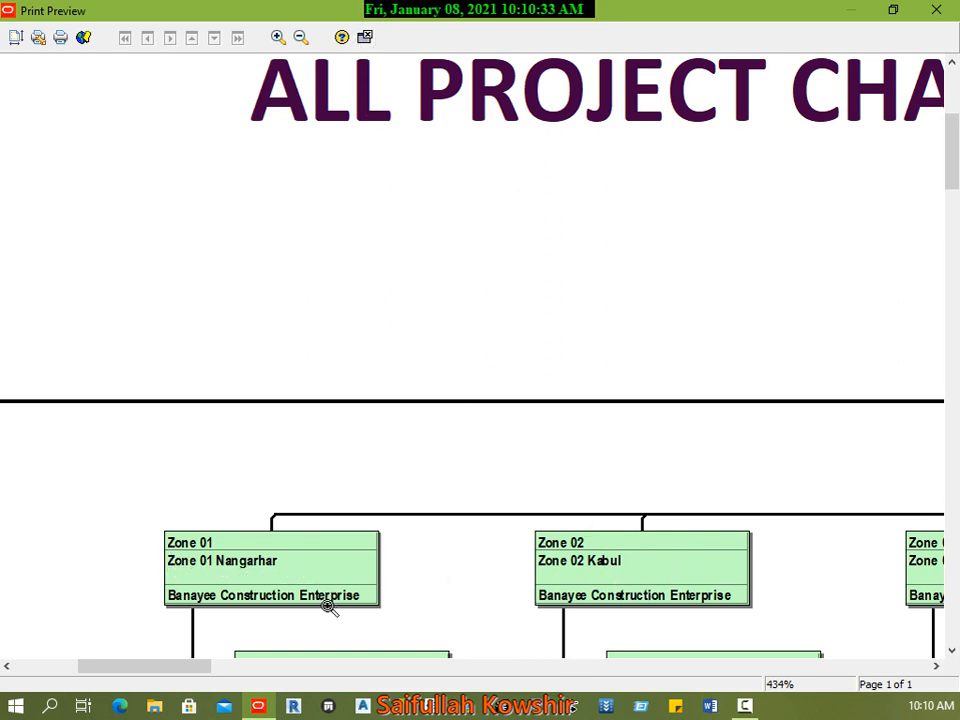
left_click(366, 37)
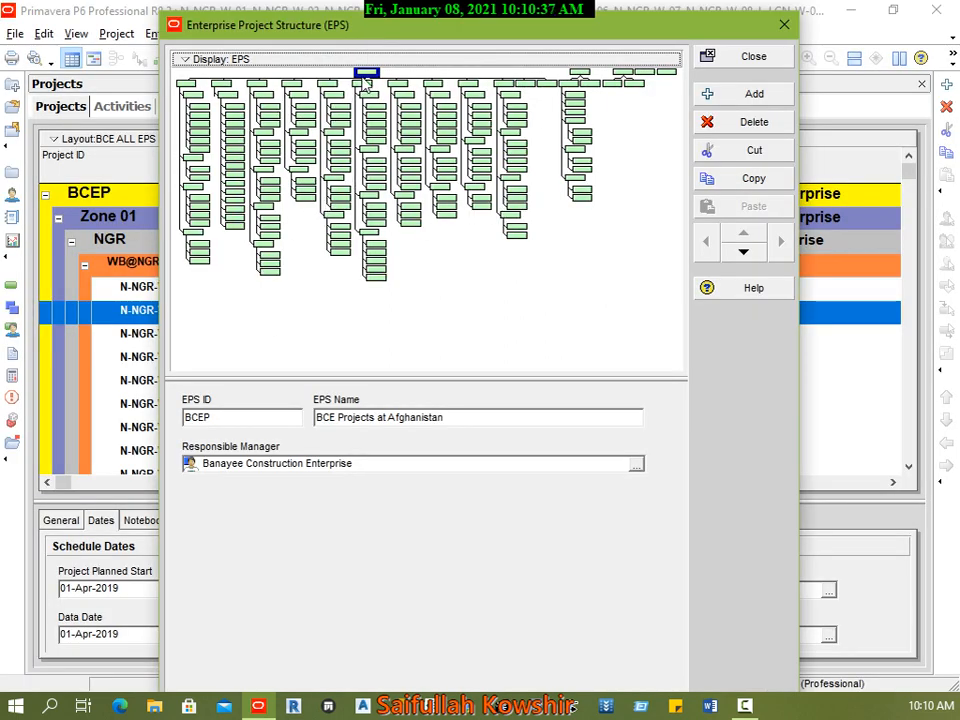
Step: Customize the EPS chart box template by adding the Added By field below Responsible Manager, and apply it to the chart
left_click(200, 59)
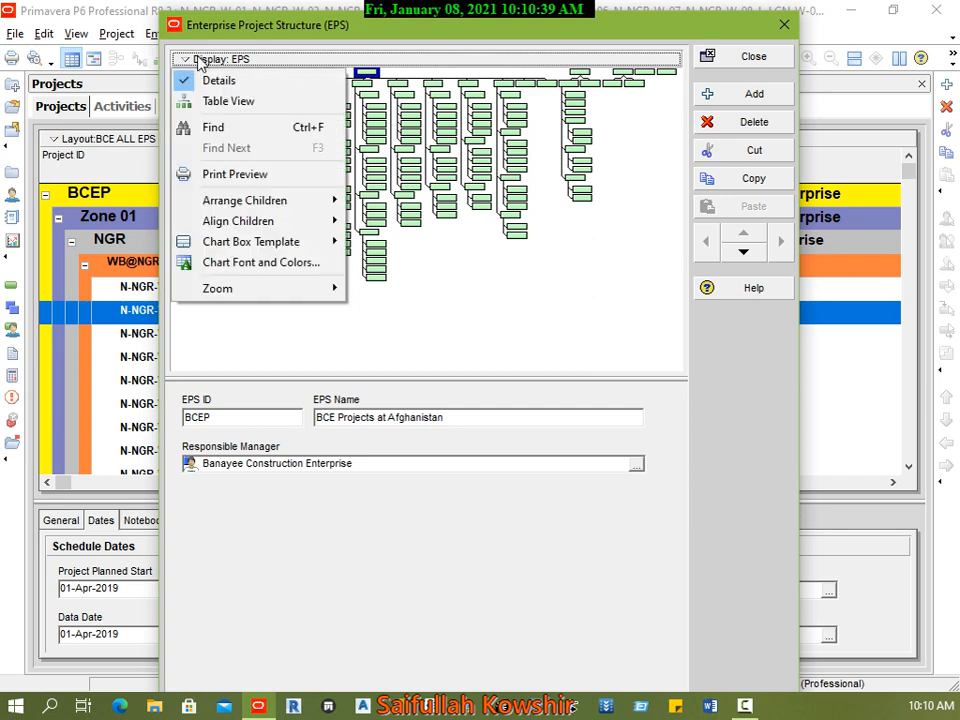
mouse_move(310, 245)
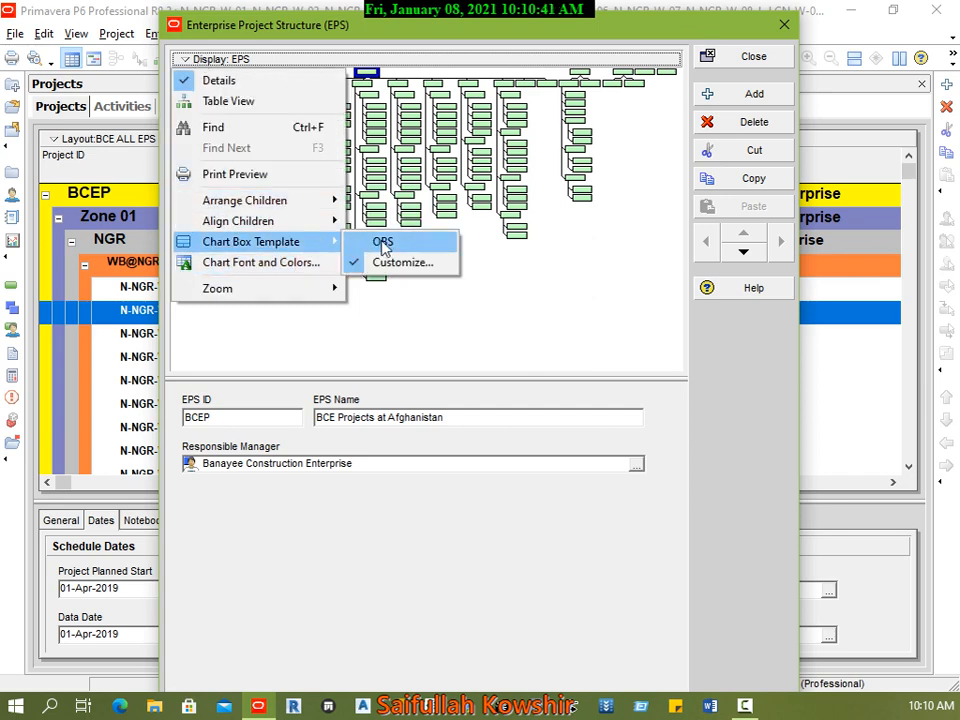
left_click(415, 264)
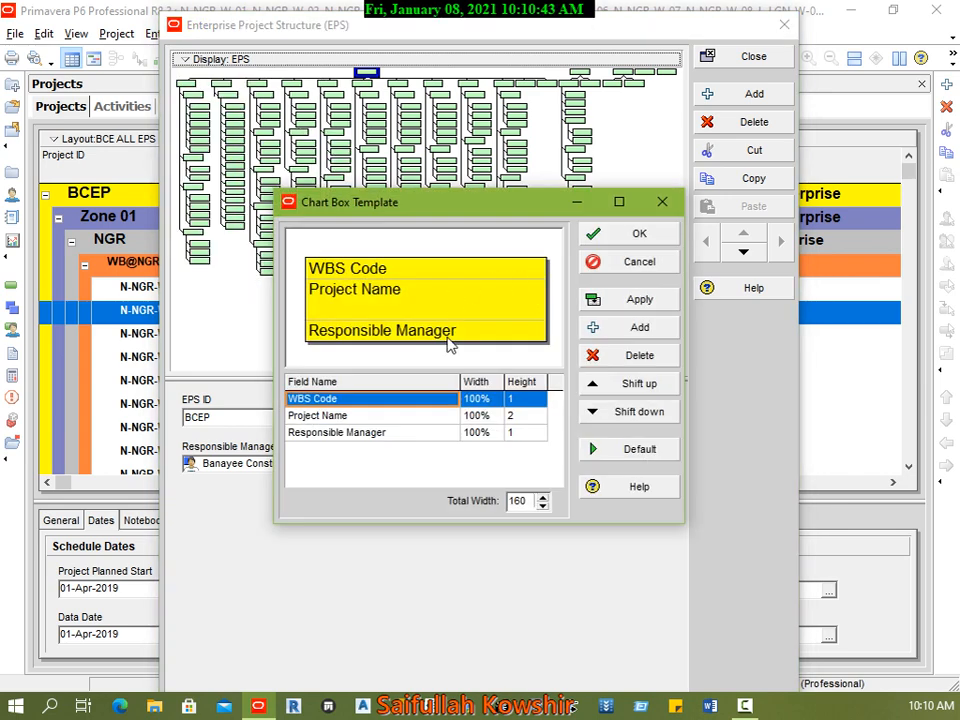
left_click(362, 418)
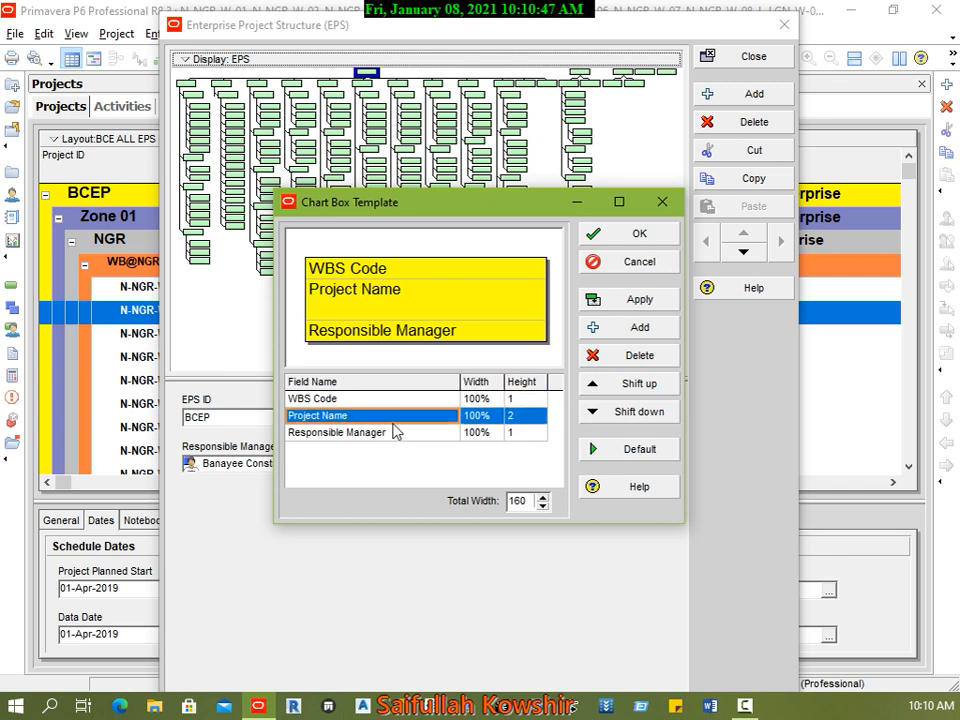
left_click(362, 436)
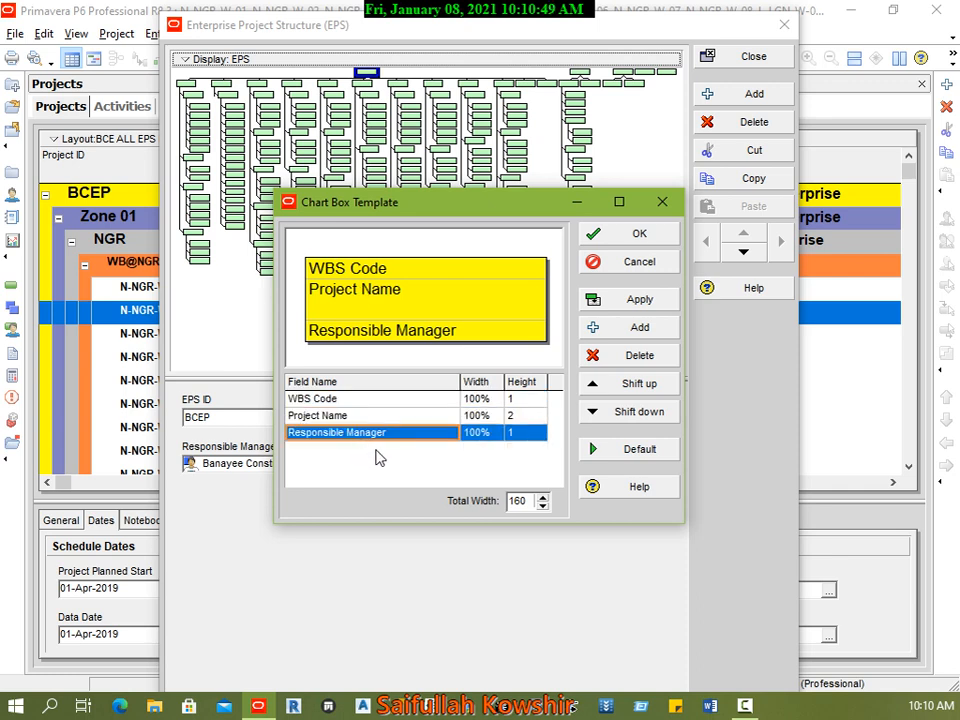
left_click(666, 330)
left_click(451, 453)
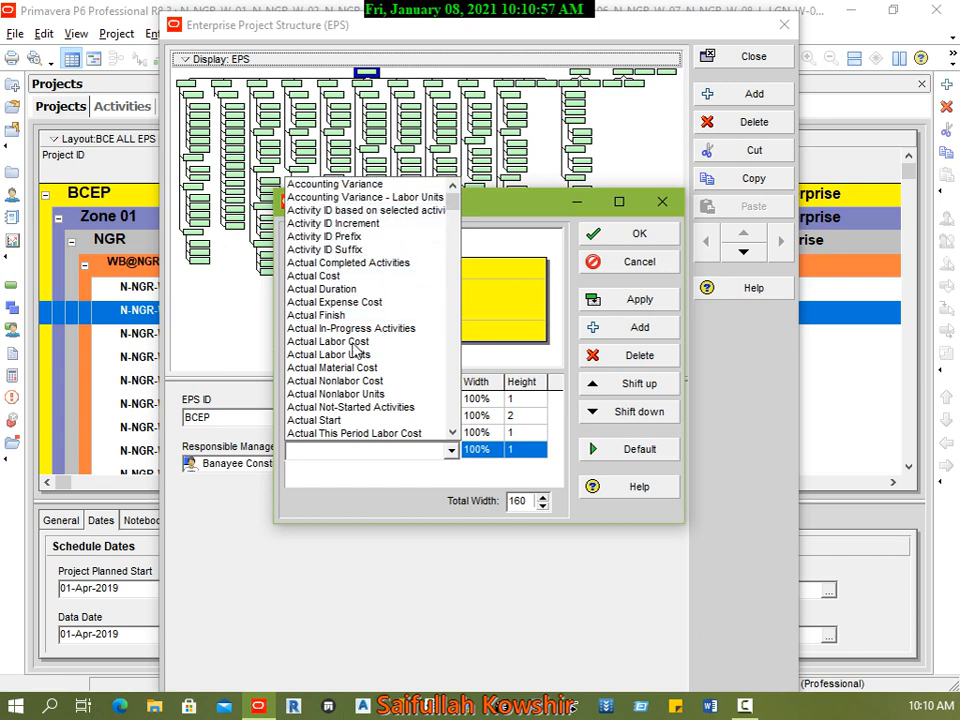
scroll(362, 400, "down", 6)
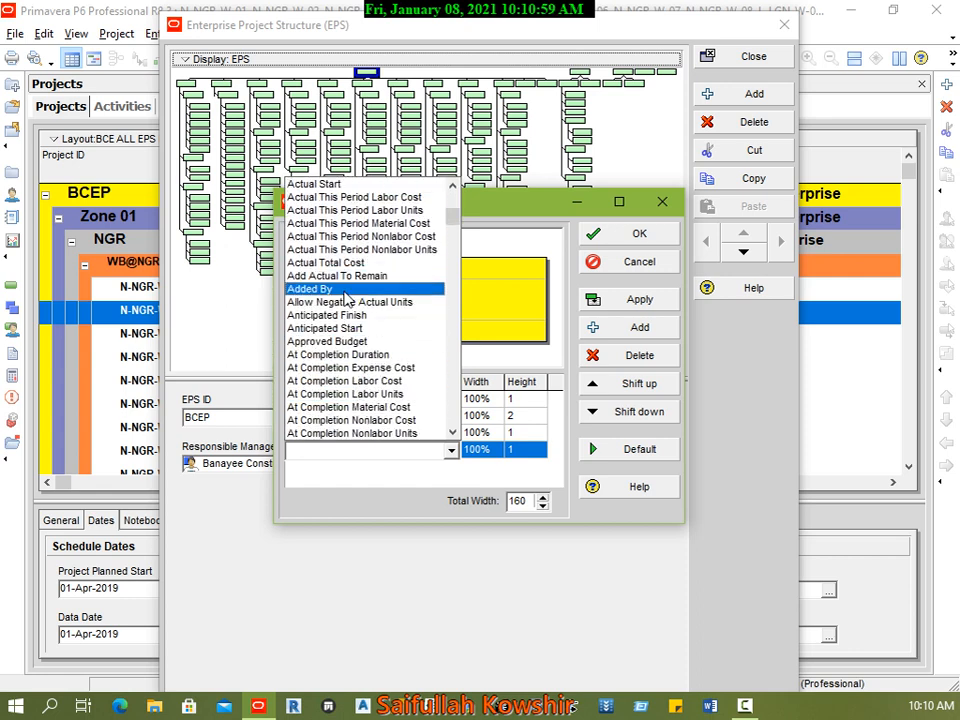
left_click(343, 289)
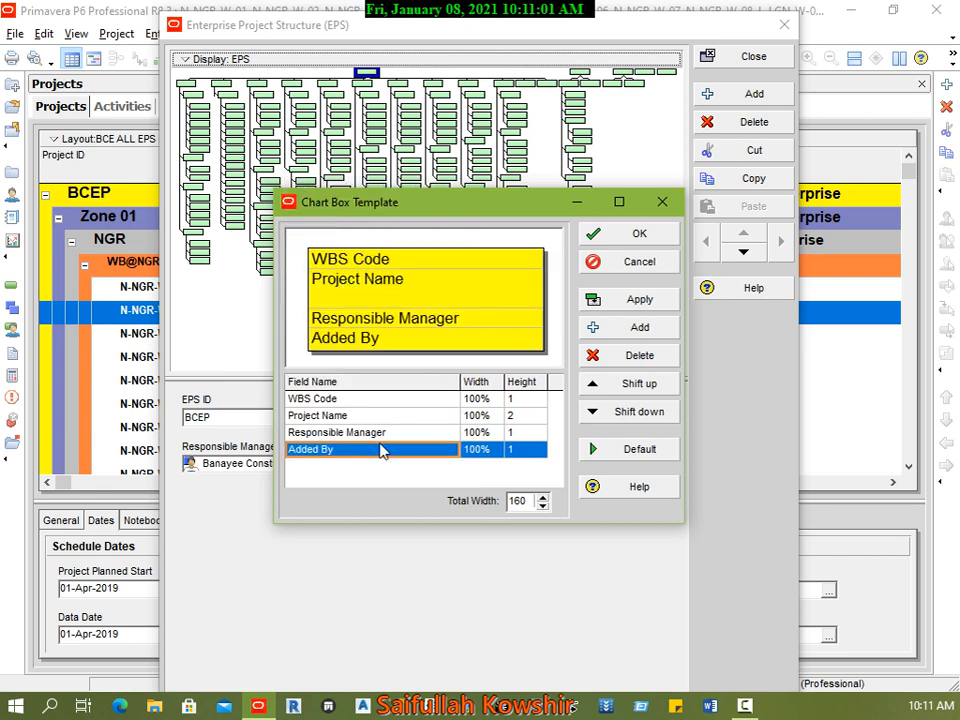
left_click(667, 306)
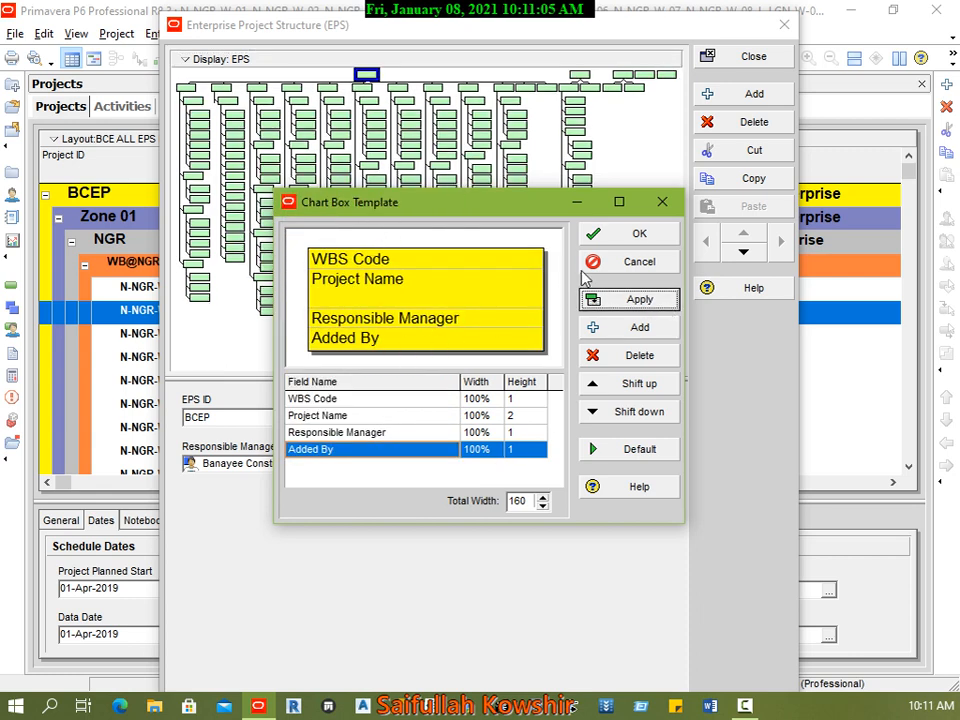
left_click(636, 236)
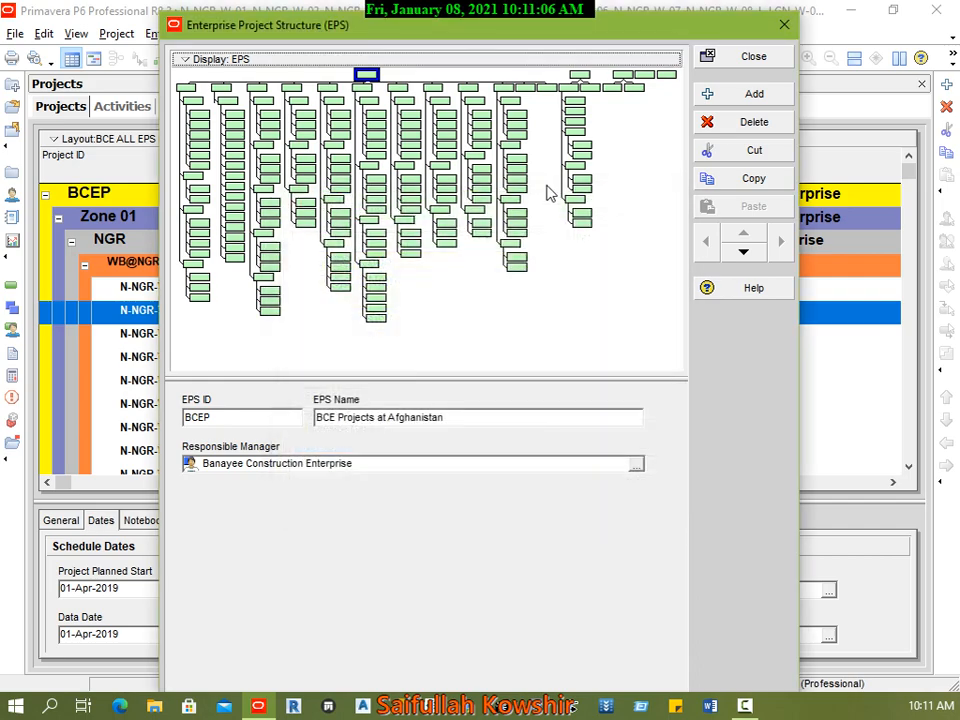
Step: Open the print preview of the EPS chart, examine the added field in the zone boxes up close, and close the preview
left_click(197, 60)
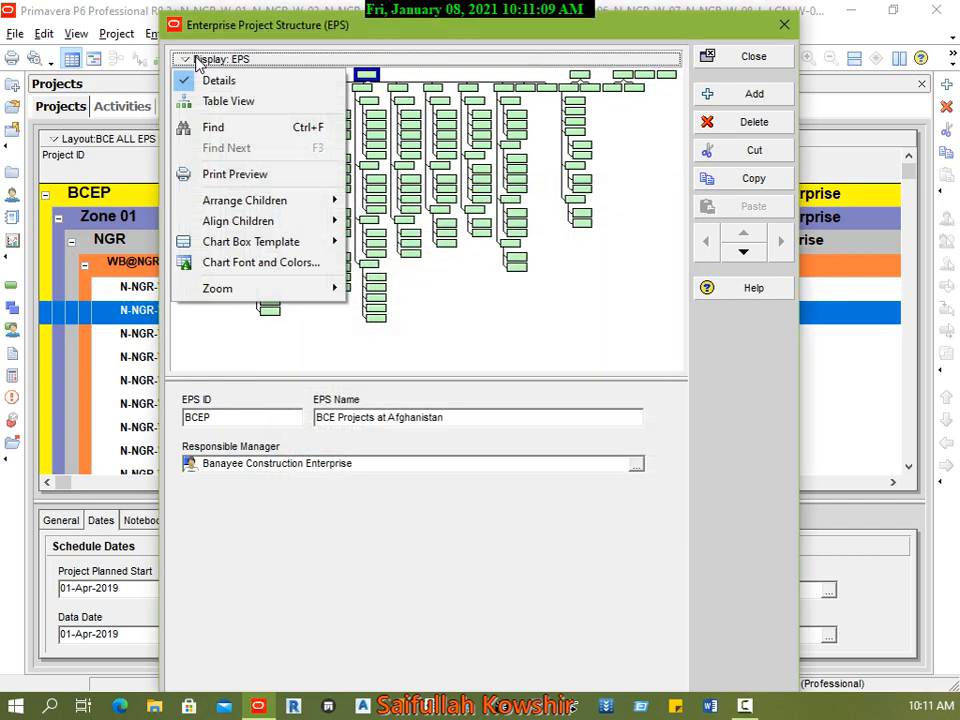
left_click(256, 175)
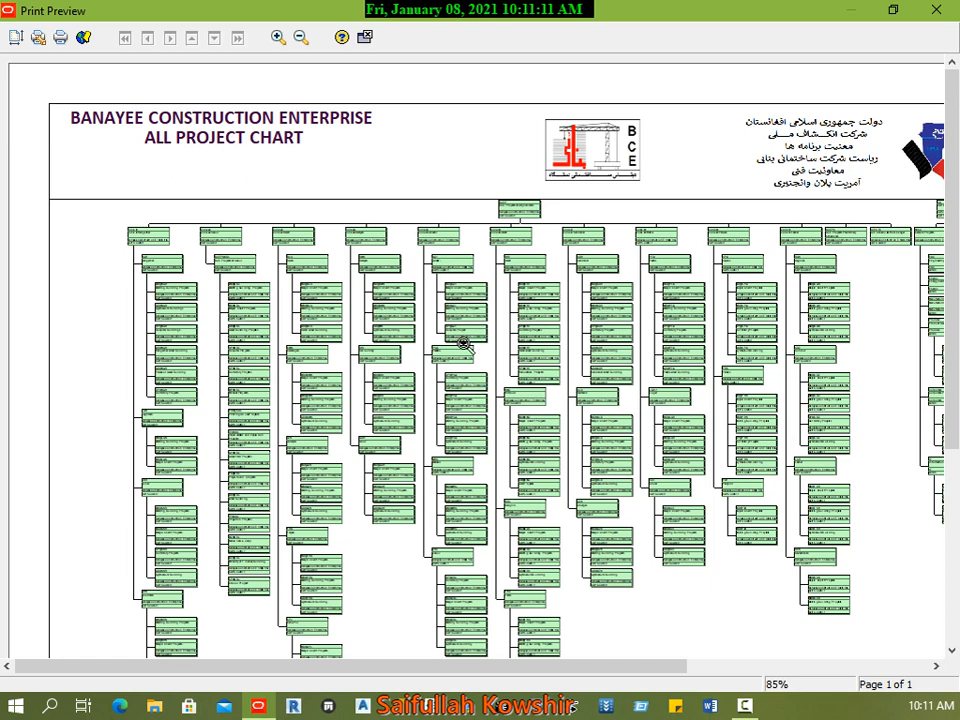
left_click(465, 340)
left_click(420, 386)
left_click(397, 416)
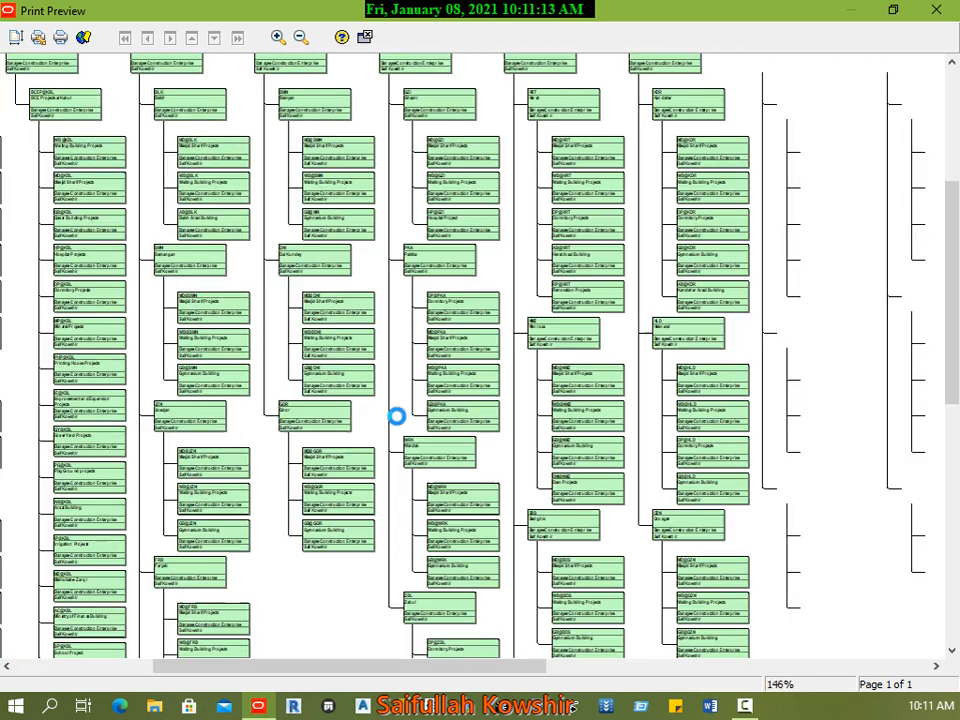
left_click(290, 412)
left_click(243, 461)
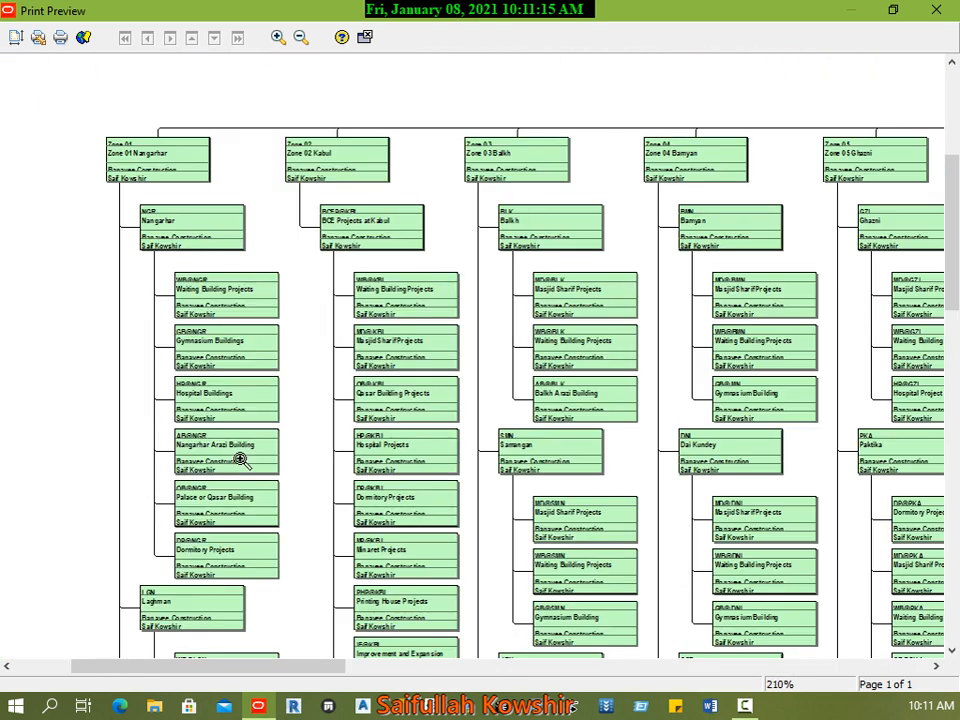
left_click(198, 462)
left_click(310, 528)
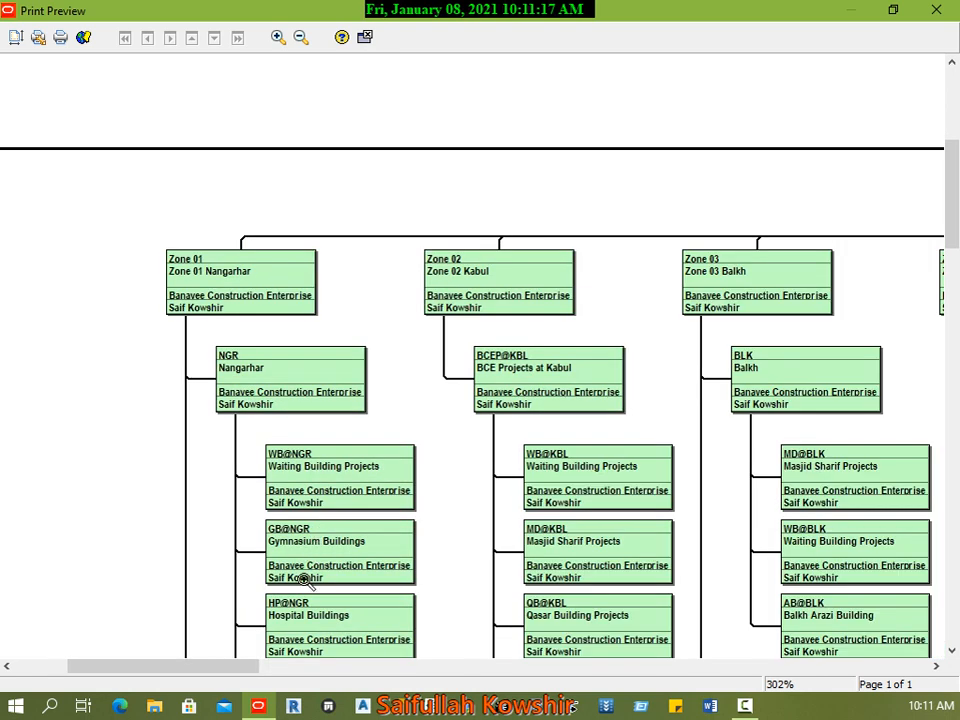
left_click(305, 578)
left_click(384, 506)
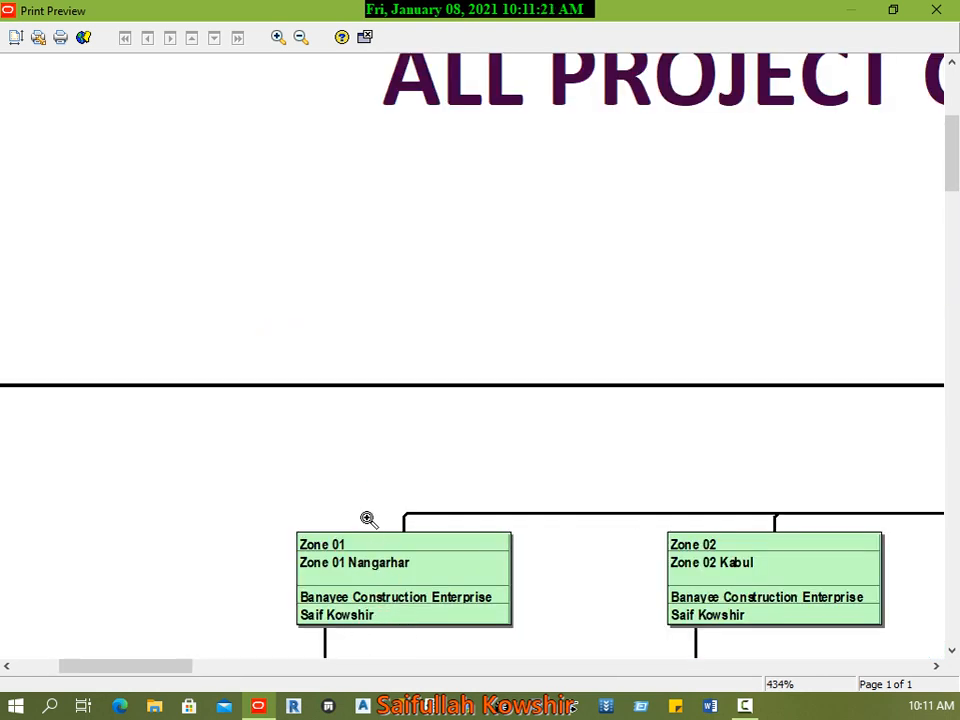
left_click(365, 37)
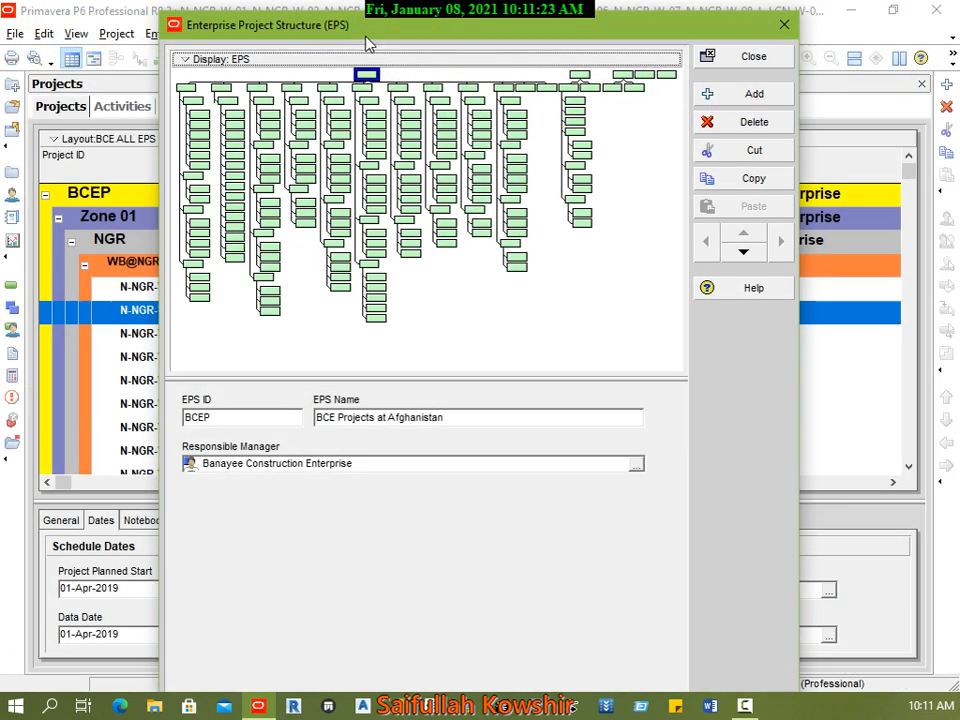
Step: Switch the EPS display back to table view and select the MEP element "EPS for Class" at the end of the list
left_click(185, 60)
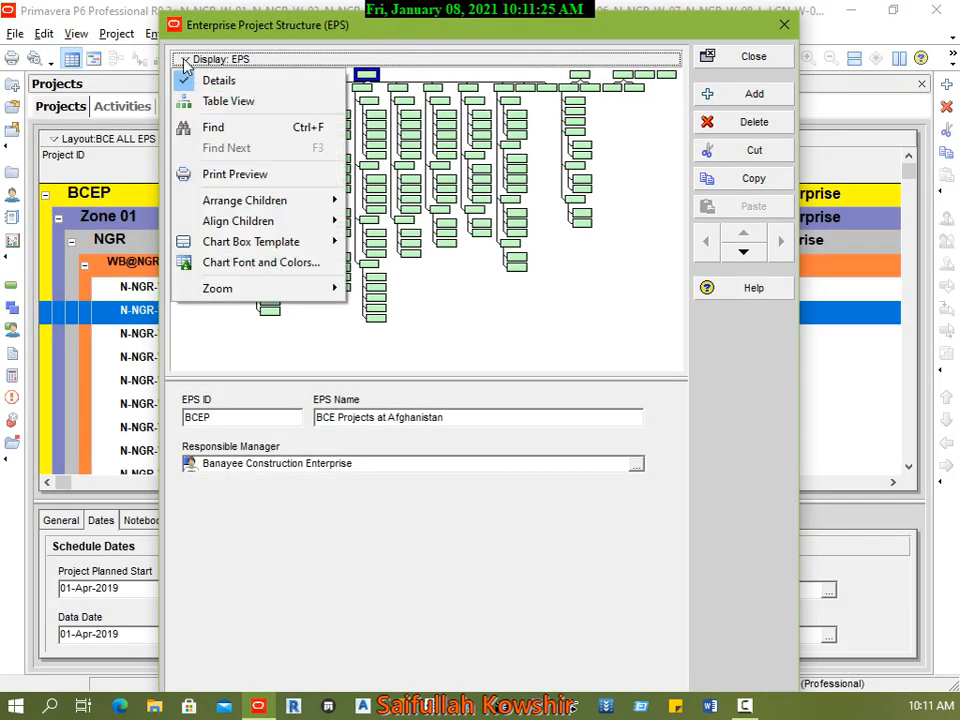
left_click(243, 60)
left_click(244, 60)
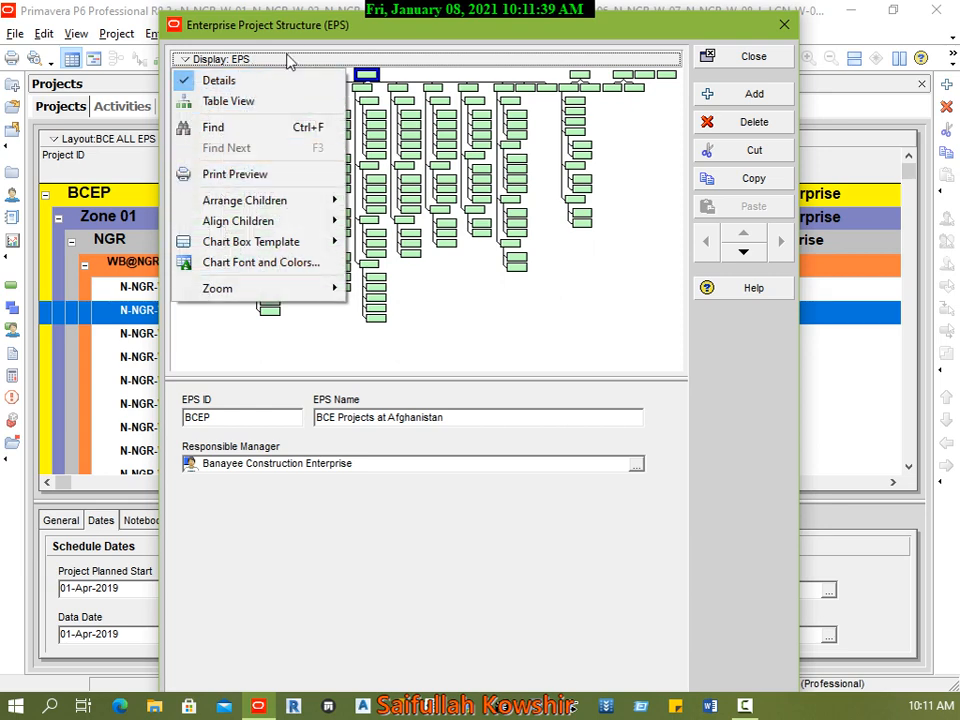
left_click(340, 24)
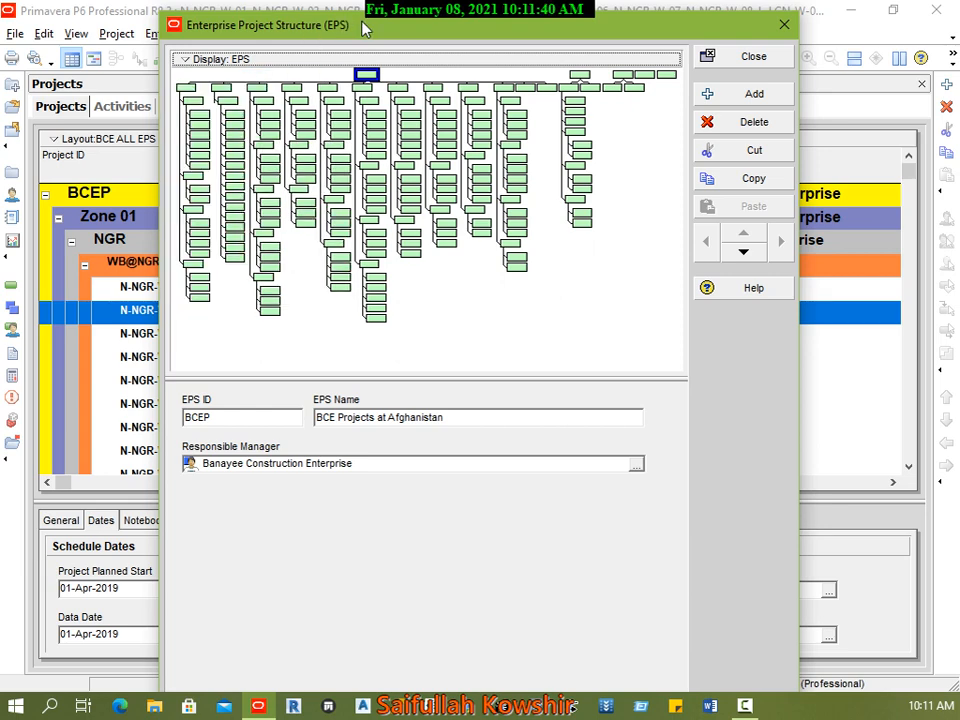
left_click(230, 60)
left_click(244, 102)
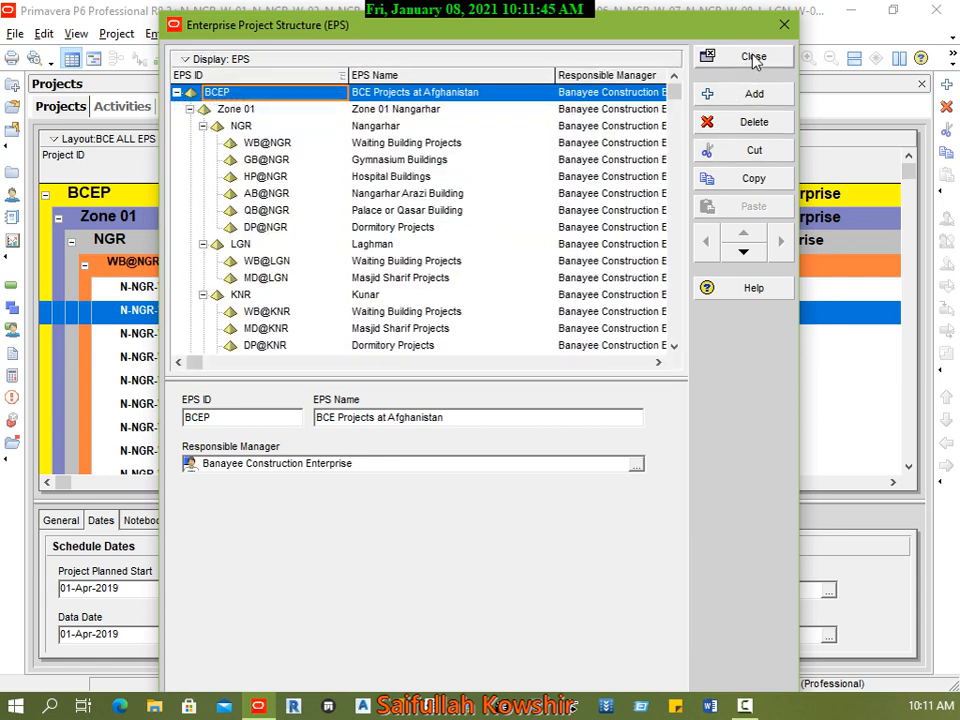
left_click(306, 347)
scroll(464, 338, "down", 6)
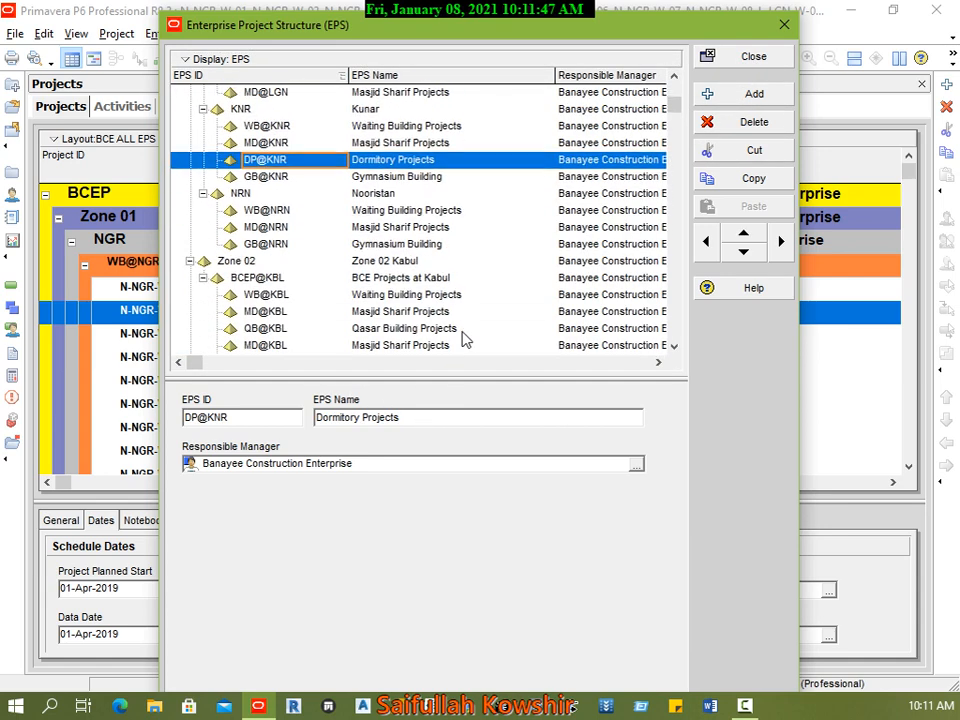
left_click_drag(675, 113, 685, 353)
left_click(328, 346)
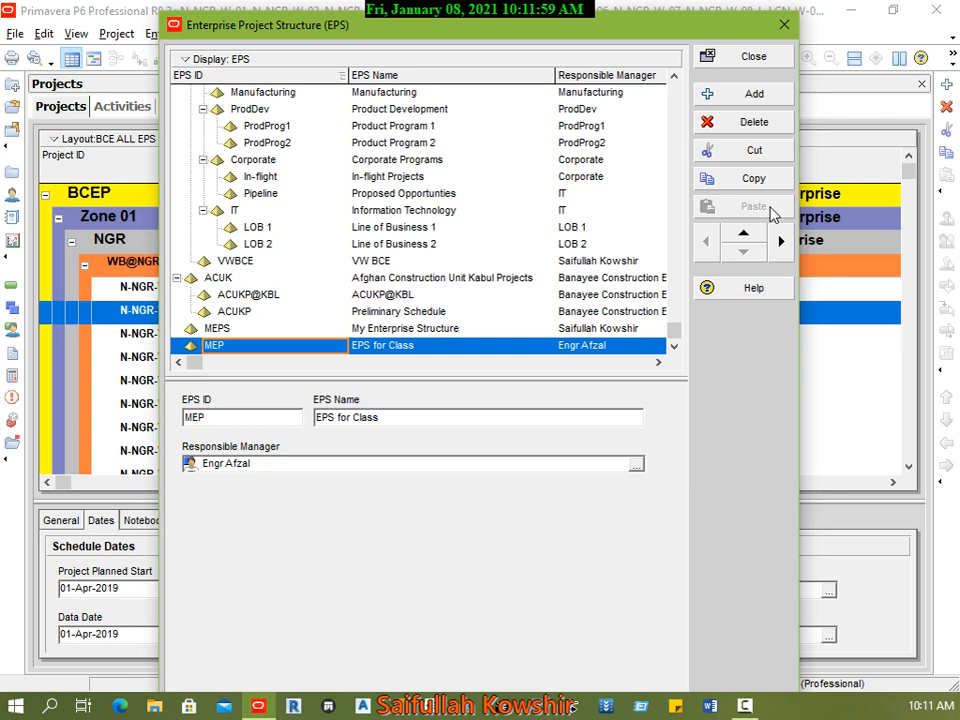
Step: Copy the LOB 1 element "Line of Business 1" and paste it onto the MEP element "EPS for Class"
left_click(280, 234)
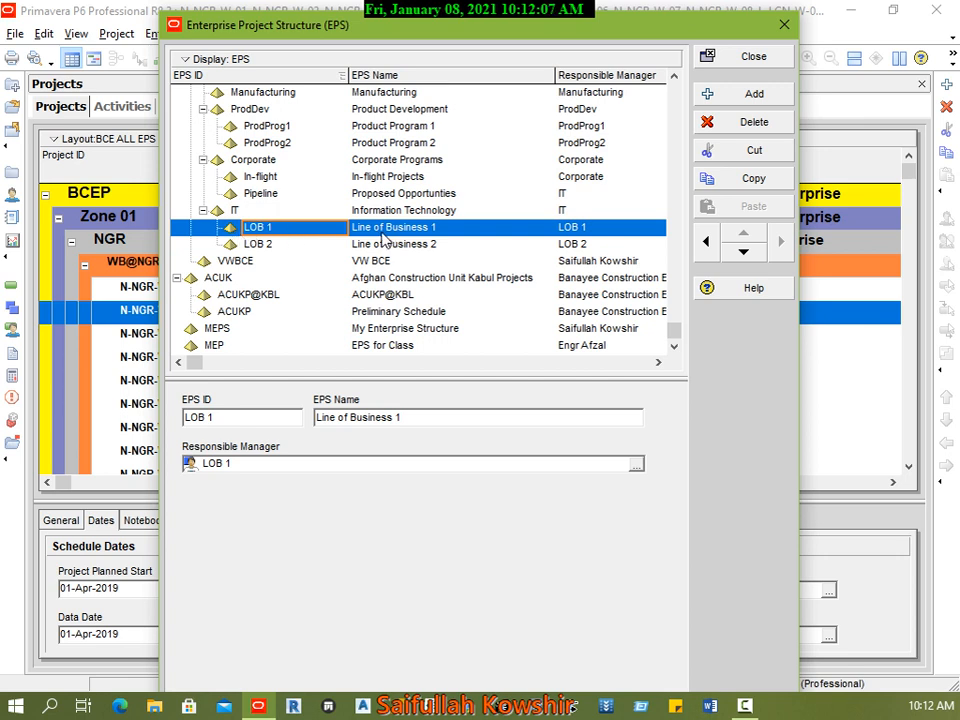
left_click(726, 182)
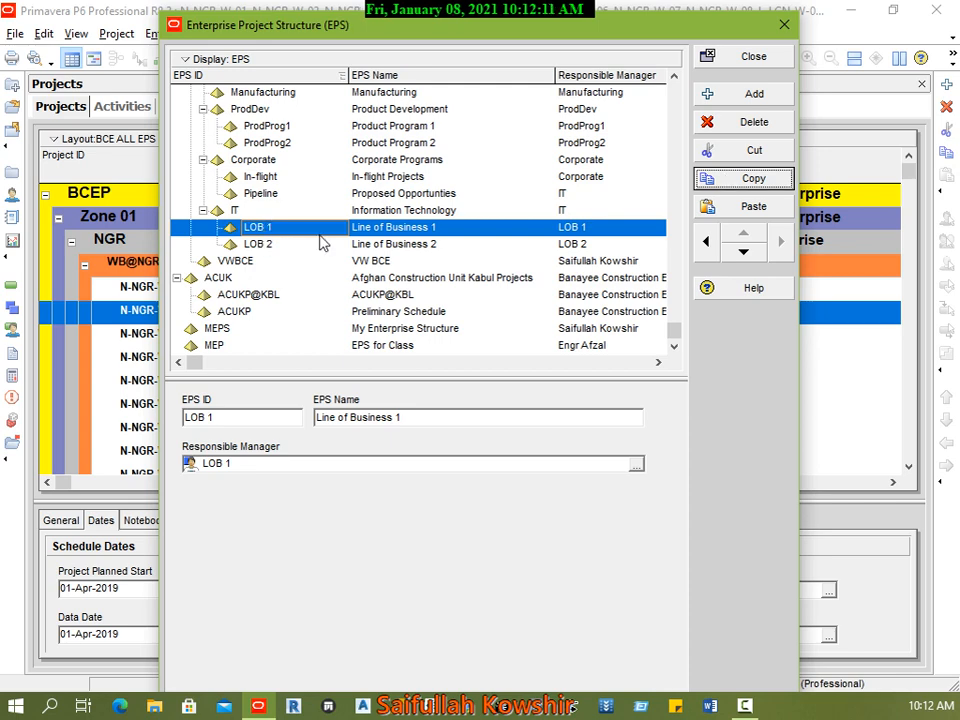
left_click(389, 348)
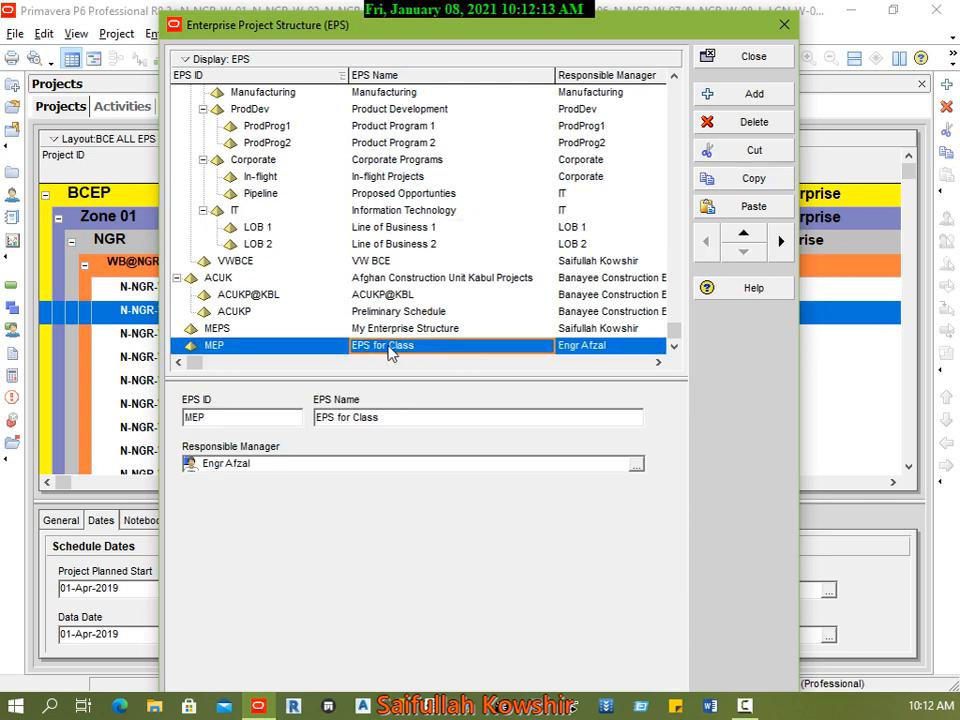
right_click(390, 351)
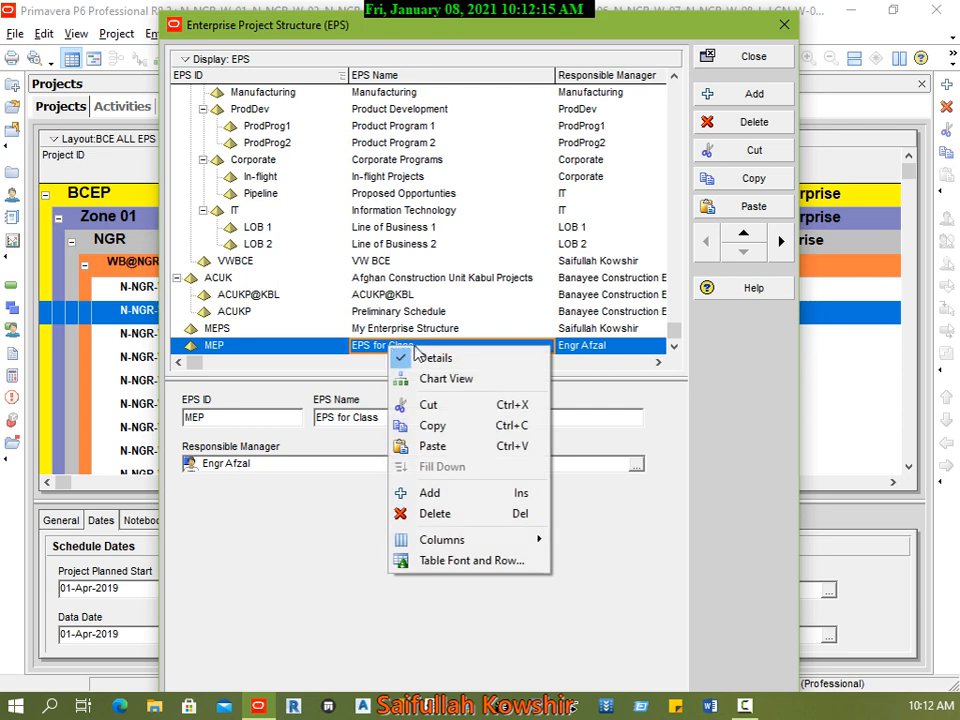
left_click(431, 447)
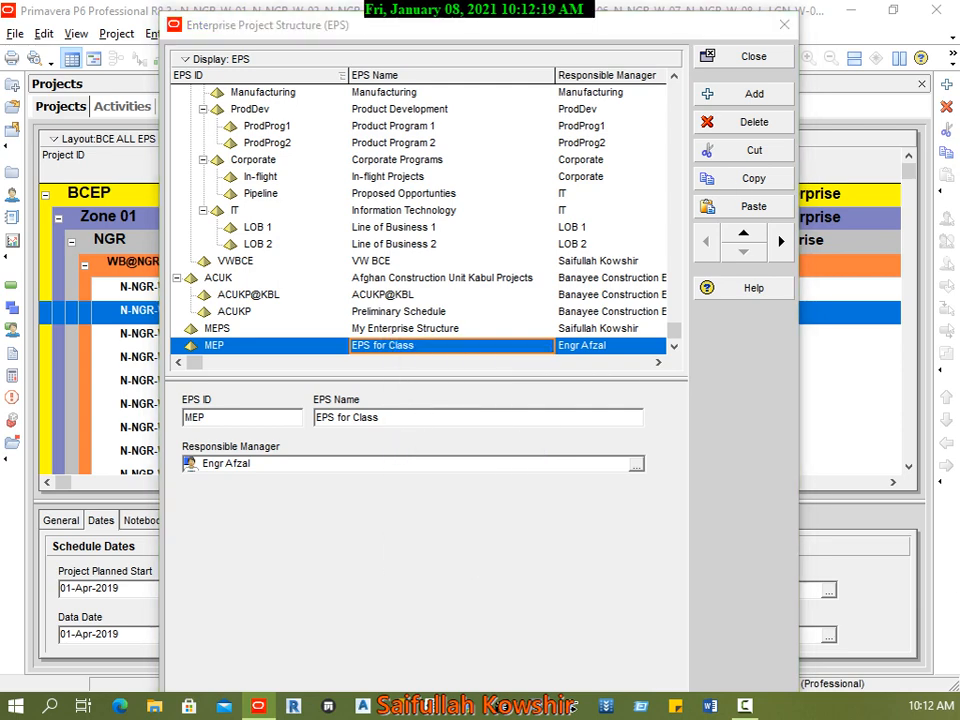
Step: Choose to copy the projects as well, exclude Risks from the copy project options, and confirm the copy
left_click_drag(154, 212, 504, 212)
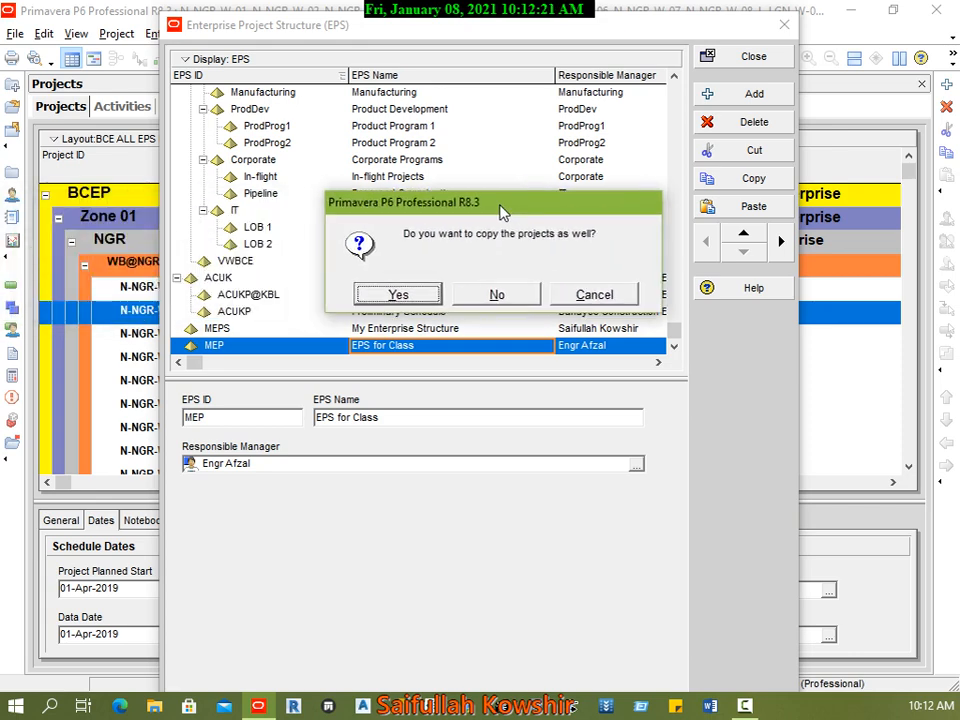
left_click(380, 298)
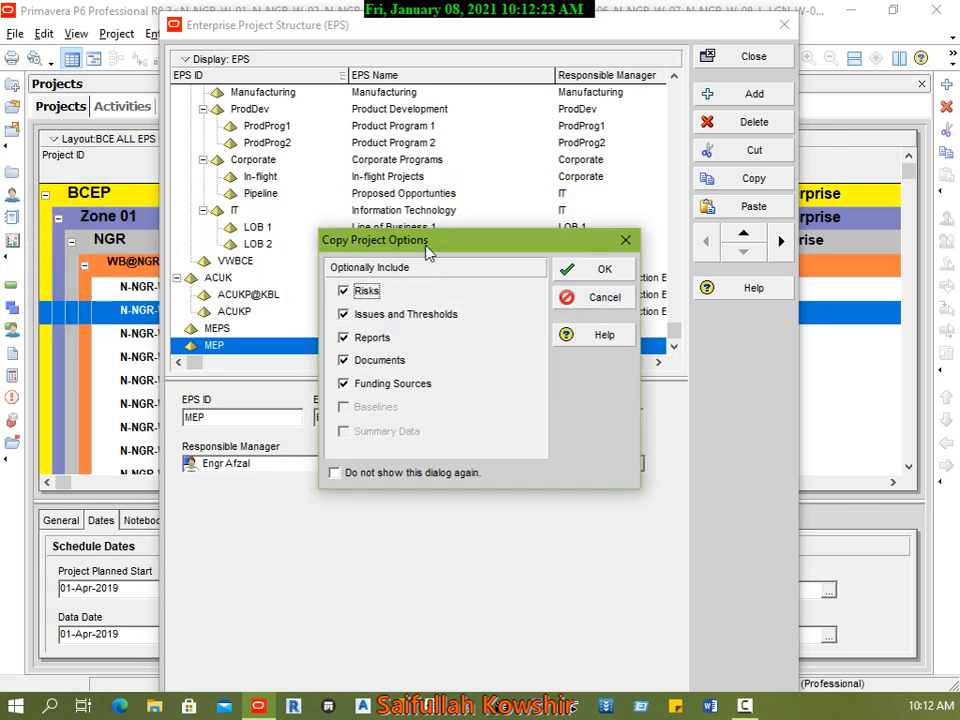
left_click_drag(426, 250, 379, 104)
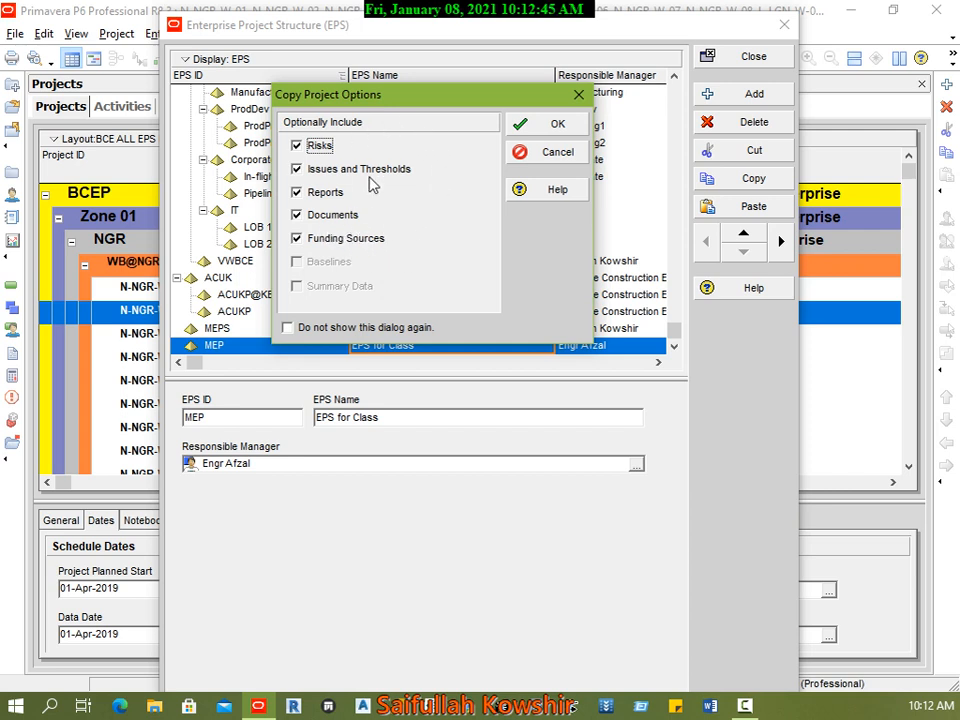
left_click(297, 146)
left_click(553, 126)
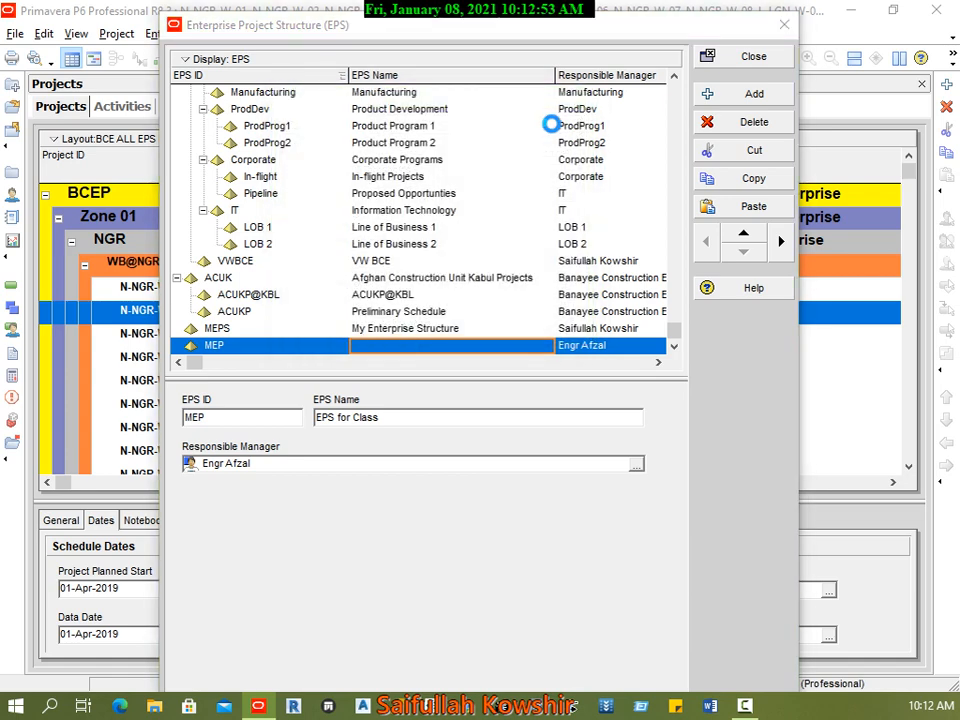
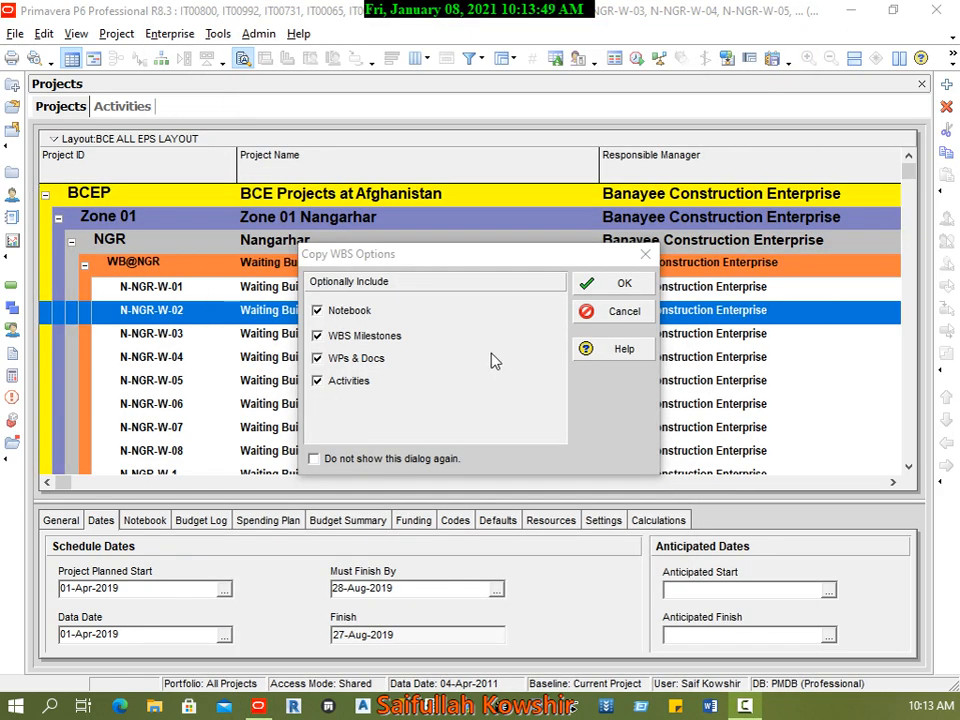
Step: Confirm the WBS and activity copy options with every item included to run the copy
left_click_drag(416, 258, 346, 200)
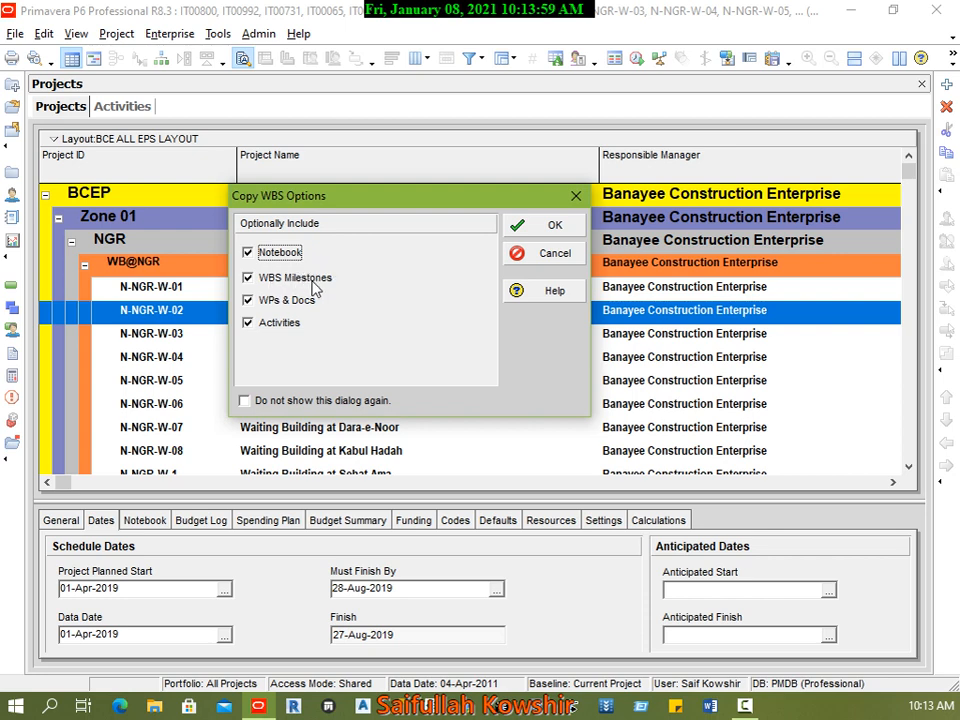
left_click(551, 227)
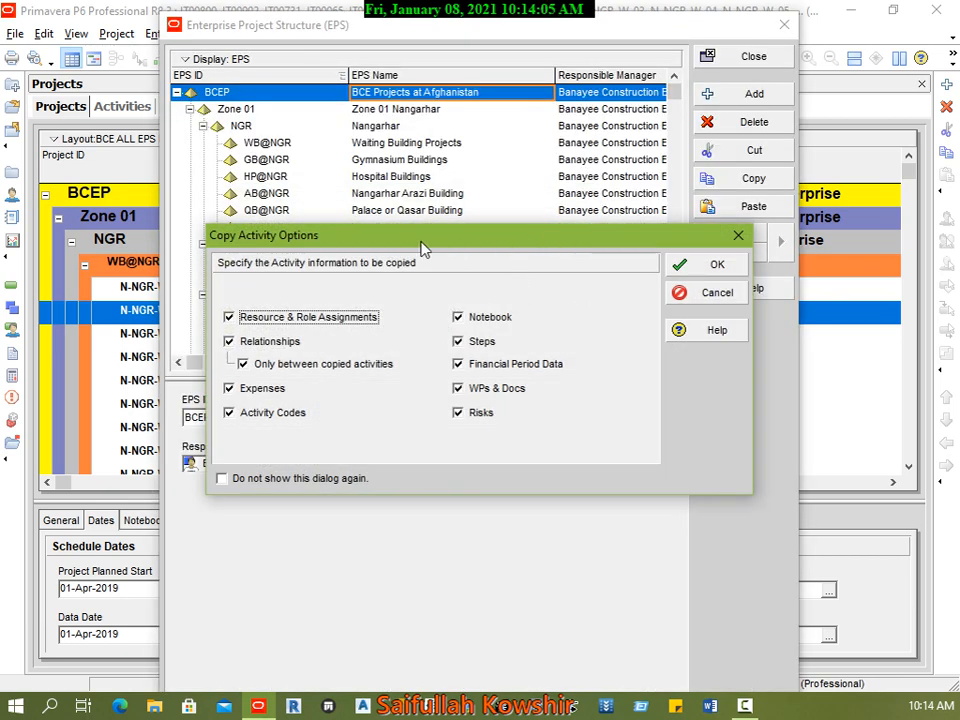
left_click_drag(391, 239, 384, 189)
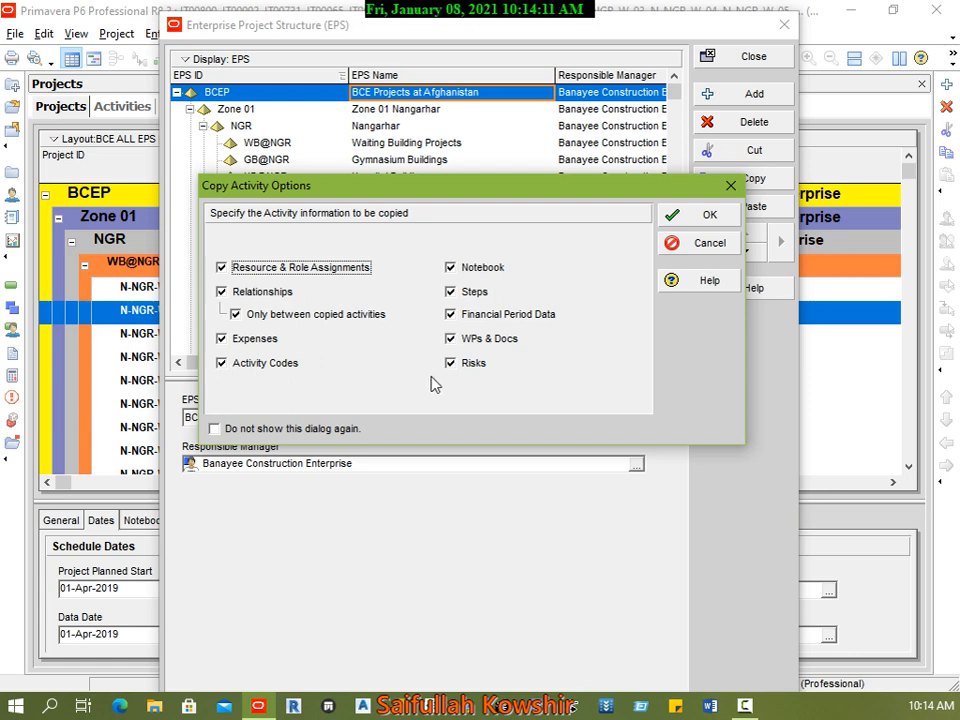
left_click(707, 216)
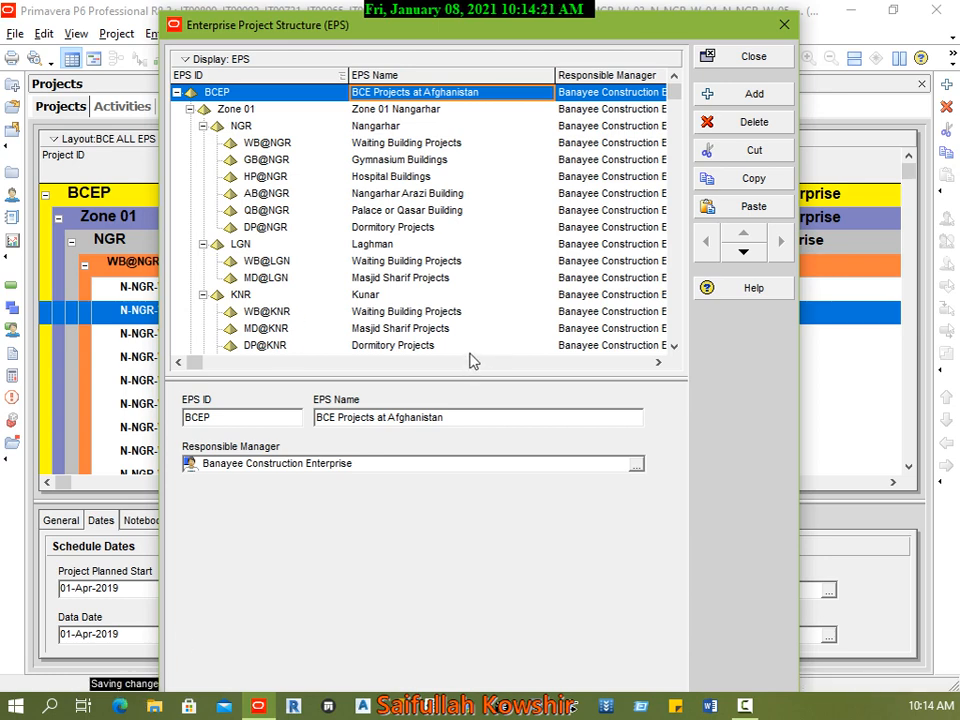
Step: Check the "EPS for Class" element at the end of the EPS list for the pasted element and close the EPS window
left_click(330, 345)
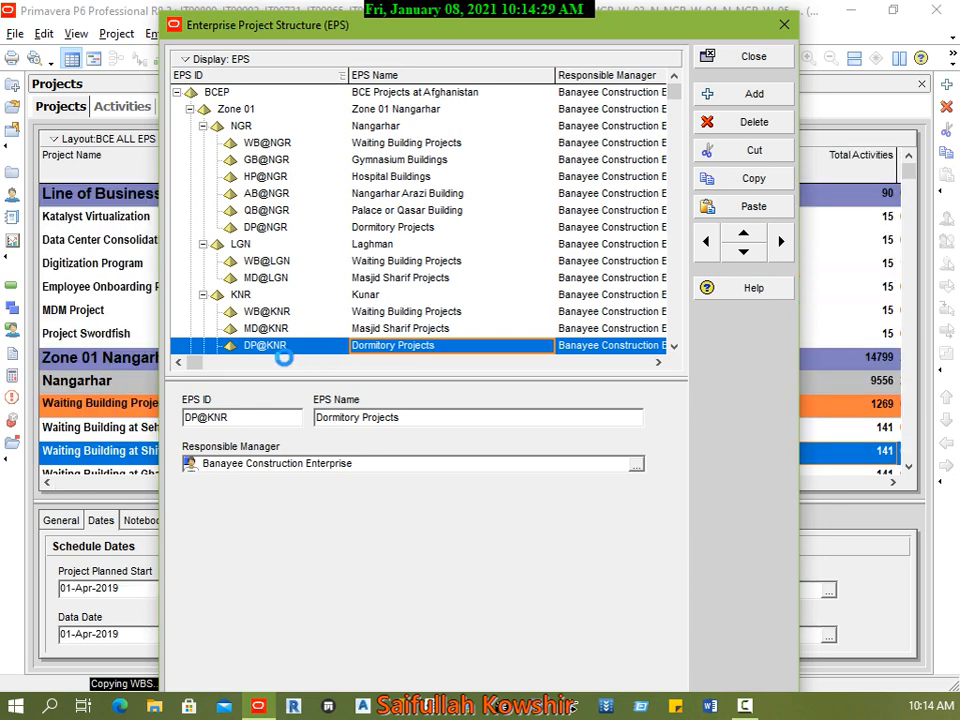
scroll(443, 343, "down", 1)
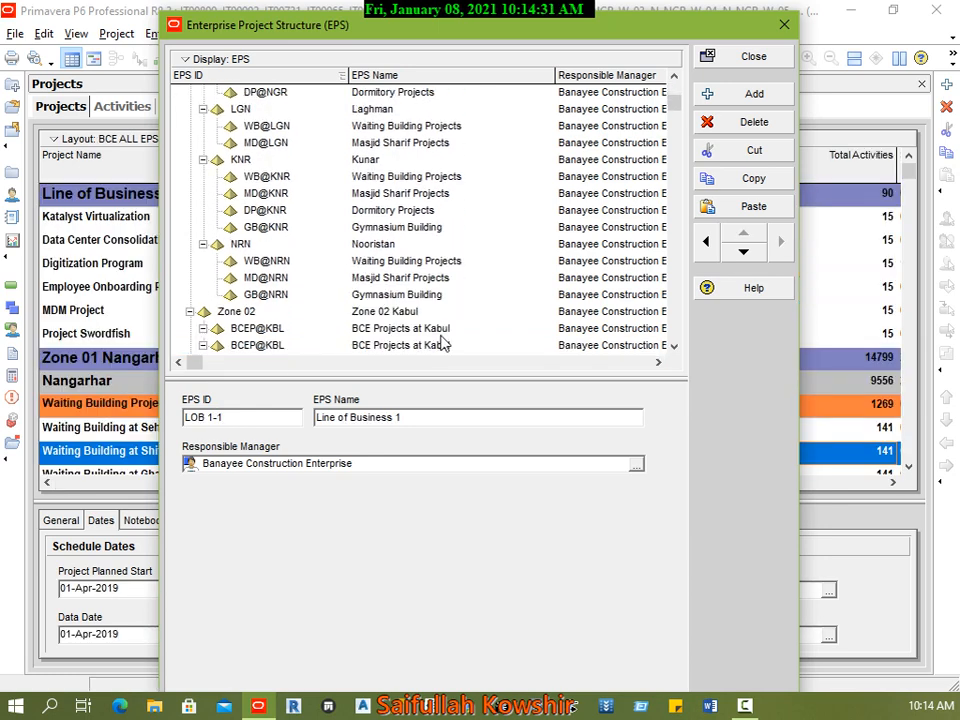
scroll(460, 330, "down", 4)
left_click_drag(669, 124, 675, 340)
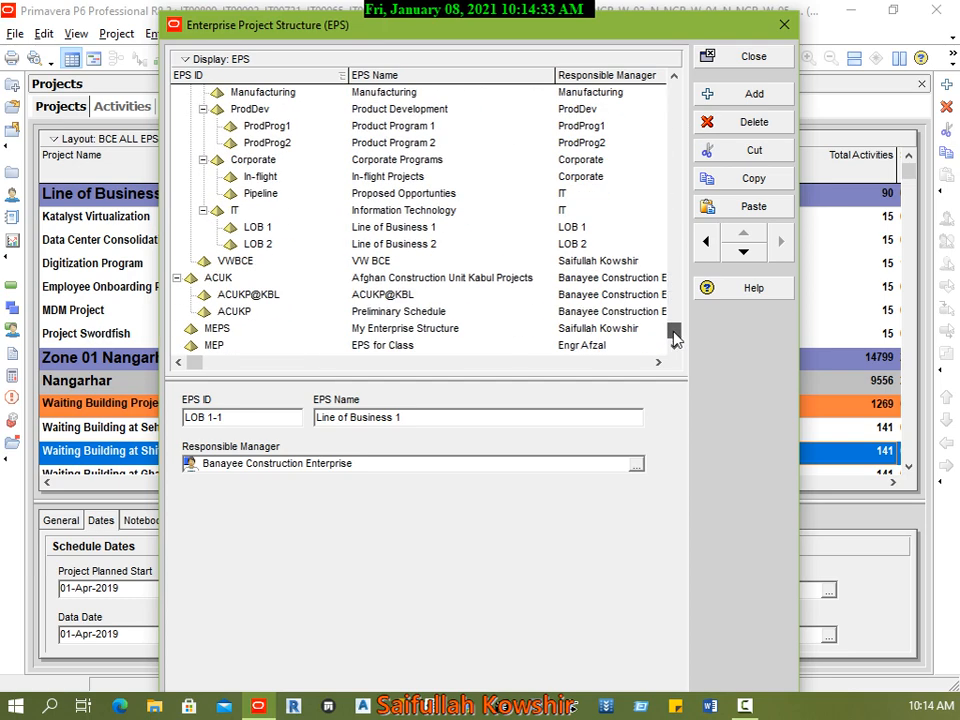
left_click(380, 348)
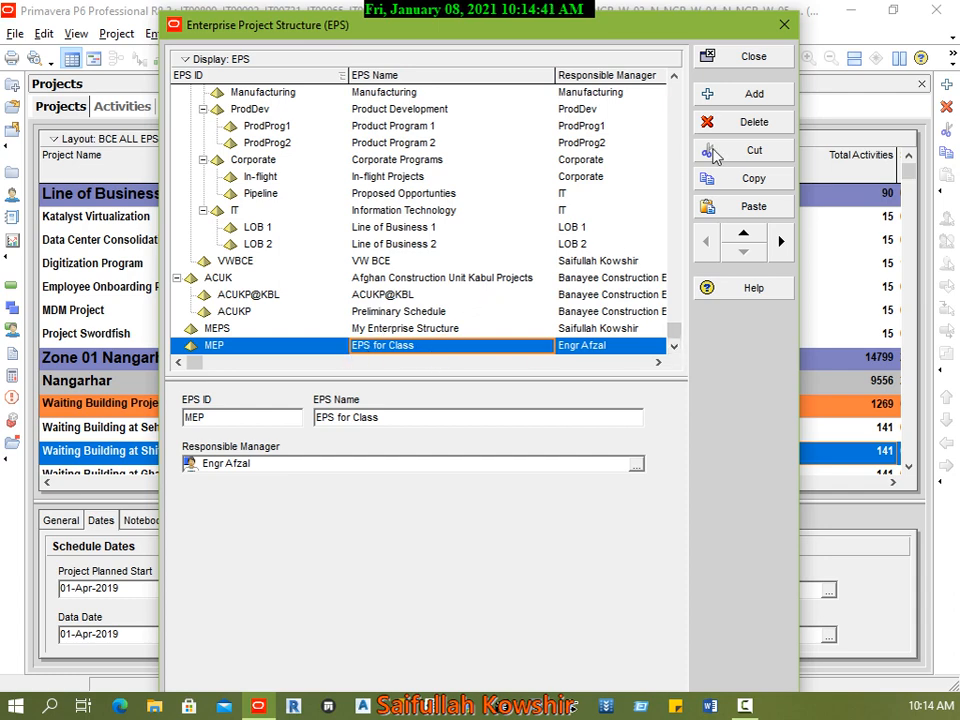
left_click(754, 57)
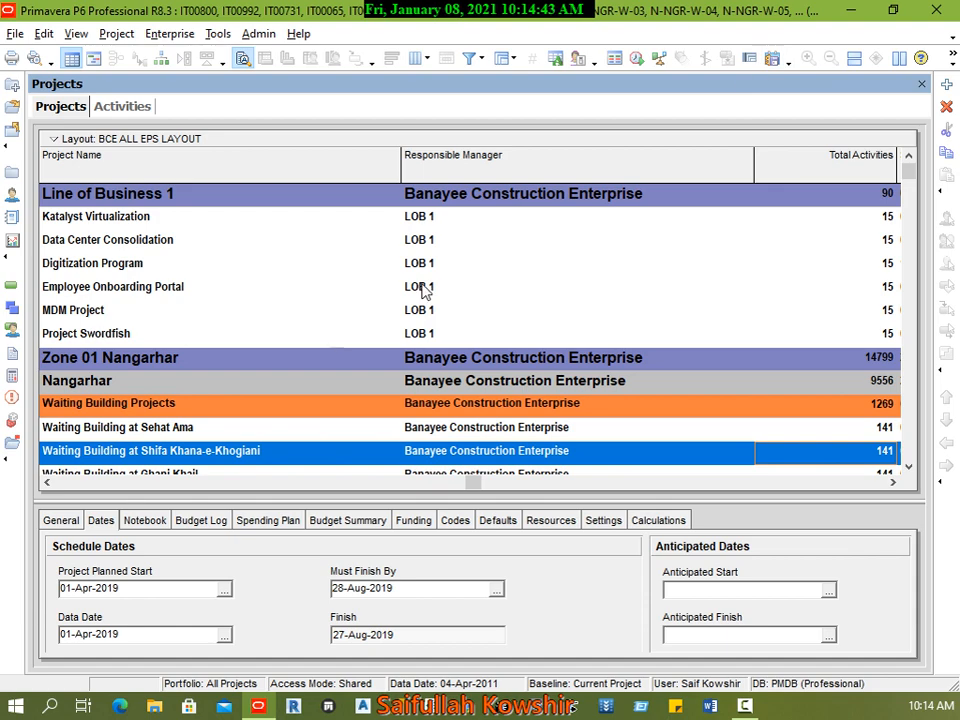
Step: Locate and select the "EPS for Class" band at the end of the project list and bring its Project ID into view
left_click(430, 427)
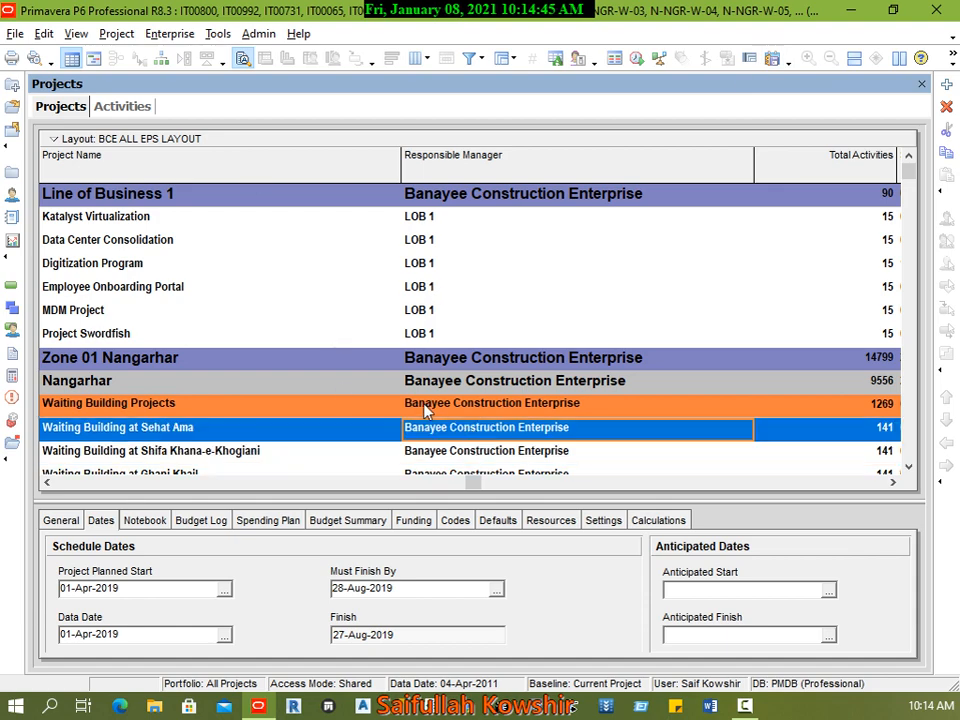
scroll(430, 410, "down", 5)
left_click_drag(908, 176, 912, 462)
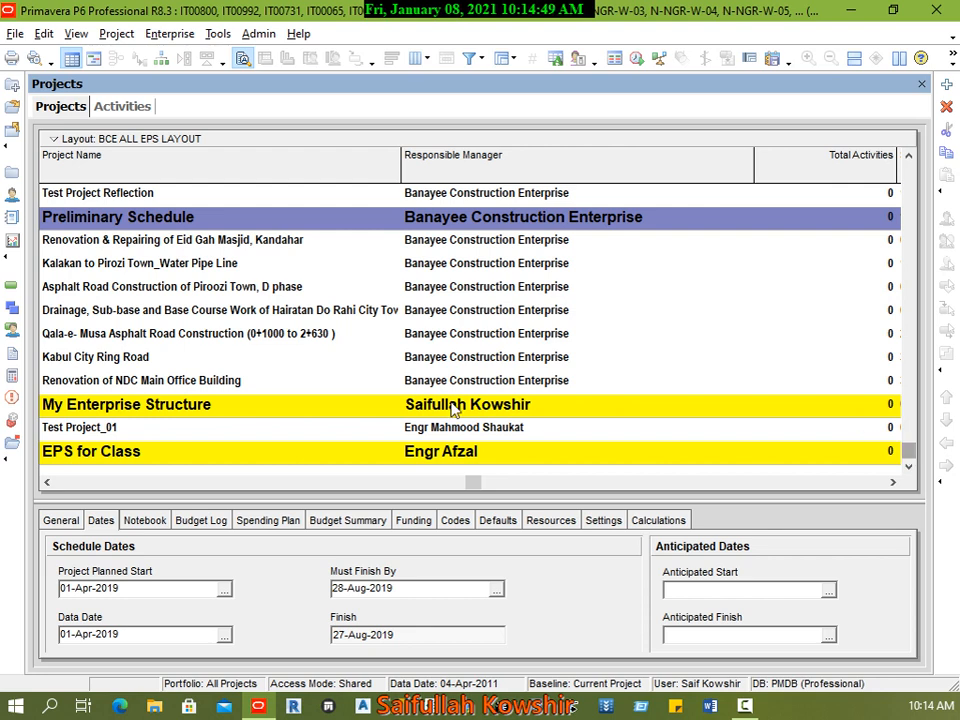
left_click(176, 452)
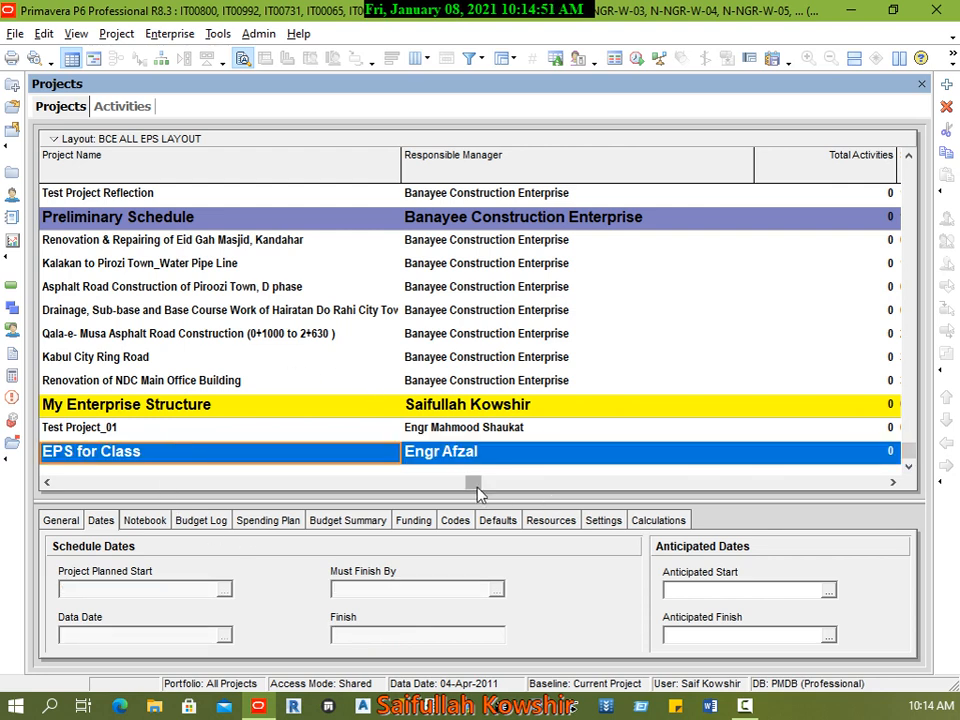
left_click_drag(473, 482, 55, 484)
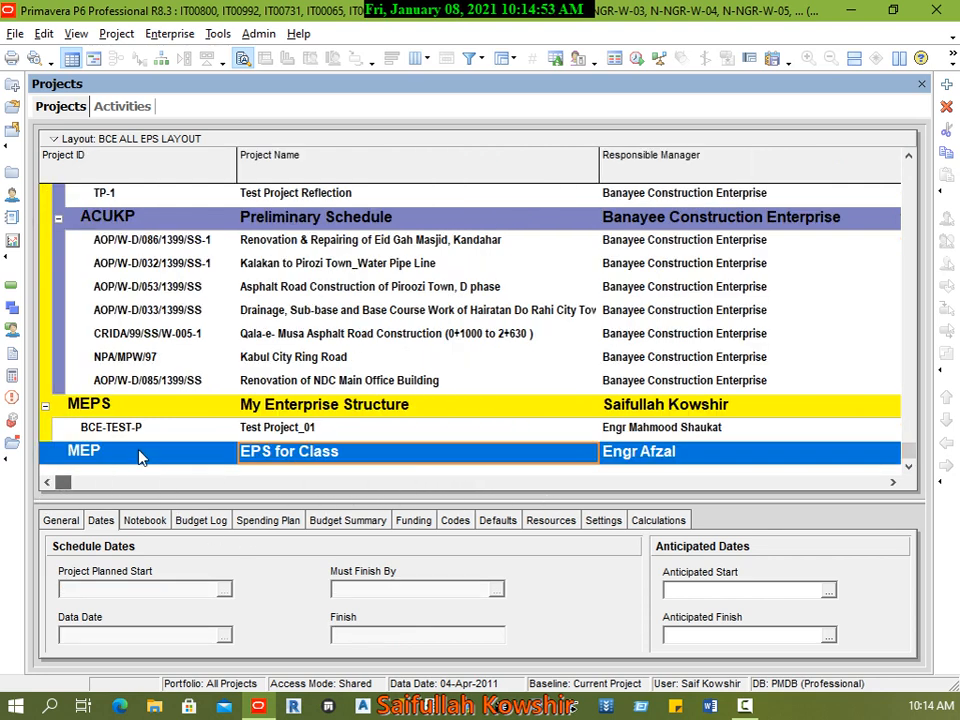
Step: Refresh the project data and check the project list from the BCEP band down to "EPS for Class"
left_click(14, 34)
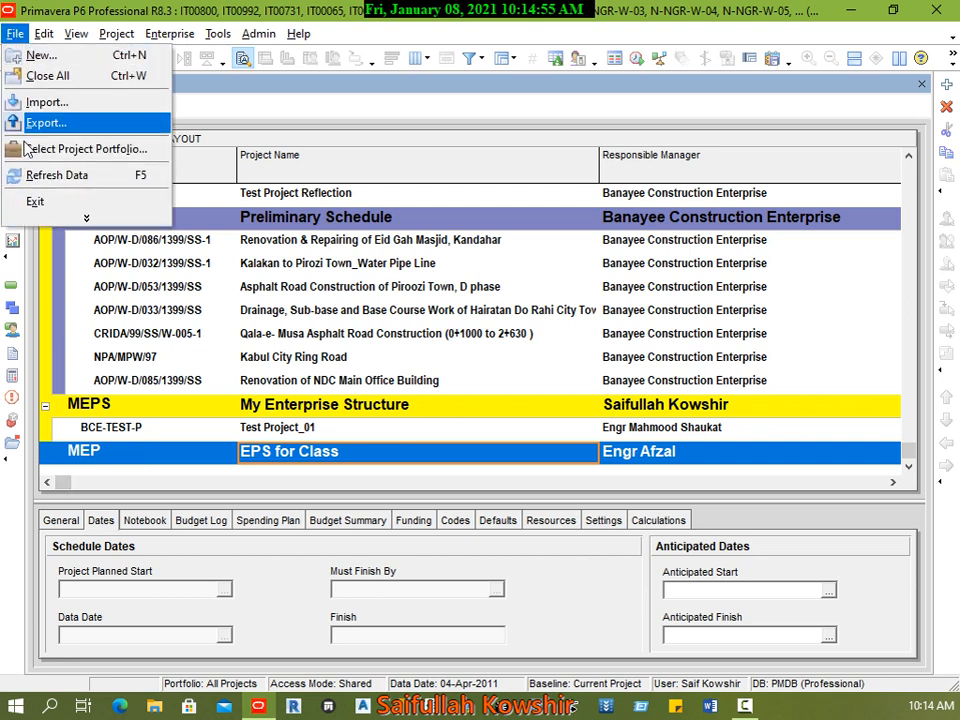
left_click(62, 176)
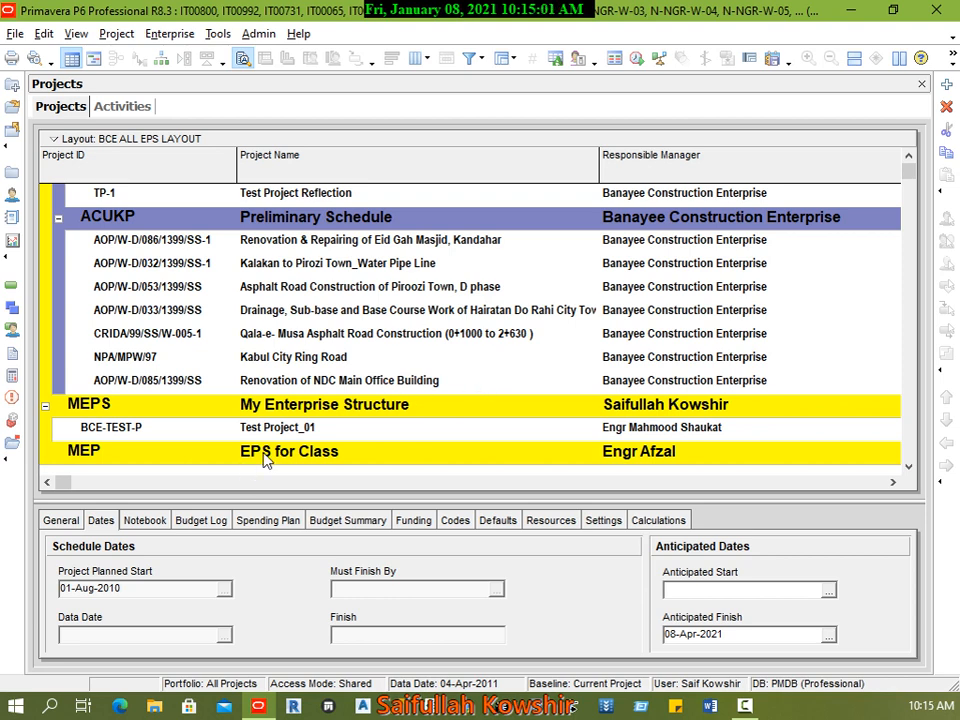
key("F5")
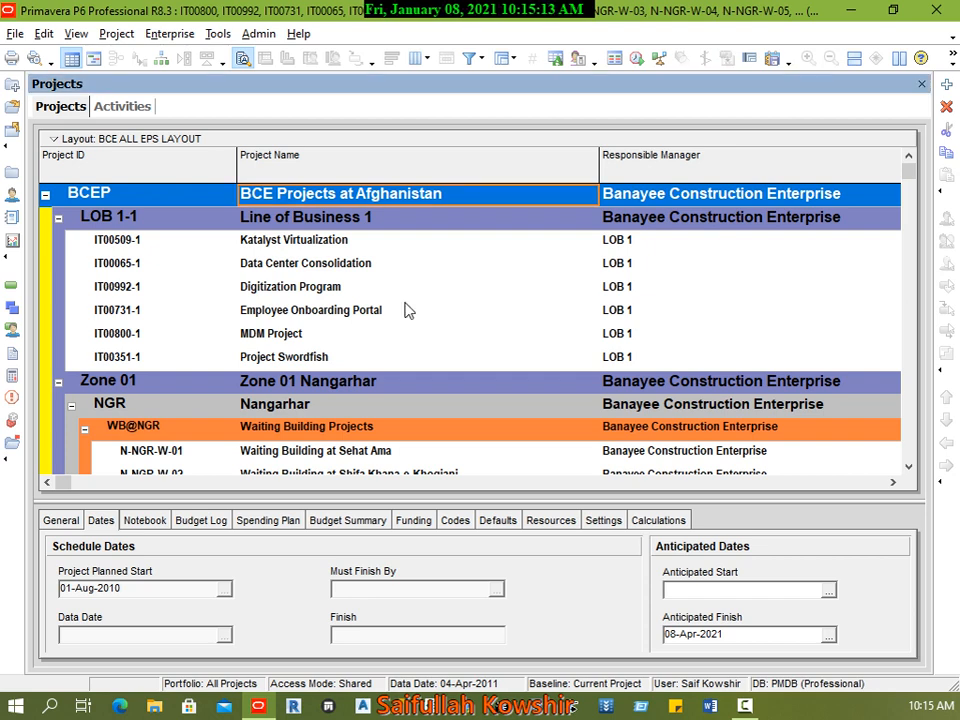
left_click(343, 358)
scroll(458, 418, "down", 3)
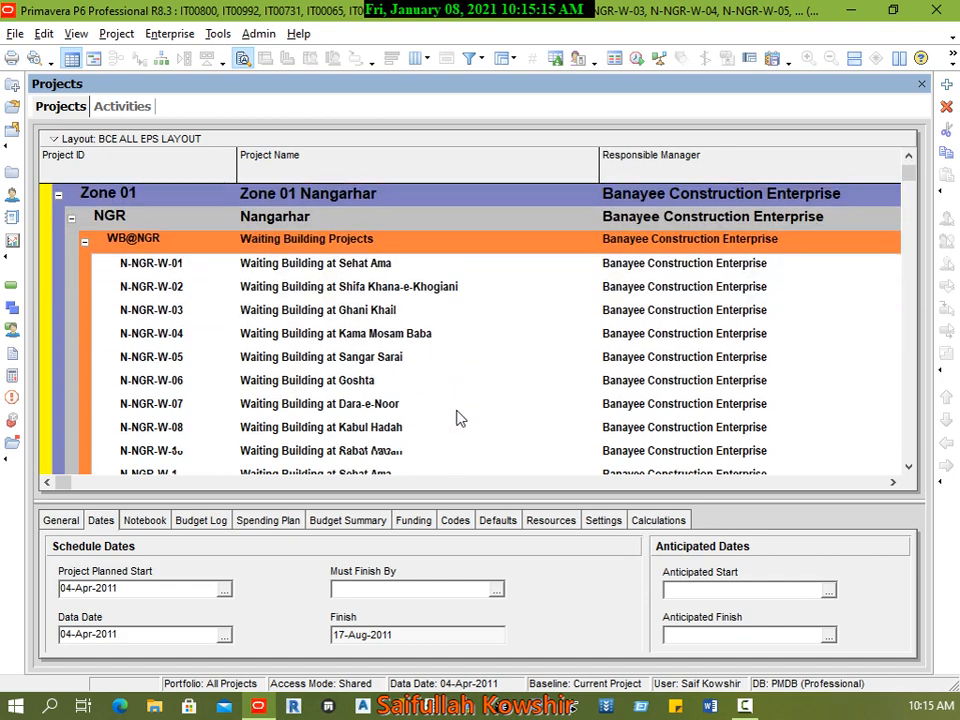
scroll(458, 418, "down", 2)
left_click_drag(911, 182, 926, 472)
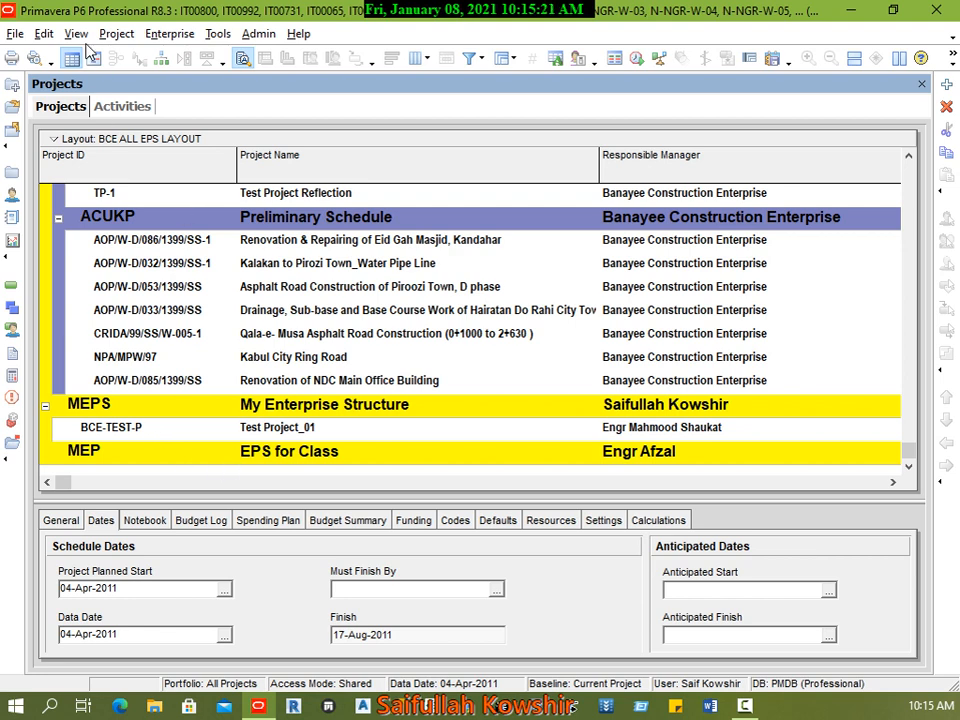
Step: Close all open projects and apply the All Projects portfolio
left_click(15, 35)
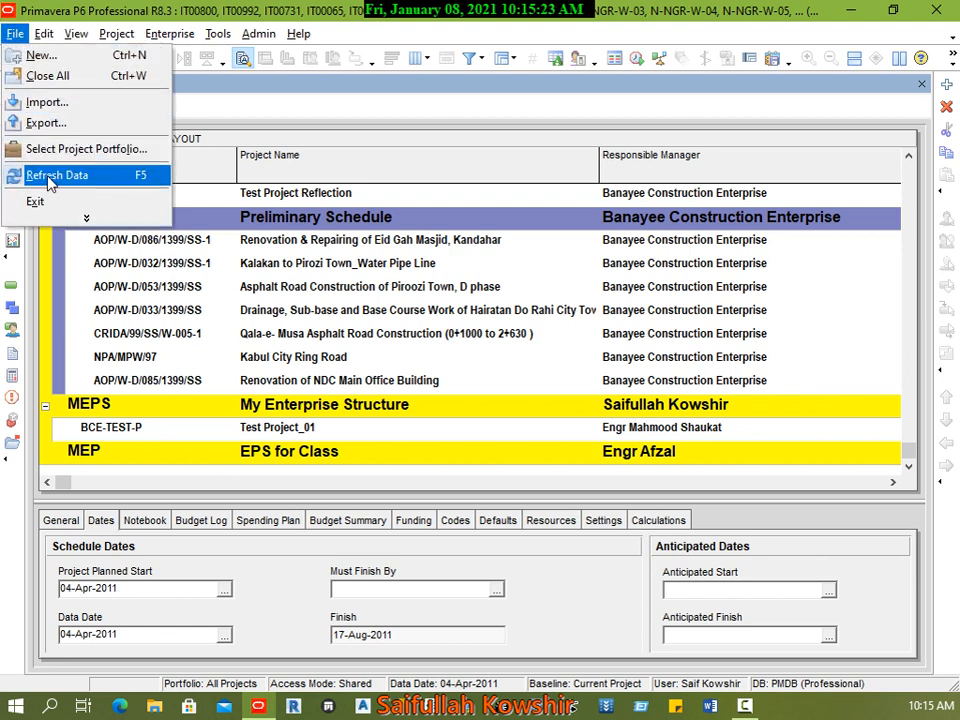
left_click(60, 72)
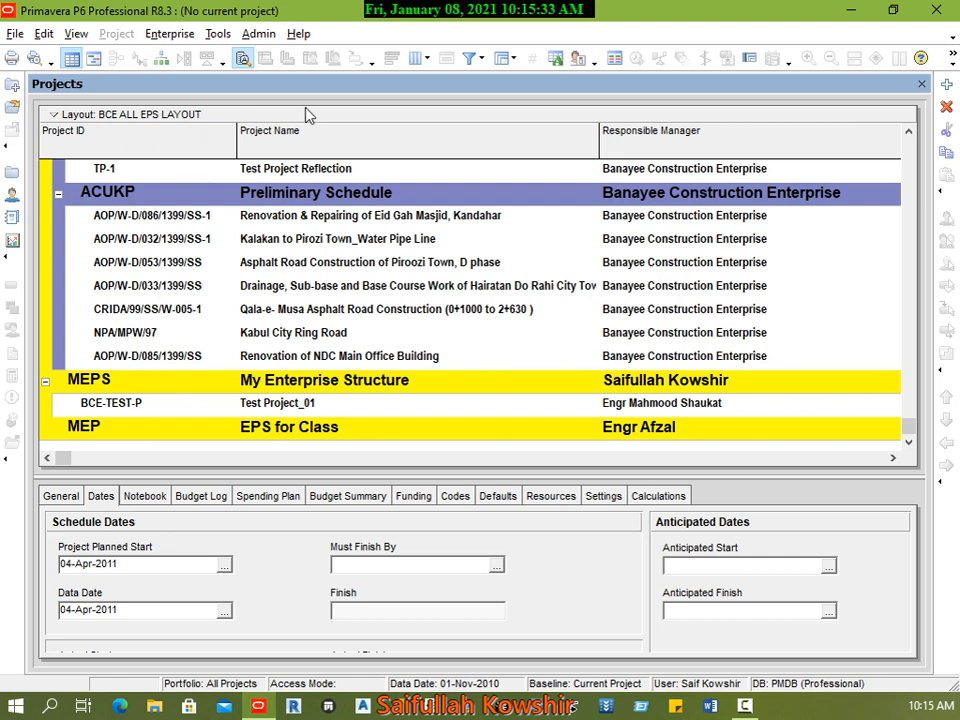
left_click(15, 33)
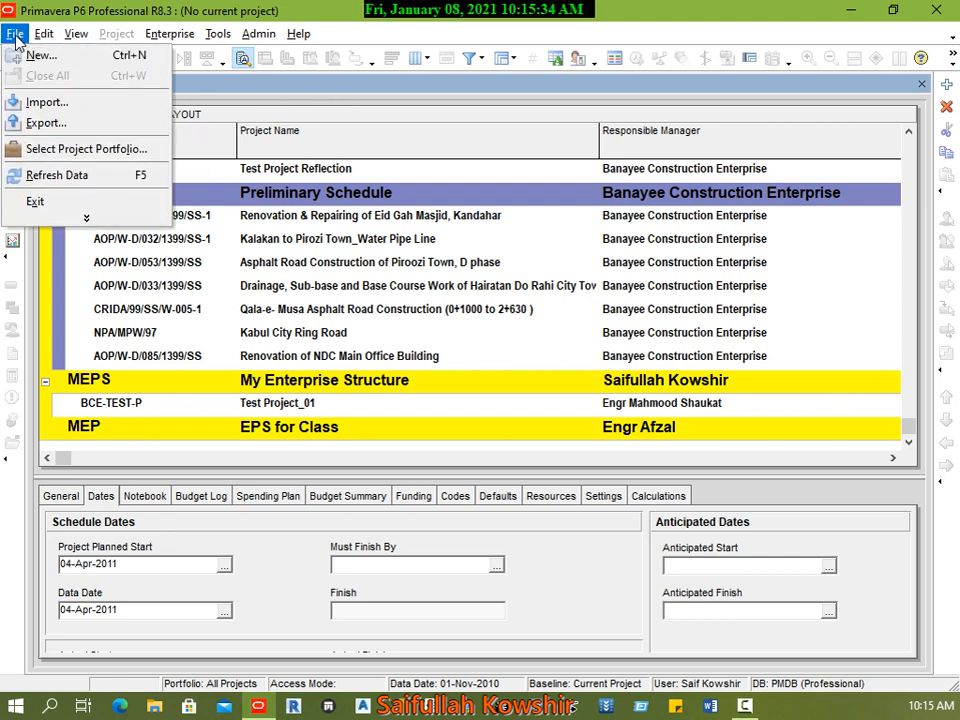
left_click(60, 148)
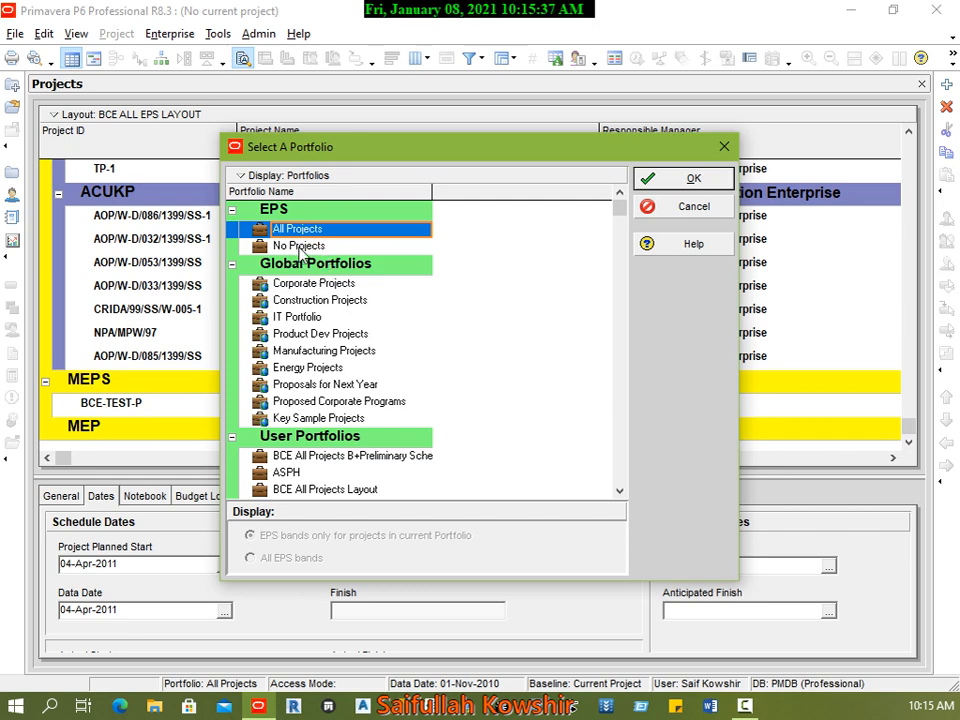
left_click(690, 180)
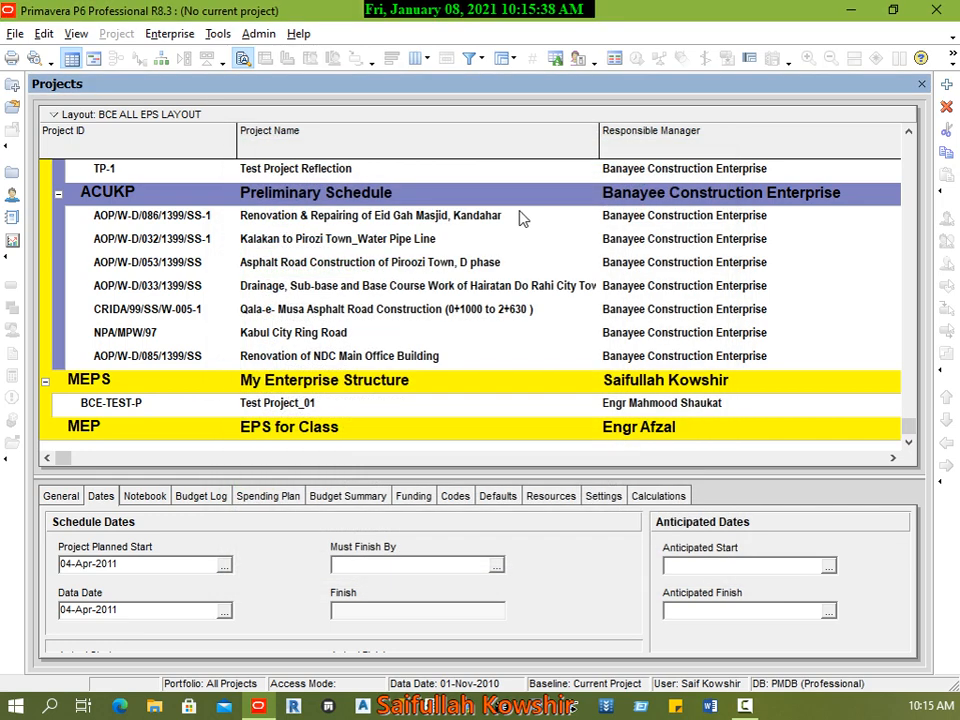
Step: Reopen the Enterprise Project Structure and select the LOB 1-1 element under BCEP
left_click(165, 37)
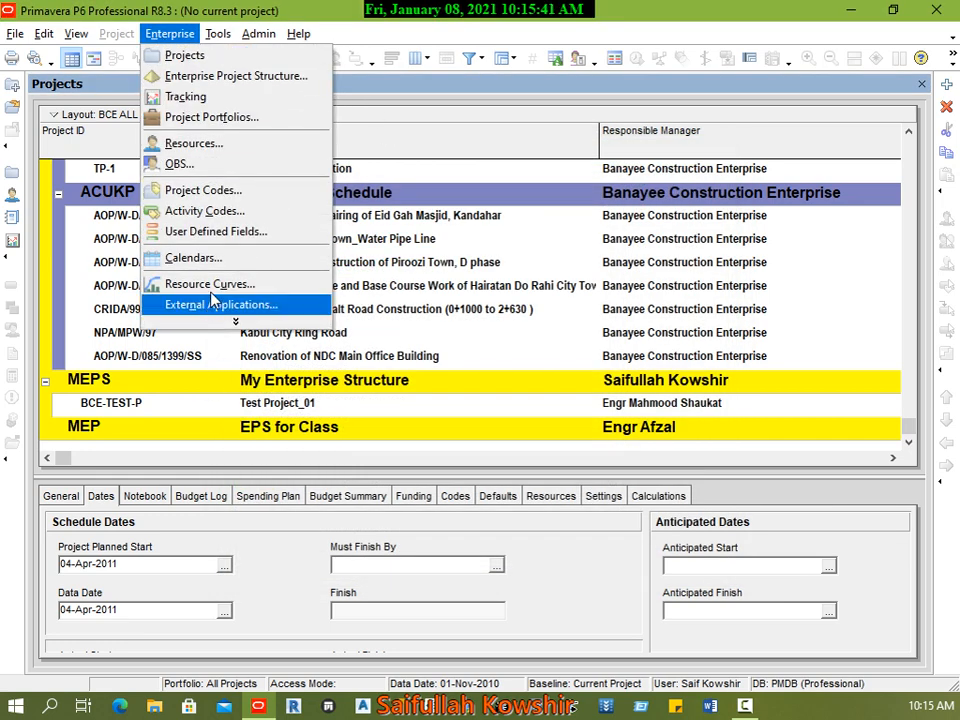
left_click(155, 76)
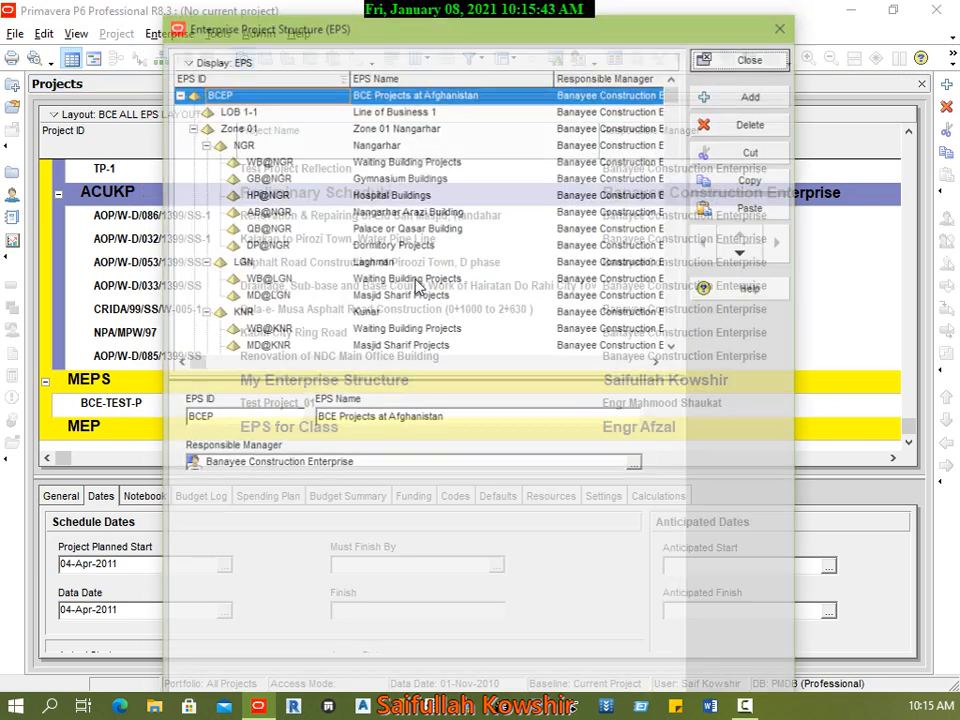
left_click(312, 345)
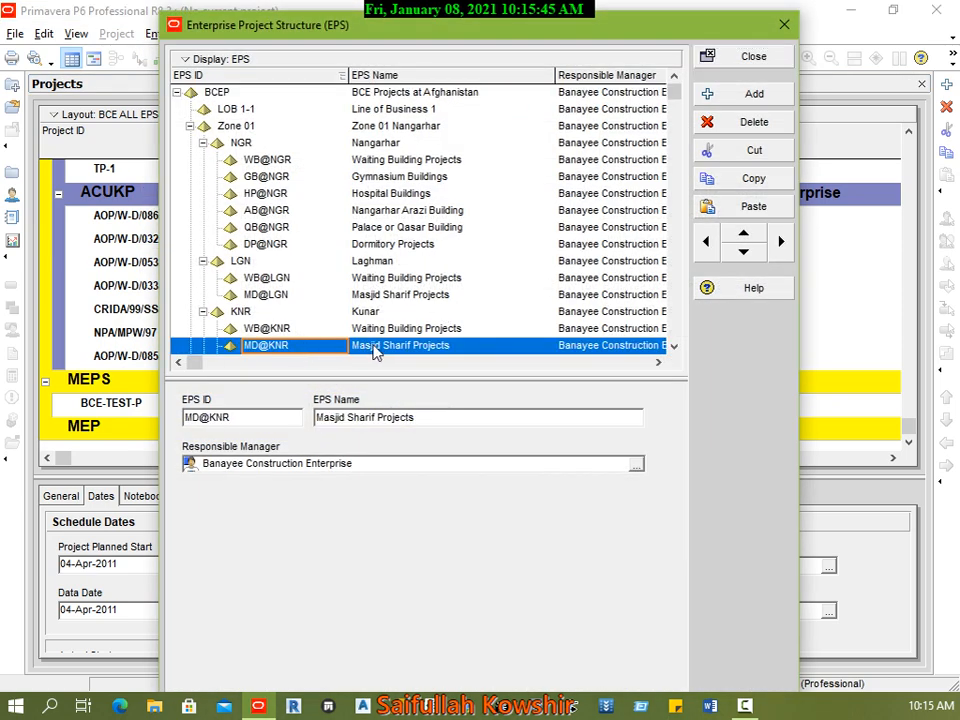
scroll(347, 295, "down", 3)
scroll(347, 295, "up", 3)
left_click(242, 110)
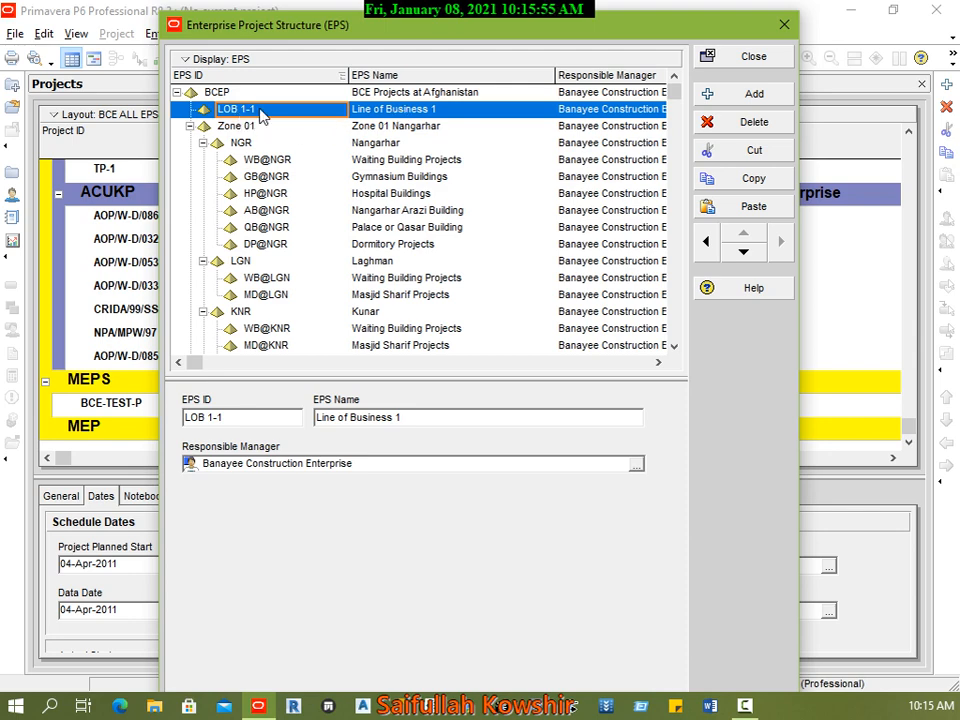
Step: Examine the EPS list down to the MEP element, select the original LOB 1 under IT, and return to LOB 1-1 for comparison
scroll(324, 324, "down", 6)
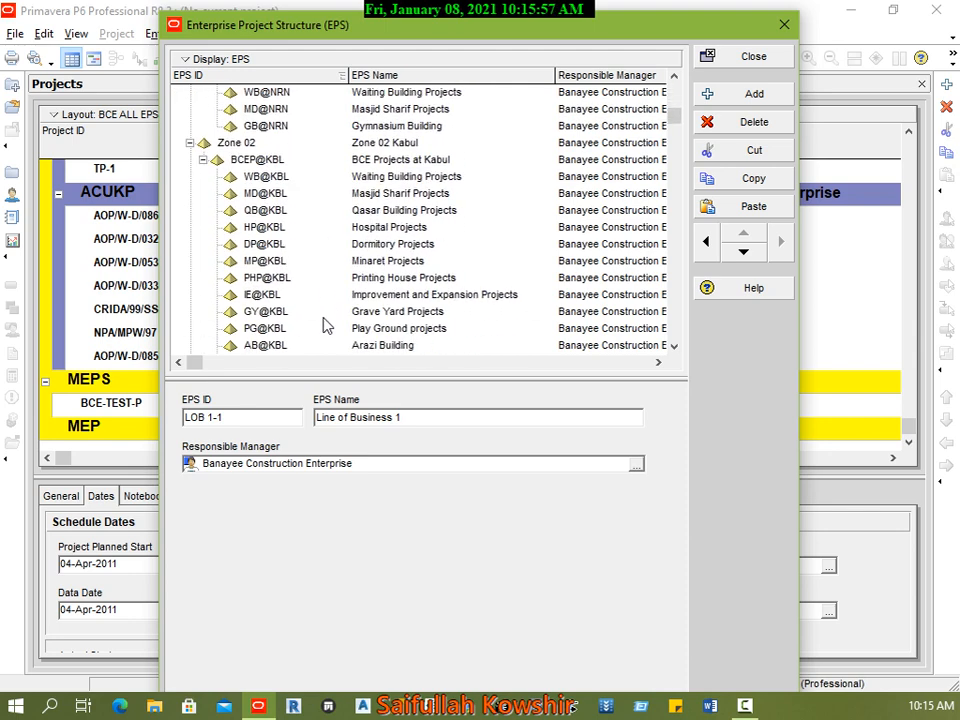
scroll(324, 324, "down", 10)
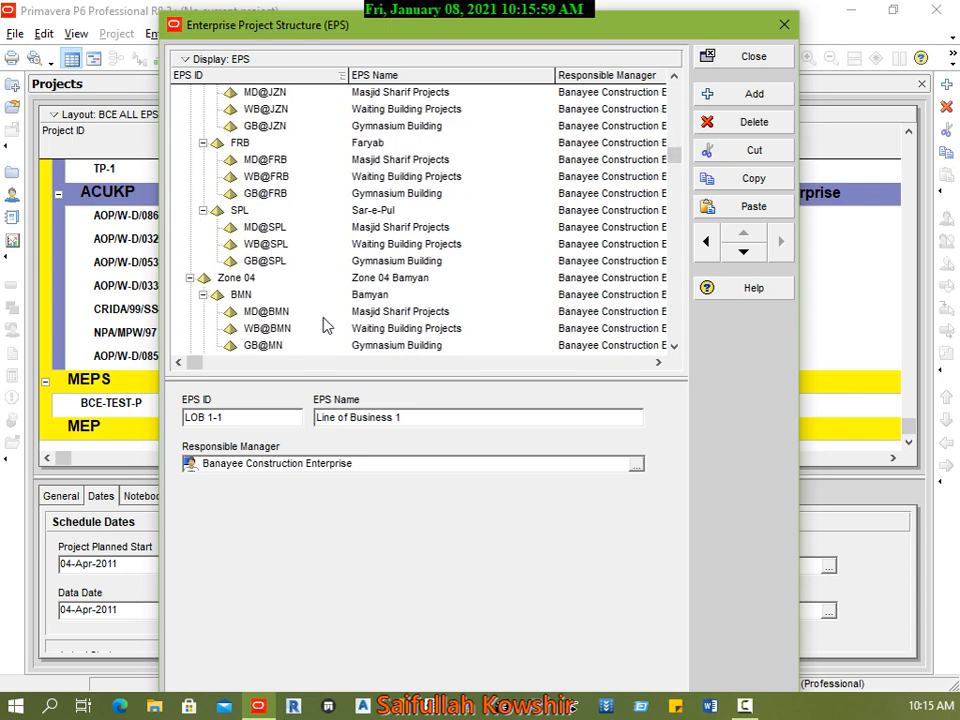
scroll(324, 324, "down", 4)
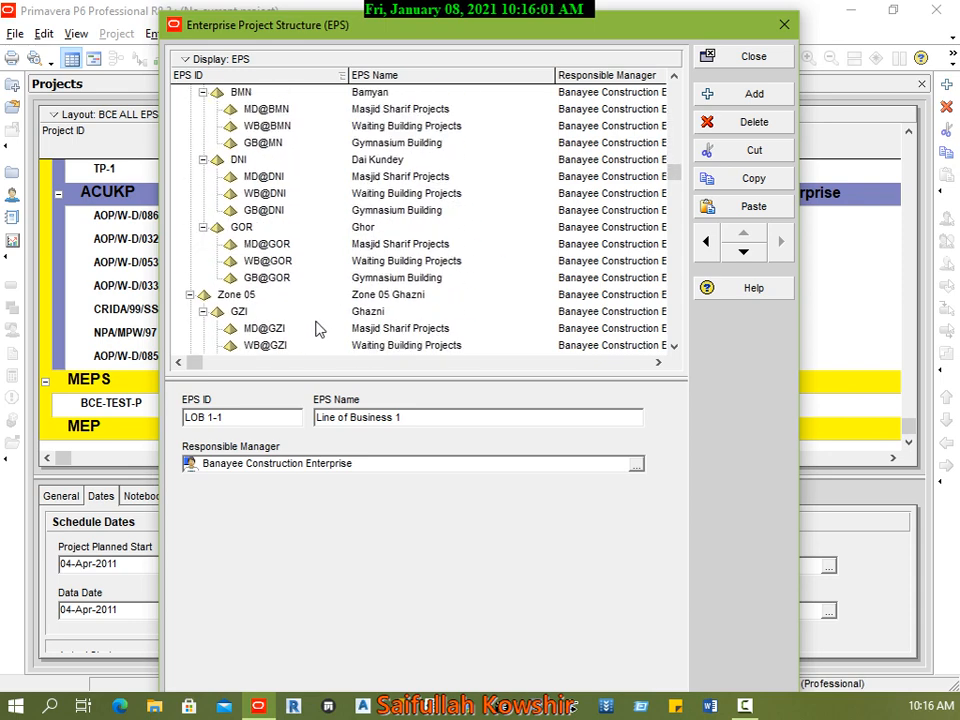
scroll(318, 330, "down", 11)
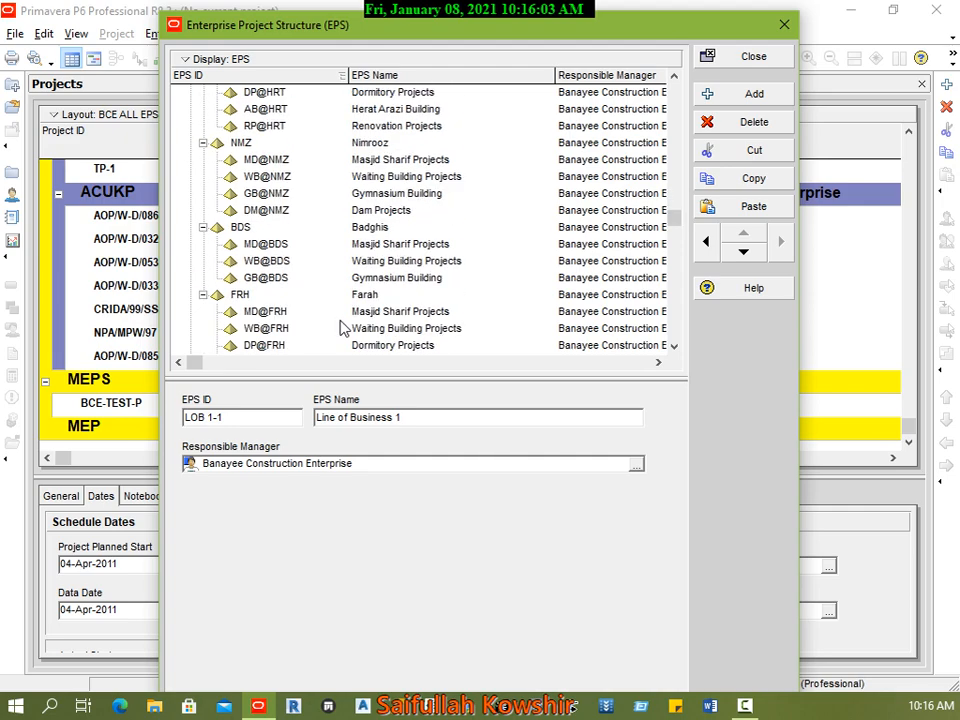
scroll(340, 328, "down", 16)
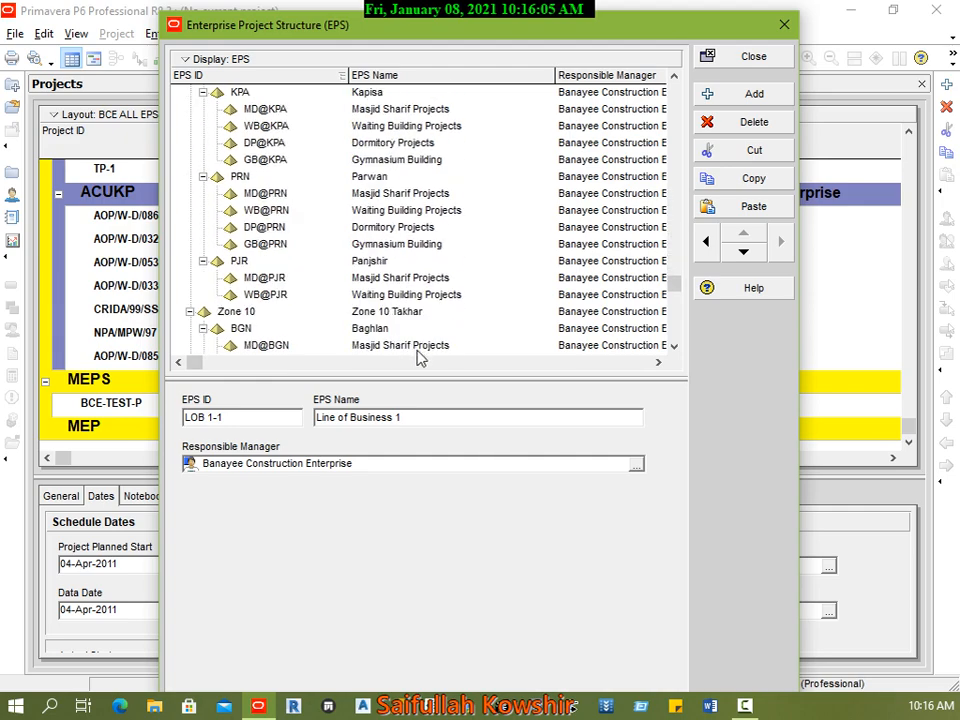
scroll(420, 358, "down", 4)
left_click_drag(672, 300, 677, 334)
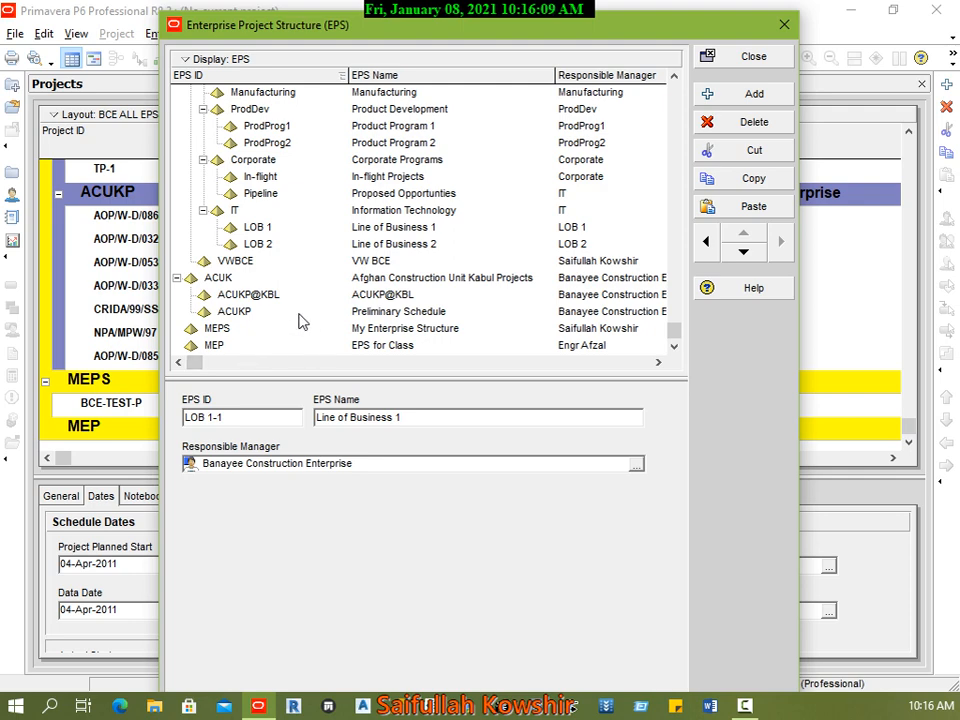
left_click(266, 229)
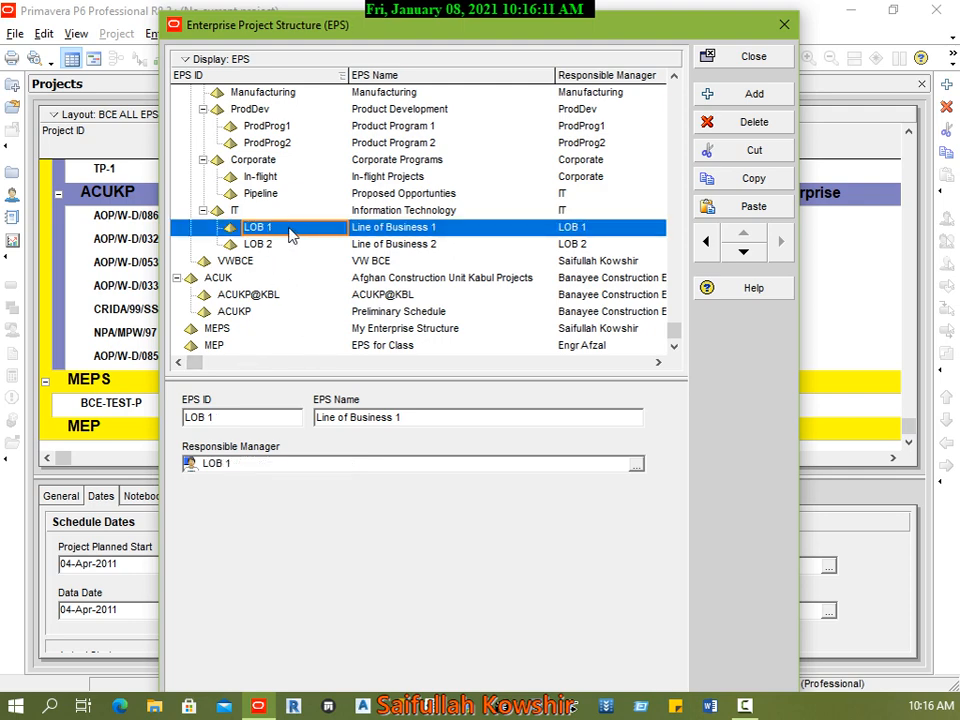
scroll(300, 232, "up", 3)
left_click_drag(675, 306, 672, 90)
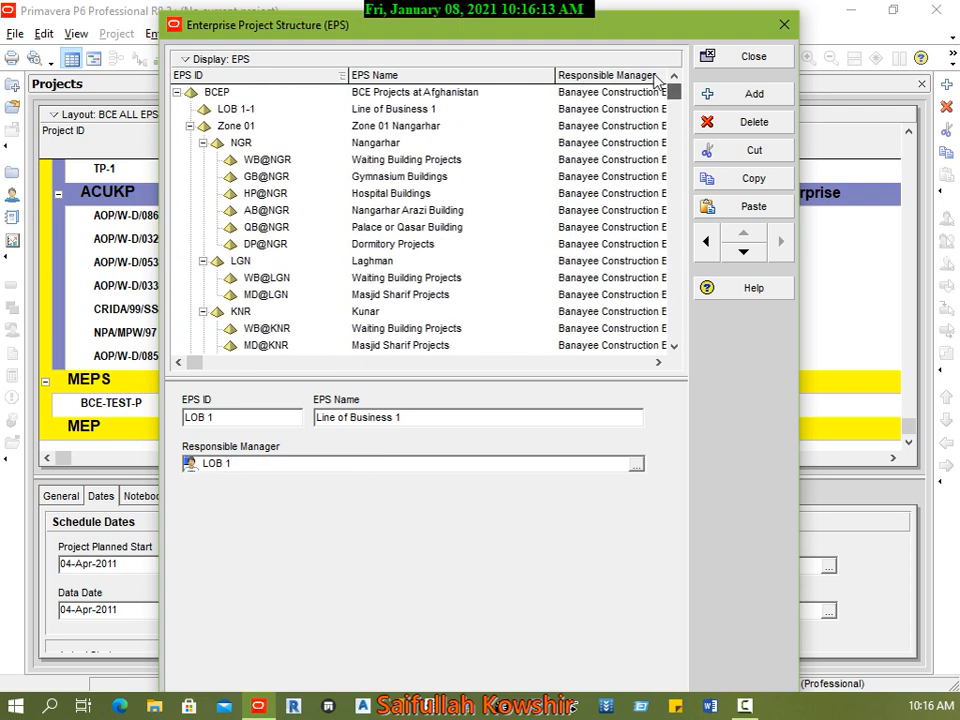
Step: Move the LOB 1-1 element from BCEP to the MEP element (EPS for Class) by cutting and pasting it, and close the EPS window
left_click(250, 108)
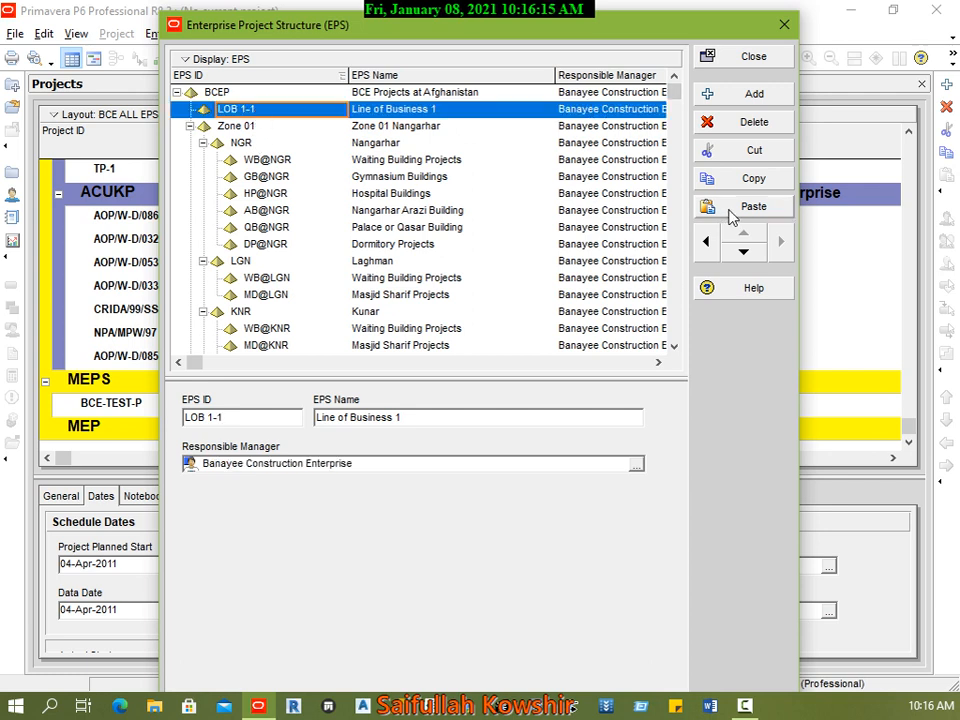
left_click(754, 150)
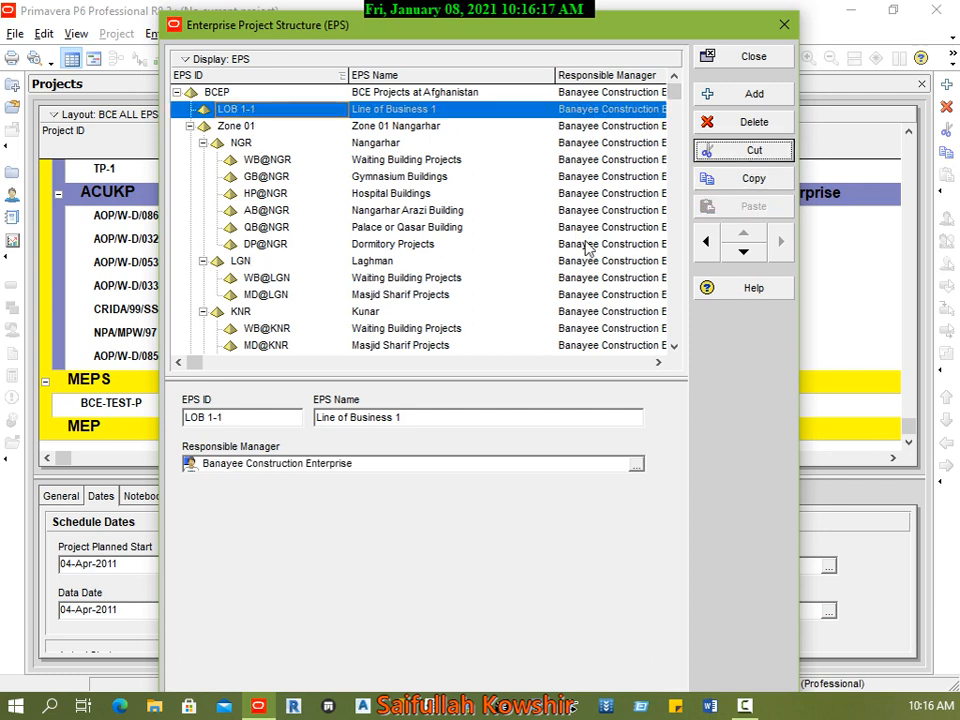
left_click(673, 346)
left_click(673, 346)
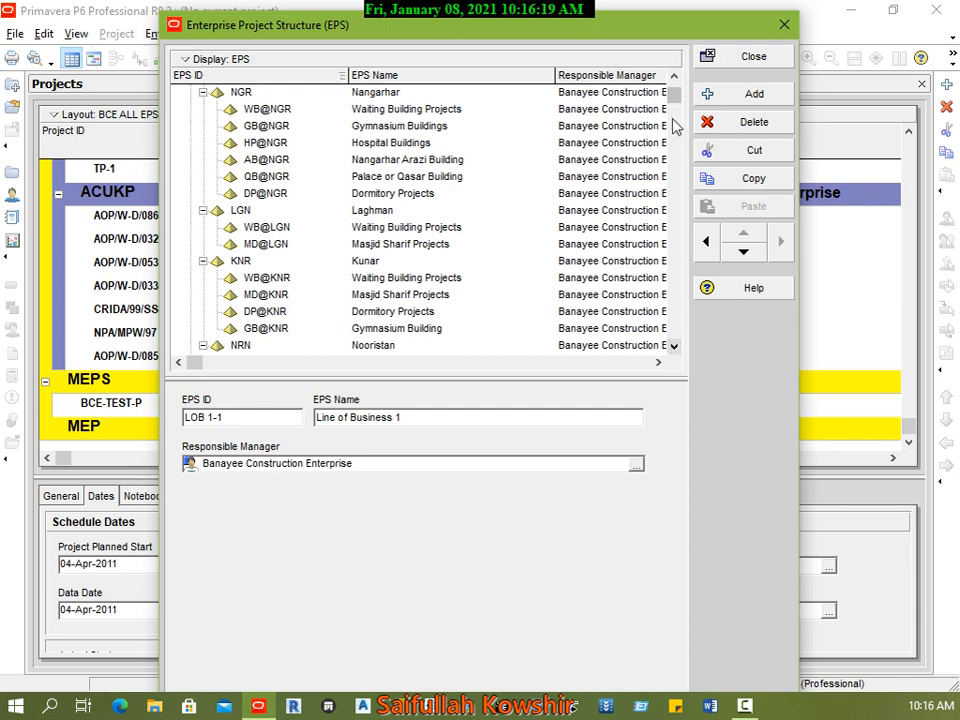
left_click_drag(675, 97, 684, 346)
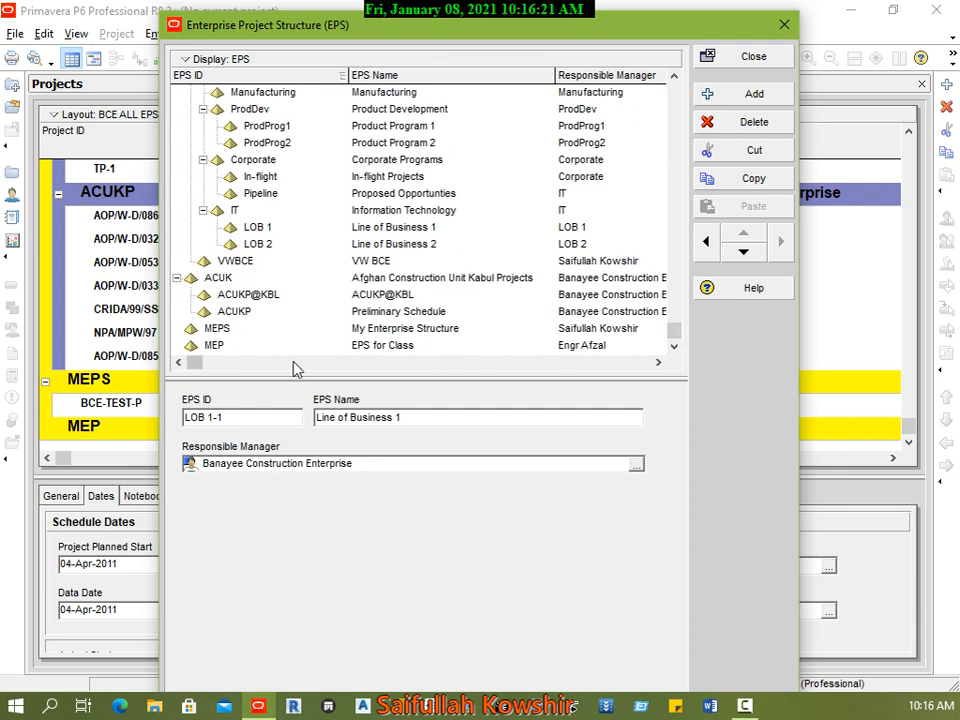
left_click(396, 346)
right_click(396, 346)
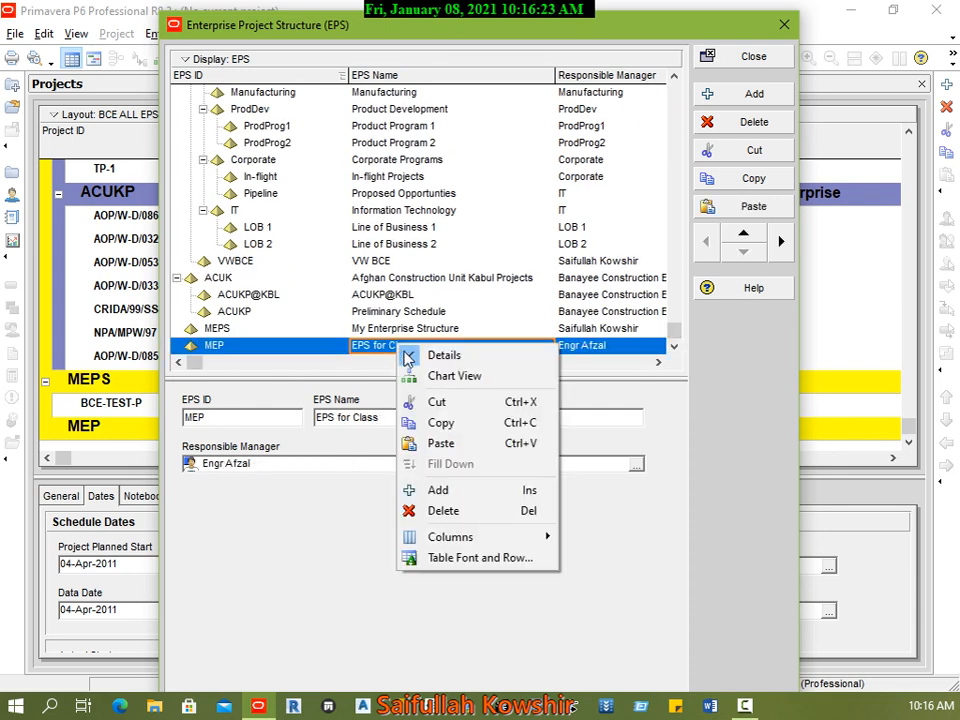
left_click(333, 340)
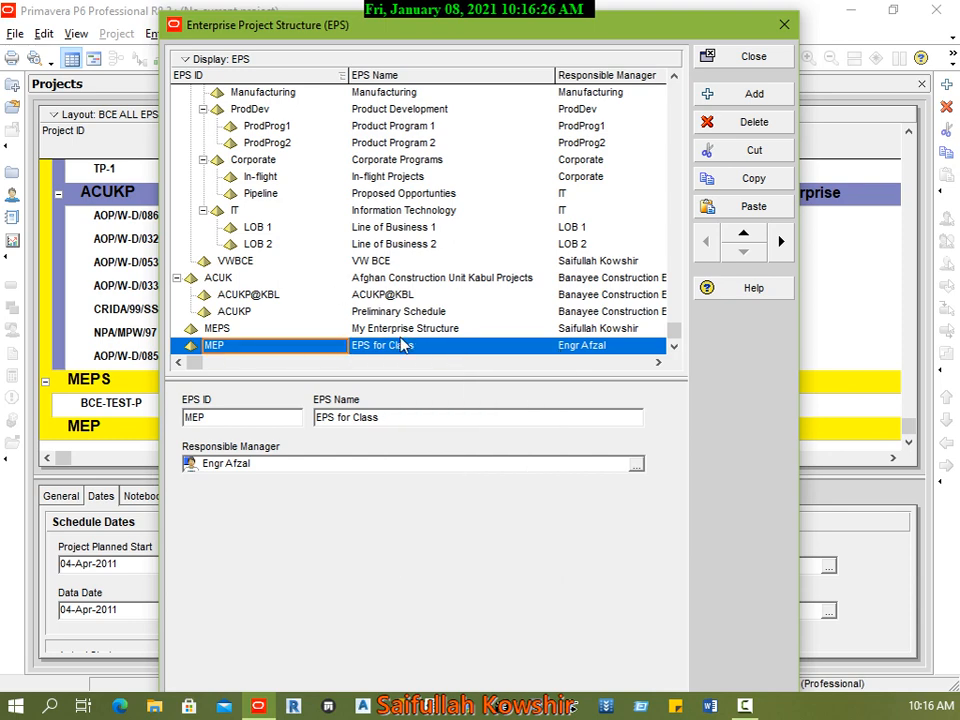
left_click(758, 206)
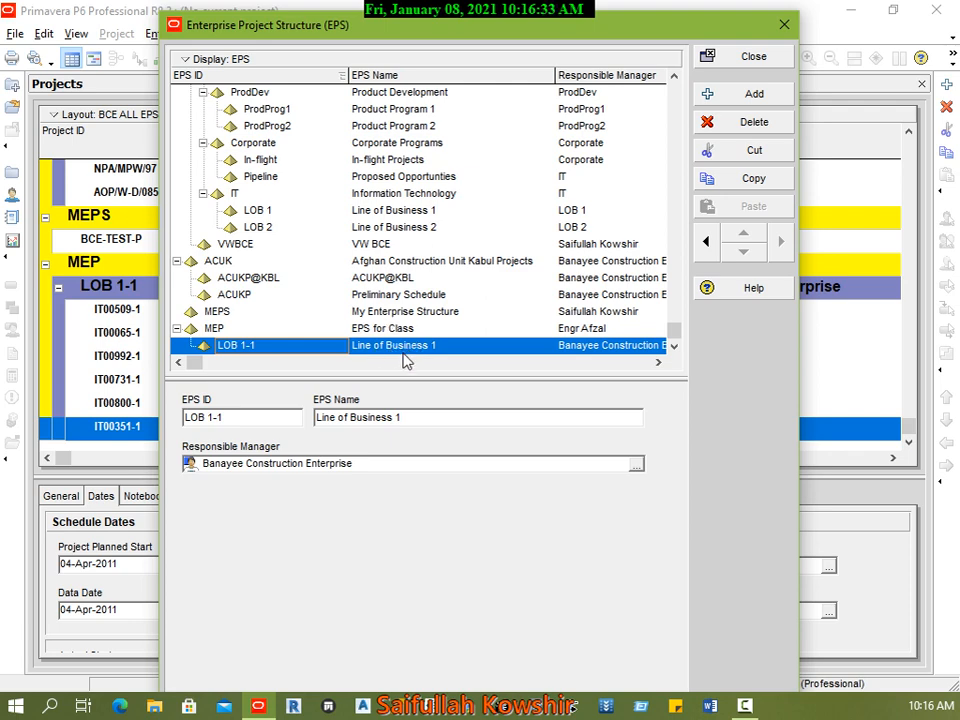
left_click(764, 60)
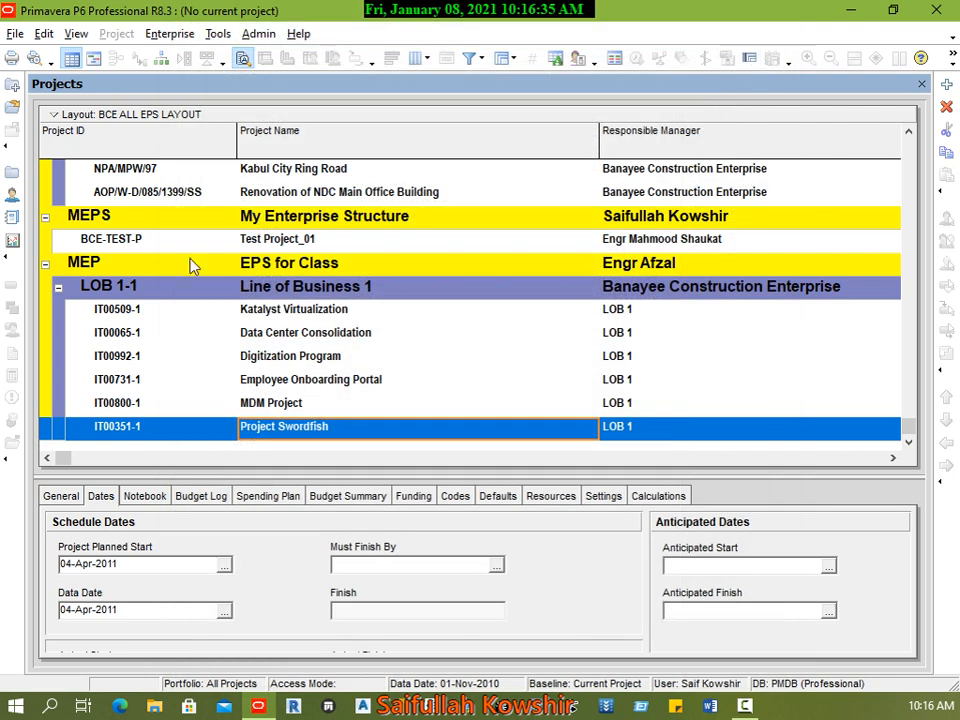
Step: Check the MEPS and MEP bands in the project list, including the projects under LOB 1-1
left_click(226, 248)
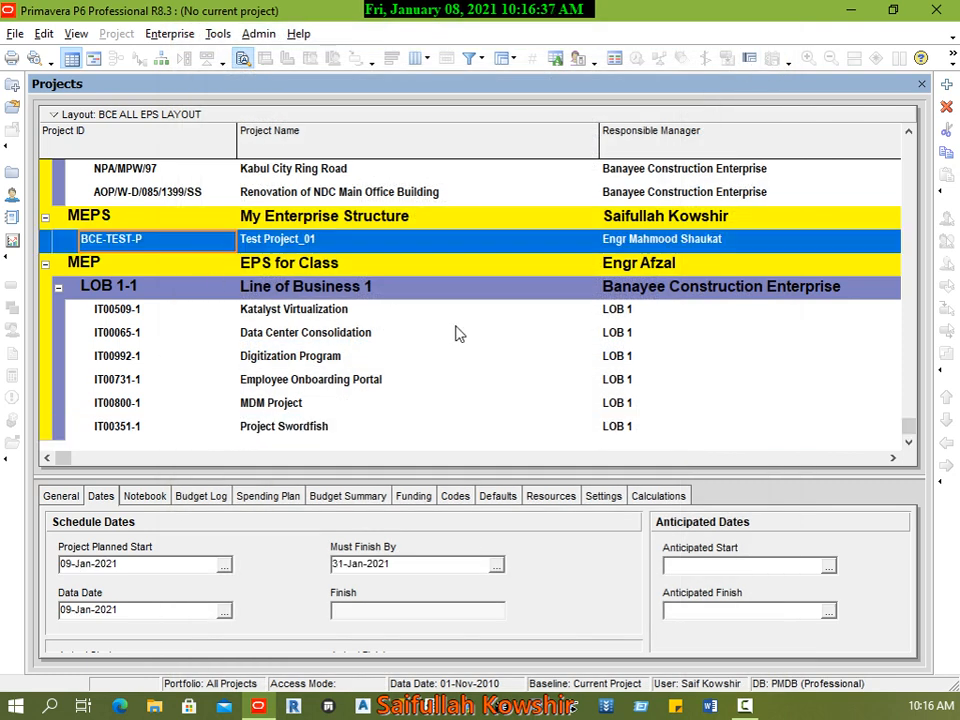
scroll(422, 307, "up", 1)
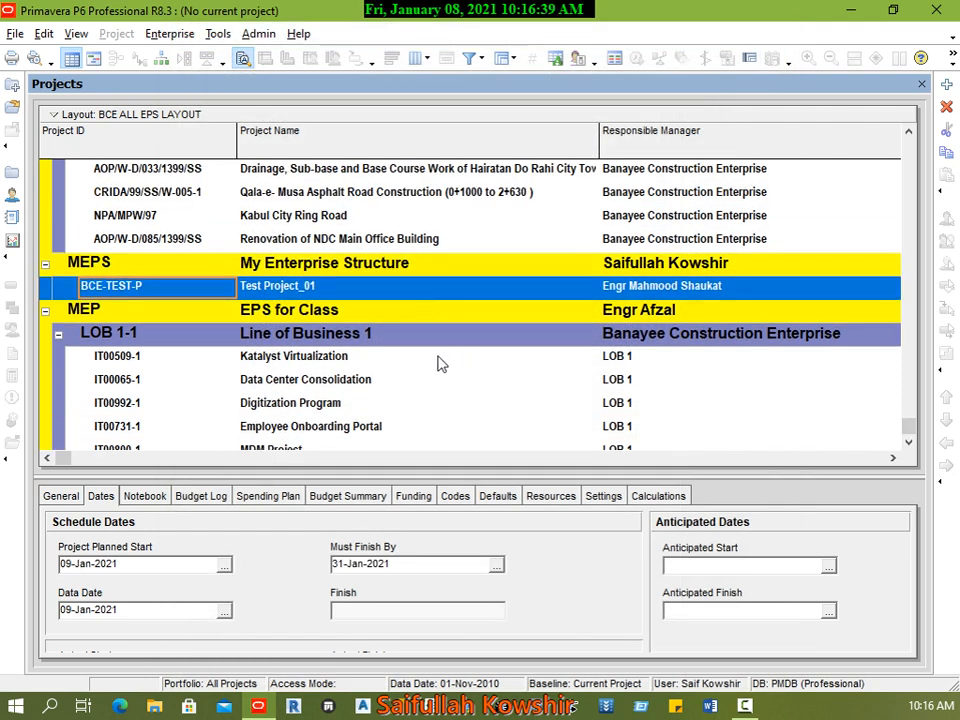
left_click(305, 313)
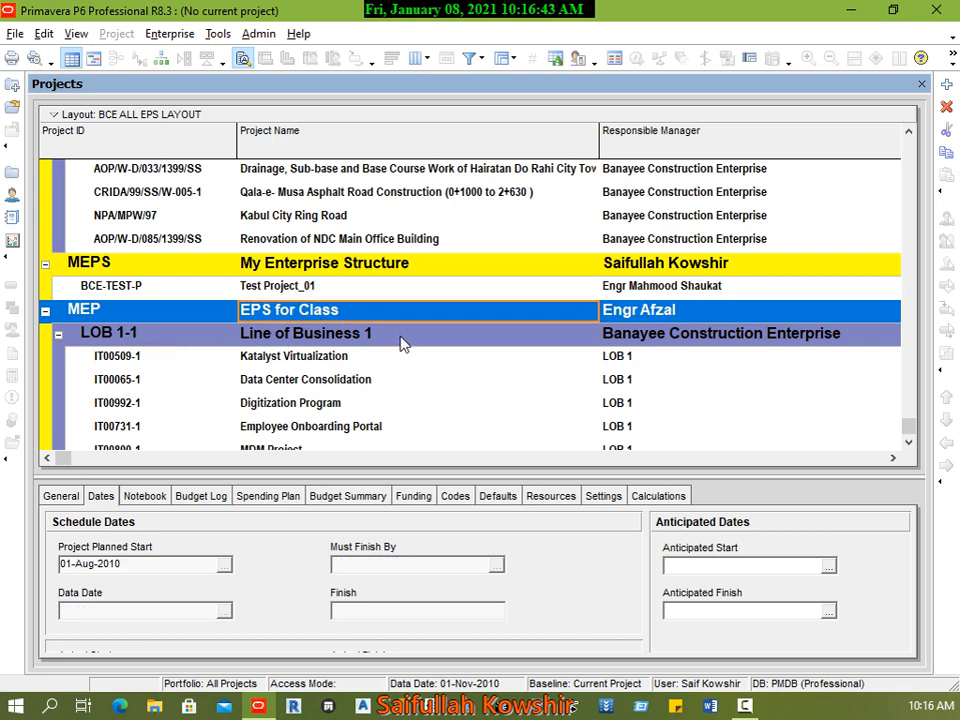
Step: Delete the LOB 1-1 element under MEP together with its projects in the Enterprise Project Structure, and close it
left_click(170, 34)
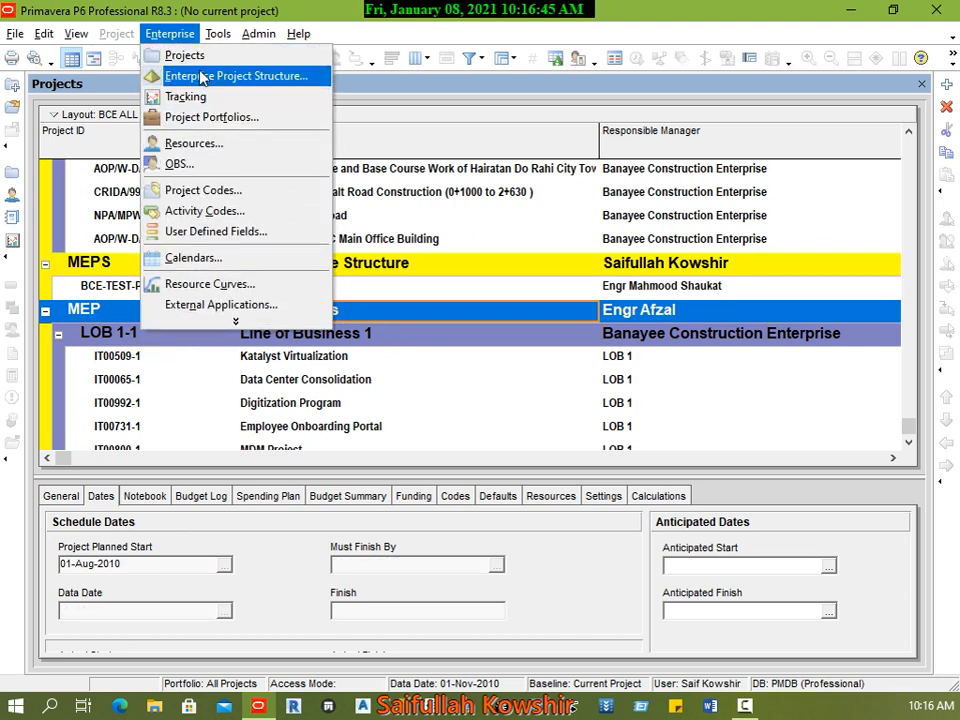
left_click(176, 75)
left_click(371, 346)
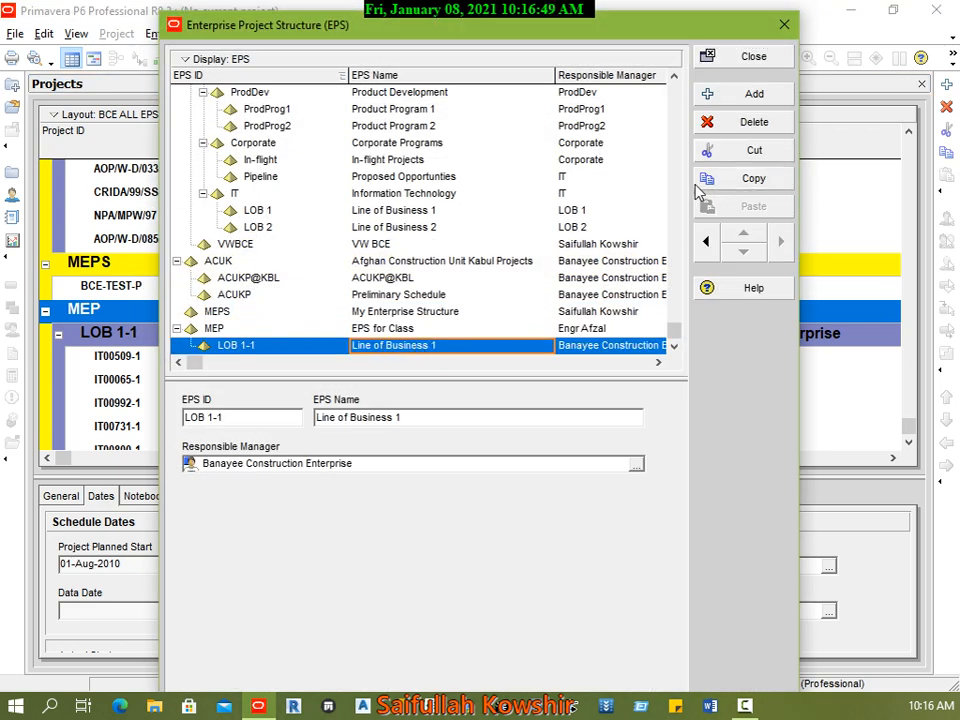
left_click(748, 124)
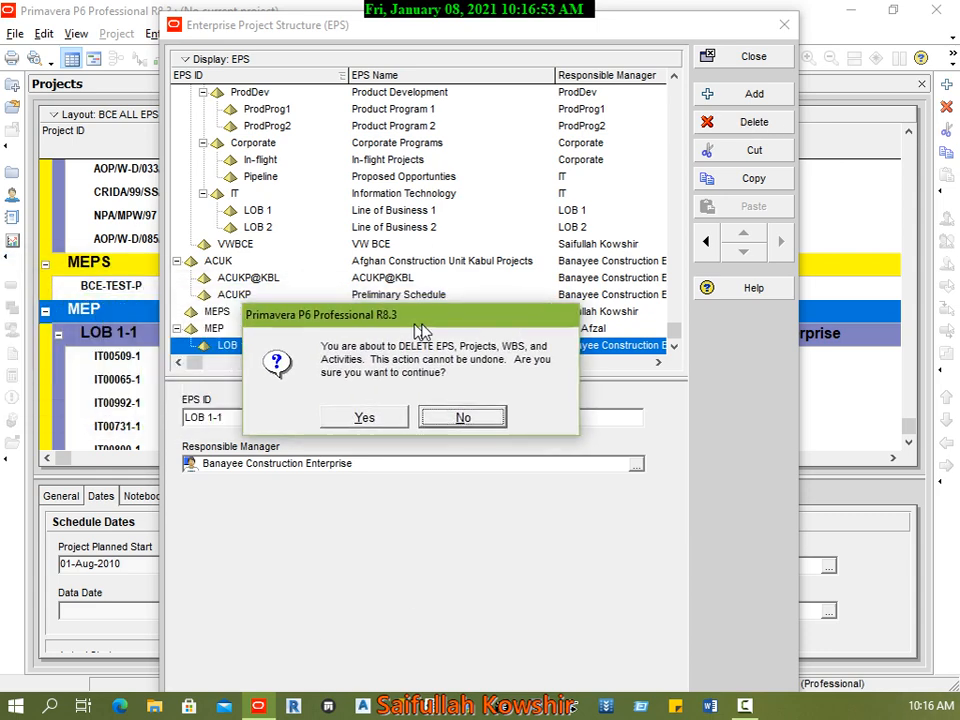
left_click_drag(414, 326, 430, 60)
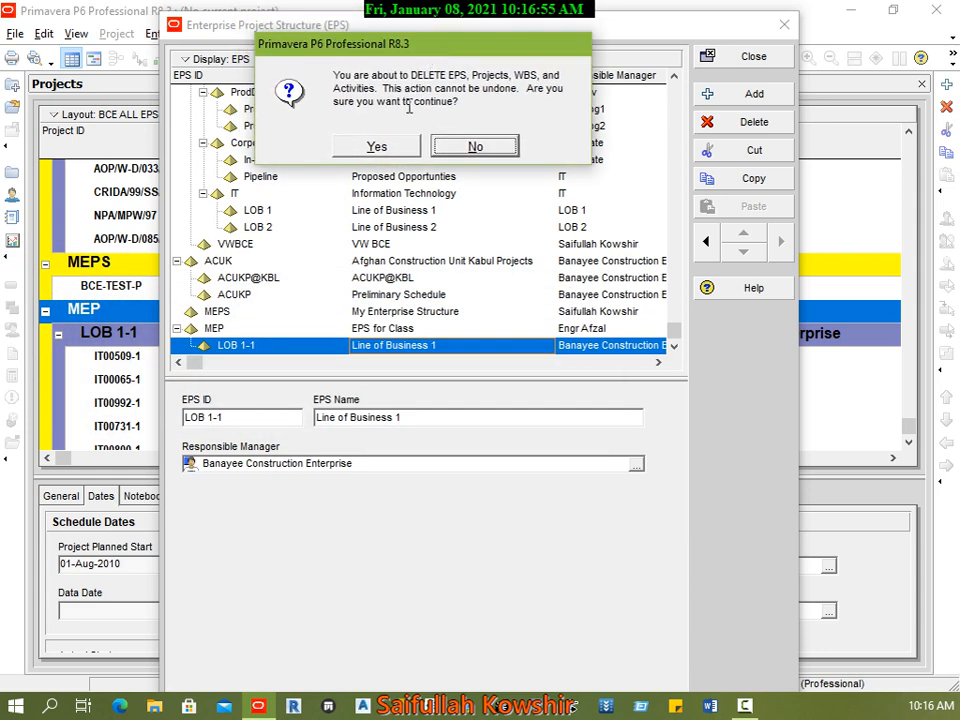
left_click_drag(478, 46, 476, 78)
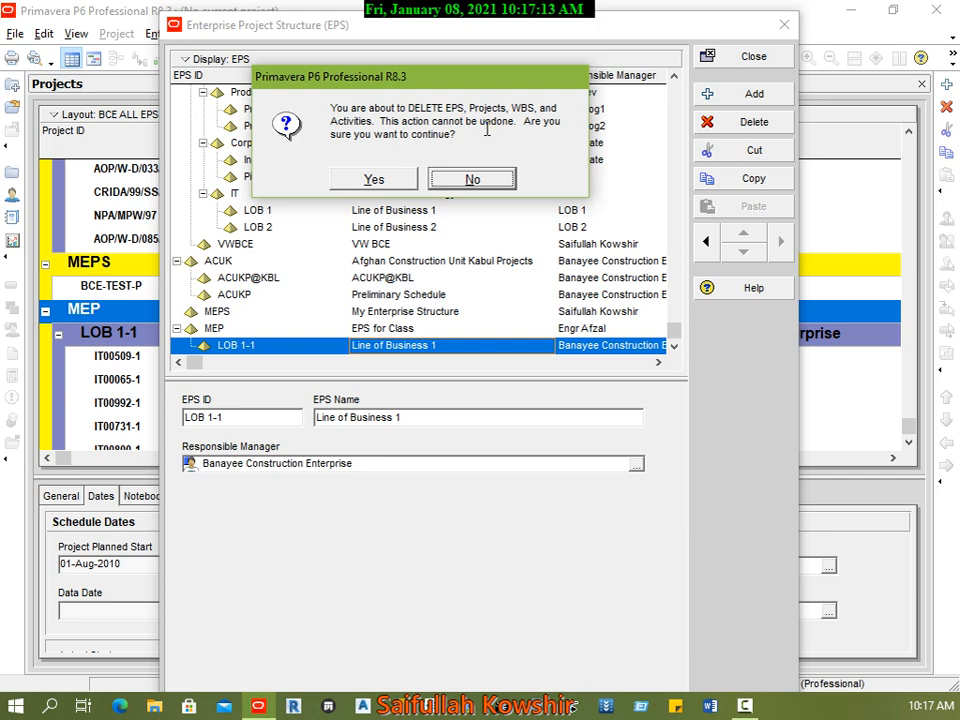
left_click(374, 179)
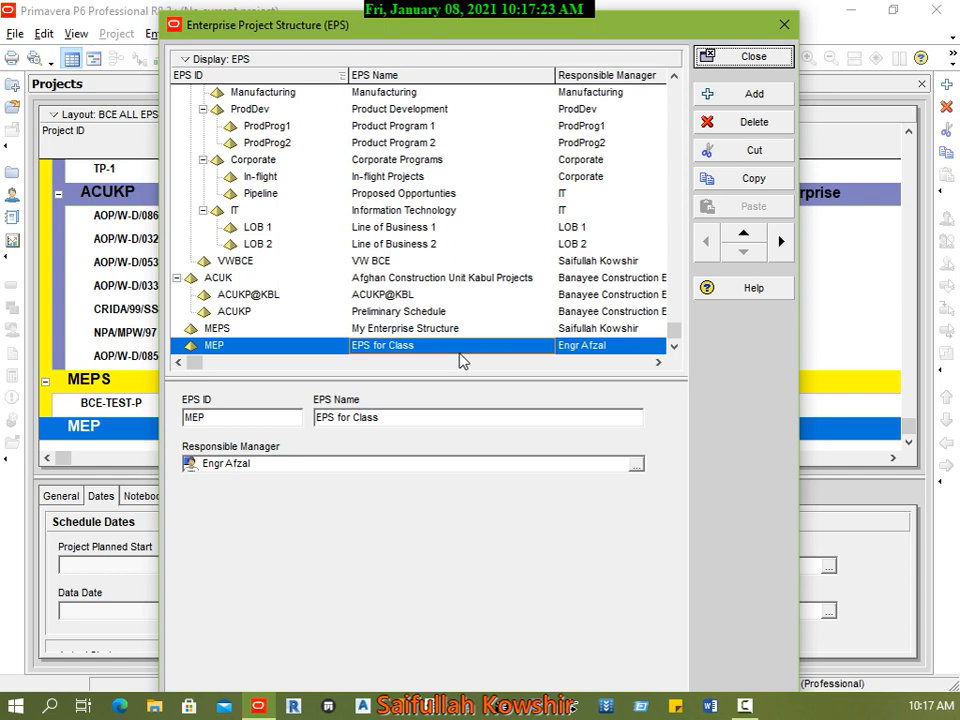
left_click(737, 57)
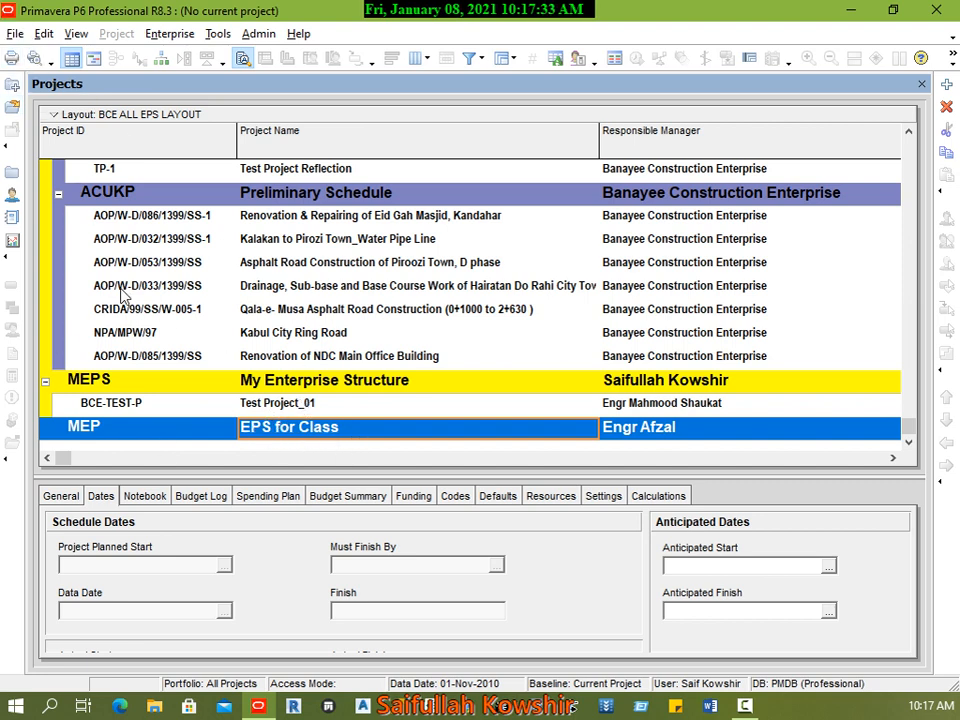
Step: Examine the MEP element in the project list and in the Enterprise Project Structure after the deletion
left_click(270, 410)
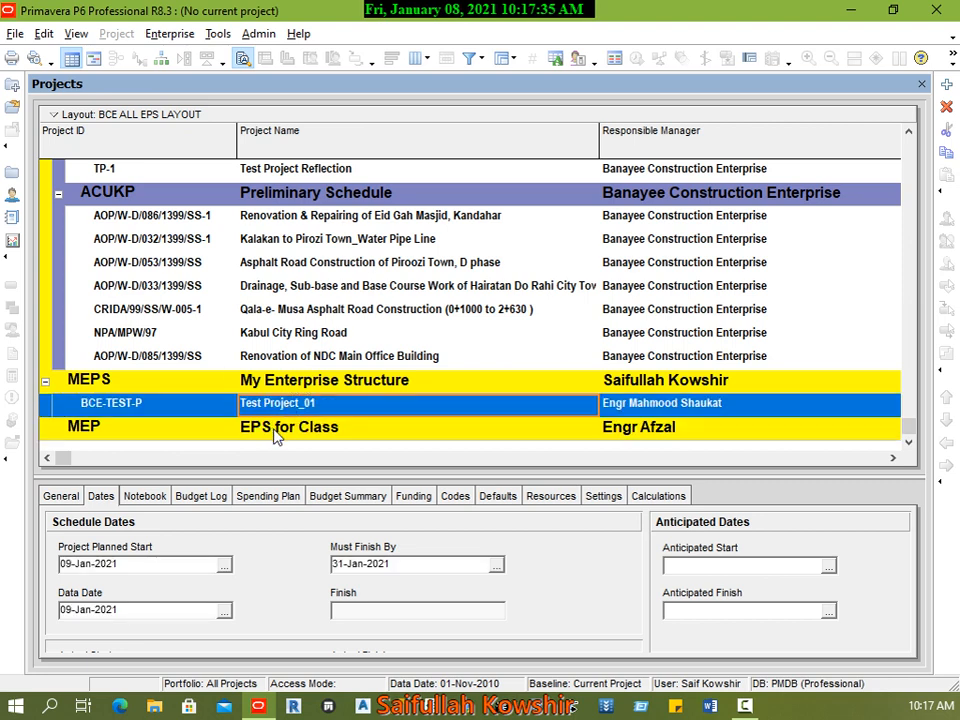
left_click(421, 433)
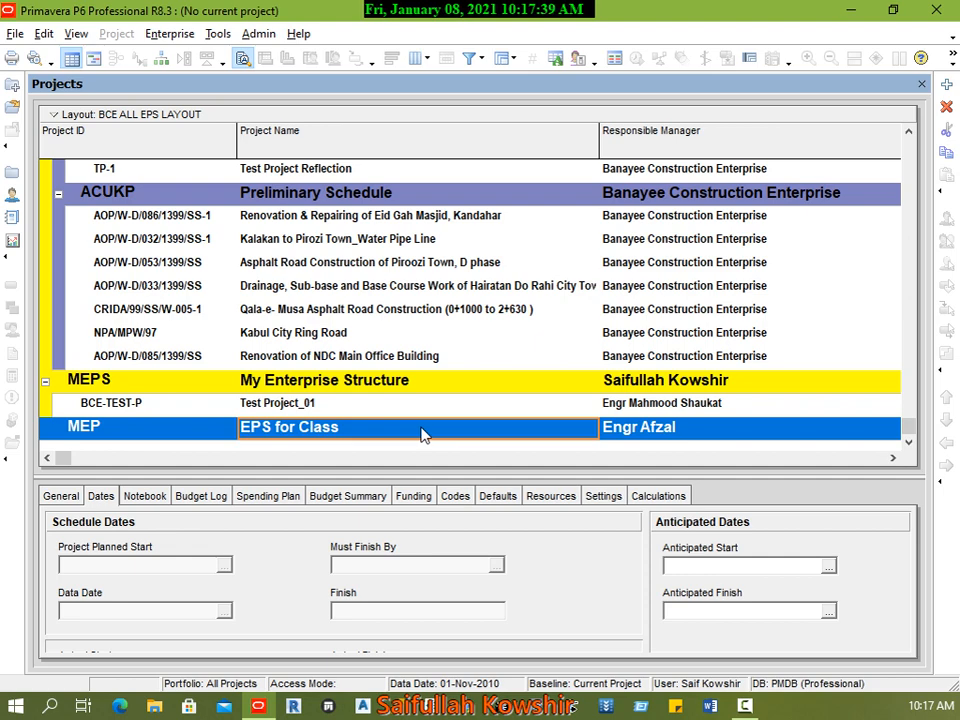
left_click(170, 34)
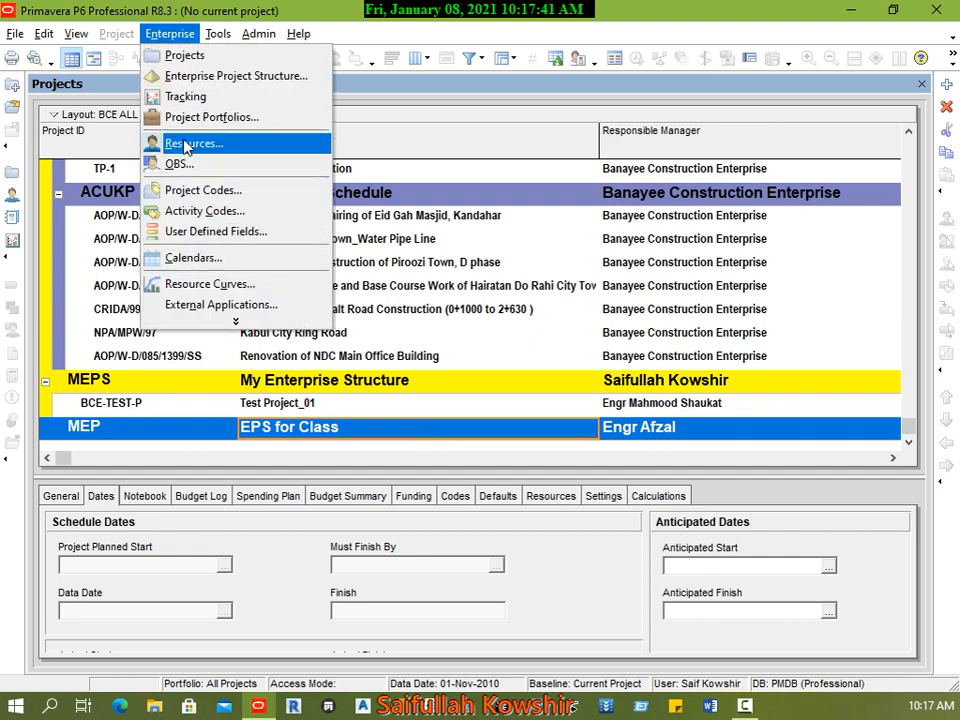
left_click(170, 76)
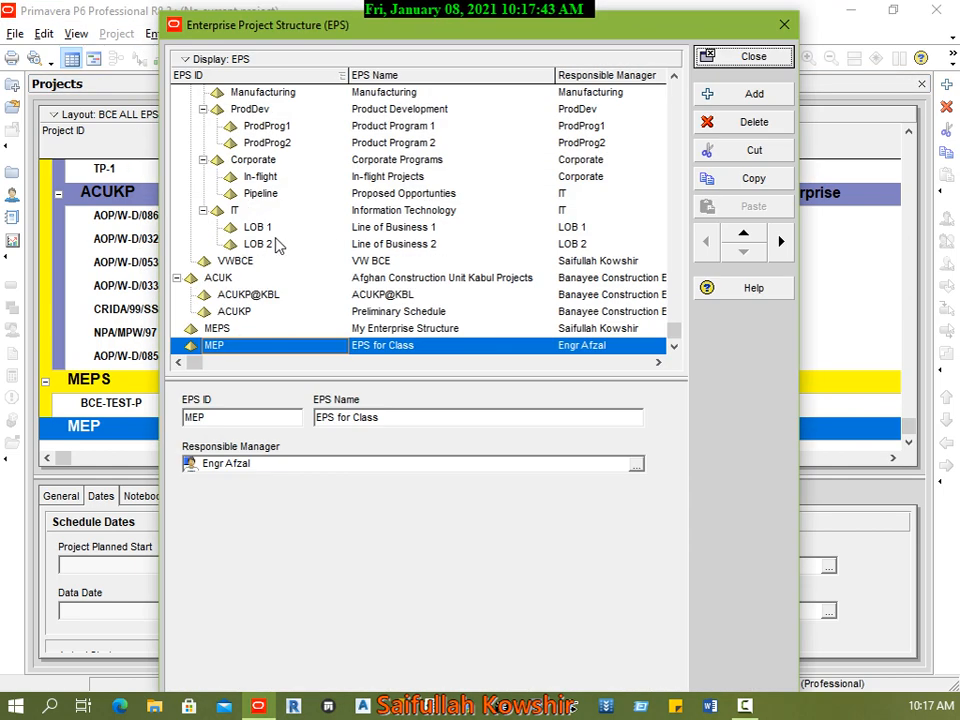
left_click(770, 56)
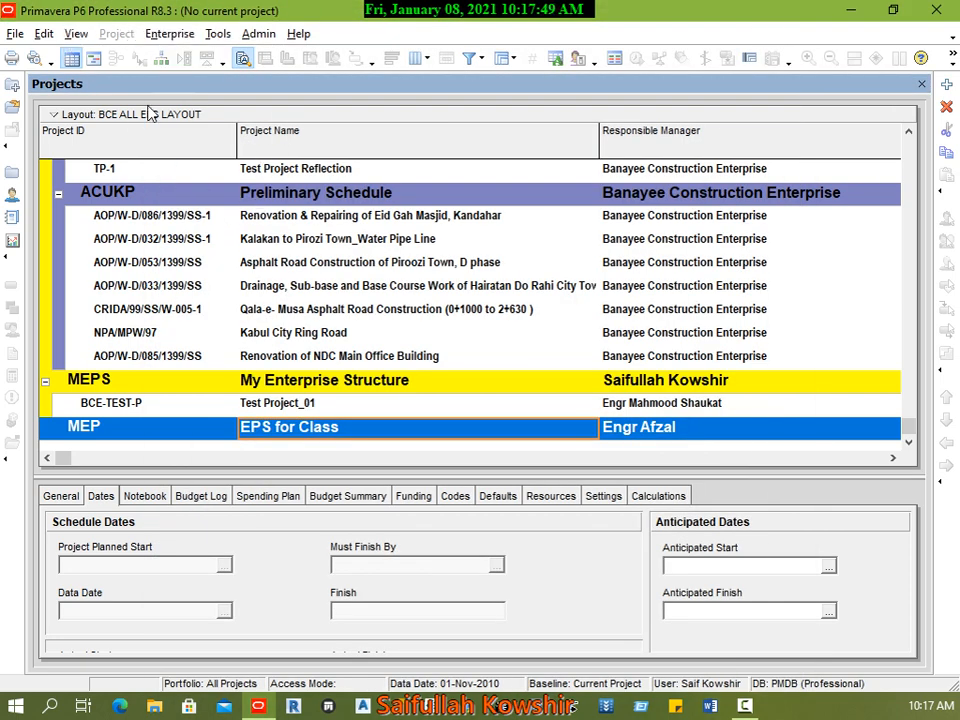
left_click(162, 412)
left_click(287, 432)
left_click(948, 87)
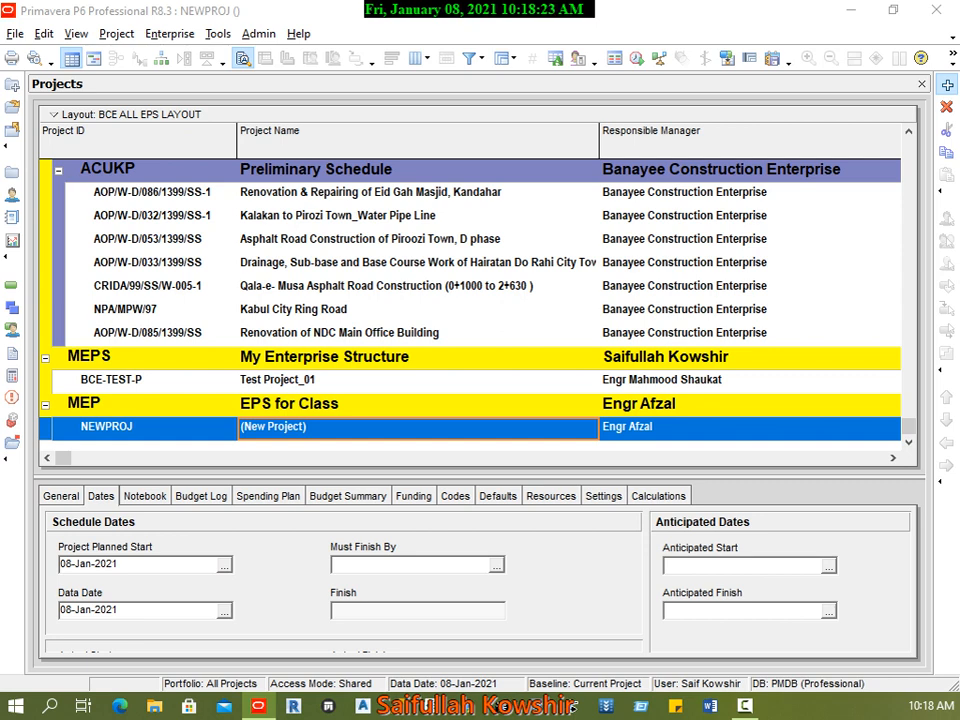
left_click_drag(0, 172, 561, 42)
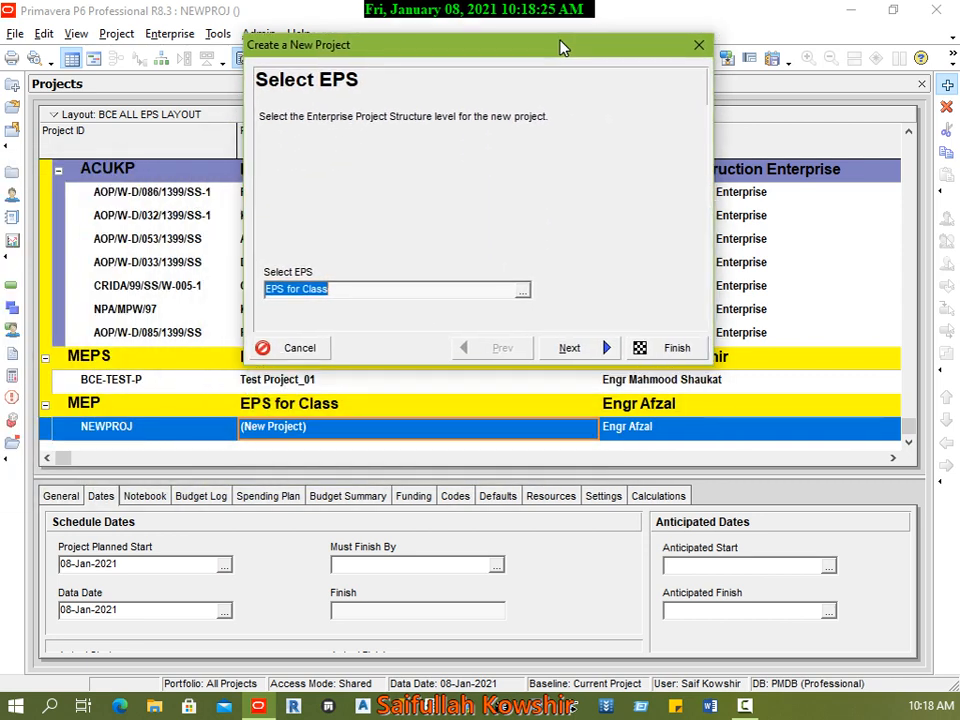
left_click_drag(345, 45, 339, 43)
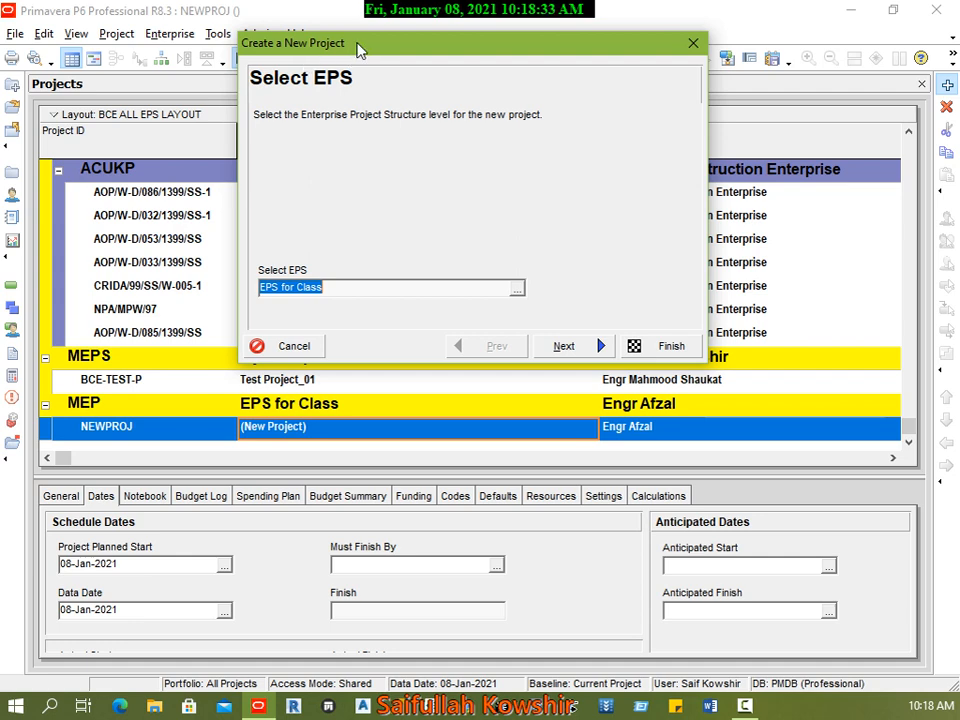
left_click(315, 345)
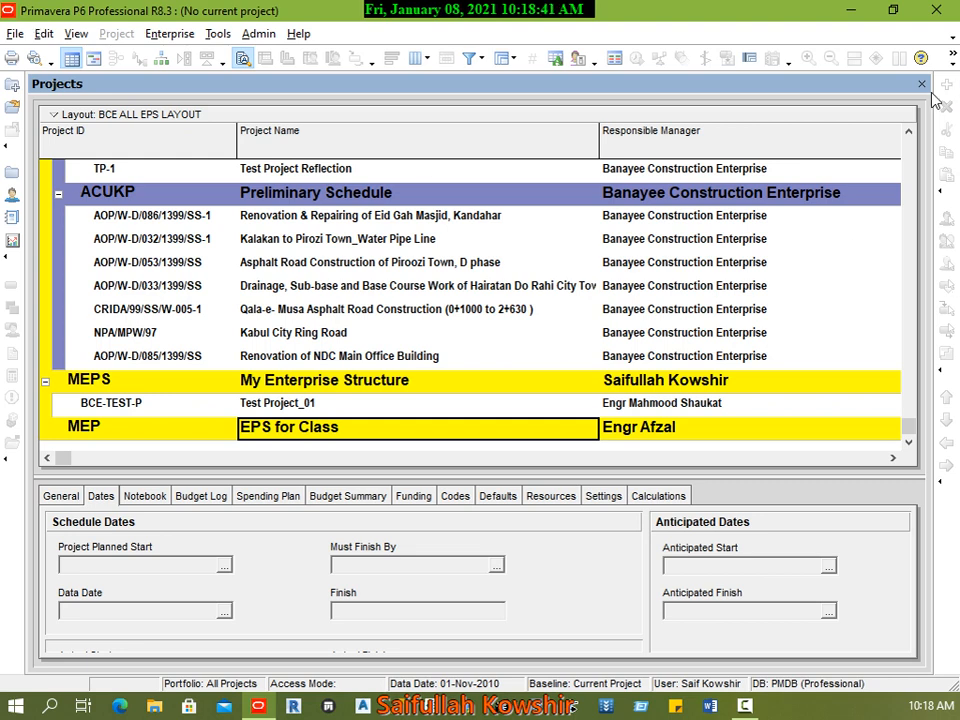
Step: Select the MEP element (EPS for Class) in the project list and start creating a new project
left_click(230, 408)
left_click(229, 430)
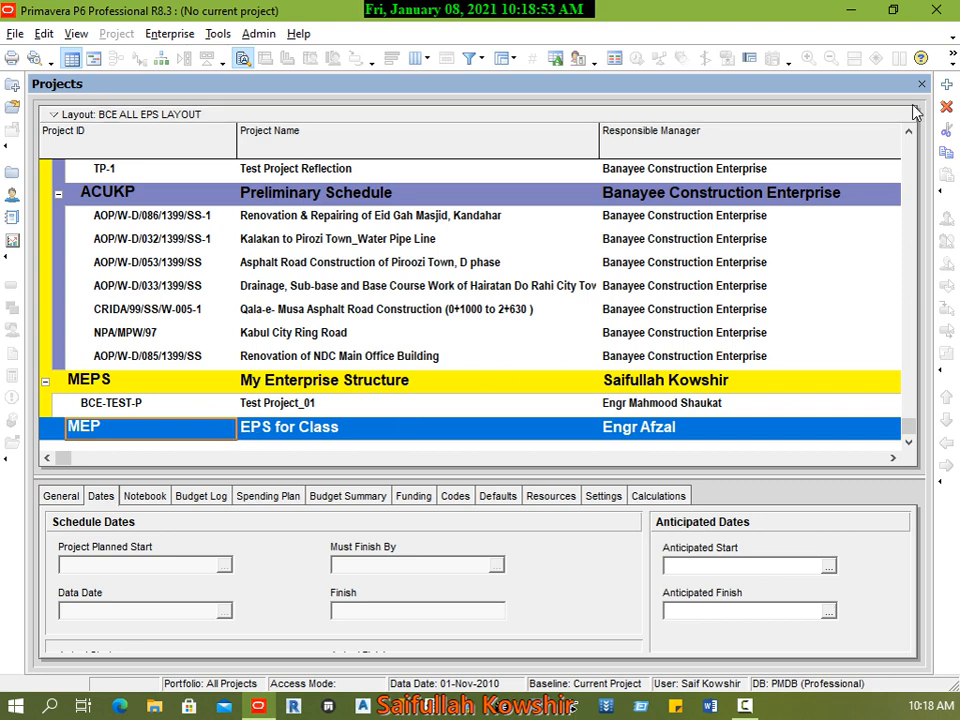
right_click(275, 425)
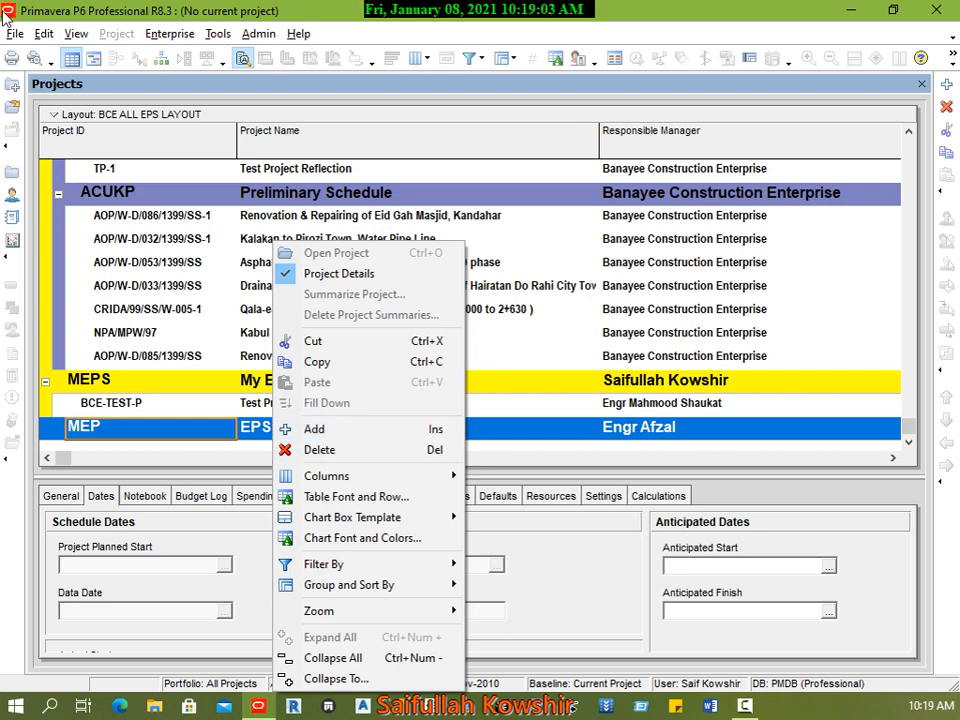
left_click(24, 34)
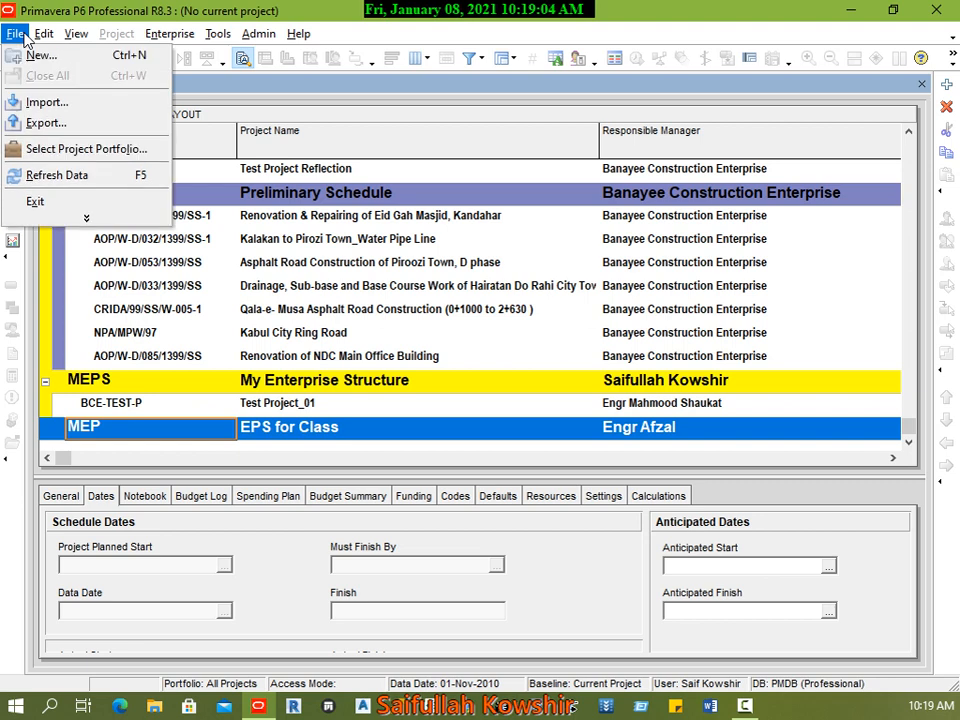
left_click(66, 62)
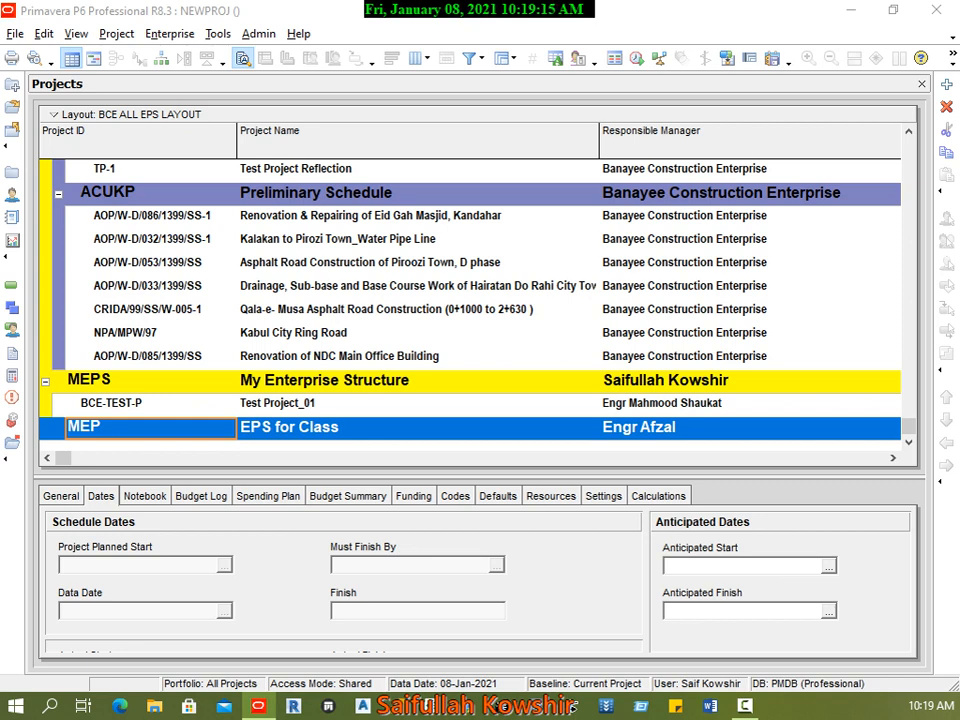
left_click_drag(446, 163, 408, 100)
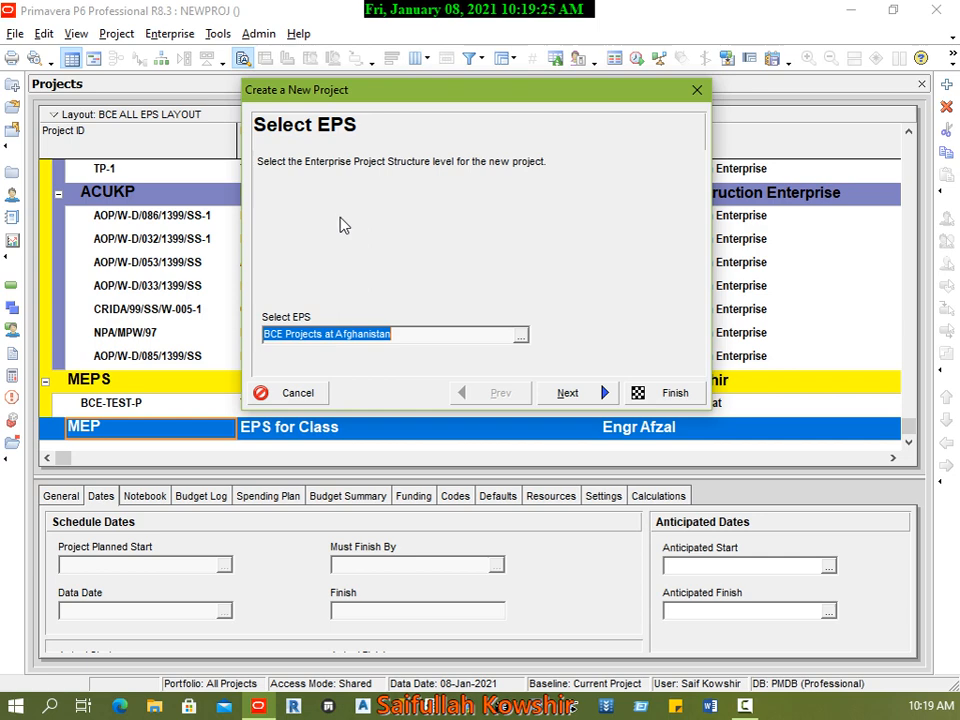
Step: Search the EPS elements for "mep" and assign the new project to MEP, EPS for Class
left_click(520, 336)
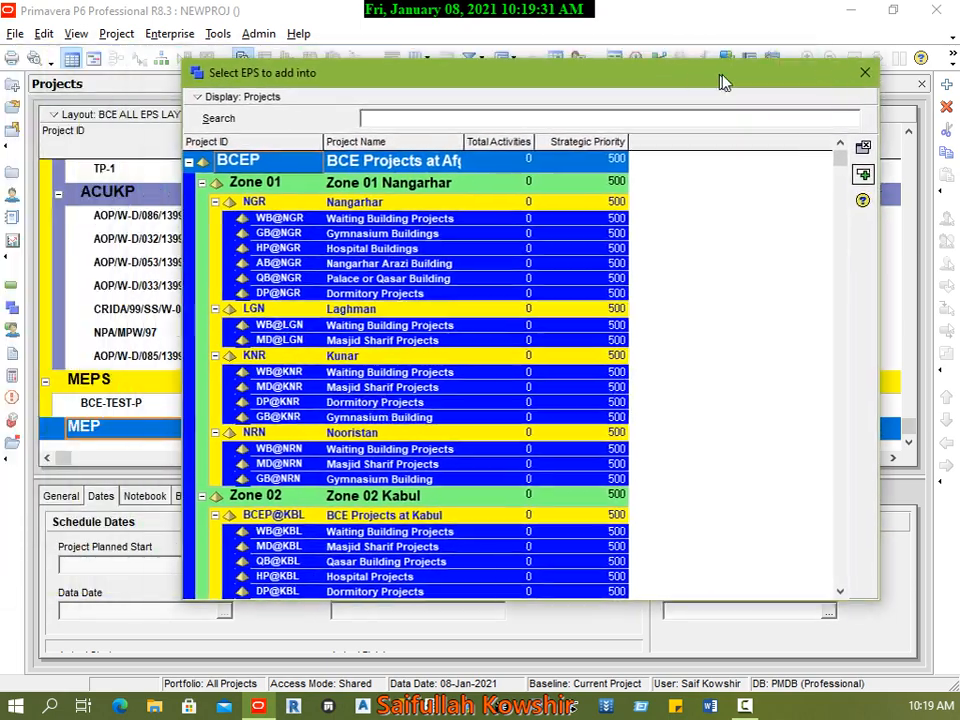
left_click_drag(722, 81, 666, 81)
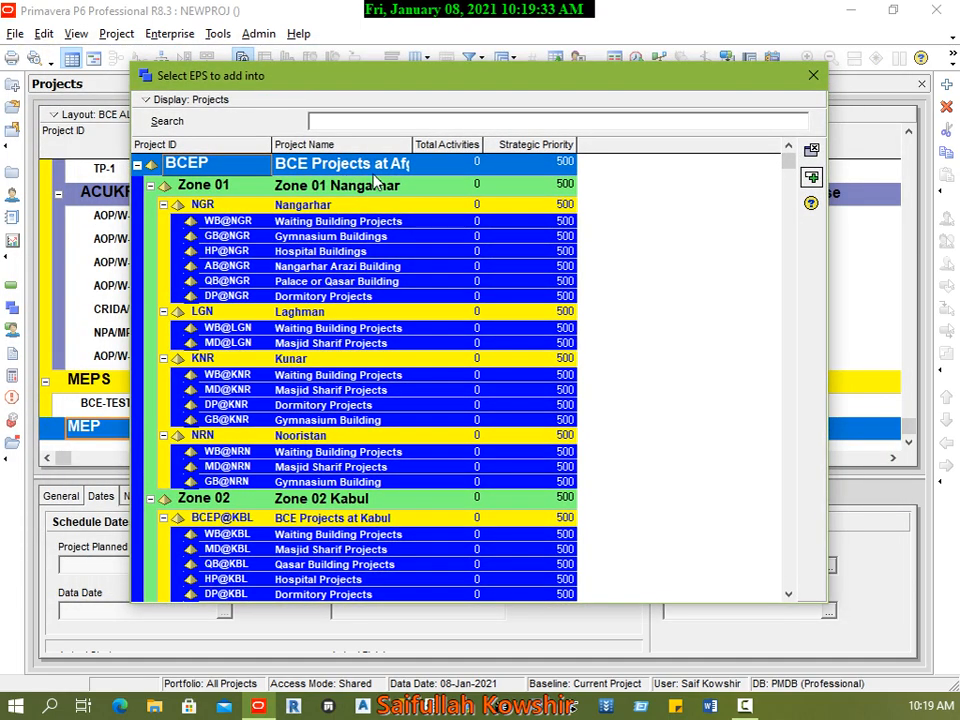
left_click_drag(789, 163, 788, 578)
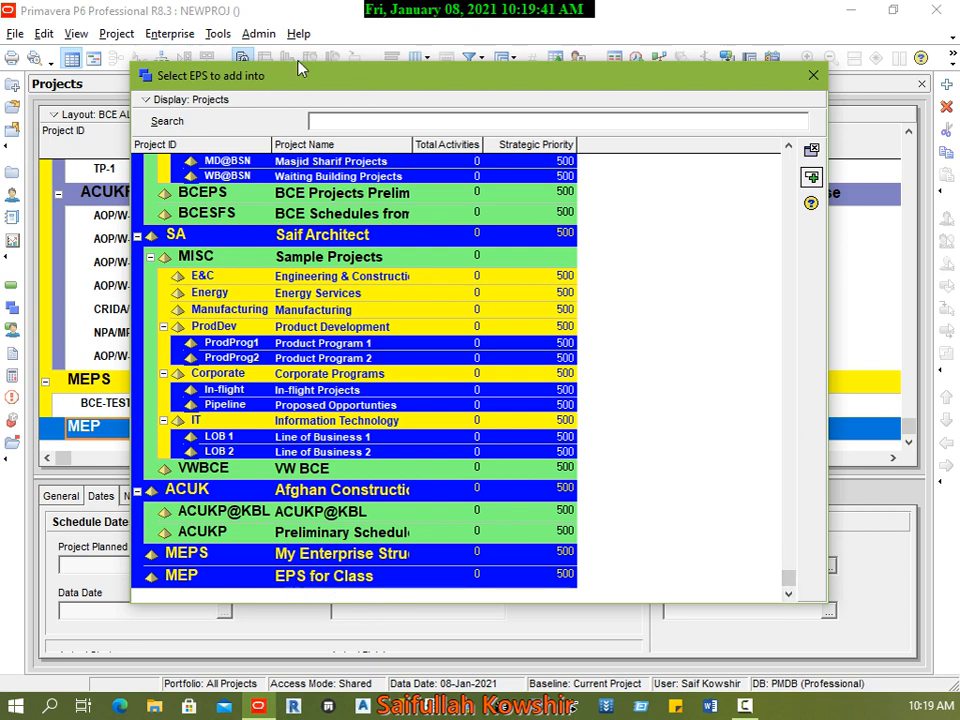
left_click(390, 121)
type("me")
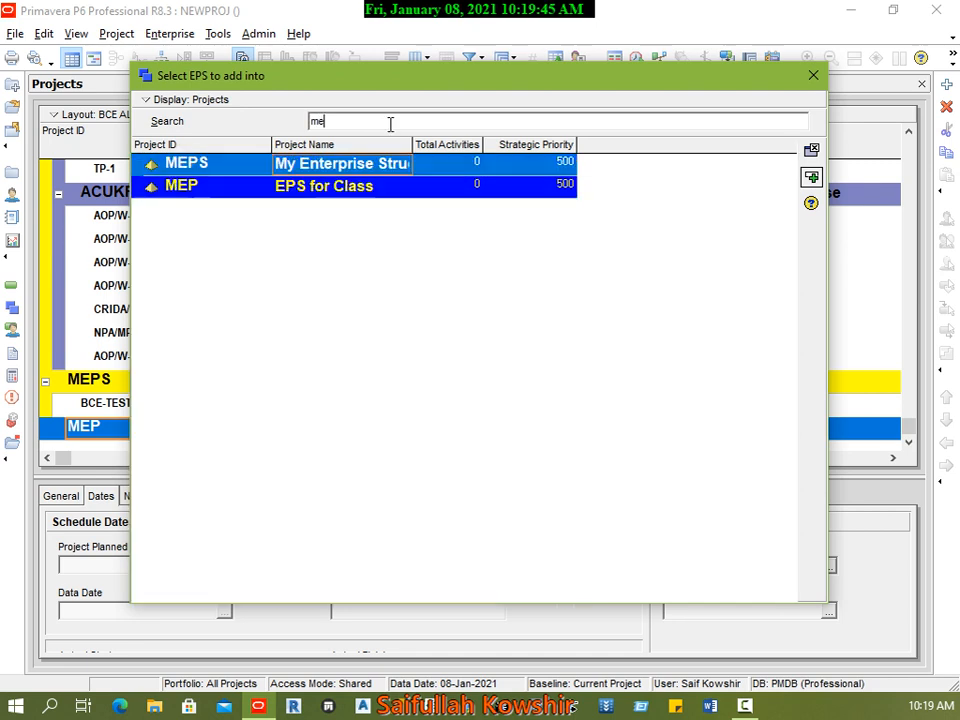
type("p")
left_click(376, 191)
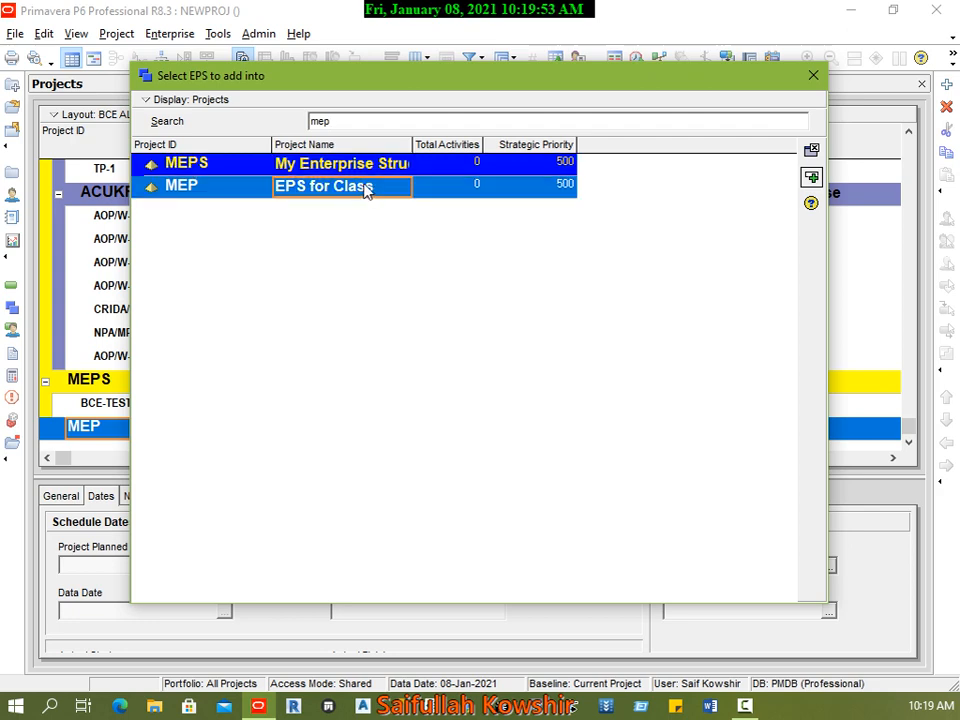
left_click(811, 177)
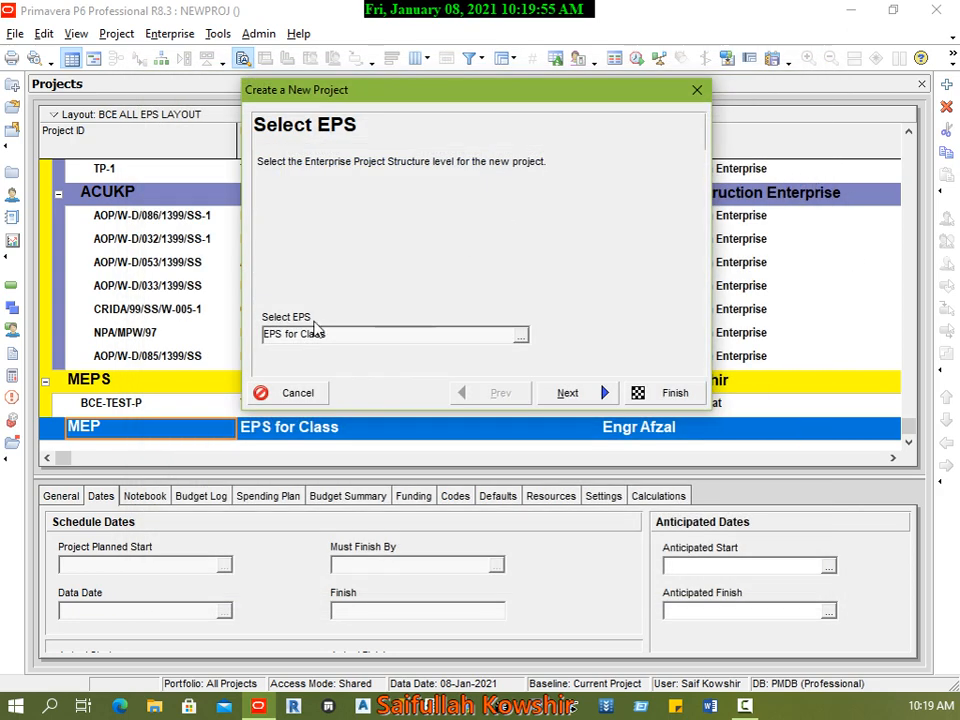
left_click(603, 393)
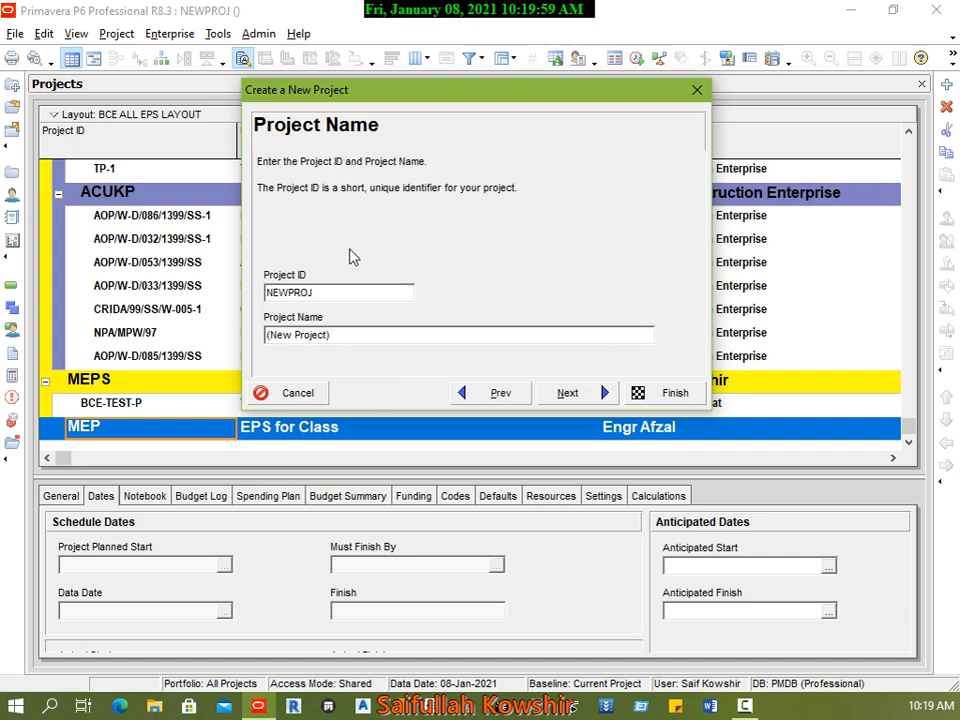
Step: Set the new project's ID to AOP/W-D/1399
left_click(366, 293)
double_click(366, 293)
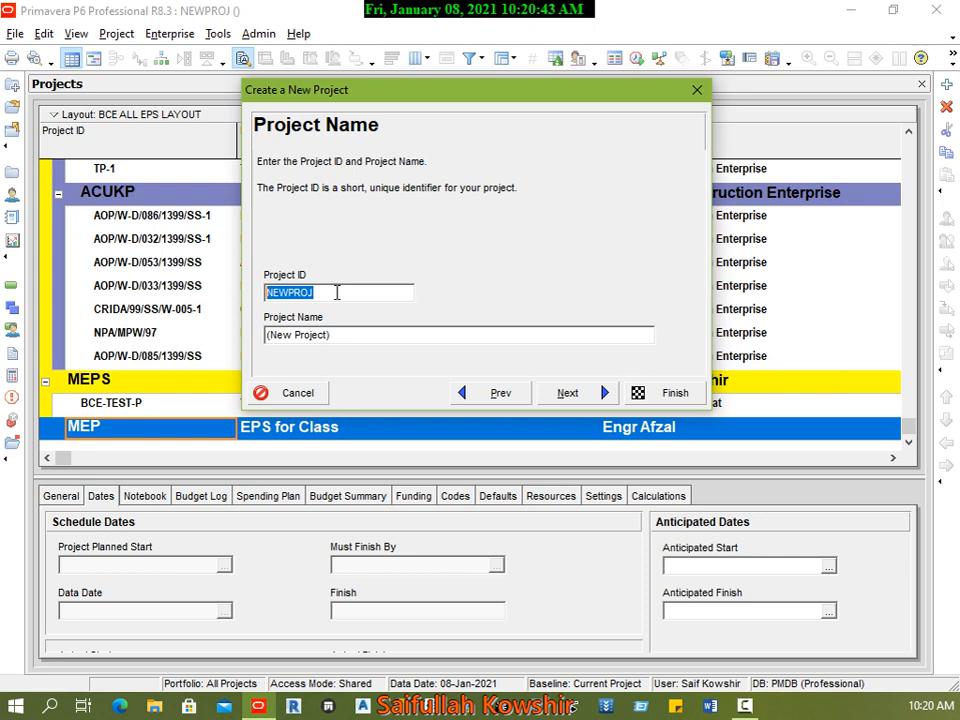
type("AOP/W-")
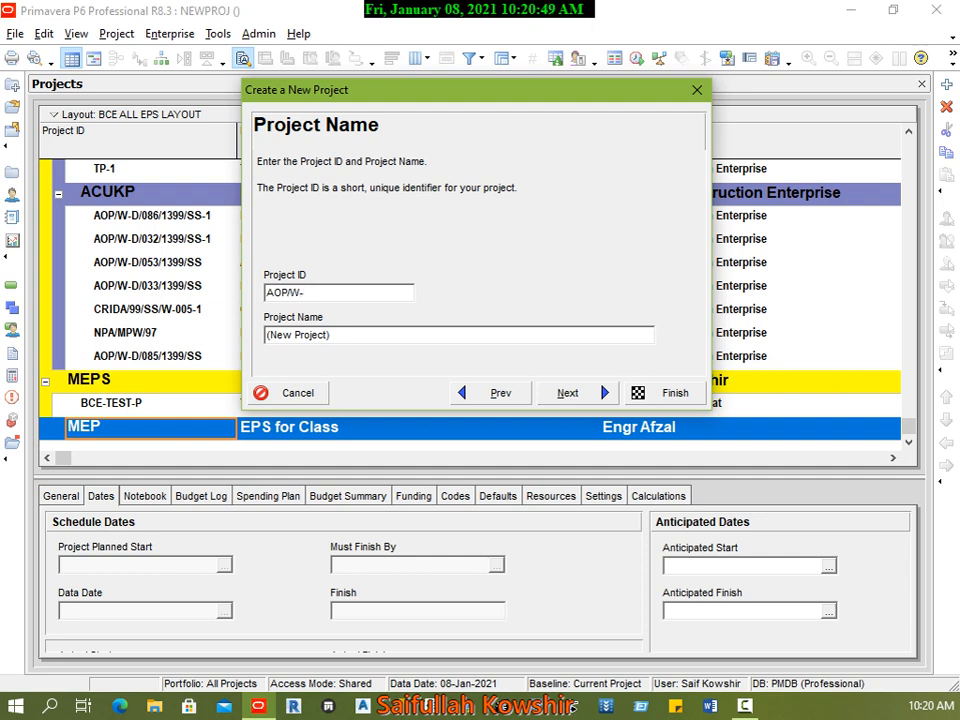
type("D/1399")
key("Tab")
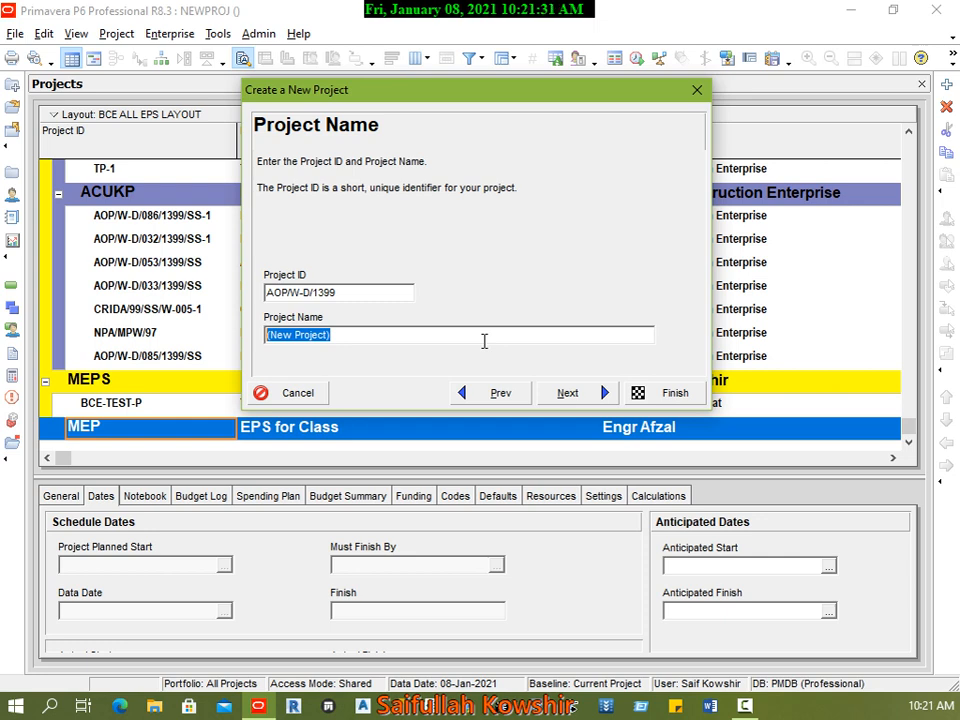
Step: Name the new project "Physical Education BLD" and continue to its start and end dates
type("P")
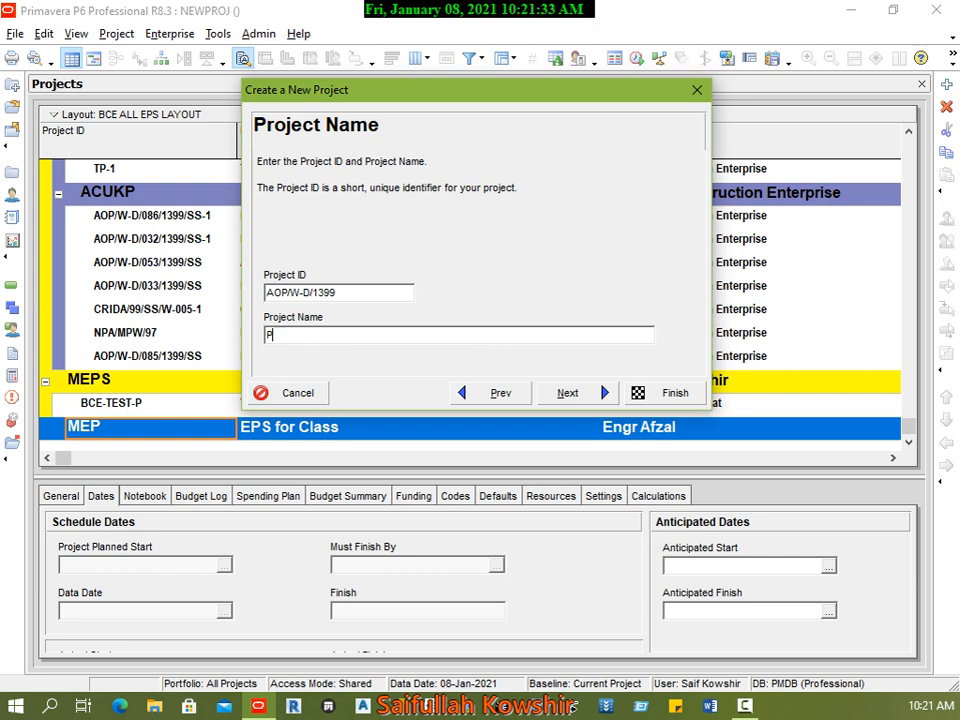
type("hysical Educati")
type("on ")
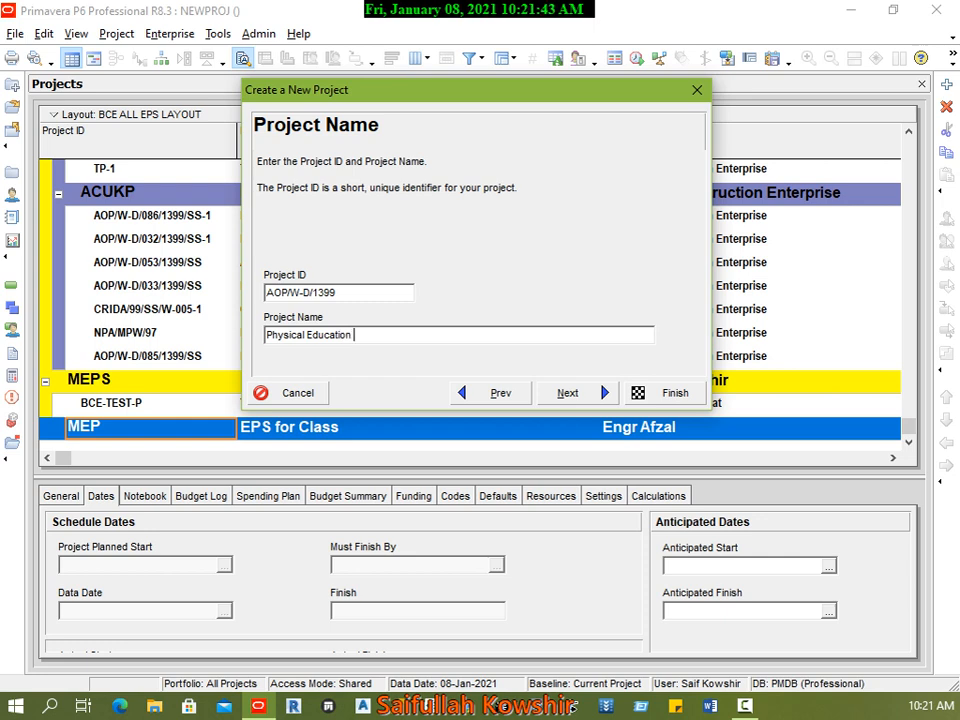
type("BLD")
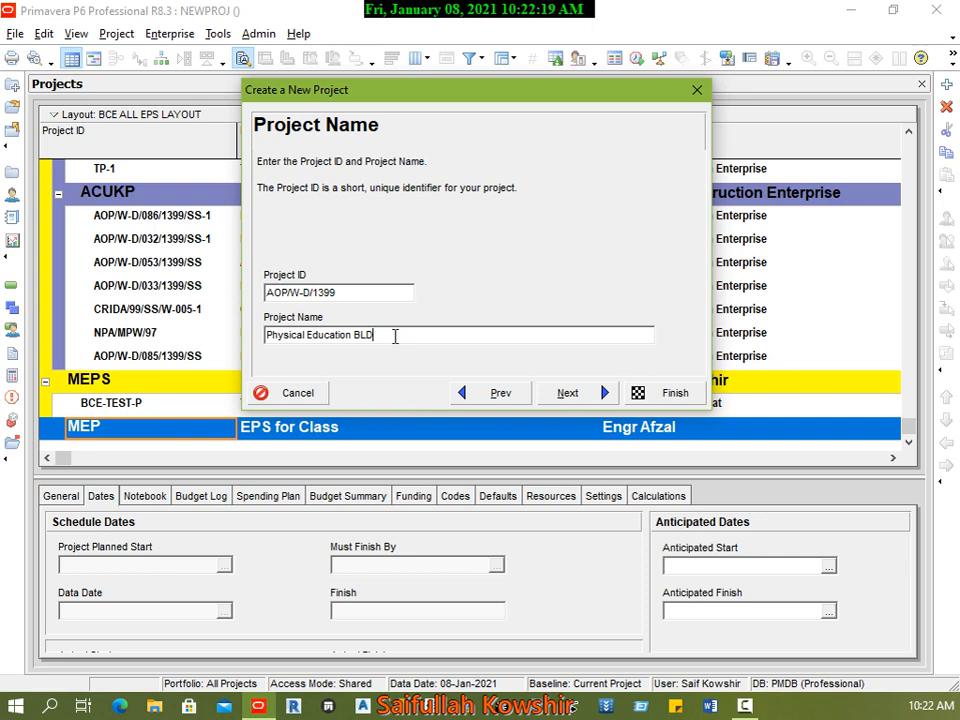
left_click(588, 394)
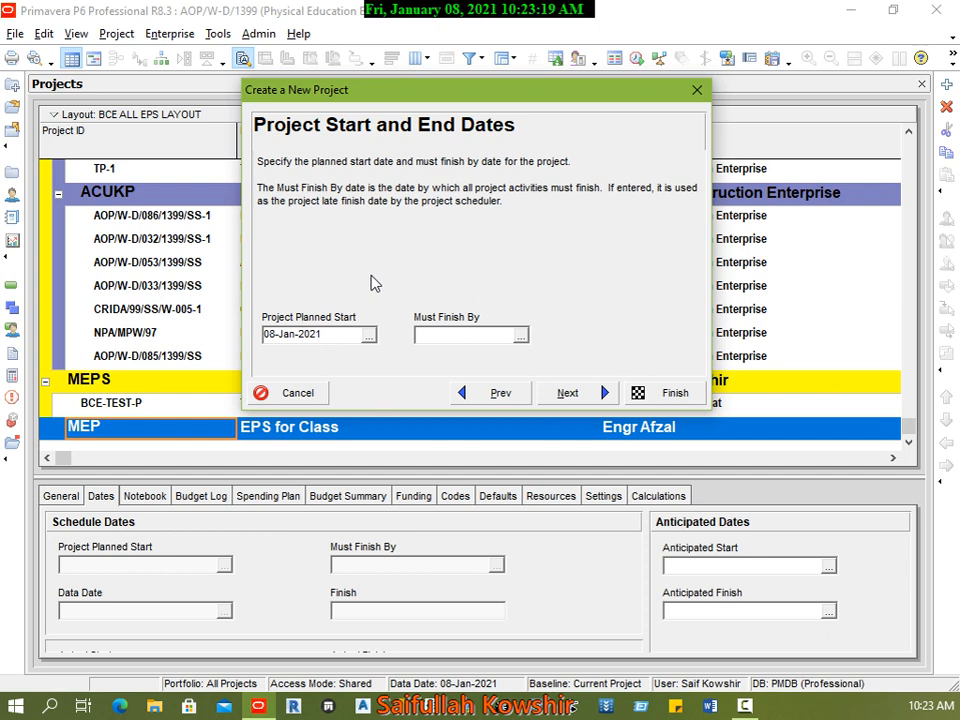
Step: Set the project's planned start to 09-Jan-2021 and its must finish by date to 28-Feb-2021, and continue to the responsible manager
left_click(369, 335)
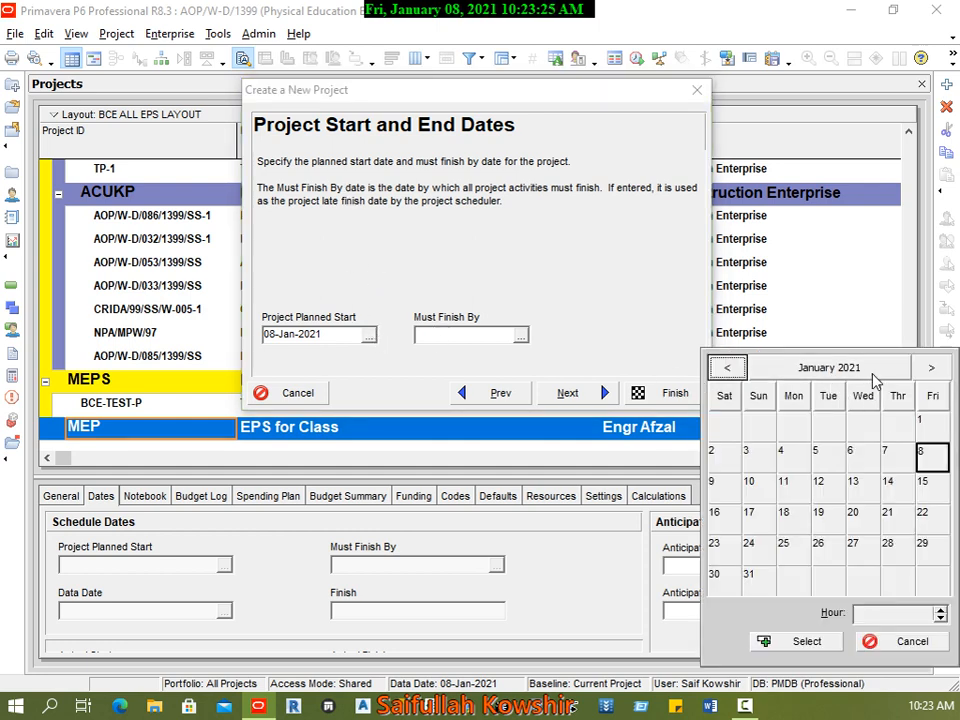
left_click(727, 496)
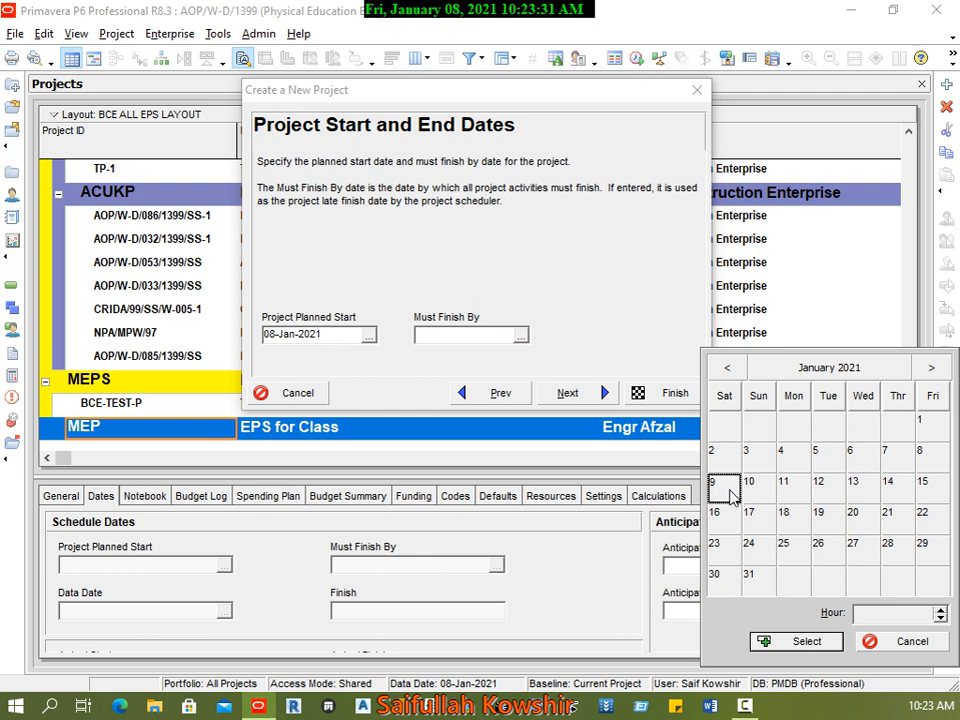
left_click(806, 641)
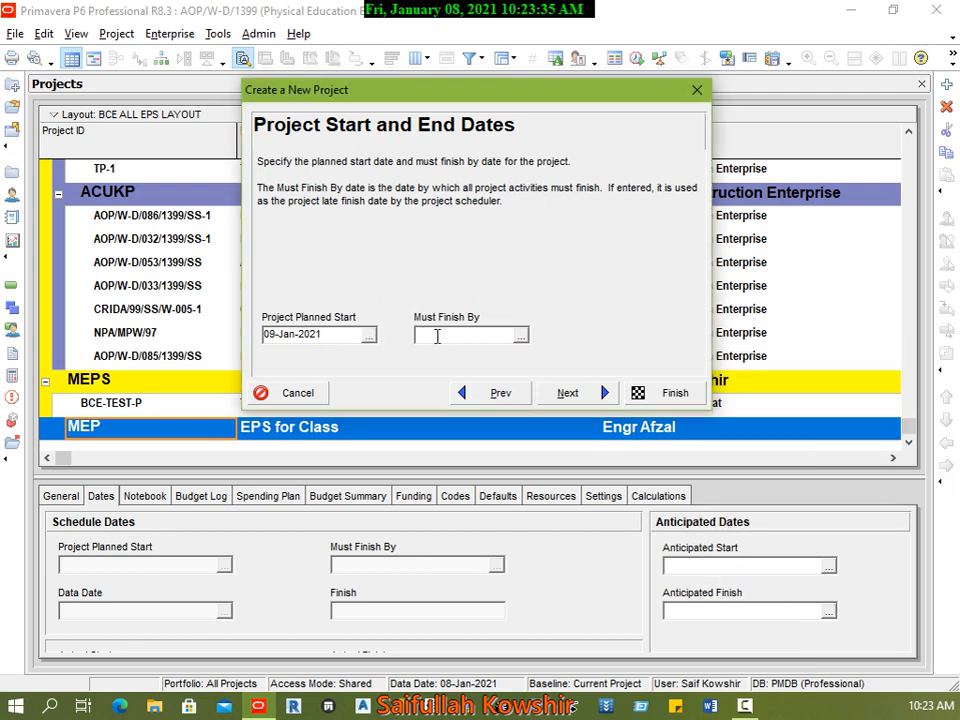
left_click(520, 335)
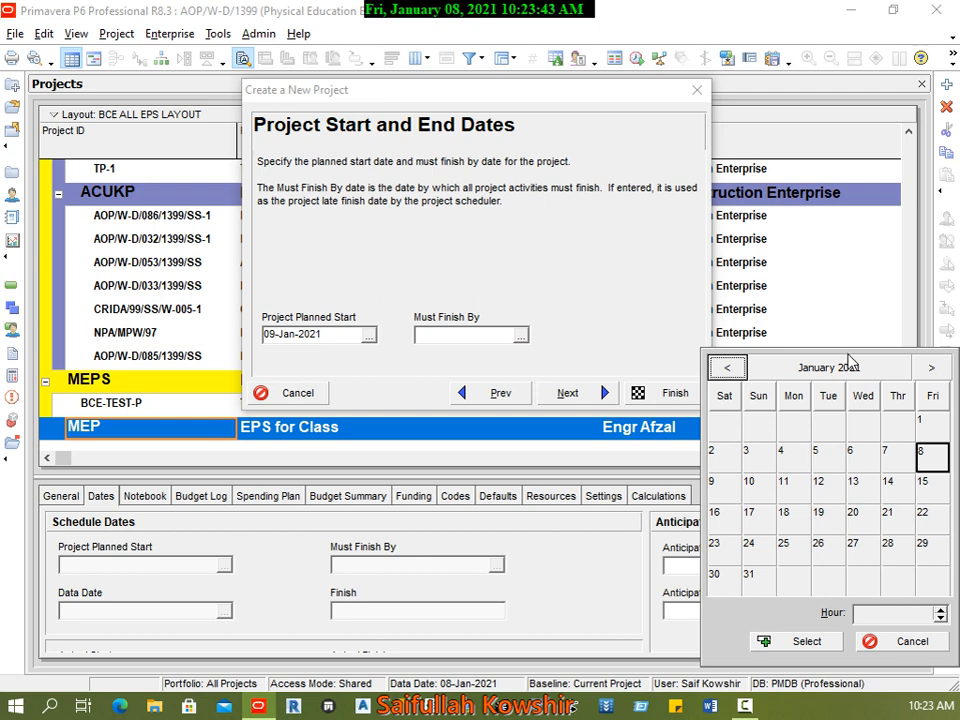
left_click(930, 368)
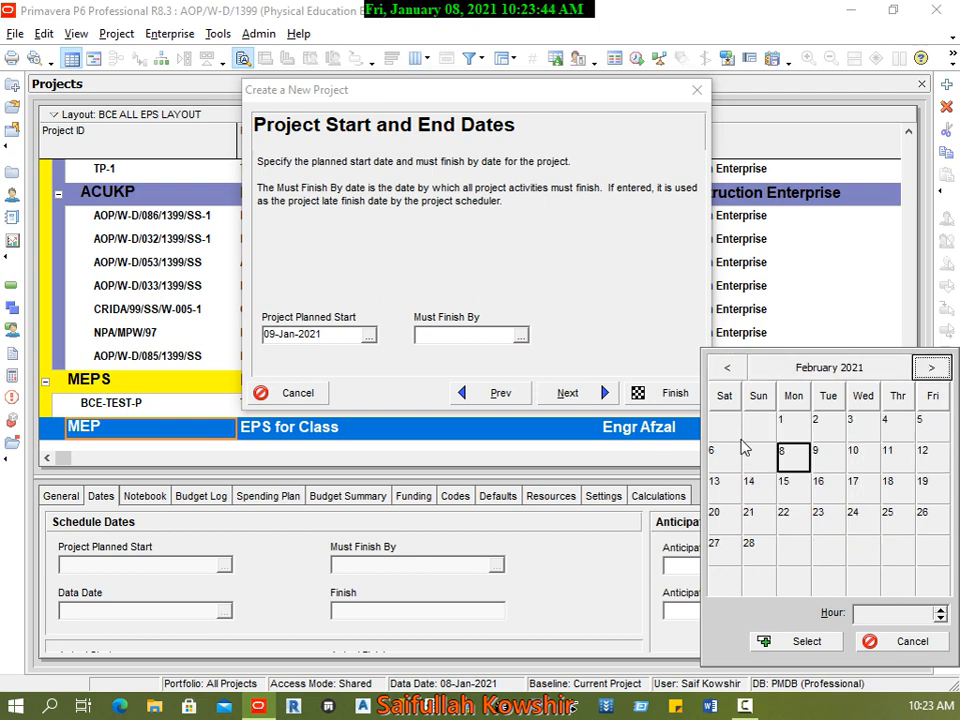
left_click(756, 548)
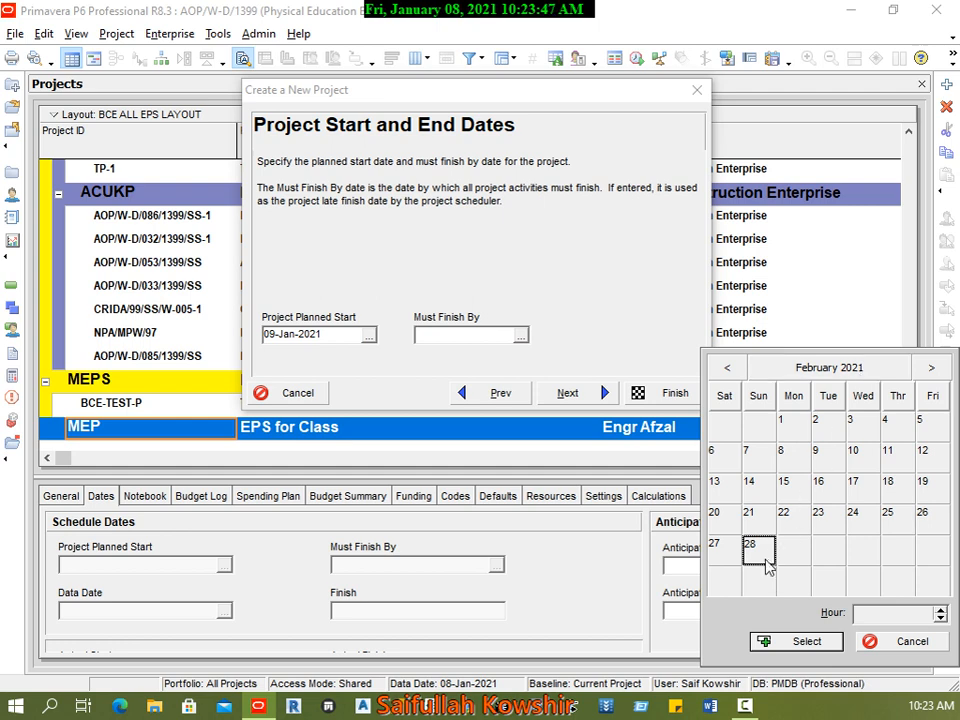
left_click(796, 642)
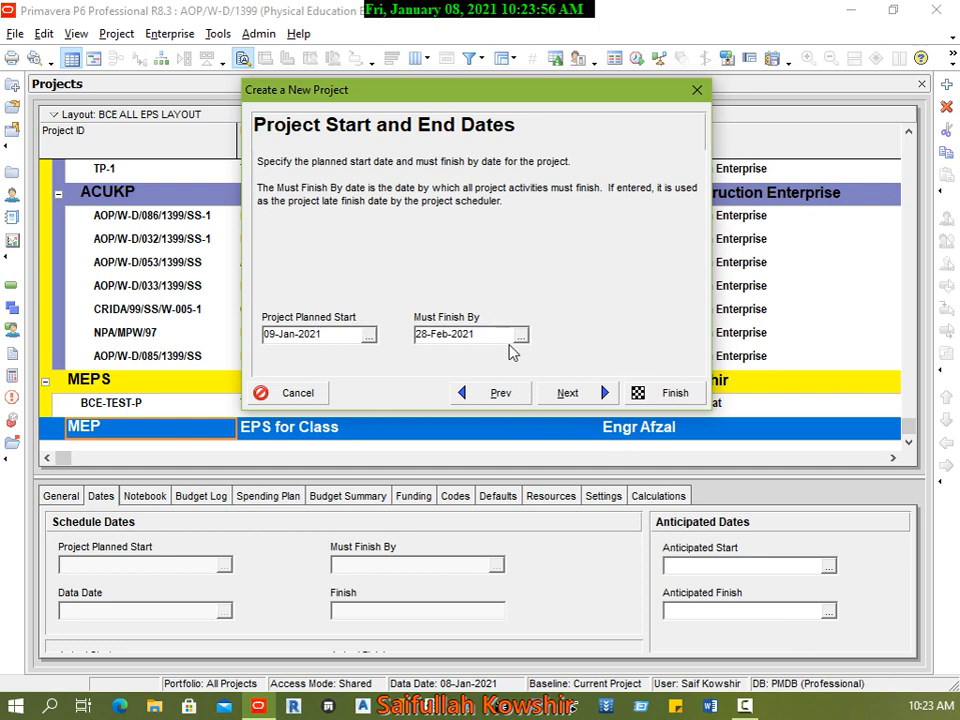
left_click(592, 395)
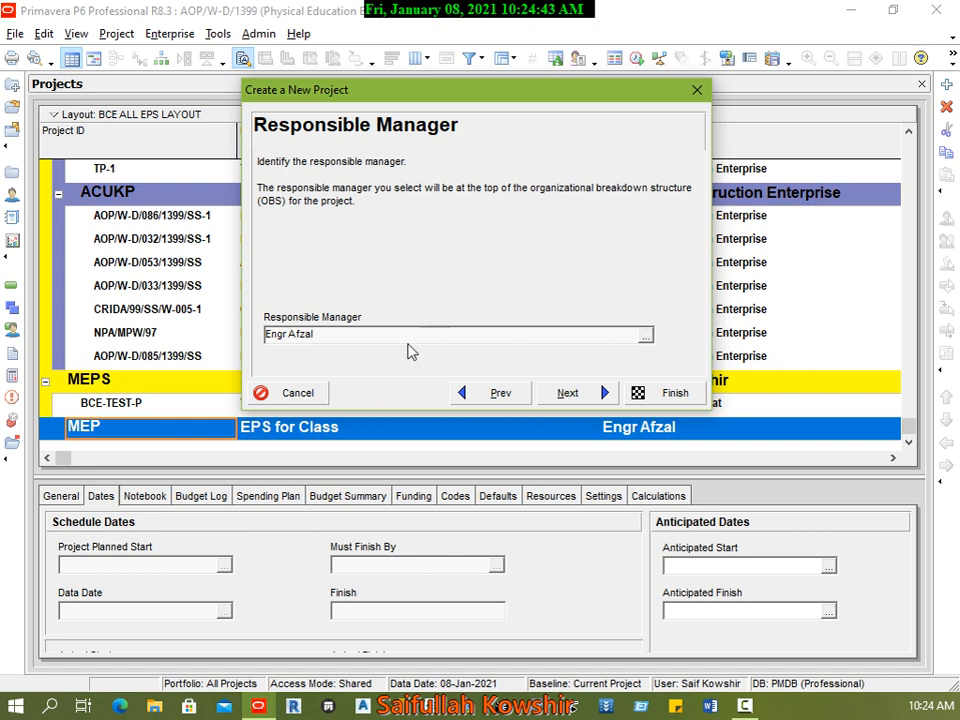
Step: Assign the OBS element directly above Manufacturing as the project's responsible manager and continue to the assignment rate type
double_click(291, 336)
triple_click(290, 336)
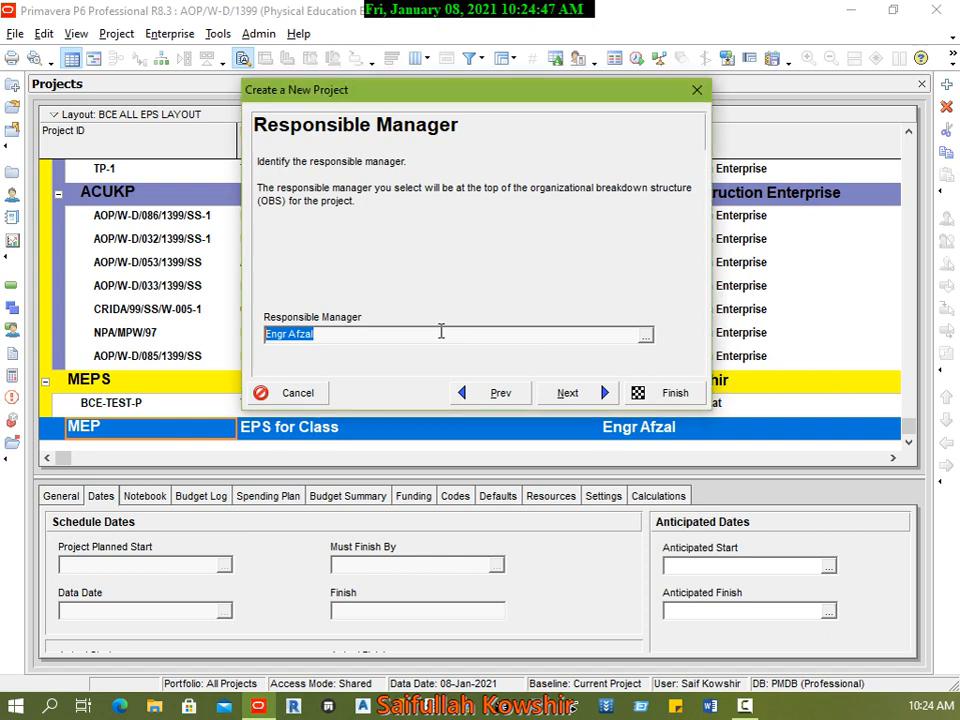
left_click(341, 338)
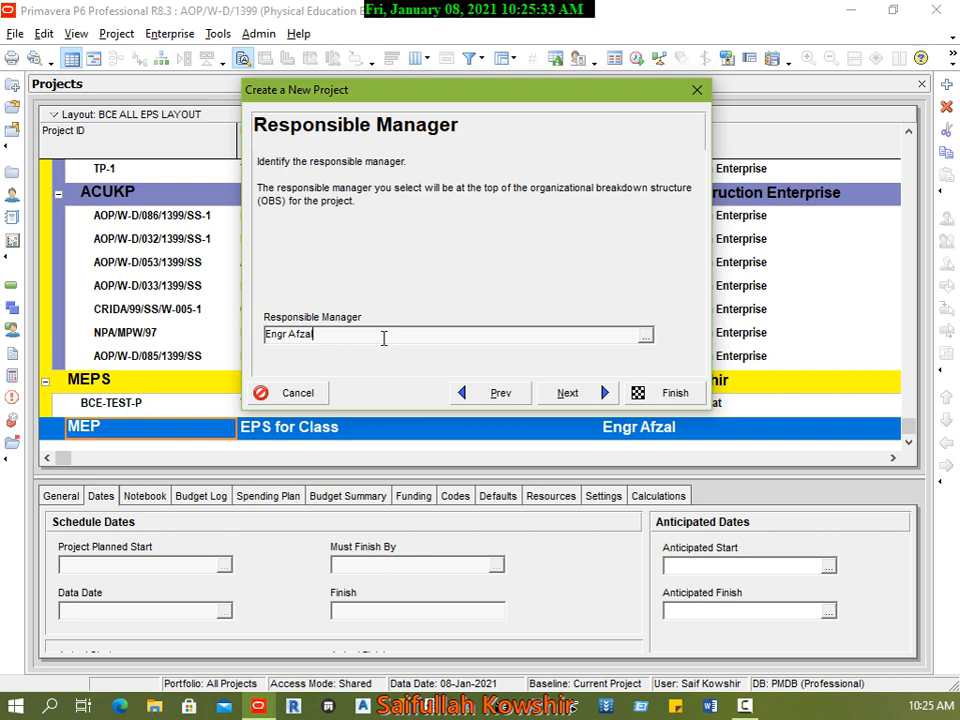
left_click(646, 336)
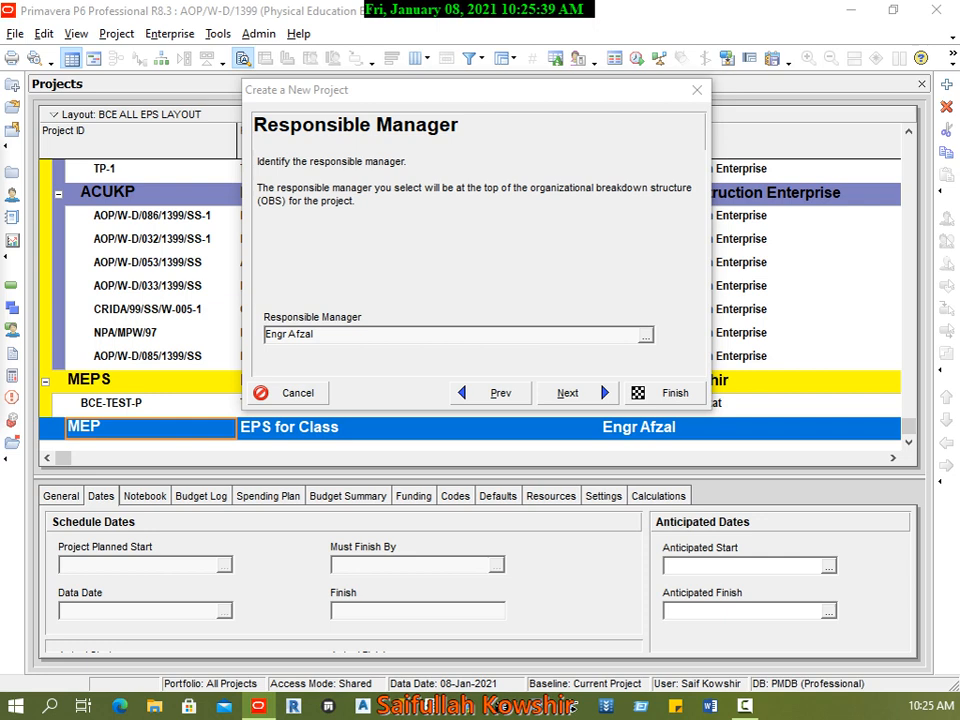
left_click_drag(71, 81, 506, 101)
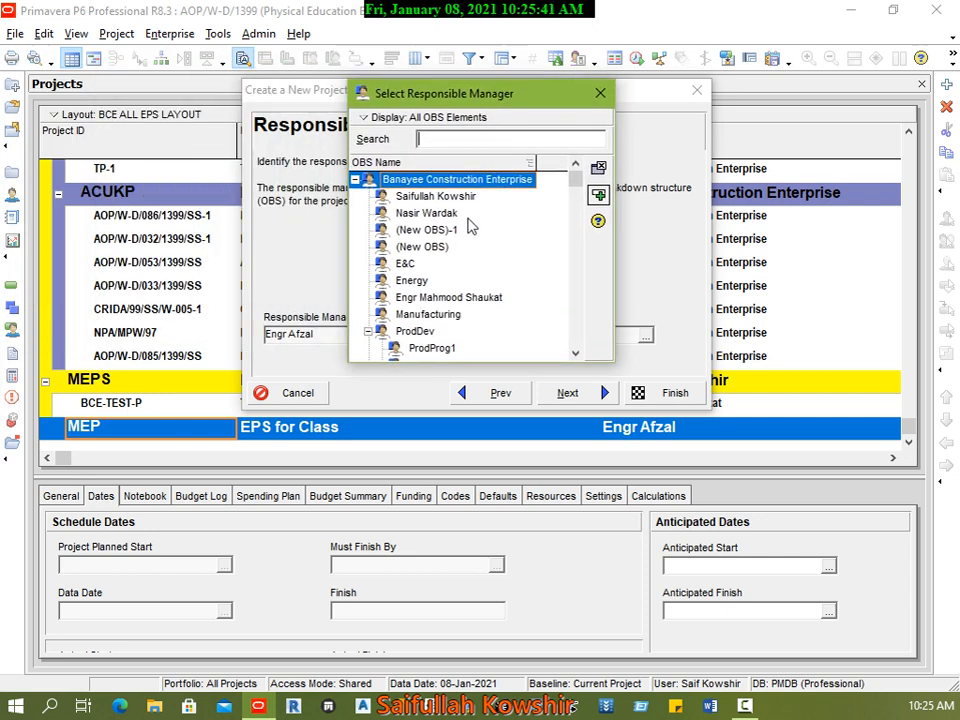
scroll(452, 230, "down", 4)
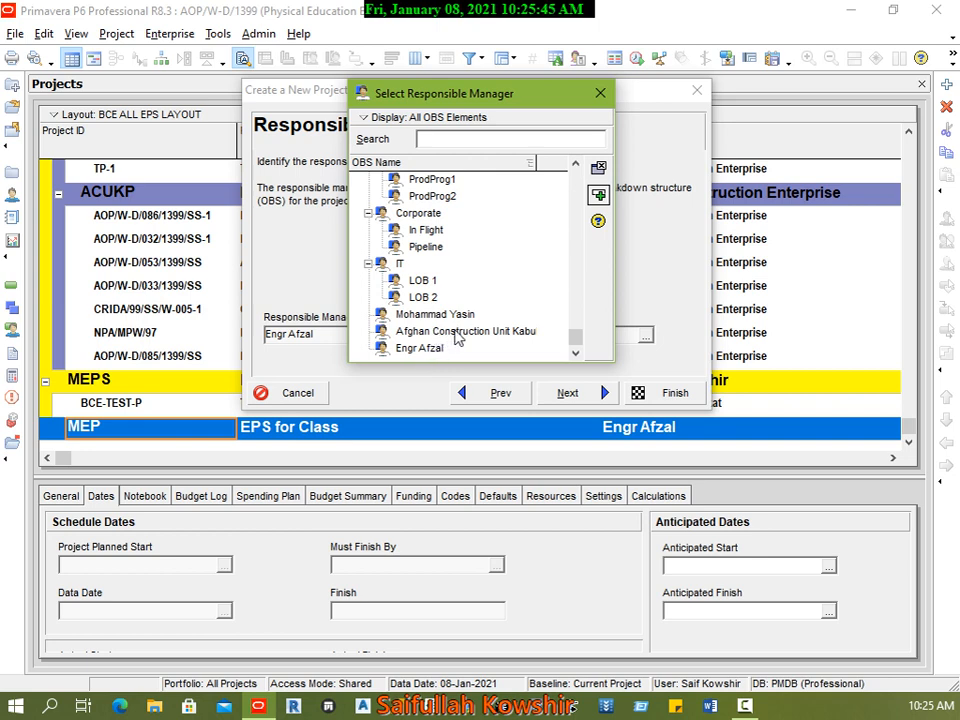
left_click(452, 315)
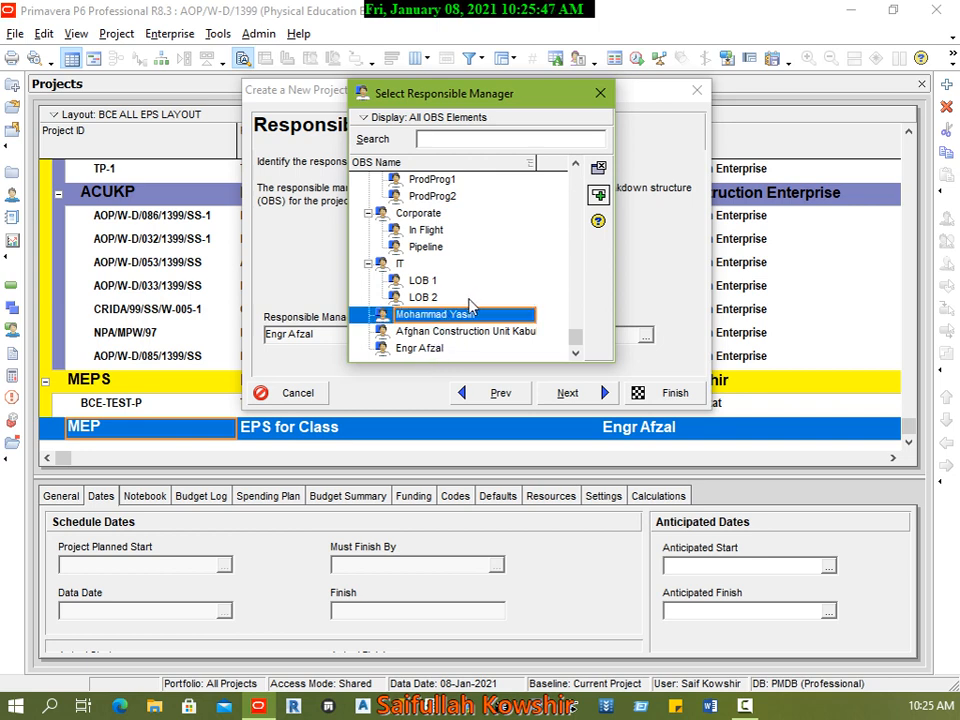
left_click(437, 350)
scroll(460, 345, "up", 4)
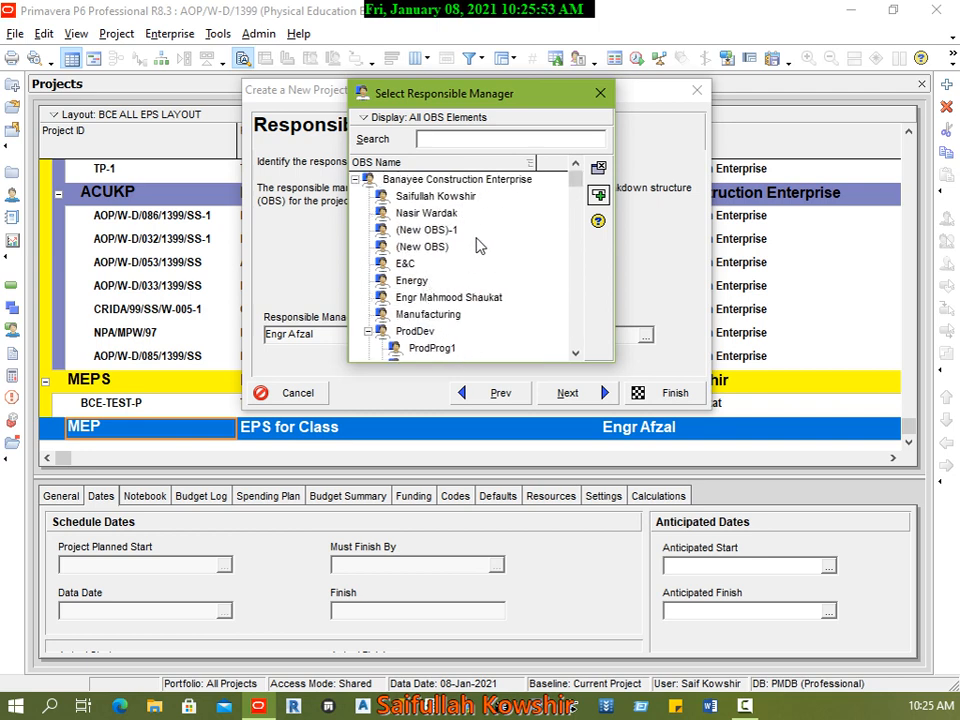
left_click(430, 197)
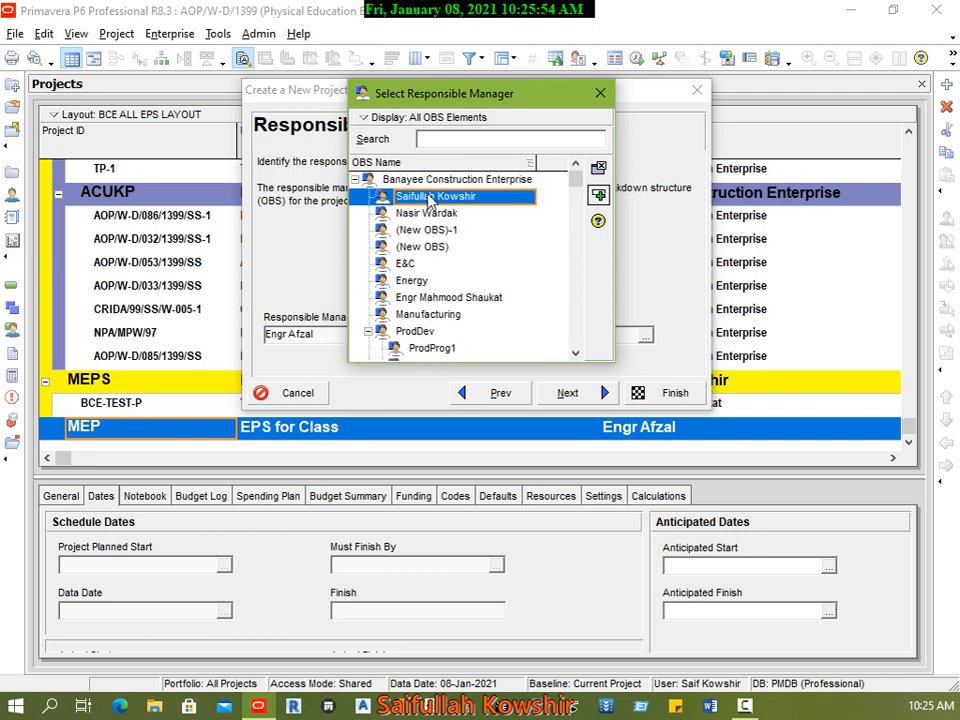
left_click(485, 300)
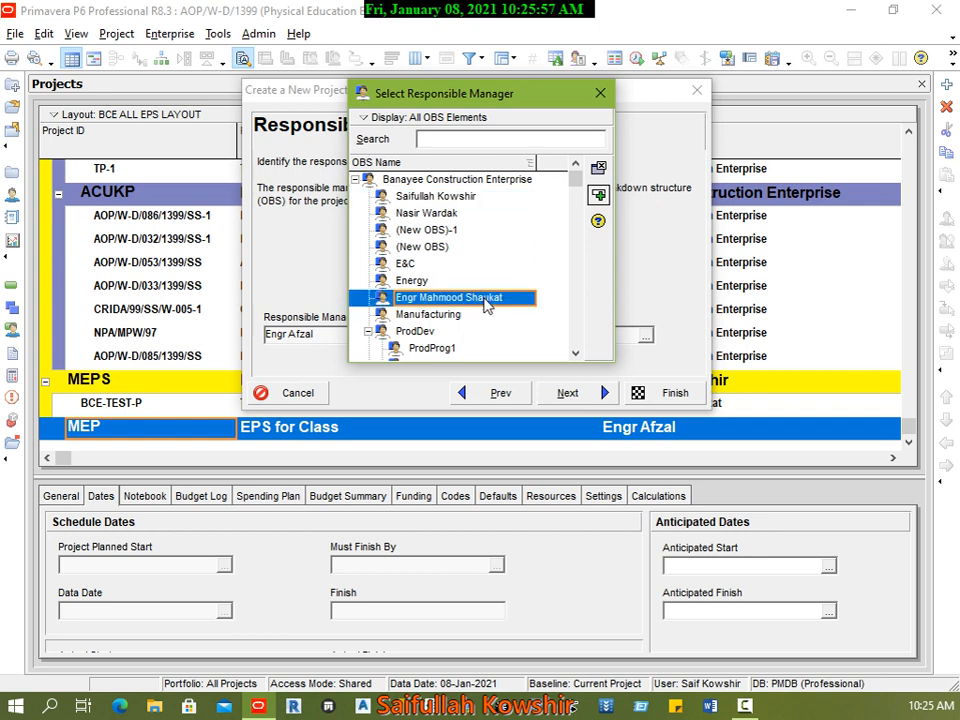
left_click(598, 195)
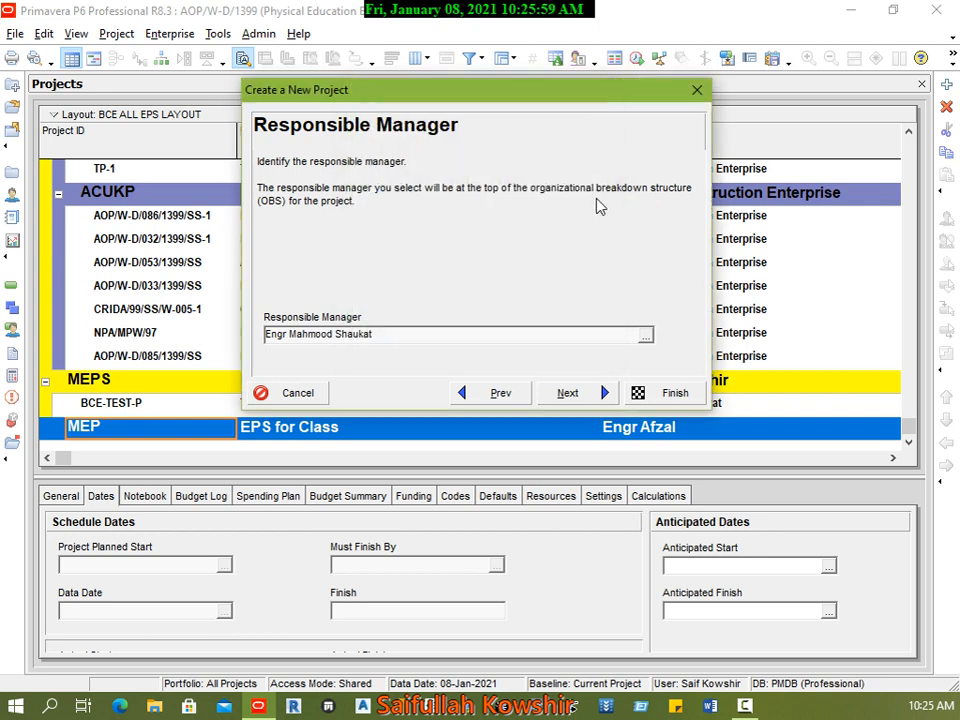
left_click(569, 397)
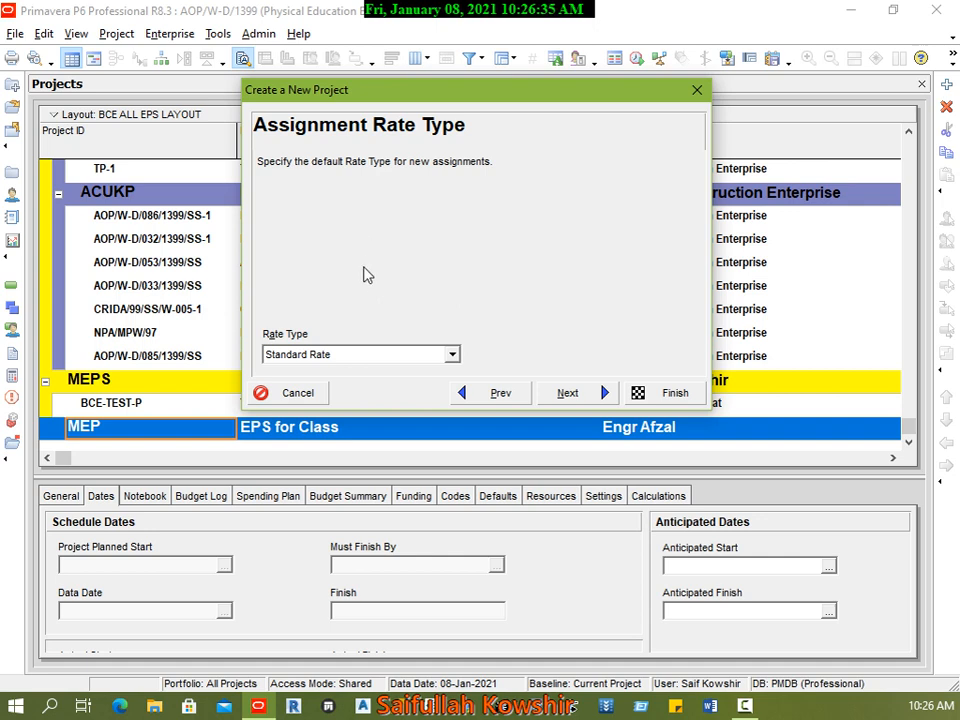
Step: Choose Standard Rate as the default rate type for new assignments and finish creating the project
left_click(392, 357)
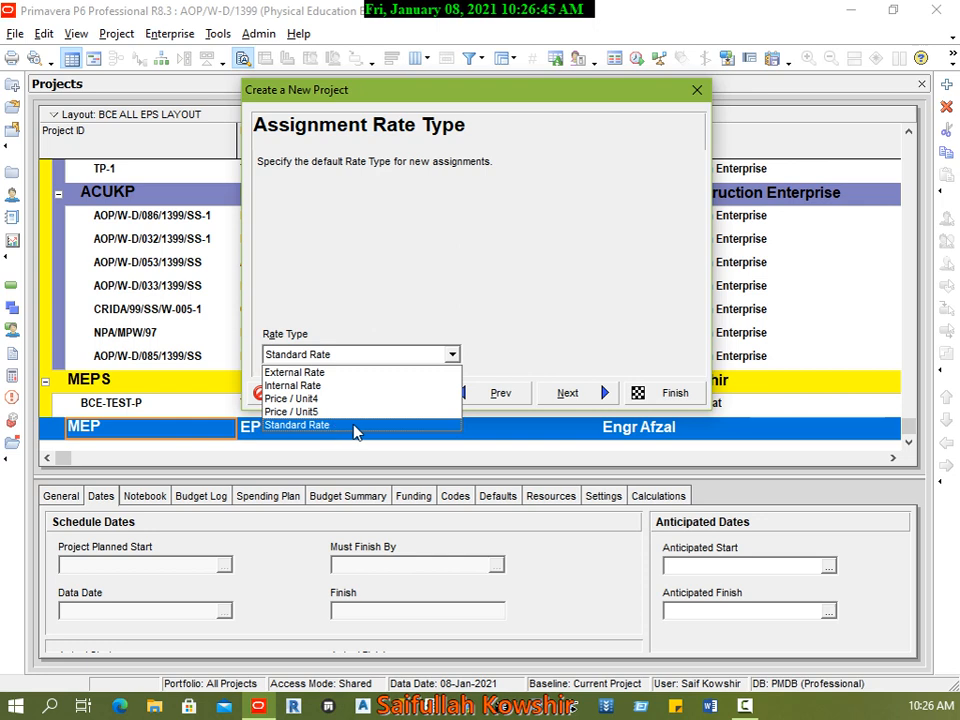
left_click(356, 428)
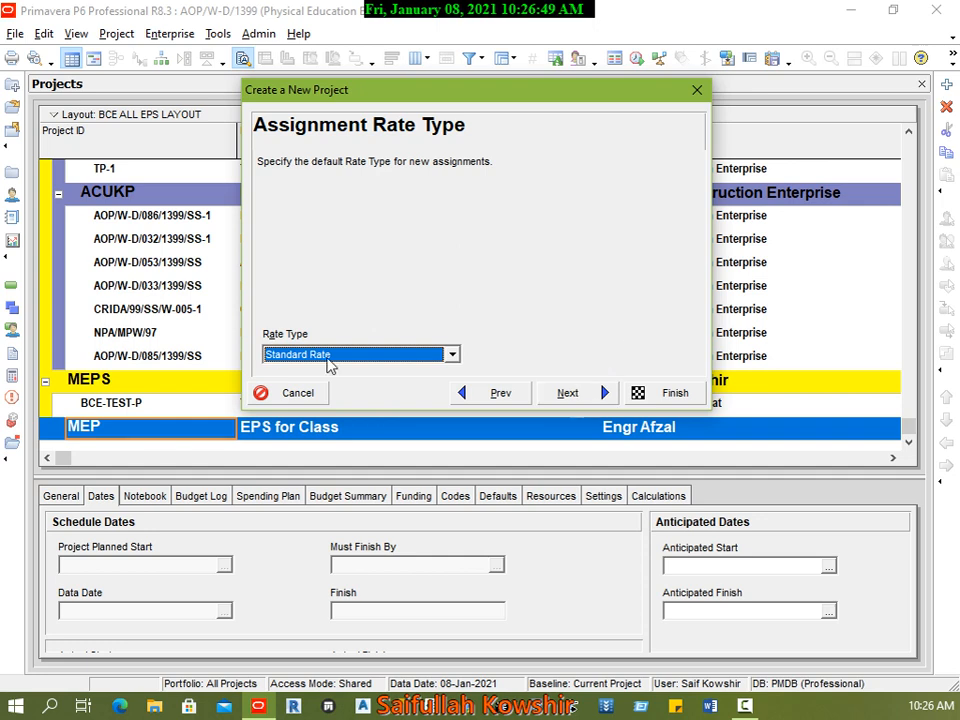
left_click(574, 397)
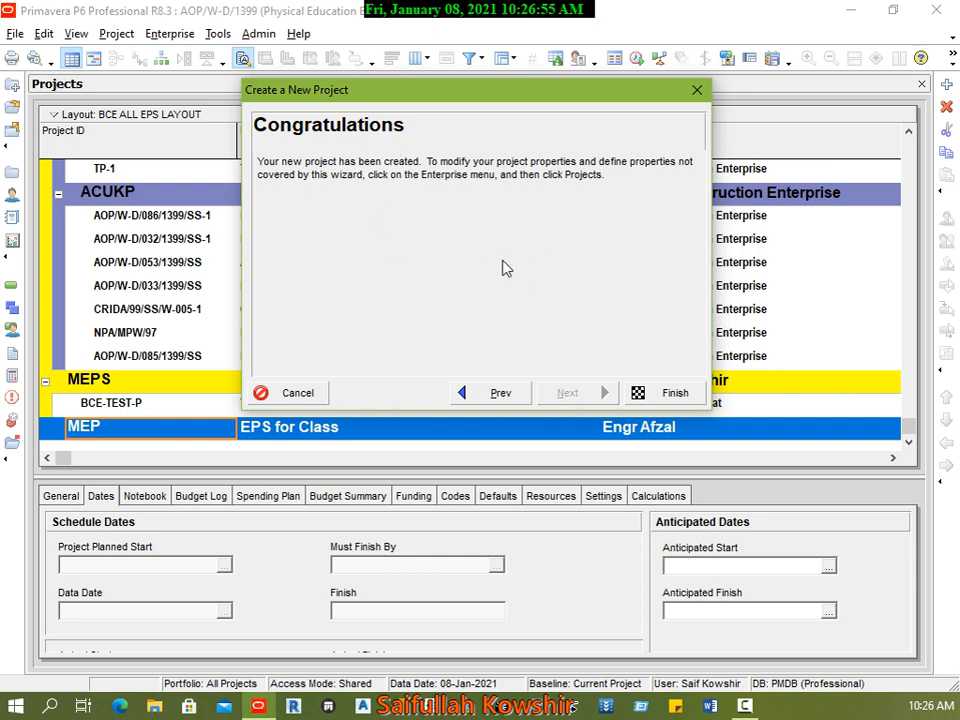
left_click(668, 396)
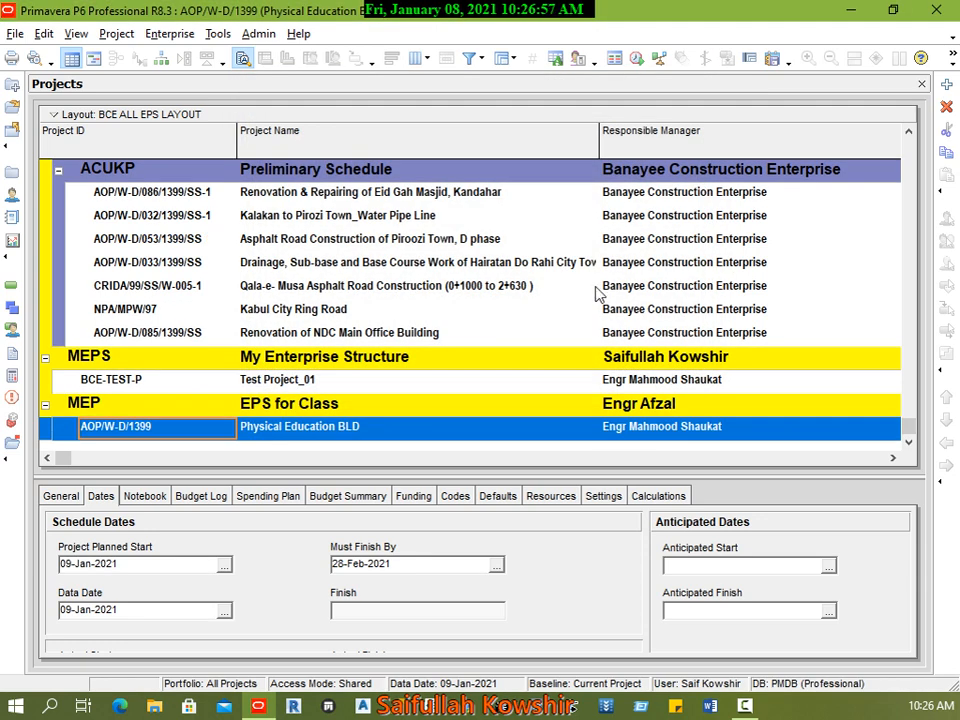
Step: Compare the Physical Education BLD project with its parent, EPS for Class, including the responsible manager of each
left_click(300, 432)
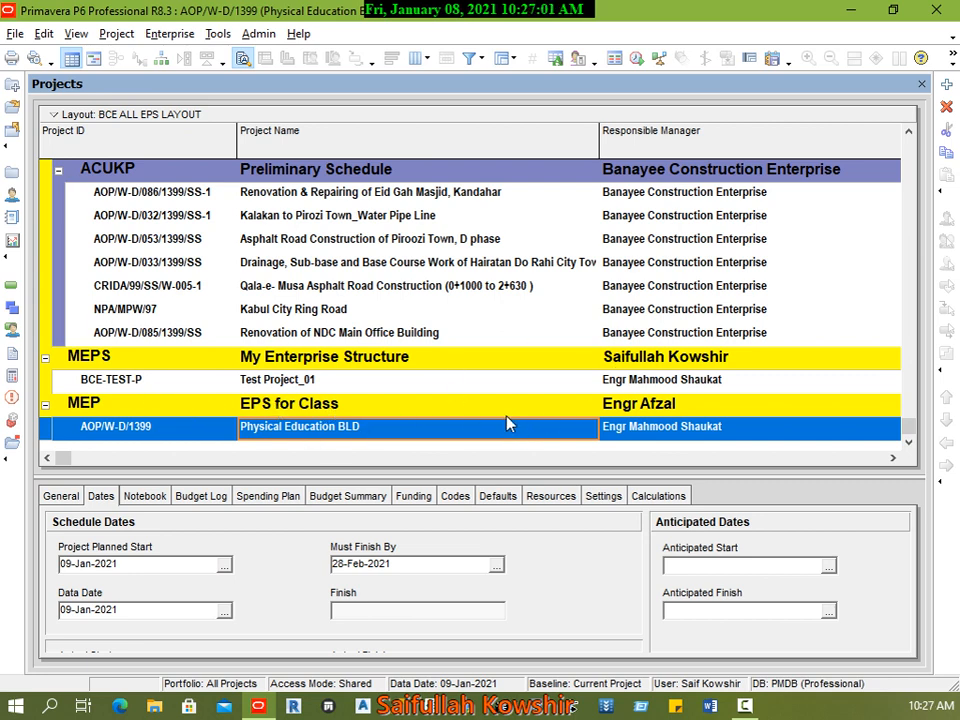
left_click(654, 406)
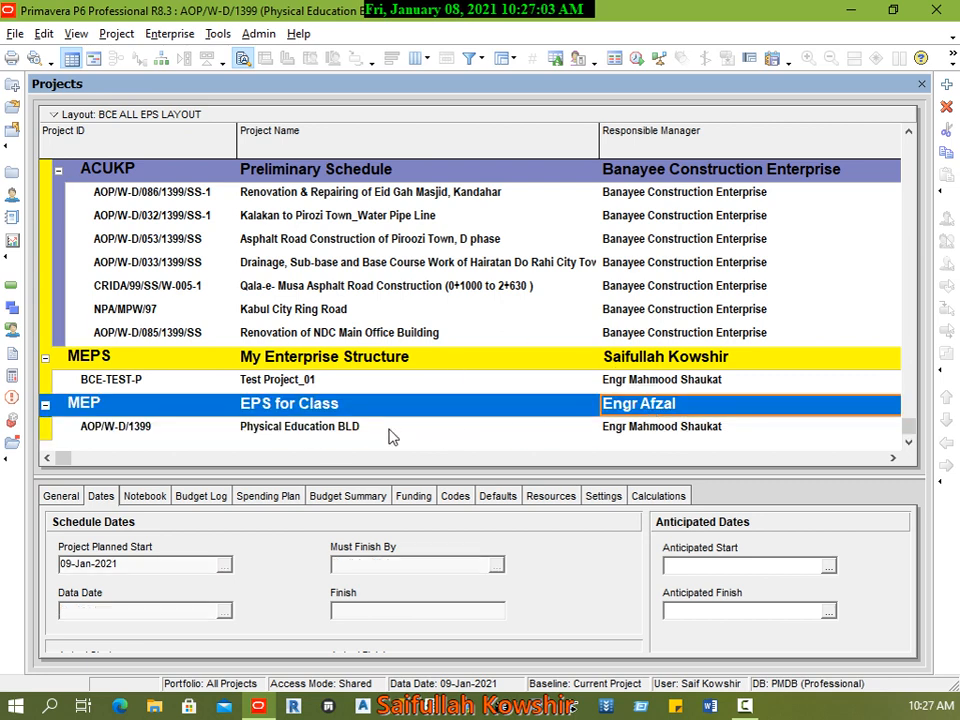
left_click(358, 430)
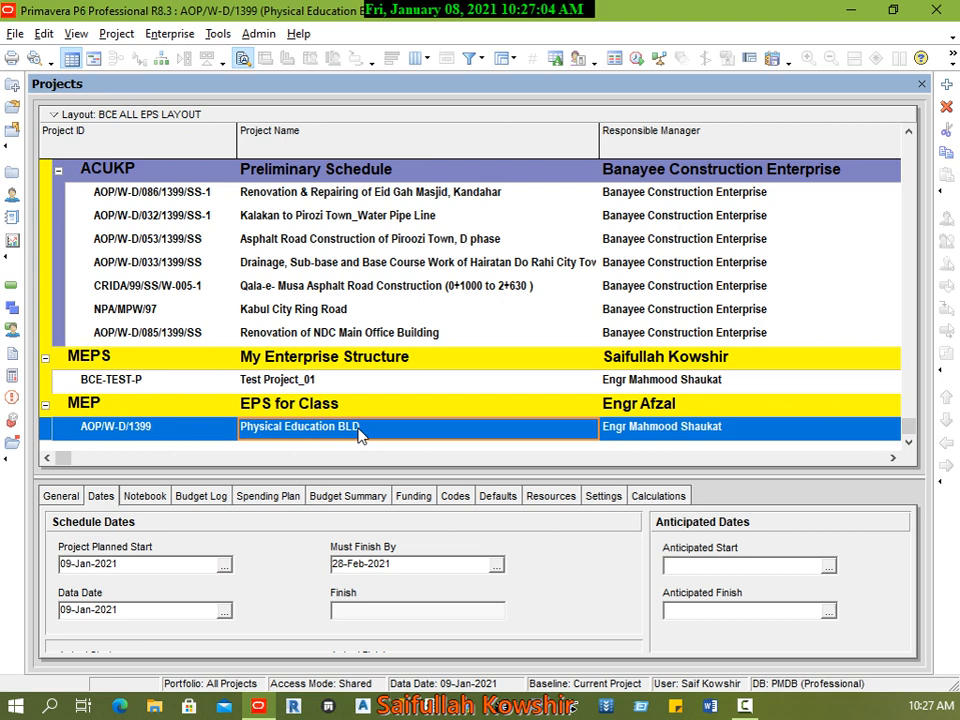
left_click(710, 438)
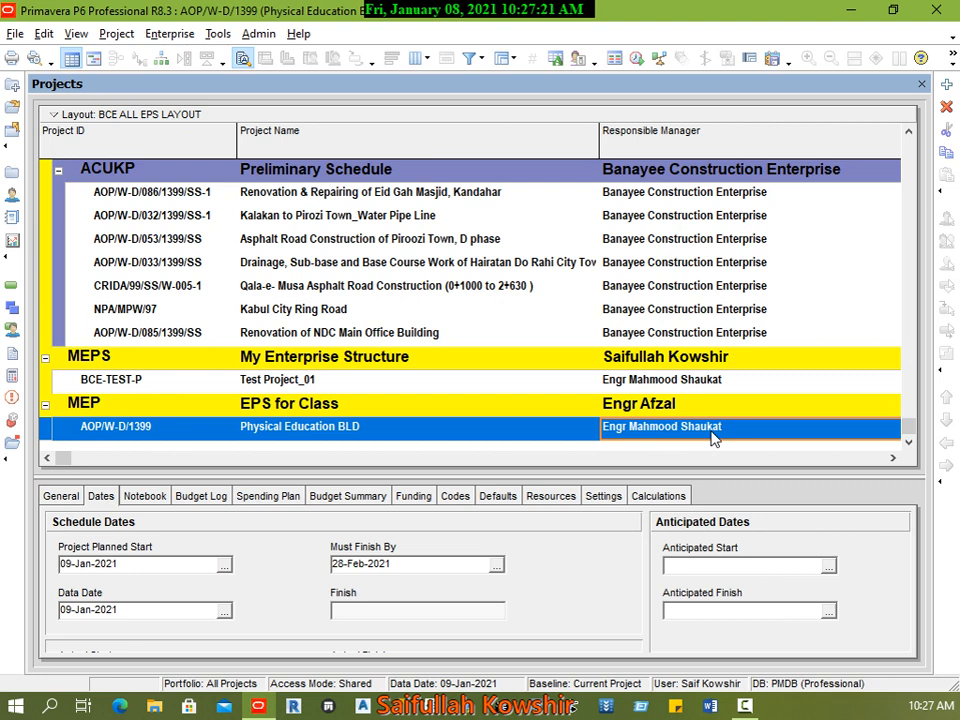
left_click(255, 407)
left_click(253, 429)
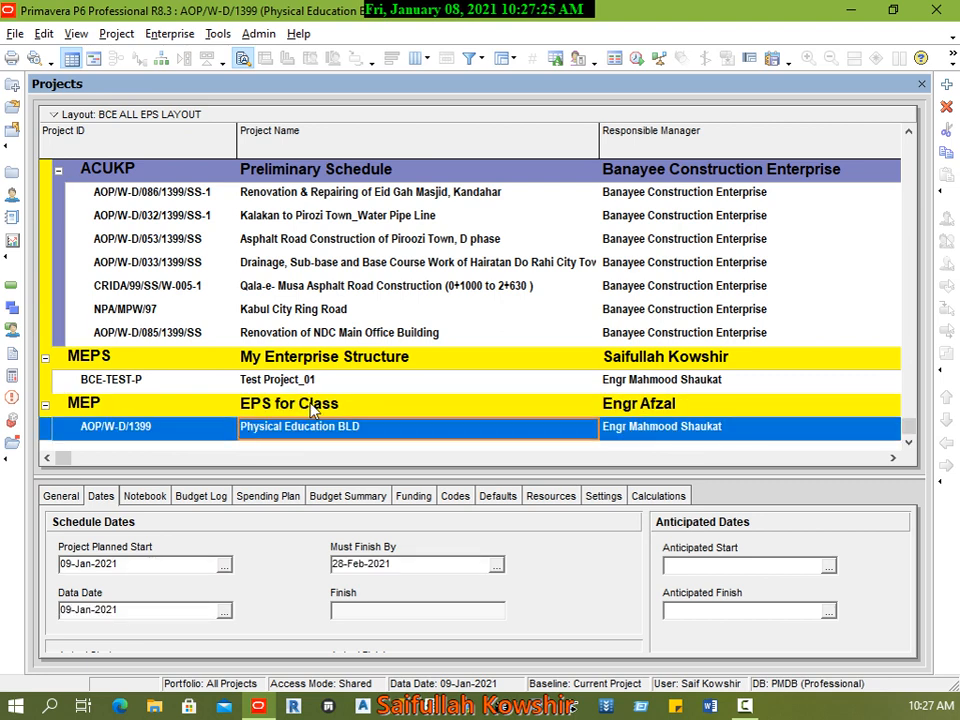
left_click(288, 407)
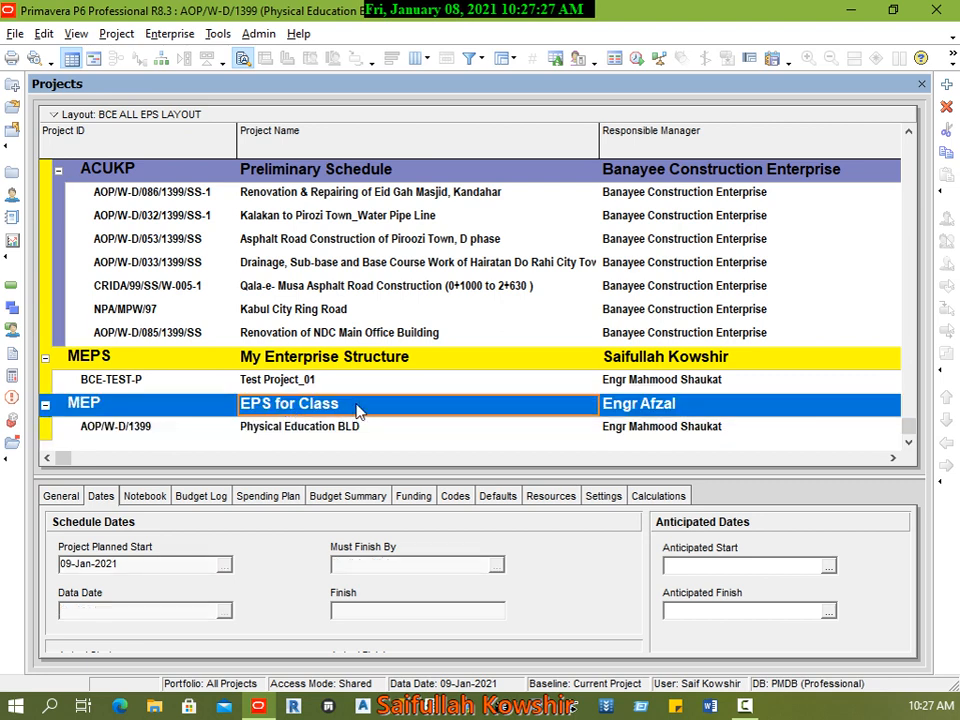
left_click(330, 431)
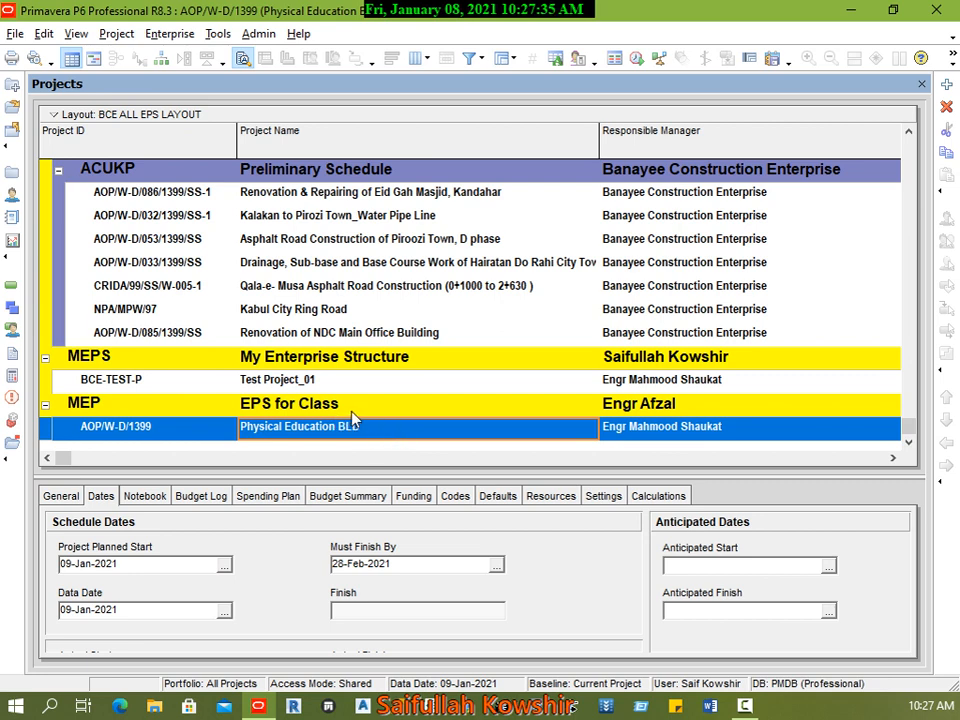
Step: Add another new project under MEP, EPS for Class, keeping that EPS, and continue to its ID and name
left_click(358, 411)
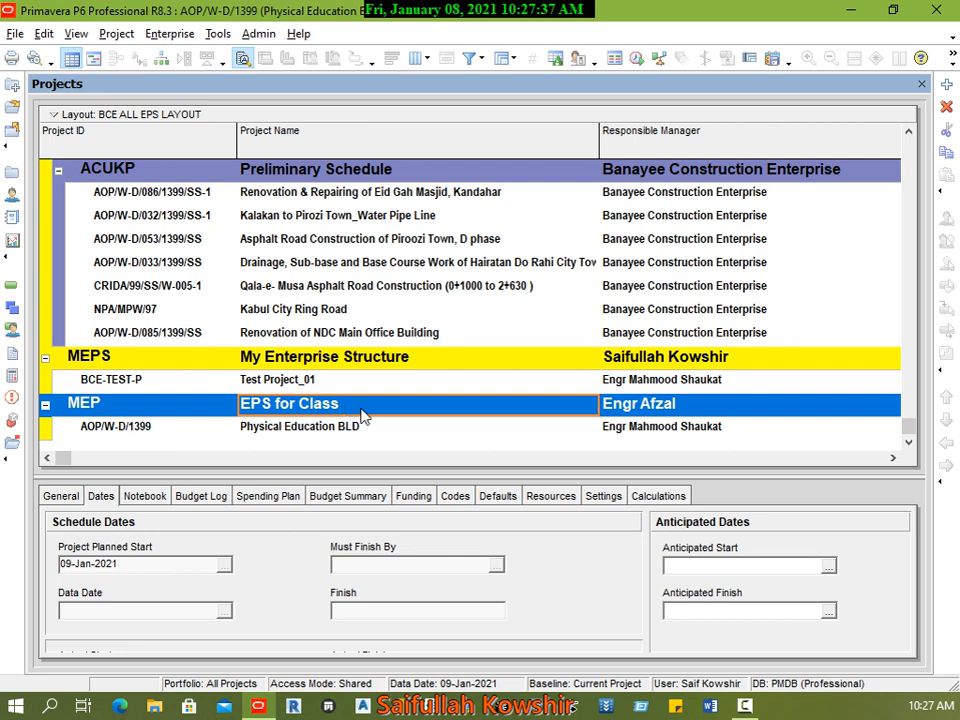
right_click(362, 416)
left_click(433, 429)
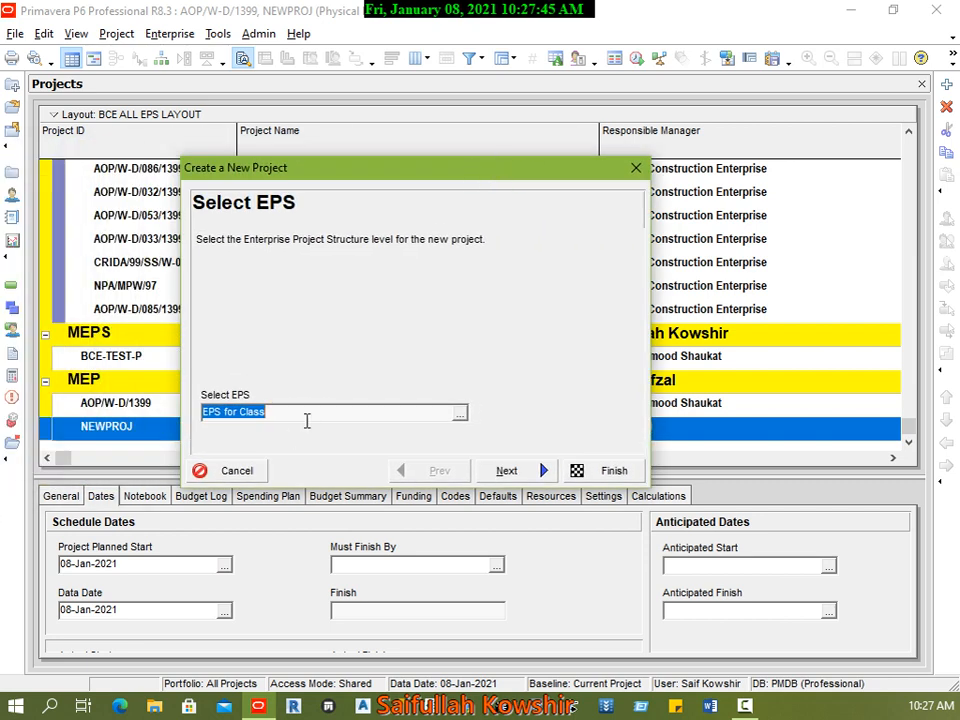
left_click(460, 413)
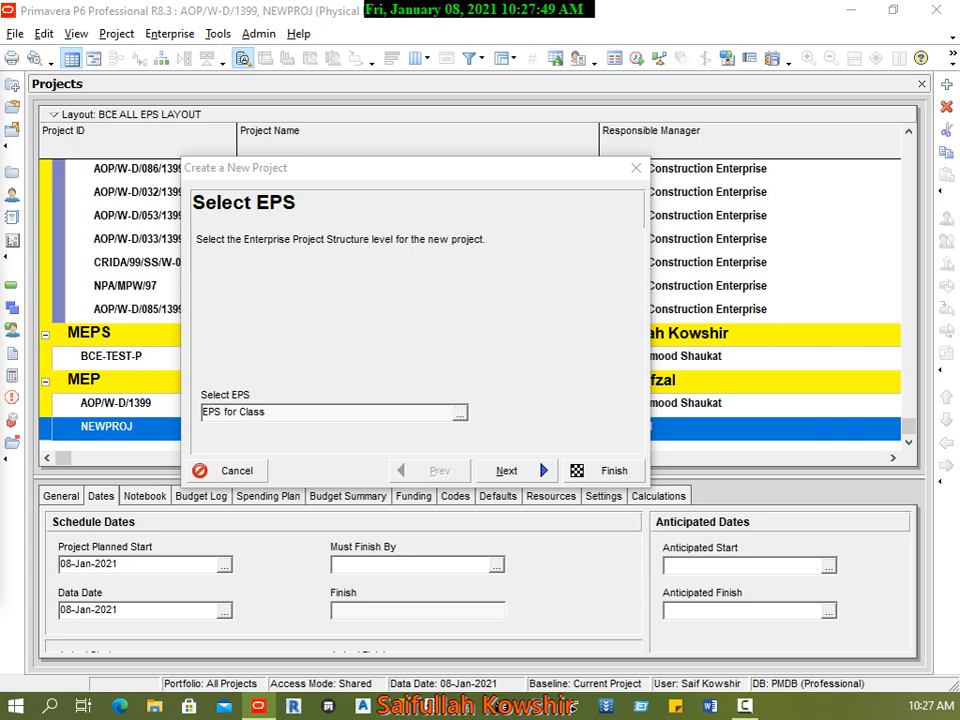
left_click(2, 78)
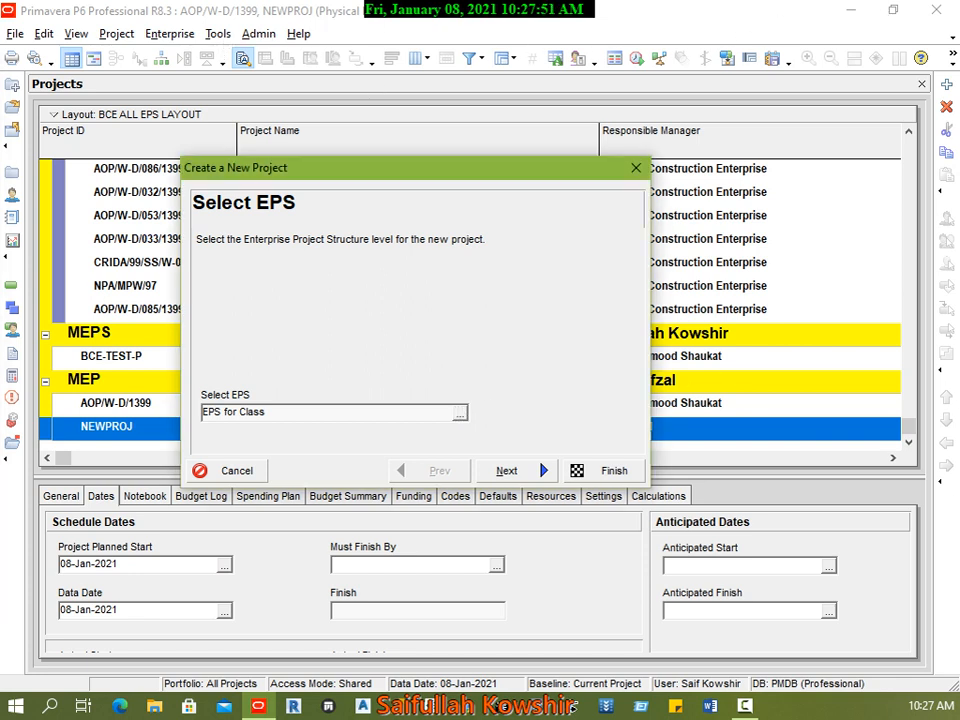
left_click(506, 470)
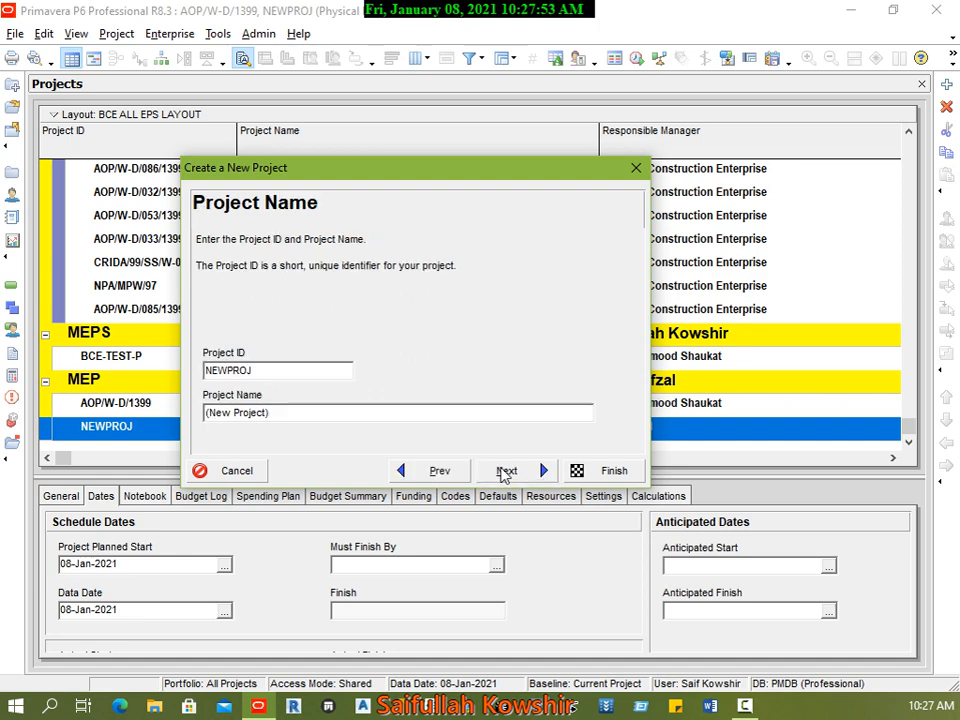
Step: Set the new project's ID to AOP/W and its name to "TEst P", and continue to the start and end dates
double_click(266, 376)
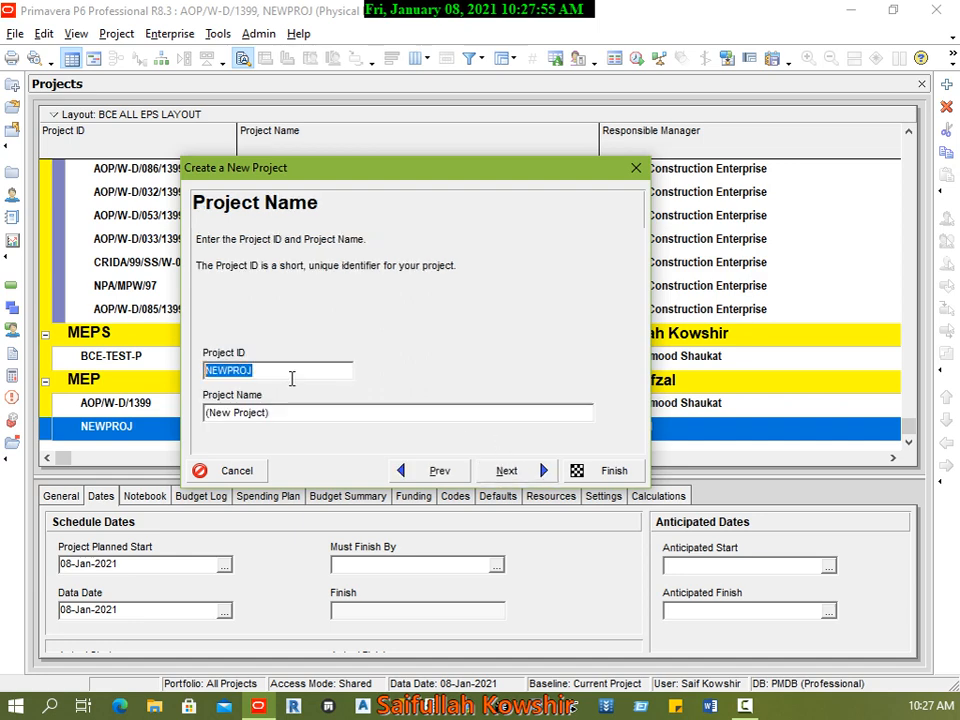
type("AOP/W")
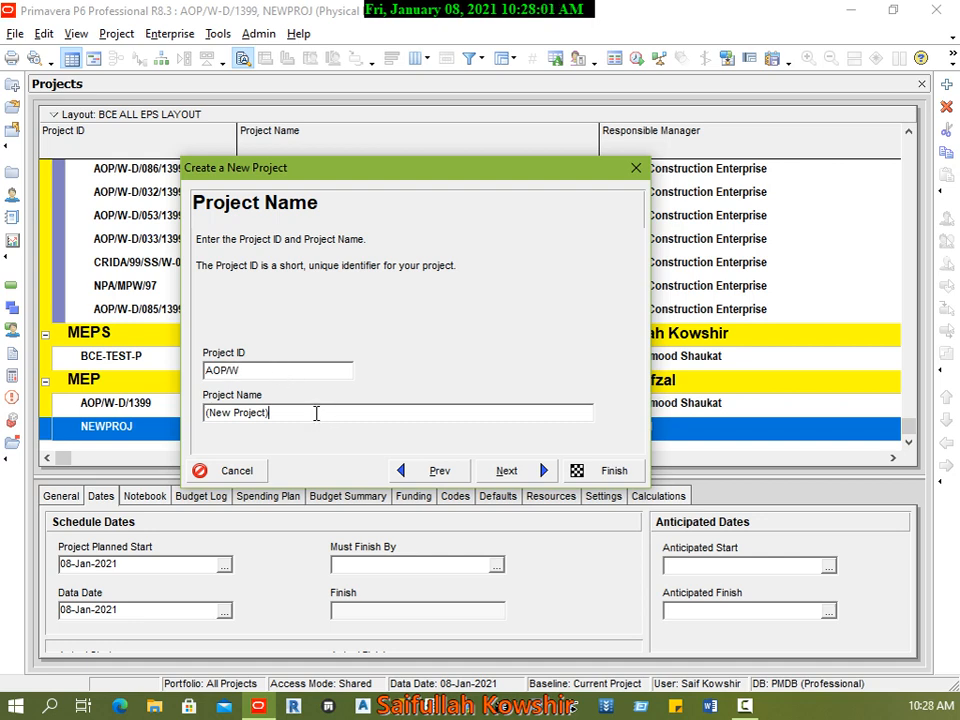
key("Tab")
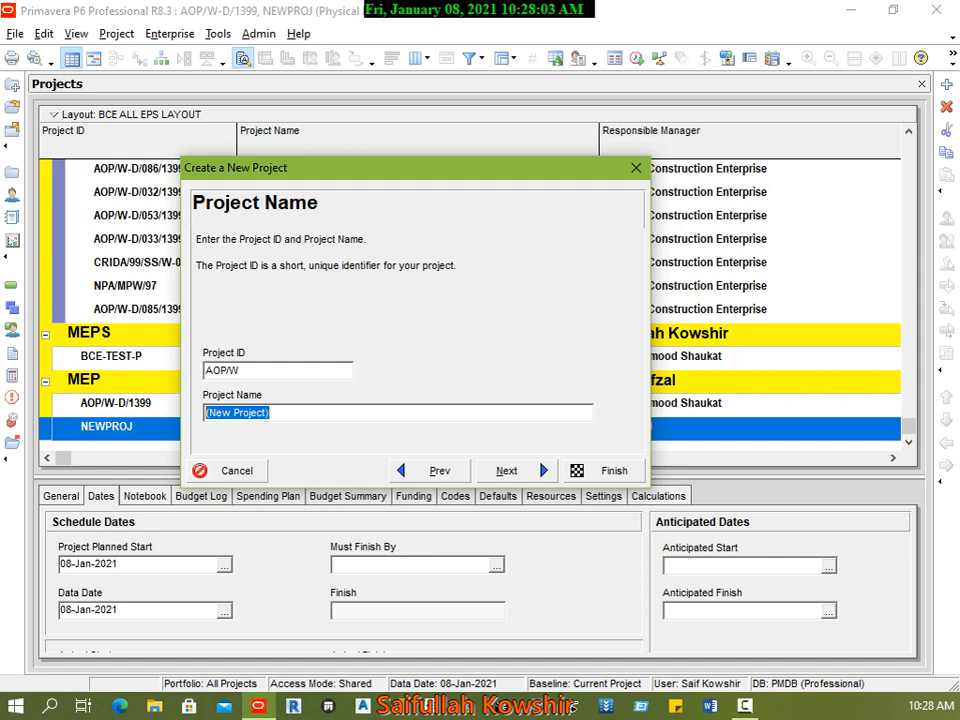
type("TEst")
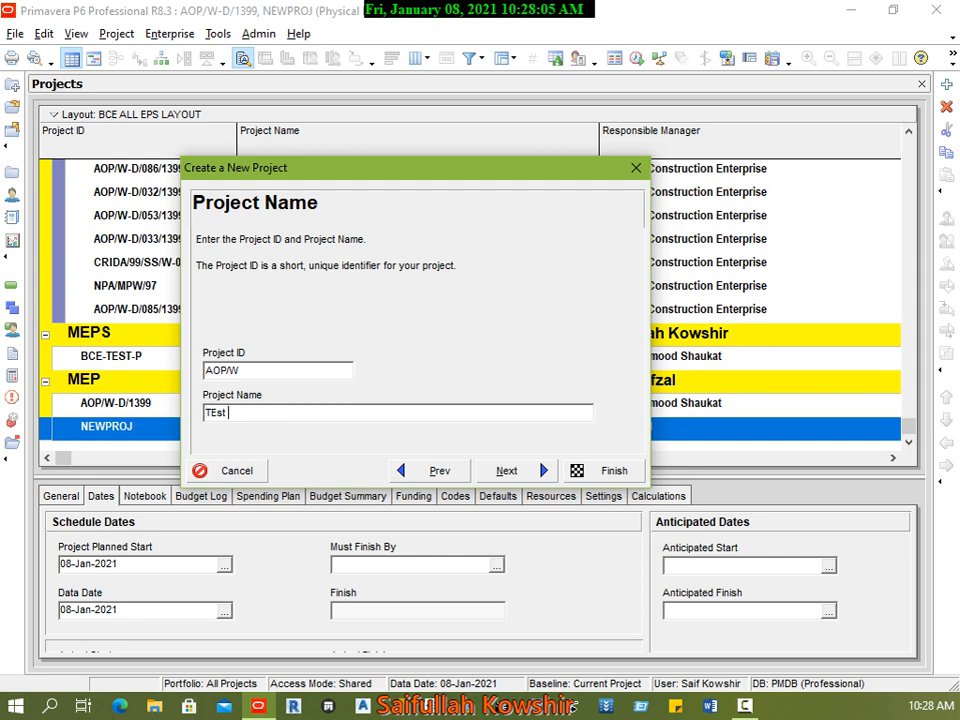
type(" P")
left_click(506, 470)
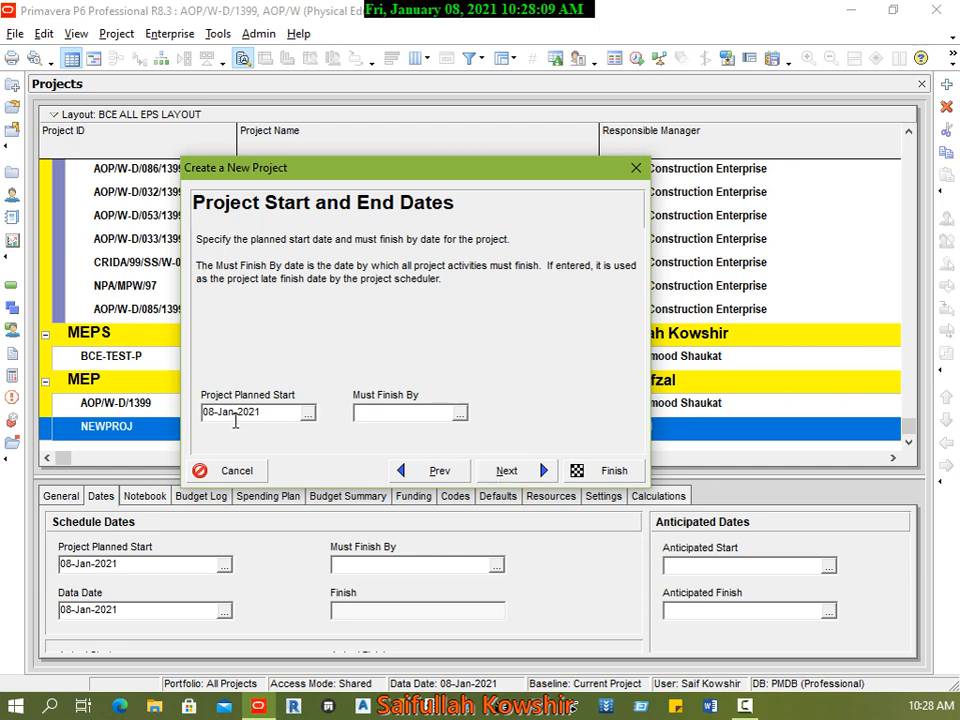
Step: Set the new project's must finish by date to 20-Jan-2021 and continue to the assignment rate type
left_click(460, 414)
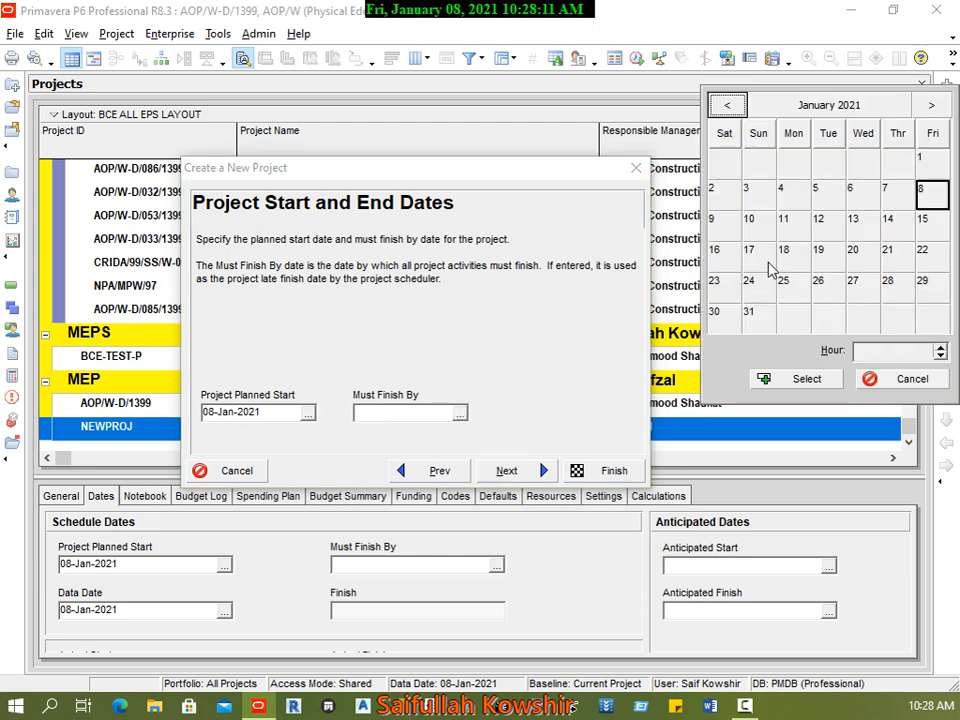
left_click(862, 256)
left_click(796, 382)
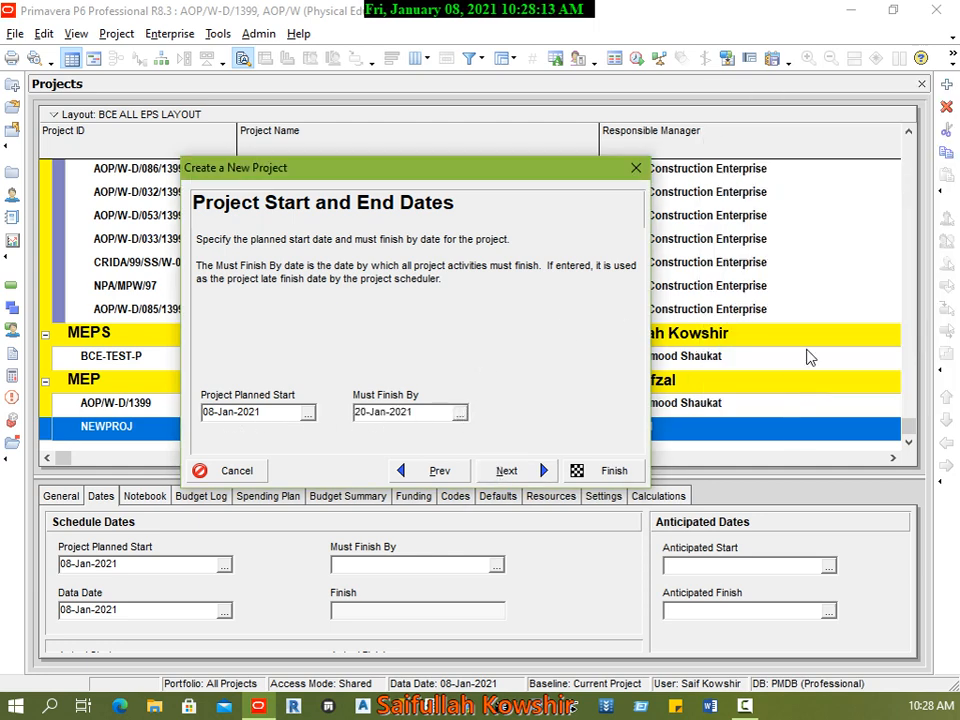
left_click(506, 471)
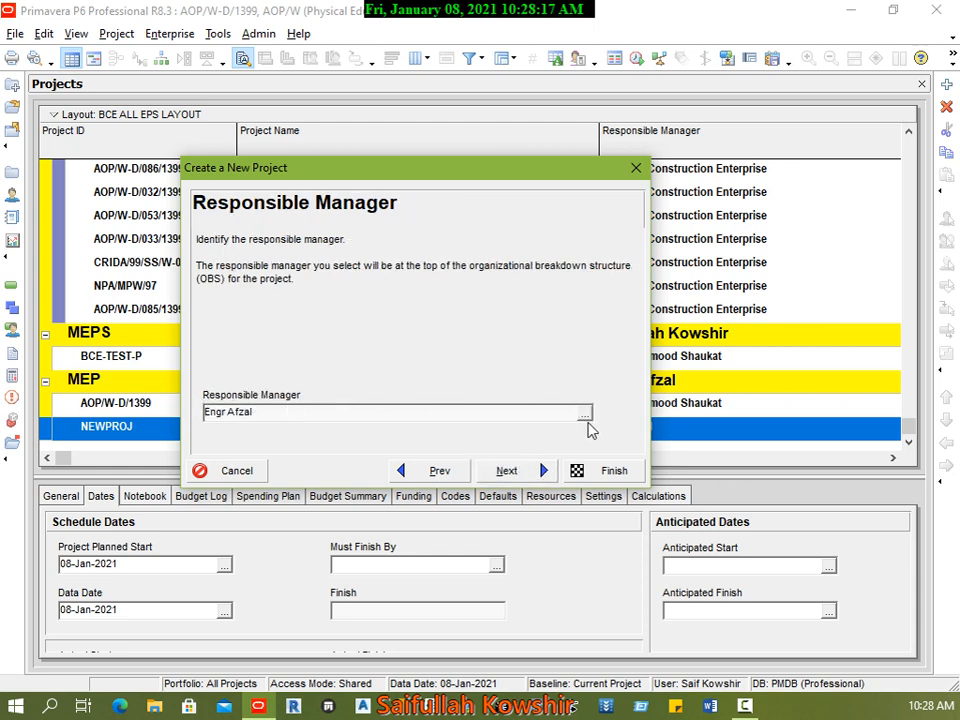
Step: Keep Standard Rate as the rate type and finish creating the TEst P project
left_click(535, 465)
left_click(603, 470)
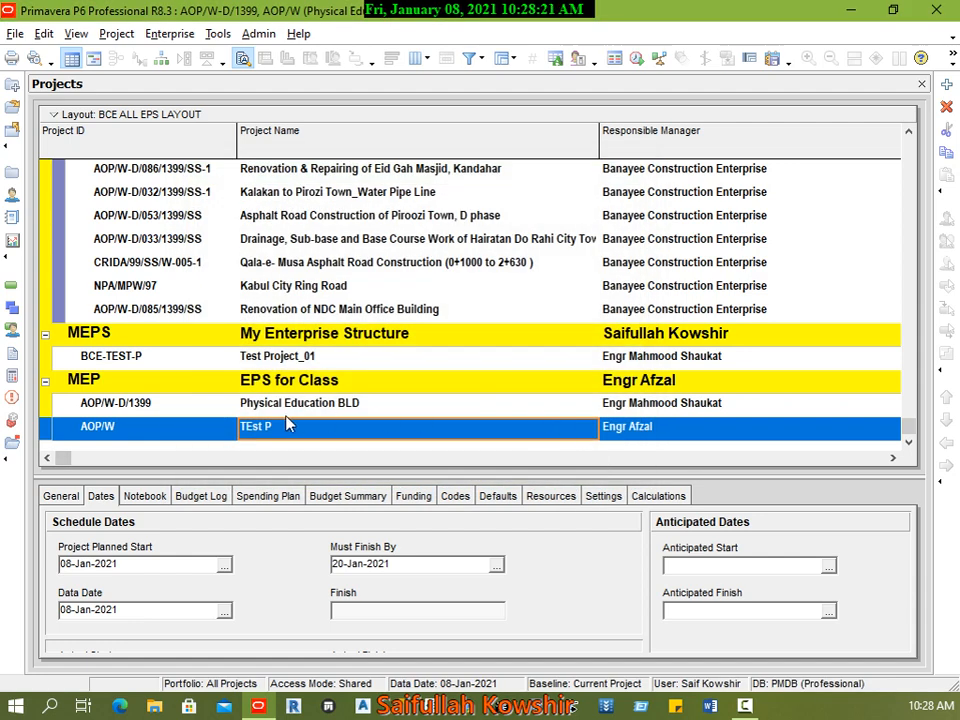
Step: Compare the dates and responsible managers of the Physical Education BLD and TEst P projects with their parent, EPS for Class
left_click(232, 404)
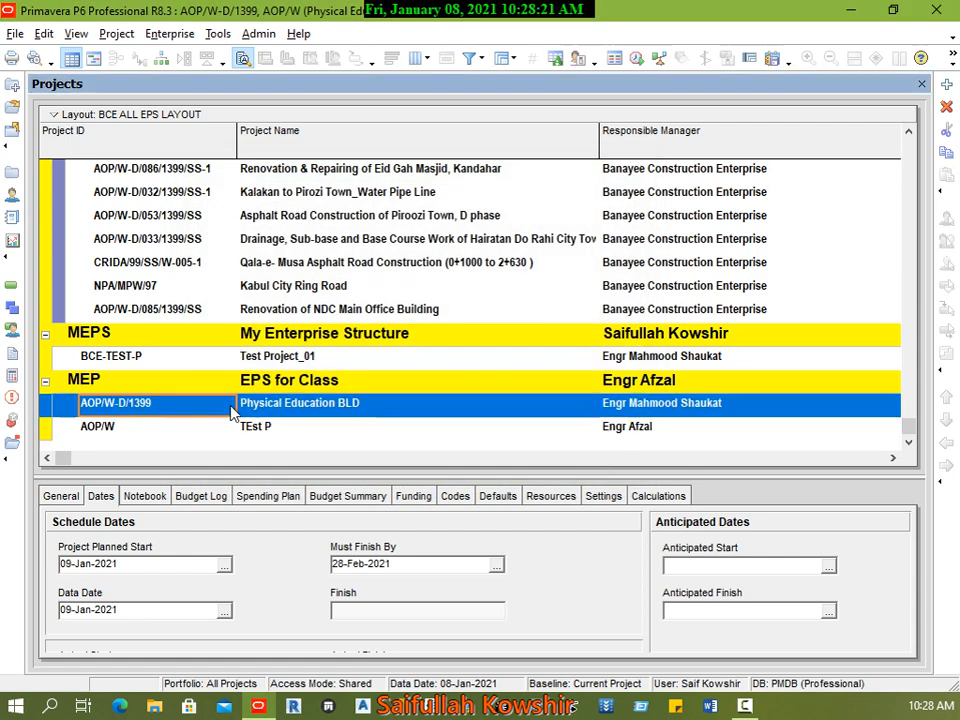
left_click(167, 424)
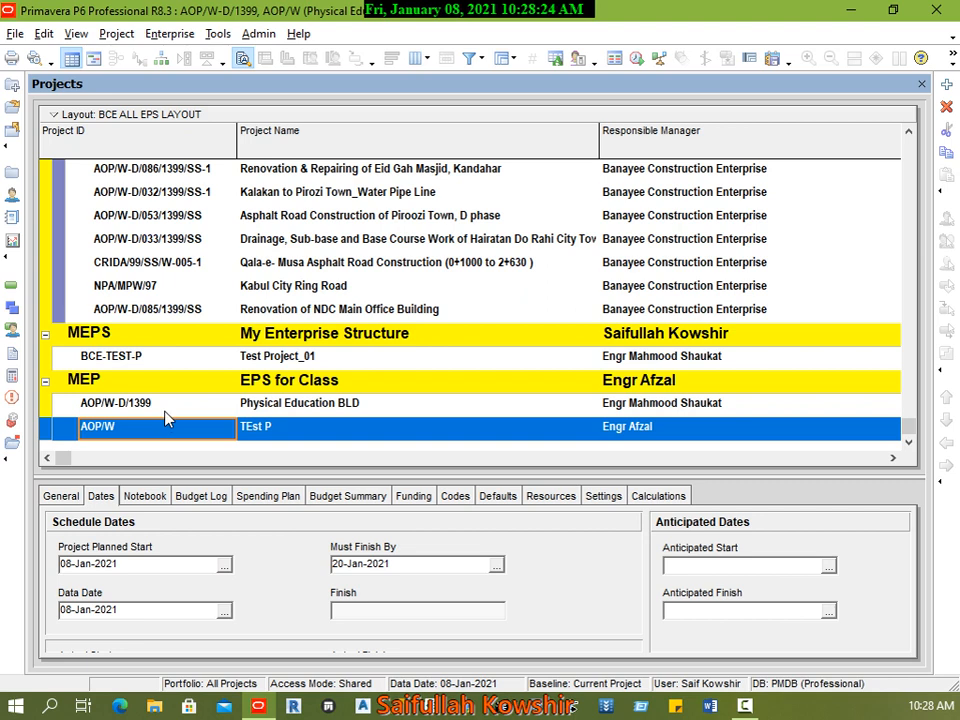
left_click(349, 385)
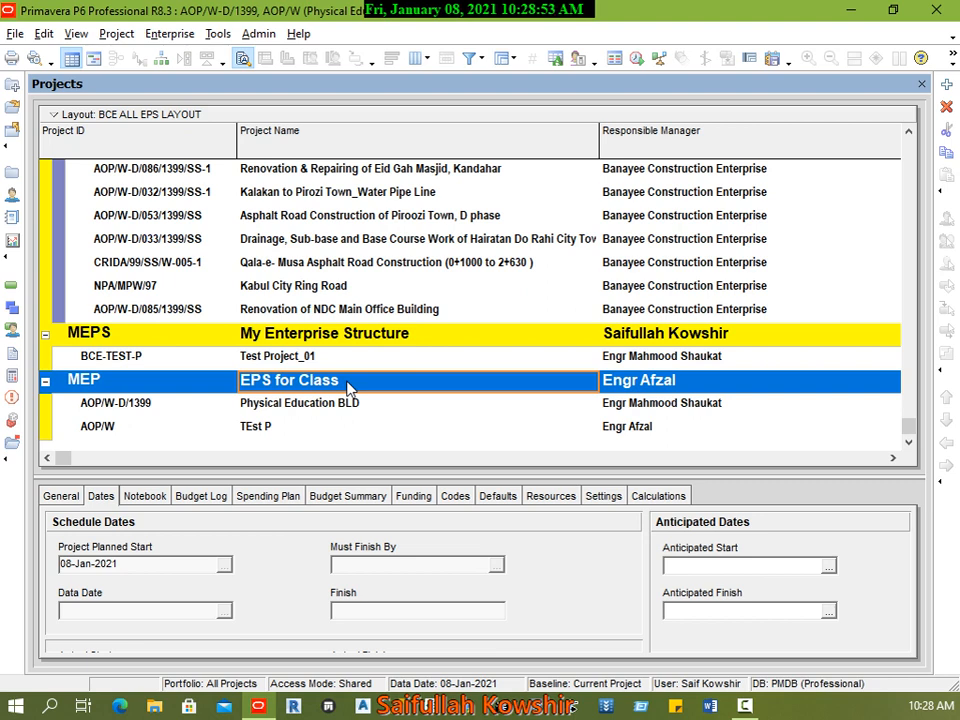
left_click(297, 410)
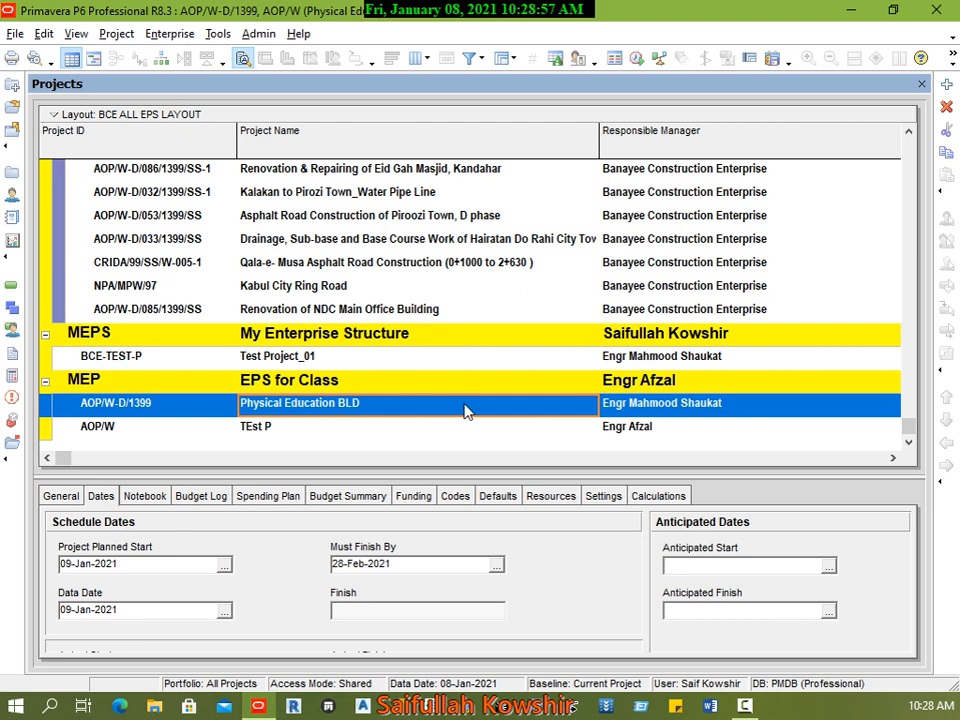
left_click(657, 426)
Step: Review the general details and schedule dates of the Physical Education BLD project
left_click(609, 406)
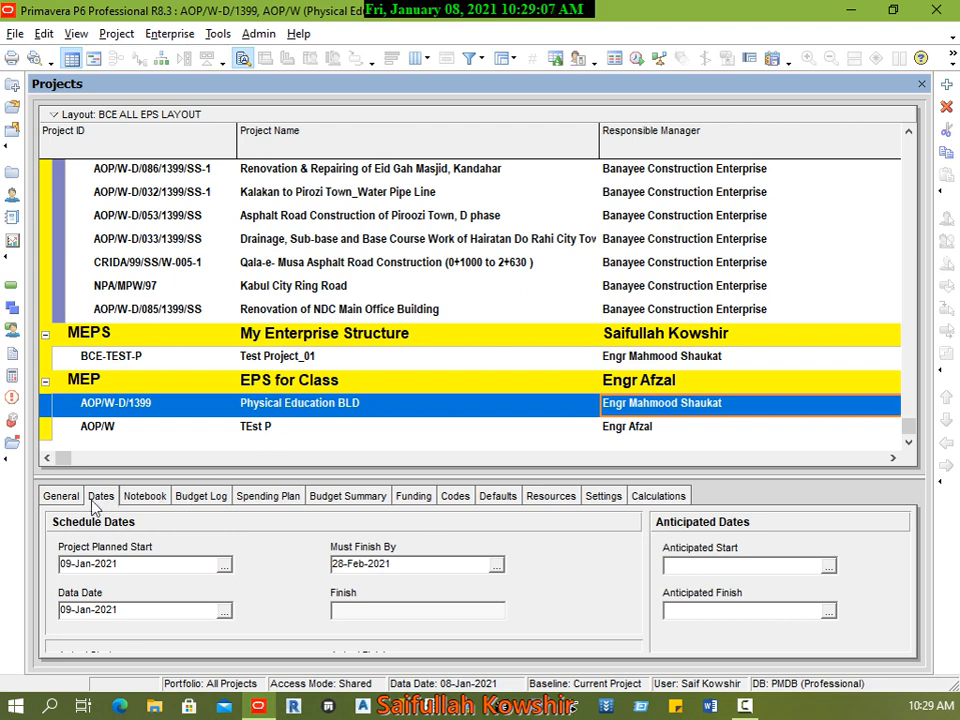
left_click(61, 496)
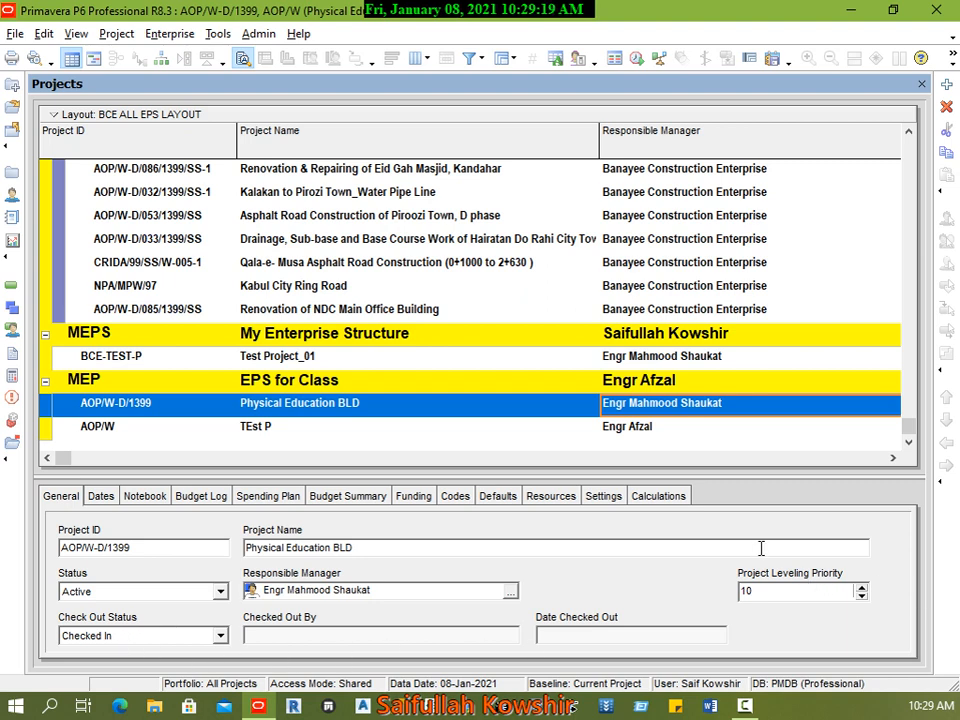
left_click(101, 496)
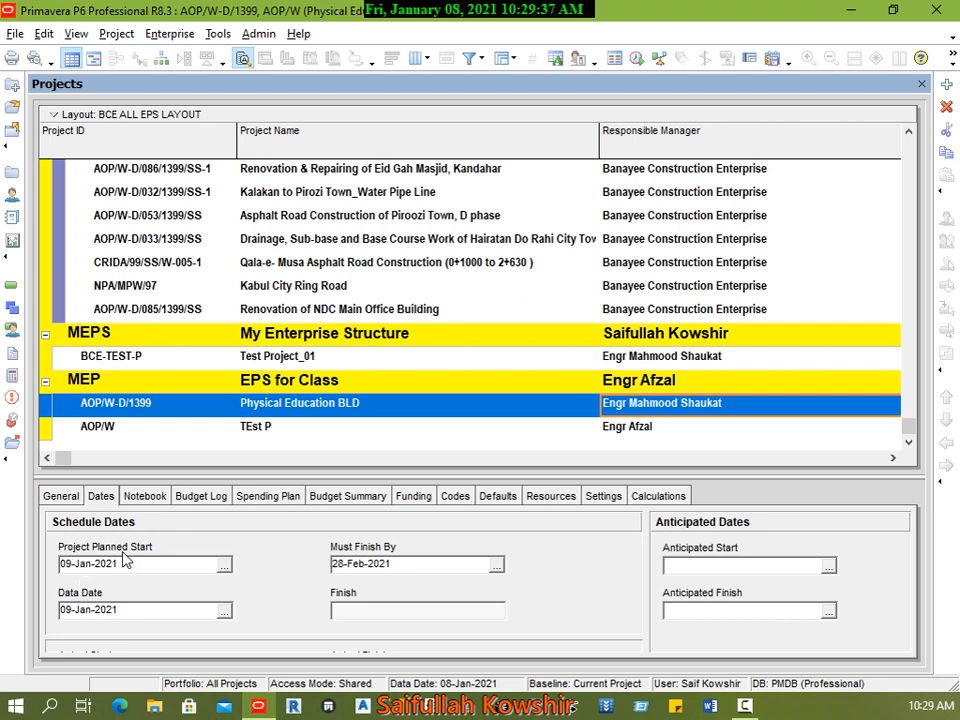
Step: Examine the planned start, data date and must finish by date of several existing BCE projects, including Nangarhar Girl's Dormitory Building N-NGR-D-01.01
left_click(296, 265)
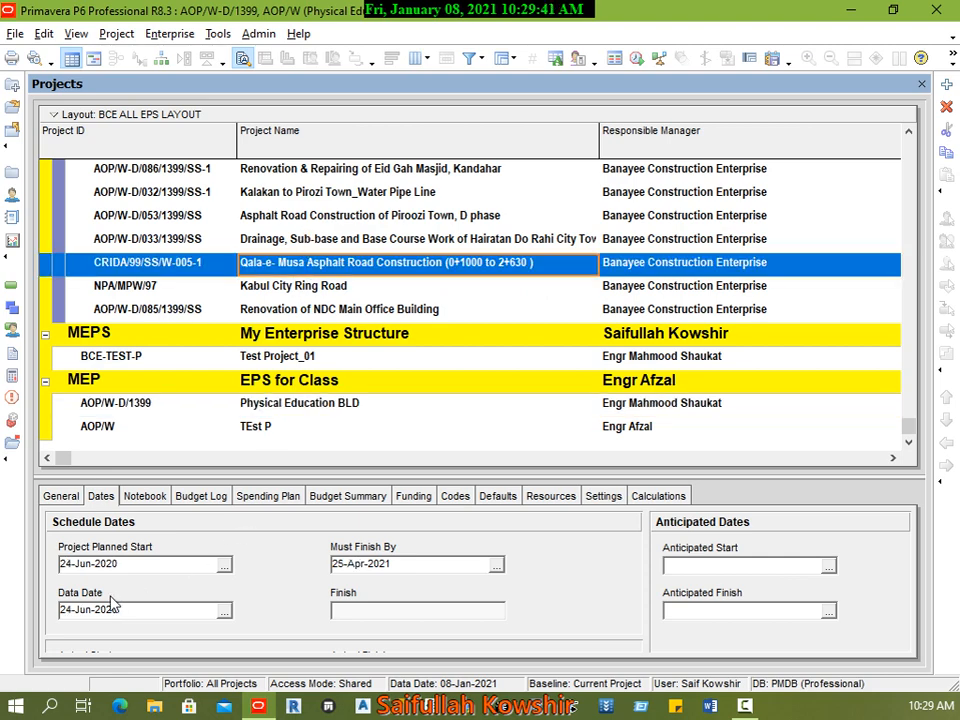
scroll(345, 375, "up", 2)
scroll(345, 375, "up", 15)
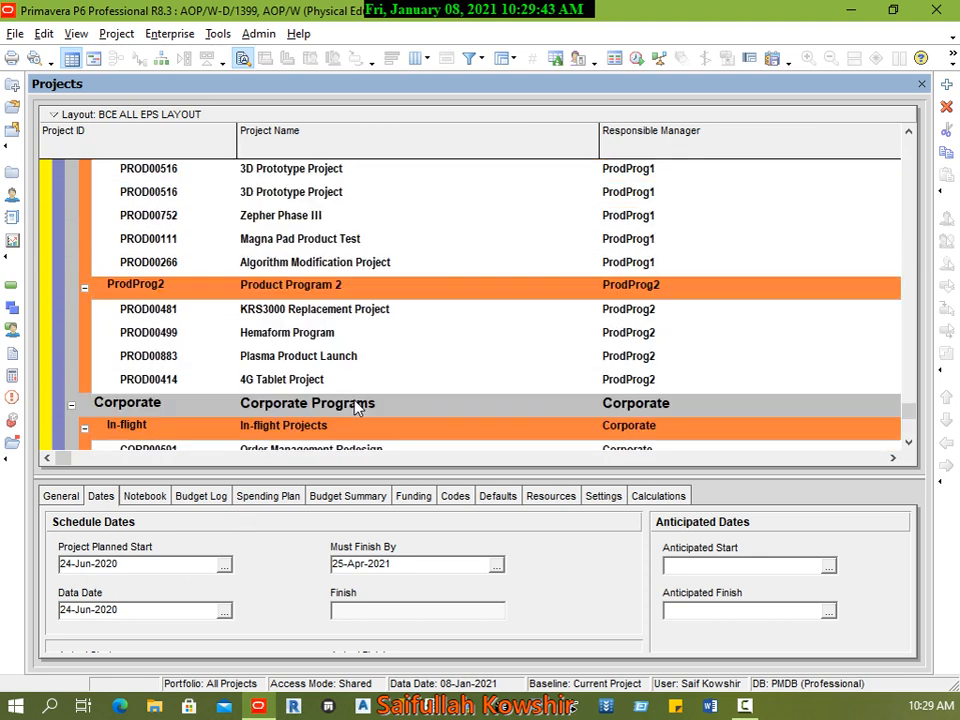
left_click_drag(908, 408, 886, 137)
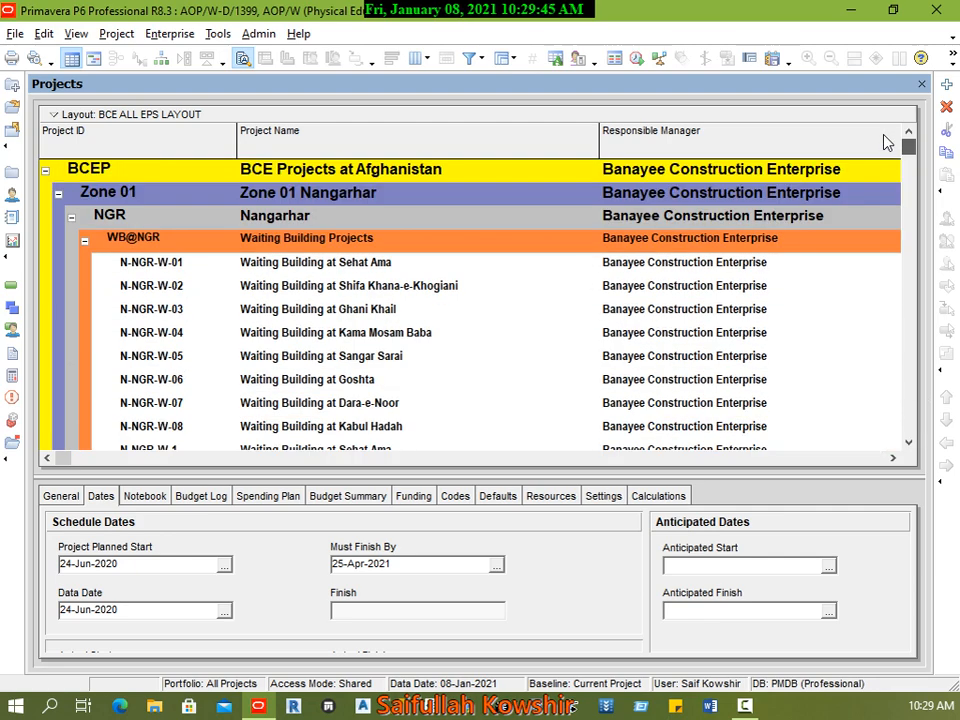
left_click(300, 263)
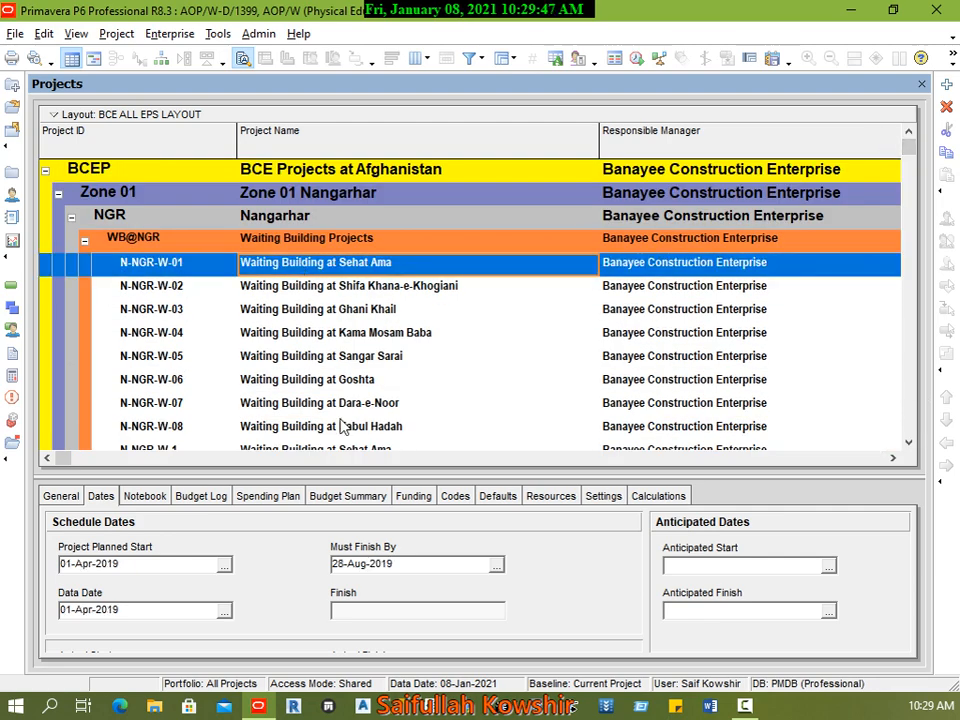
left_click(310, 310)
scroll(400, 405, "down", 10)
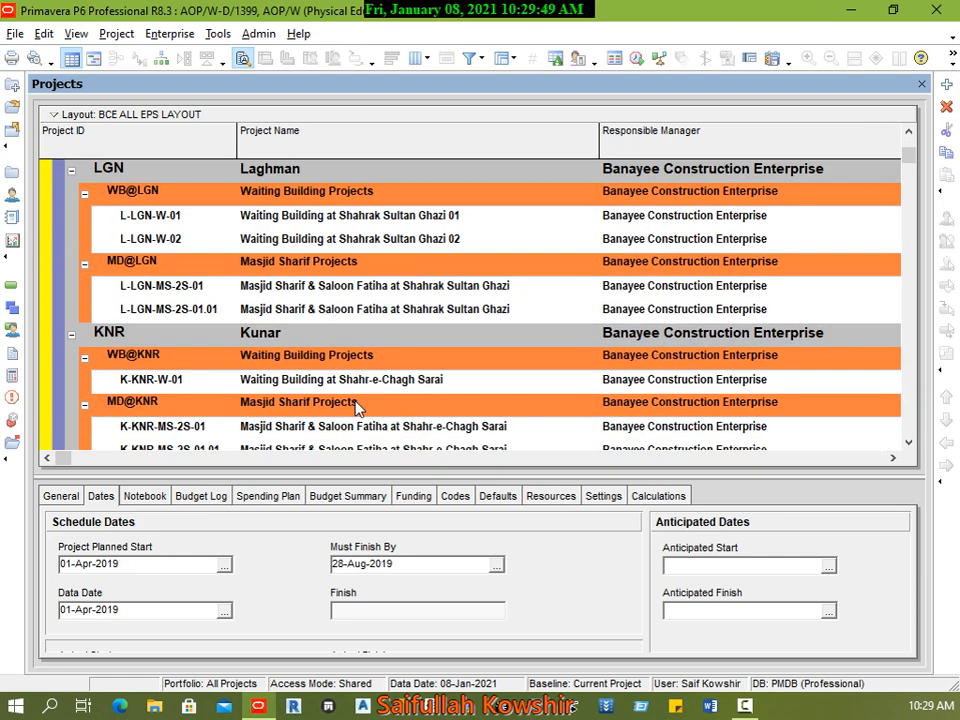
scroll(220, 228, "up", 1)
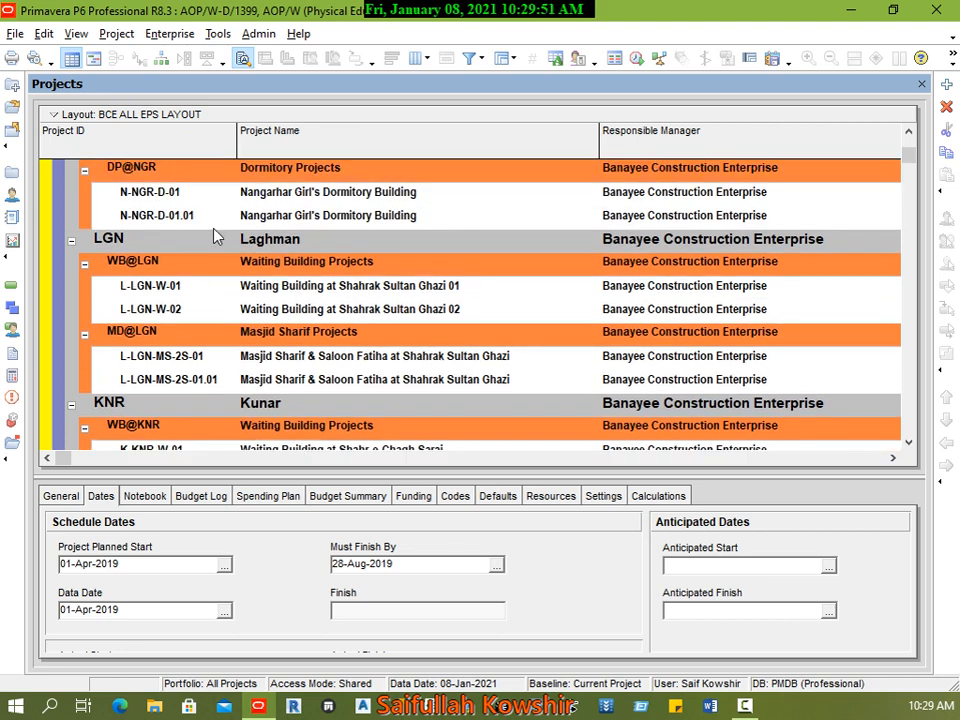
left_click(413, 215)
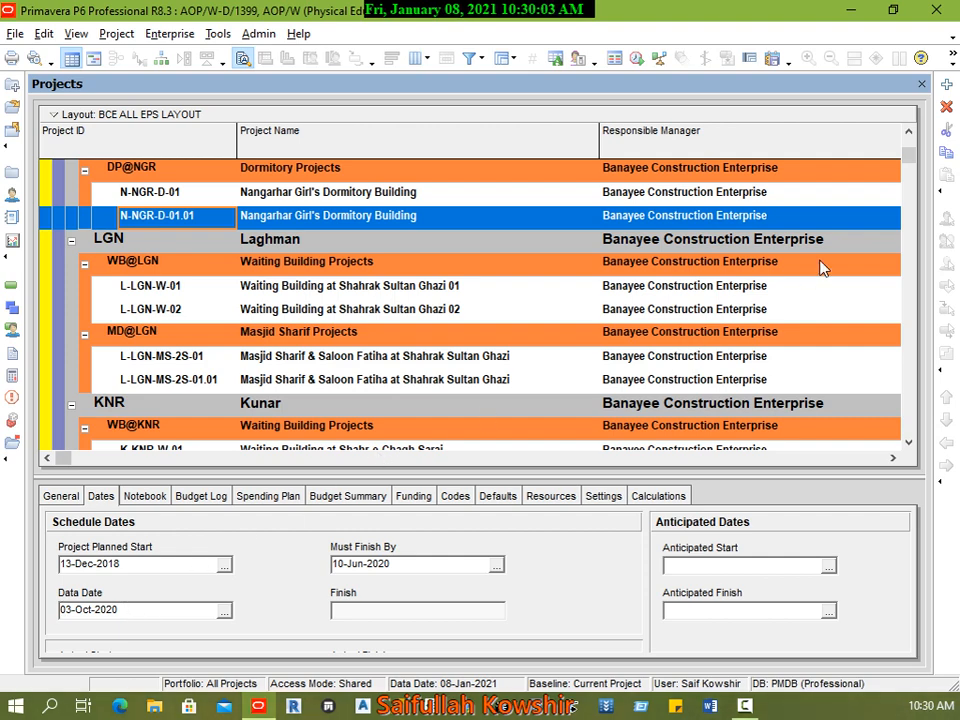
Step: Open the Physical Education BLD project under MEP, EPS for Class
left_click_drag(908, 156, 891, 450)
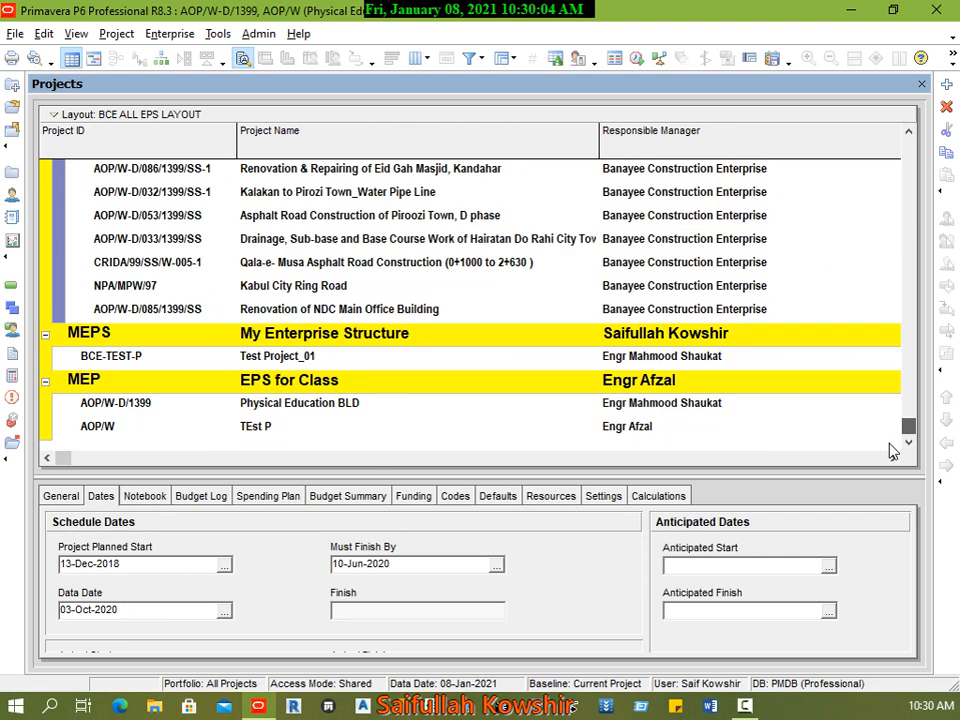
left_click(176, 410)
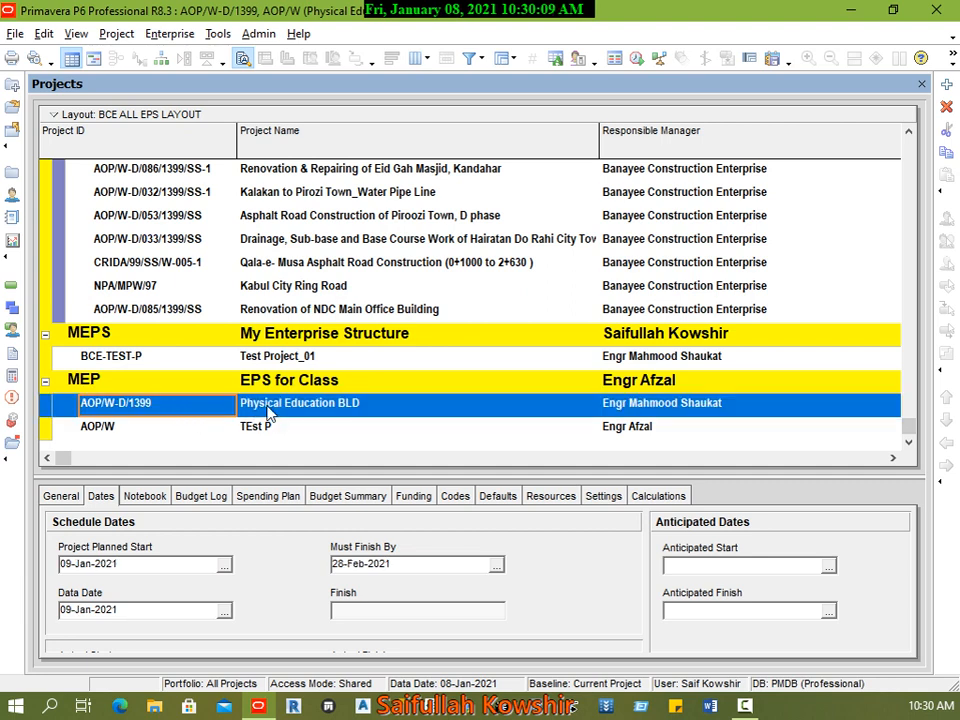
right_click(325, 410)
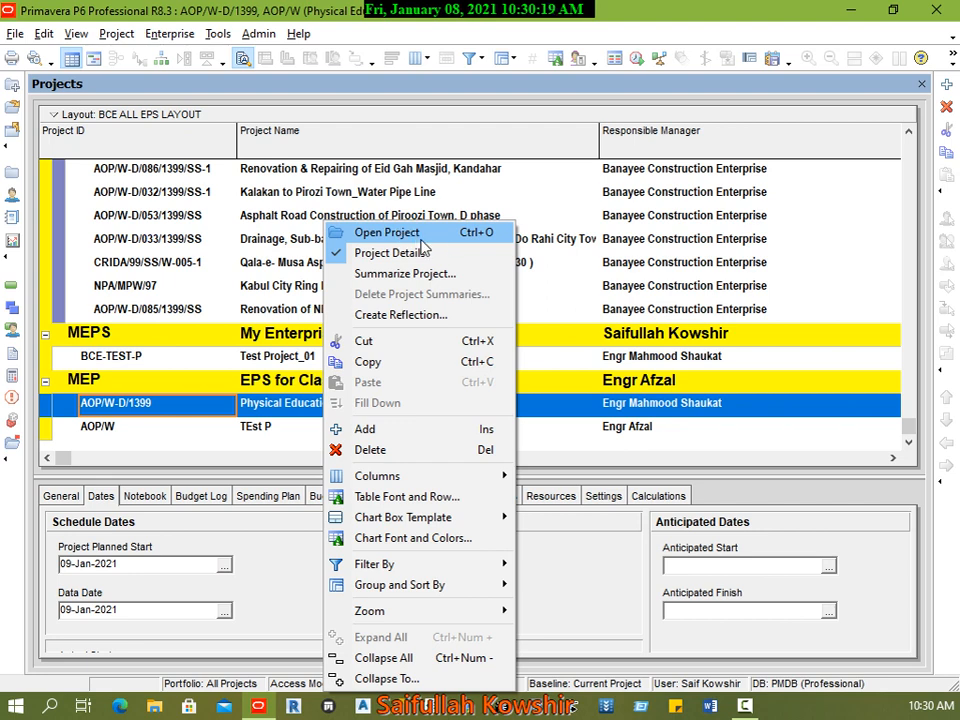
left_click(272, 410)
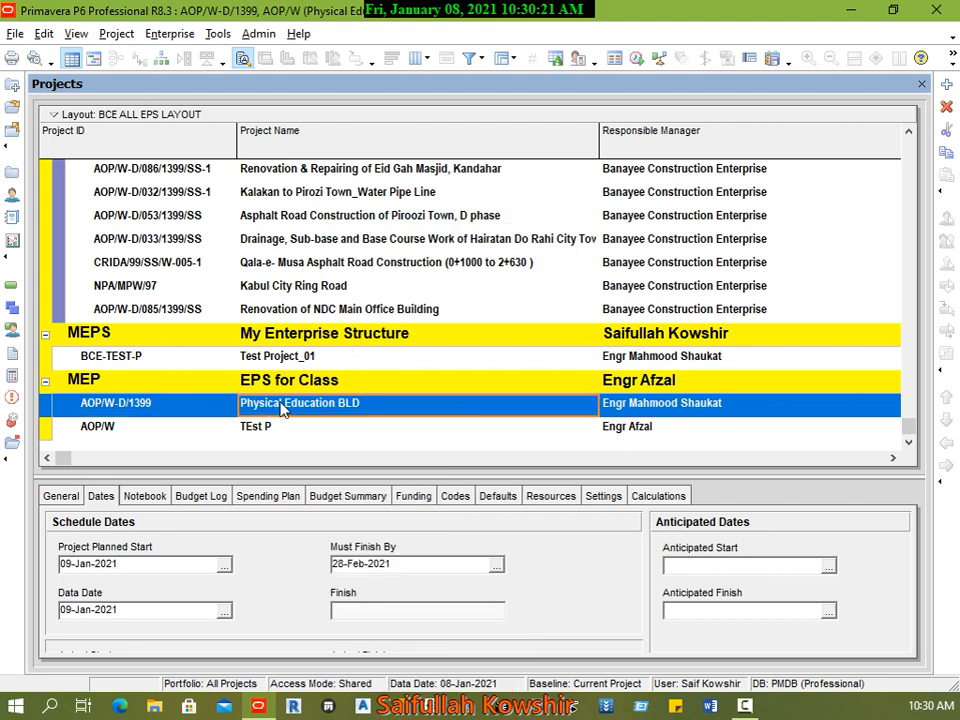
left_click(469, 403)
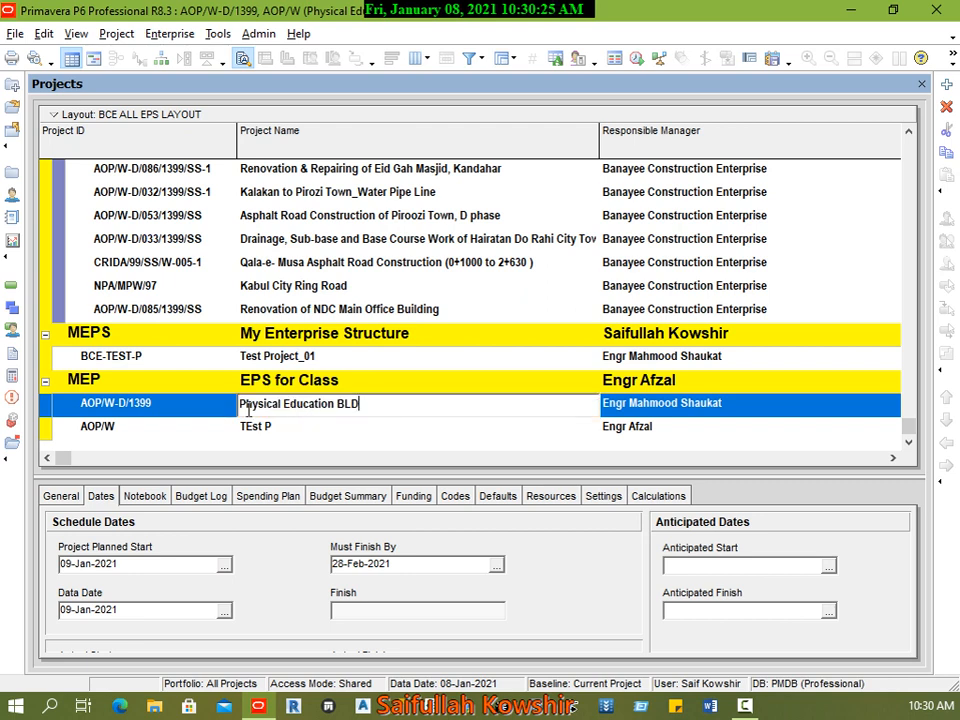
left_click(190, 413)
left_click(205, 408)
left_click(330, 408)
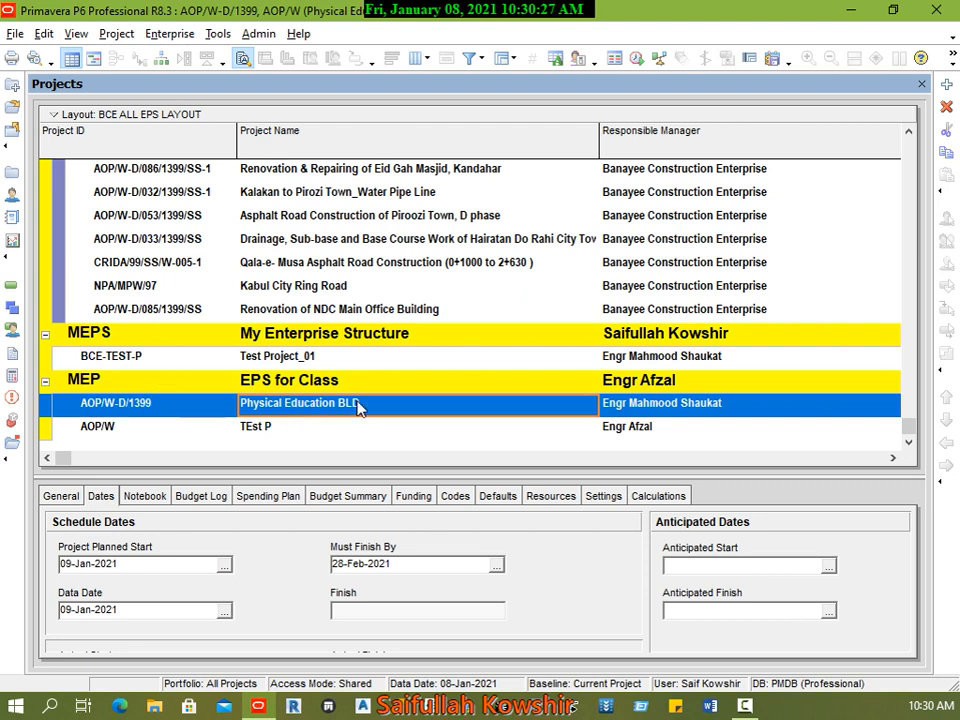
right_click(357, 405)
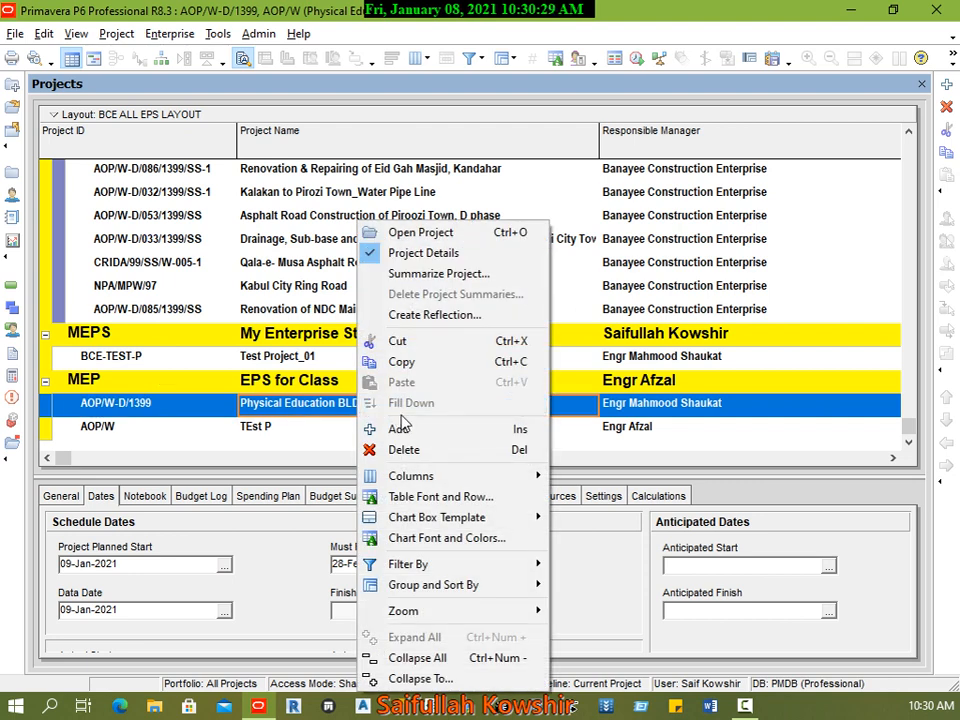
left_click(446, 232)
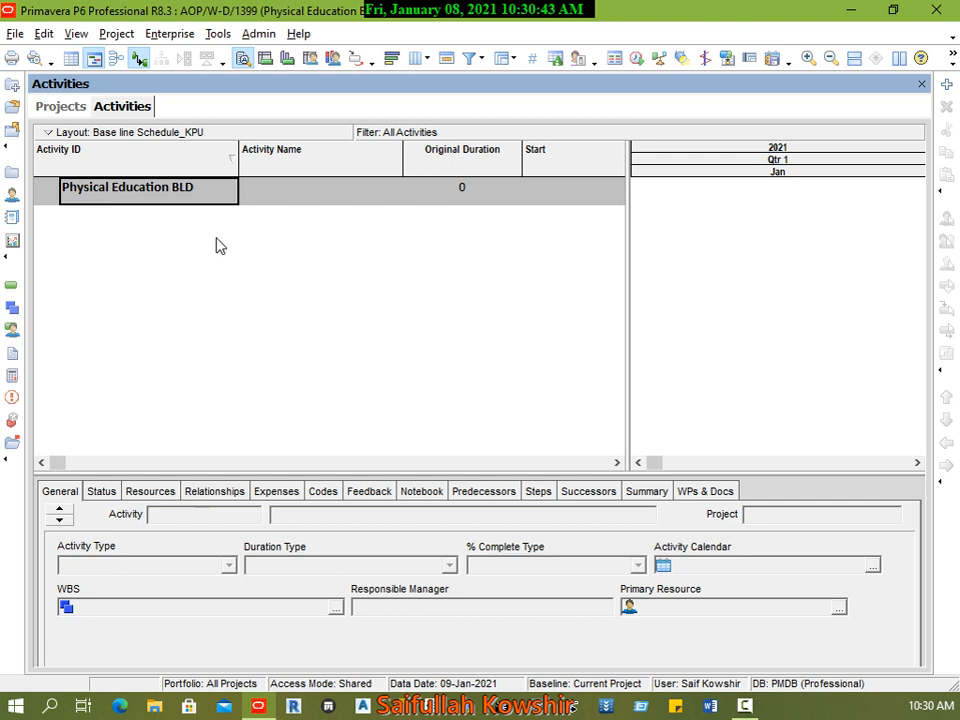
Step: Open the WBS view of the Physical Education BLD project and compare it with the Activities view
left_click(124, 38)
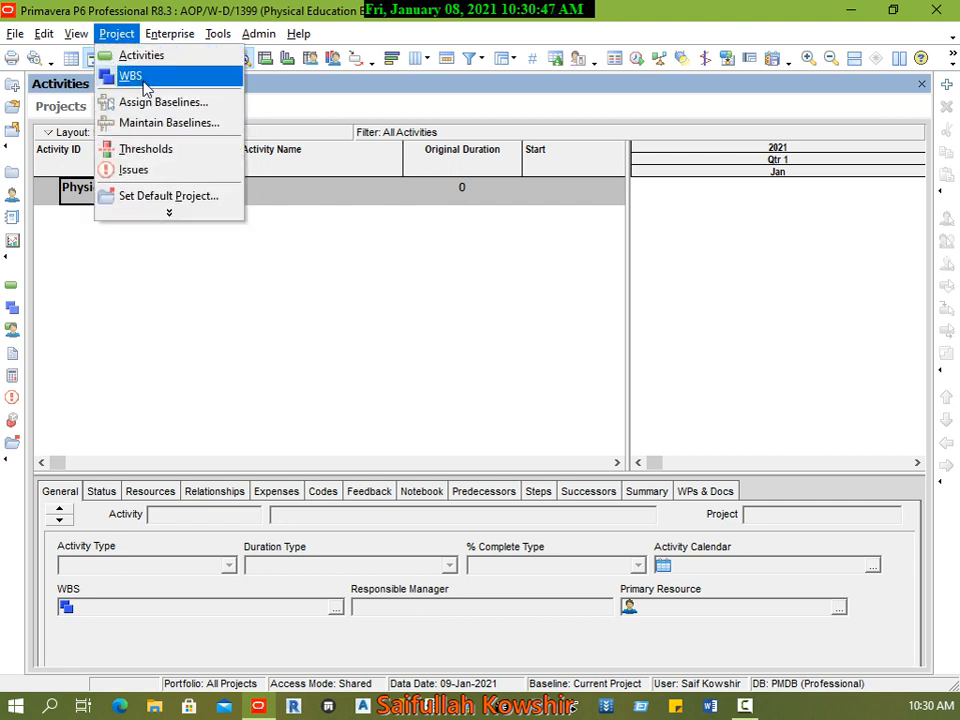
left_click(140, 77)
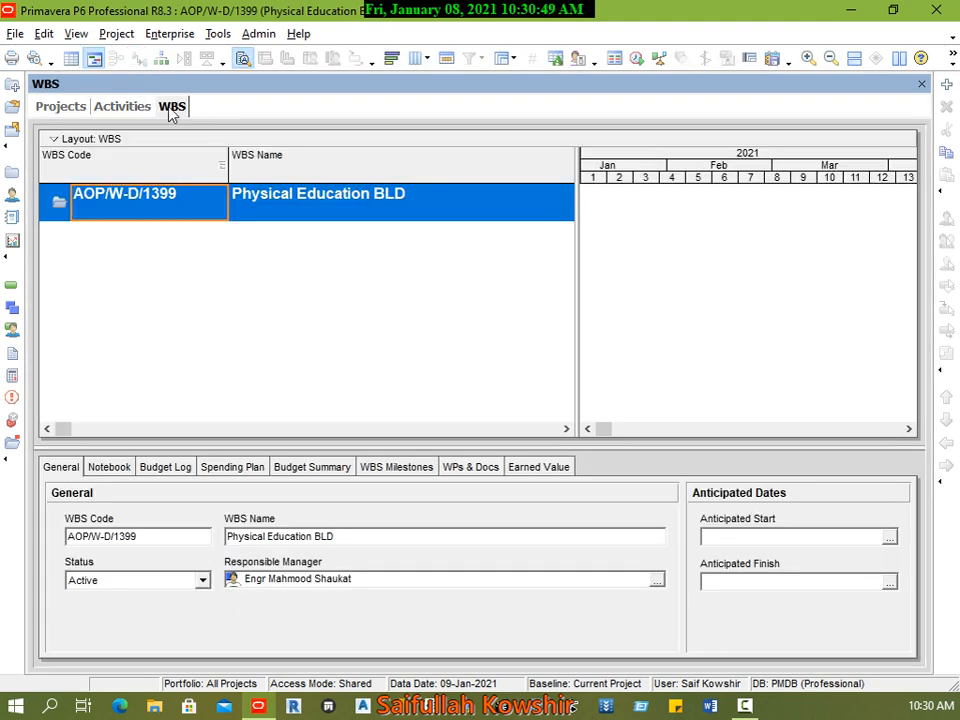
left_click(130, 104)
left_click(183, 107)
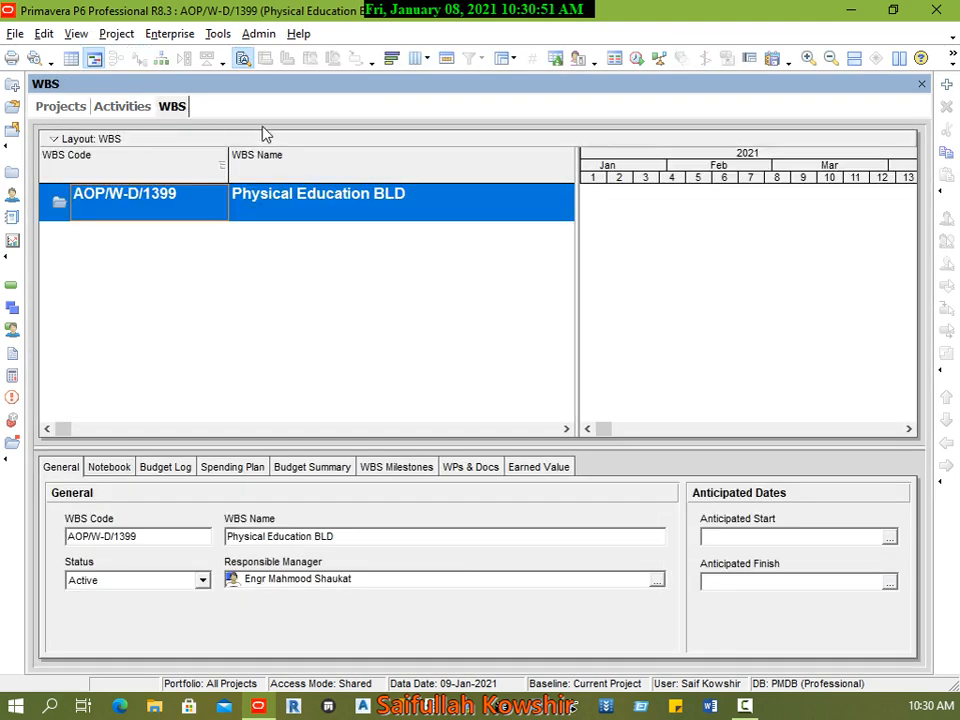
Step: Look through the open Projects, Activities and WBS views of the Physical Education BLD project
left_click(133, 107)
left_click(62, 107)
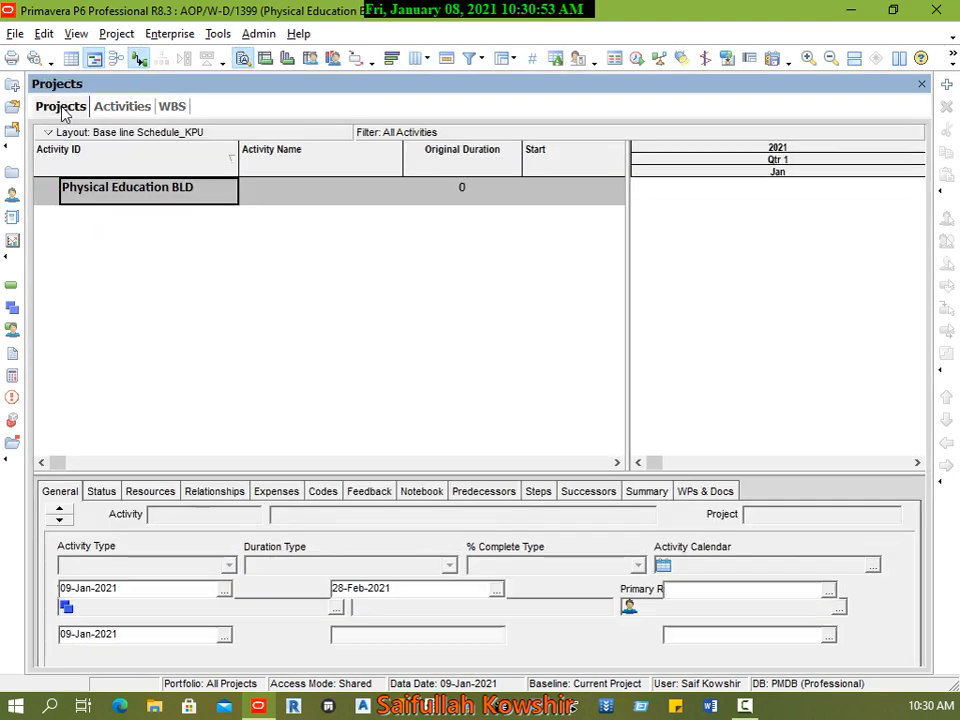
left_click(133, 105)
left_click(172, 107)
left_click(122, 106)
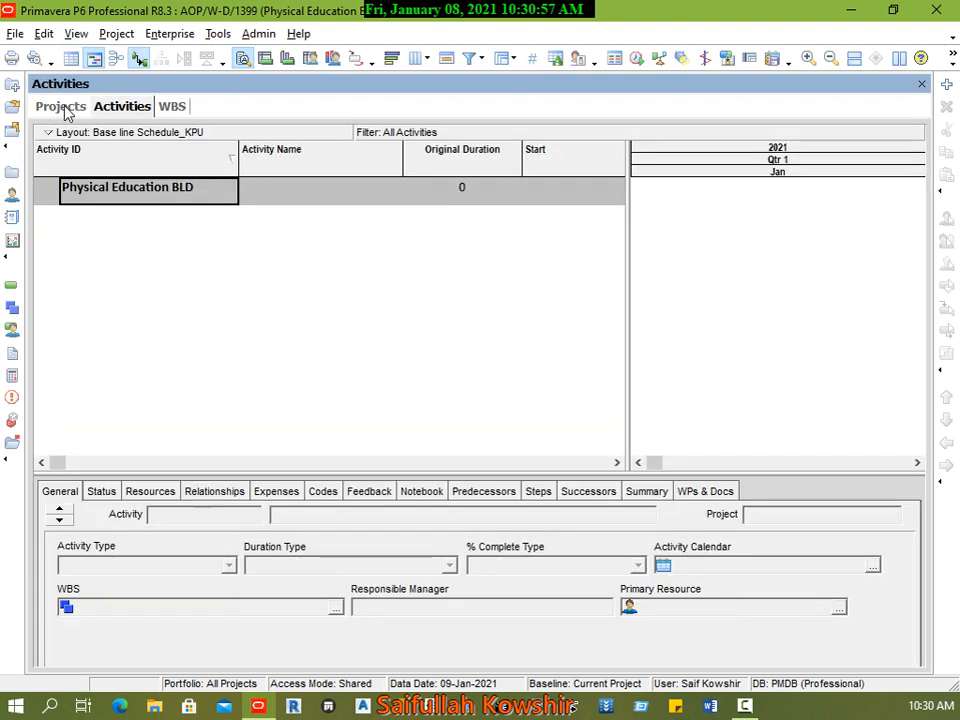
left_click(60, 106)
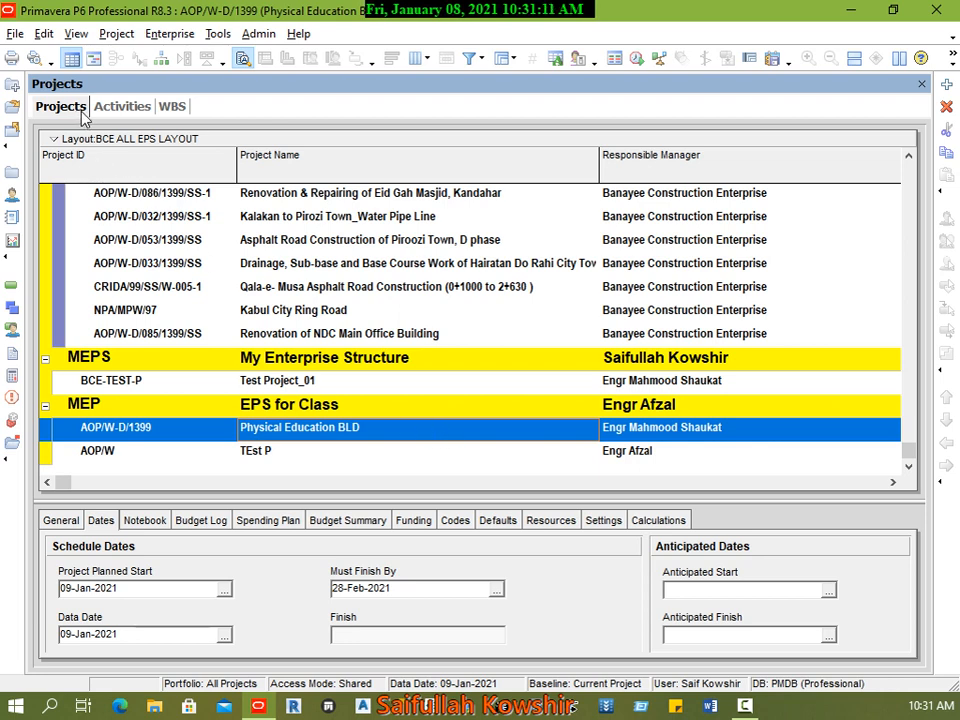
Step: Reorder the open views so that WBS stands between Projects and Activities, and show the WBS view
left_click(121, 108)
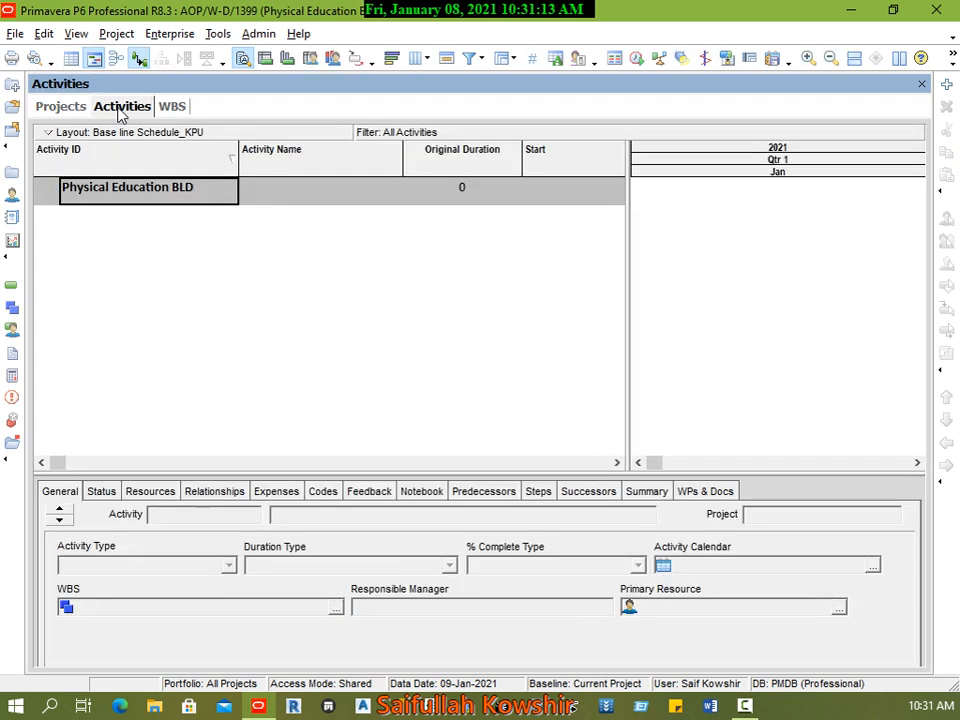
left_click_drag(121, 116, 206, 116)
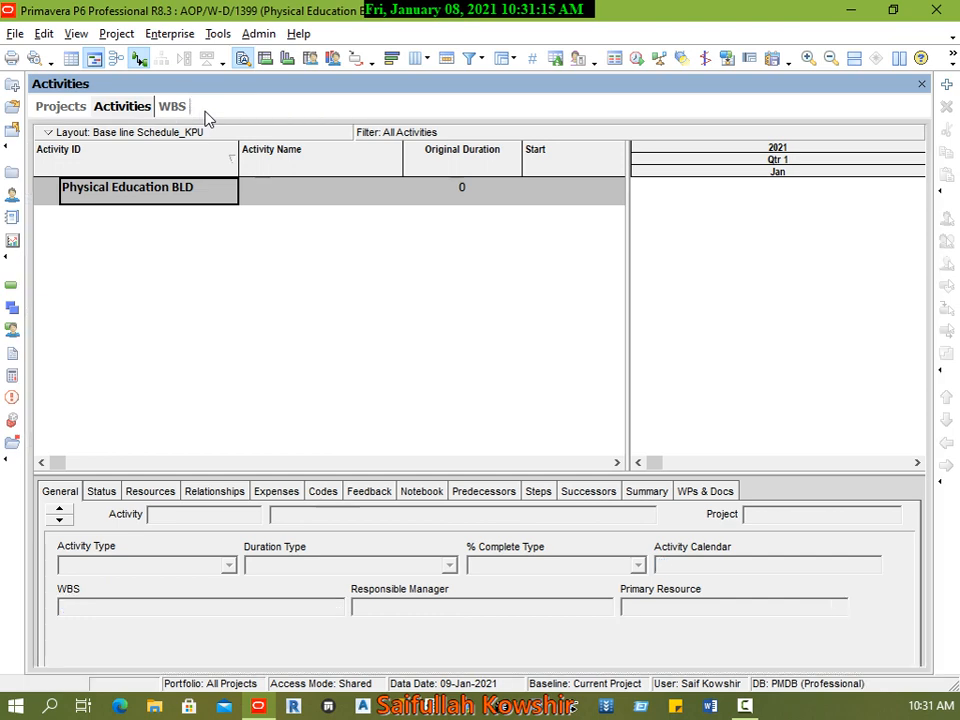
left_click(108, 108)
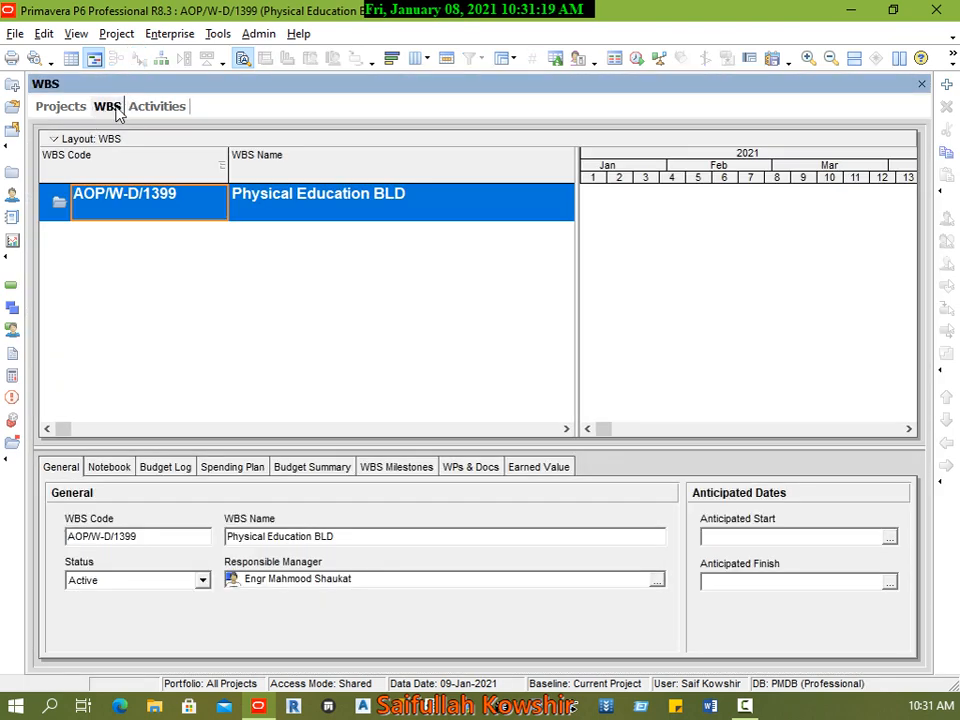
left_click(134, 106)
left_click(110, 108)
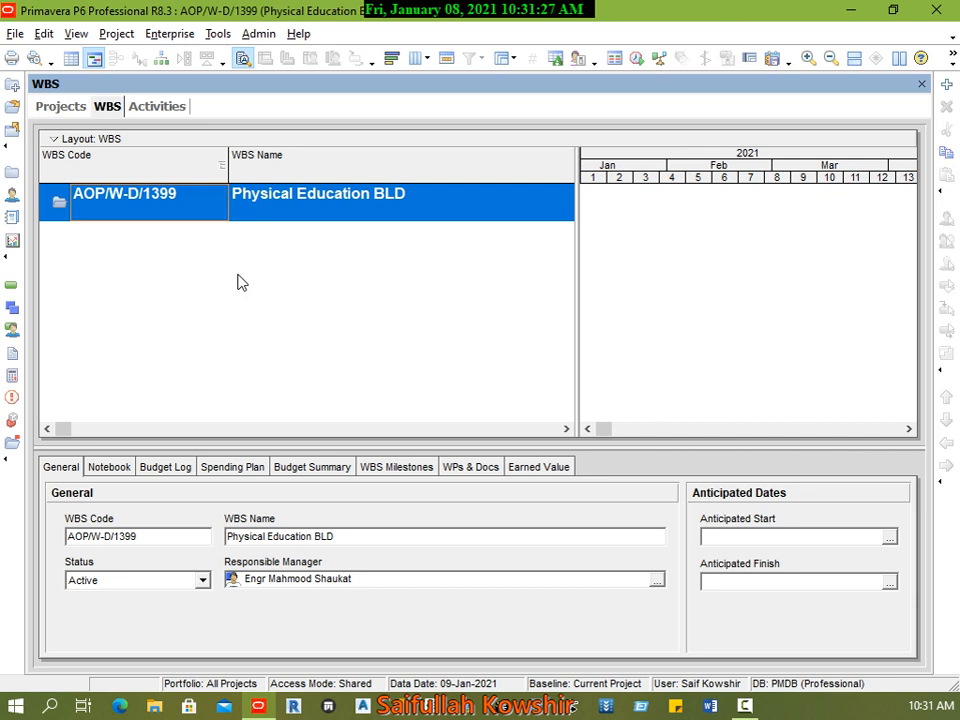
Step: Return to the Activities view and inspect the commands available for the Physical Education BLD row
left_click(143, 115)
right_click(183, 199)
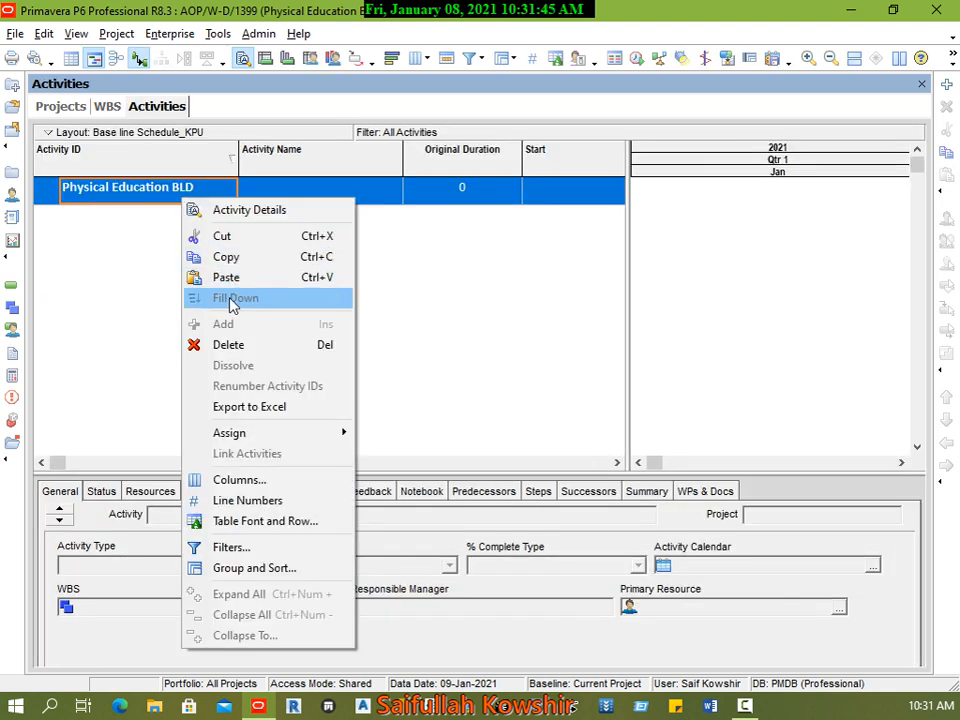
left_click(146, 300)
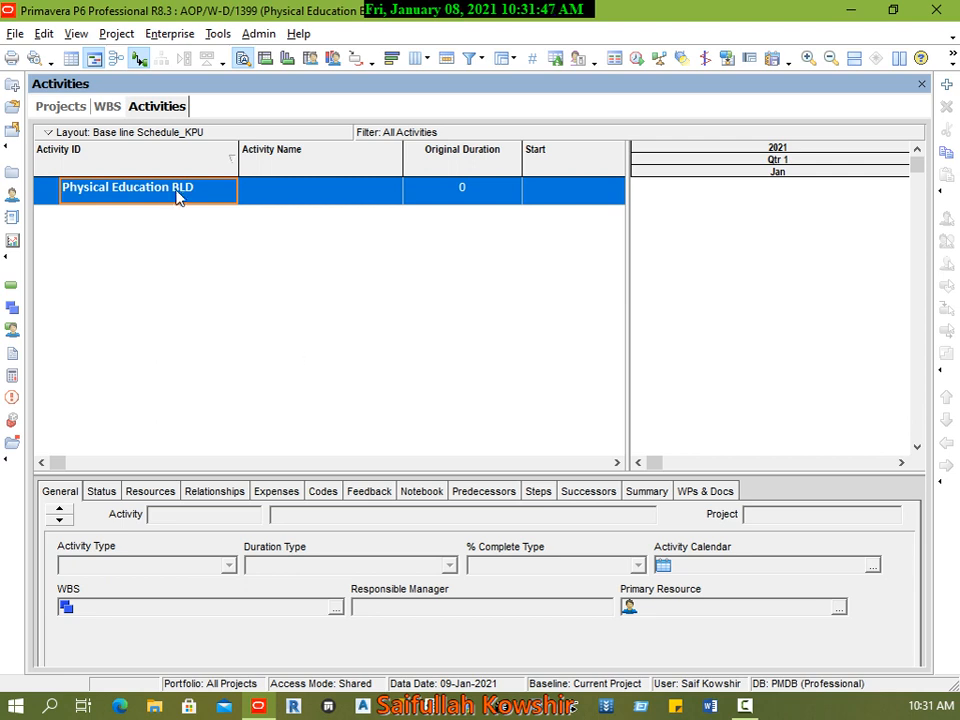
Step: Refresh the project data and add three new activities under Physical Education BLD
left_click(15, 33)
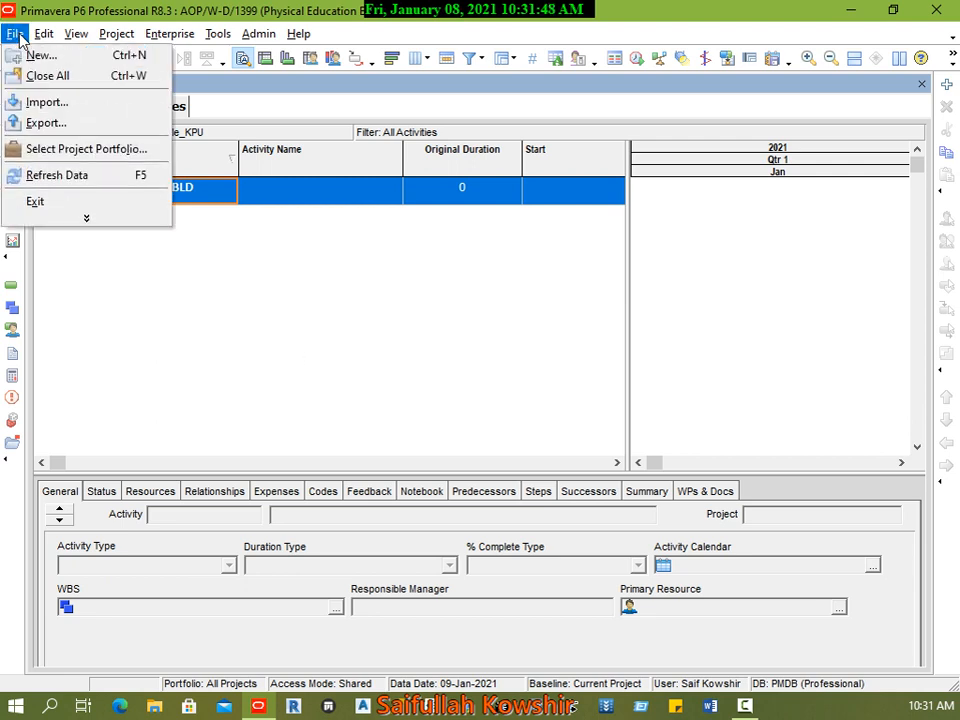
left_click(62, 176)
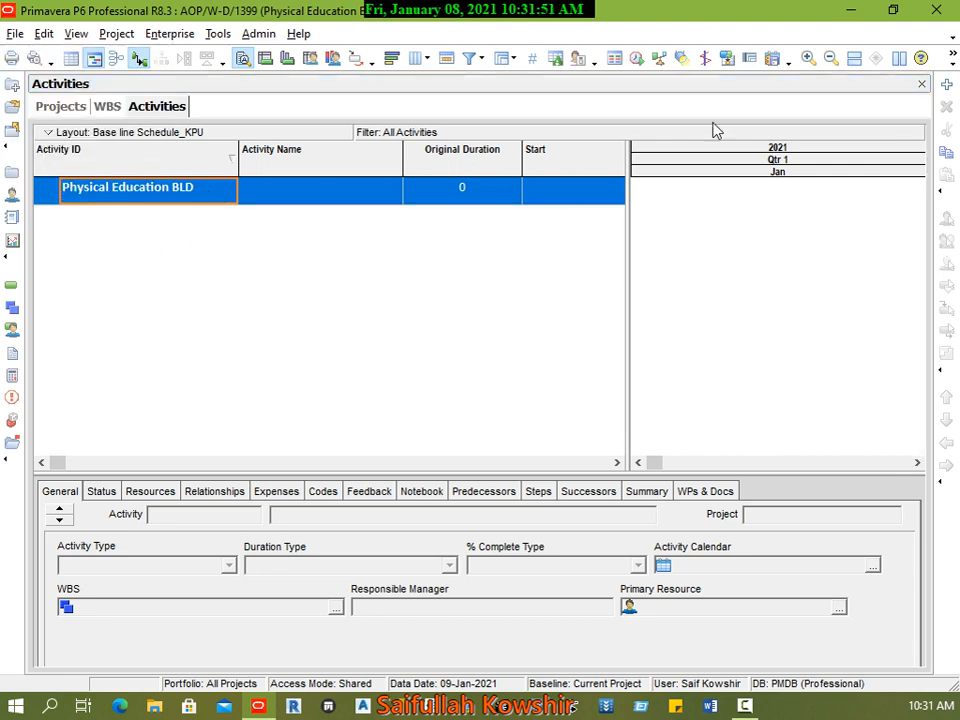
right_click(173, 197)
left_click(245, 323)
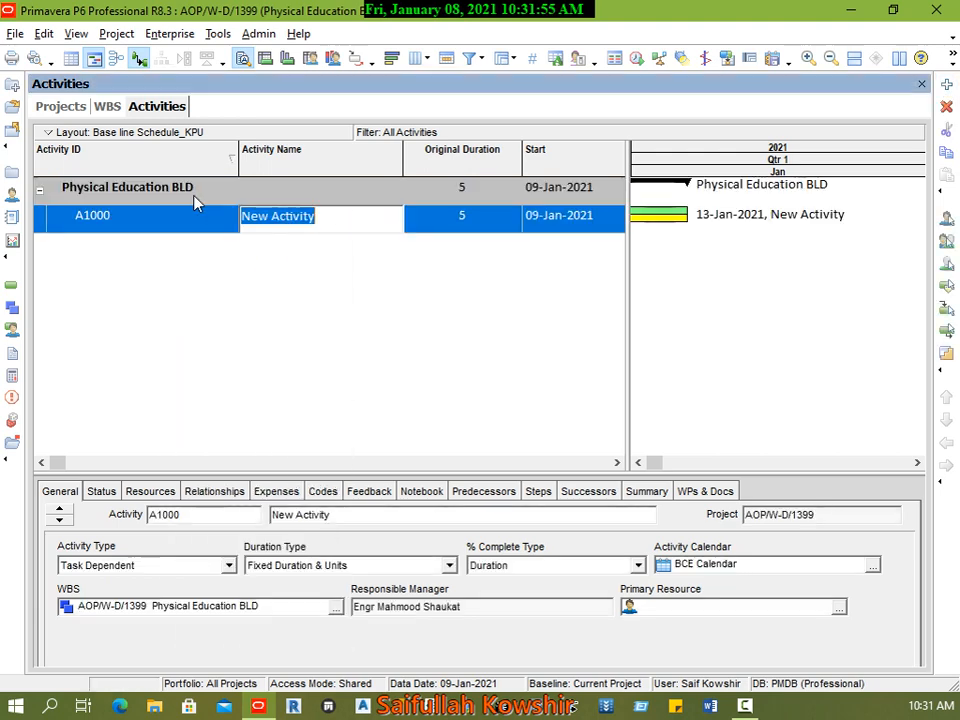
right_click(176, 199)
left_click(244, 320)
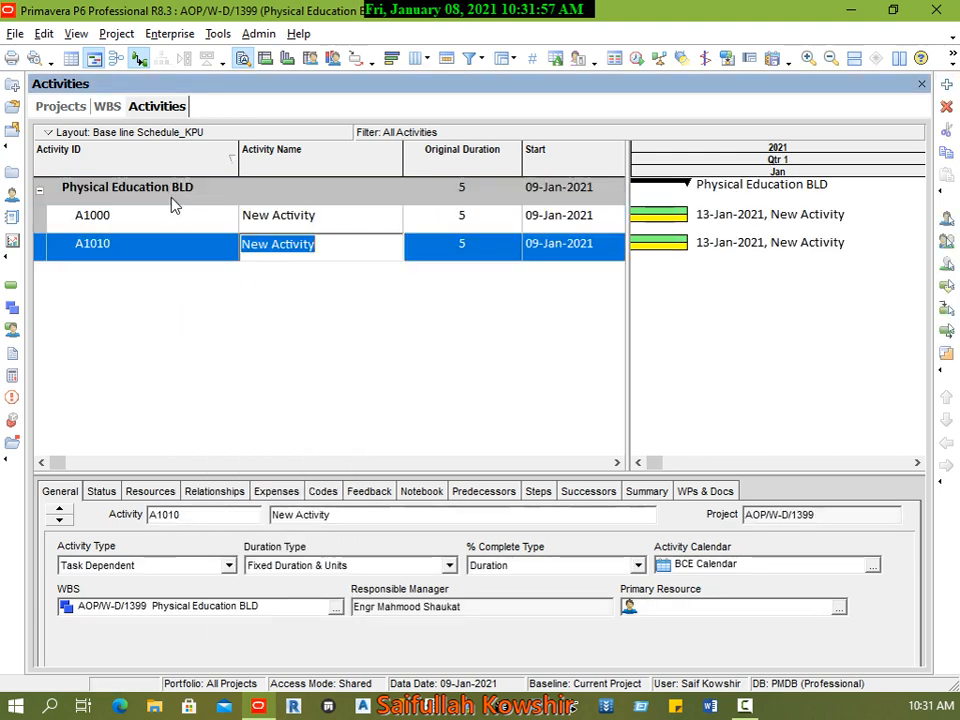
right_click(172, 203)
left_click(243, 323)
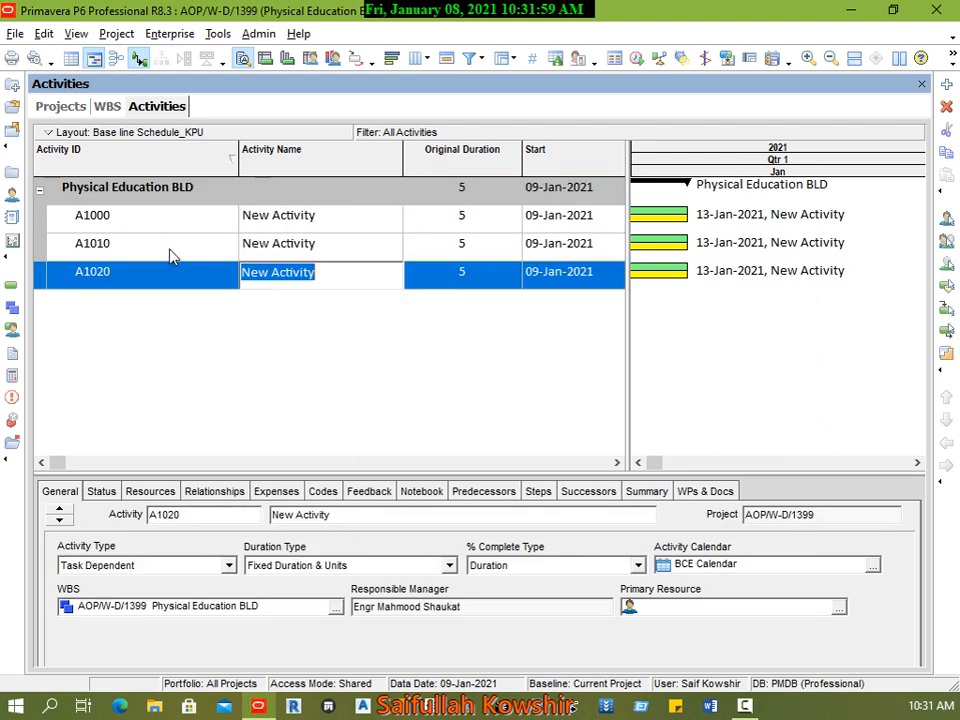
Step: Look over the IDs and names of the three new activities under Physical Education BLD
left_click(163, 238)
left_click(146, 222)
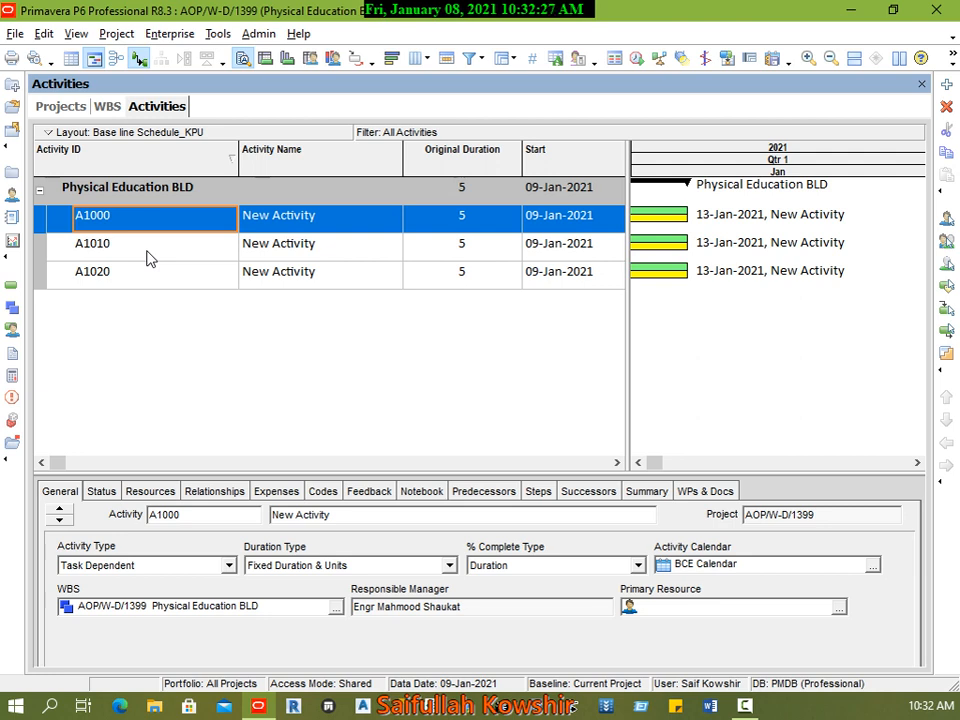
left_click(323, 226)
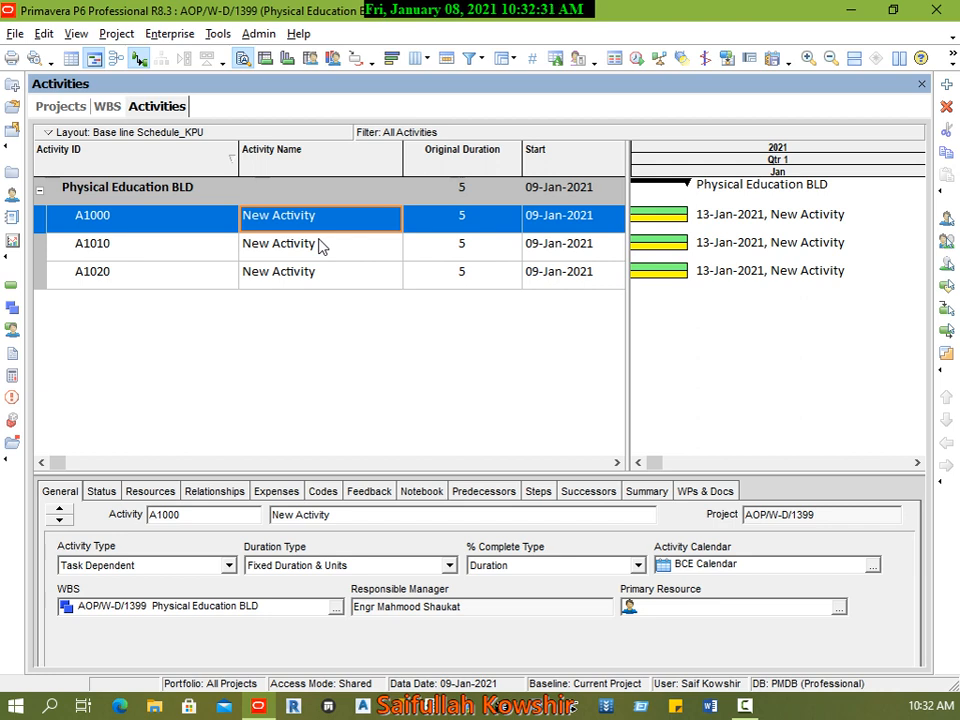
left_click(330, 222)
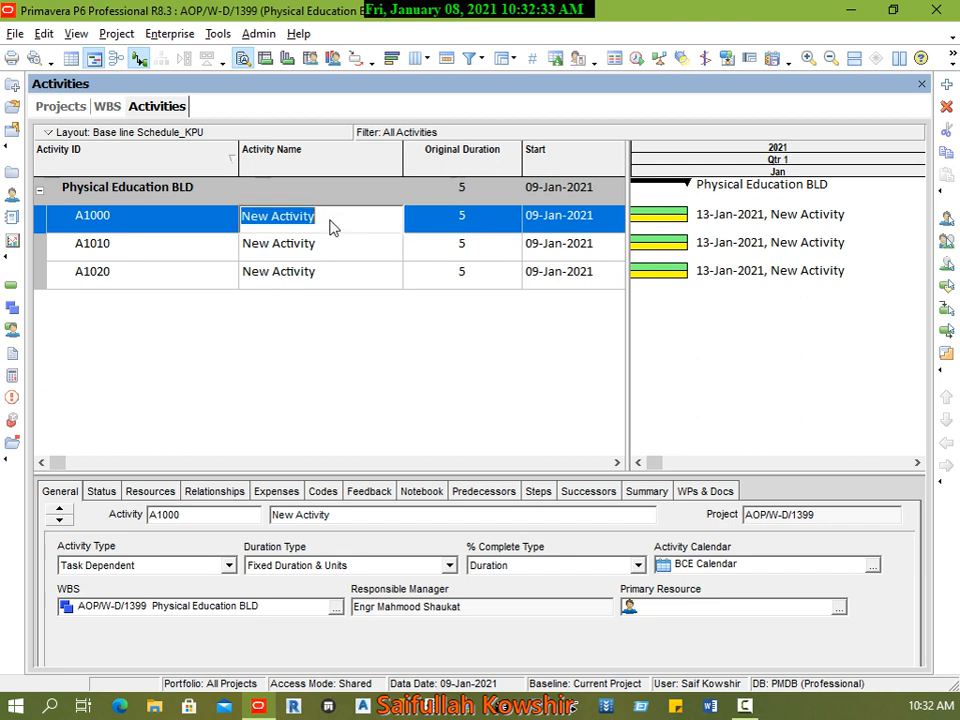
left_click(339, 248)
left_click(339, 225)
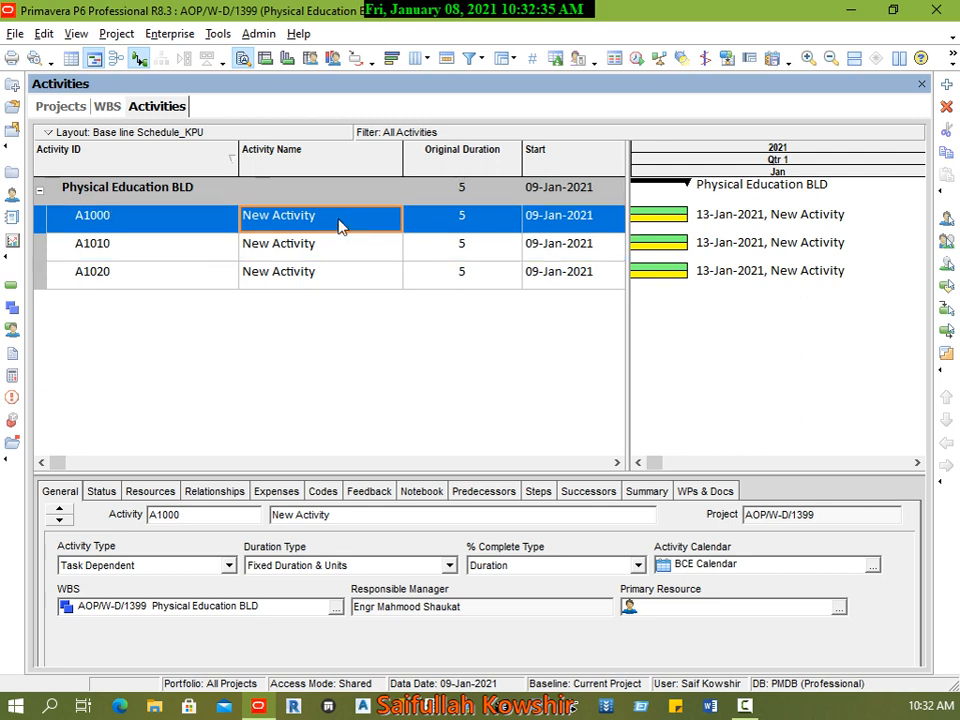
left_click(338, 222)
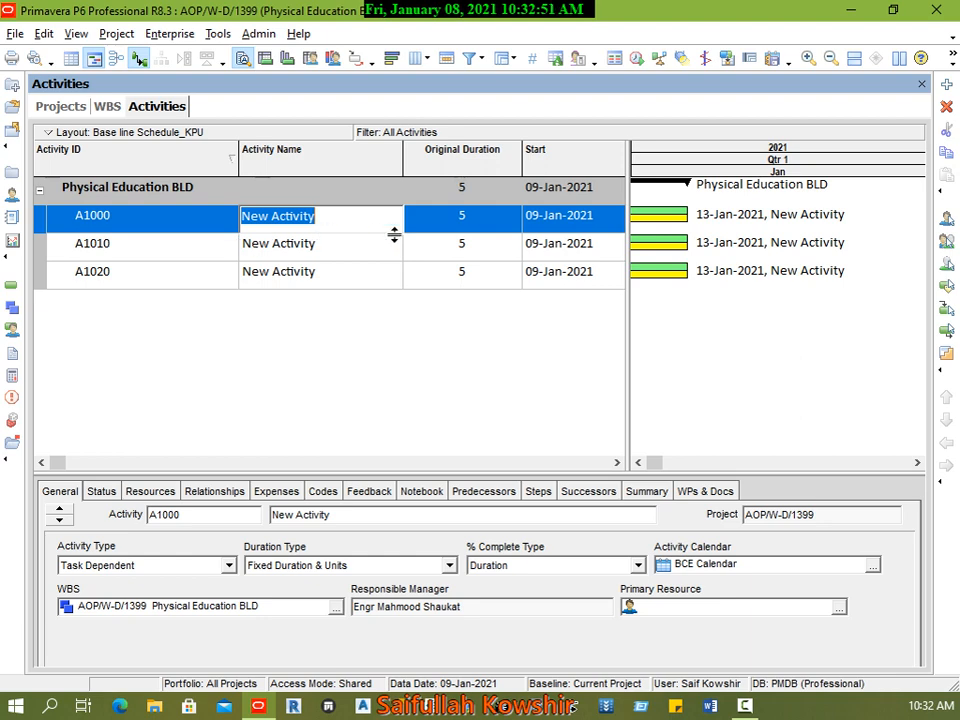
key("Tab")
Step: Examine the global activity codes, viewing the Electrical and Phase codes, and close the Activity Codes dialog
left_click(178, 36)
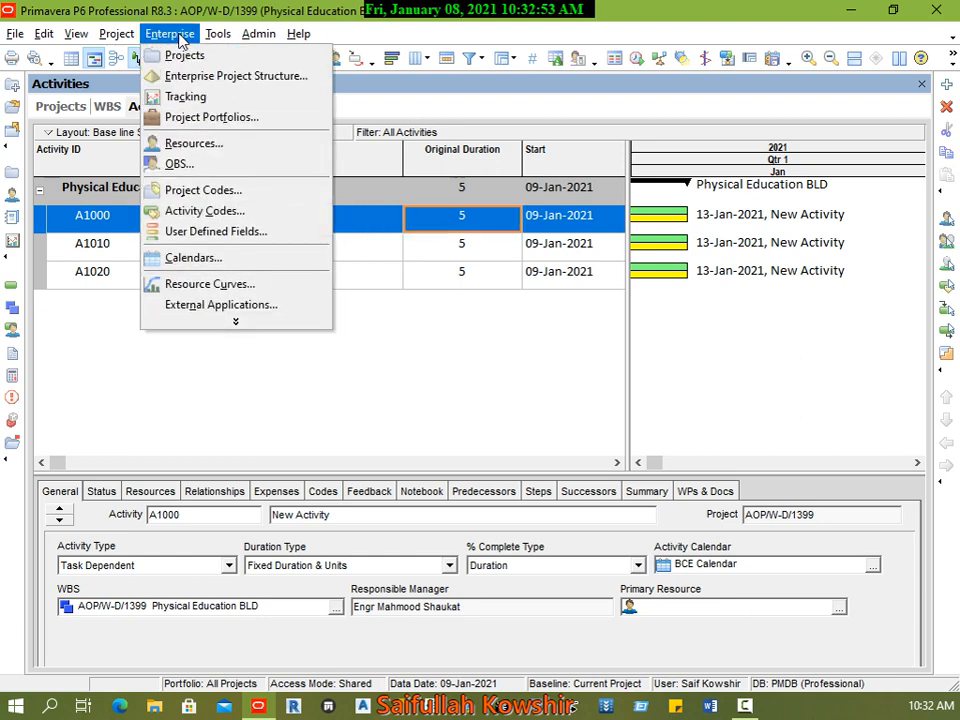
left_click(171, 210)
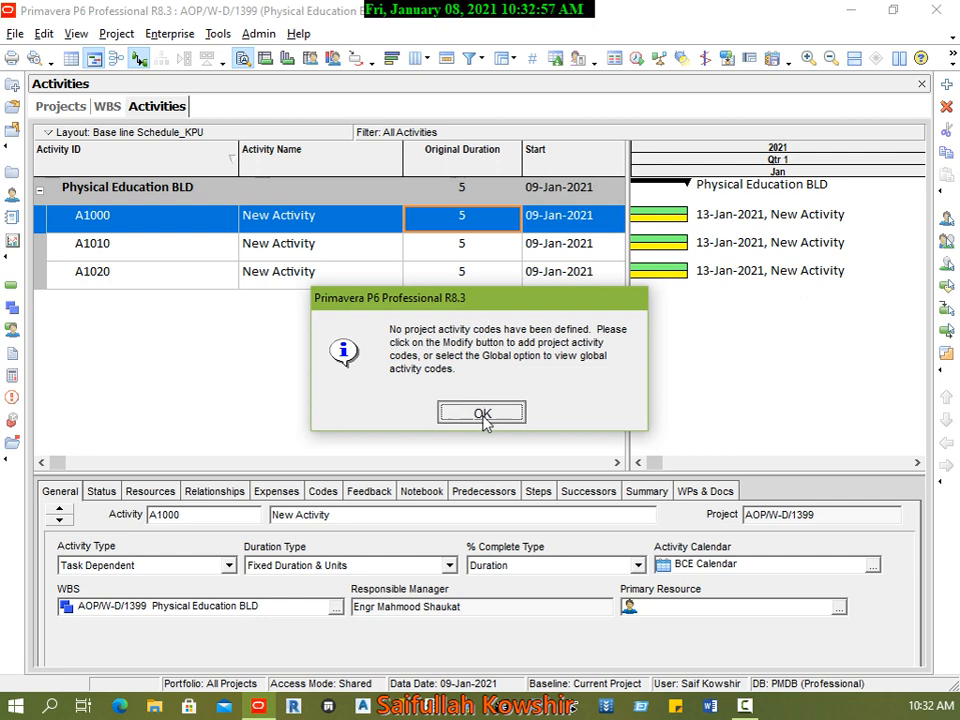
left_click(484, 416)
left_click_drag(609, 136, 551, 122)
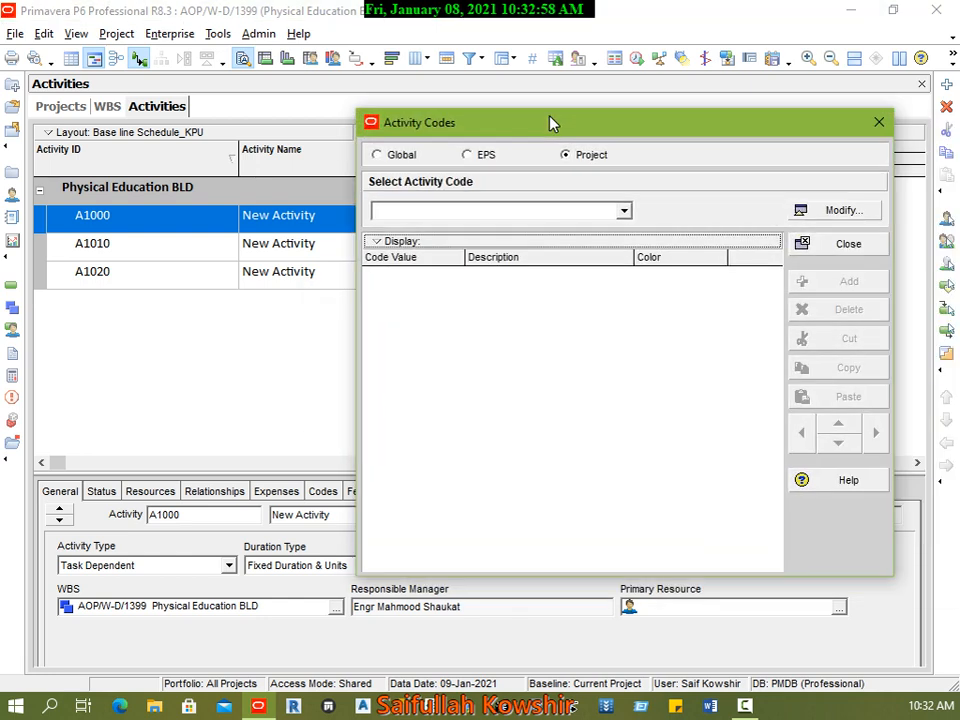
left_click(408, 157)
left_click(521, 212)
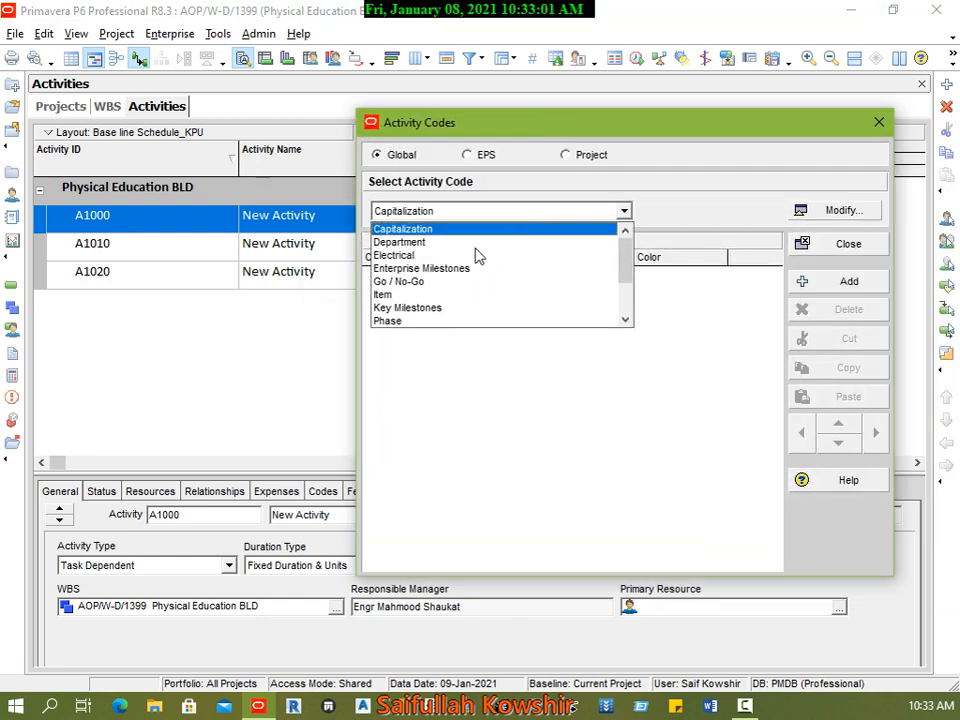
left_click(420, 255)
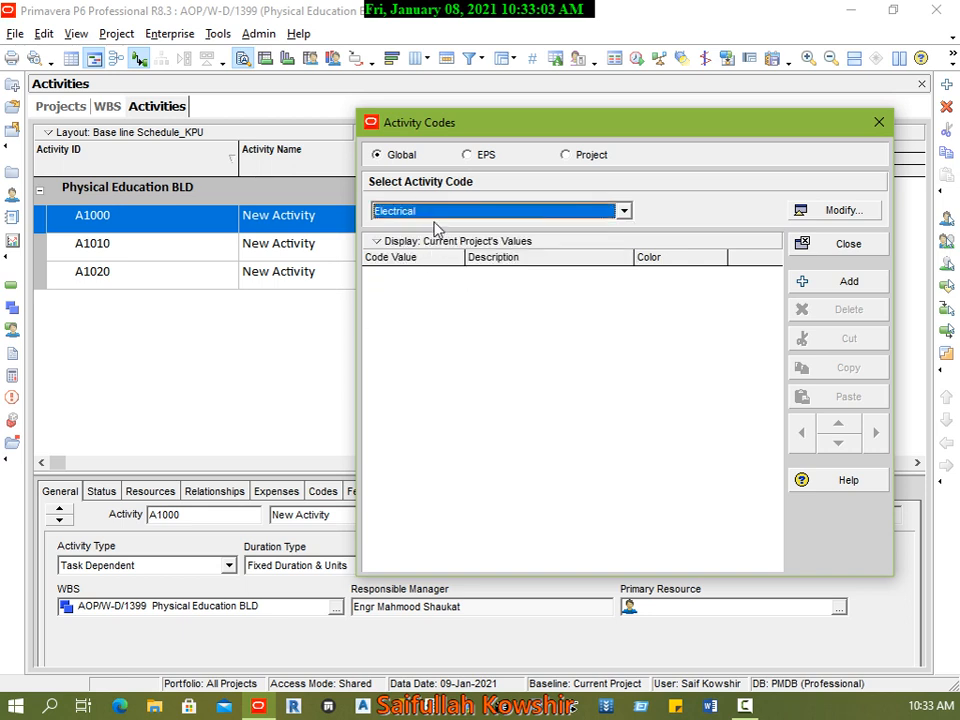
left_click(433, 214)
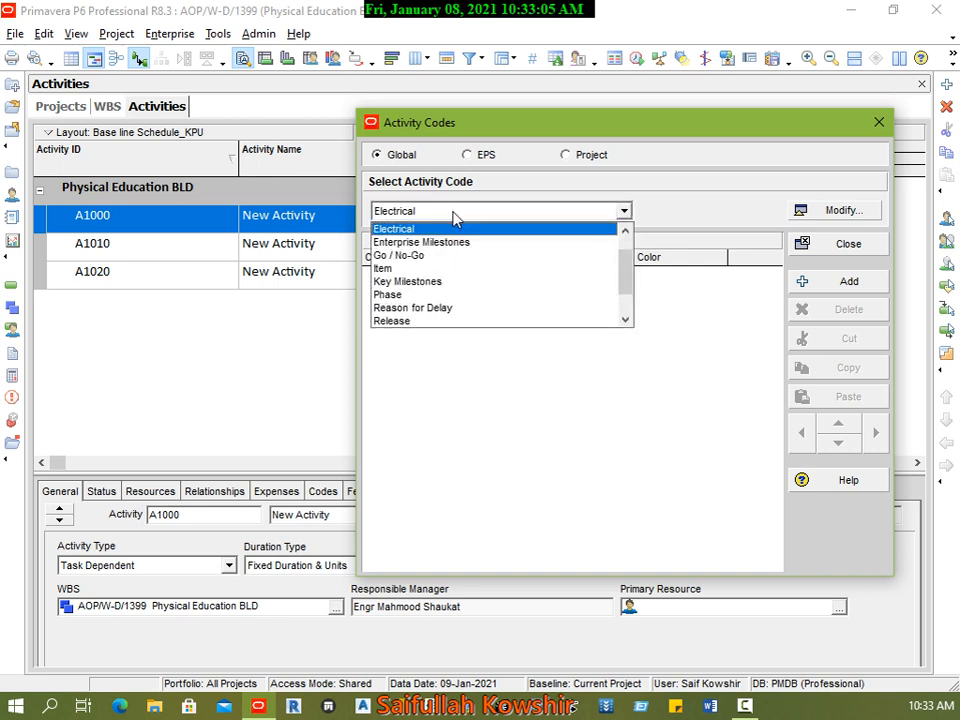
left_click(422, 294)
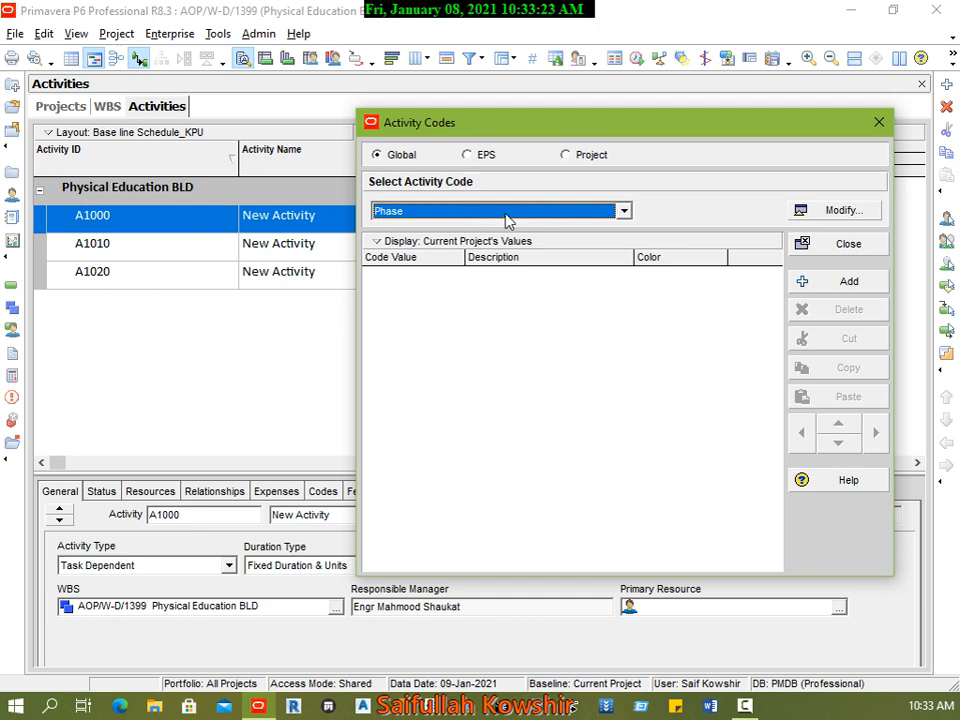
left_click(846, 249)
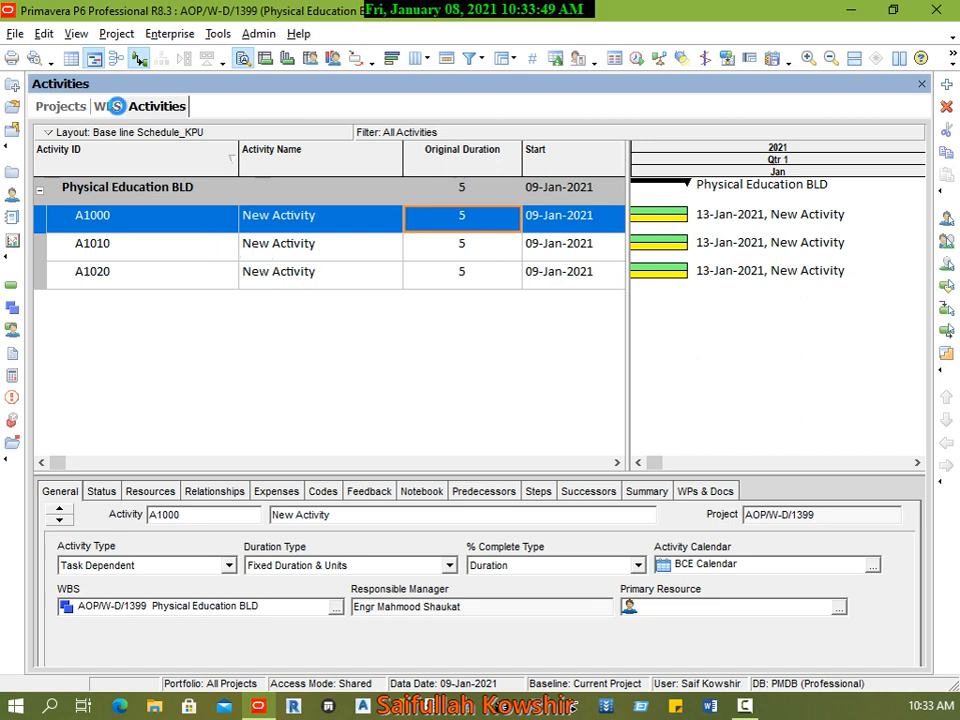
Step: Compare the Projects, WBS and Activities views, and inspect the commands available for Physical Education BLD in the WBS view
left_click(110, 107)
left_click(65, 112)
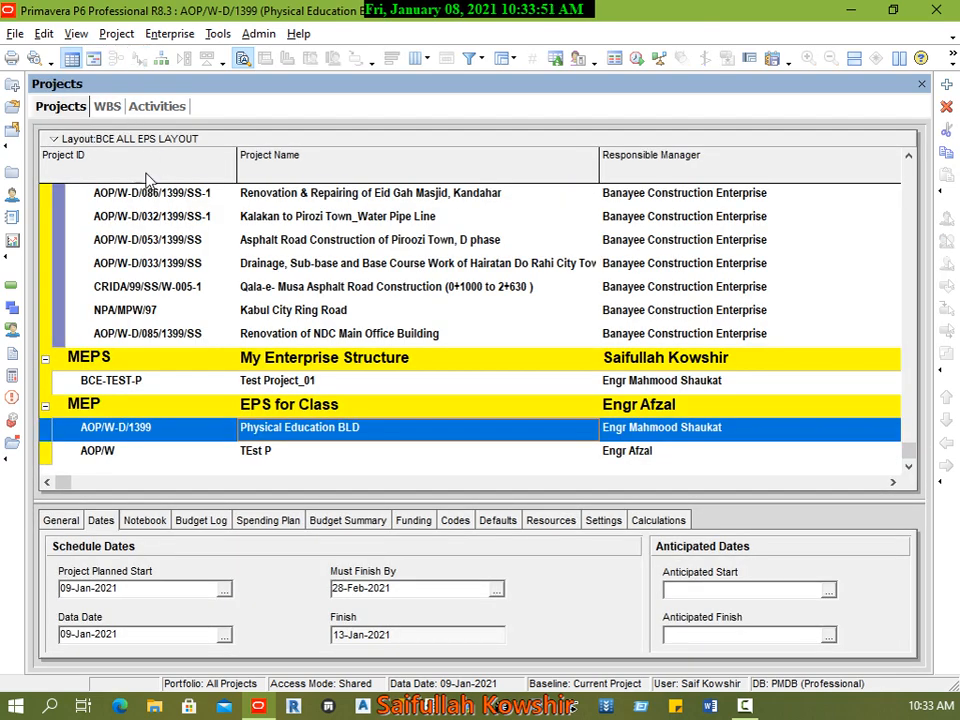
left_click(107, 108)
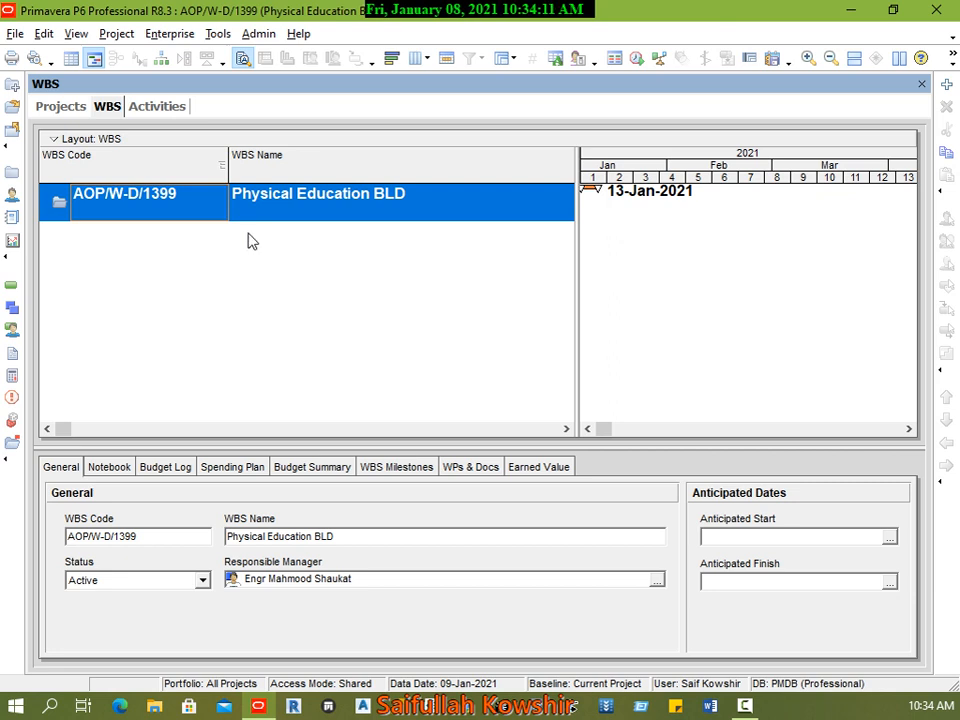
left_click(155, 110)
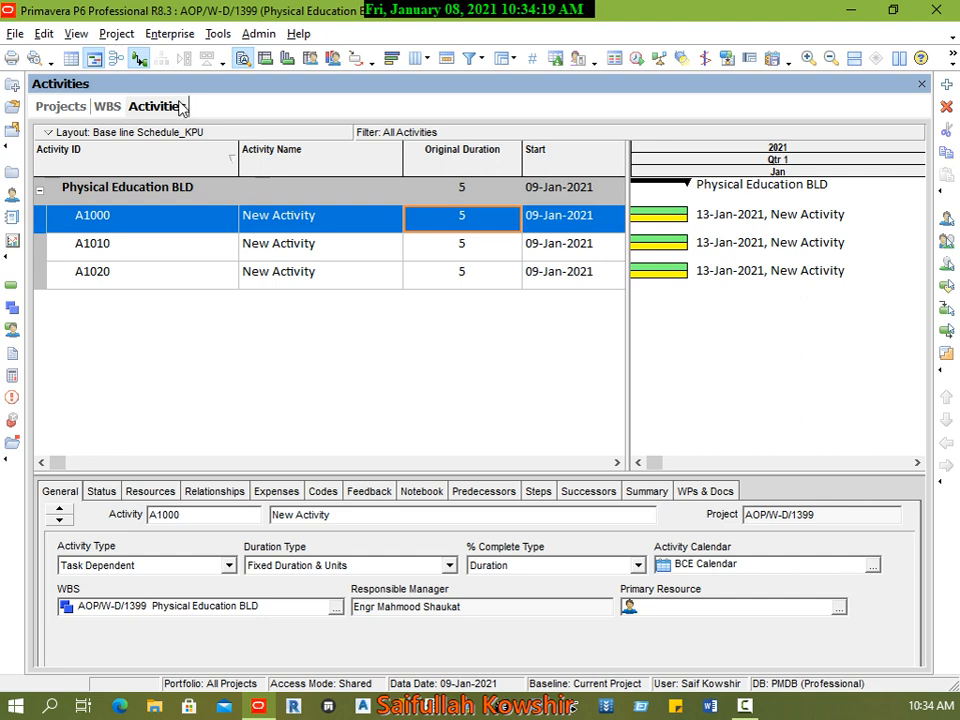
left_click(113, 117)
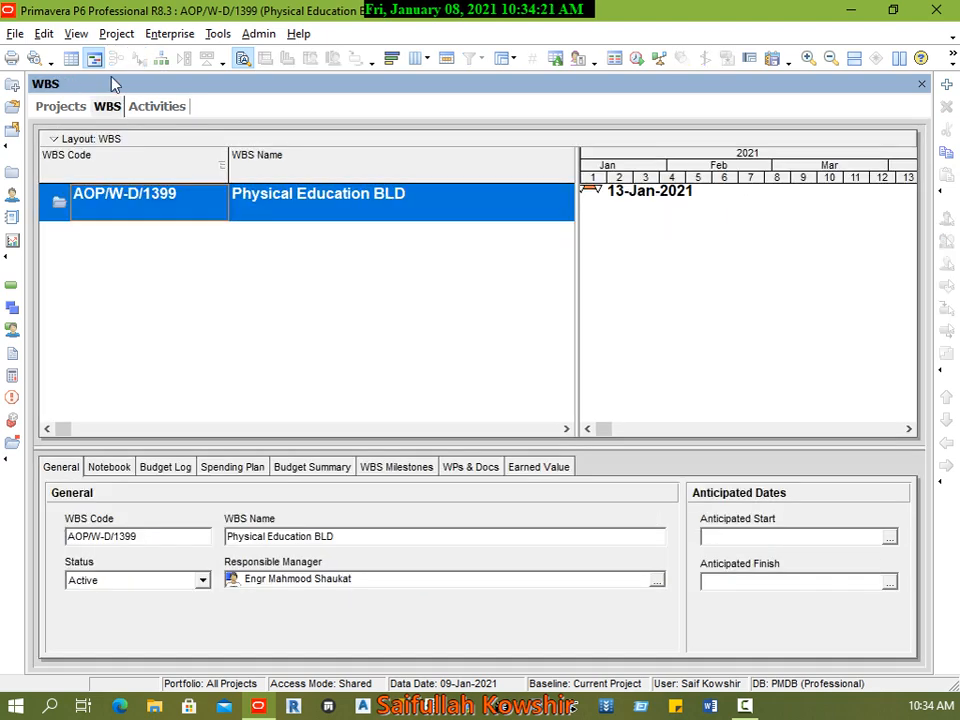
left_click(105, 34)
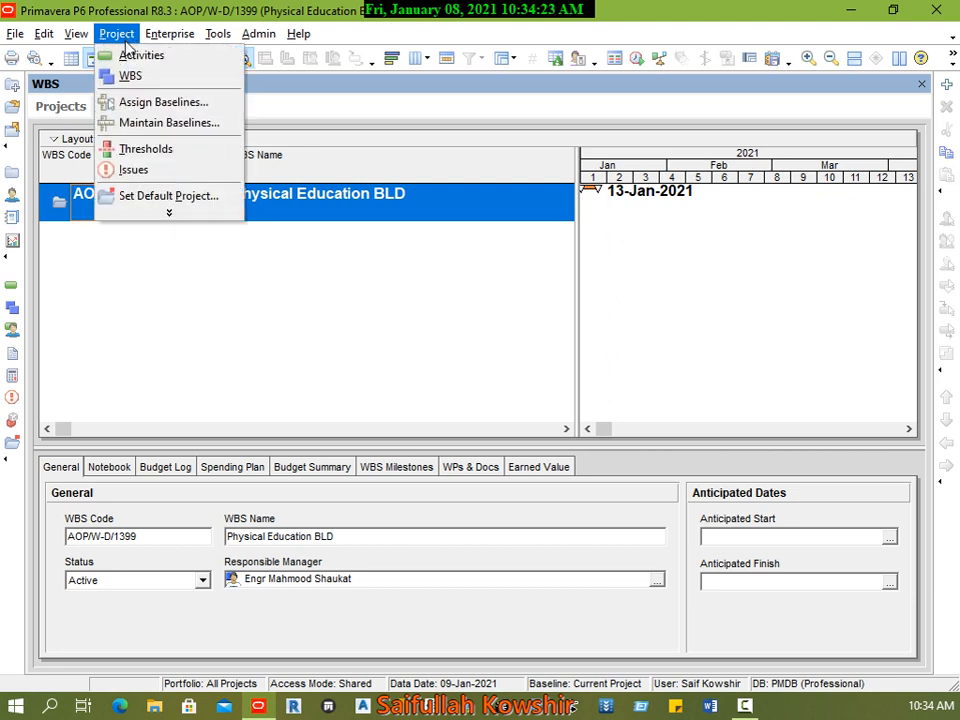
left_click(332, 210)
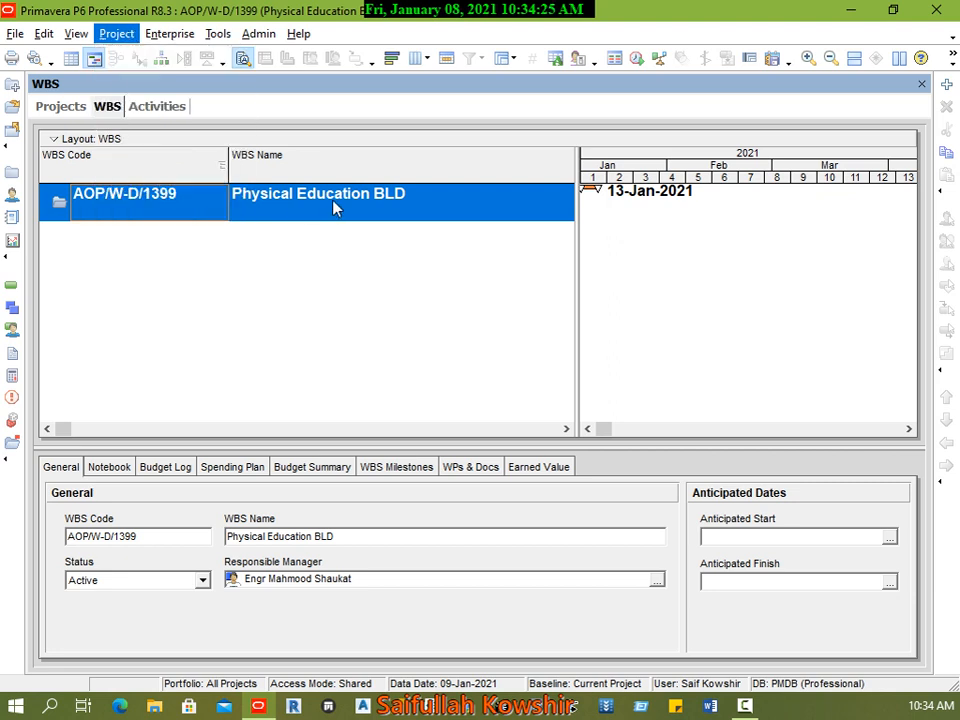
left_click(193, 202)
right_click(193, 202)
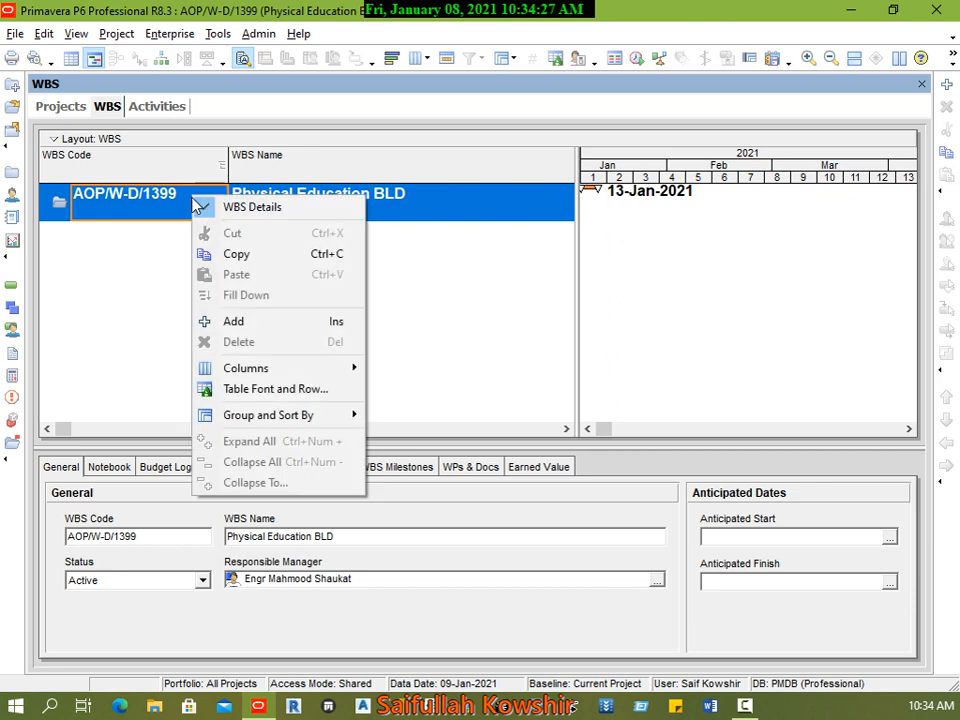
left_click(400, 312)
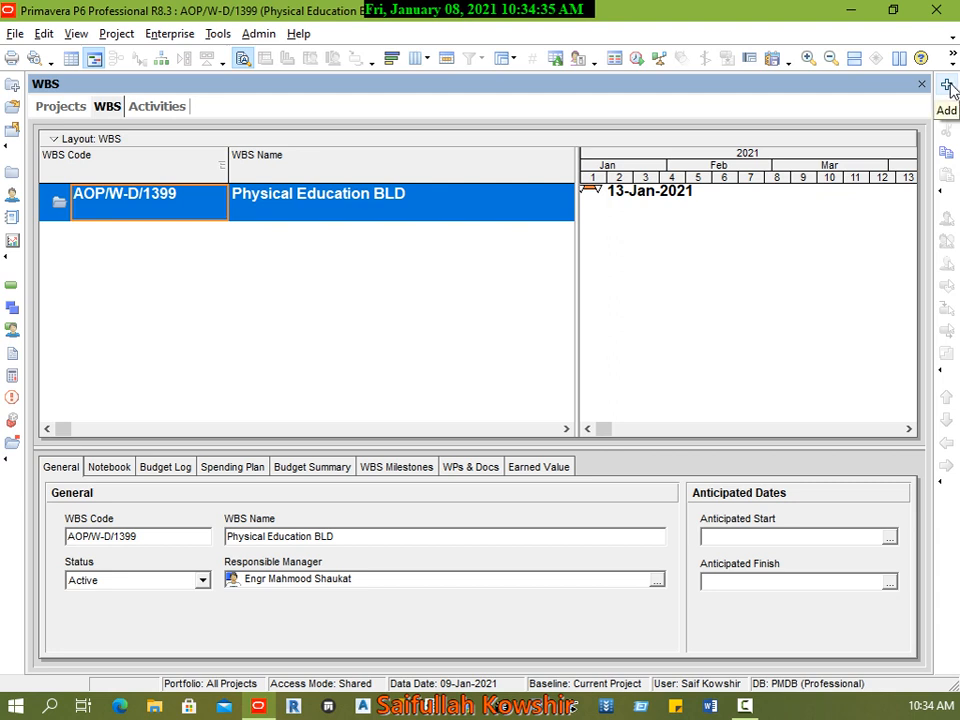
Step: Add a WBS element under Physical Education BLD and name it Mile Stones
right_click(176, 203)
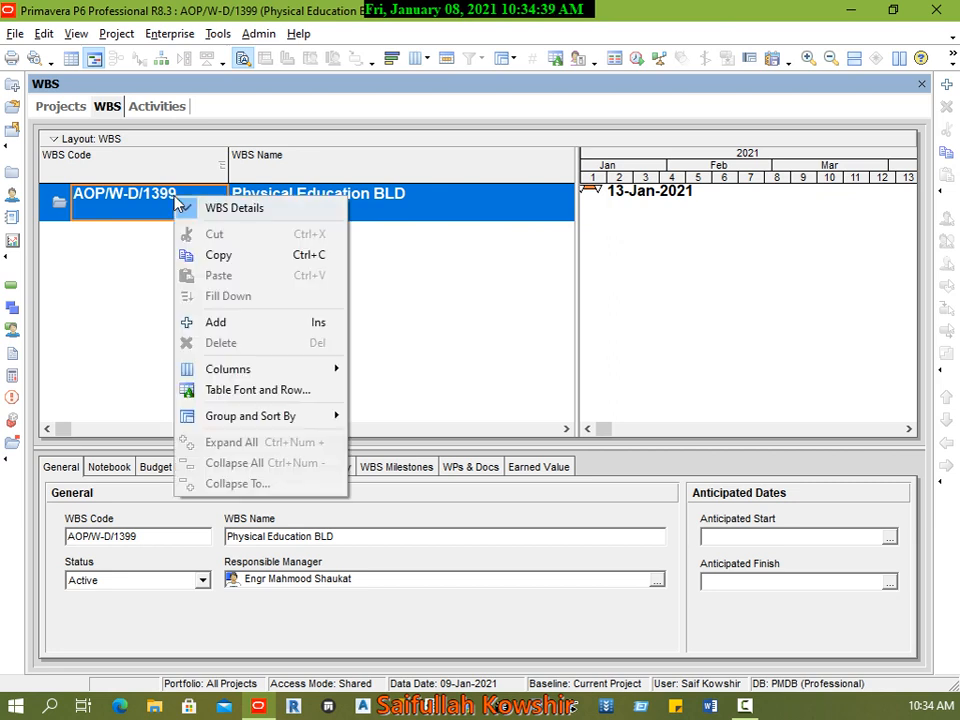
left_click(258, 330)
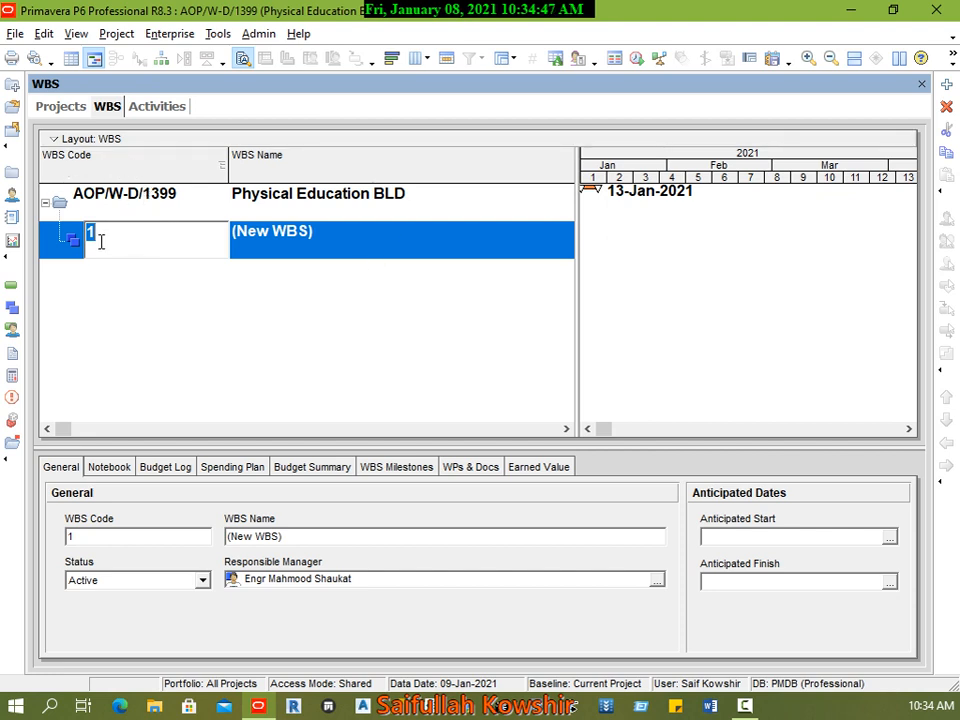
left_click(272, 250)
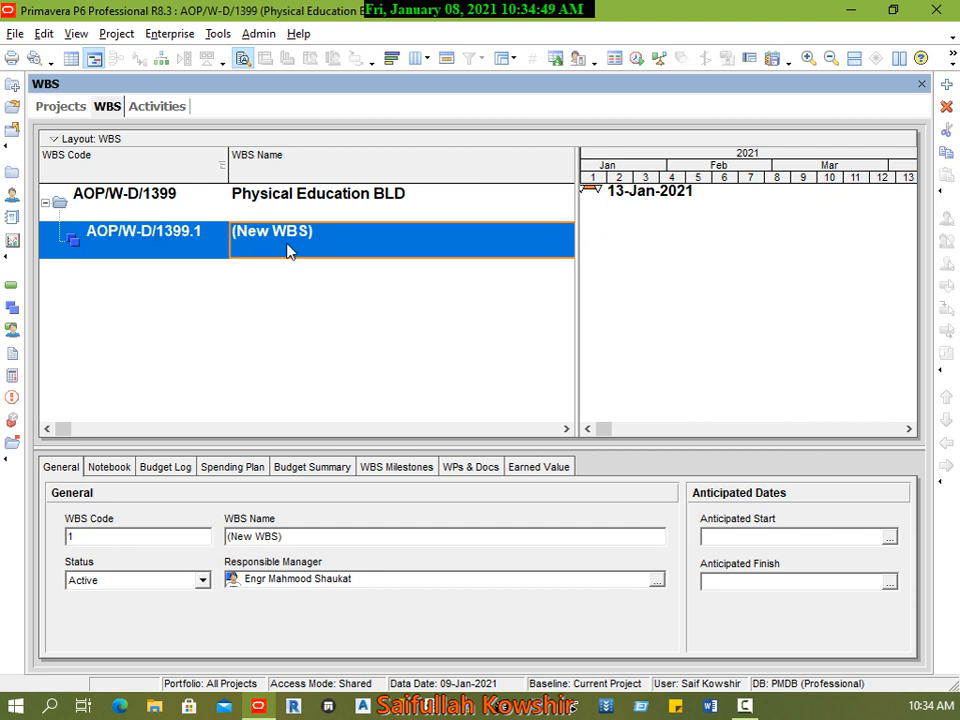
left_click(348, 241)
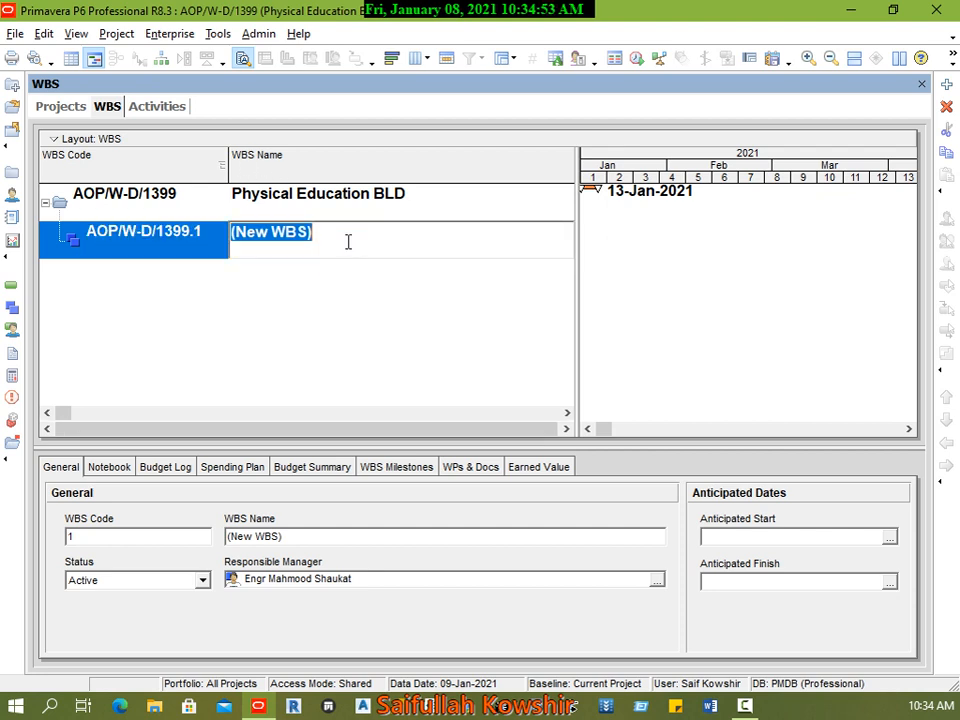
type("Satr")
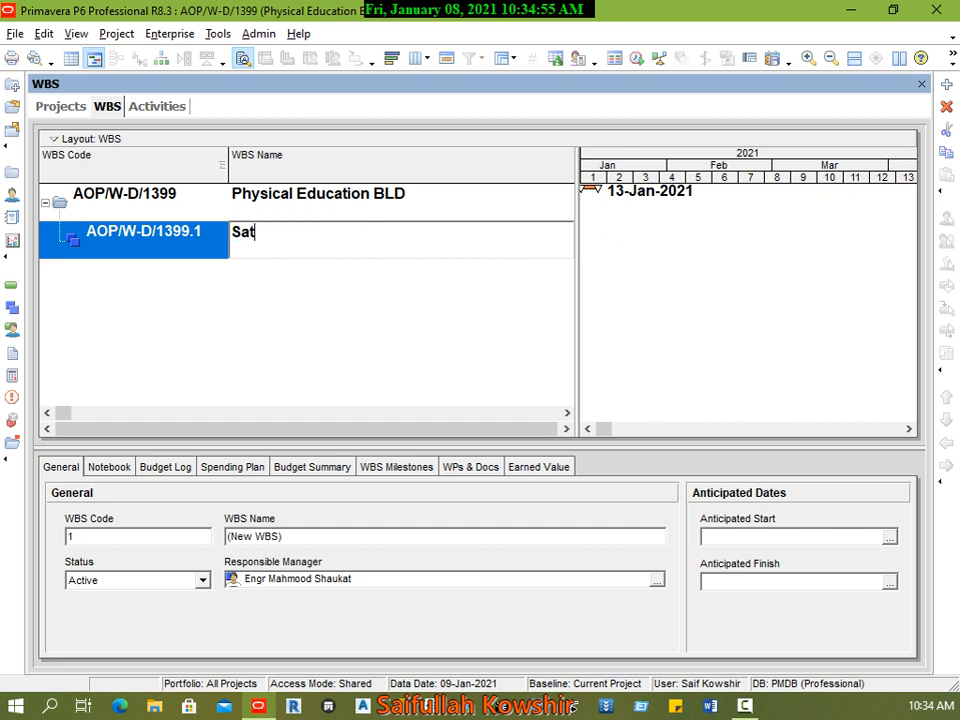
key("BackSpace")
key("BackSpace")
key("BackSpace")
type("ta")
type("Mil")
key("BackSpace")
key("BackSpace")
key("BackSpace")
key("BackSpace")
key("BackSpace")
key("BackSpace")
key("BackSpace")
key("BackSpace")
key("BackSpace")
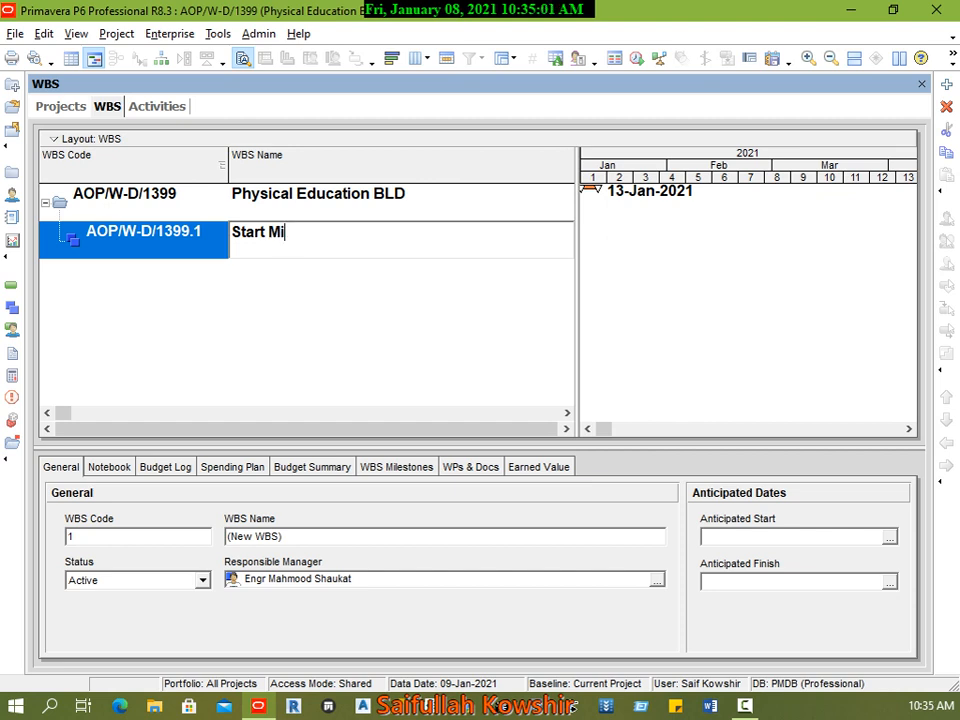
type("M")
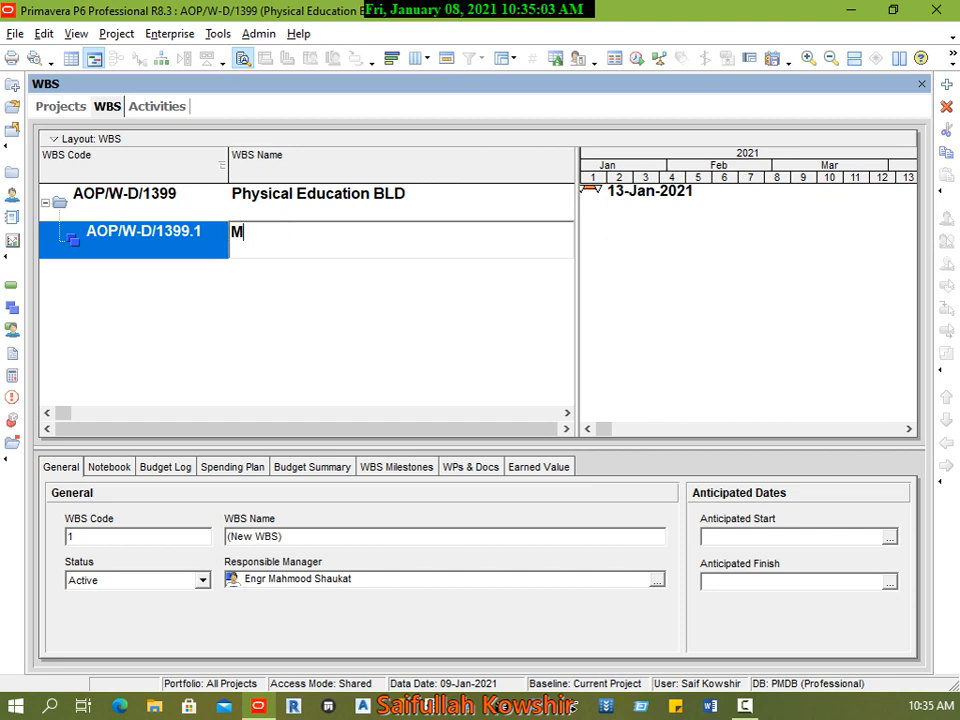
type("ile Stone")
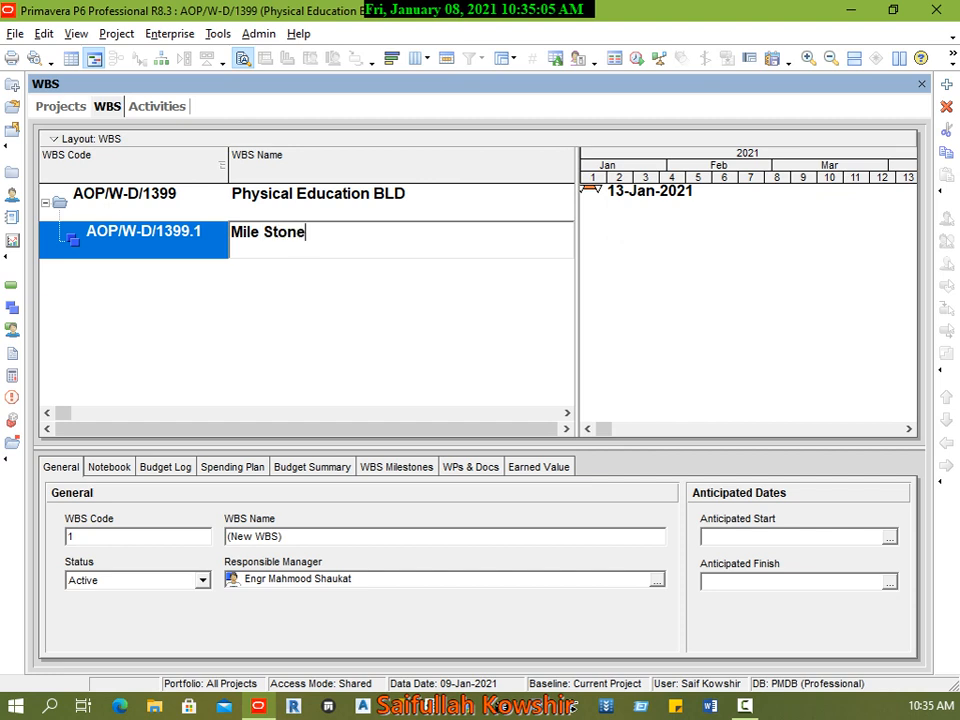
type("s")
key("Return")
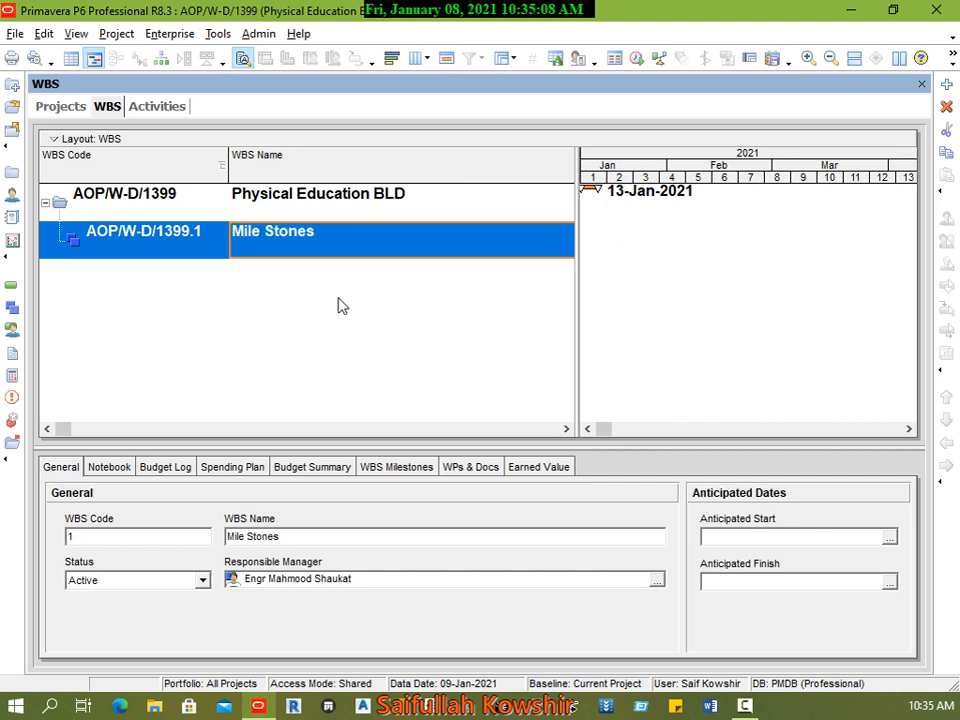
Step: Add a WBS element under Mile Stones and name it Start Mile Stones
right_click(208, 243)
left_click(246, 363)
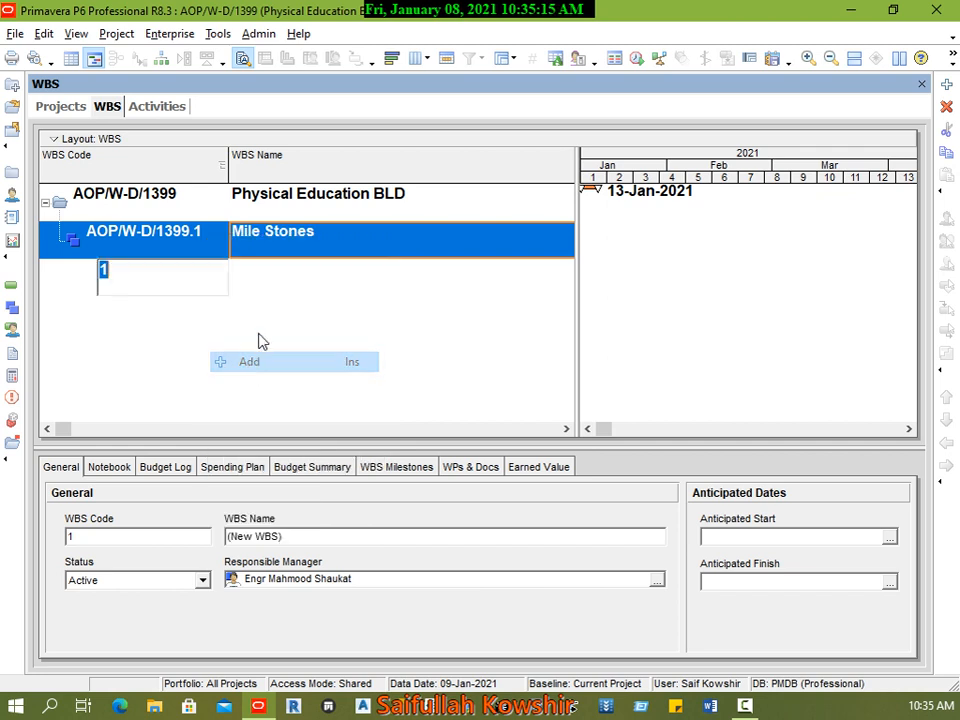
left_click(384, 268)
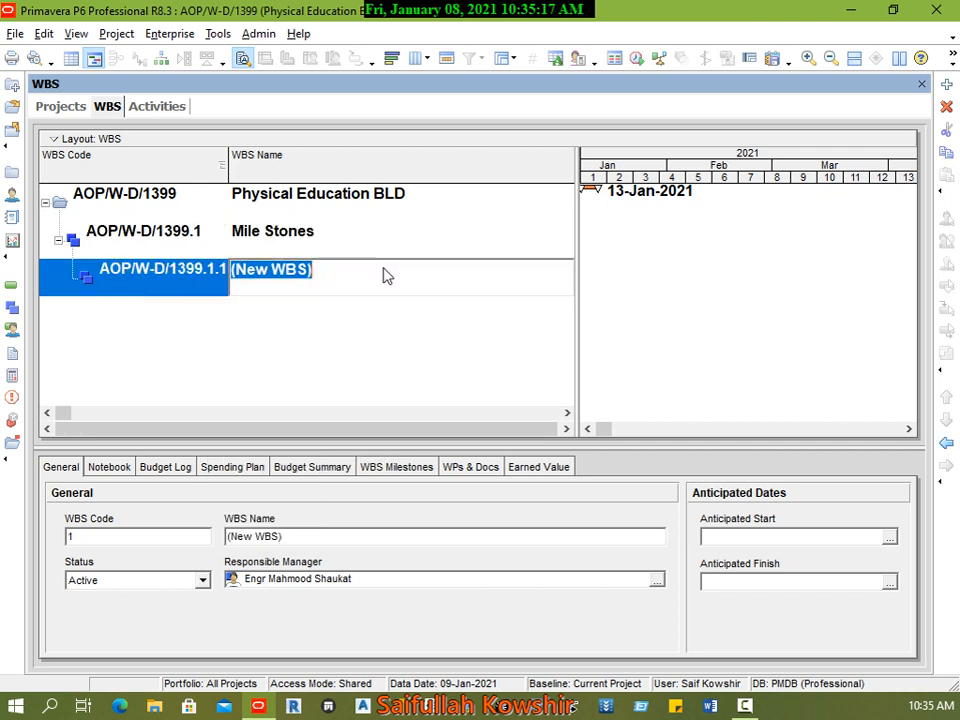
type("Star")
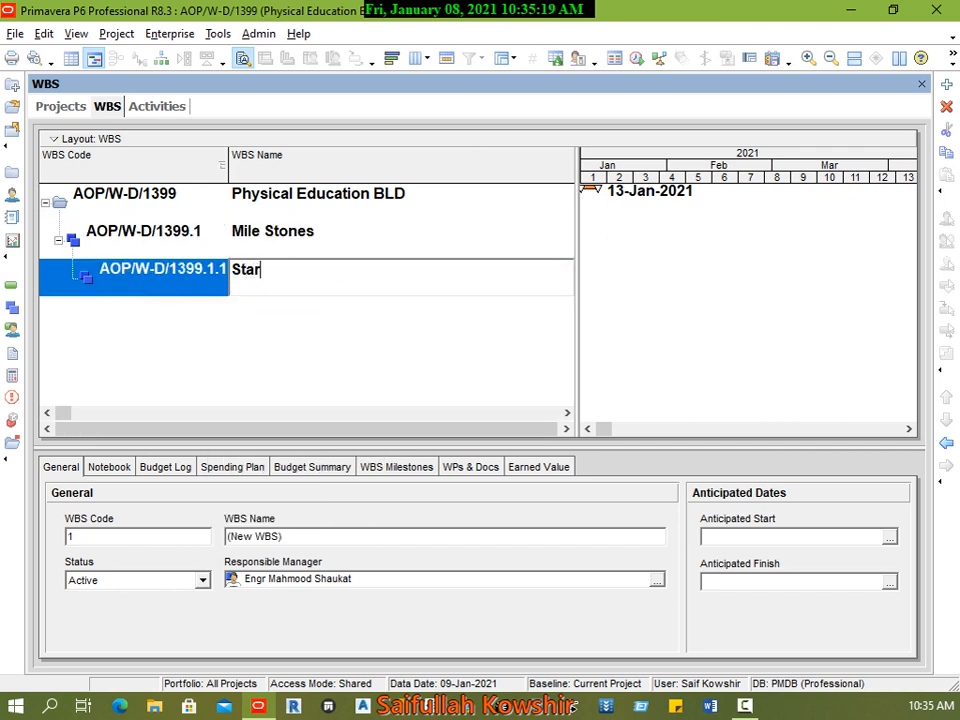
type("t Mile Stones")
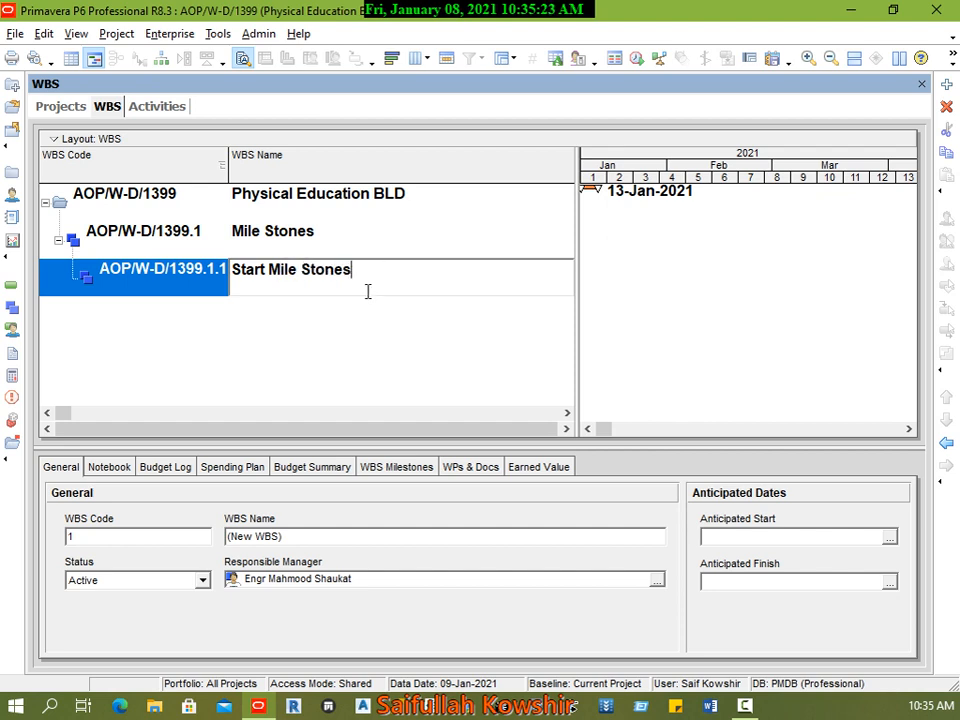
key("Return")
Step: Add a second WBS element under Mile Stones and name it Finish Mile Stones
right_click(217, 241)
left_click(259, 369)
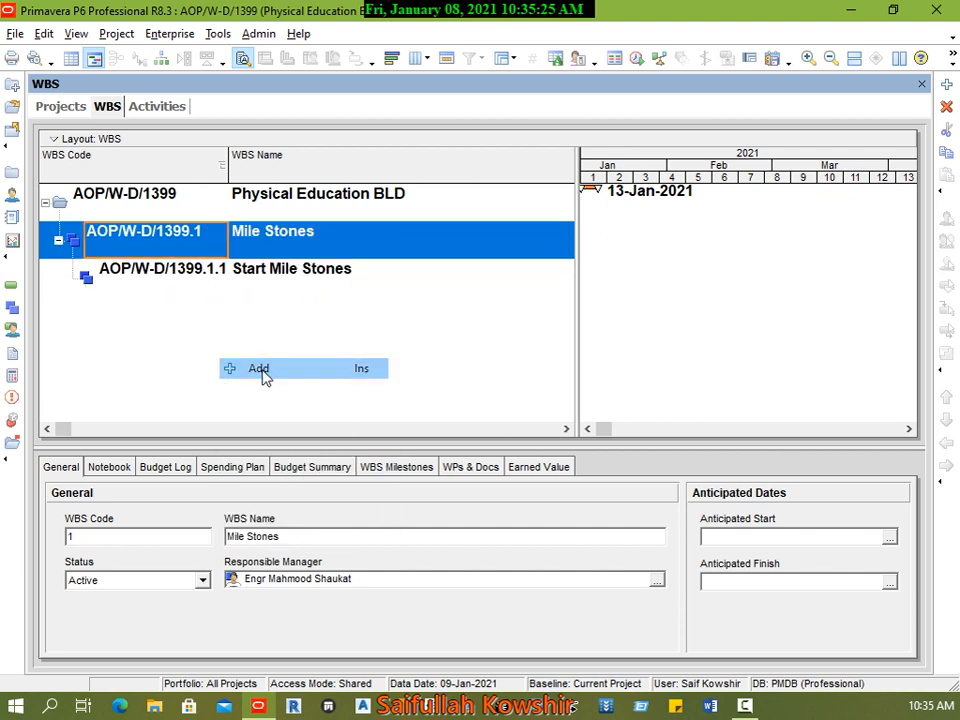
left_click(388, 315)
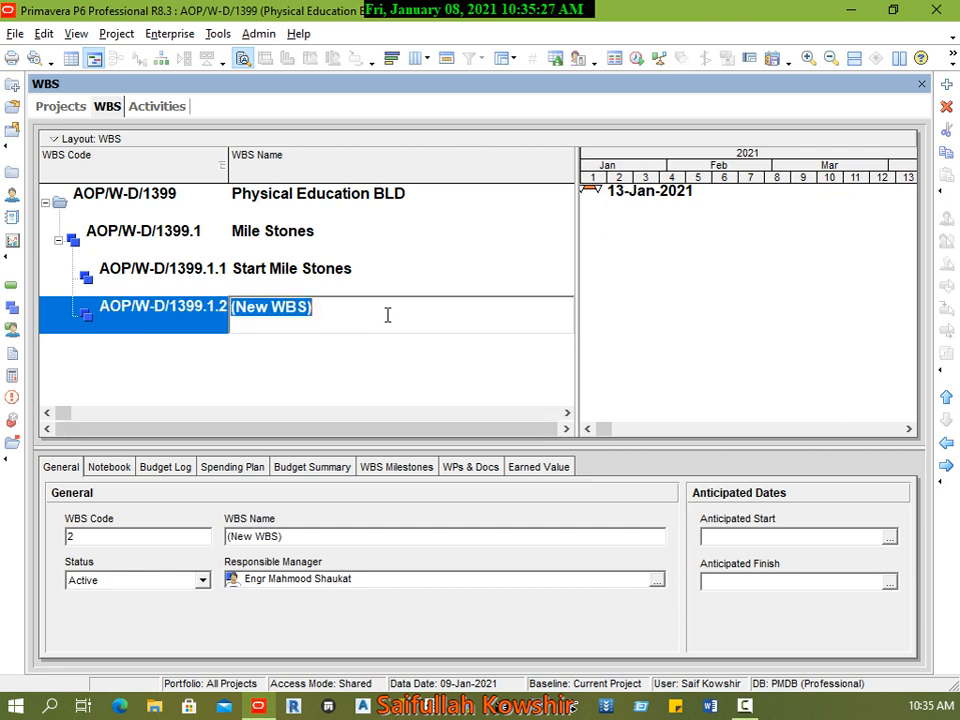
type("Finish Mi")
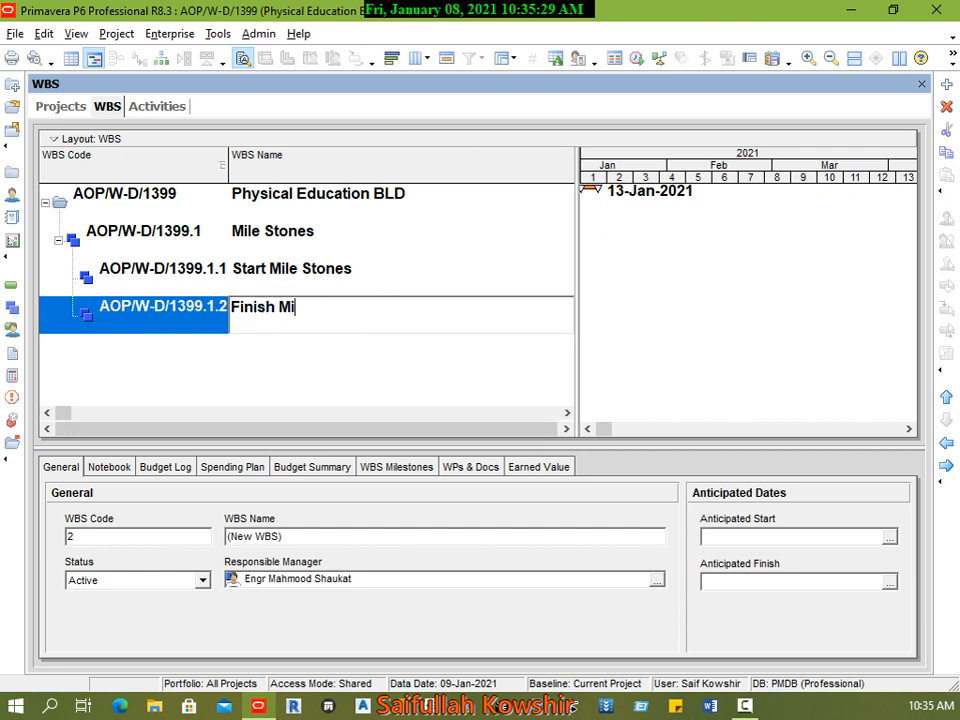
type("le Stone")
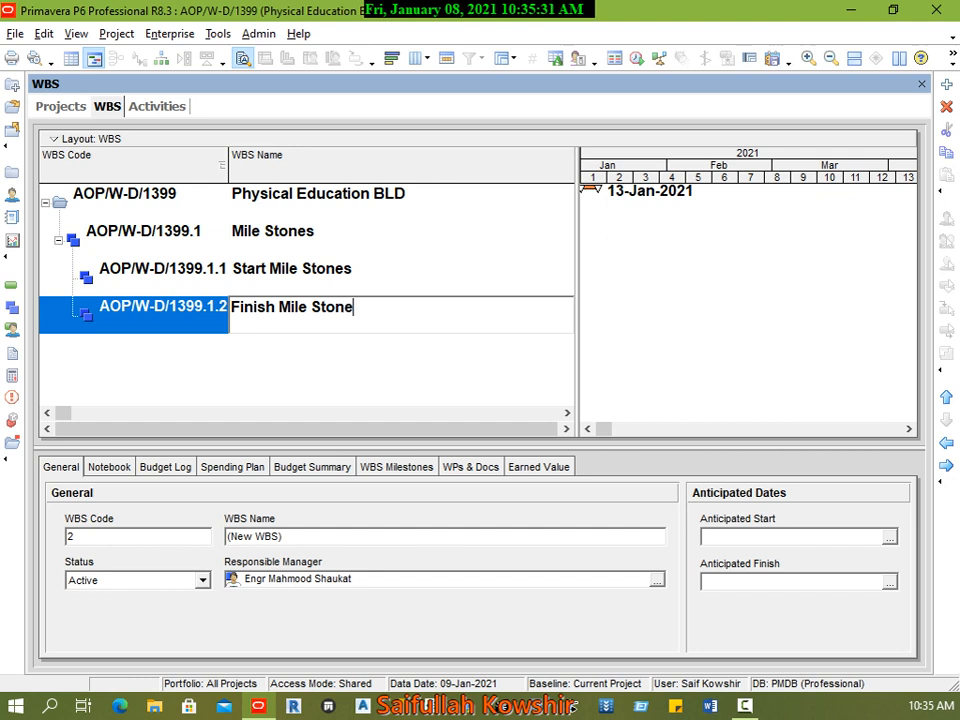
type("s")
left_click(337, 349)
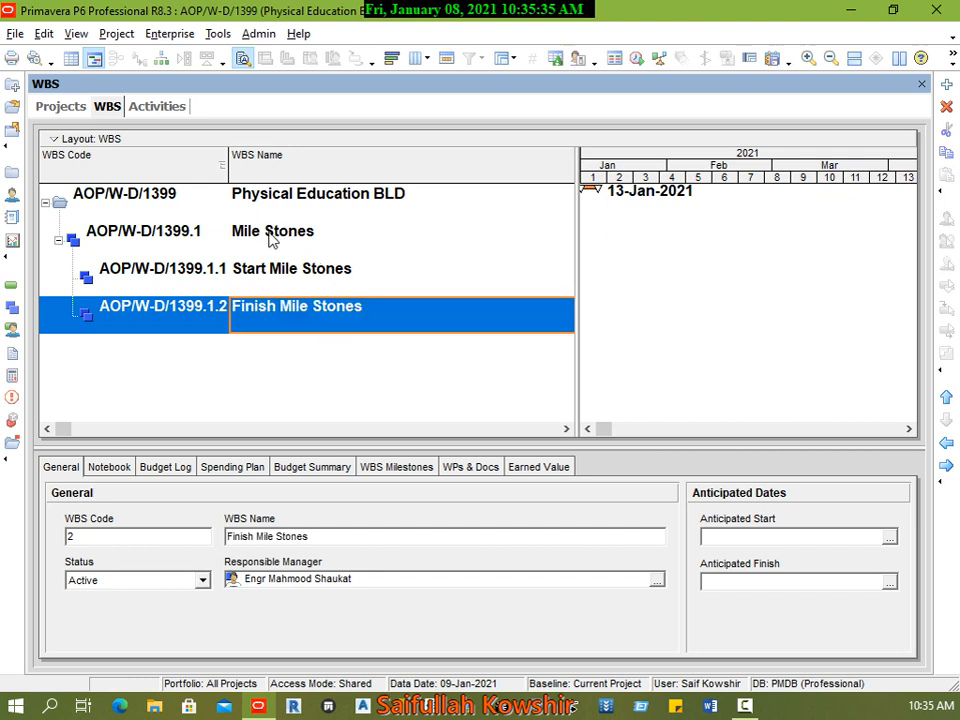
Step: Add a third WBS element under Mile Stones and name it Procurement
left_click(220, 238)
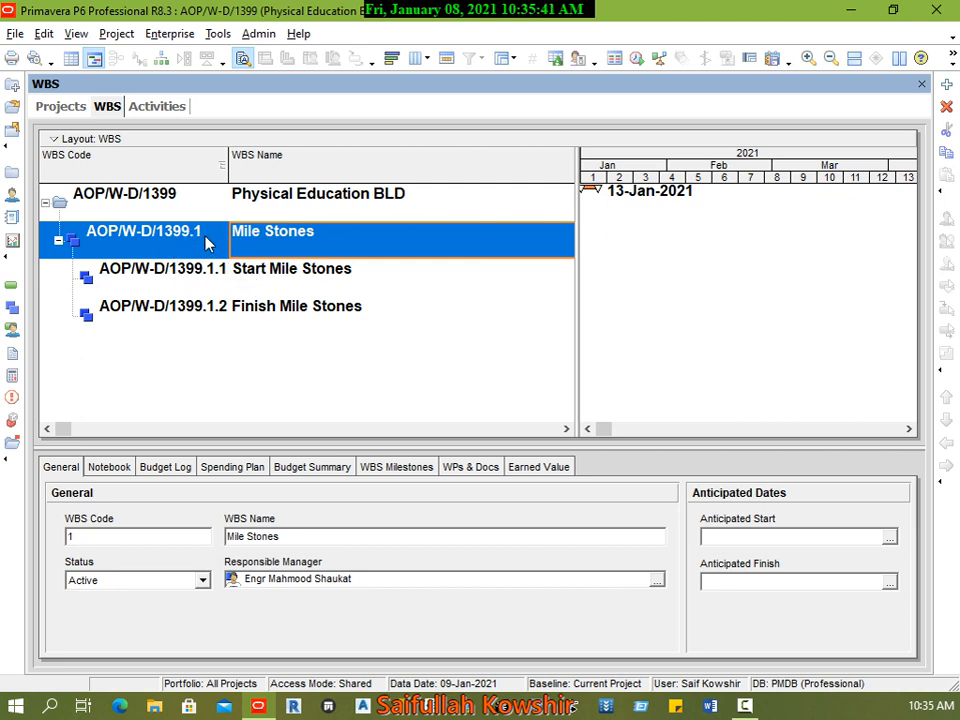
left_click(215, 279)
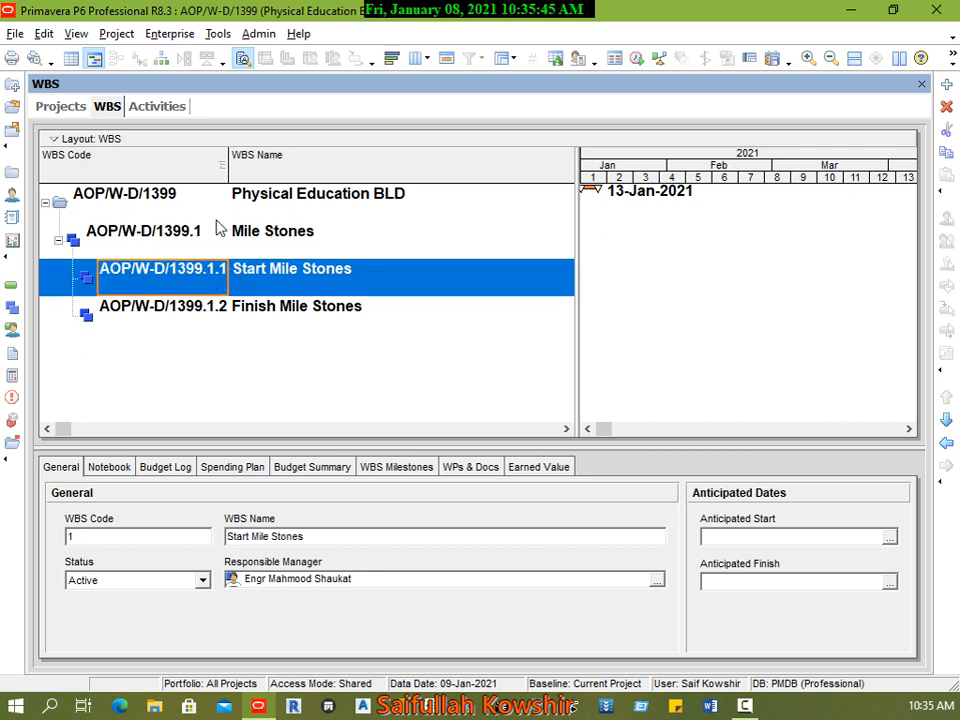
left_click(227, 319)
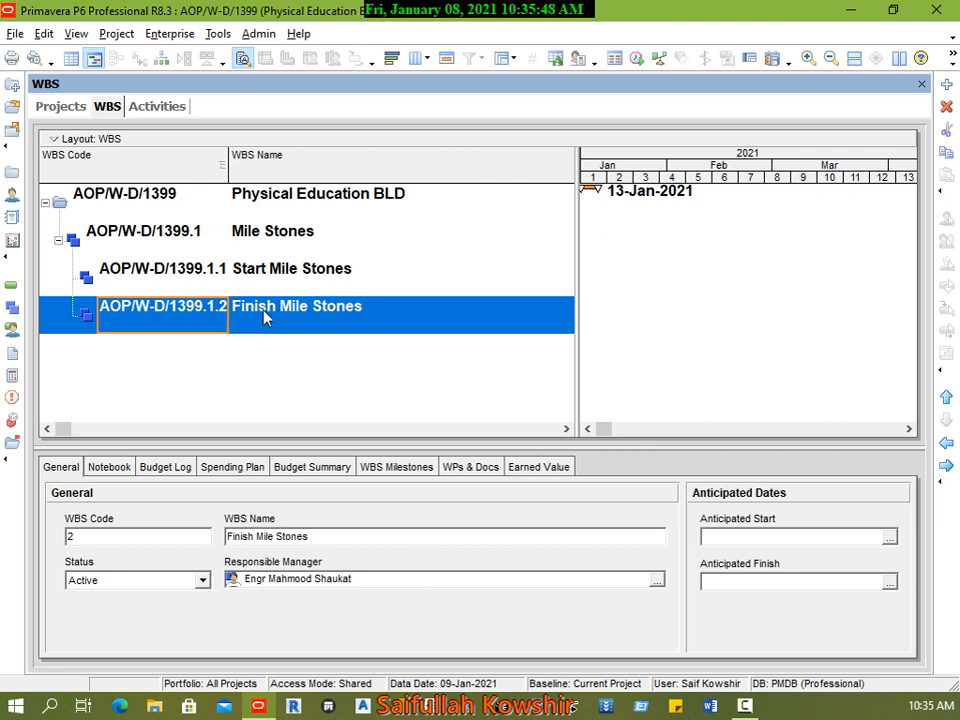
left_click(244, 244)
right_click(197, 240)
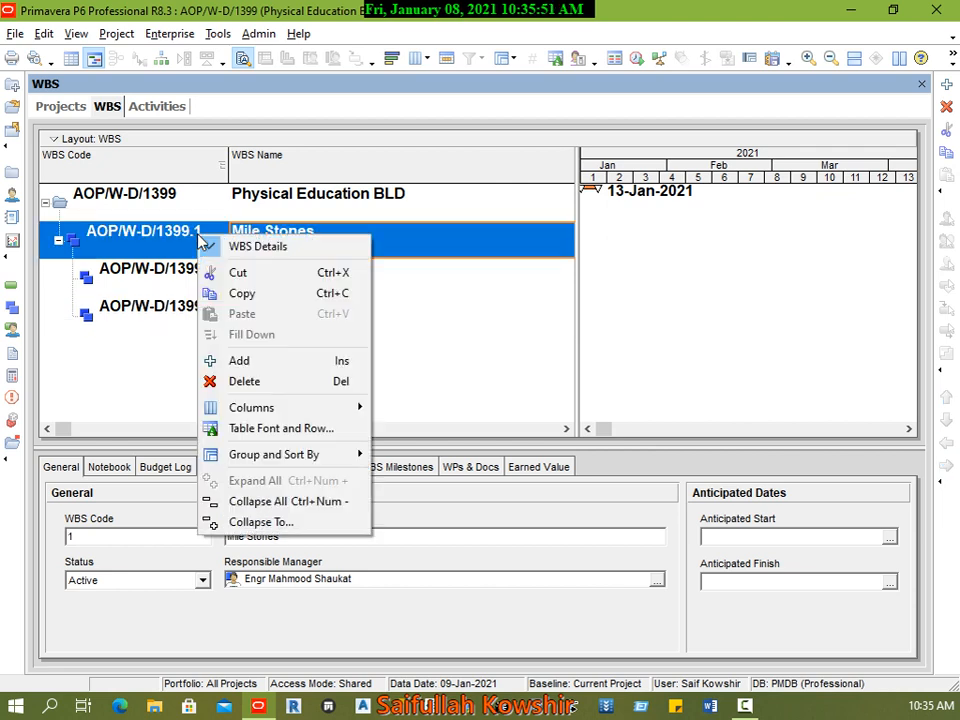
left_click(250, 362)
left_click(287, 349)
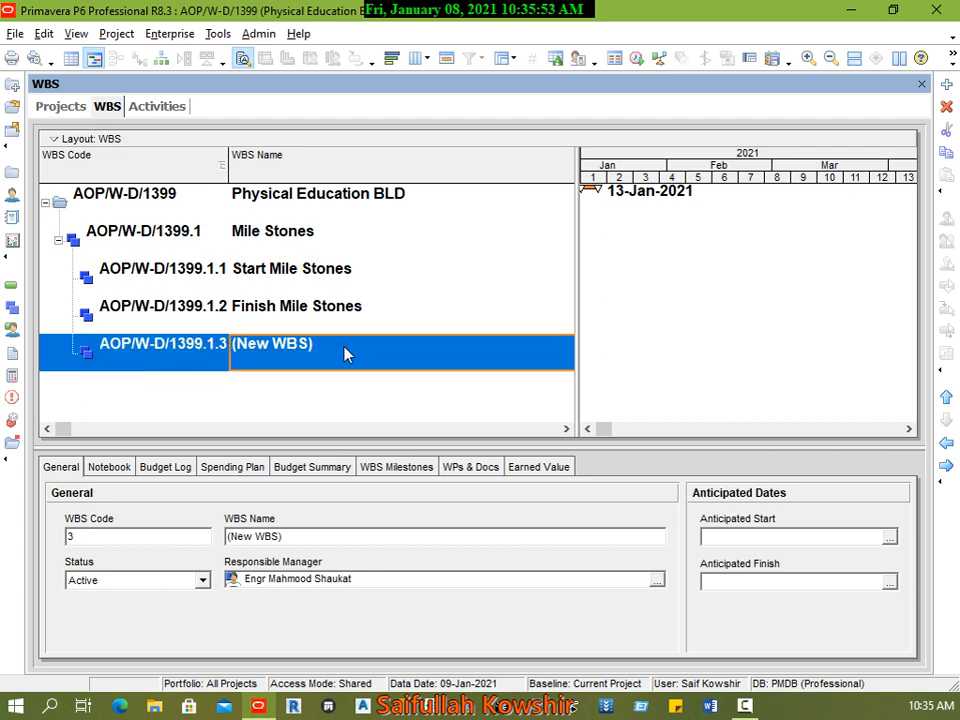
left_click(353, 347)
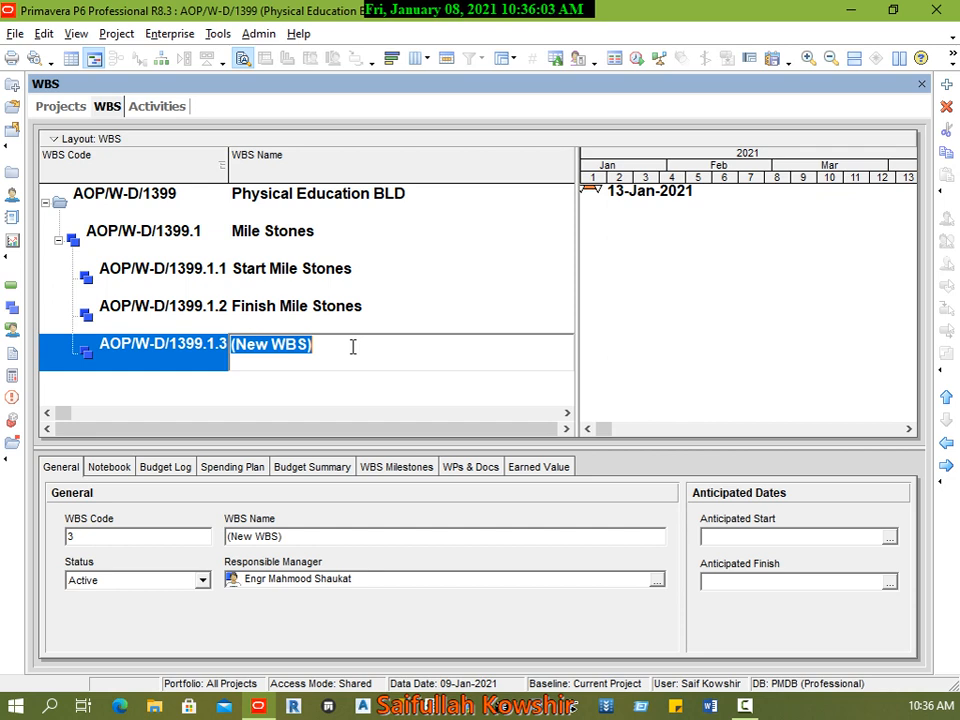
type("Proc")
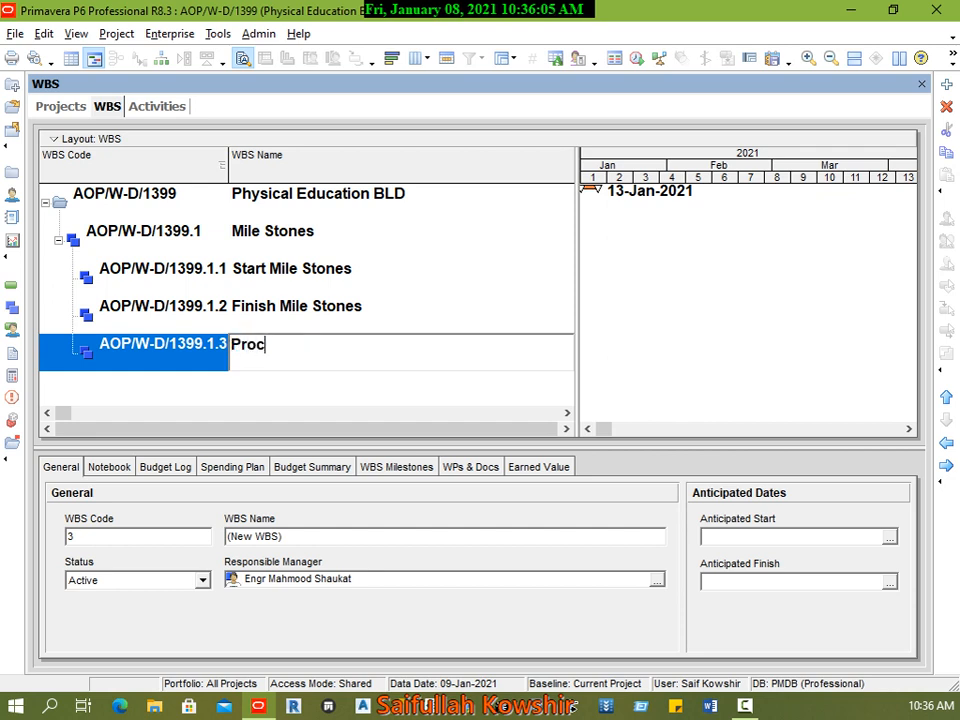
type("urement")
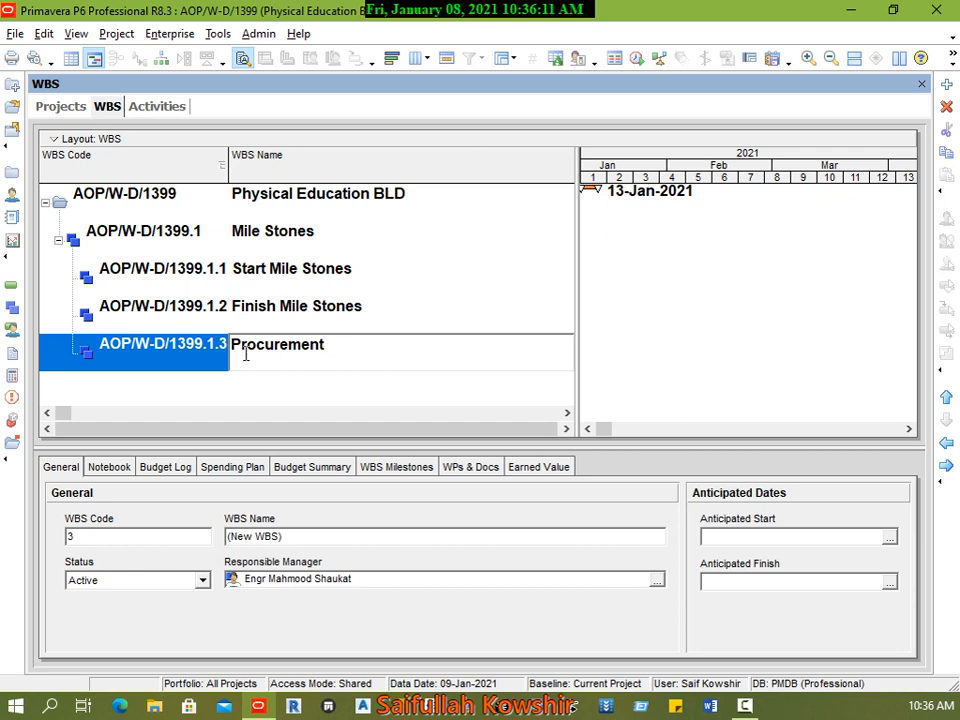
Step: Move Procurement out one level so it sits directly under Physical Education BLD
left_click(176, 362)
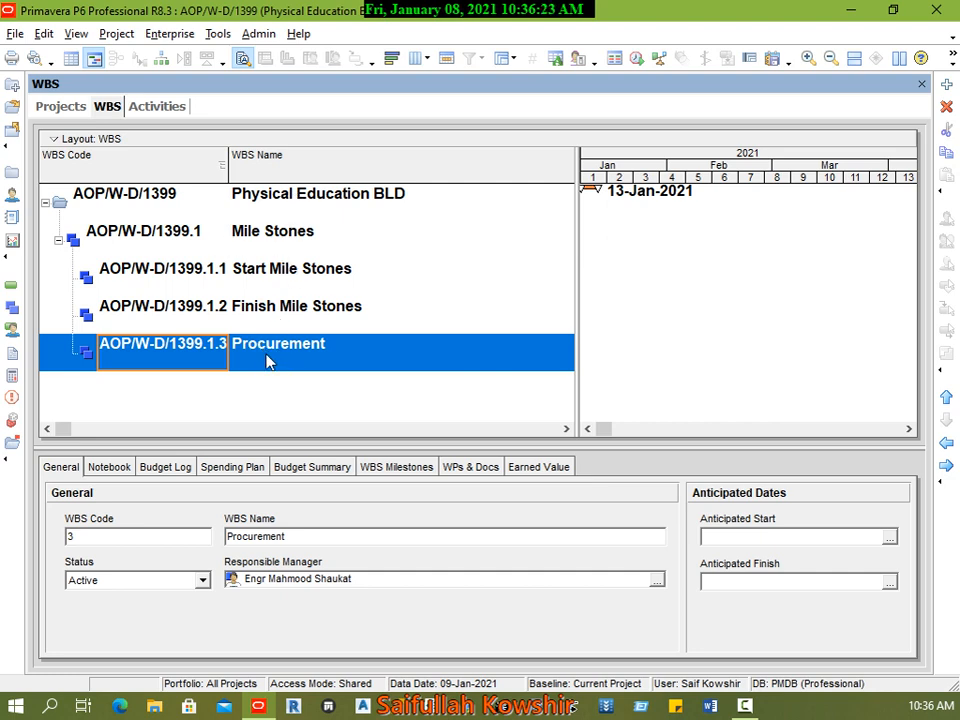
left_click(948, 446)
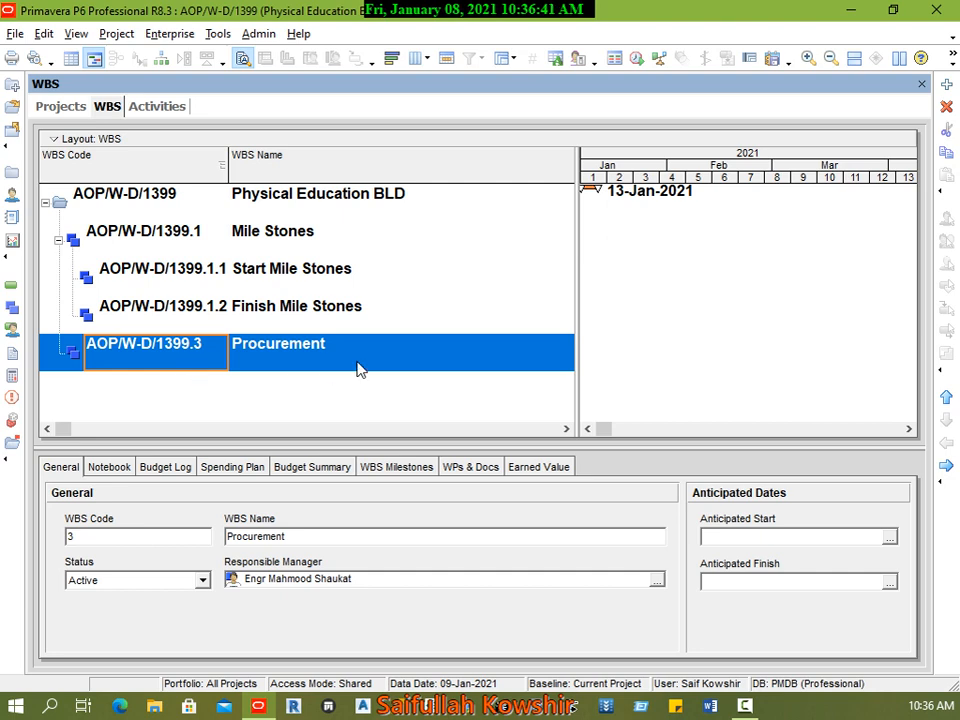
left_click(166, 204)
left_click(164, 349)
Step: Add a WBS element from Procurement, move it out to the same level as Procurement, and name it Mobilization
right_click(177, 357)
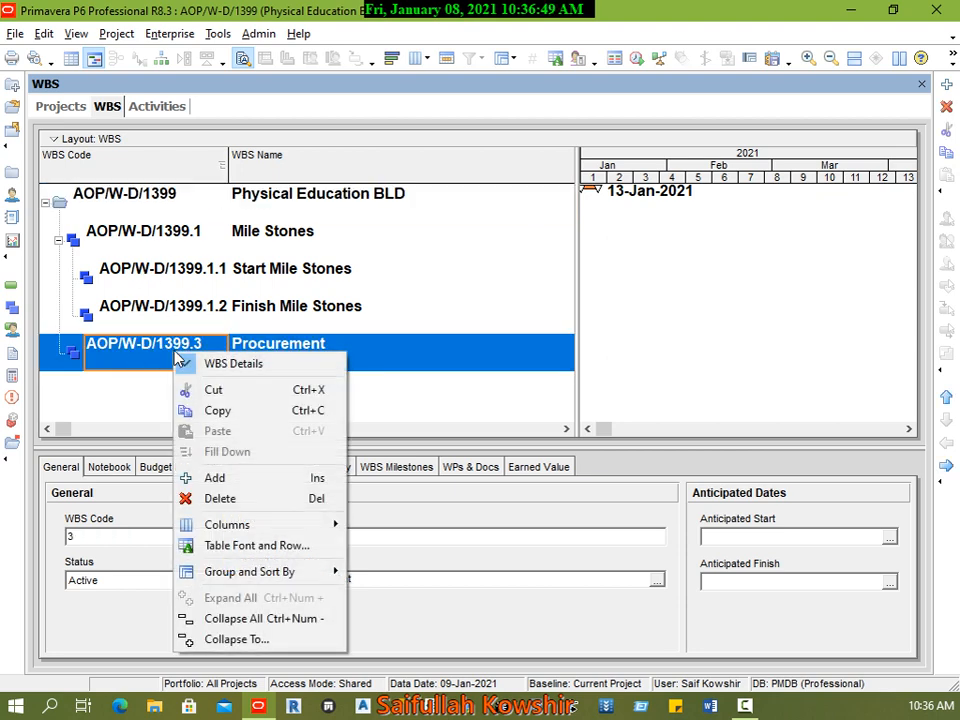
left_click(212, 477)
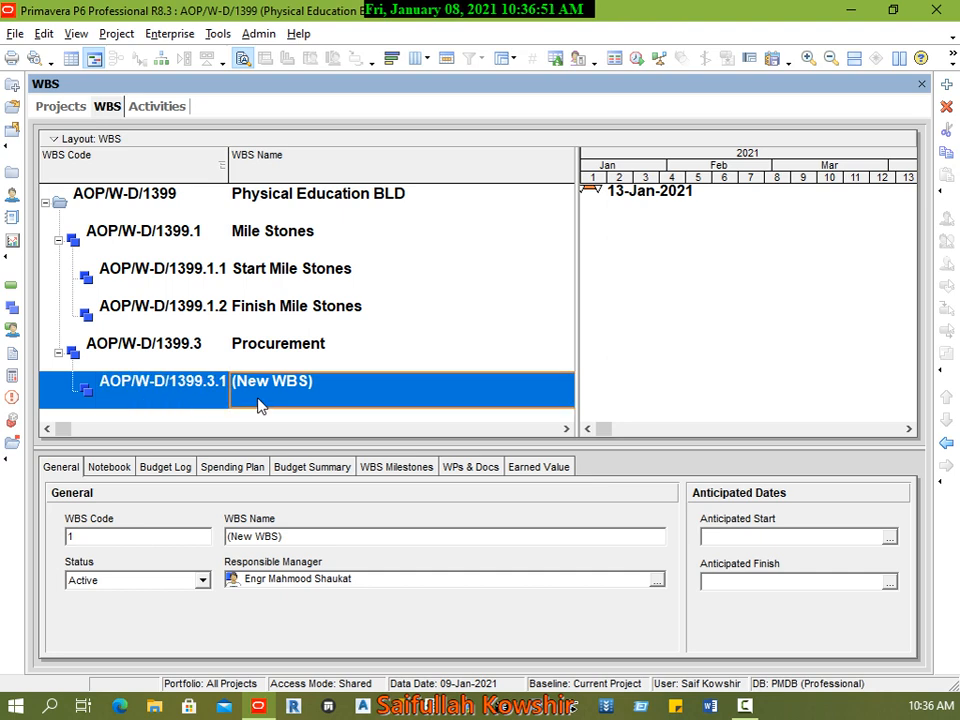
left_click(945, 442)
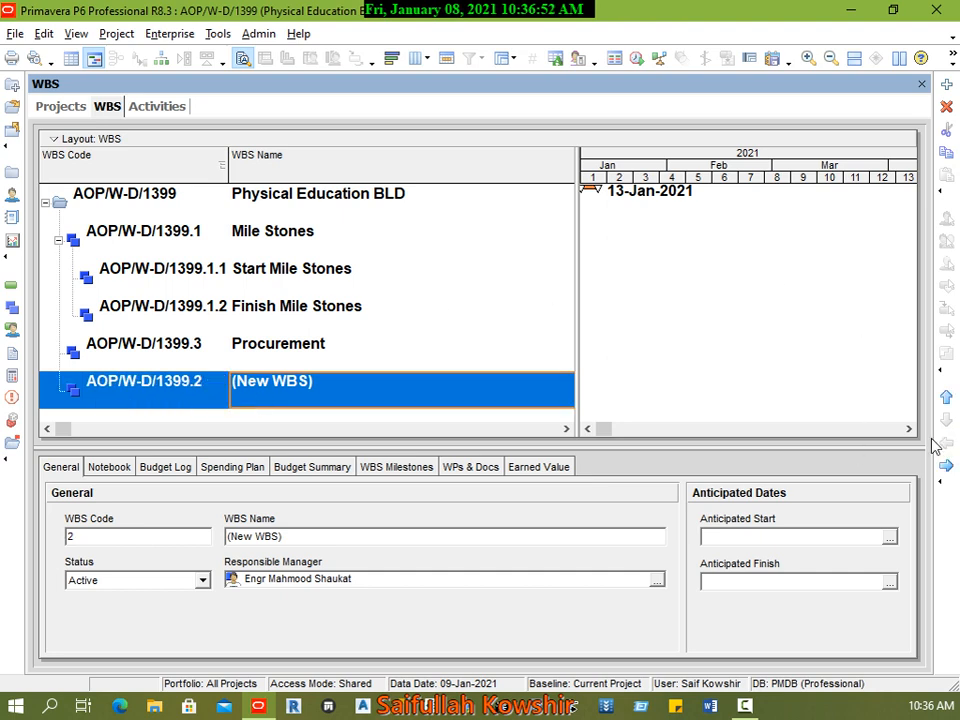
left_click(338, 381)
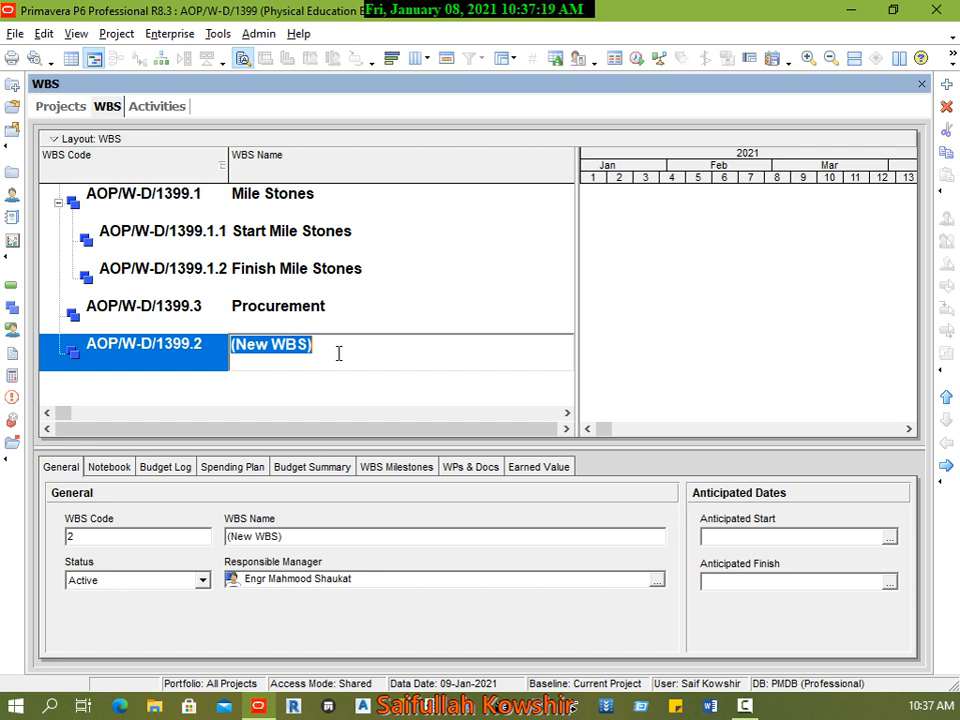
type("Mo")
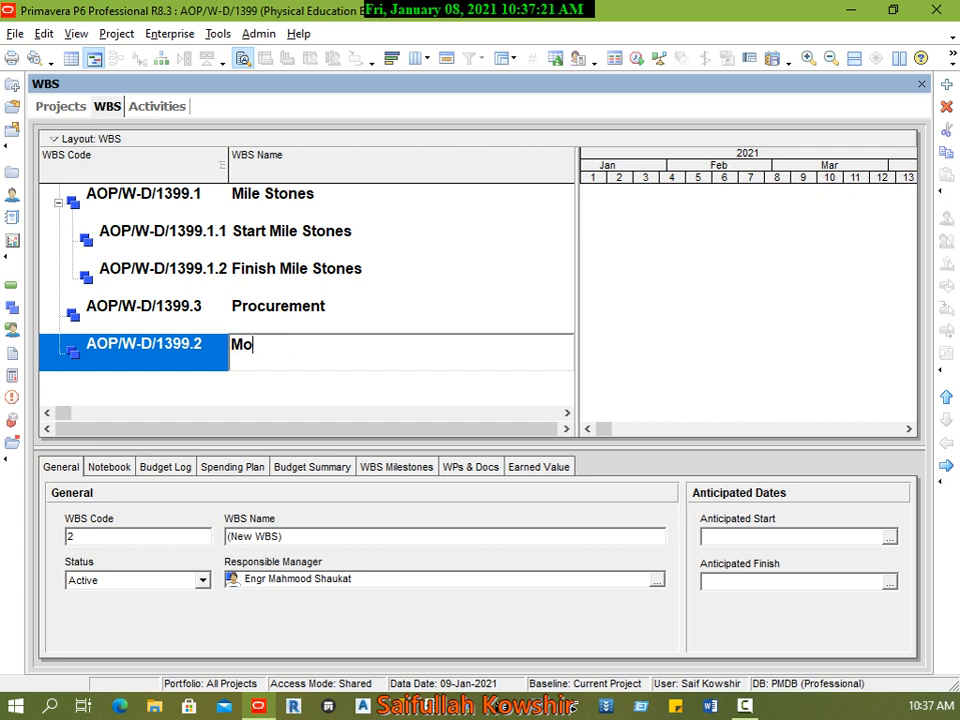
type("bilization")
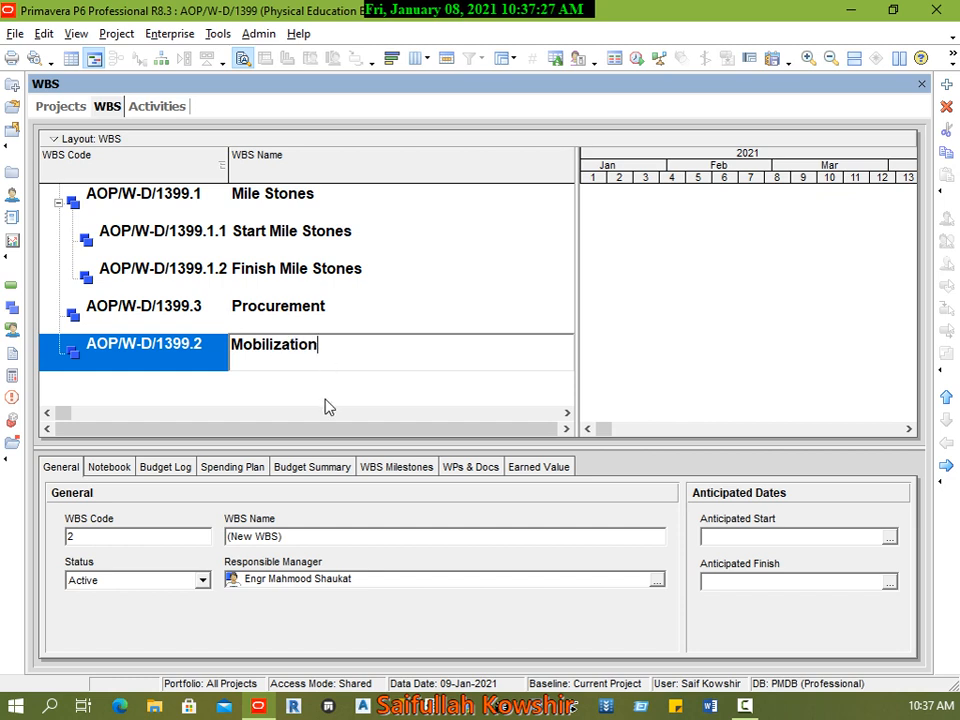
Step: Add a WBS element under Mobilization and name it Construction
left_click(182, 364)
right_click(189, 360)
left_click(225, 479)
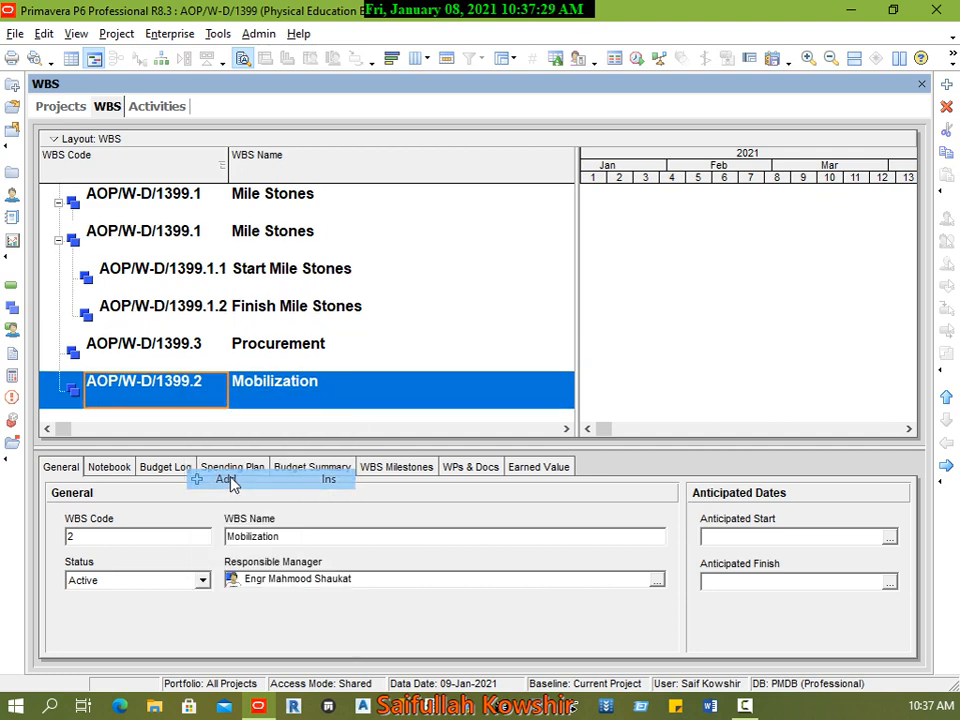
left_click(292, 395)
left_click(350, 380)
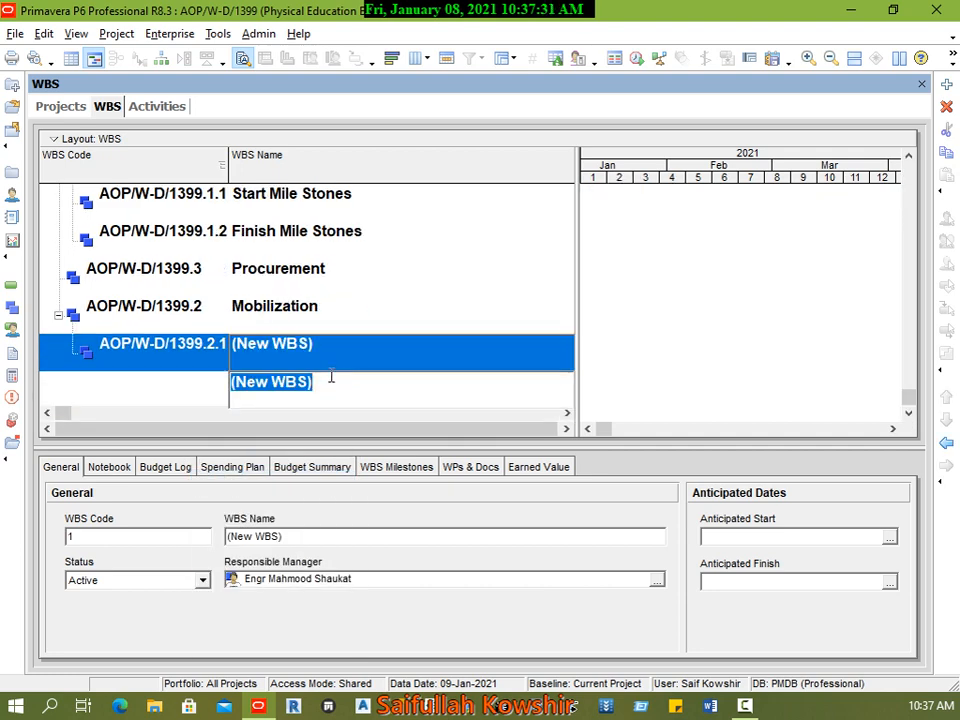
type("Constri")
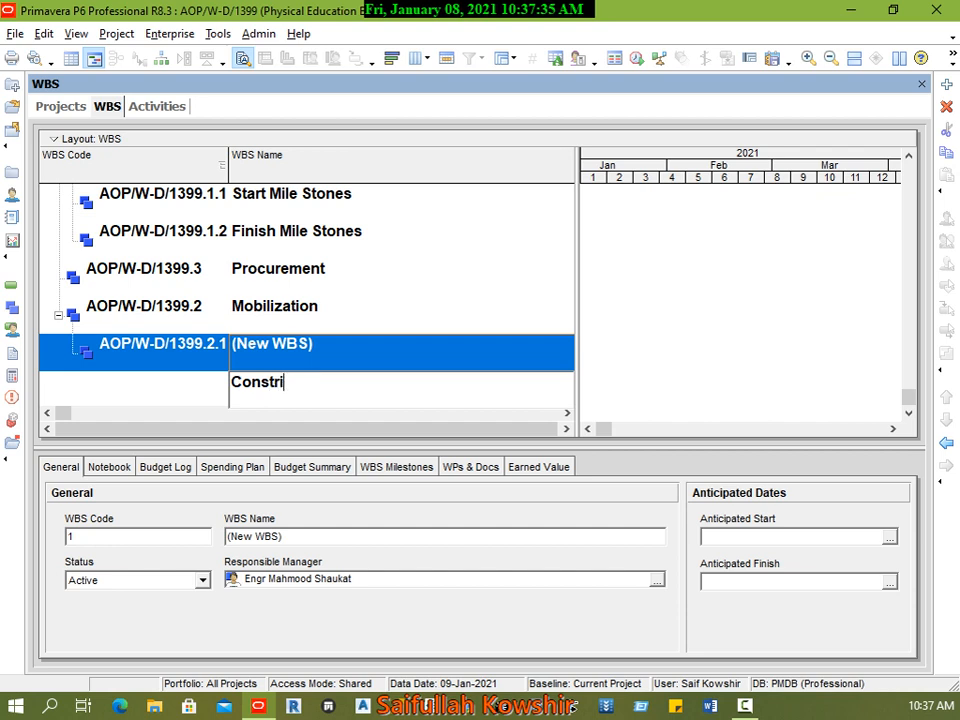
key("BackSpace")
type("uction")
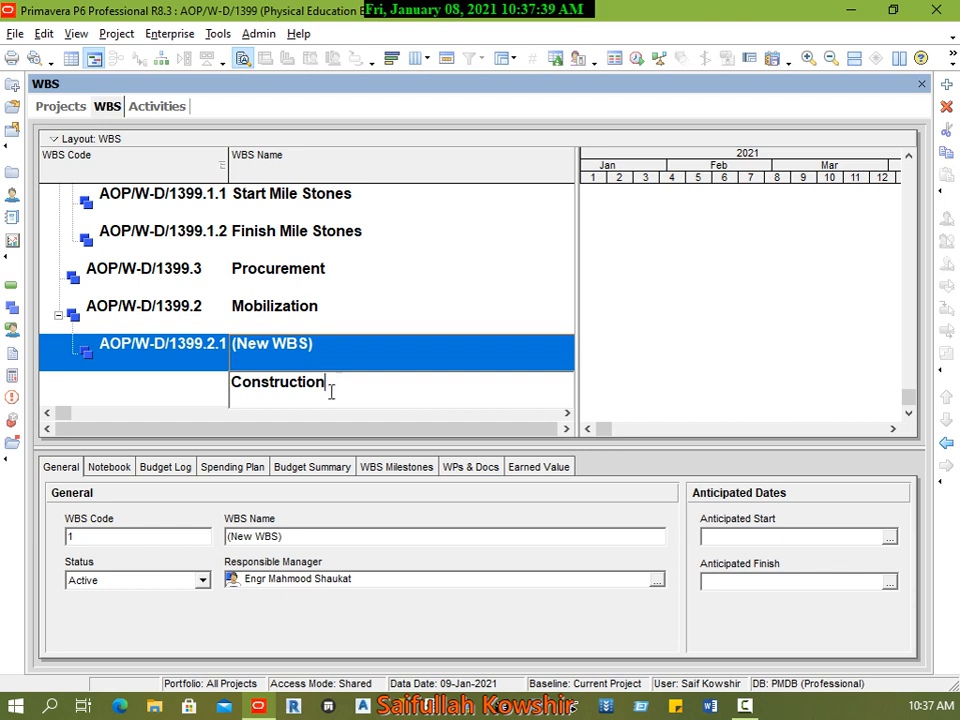
Step: Move Construction out one level so it sits alongside Mobilization
left_click(165, 358)
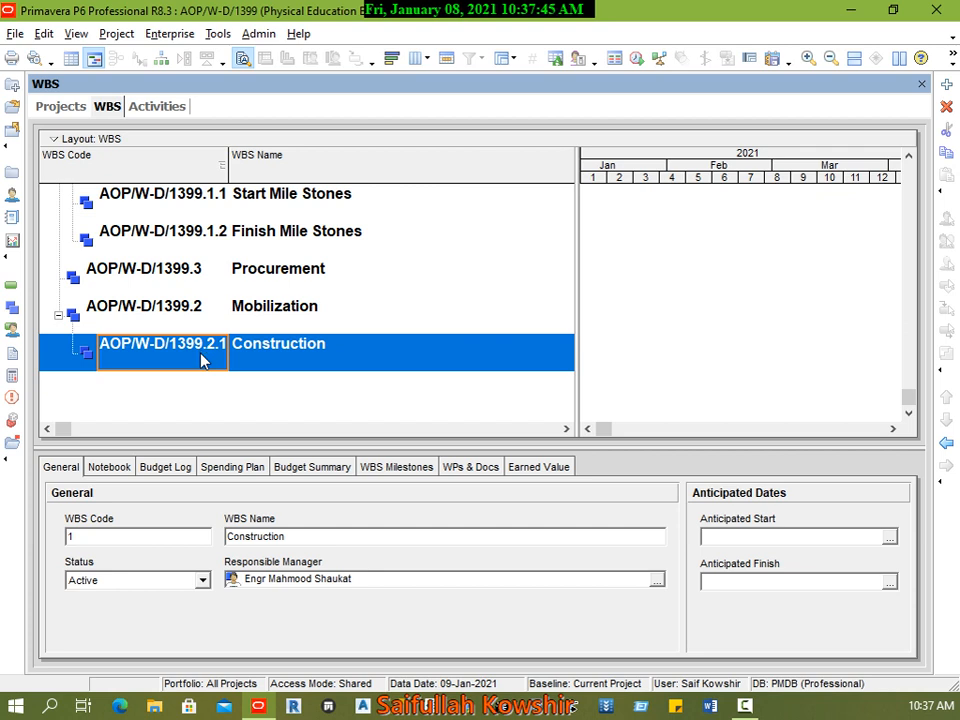
scroll(200, 360, "up", 1)
key("ctrl+Left")
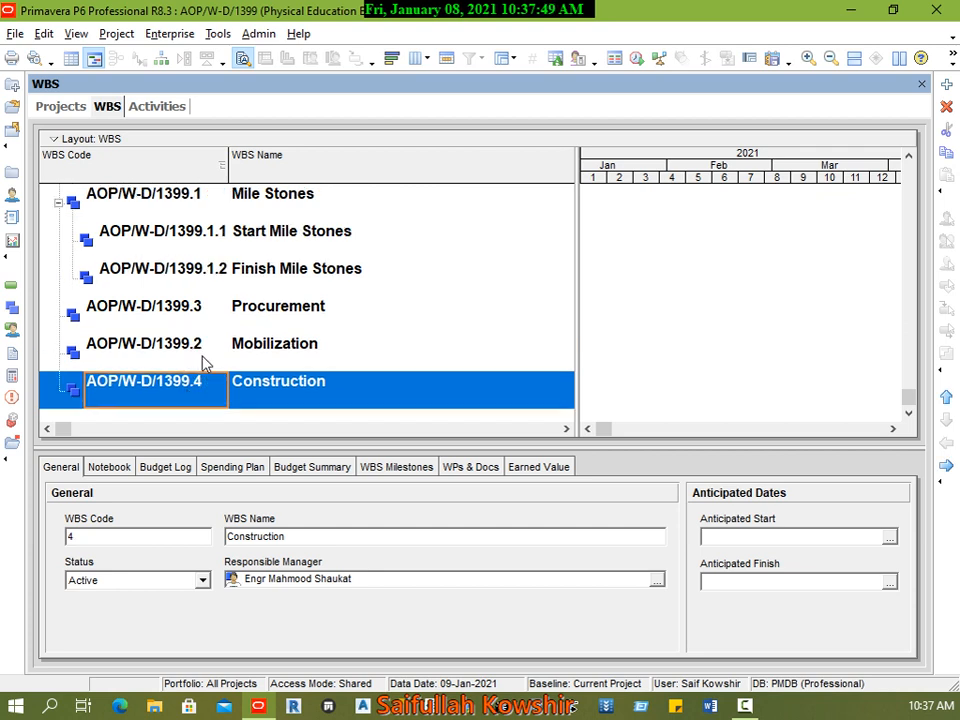
Step: Add a WBS element directly under Physical Education BLD and move it down below Construction
scroll(248, 300, "up", 1)
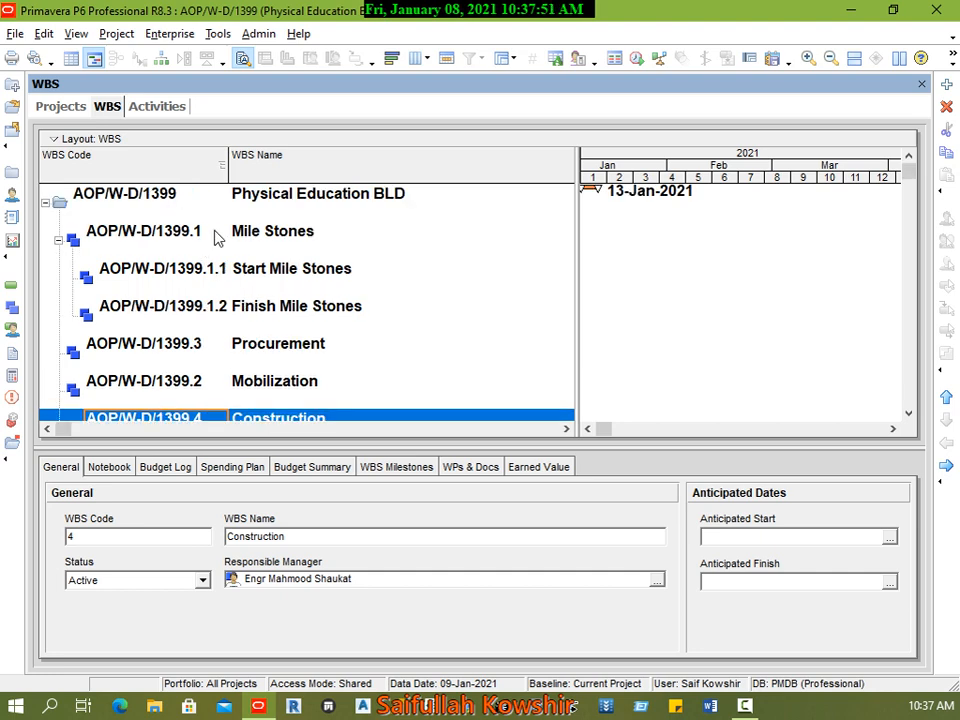
right_click(248, 201)
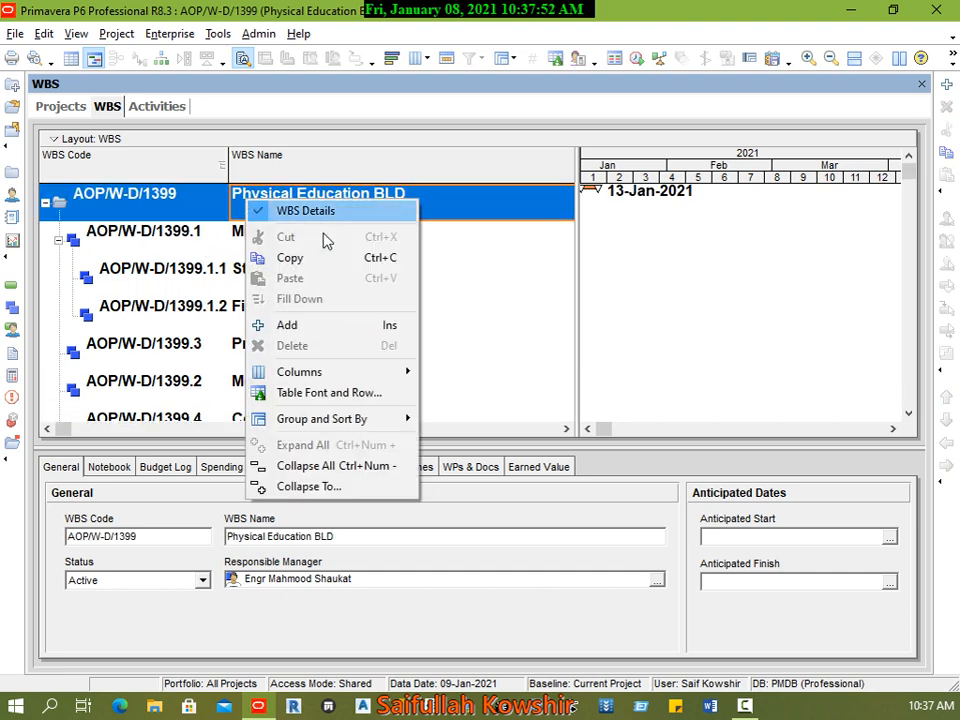
left_click(265, 326)
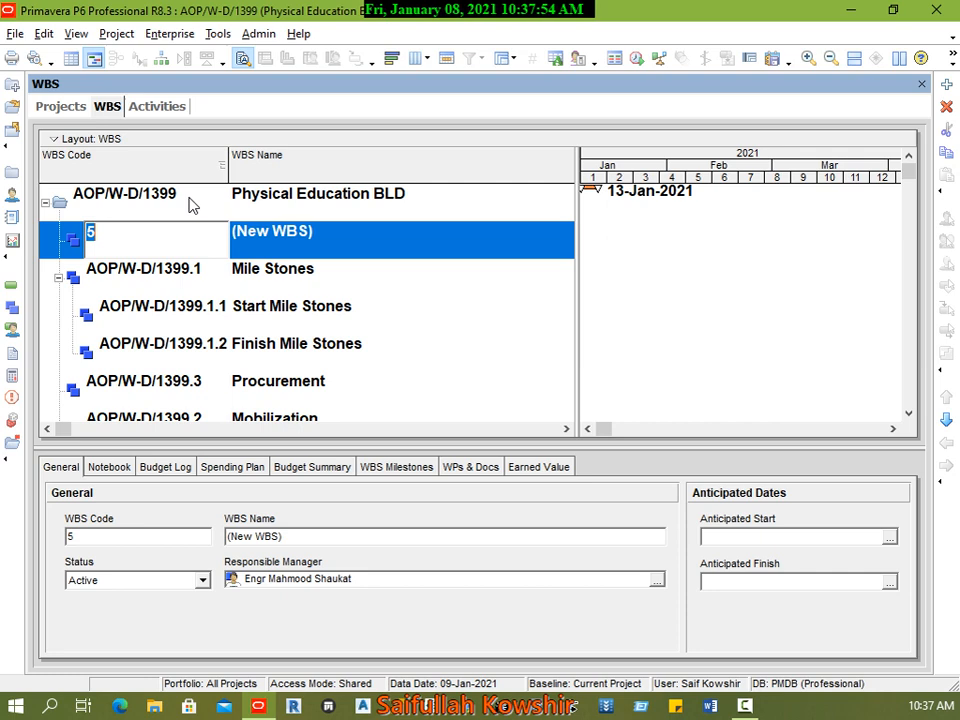
left_click(279, 231)
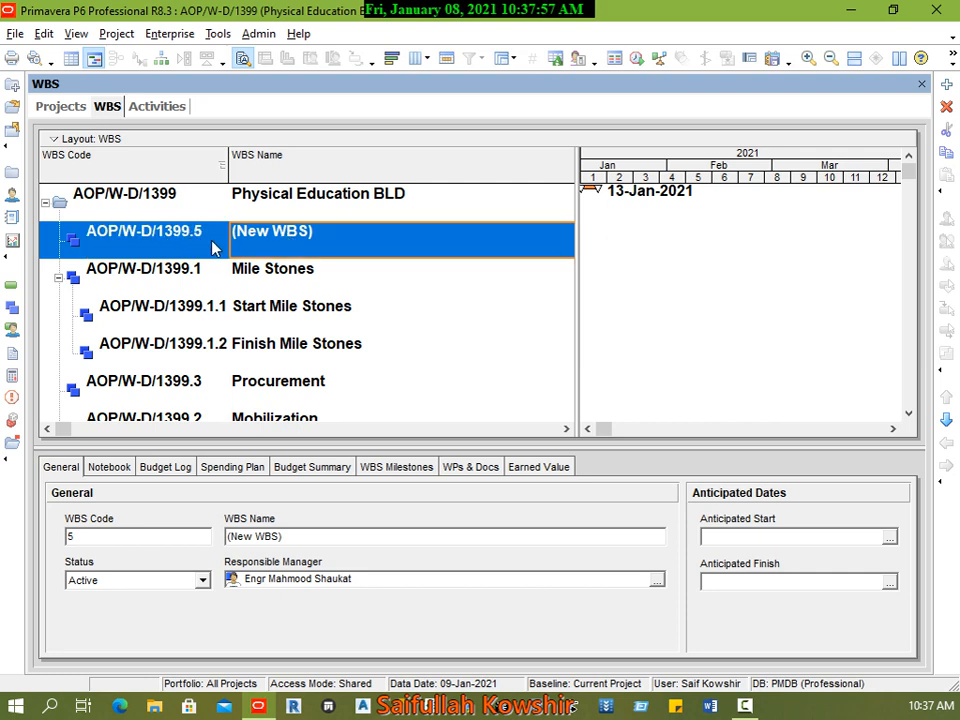
left_click(947, 421)
left_click(947, 421)
left_click(947, 421)
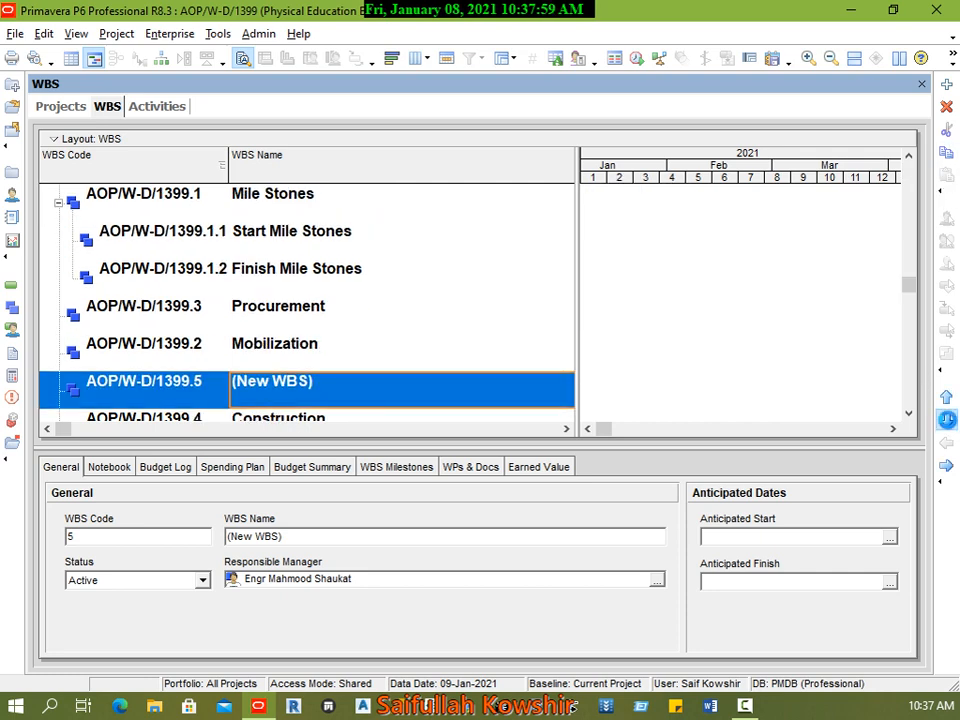
left_click(947, 421)
Step: Name the new WBS element below Construction Close out
left_click(358, 395)
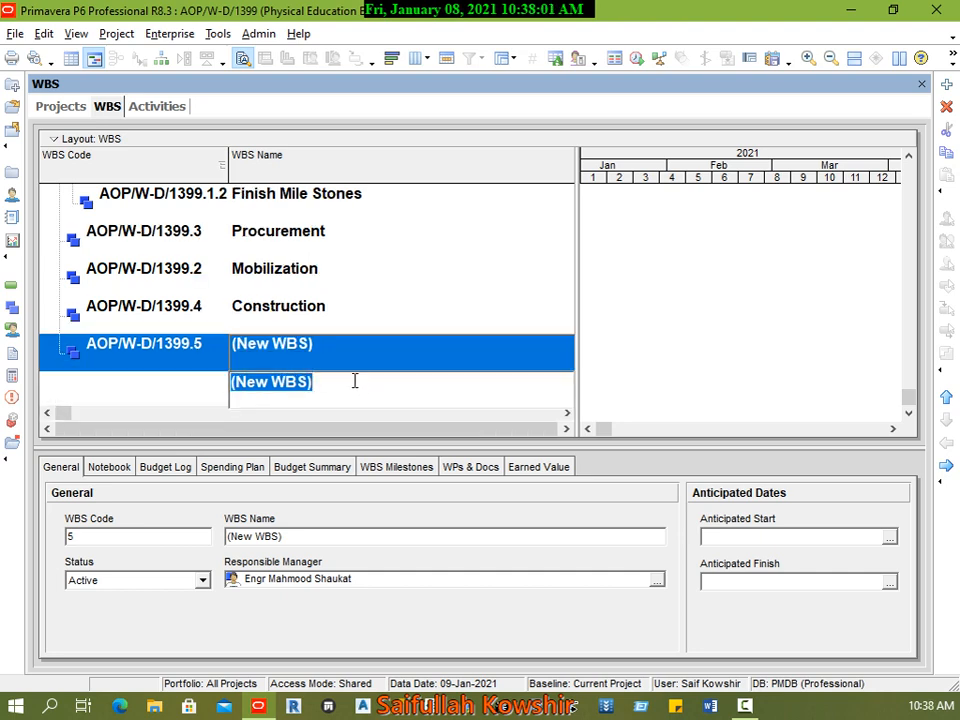
type("Clo")
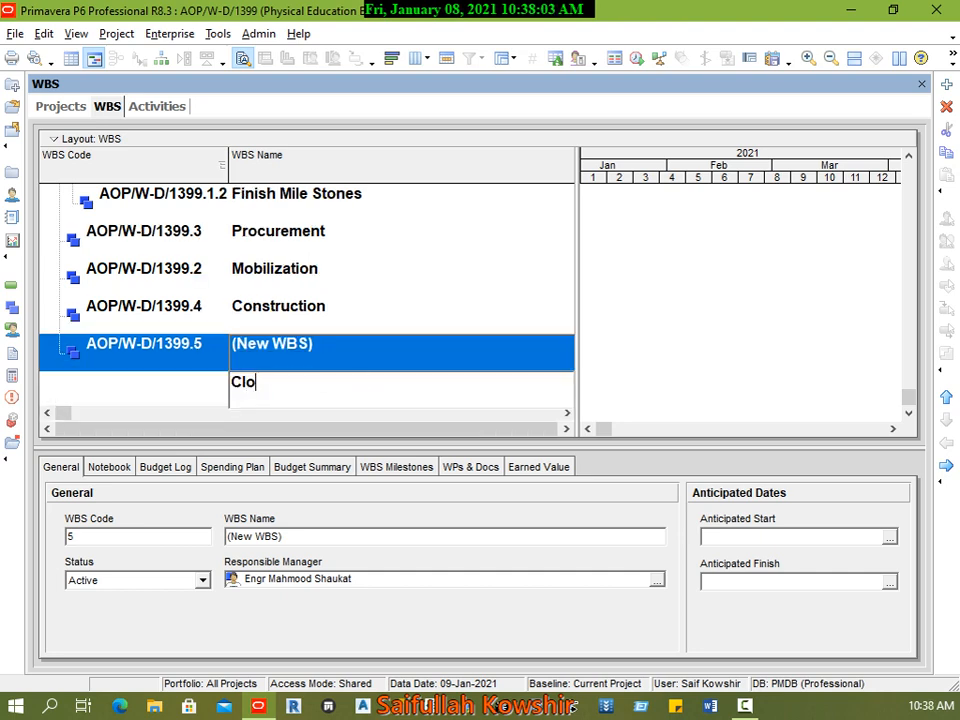
type("se out")
left_click(186, 353)
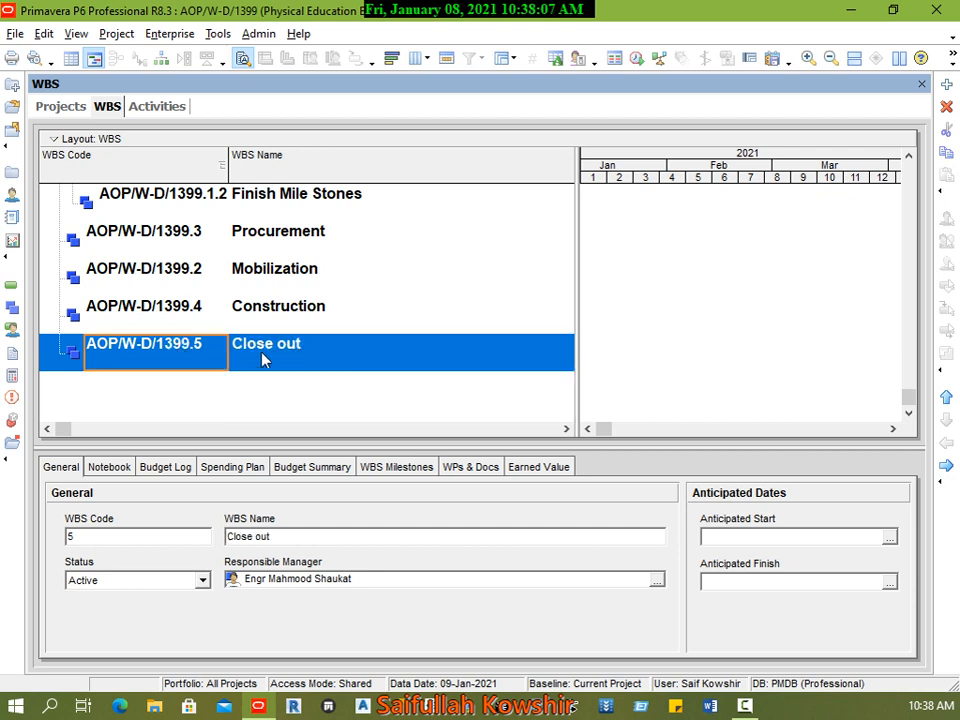
Step: Review the project's WBS elements from Mile Stones through Procurement, Mobilization and Construction to Close out
scroll(298, 395, "up", 1)
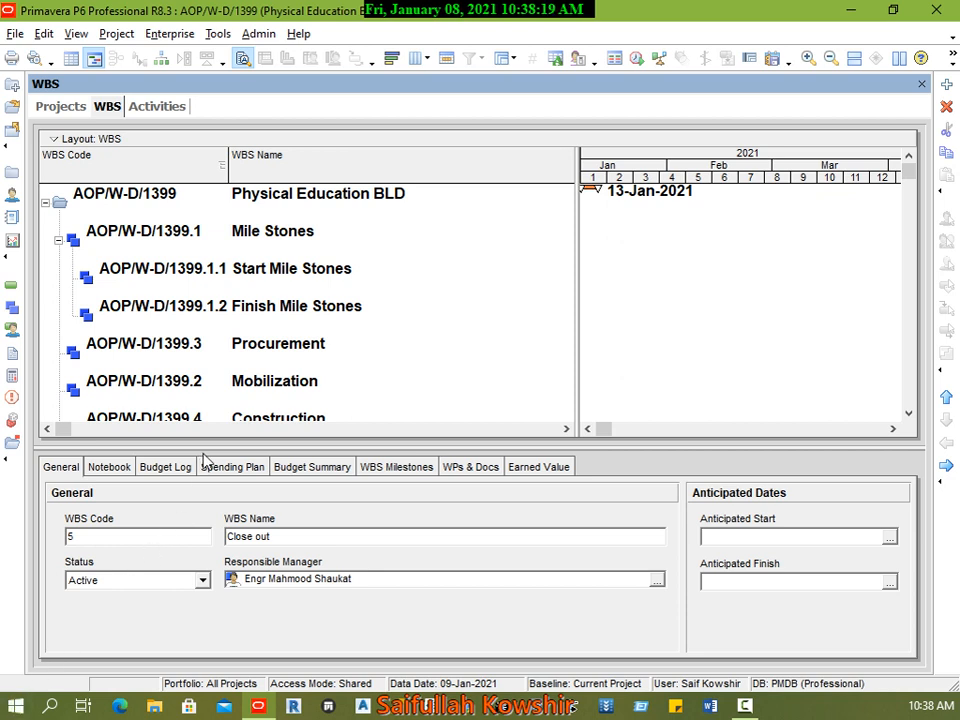
left_click(254, 248)
scroll(260, 250, "down", 2)
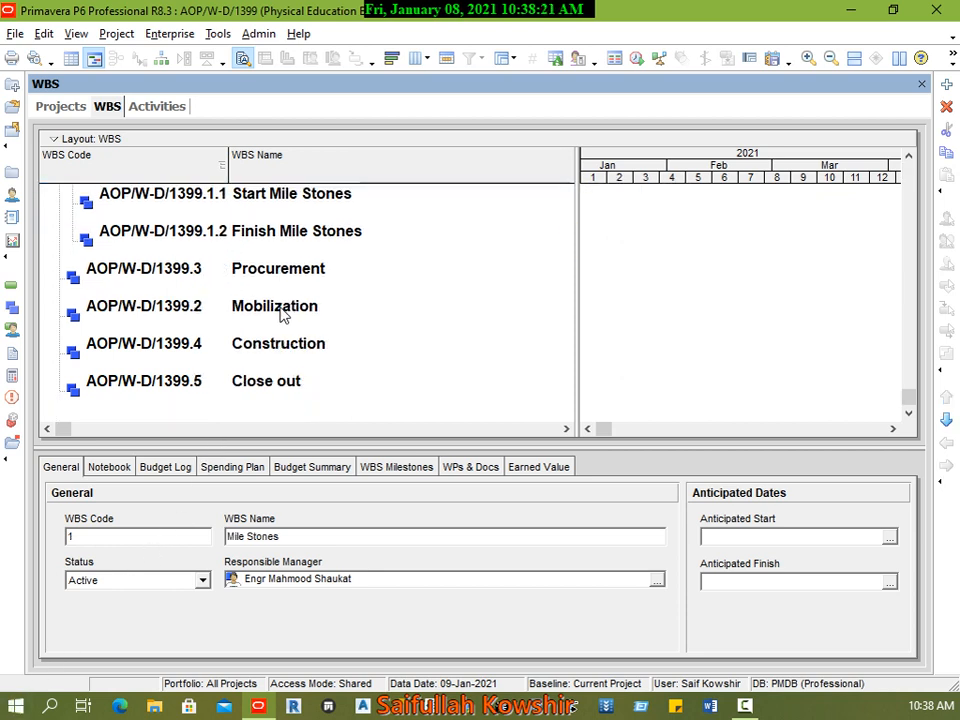
scroll(275, 255, "up", 2)
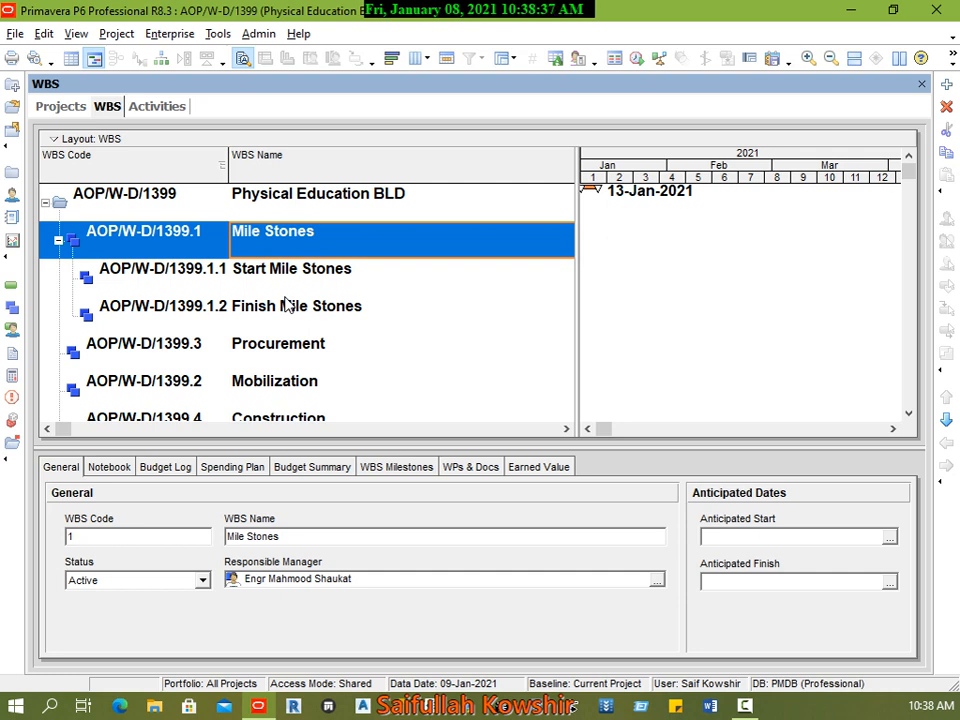
left_click(278, 352)
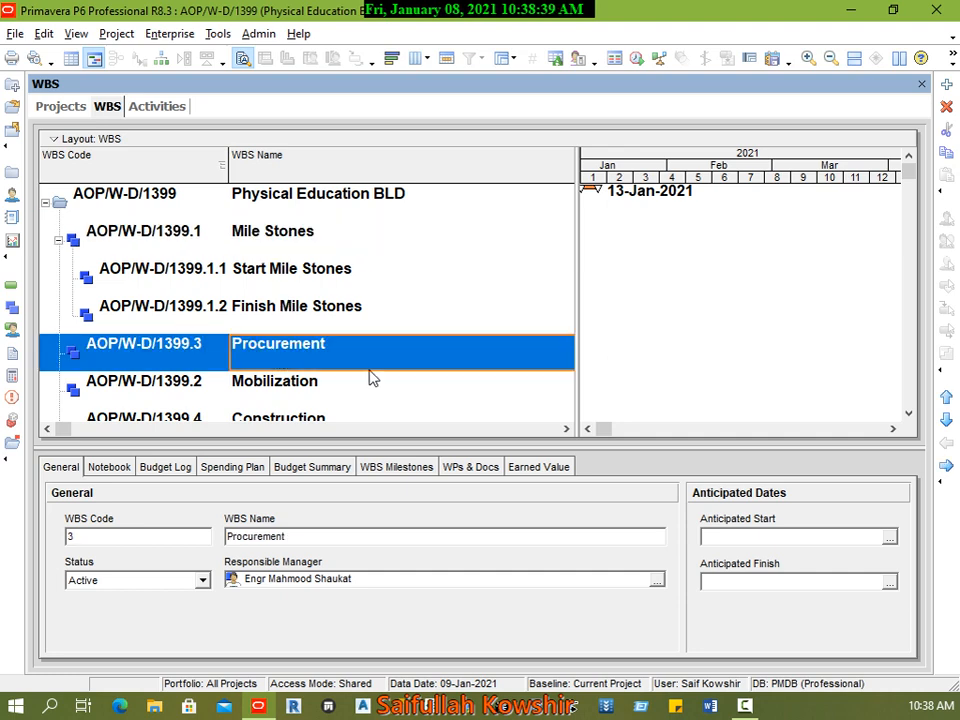
scroll(388, 368, "down", 1)
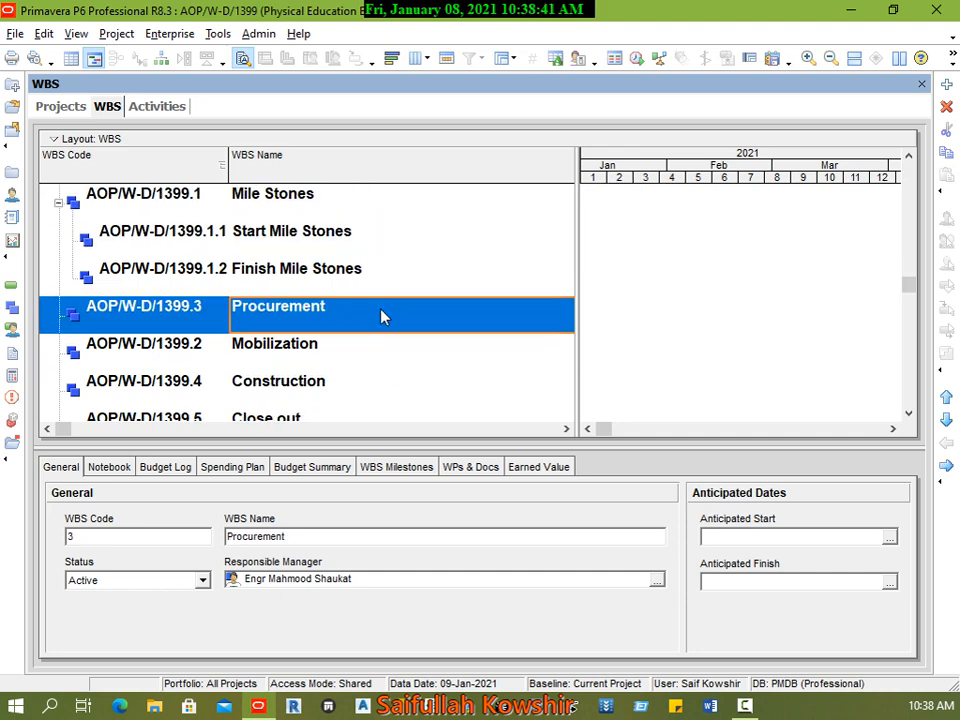
left_click(317, 345)
scroll(388, 345, "down", 1)
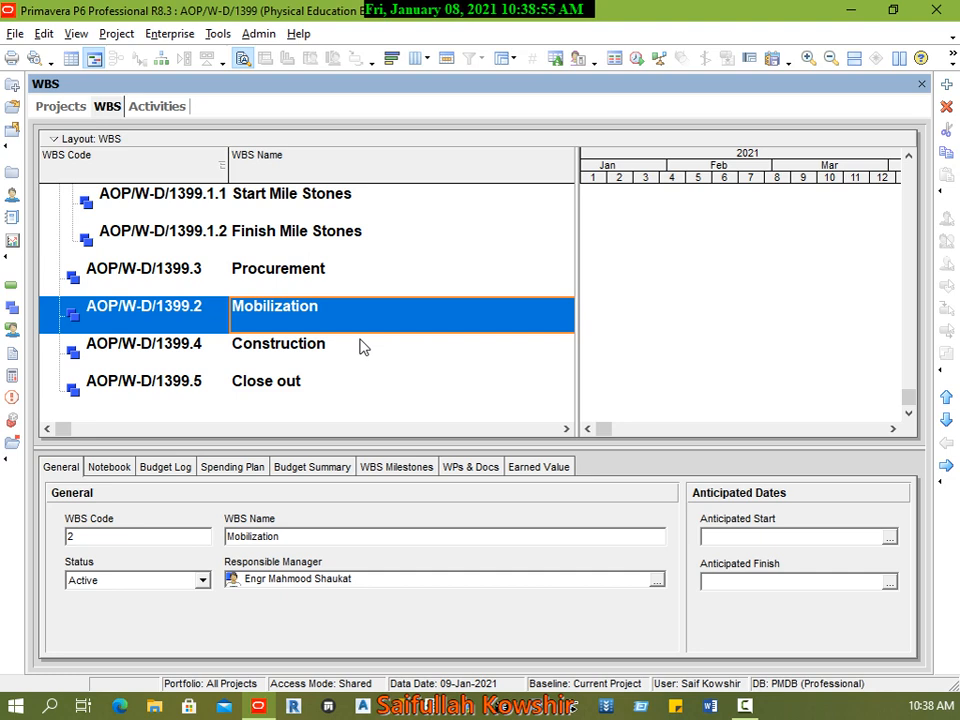
left_click(316, 351)
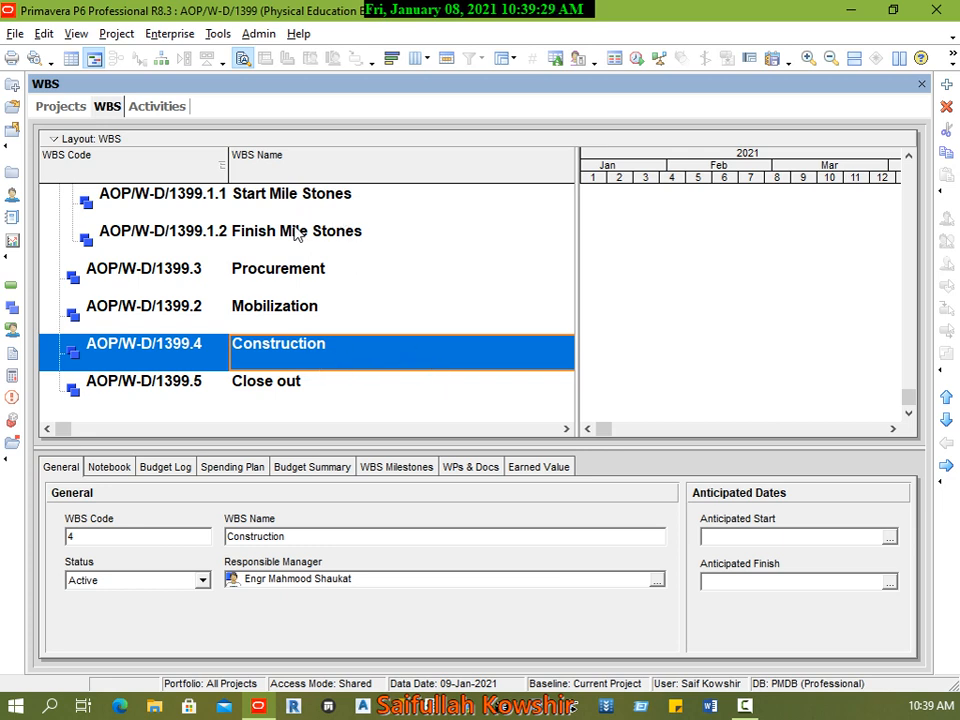
Step: View the project's activities grouped by WBS and return to the WBS view
left_click(176, 108)
left_click(138, 35)
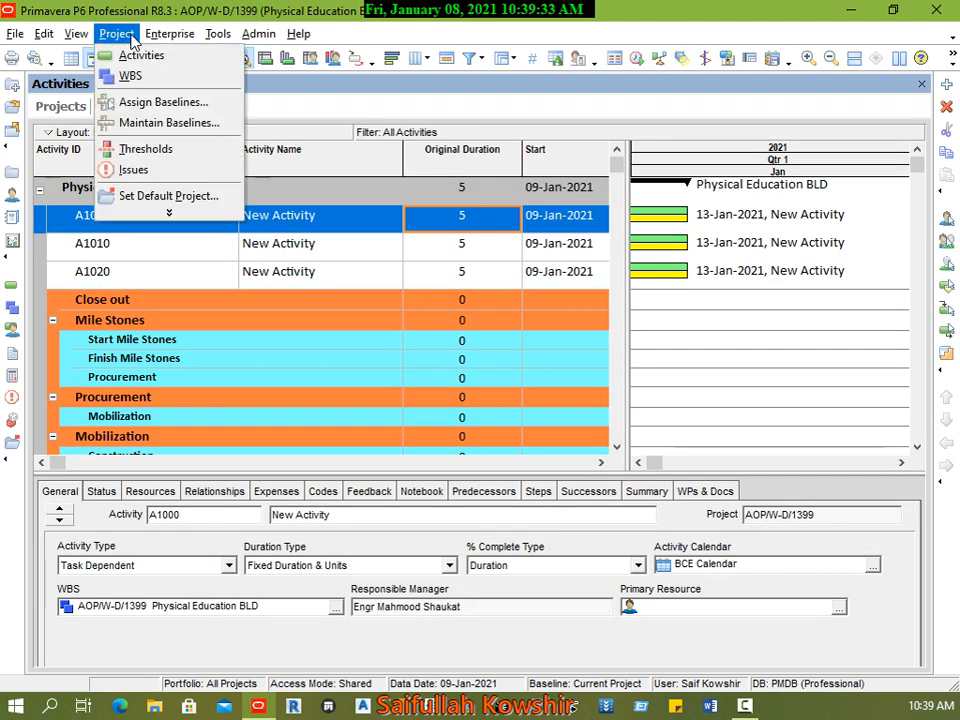
left_click(150, 56)
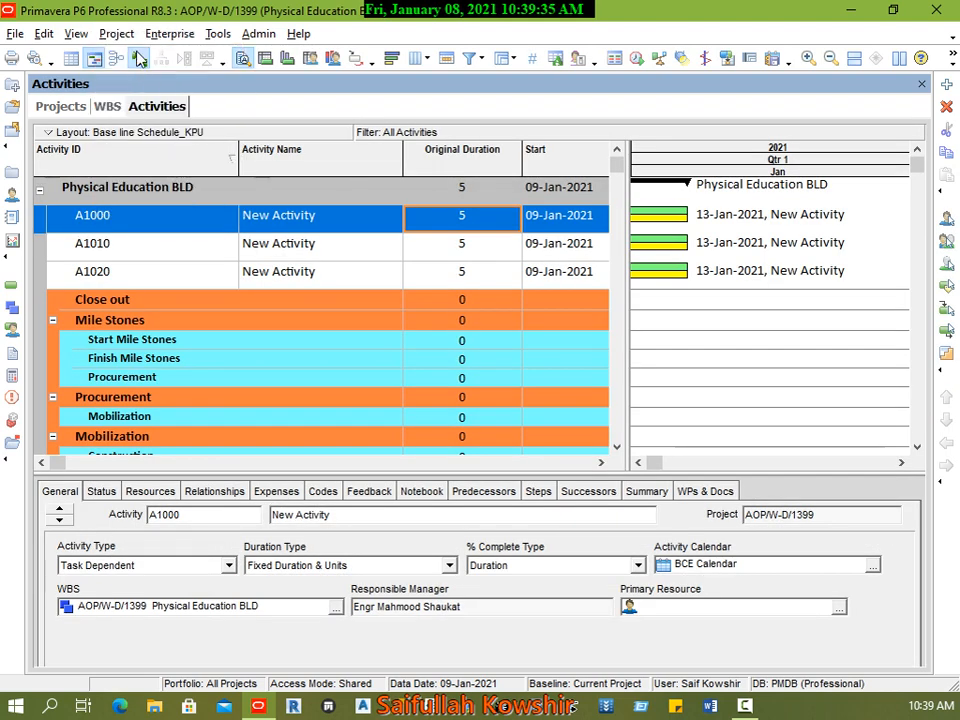
left_click(116, 33)
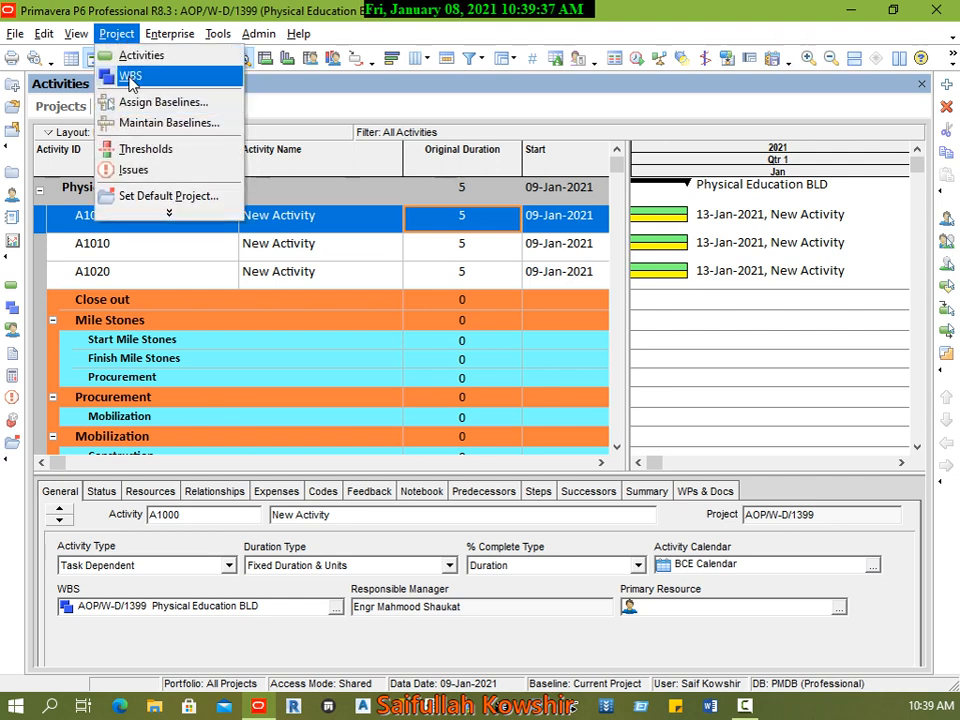
left_click(110, 76)
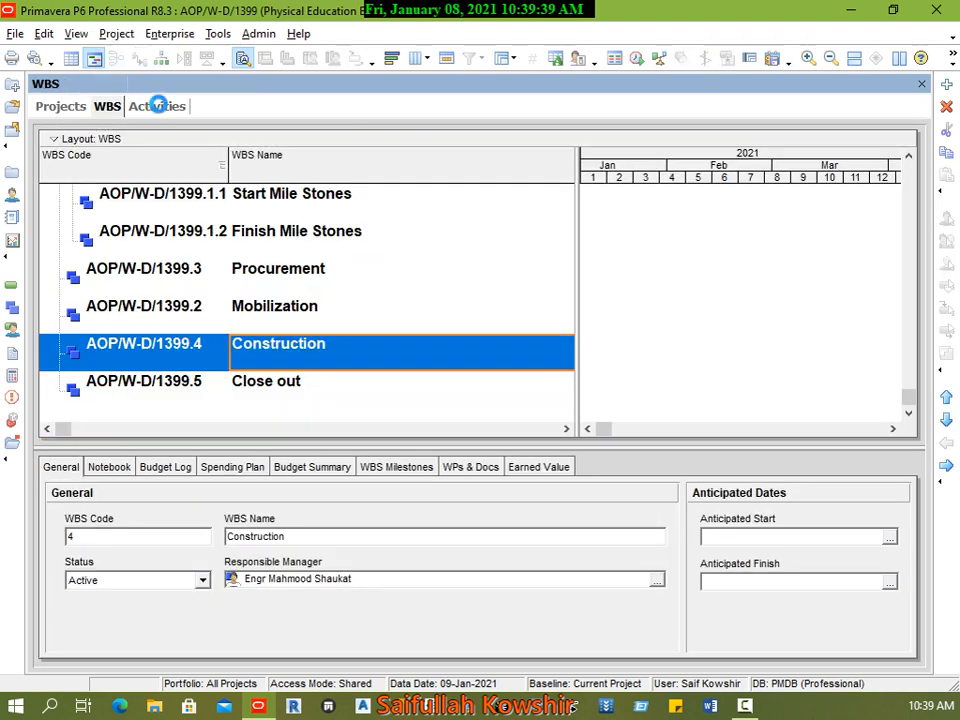
Step: Delete the three activities A1000, A1010 and A1020 placed directly under Physical Education BLD in the Activities view
left_click(155, 105)
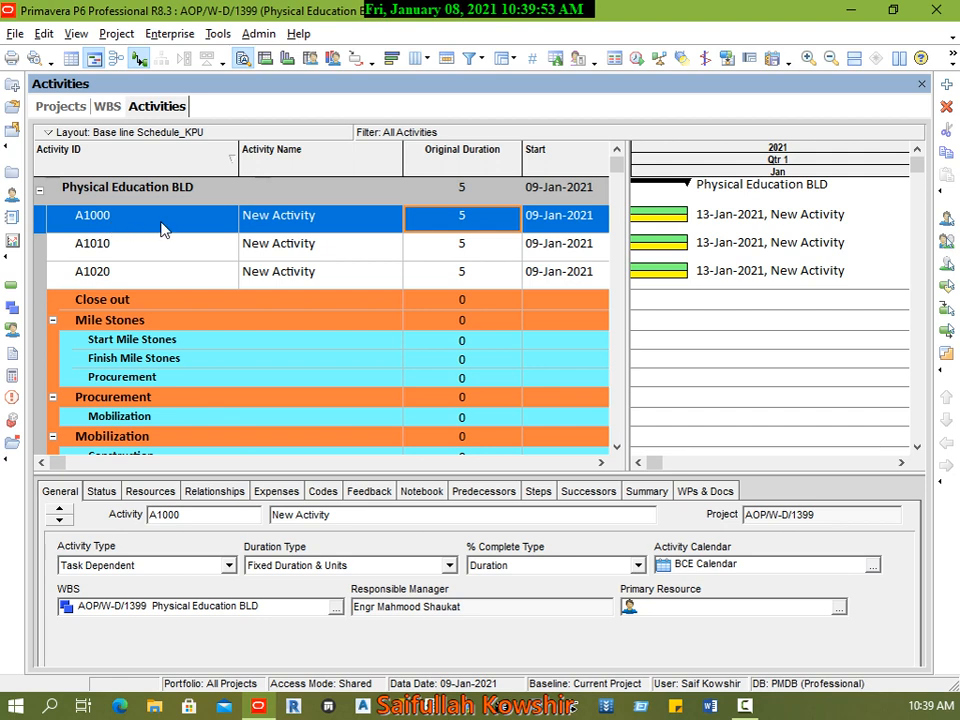
left_click(155, 279, "shift")
right_click(155, 279)
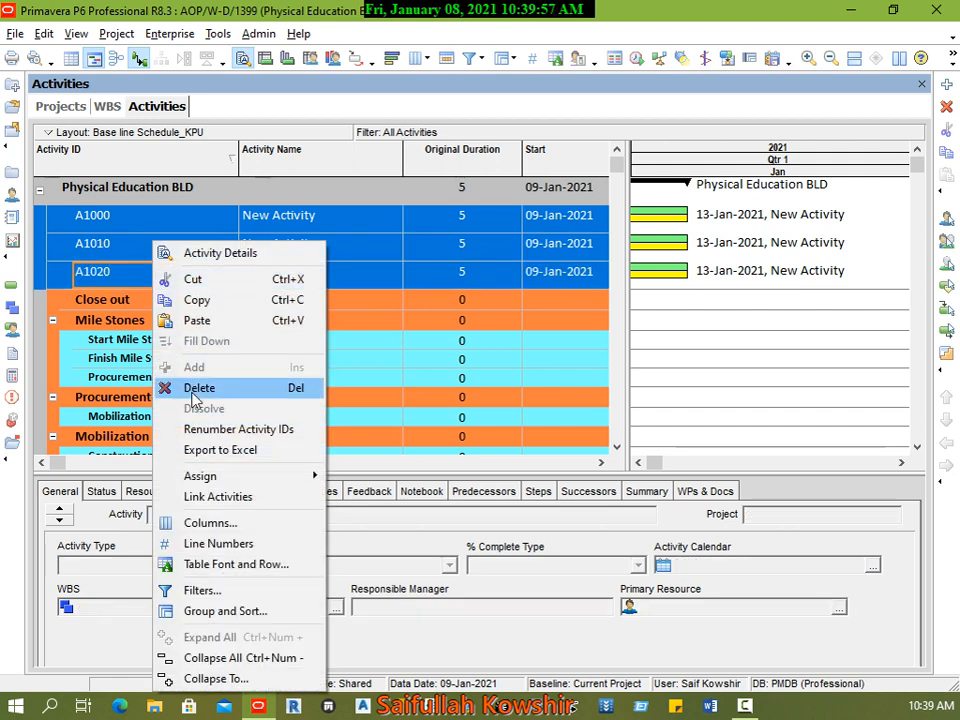
left_click(199, 387)
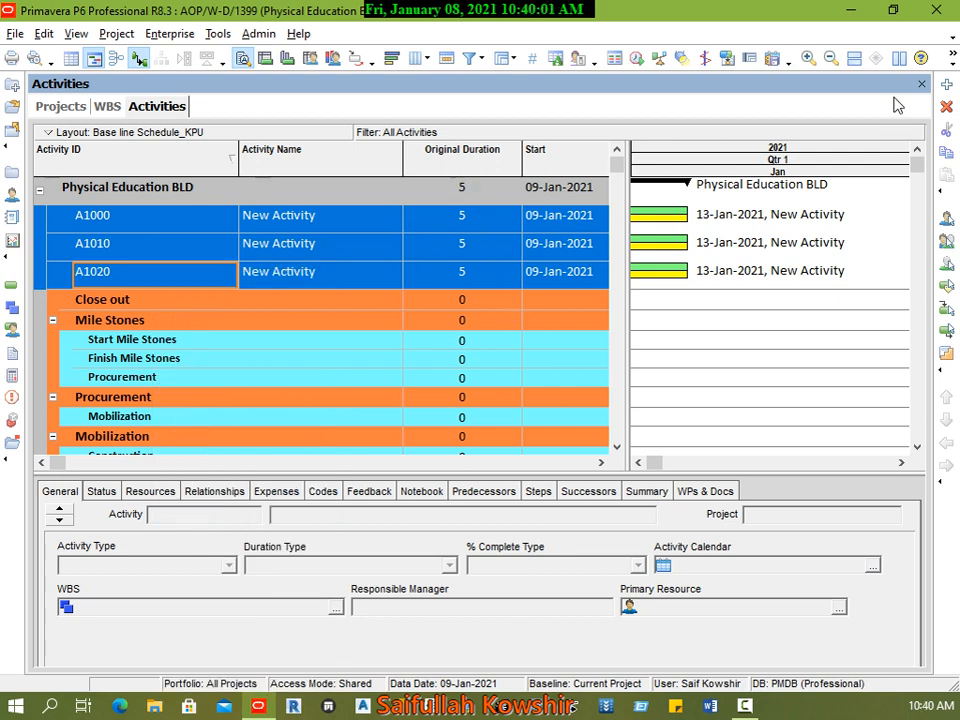
left_click(950, 108)
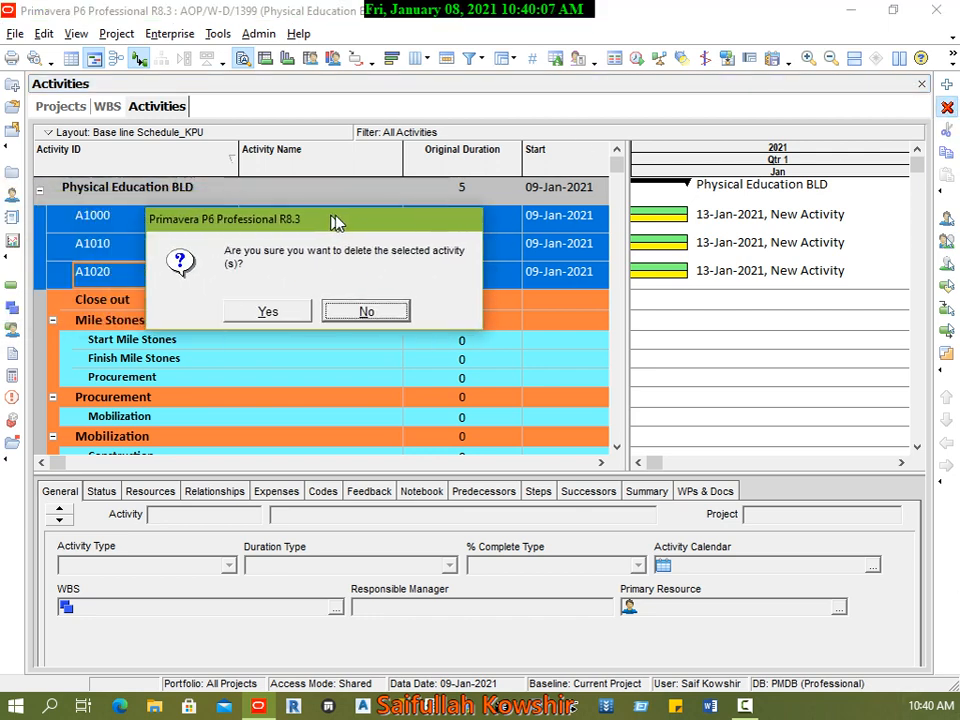
left_click_drag(334, 221, 460, 206)
left_click(376, 296)
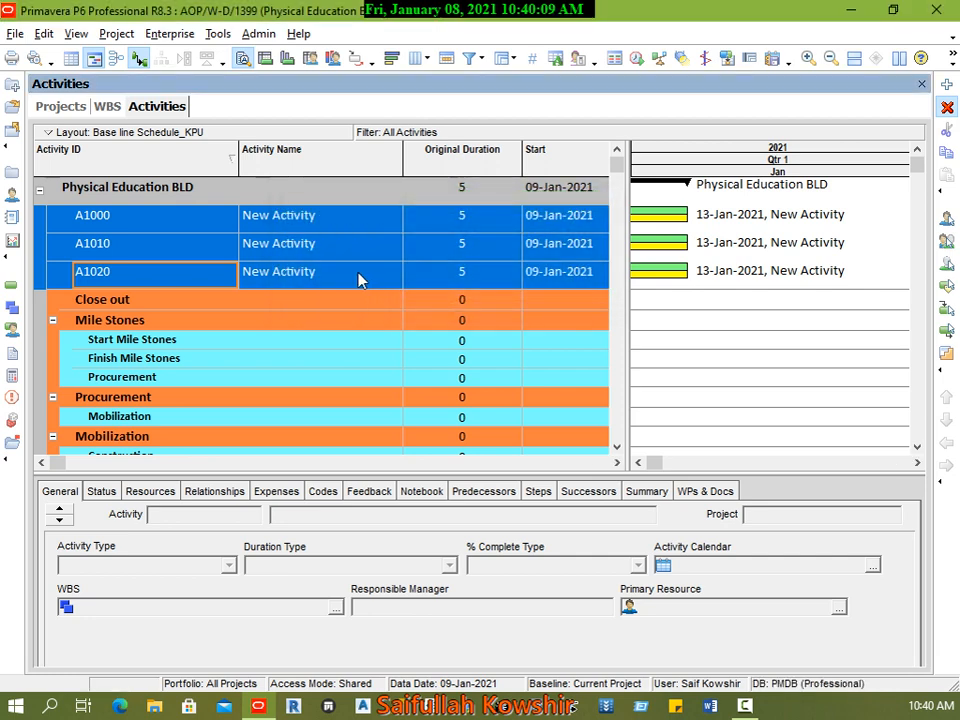
Step: Add an activity under Start Mile Stones and name it Start of Project(NTP)
left_click(136, 238)
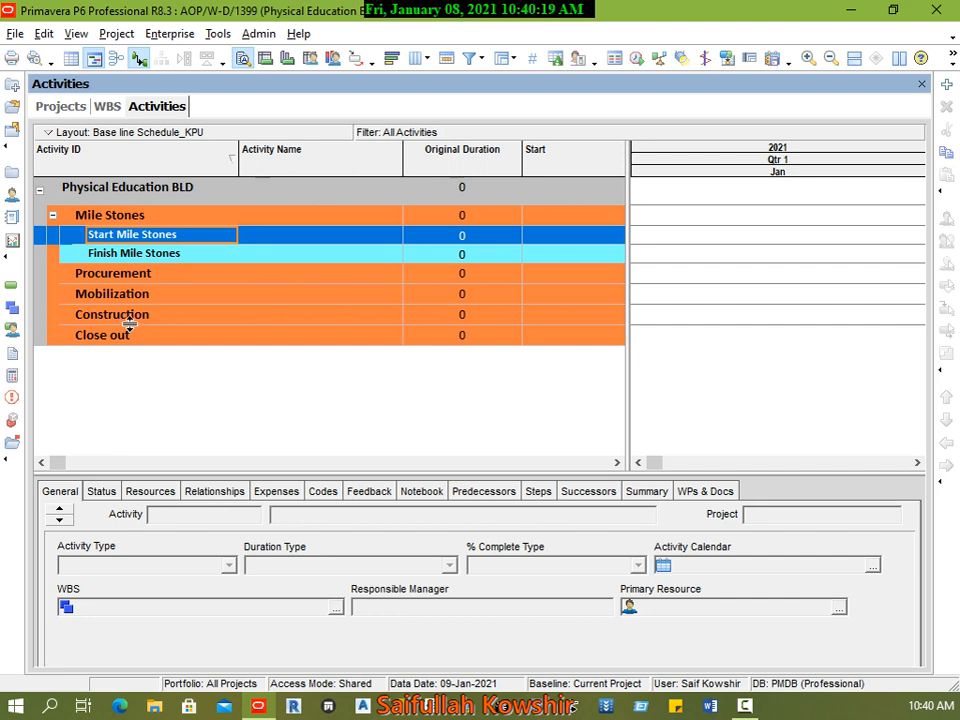
right_click(175, 241)
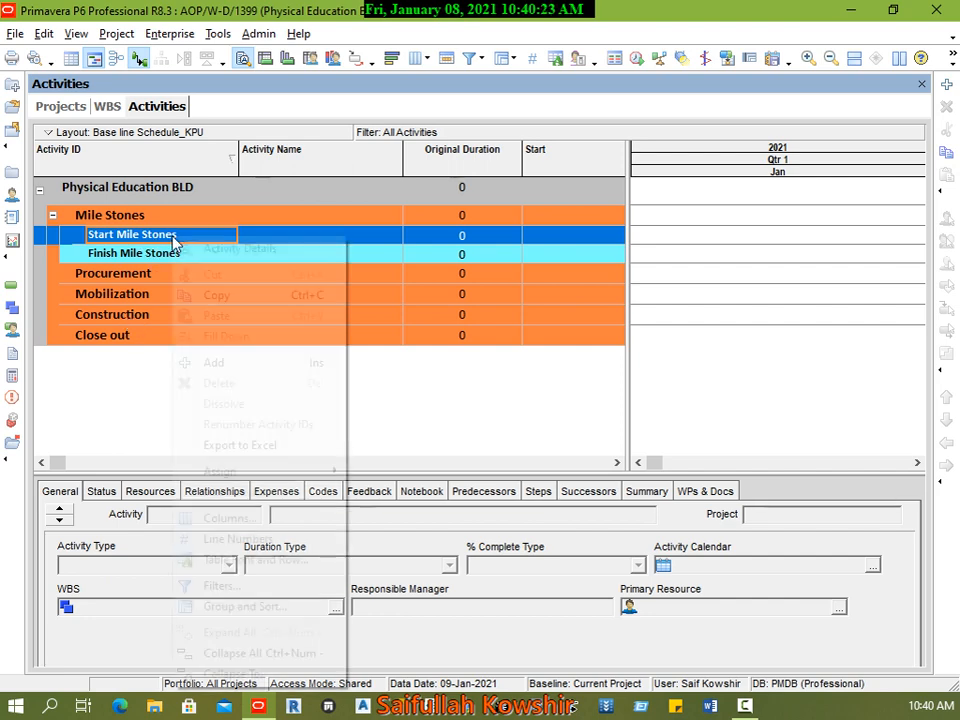
left_click(215, 363)
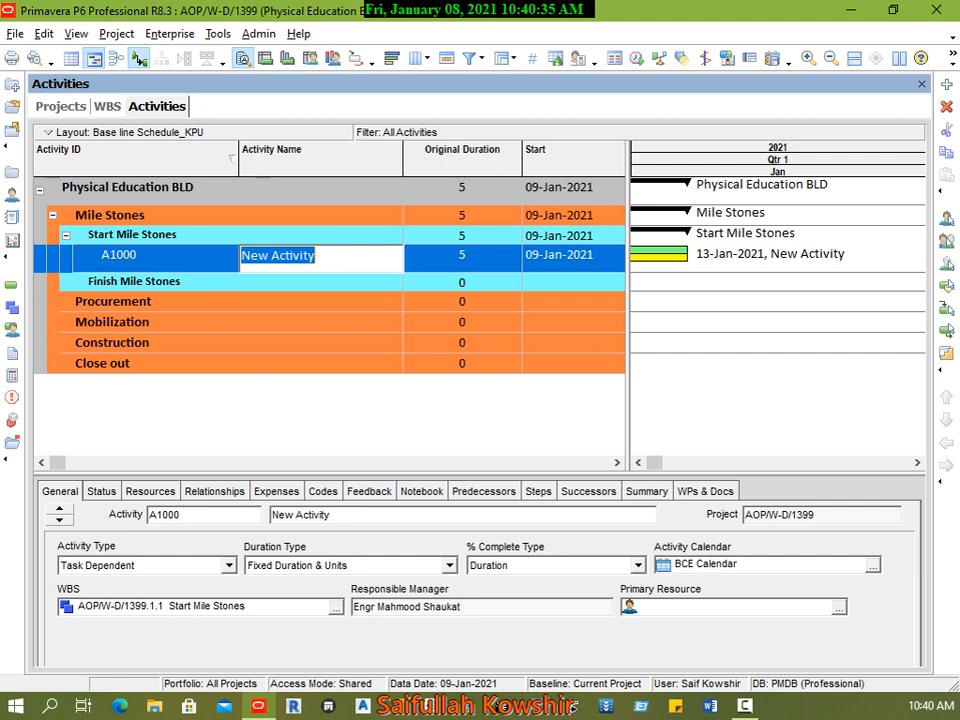
type("Start ")
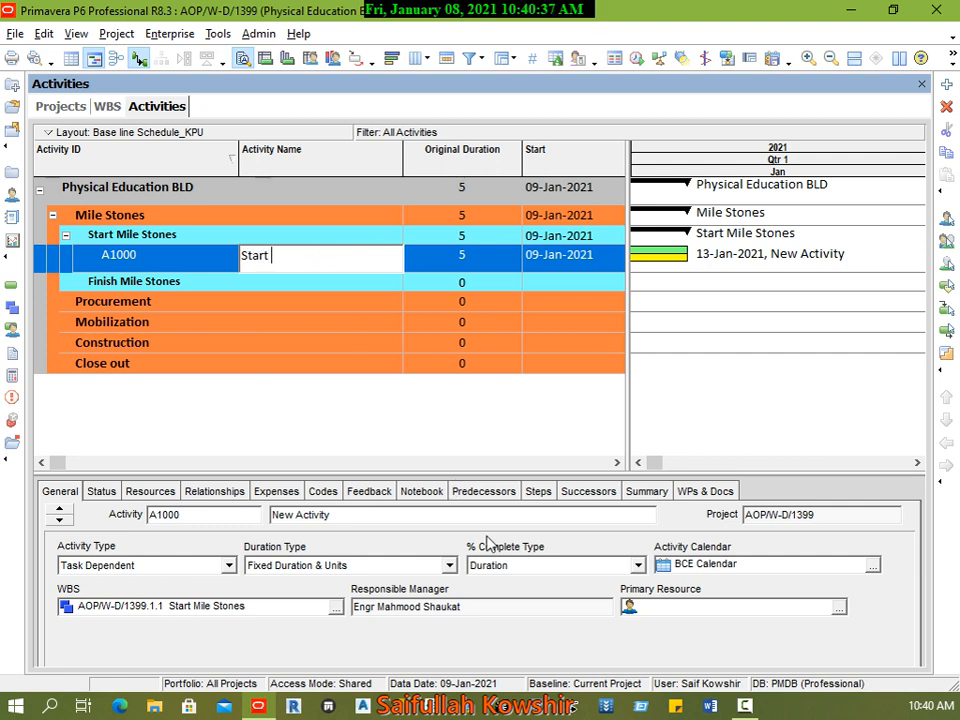
type("of Project")
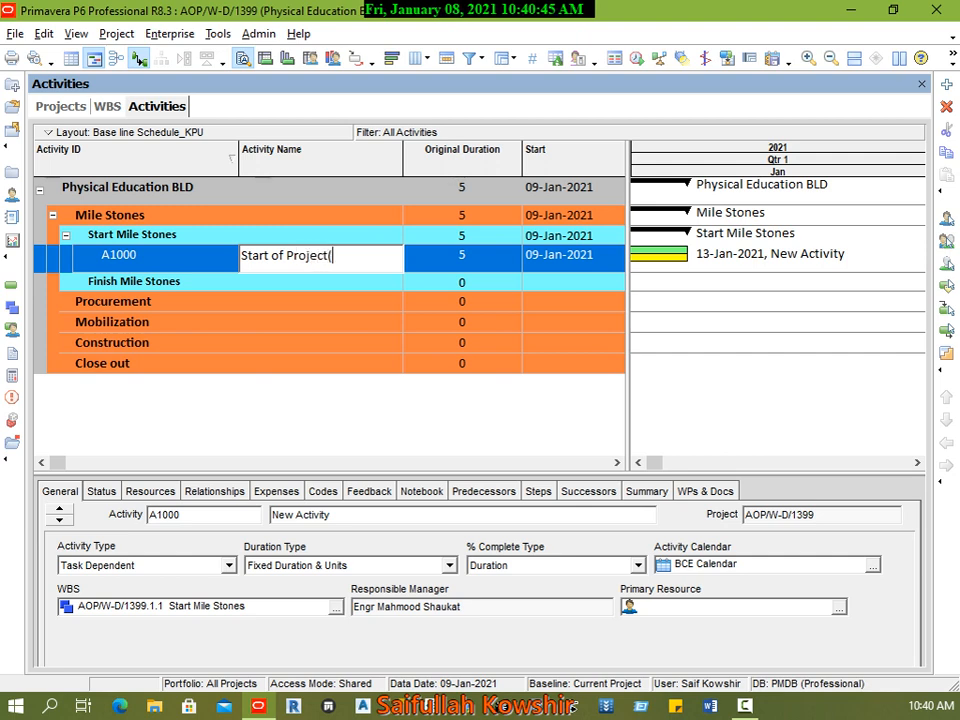
type("(NTP)")
left_click(205, 258)
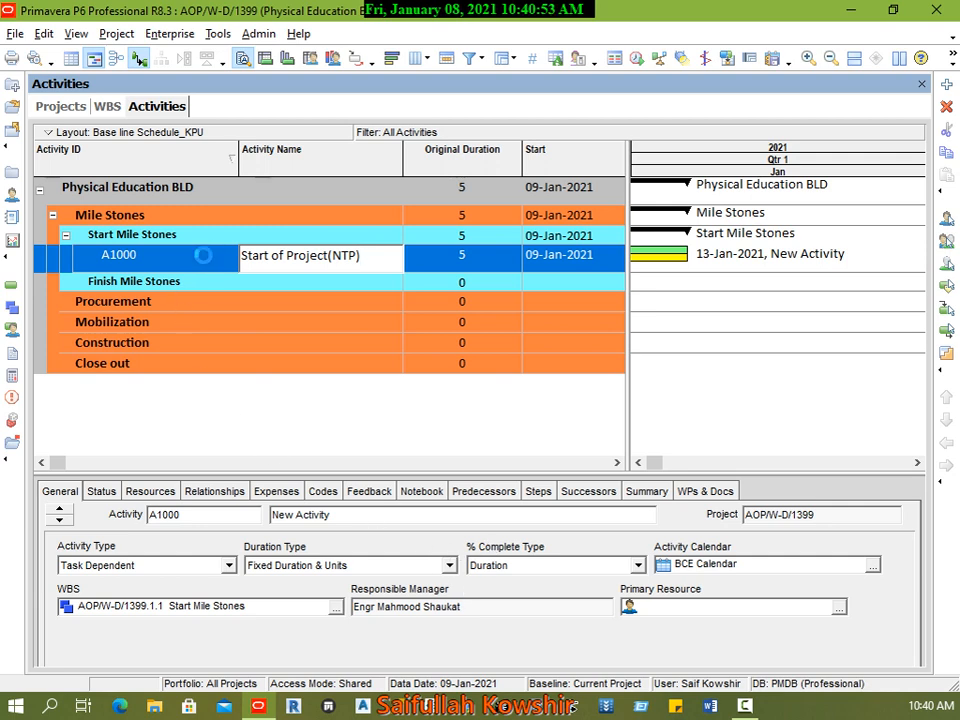
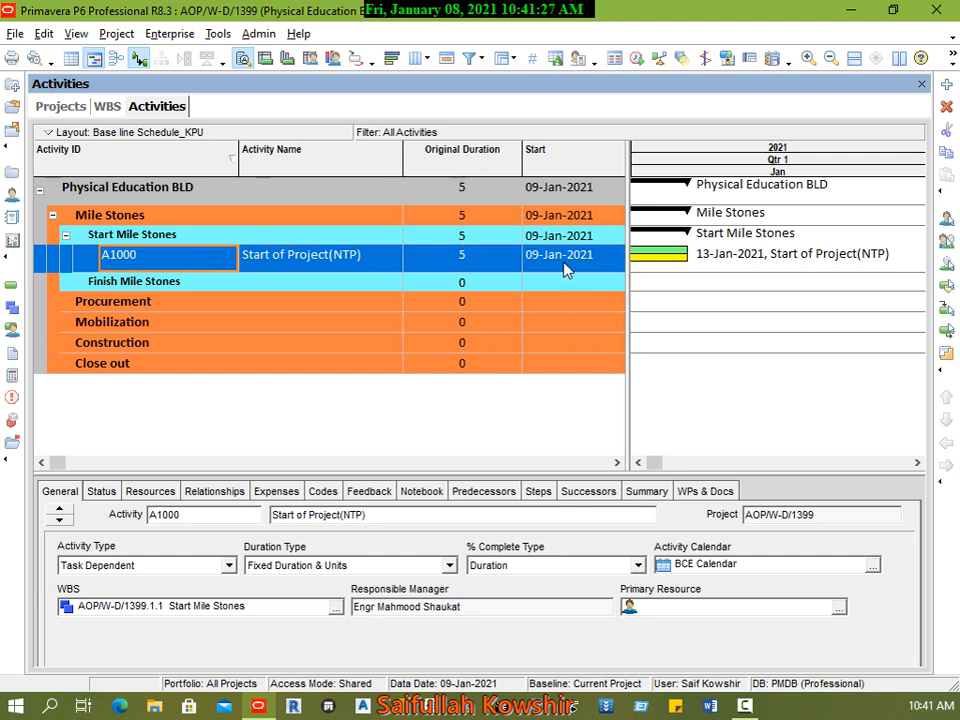
Step: Set the start date of Start of Project(NTP) to 12-Jan-2021 and accept a Start On or After constraint on that date
left_click(101, 492)
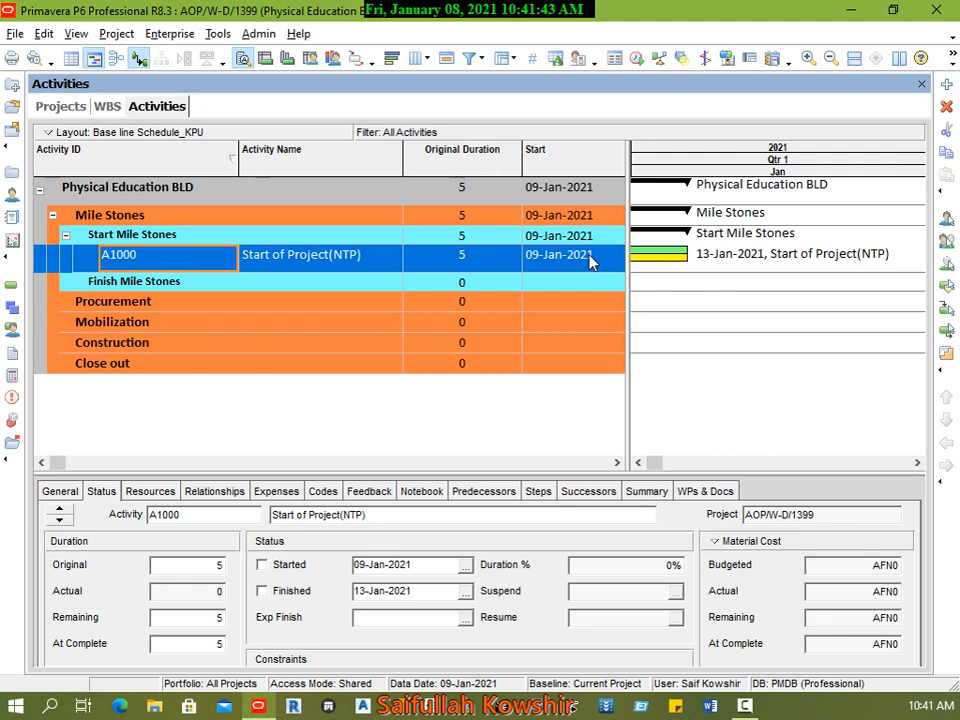
left_click(465, 566)
left_click(818, 372)
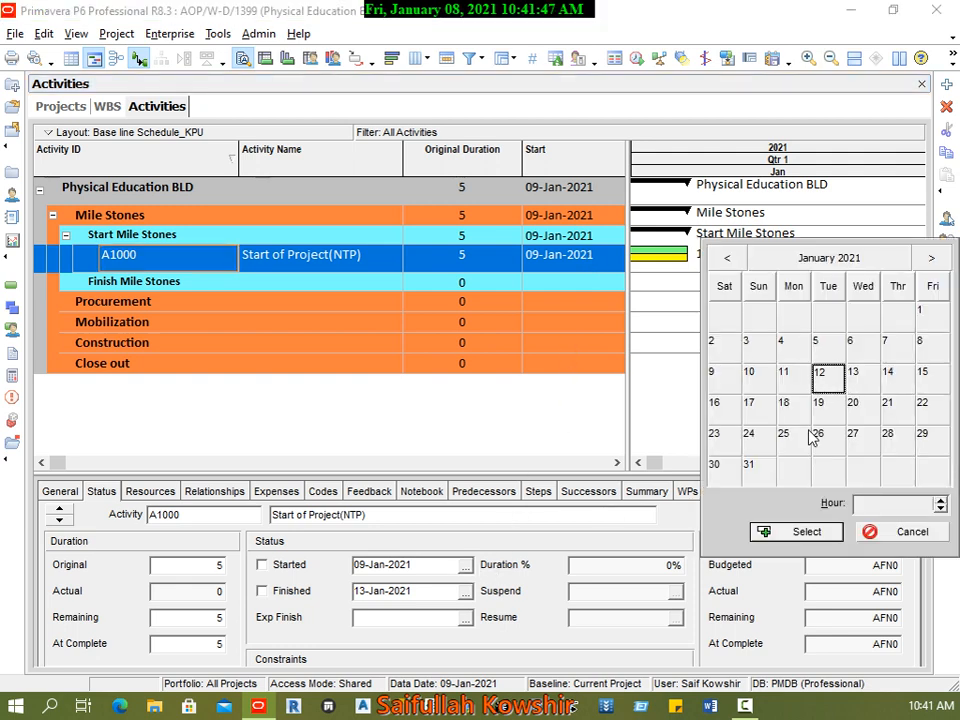
left_click(806, 532)
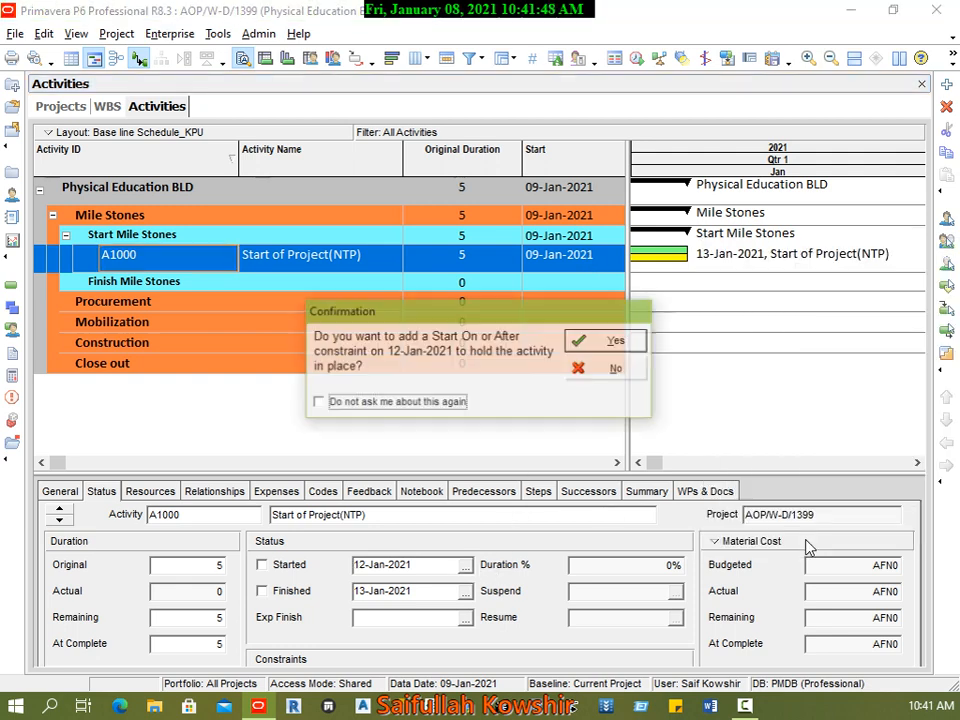
left_click(610, 342)
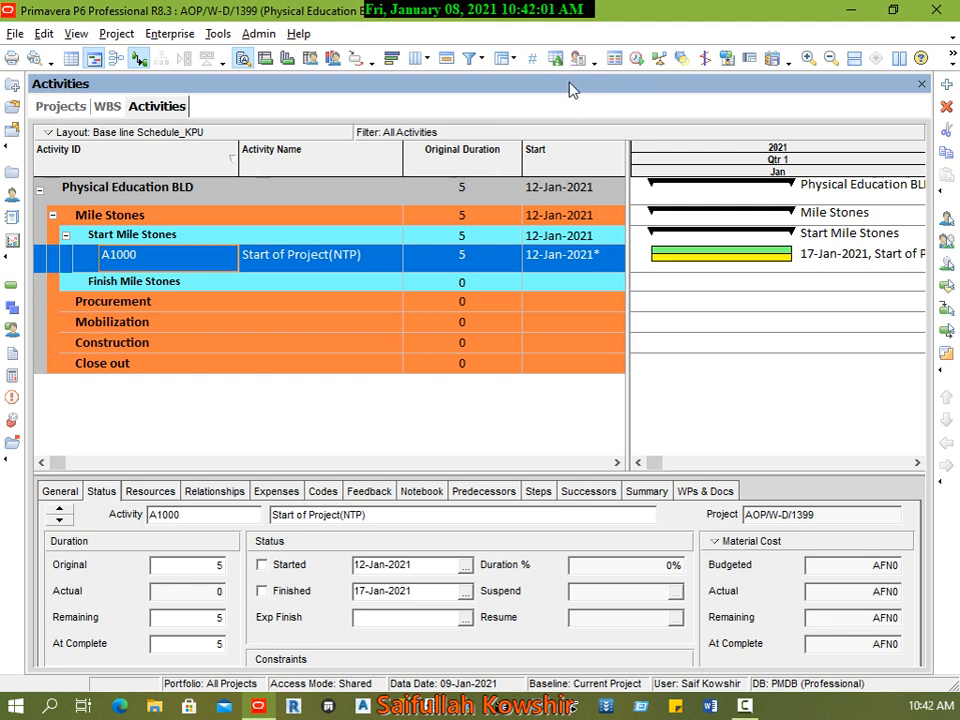
Step: Schedule the project with 09-Jan-2021 as the current data date
left_click(636, 62)
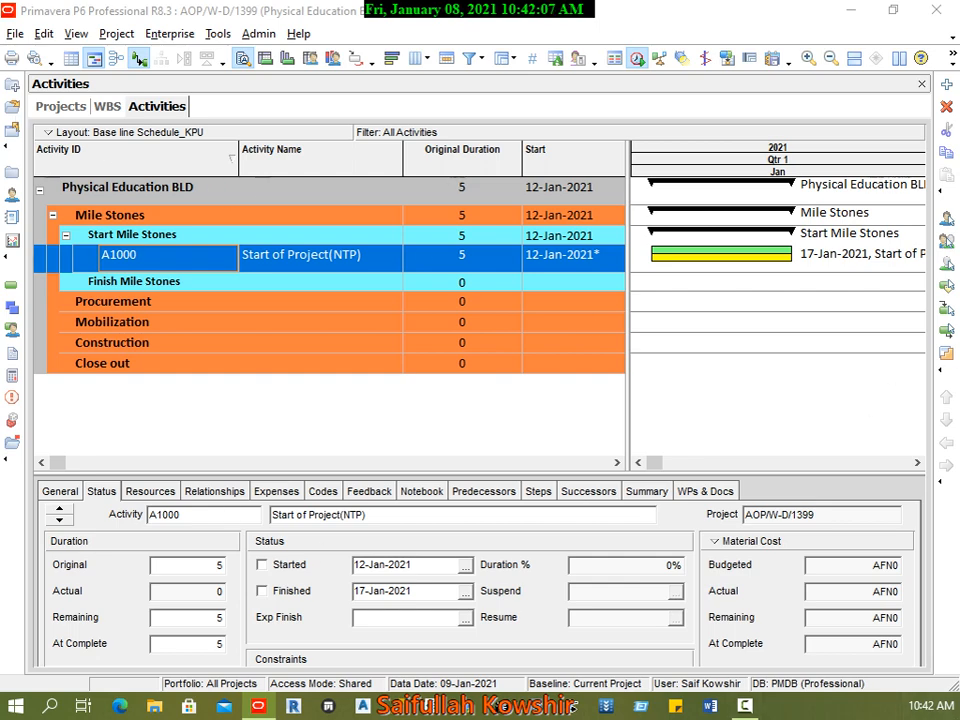
key("F9")
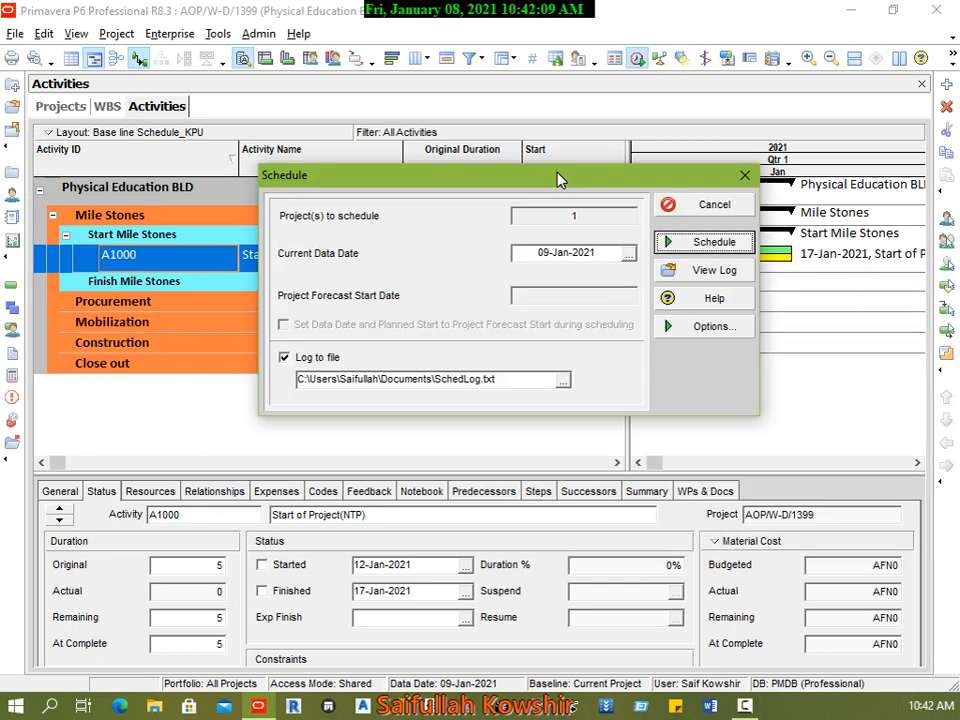
left_click_drag(552, 177, 467, 141)
left_click(610, 206)
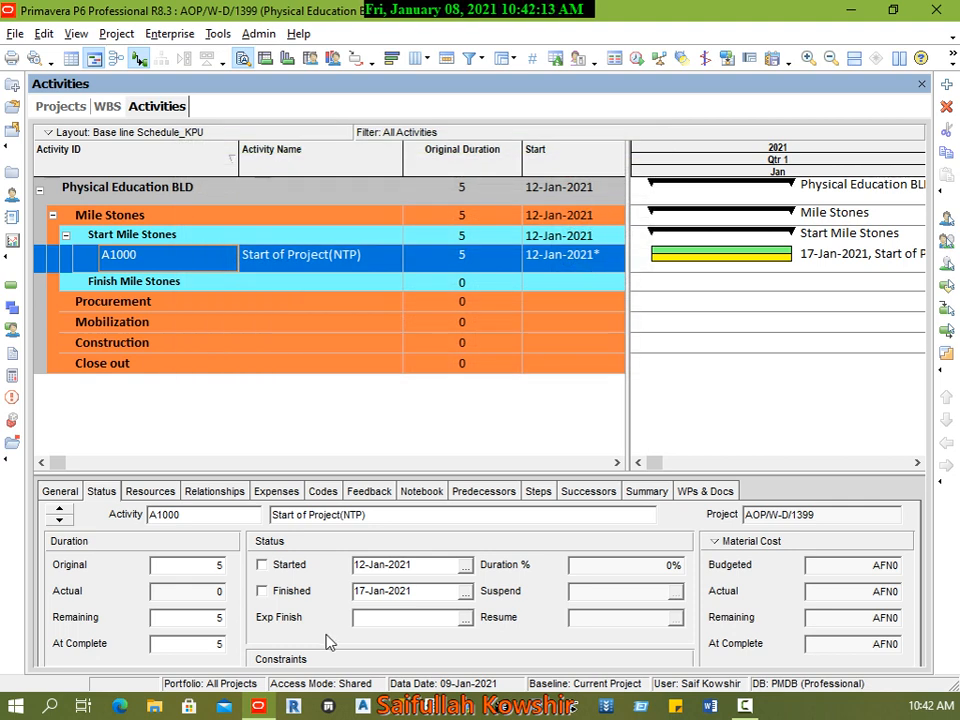
Step: Remove the primary constraint from Start of Project(NTP) by setting it to < None >
left_click_drag(480, 474, 450, 358)
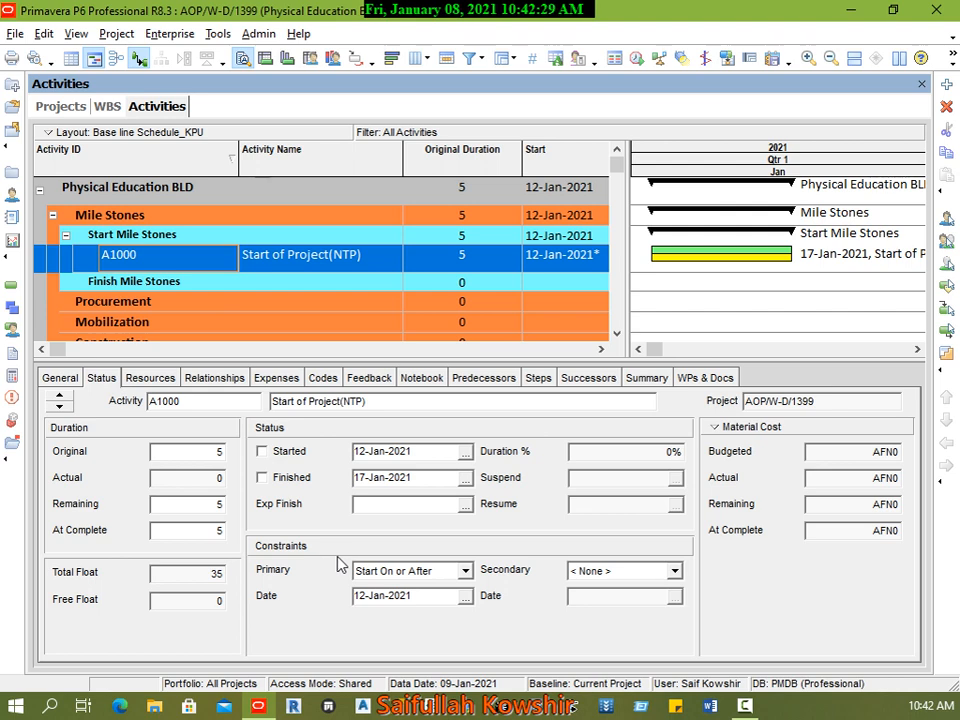
left_click(408, 571)
scroll(450, 612, "up", 1)
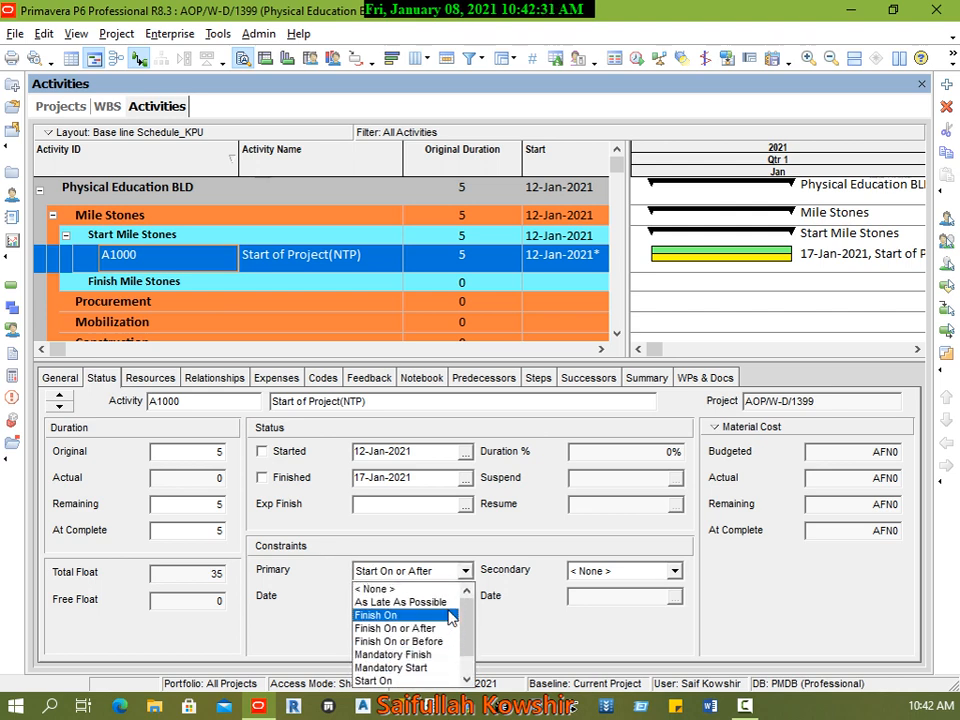
left_click(402, 589)
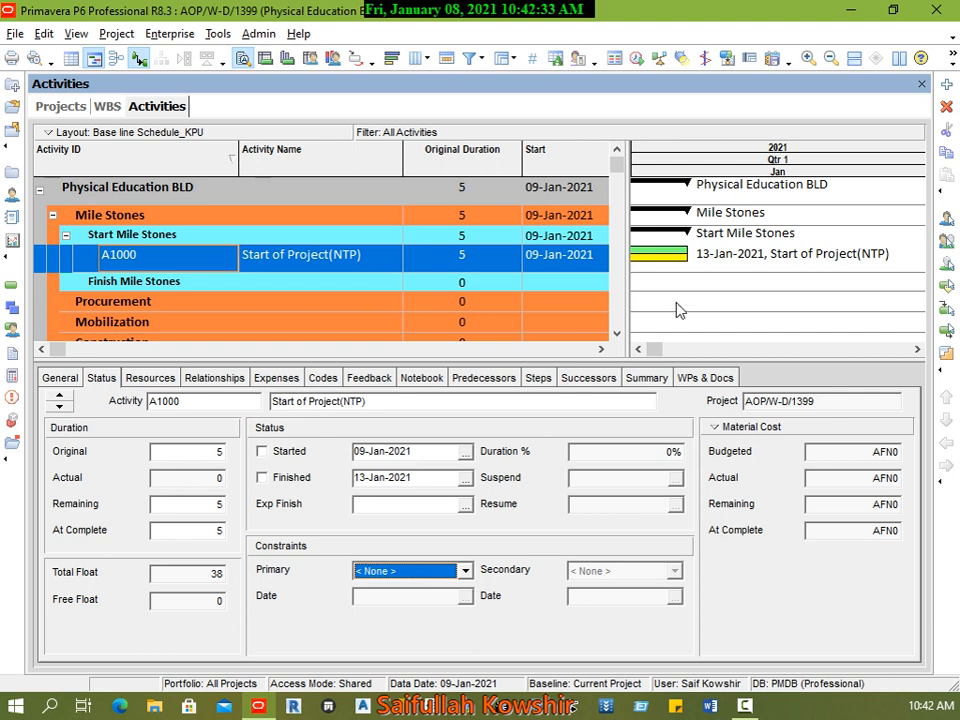
Step: Move the start of activity A1000 to 12-Jan-2021 again, holding it with a Start On or After constraint
left_click(465, 451)
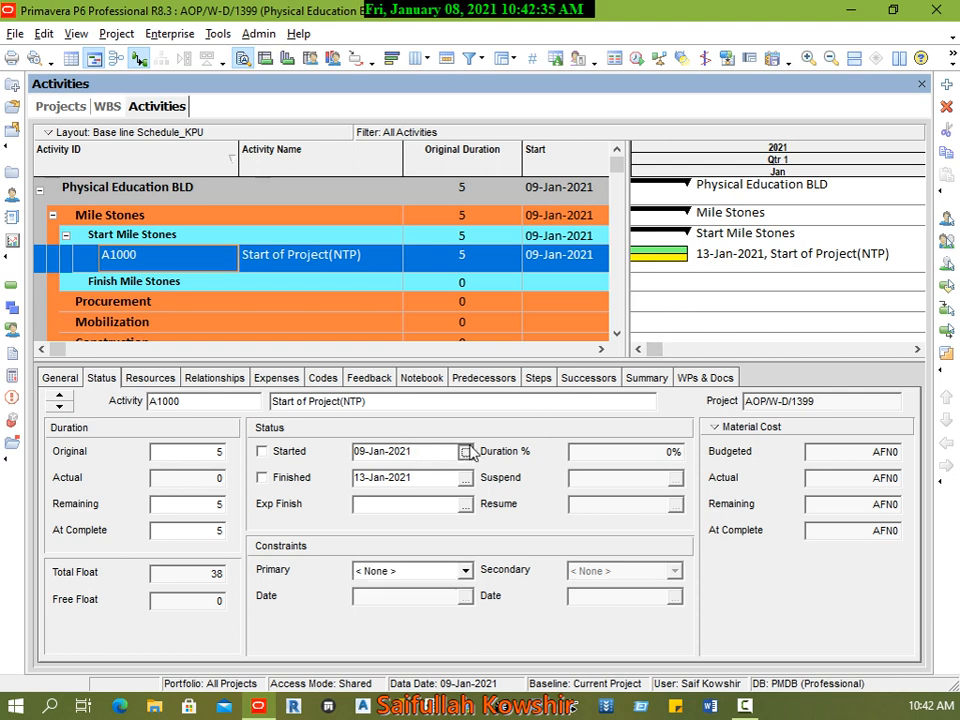
left_click(822, 261)
left_click(806, 418)
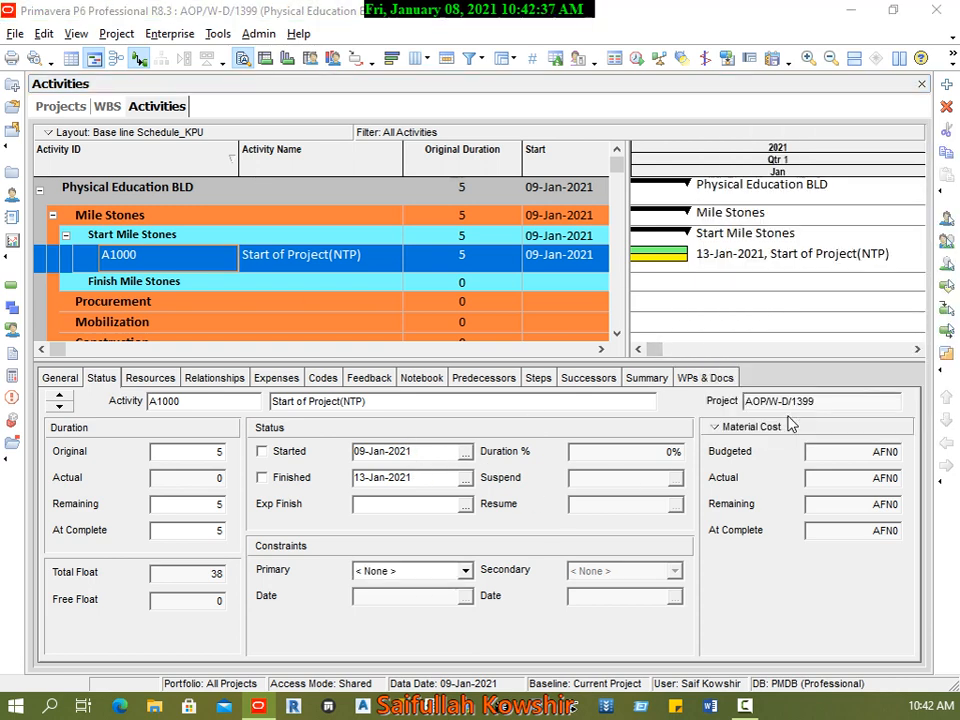
left_click(615, 339)
Step: Try As Late As Possible as the primary constraint of activity A1000, and reset the constraint to < None >
left_click(400, 570)
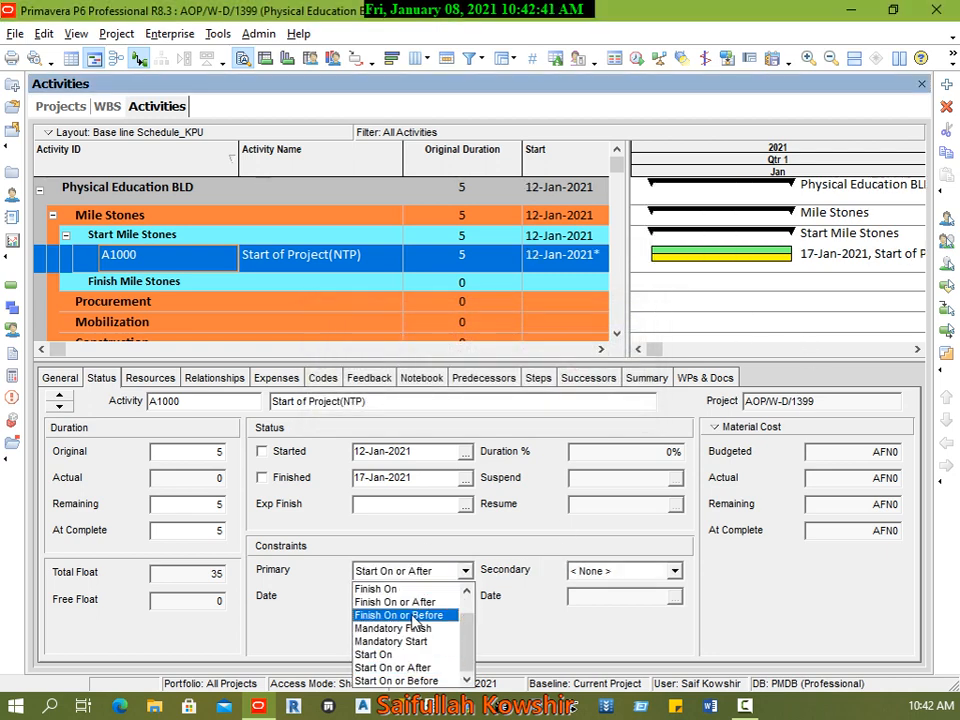
scroll(397, 597, "up", 1)
left_click(397, 597)
left_click(400, 570)
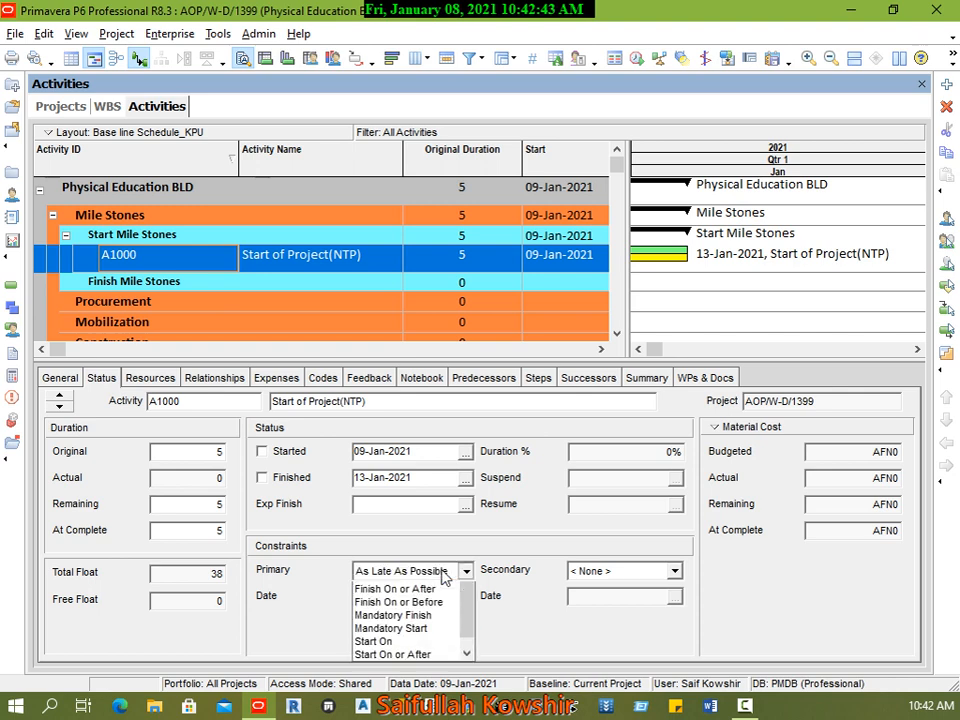
scroll(392, 600, "up", 1)
left_click(388, 589)
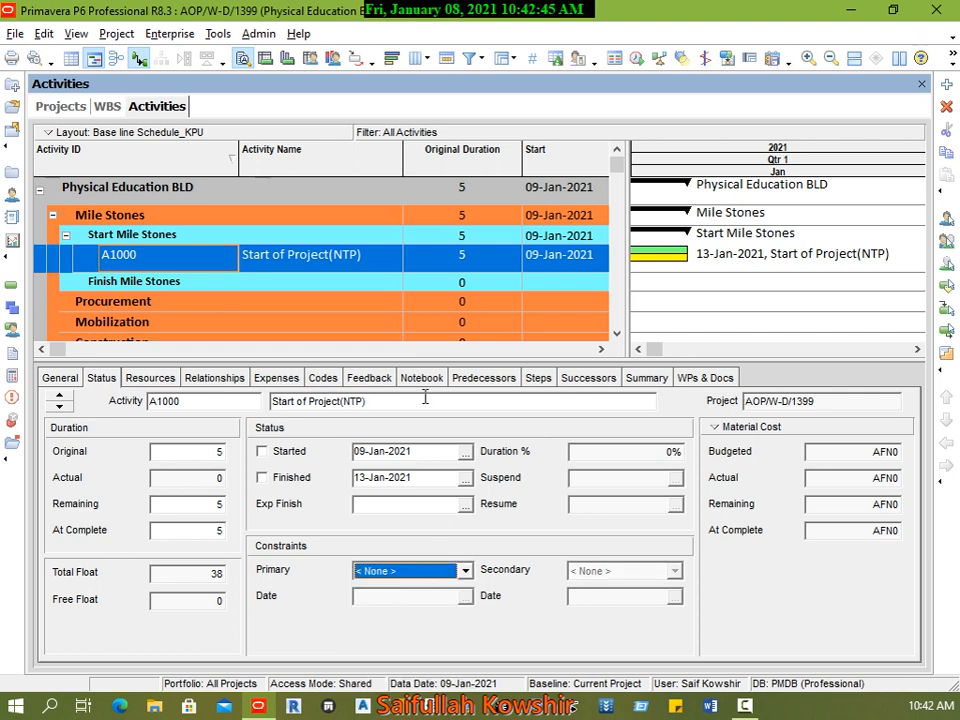
Step: Set the Project Planned Start of Physical Education BLD to 12-Jan-2021 and return to its activities
left_click_drag(656, 352, 646, 352)
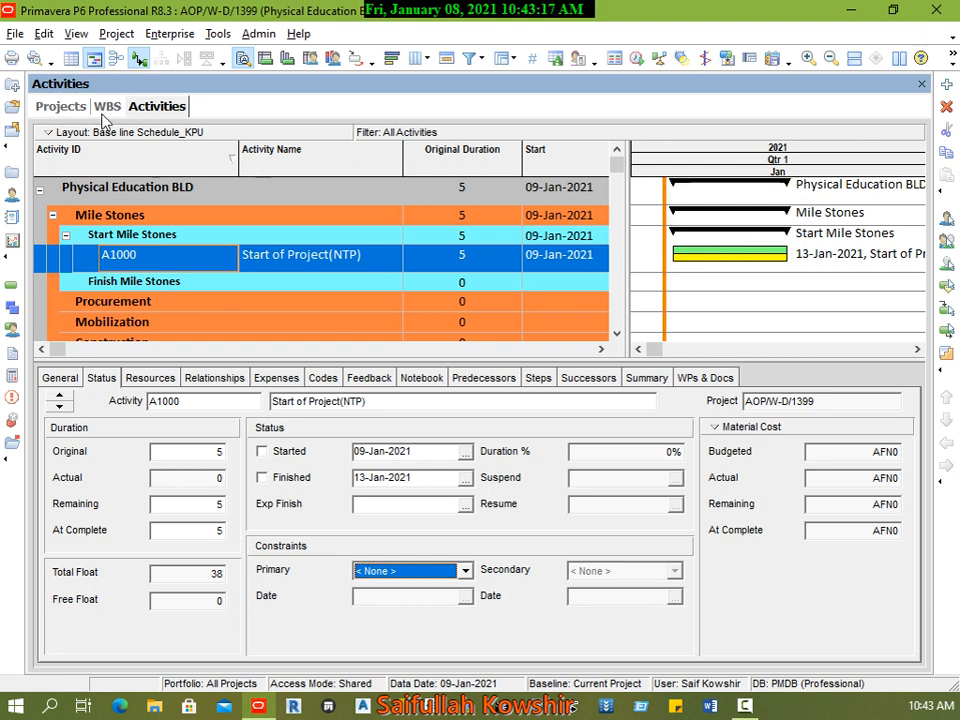
left_click(70, 107)
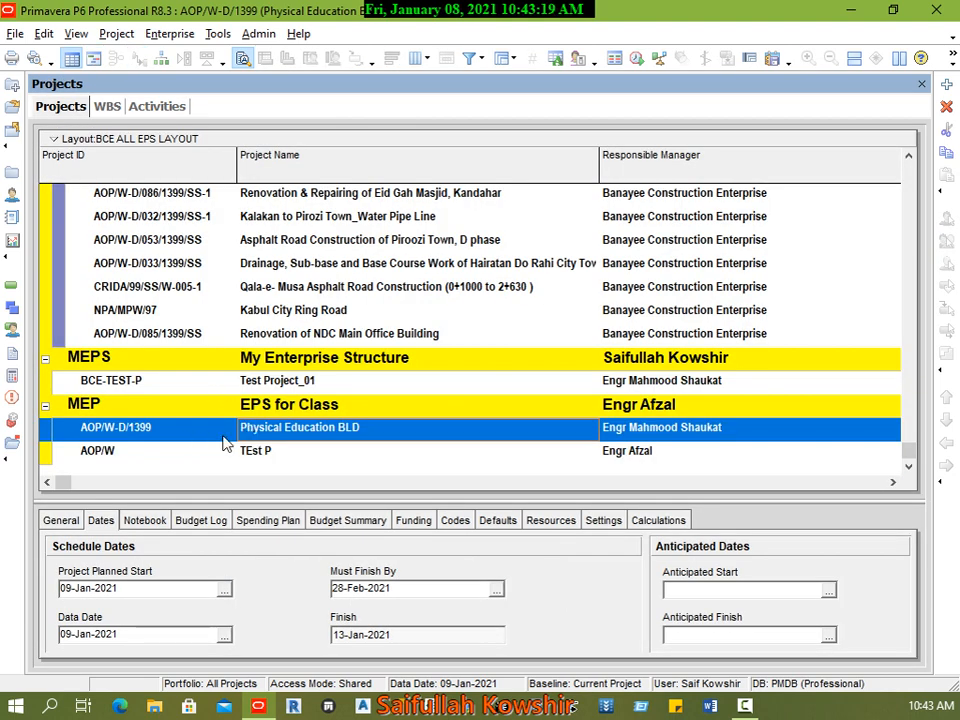
left_click(224, 589)
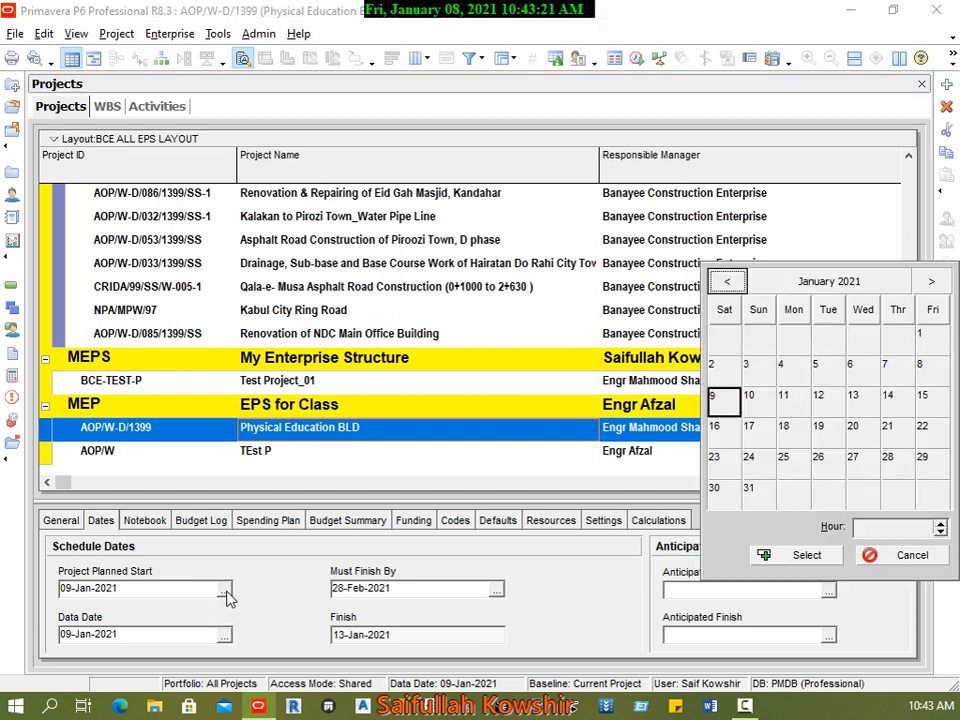
left_click(820, 400)
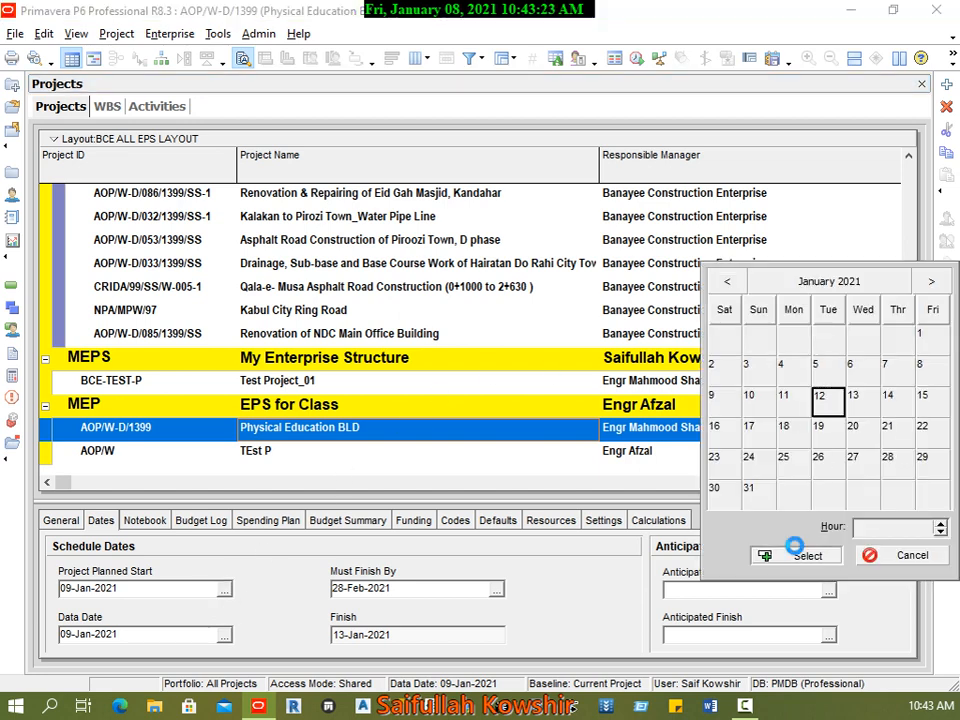
left_click(800, 554)
left_click(162, 108)
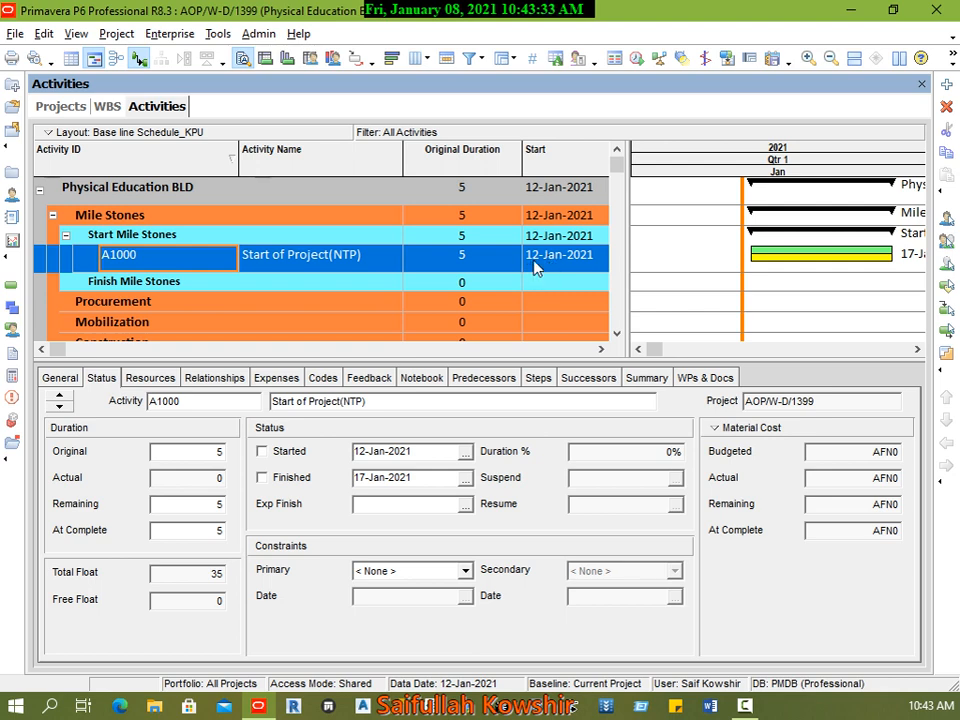
Step: Turn off Schedule automatically when a change affects dates in the scheduling options and schedule the project
left_click(637, 58)
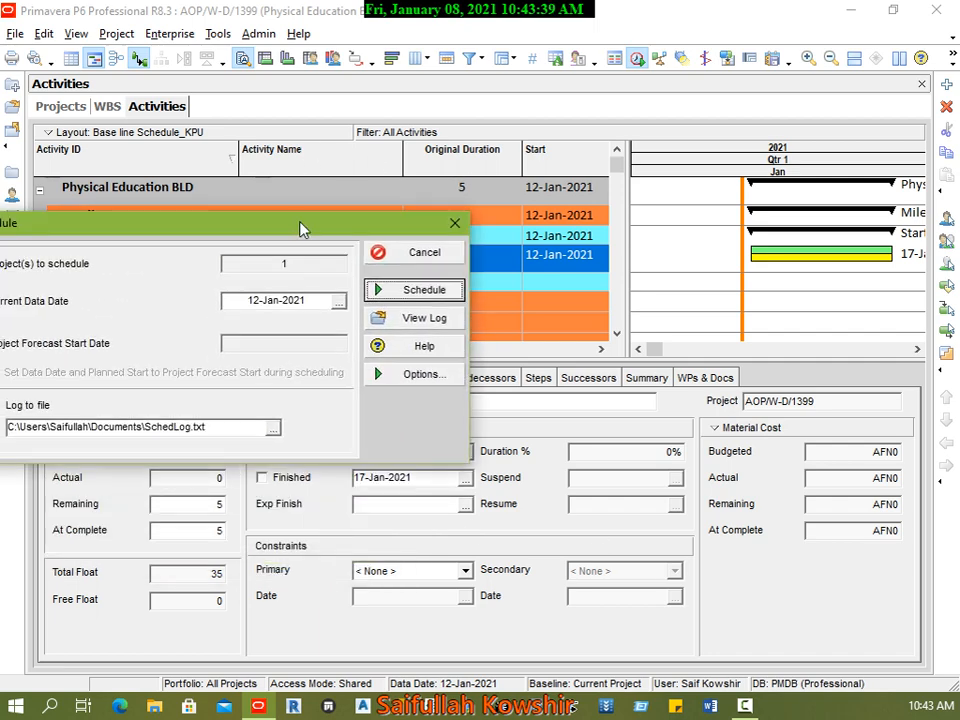
left_click_drag(303, 229, 516, 111)
left_click(655, 260)
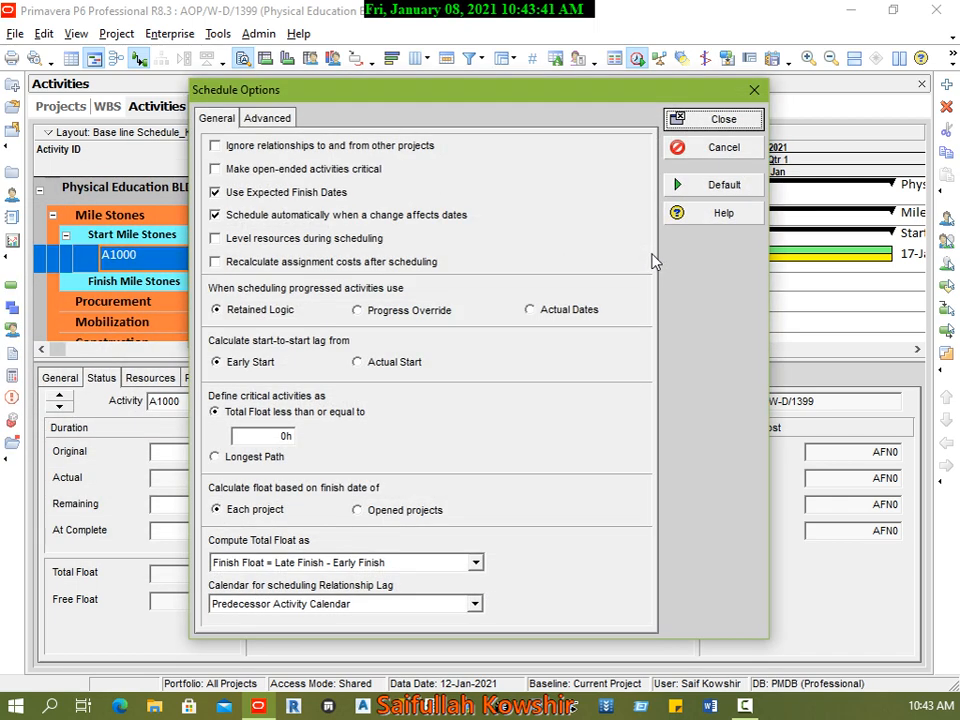
left_click(216, 215)
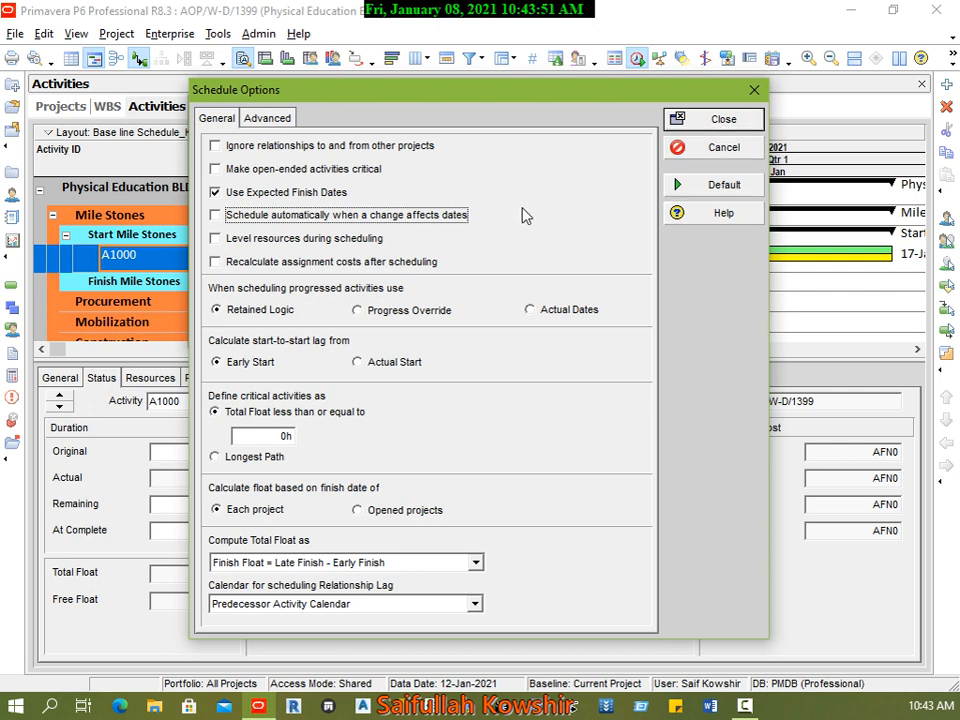
left_click(720, 127)
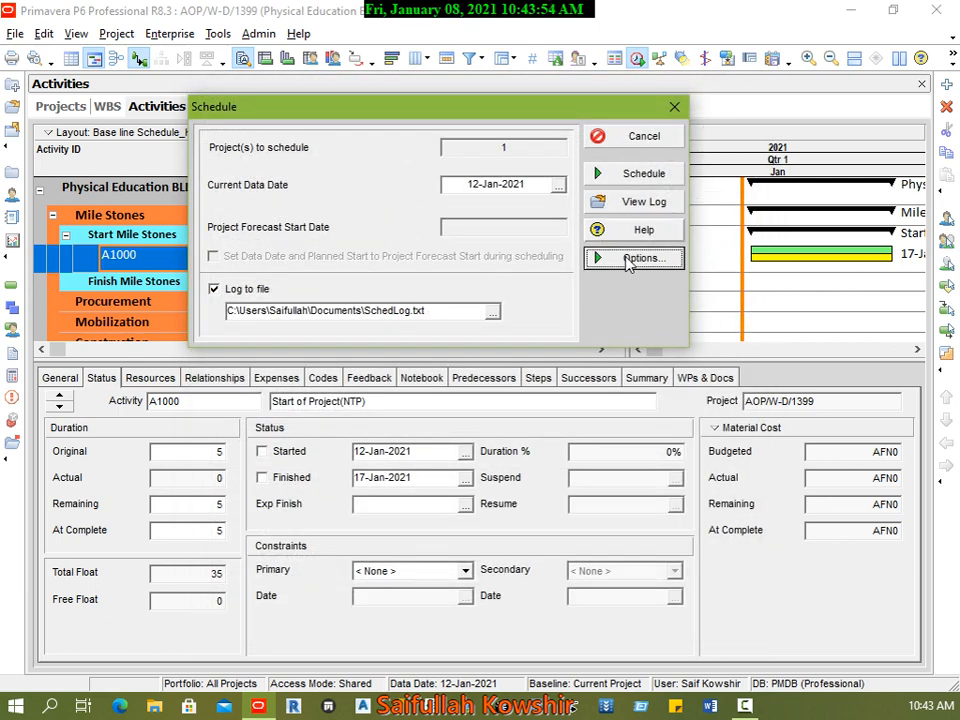
left_click(636, 176)
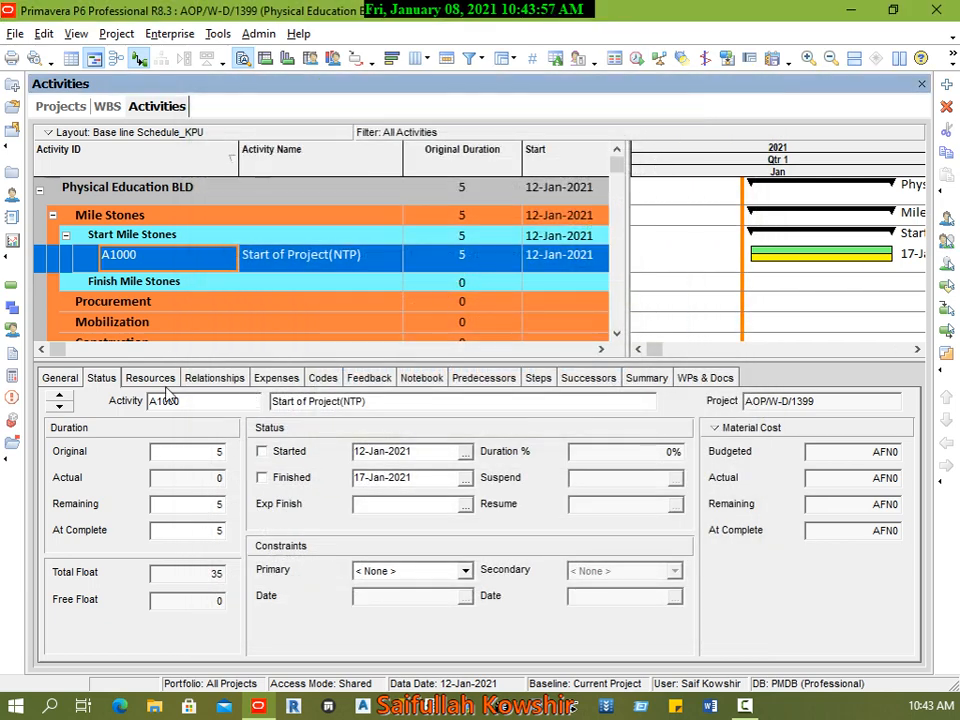
Step: Set the Project Planned Start of Physical Education BLD to 14-Jan-2021
left_click(60, 106)
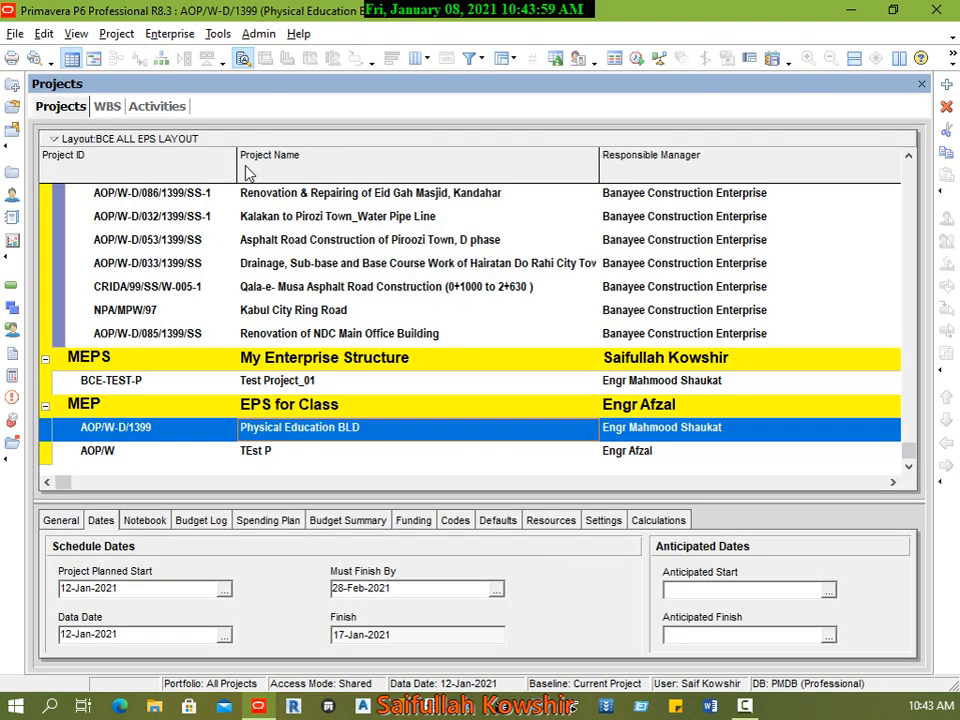
left_click(226, 590)
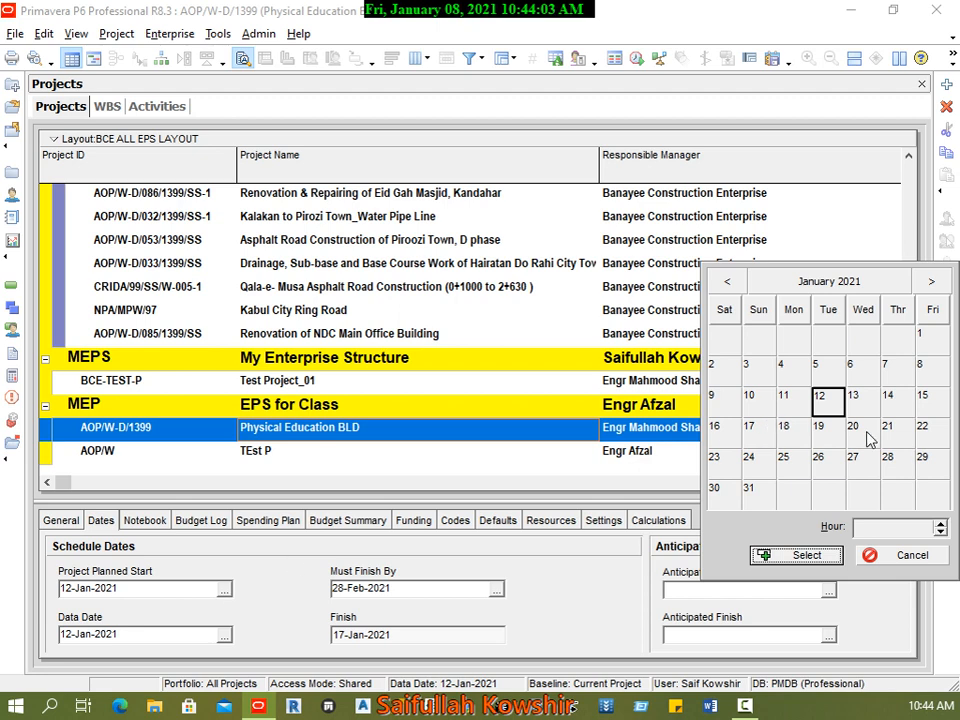
left_click(800, 556)
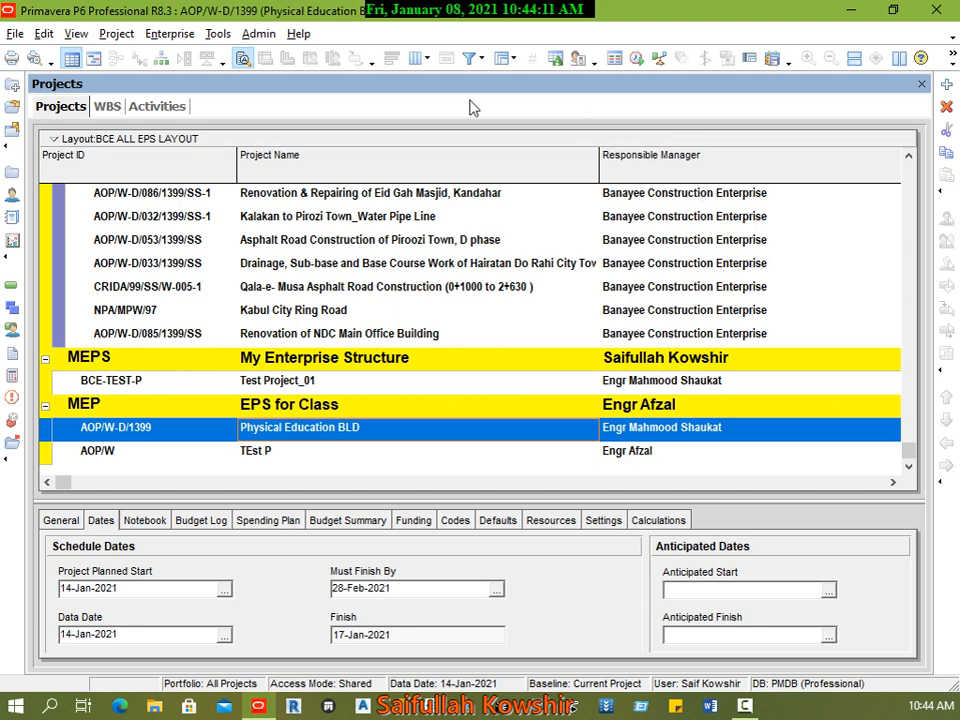
Step: Return to the project's activities and reschedule them from the new 14-Jan-2021 data date
left_click(154, 108)
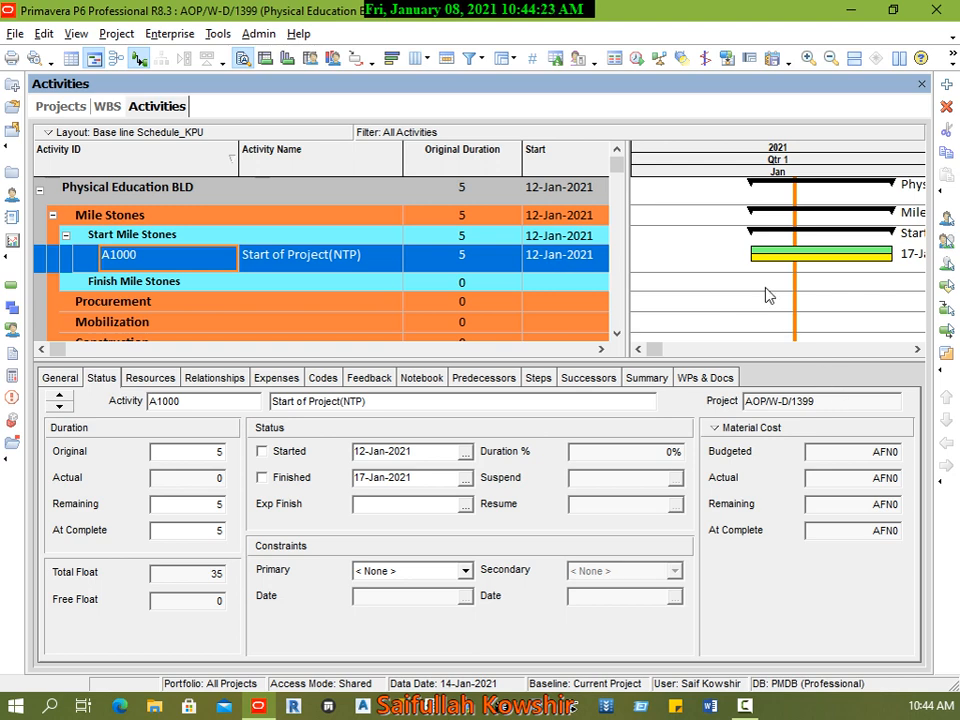
left_click(637, 57)
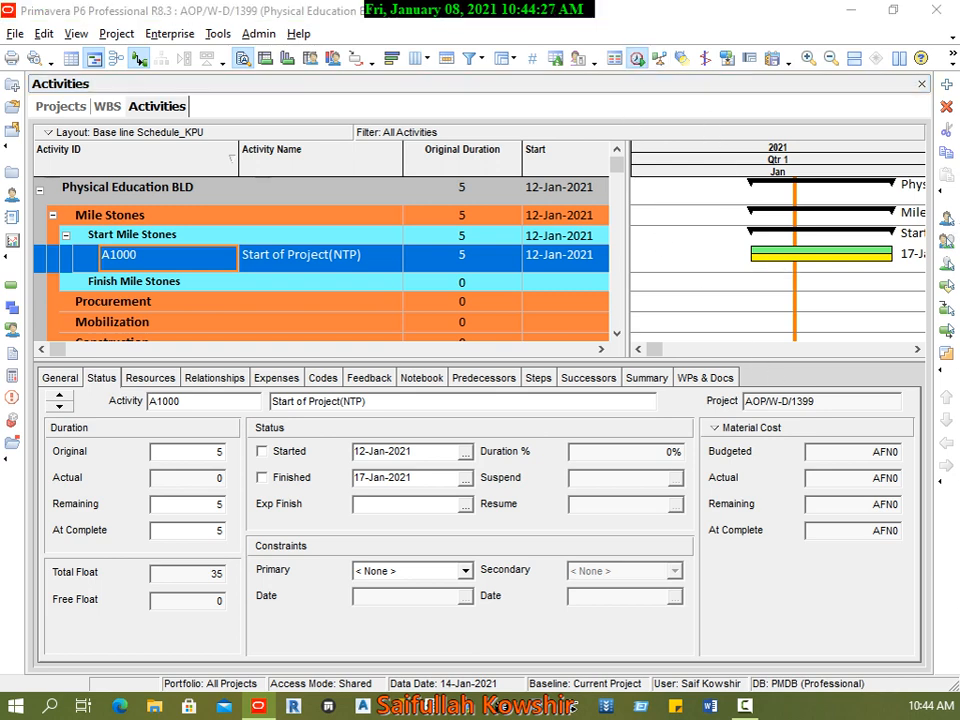
left_click_drag(0, 240, 528, 253)
left_click(608, 318)
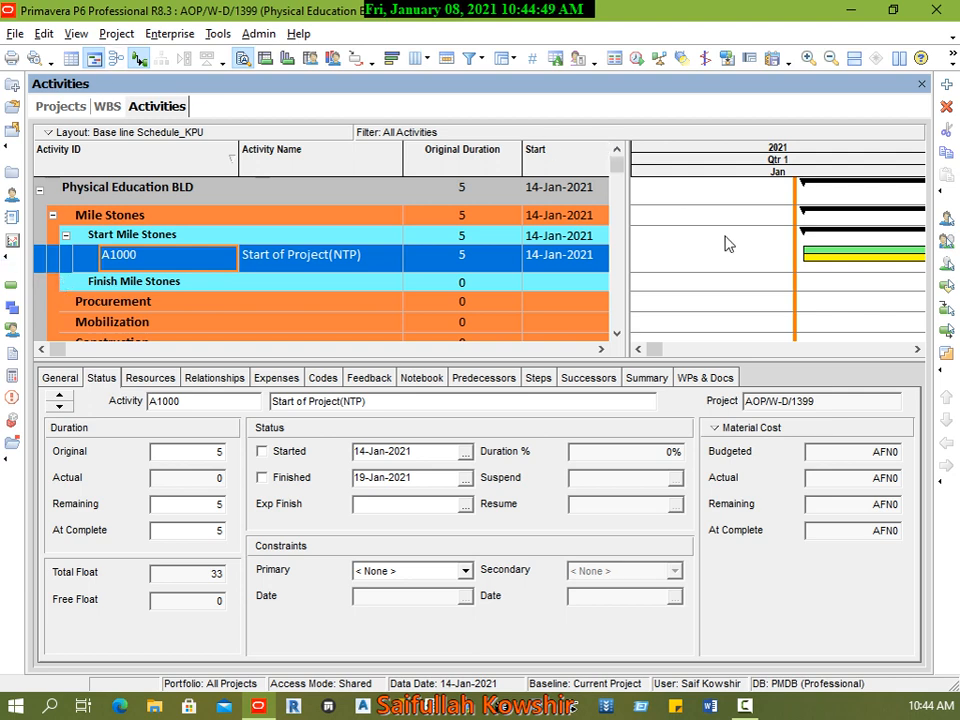
Step: Change the activity type of Start of Project(NTP) to Start Milestone
left_click_drag(623, 357, 632, 454)
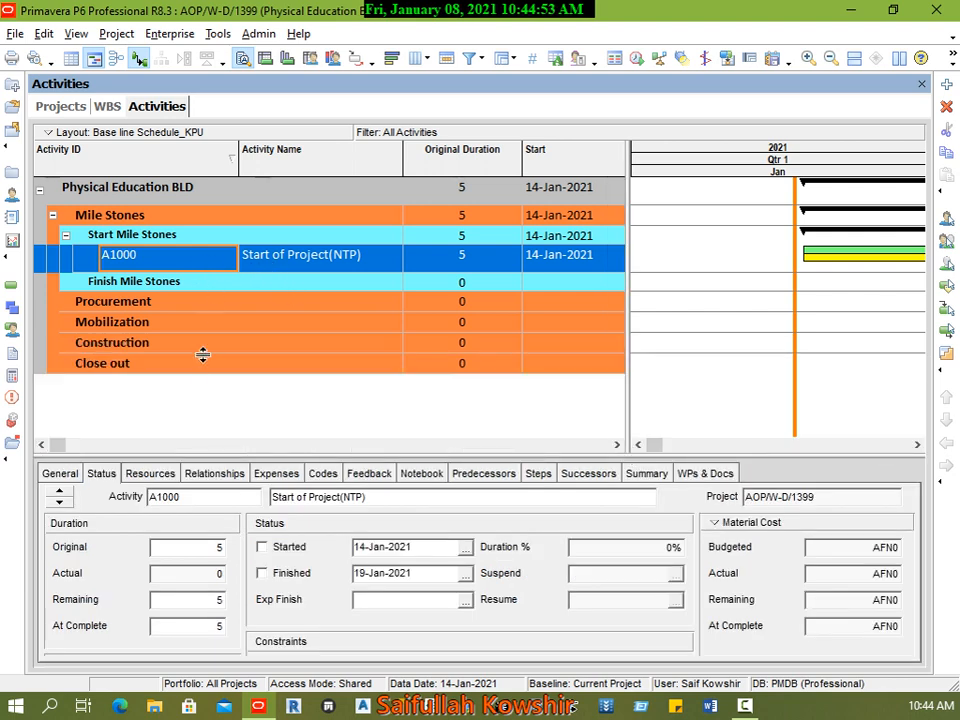
left_click_drag(265, 453, 261, 405)
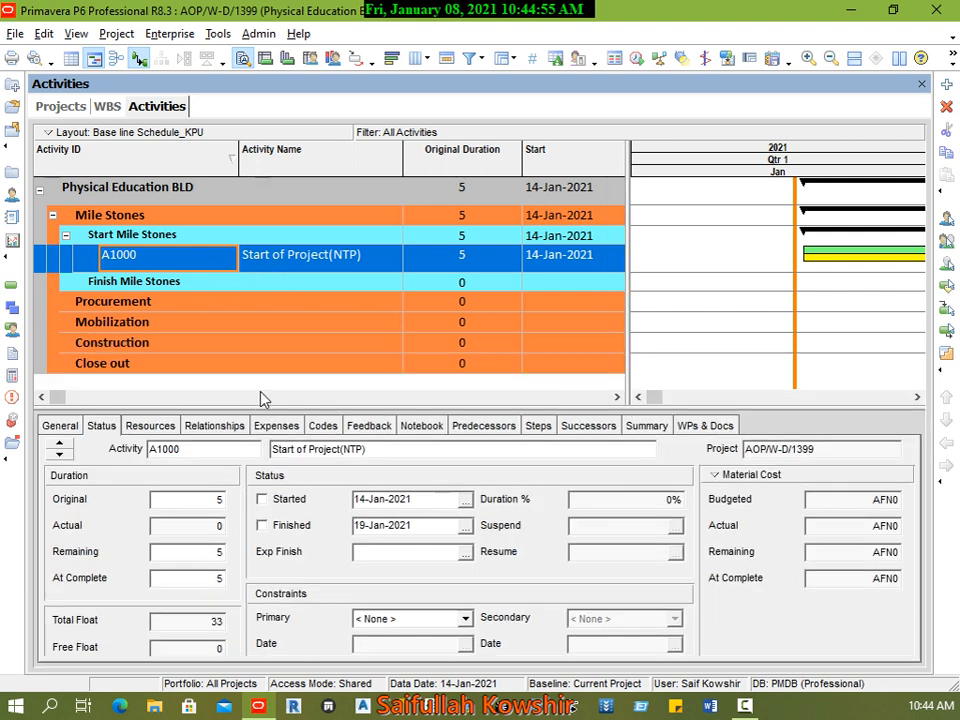
left_click(58, 426)
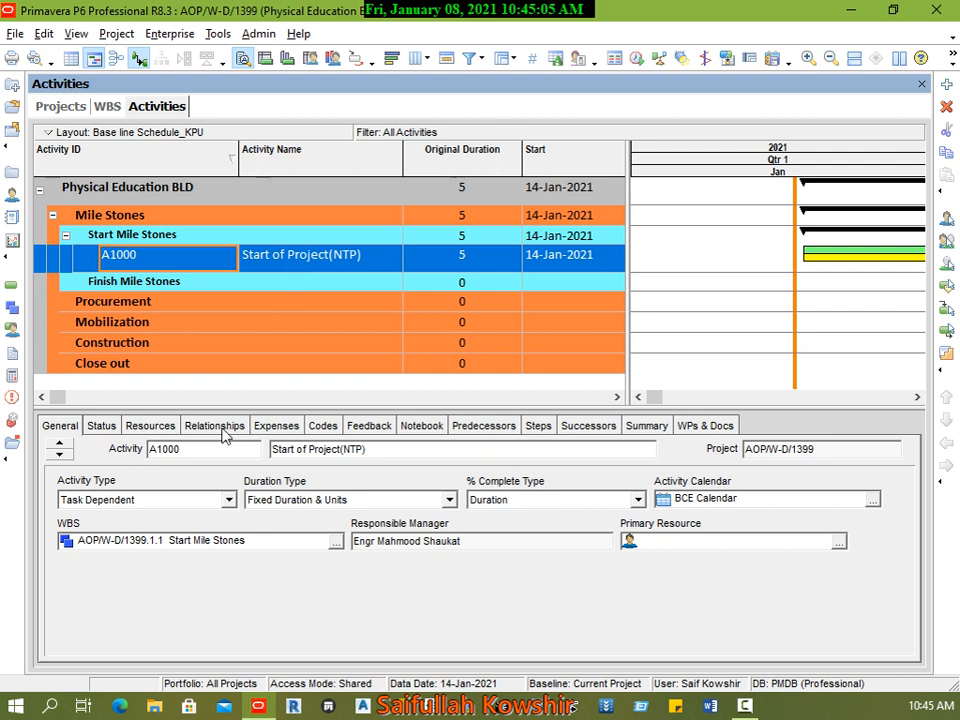
left_click(170, 503)
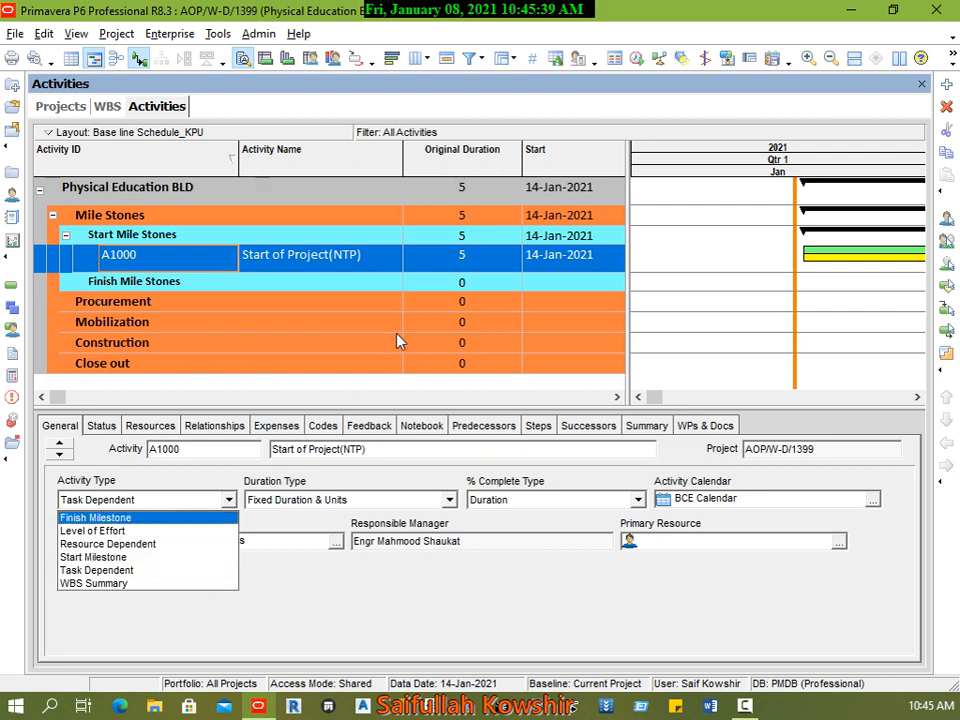
left_click(471, 258)
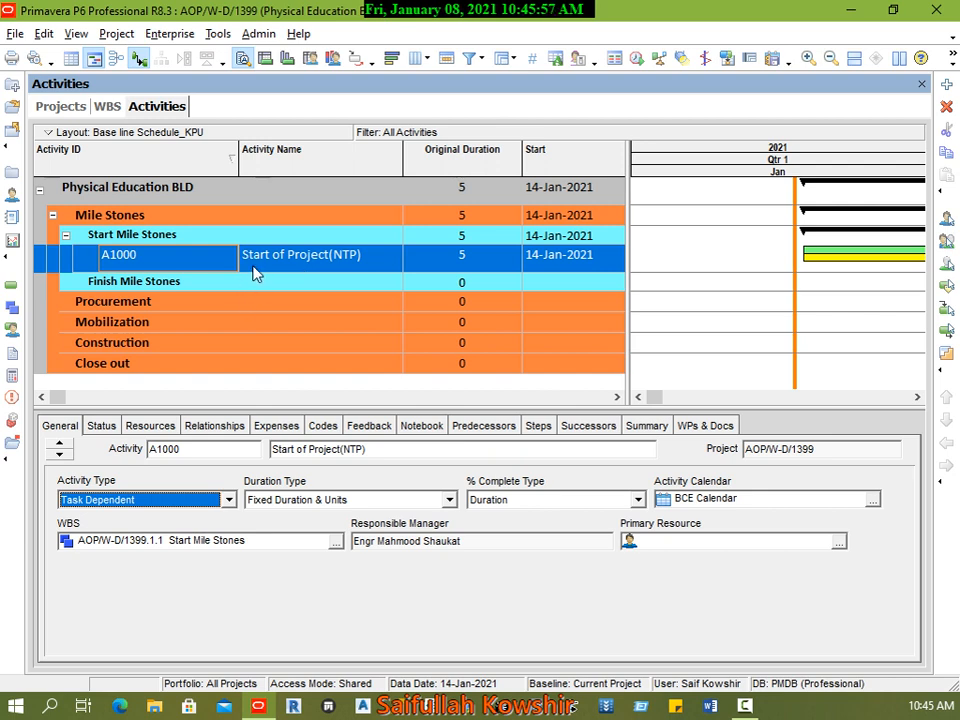
left_click(118, 499)
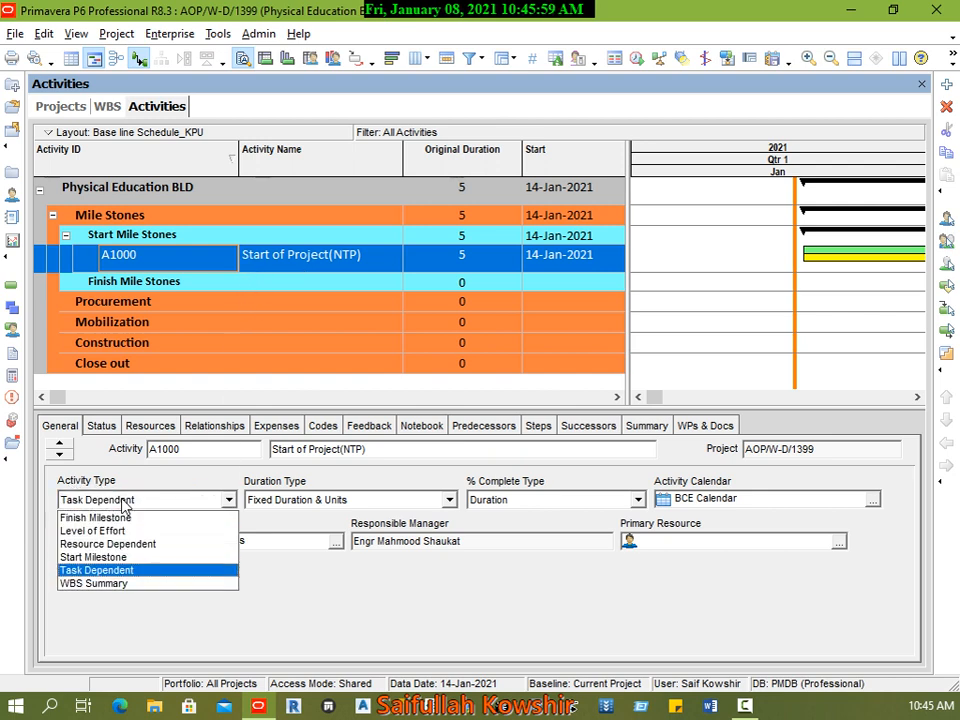
left_click(105, 557)
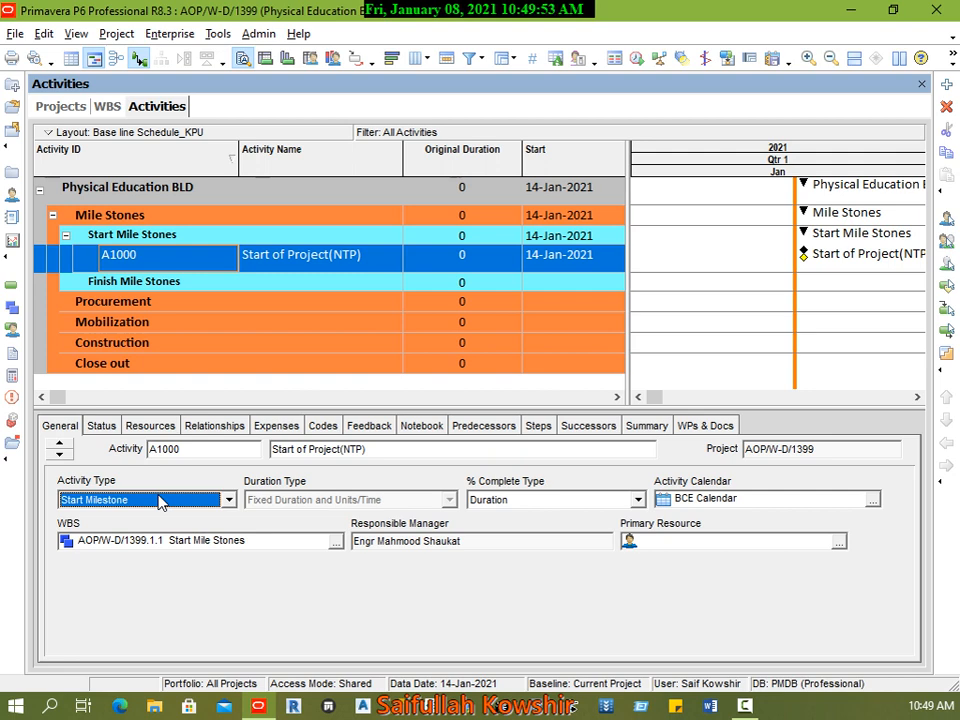
Step: Add an activity named Finish of Project below Start of Project(NTP) in Start Mile Stones
right_click(150, 262)
left_click(182, 366)
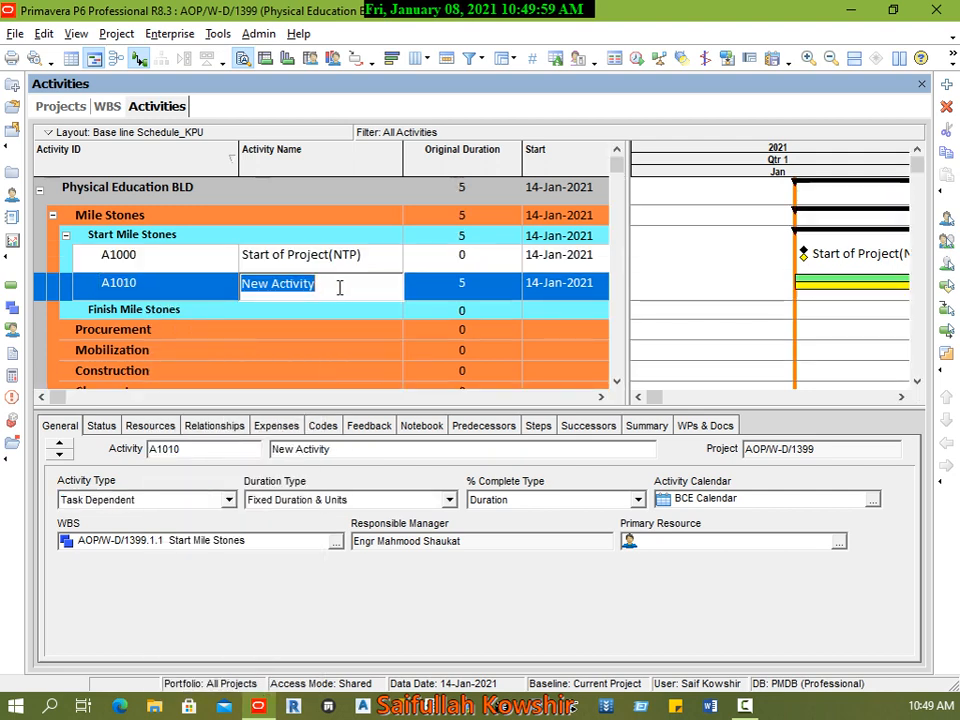
type("Finish ")
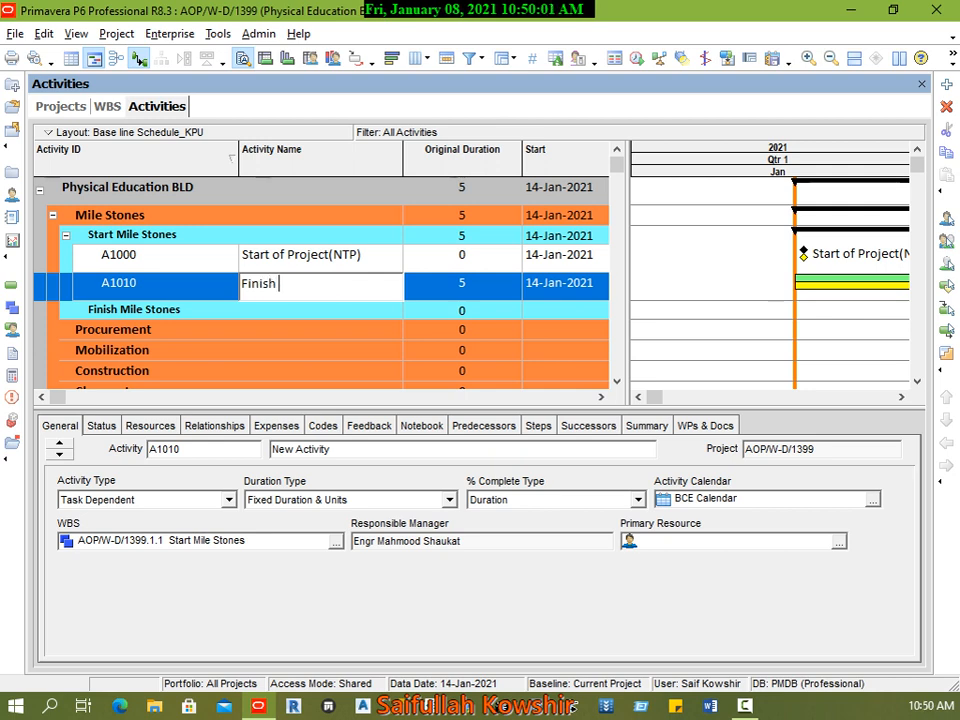
type("Mile Stone")
key("BackSpace")
key("BackSpace")
key("BackSpace")
key("BackSpace")
key("BackSpace")
key("BackSpace")
key("BackSpace")
key("BackSpace")
key("BackSpace")
key("BackSpace")
key("BackSpace")
key("BackSpace")
key("BackSpace")
key("BackSpace")
key("BackSpace")
key("BackSpace")
key("BackSpace")
type("Finish of Project")
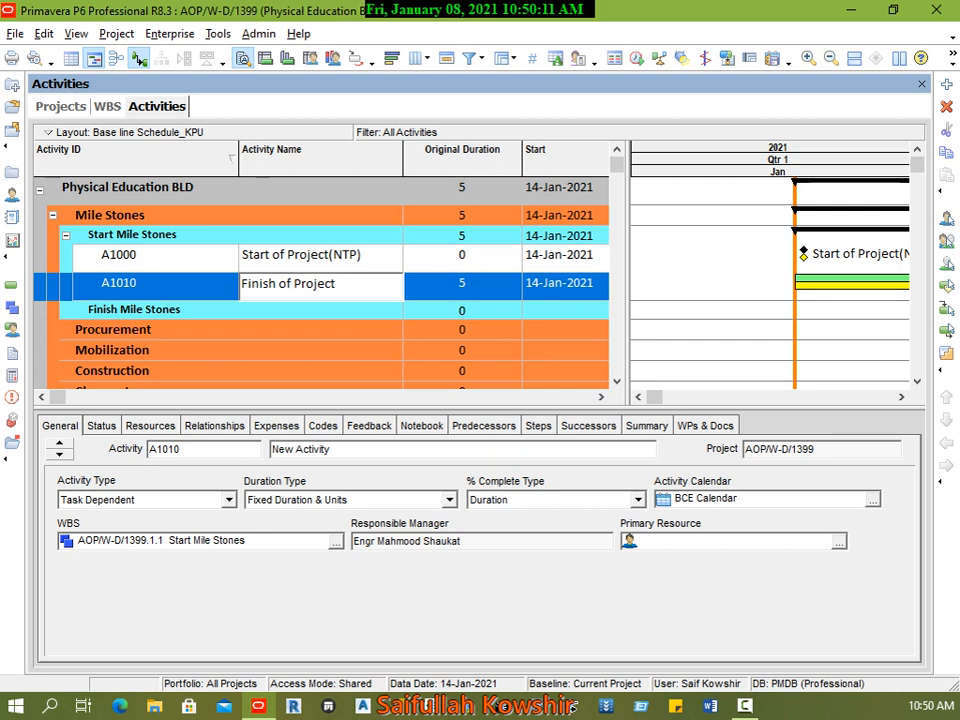
Step: Set the activity type of Finish of Project to Finish Milestone
left_click(190, 290)
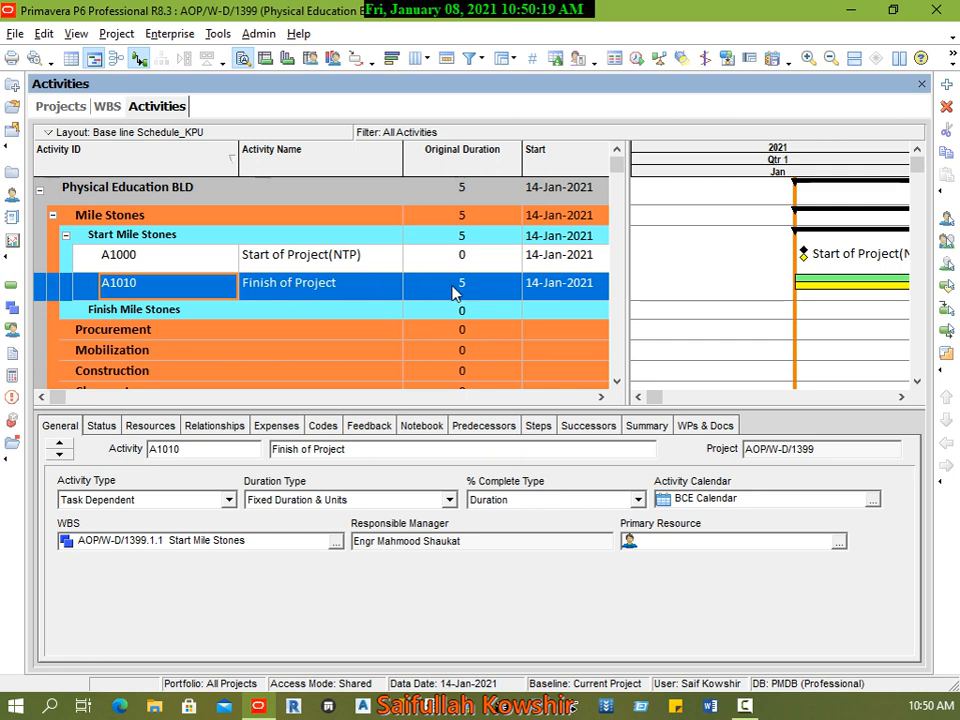
left_click(186, 499)
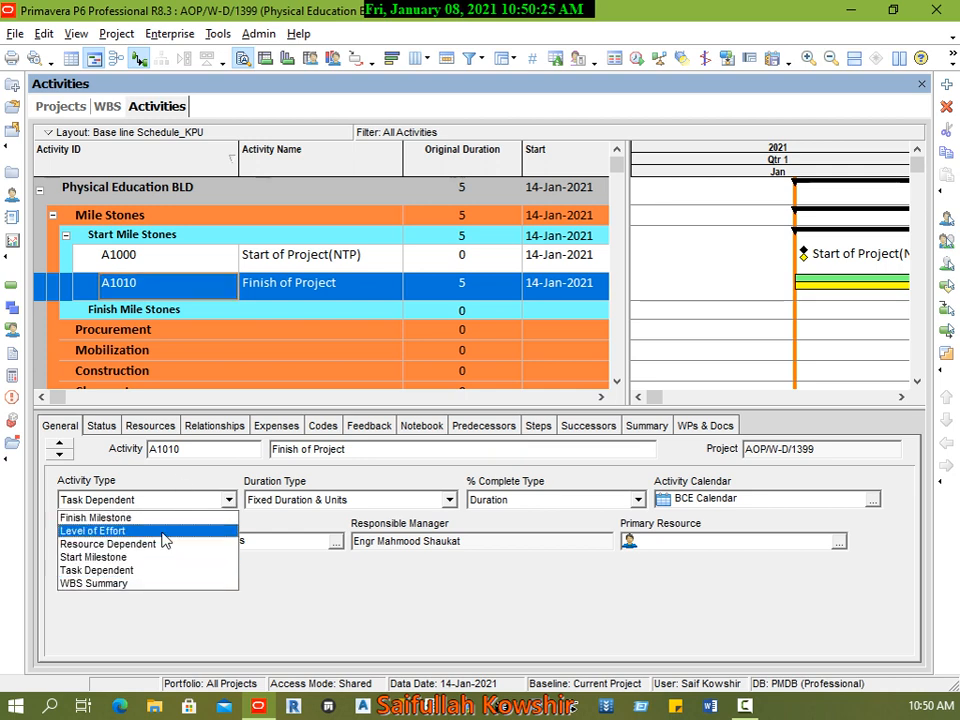
left_click(96, 518)
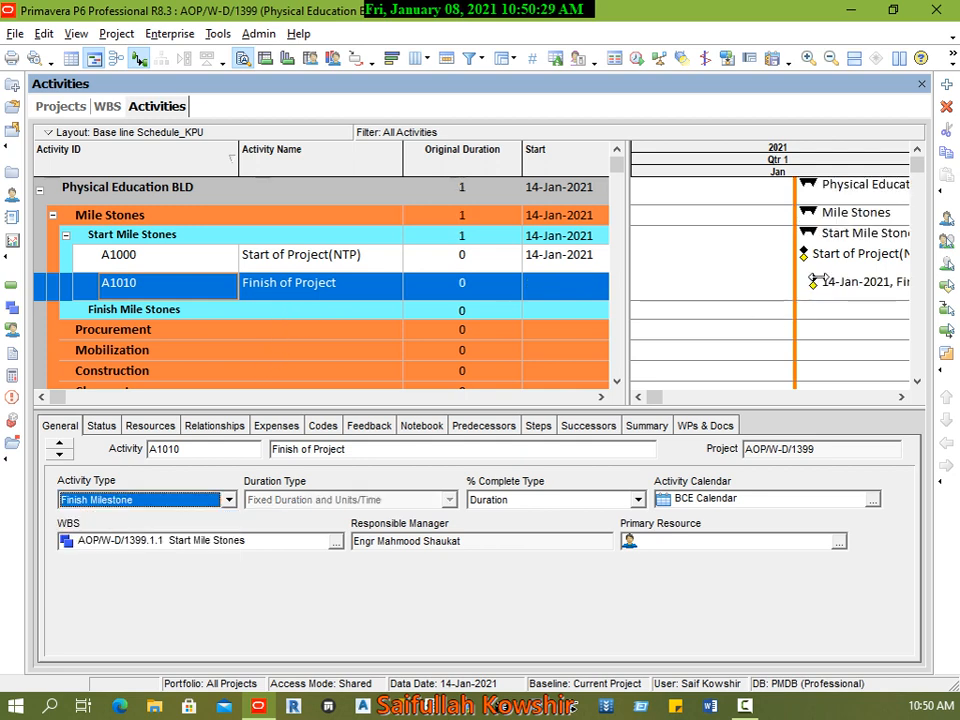
Step: Add another activity under Start Mile Stones and name it Contract Total Duration
right_click(180, 292)
left_click(227, 371)
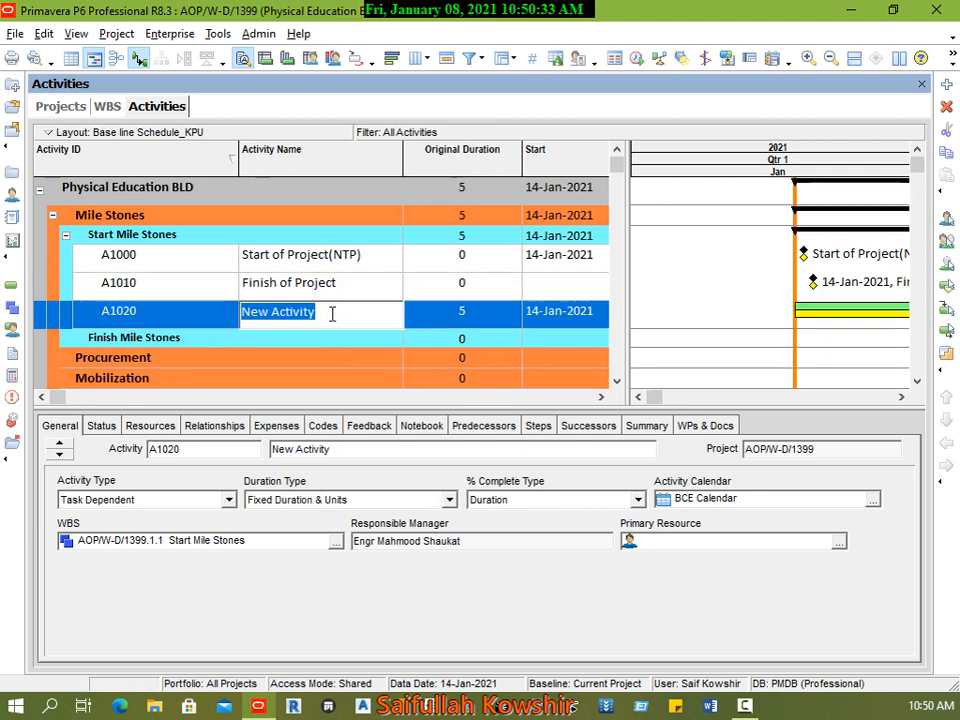
type("Con")
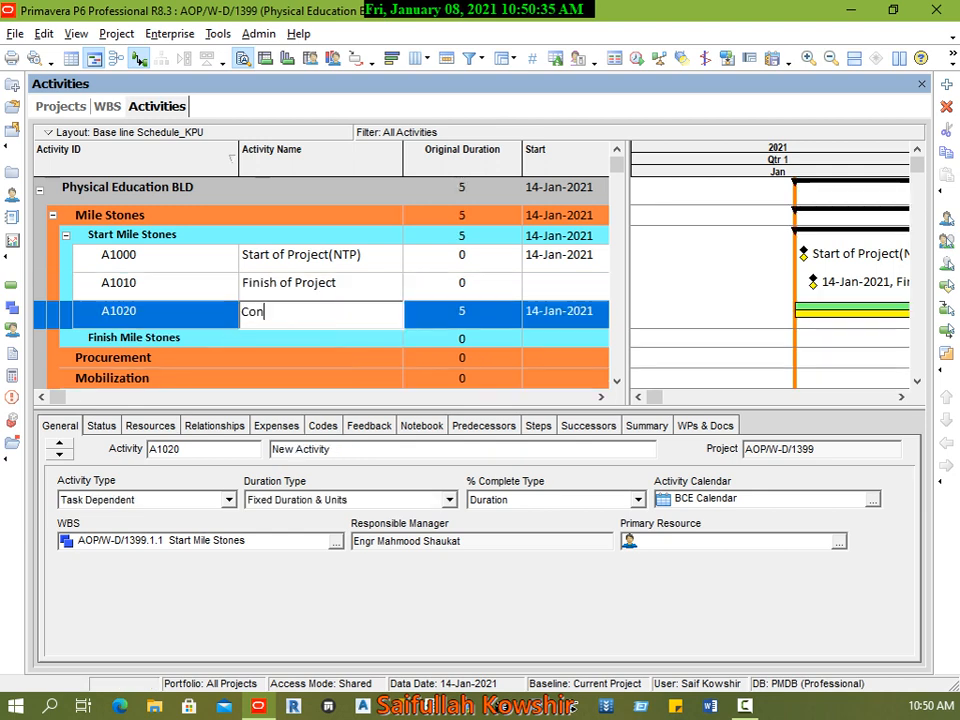
type("tract Total D")
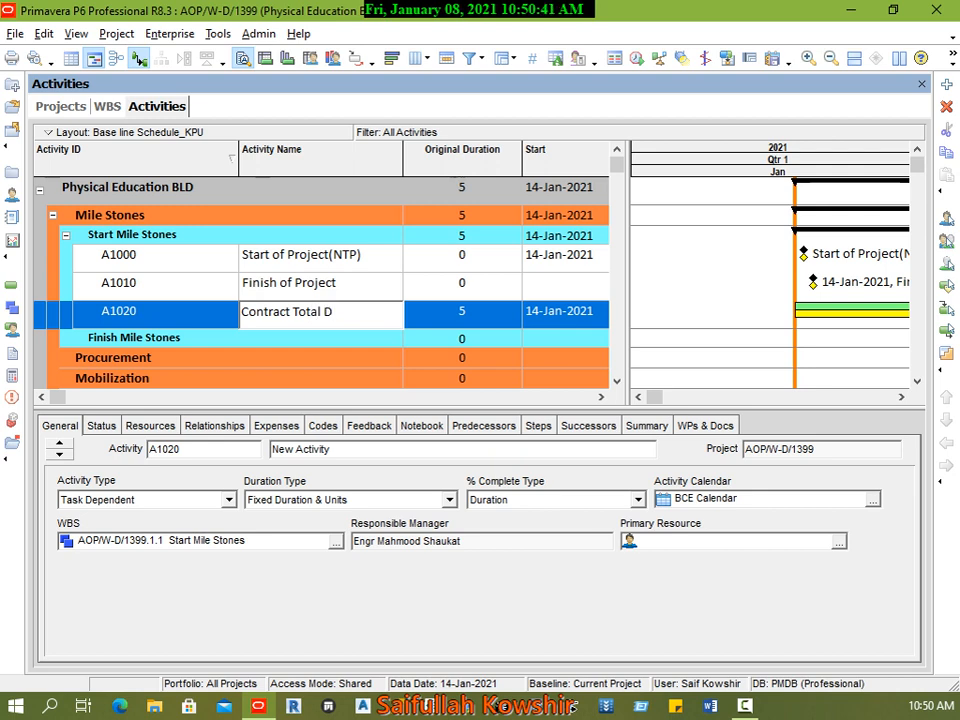
type("uration")
key("Return")
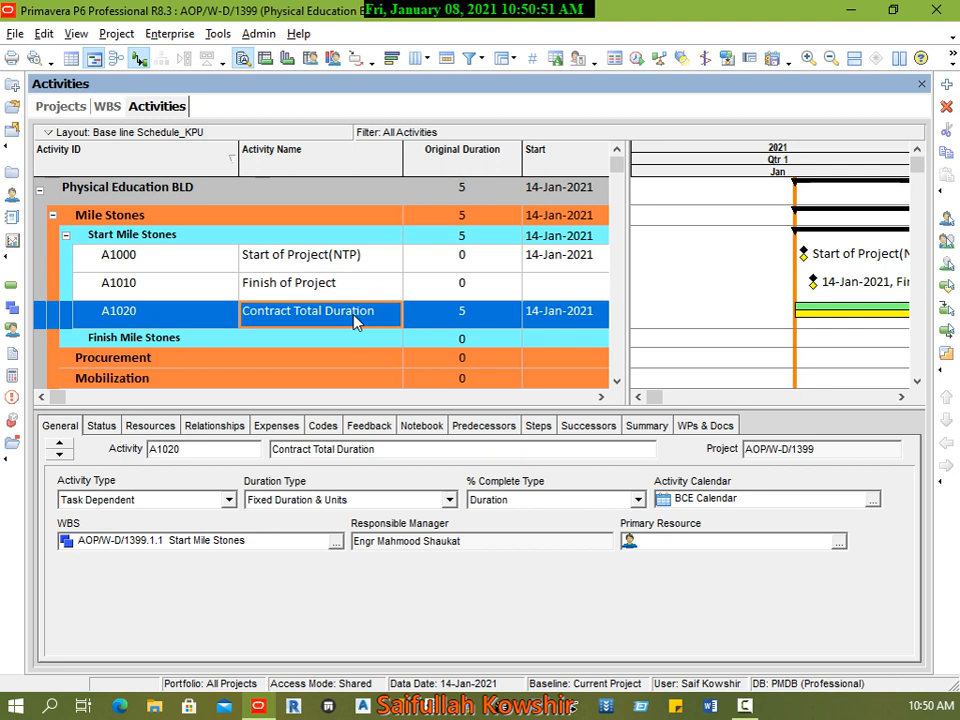
Step: Review the general details of the three activities under Start Mile Stones and the Finish Mile Stones WBS band
left_click(212, 262)
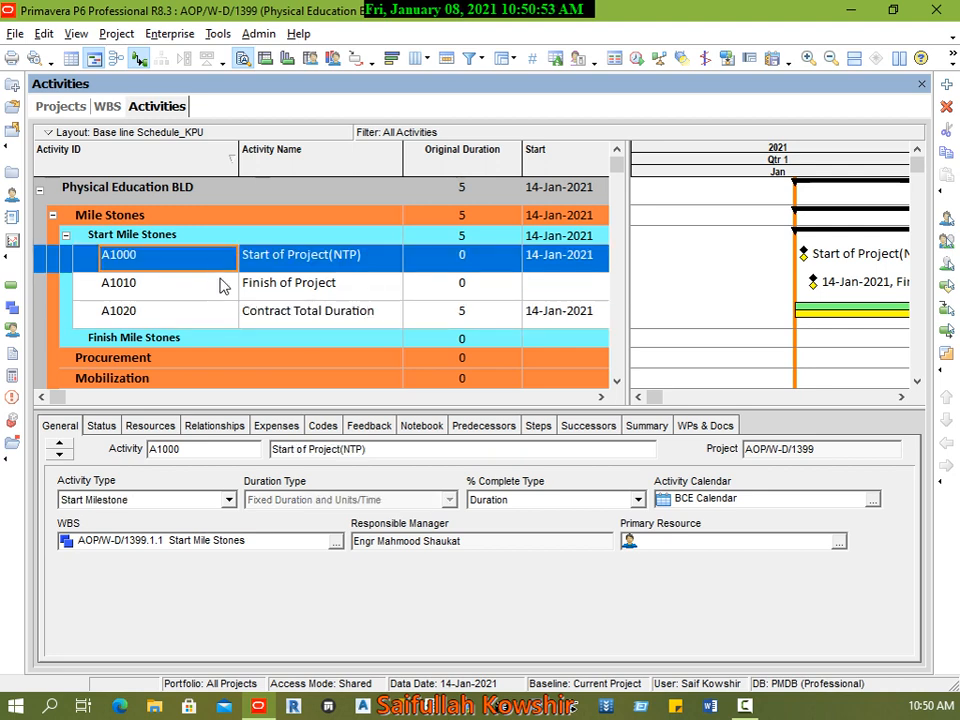
left_click(222, 286)
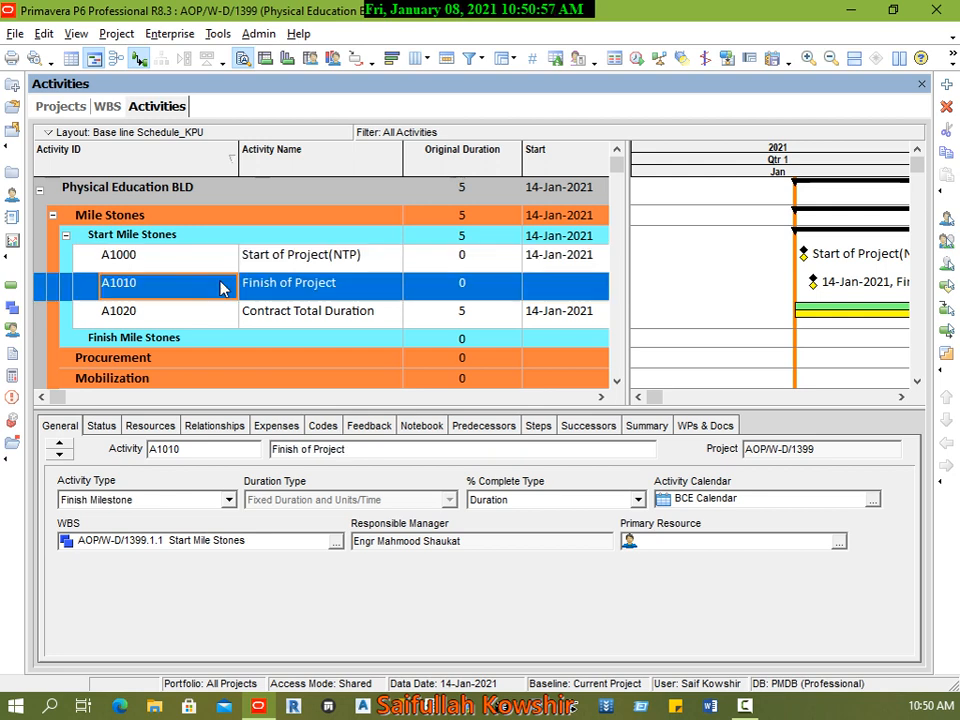
left_click(187, 319)
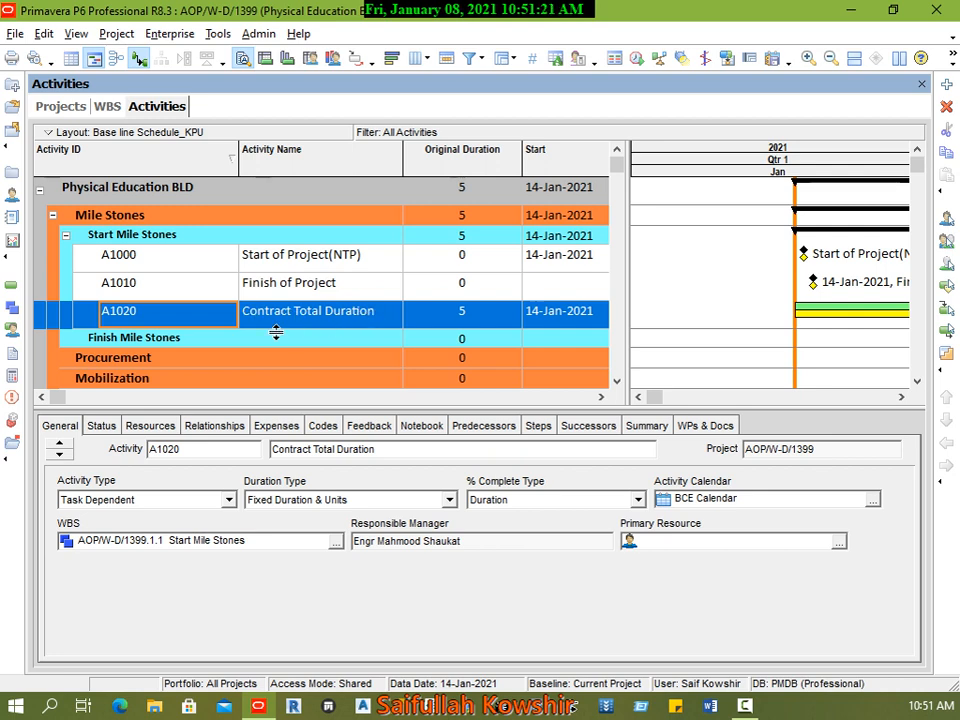
left_click(158, 342)
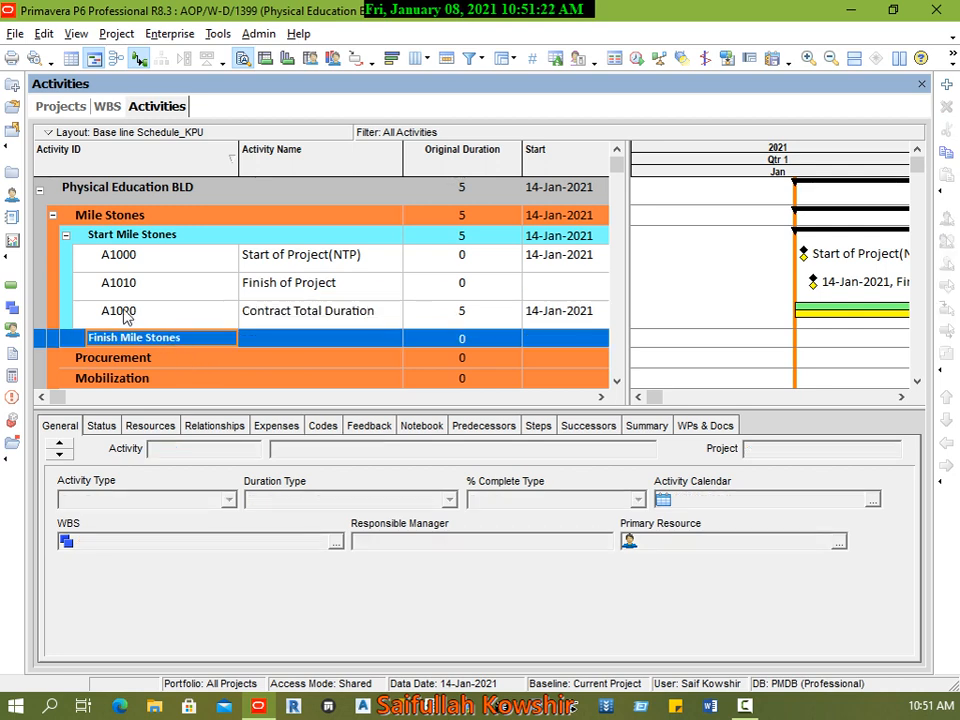
left_click(272, 284)
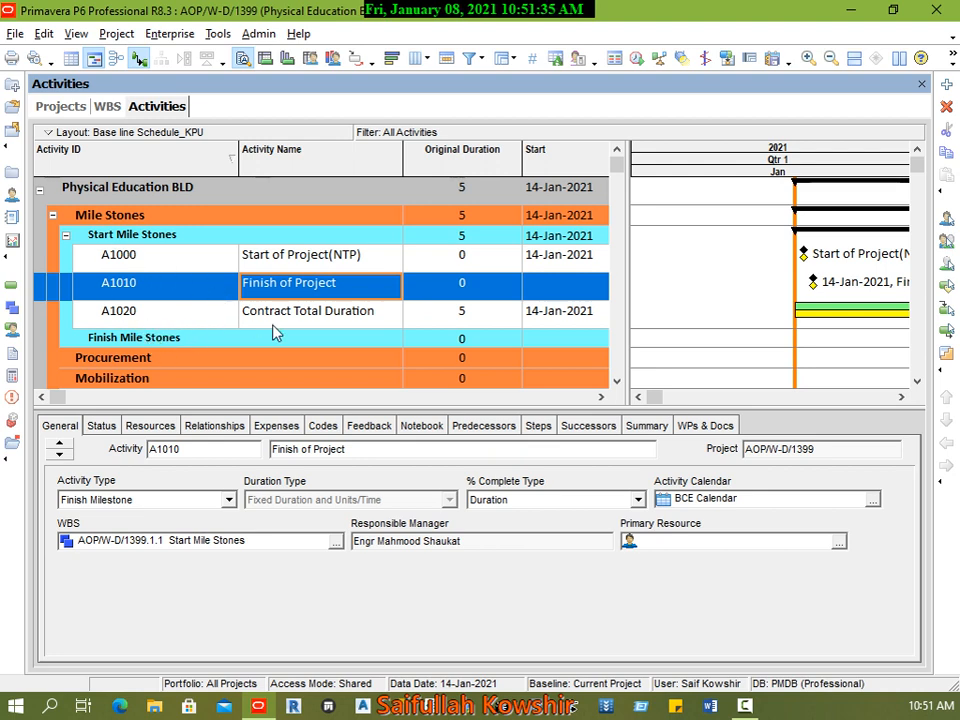
left_click(232, 284)
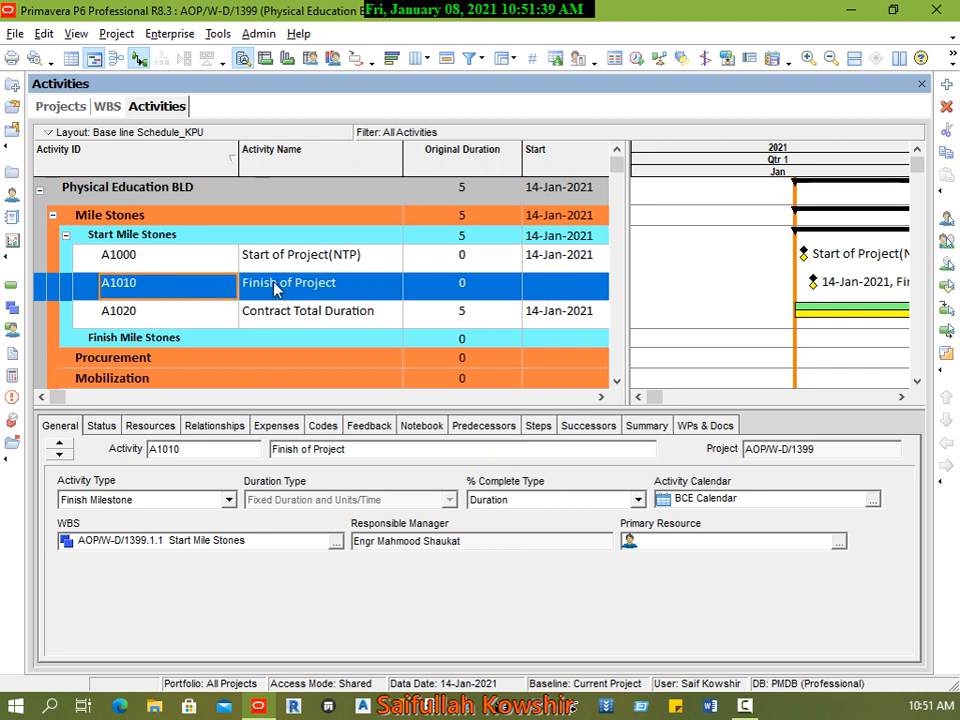
right_click(275, 285)
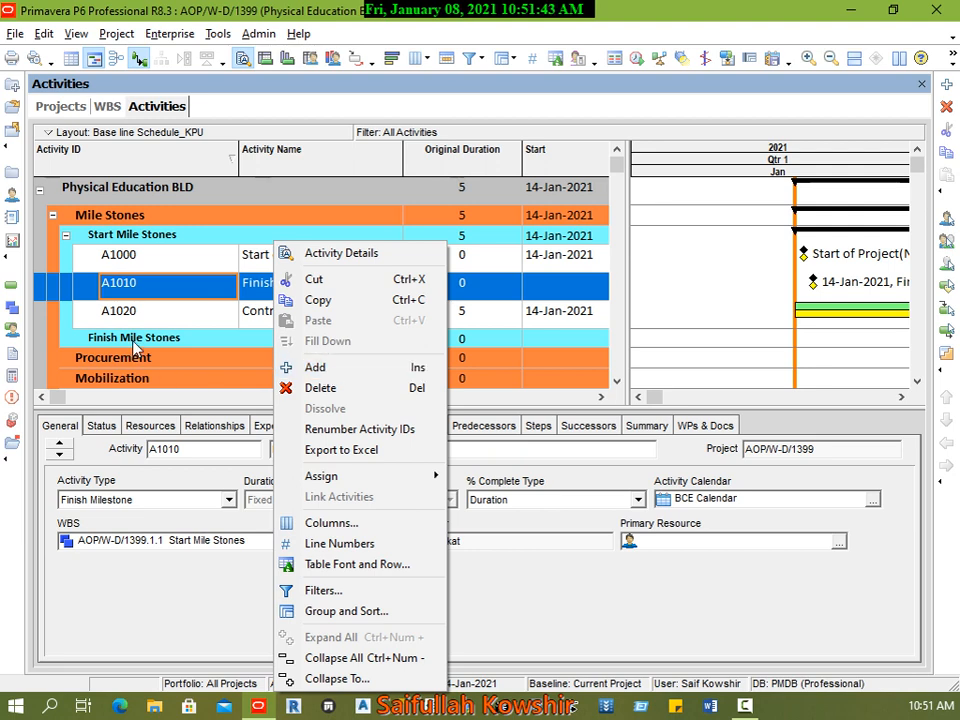
left_click(171, 315)
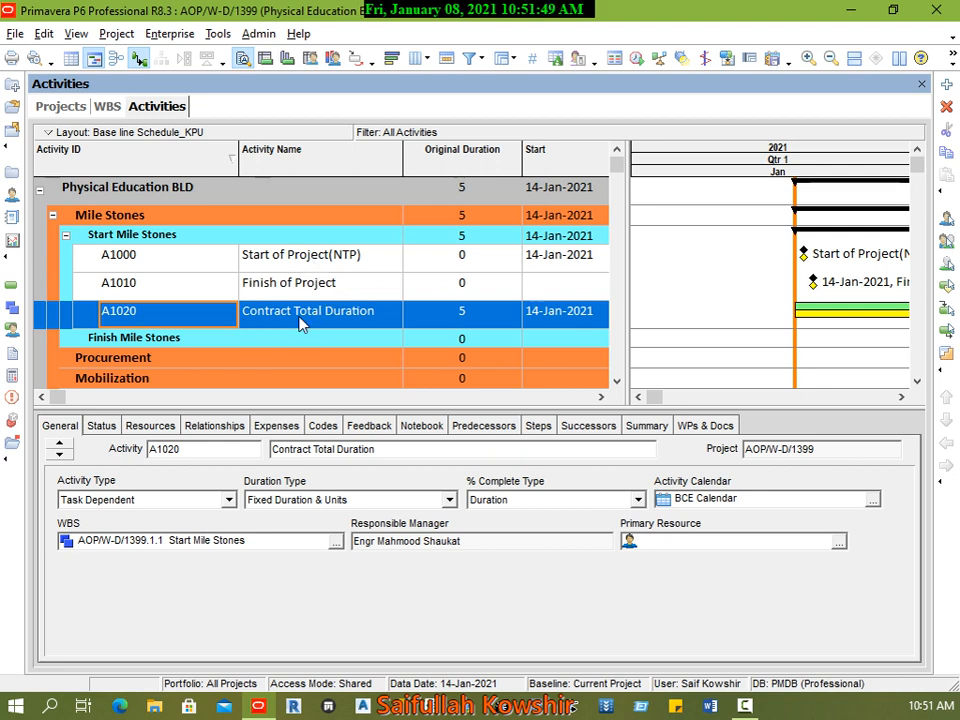
Step: Add an activity named Clearing of Site under the Construction WBS
left_click(150, 357)
scroll(171, 353, "down", 1)
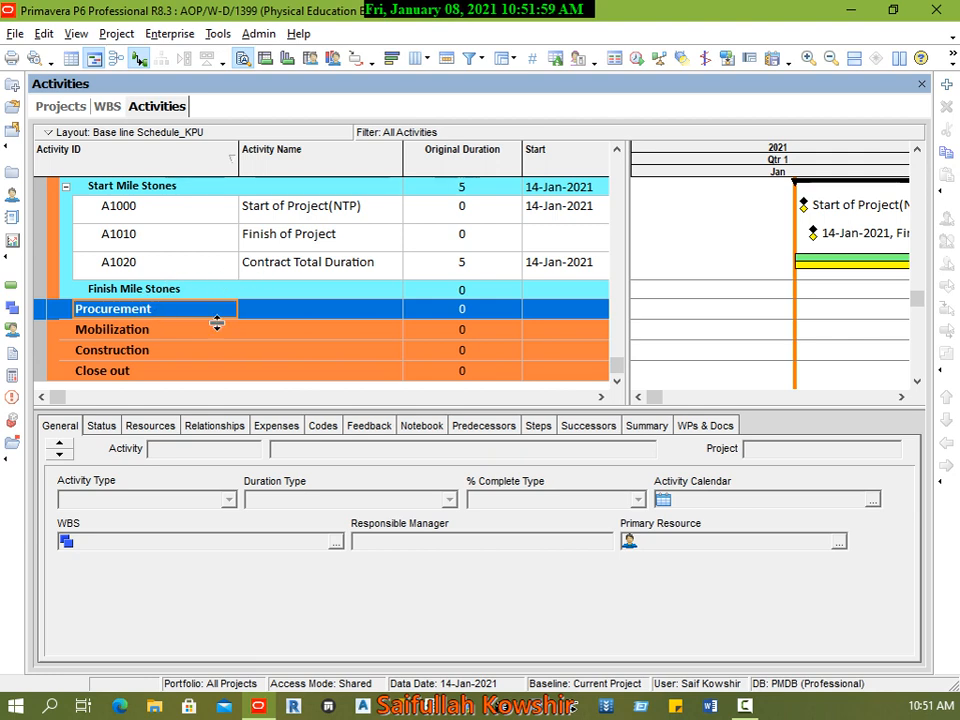
left_click(150, 351)
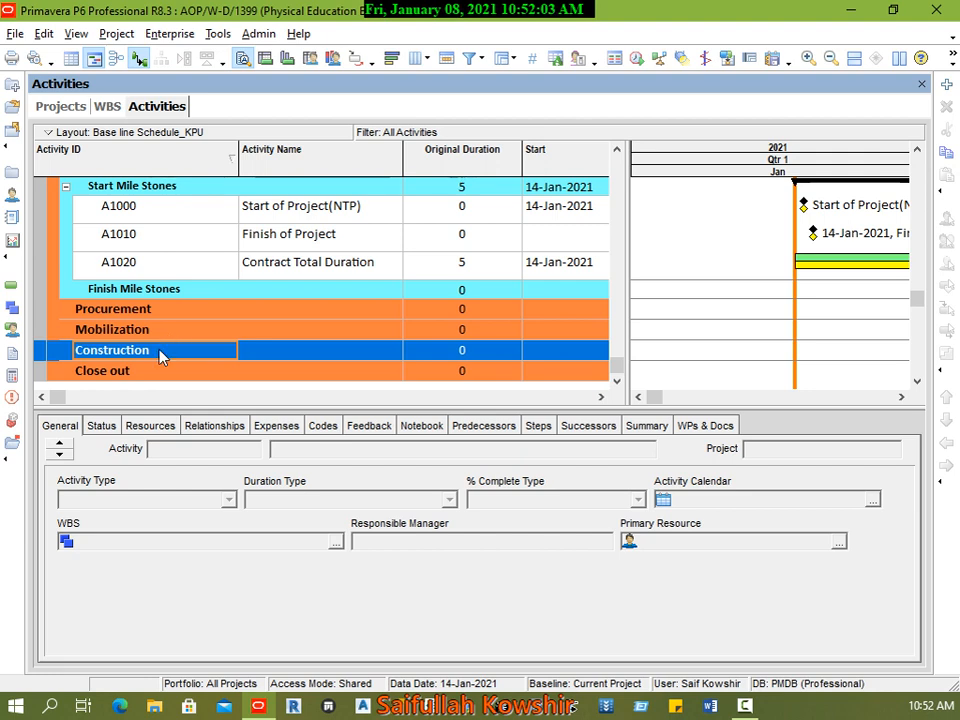
right_click(160, 357)
left_click(178, 366)
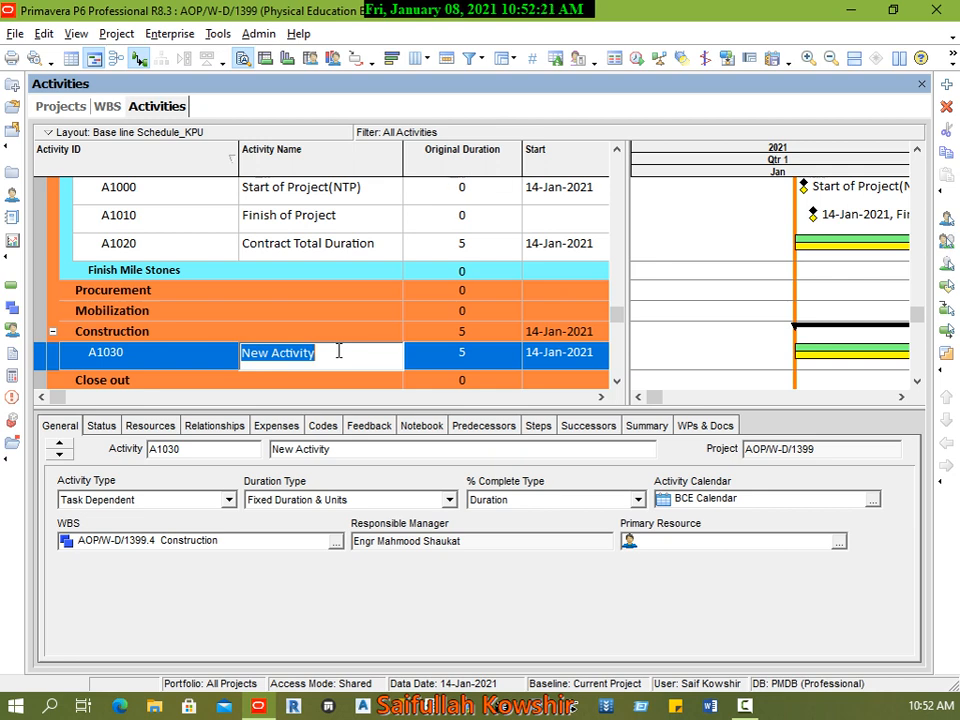
type("Clearing ")
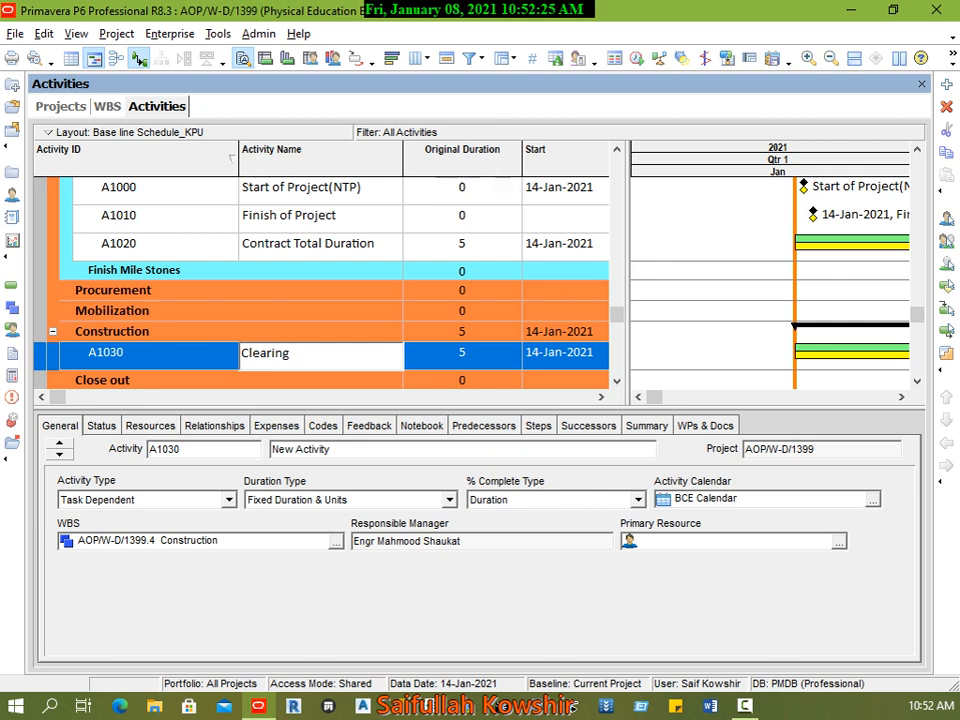
type("of Site")
left_click(208, 360)
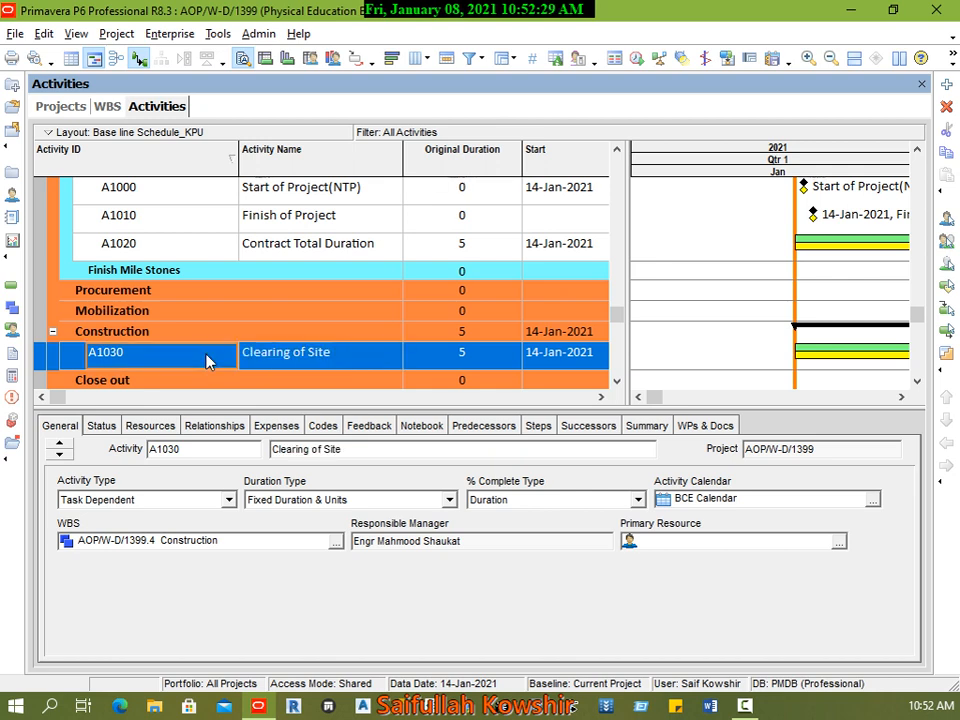
Step: Add four more activities with the default name below Clearing of Site in the Construction WBS
right_click(208, 360)
left_click(272, 372)
left_click(199, 358)
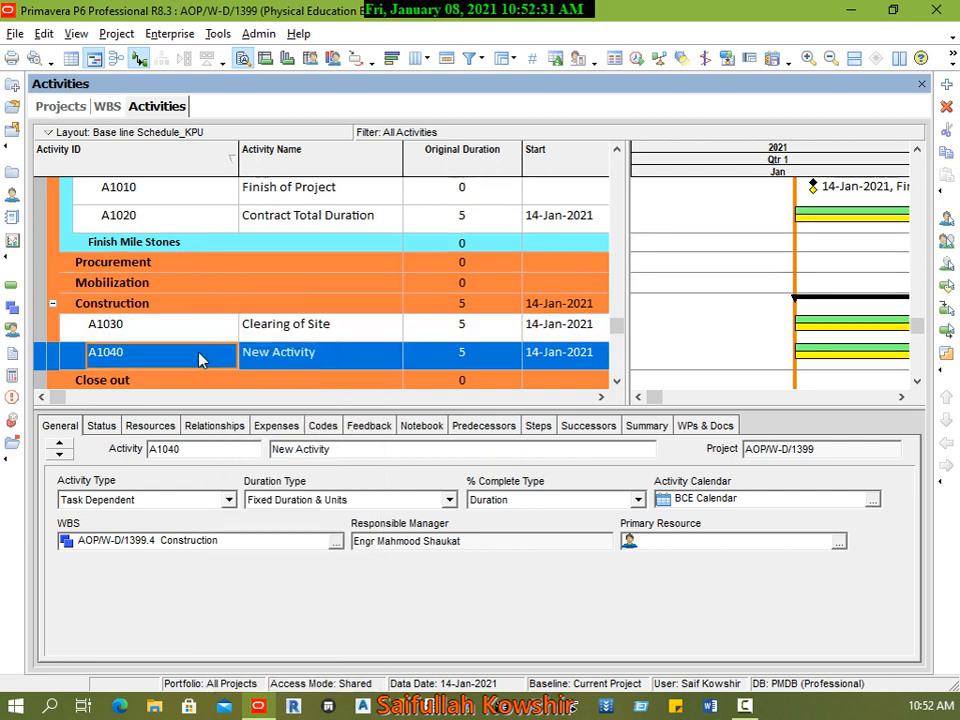
right_click(199, 358)
left_click(240, 367)
left_click(170, 358)
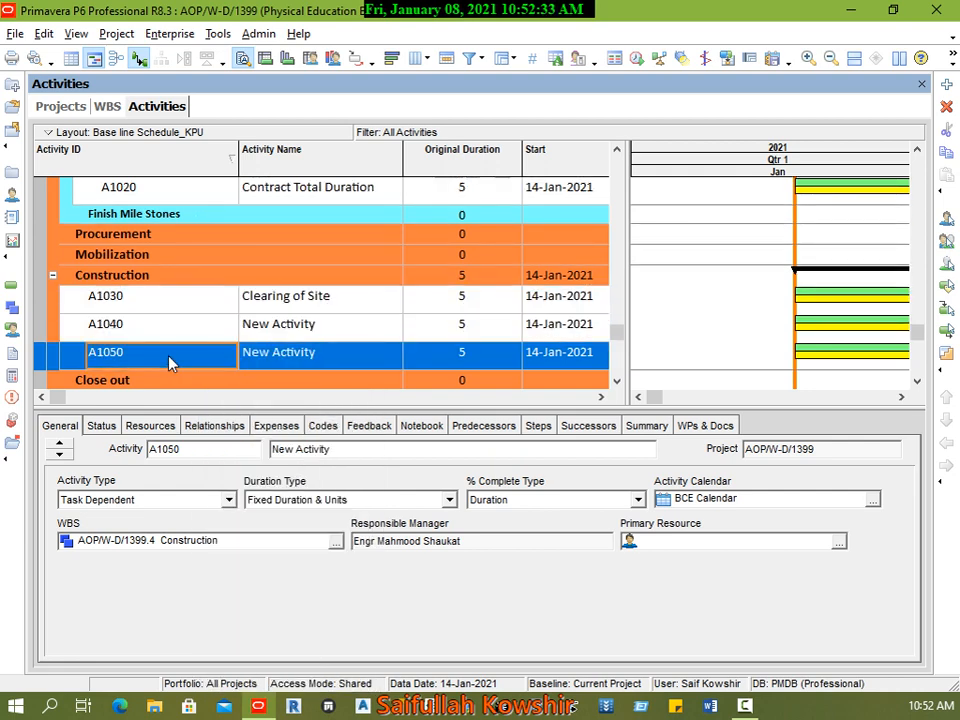
right_click(170, 358)
left_click(221, 368)
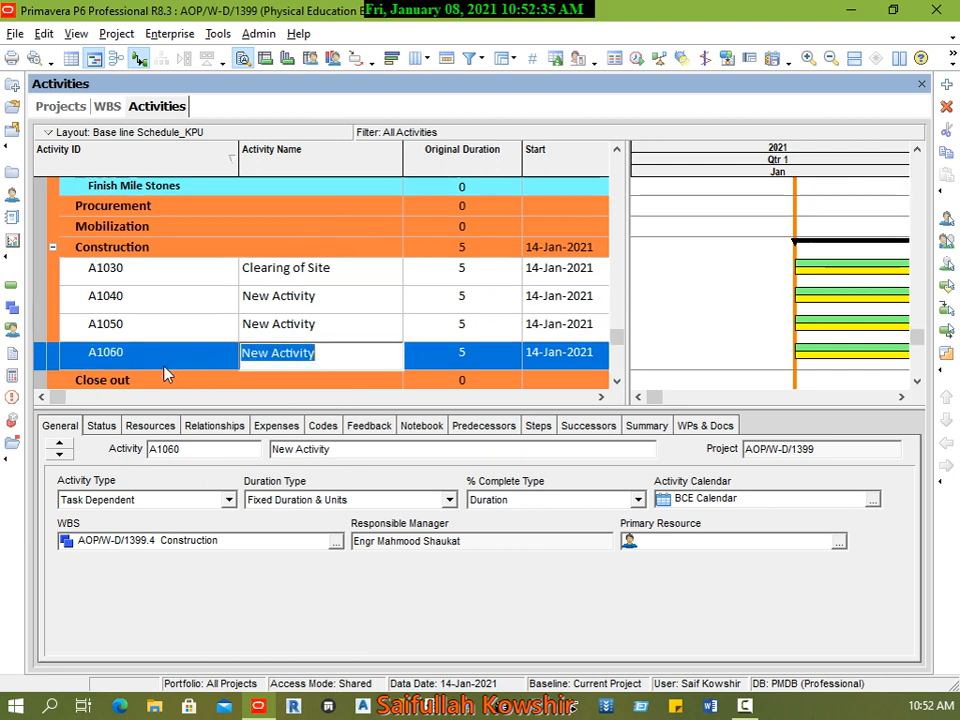
left_click(176, 360)
right_click(176, 360)
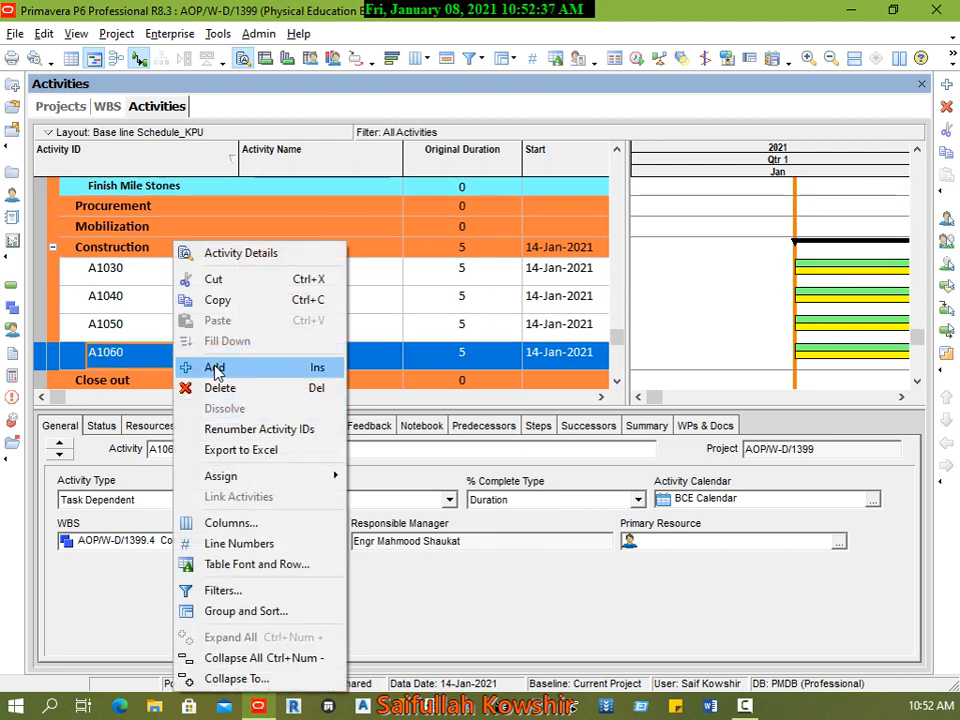
left_click(214, 368)
Step: Rename activity A1040, below Clearing of Site in the Construction WBS, as layout
left_click(362, 284)
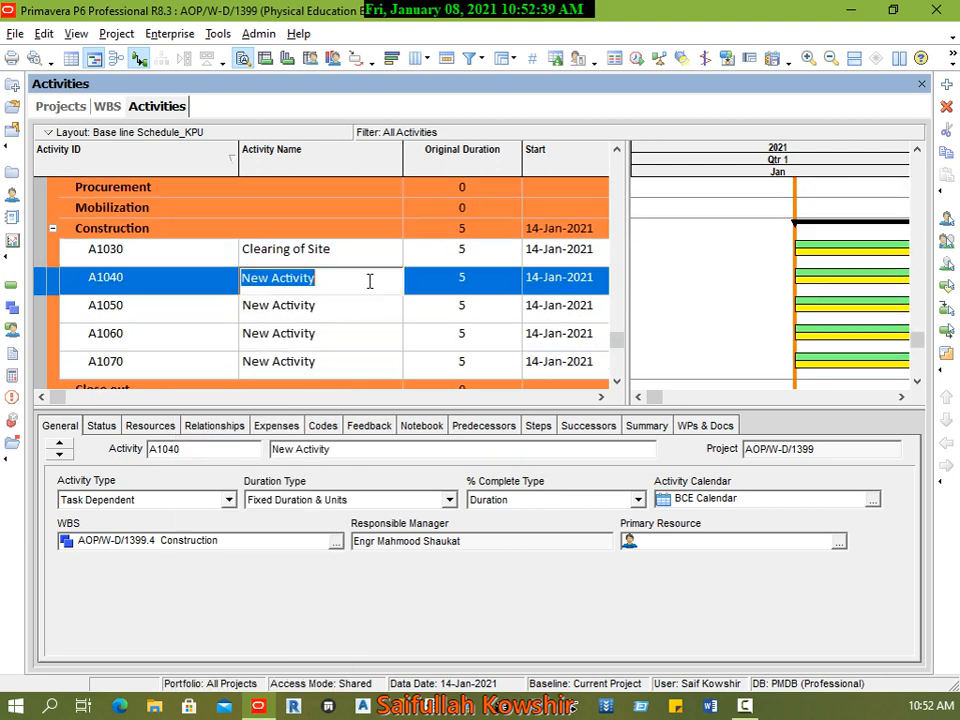
type("layout")
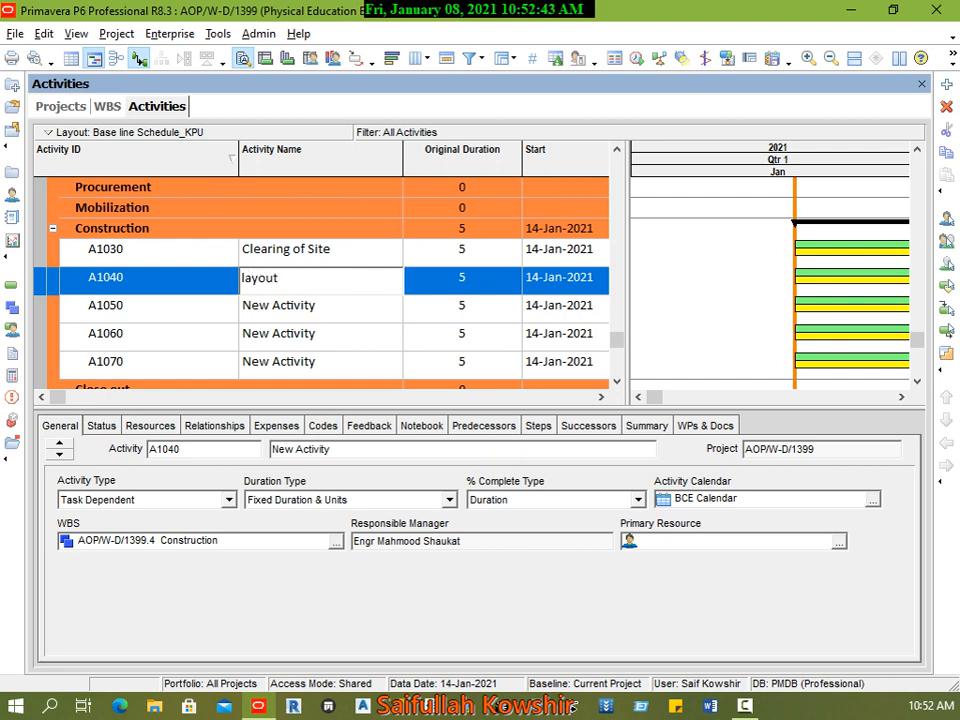
key("Return")
Step: Rename activity A1050 in the Construction WBS as Excavation
left_click(360, 310)
left_click(363, 310)
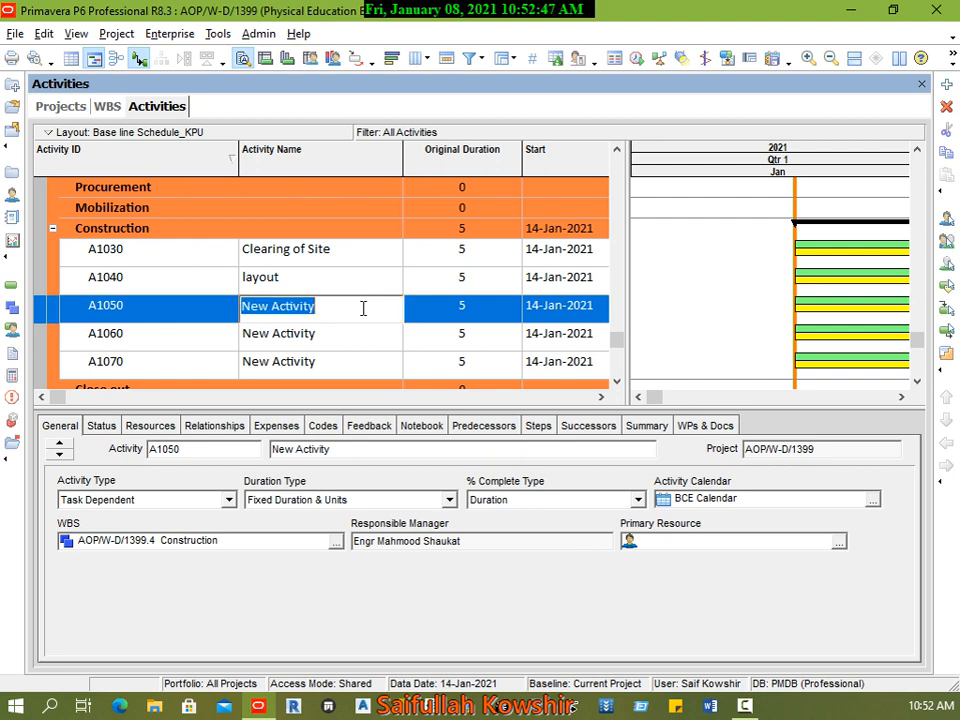
type("Excava")
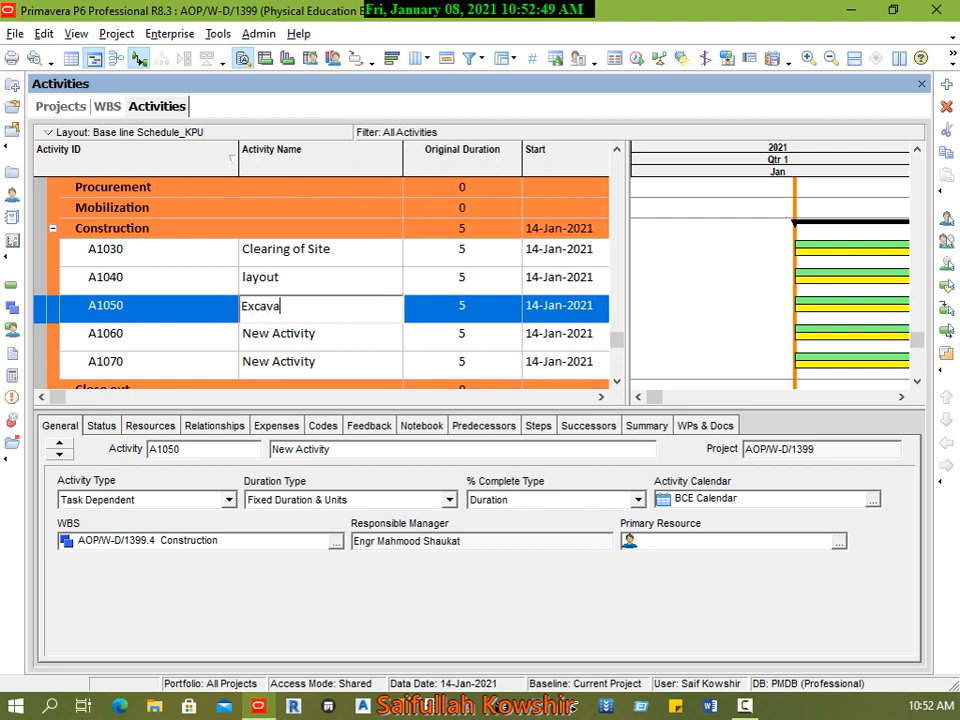
type("tion")
left_click(433, 313)
Step: Extend the name of the Excavation activity to Excavation of Foundation
left_click(329, 313)
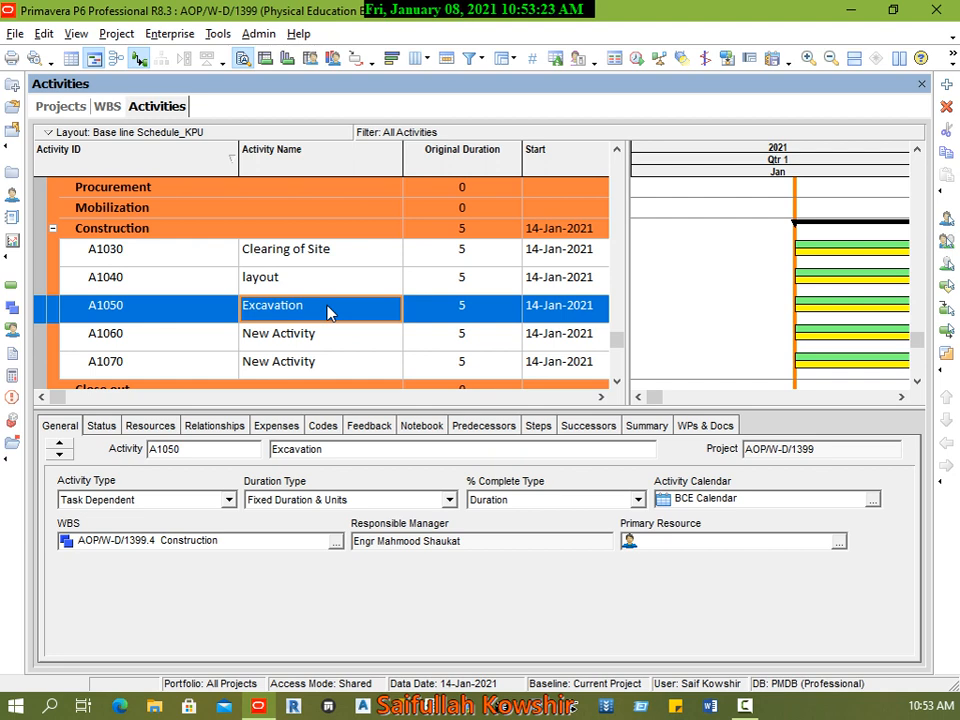
left_click(336, 310)
left_click(346, 306)
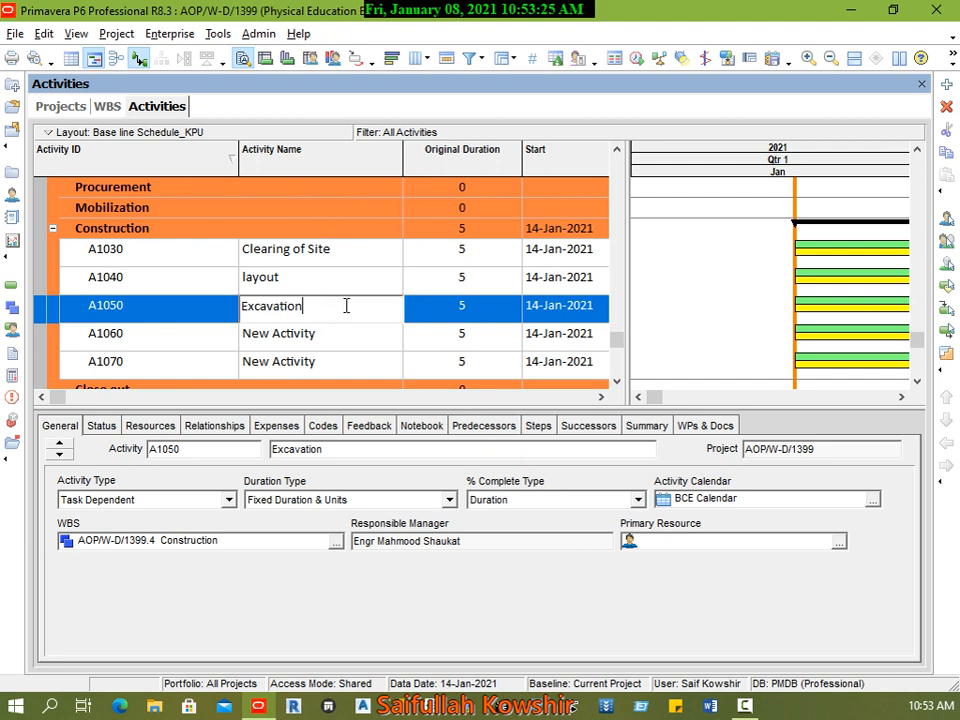
type("of Foundation")
Step: Rename activity A1060, below Excavation of Foundation, as Bed Compaction
left_click(348, 337)
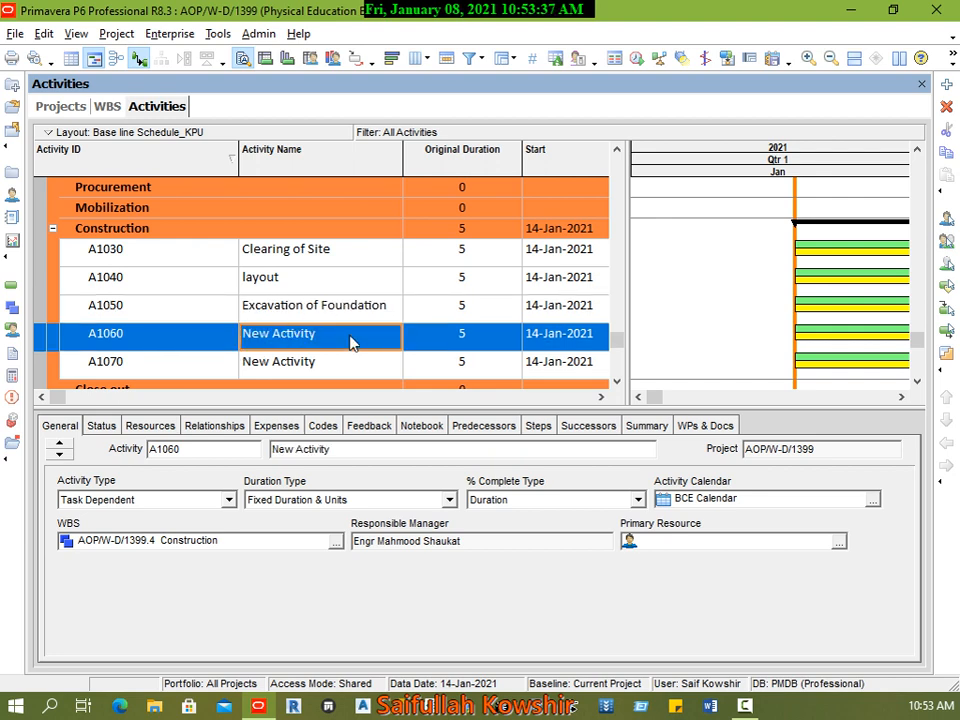
left_click(351, 336)
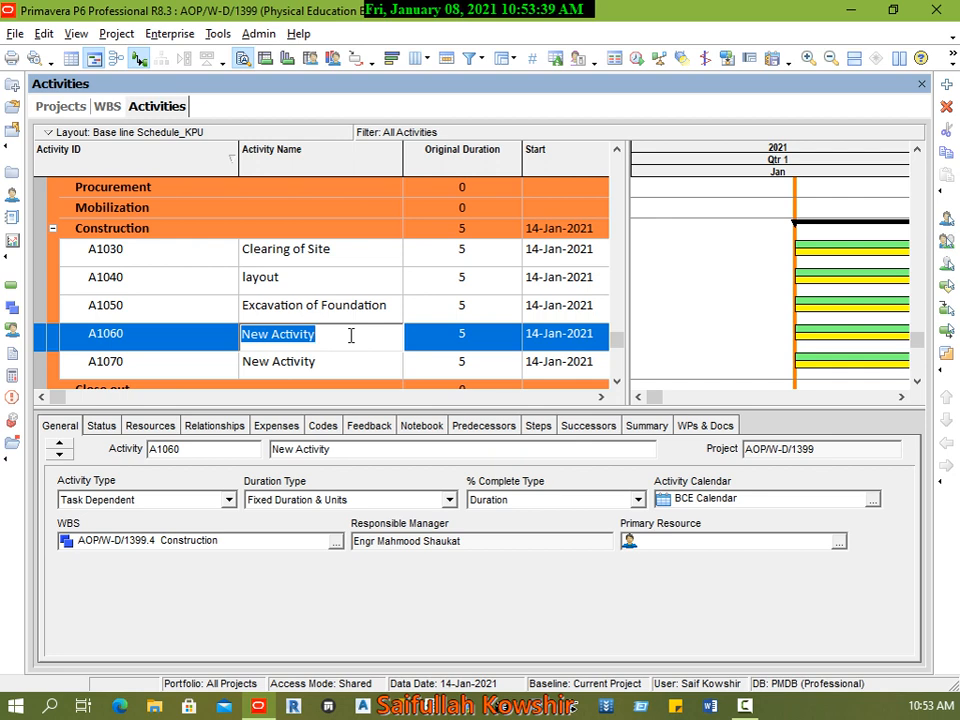
type("Bed Com")
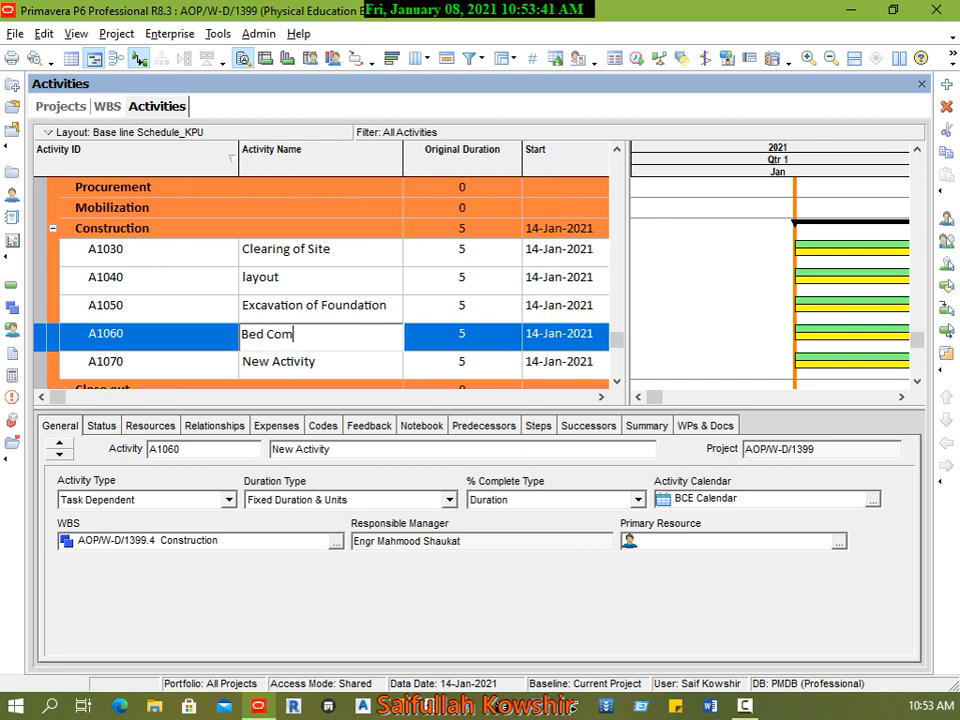
type("paction")
left_click(204, 336)
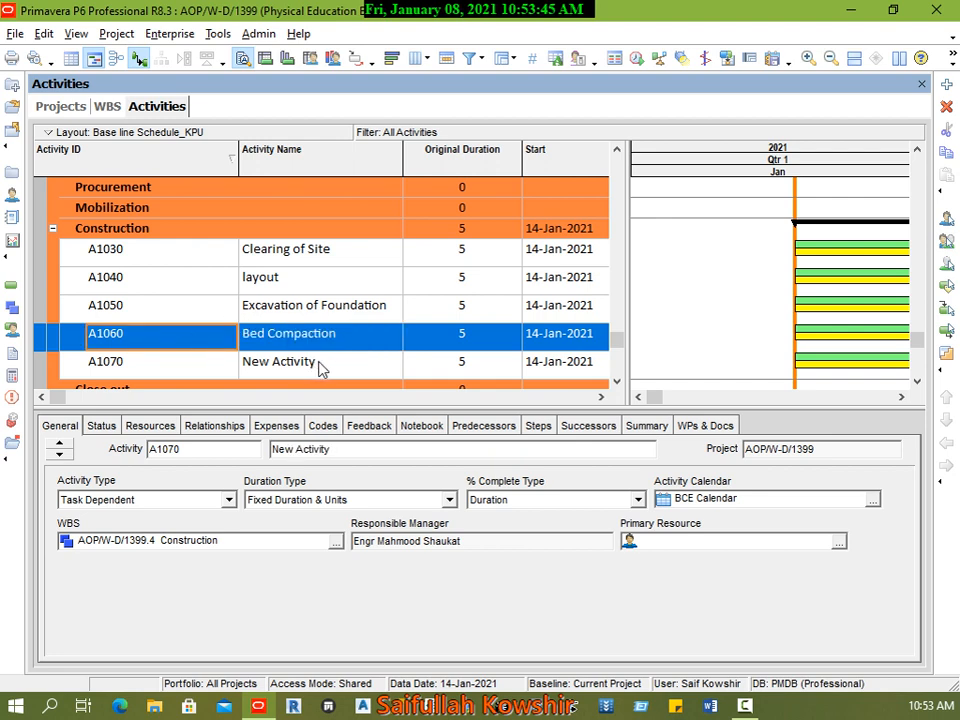
Step: Rename activity A1070, the last one in the Construction WBS, as Conducting of FDT
double_click(351, 366)
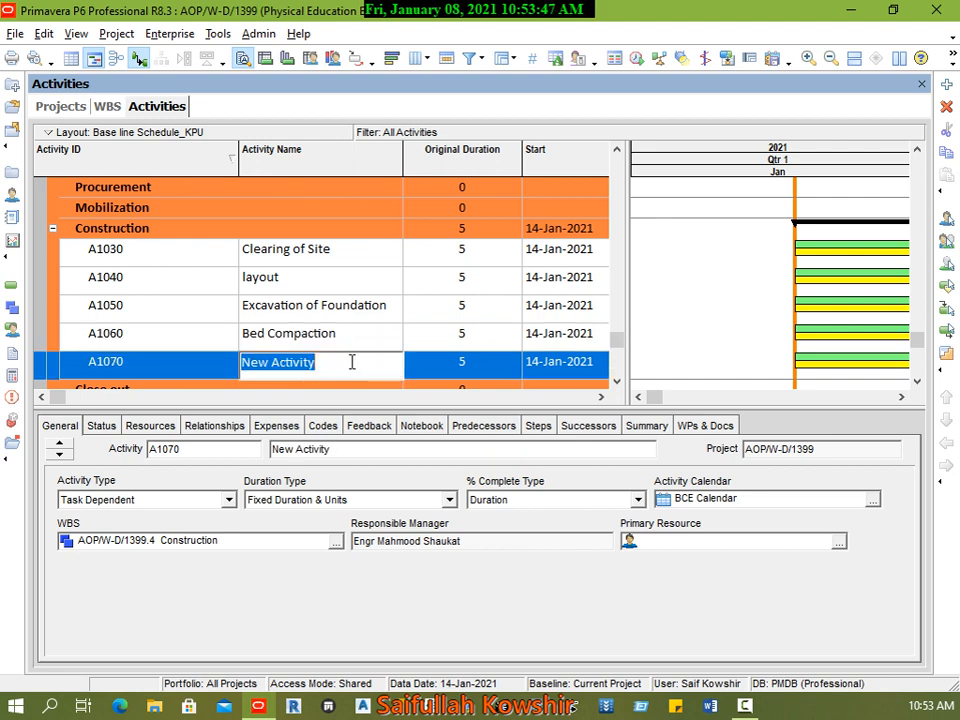
type("C")
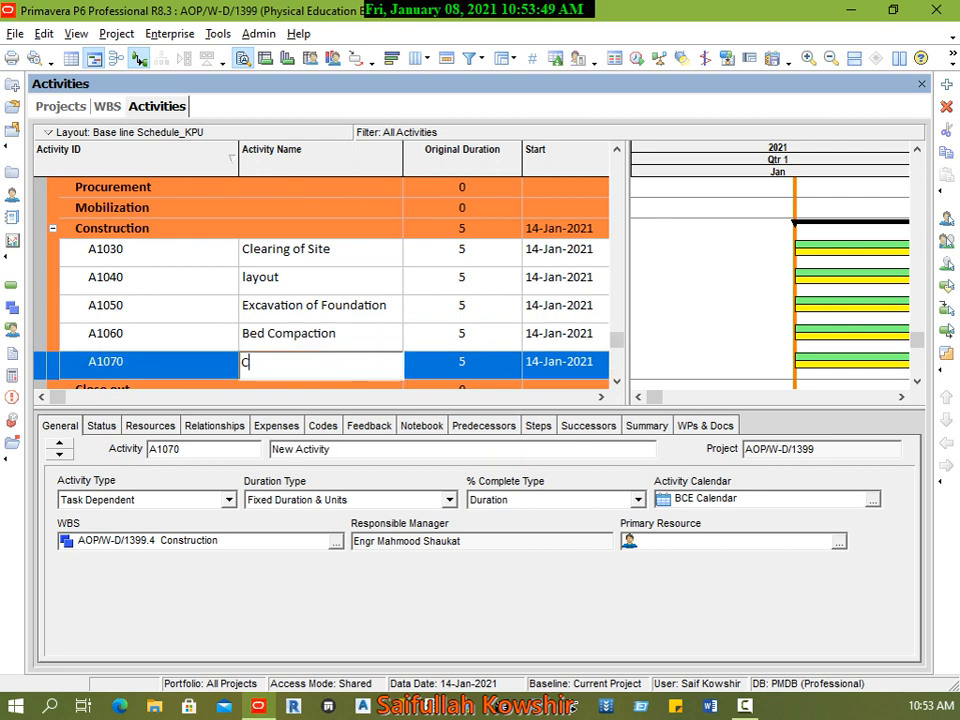
type("onducting of FDT")
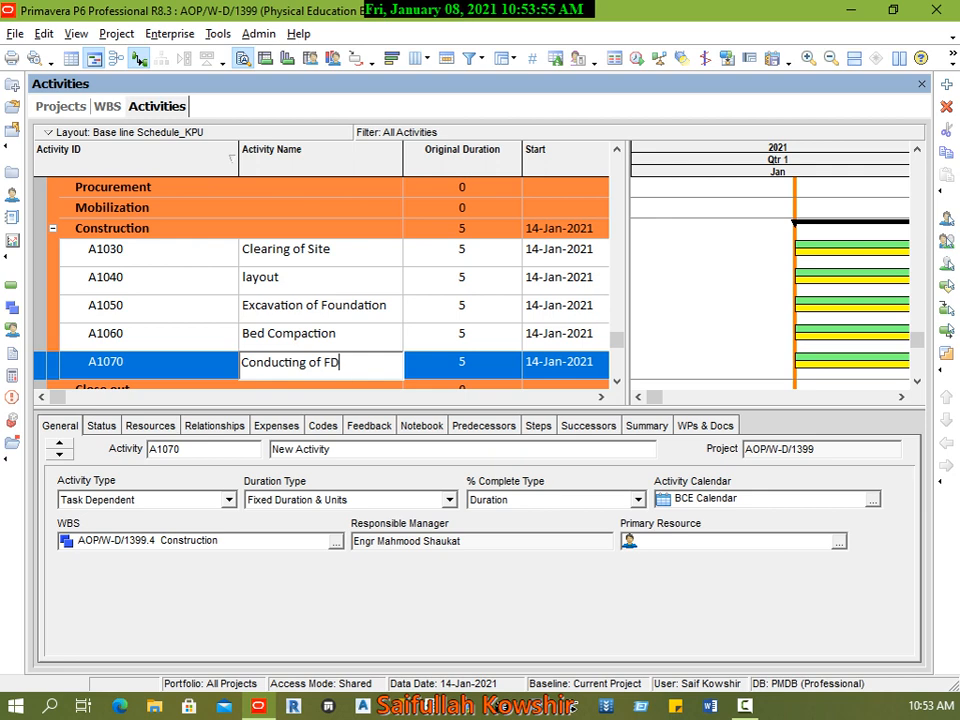
left_click(205, 370)
Step: Add an activity named Backfilling below Conducting of FDT in the Construction WBS
right_click(205, 370)
left_click(268, 367)
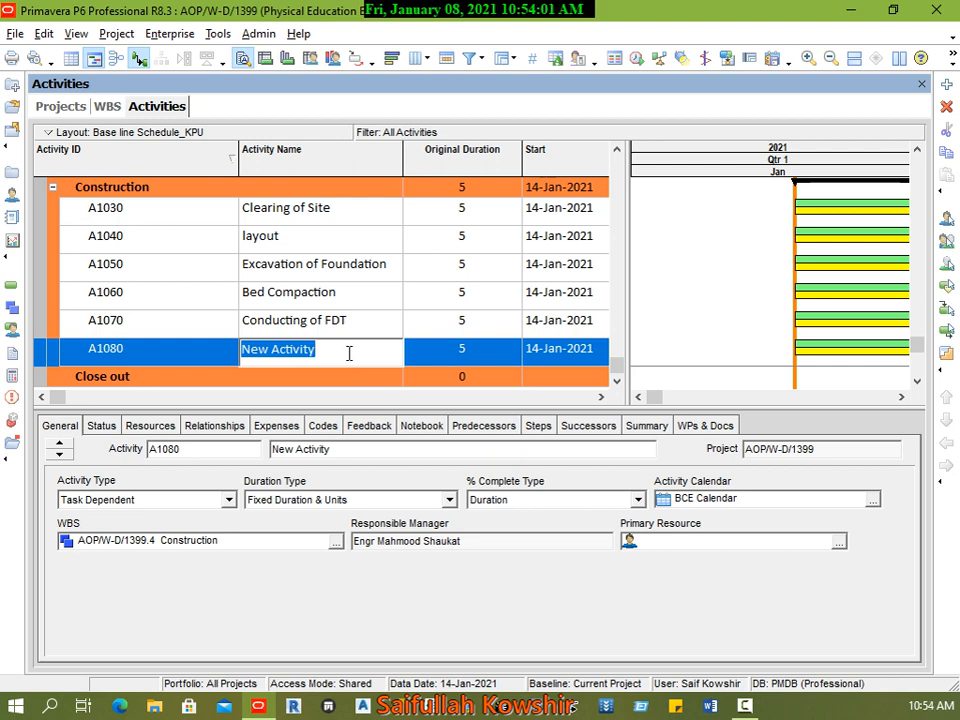
type("lay")
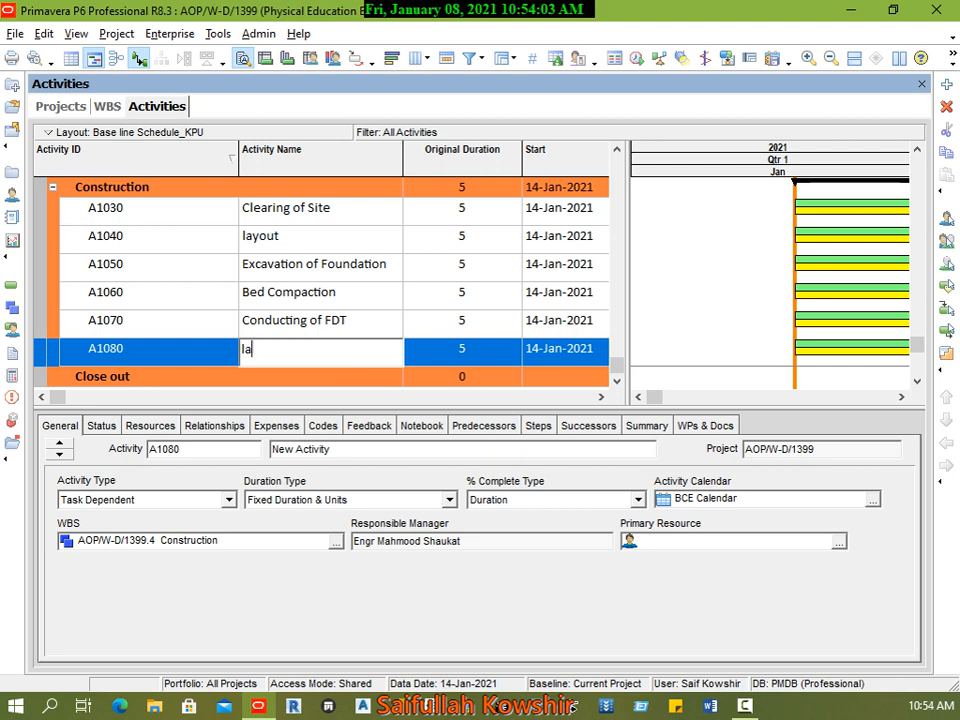
key("BackSpace")
key("BackSpace")
type("Backfilling")
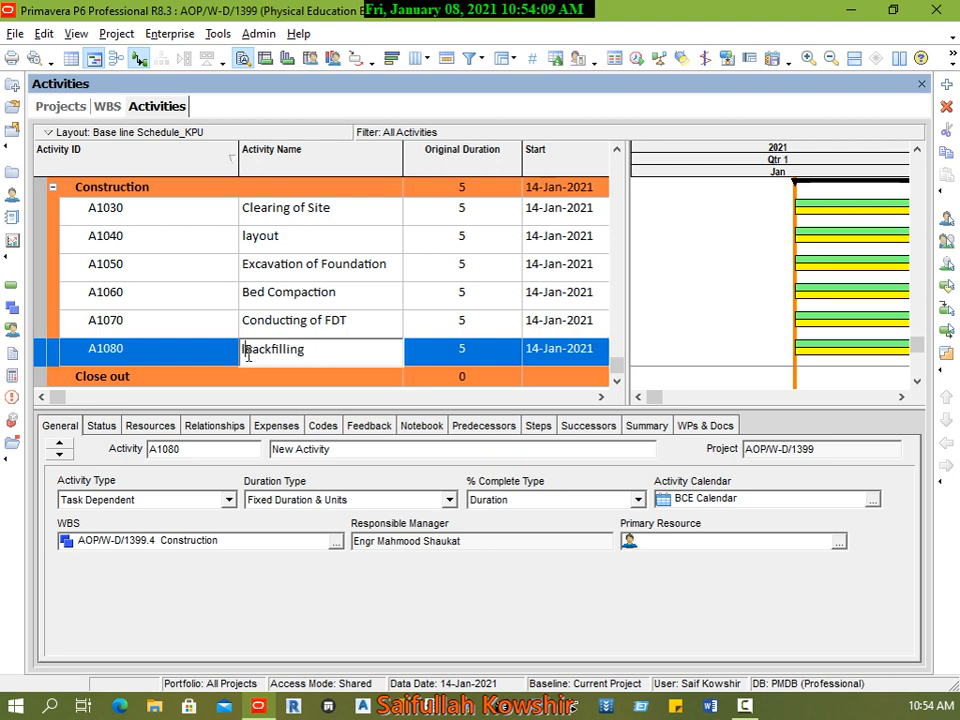
key("Home")
key("Delete")
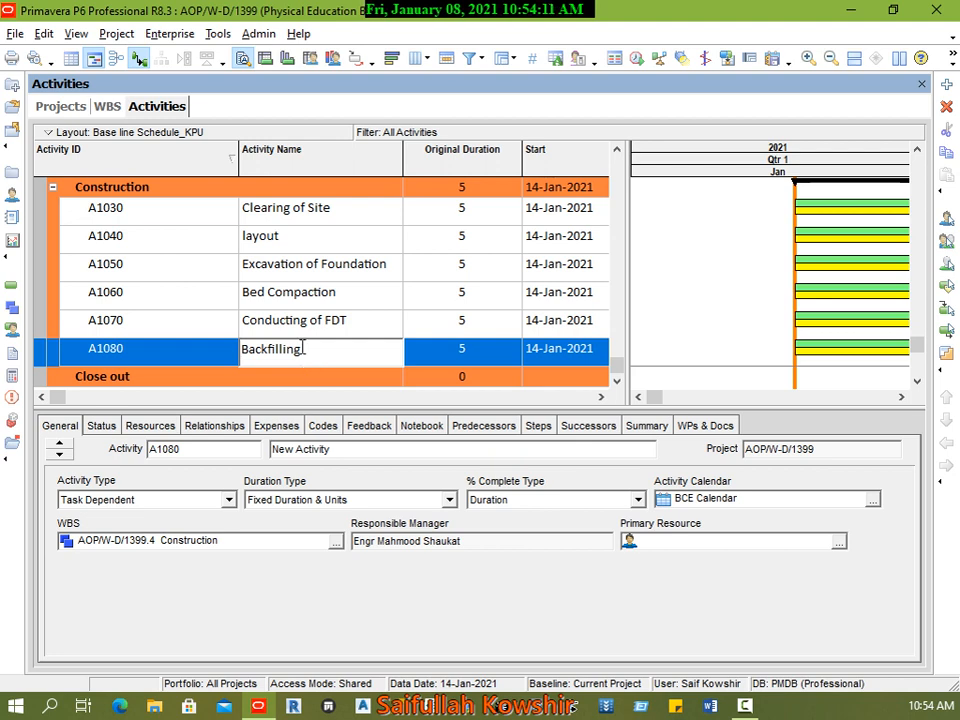
Step: Add an activity below Backfilling and reuse the name Conducting of FDT from activity A1070
right_click(199, 358)
left_click(229, 366)
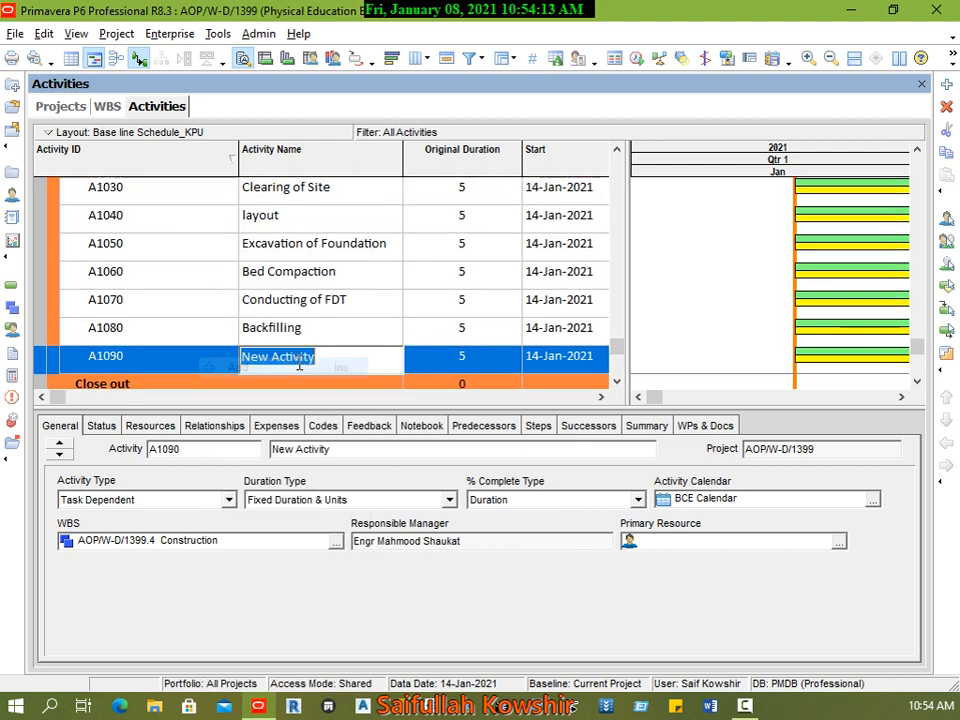
left_click(359, 301)
key("ctrl+c")
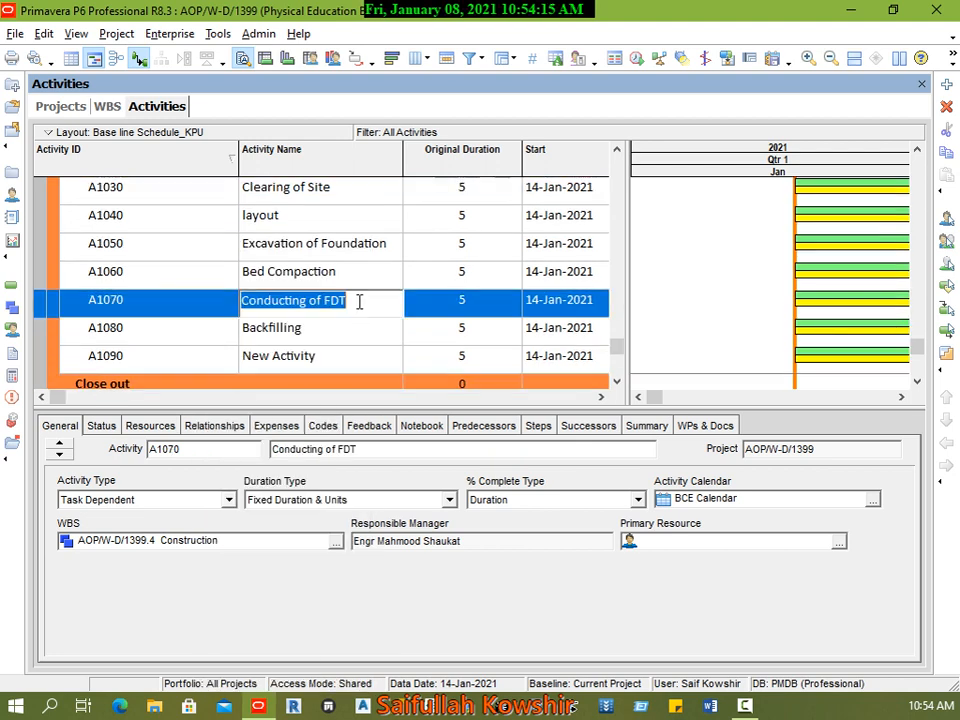
left_click(356, 357)
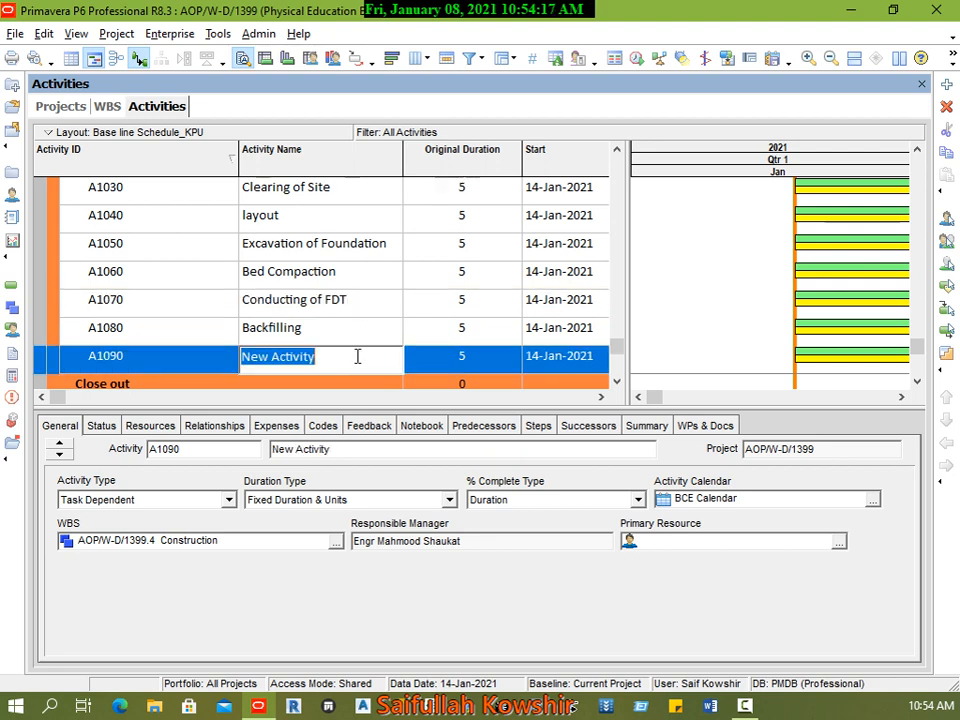
key("ctrl+v")
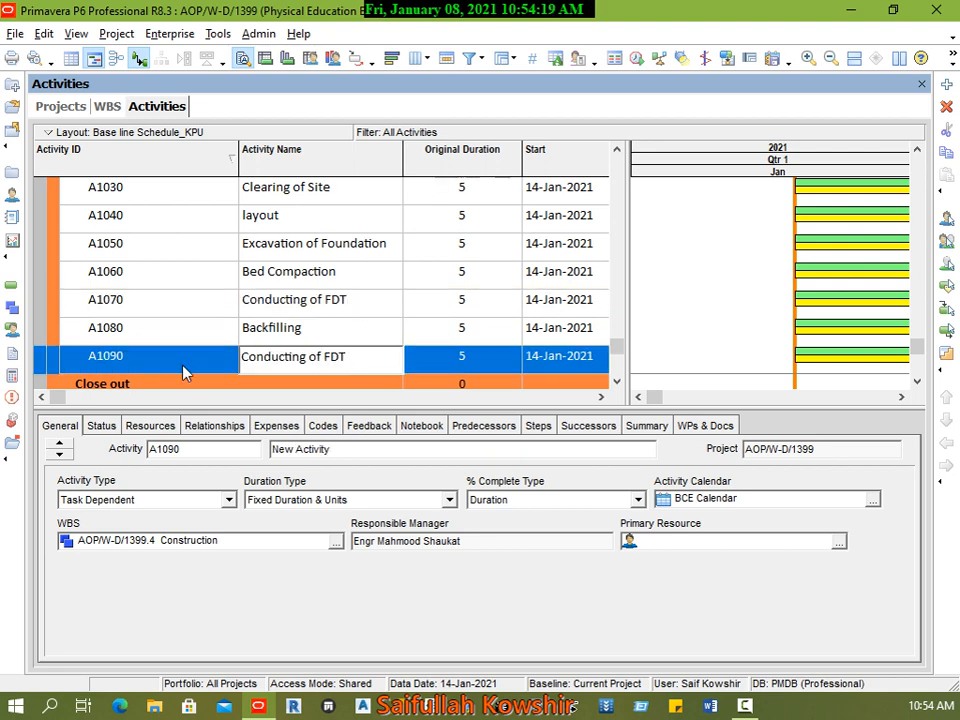
key("Return")
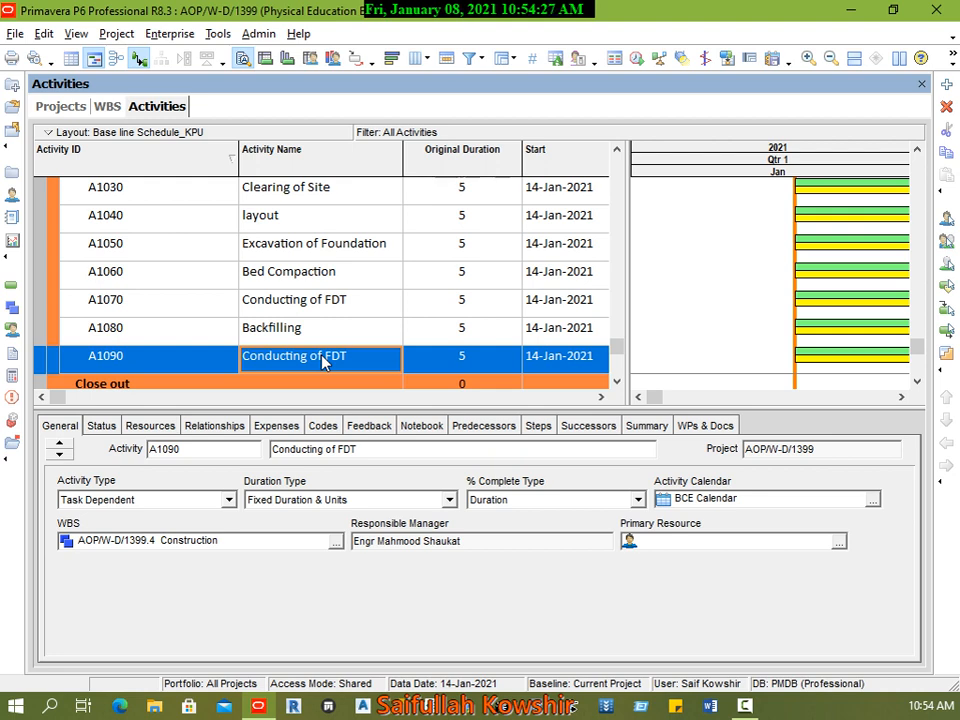
Step: Add an activity named laying of Gravel below the second Conducting of FDT activity
left_click(171, 366)
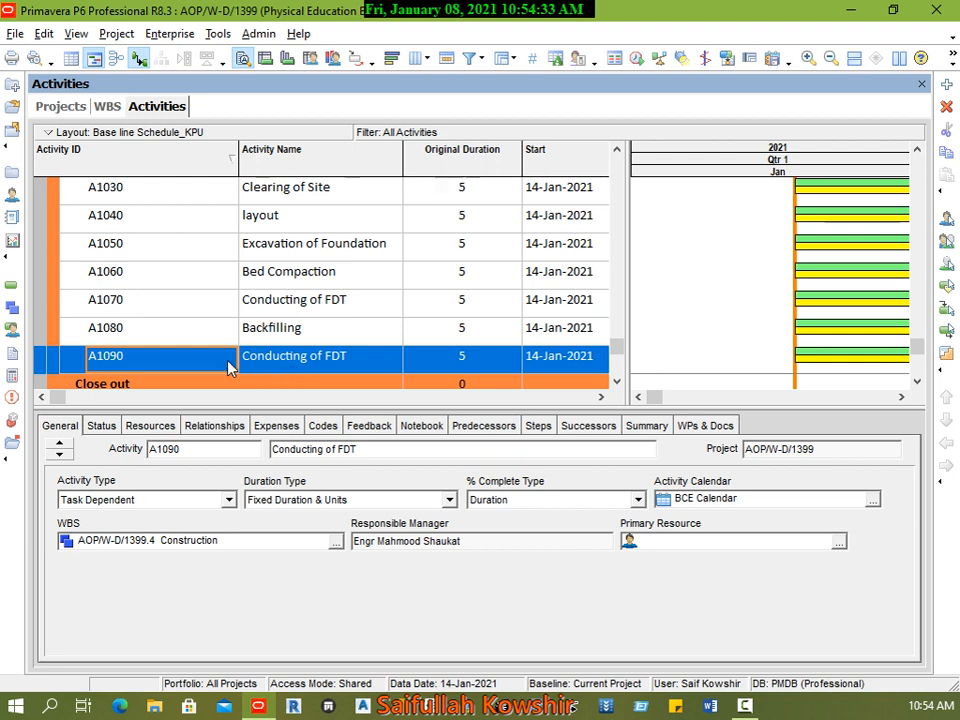
right_click(229, 364)
left_click(286, 367)
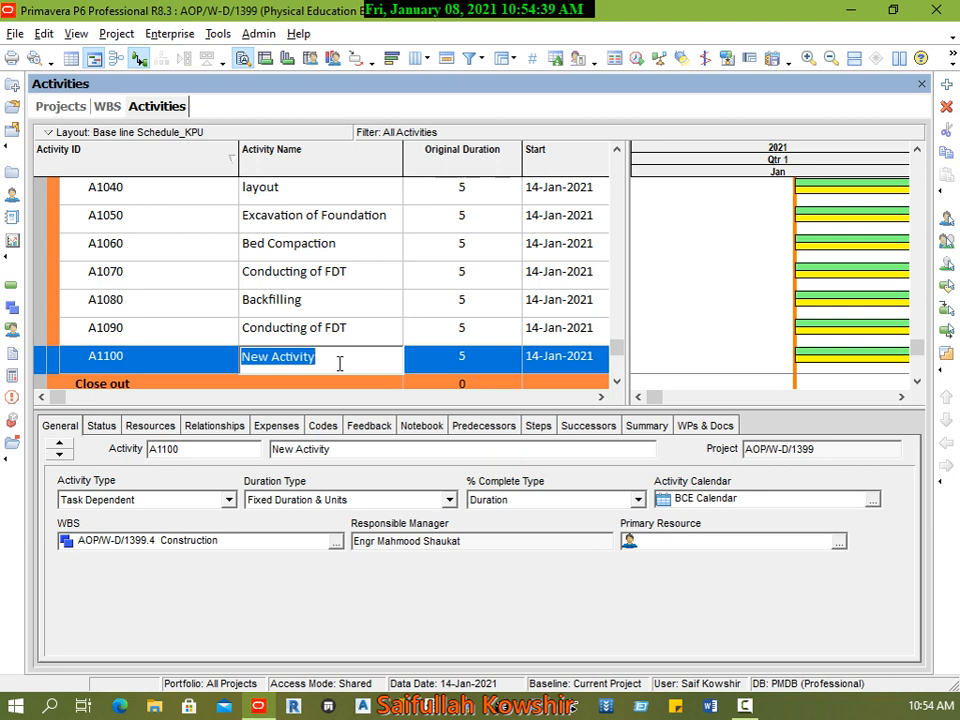
type("laying ")
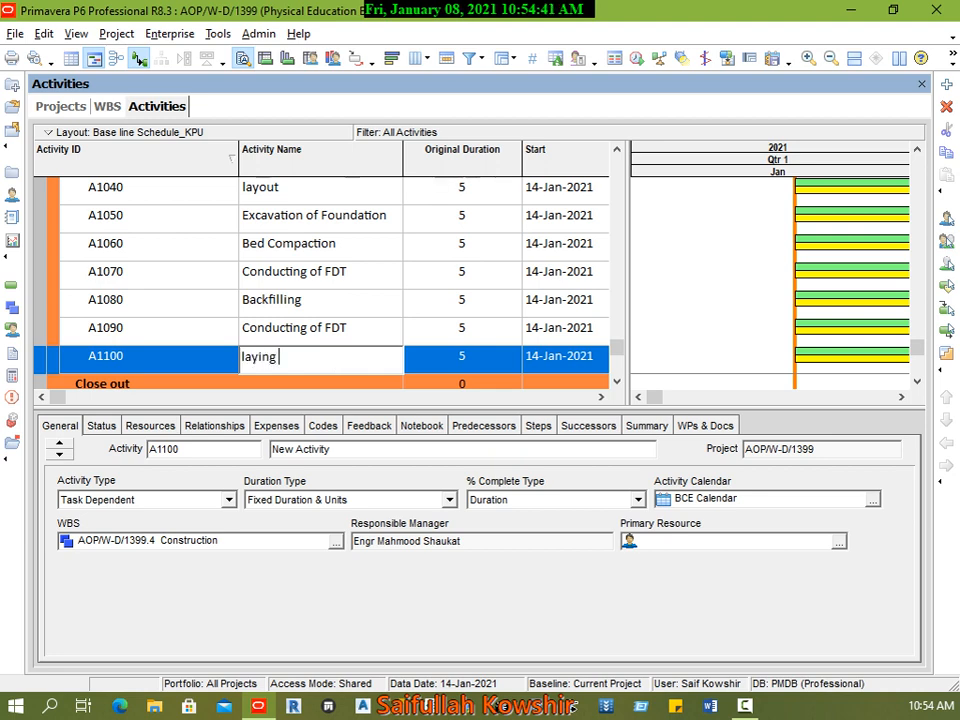
type("of Gravel")
Step: Add an activity named laying of PCC below laying of Gravel in the Construction WBS
right_click(201, 366)
left_click(246, 368)
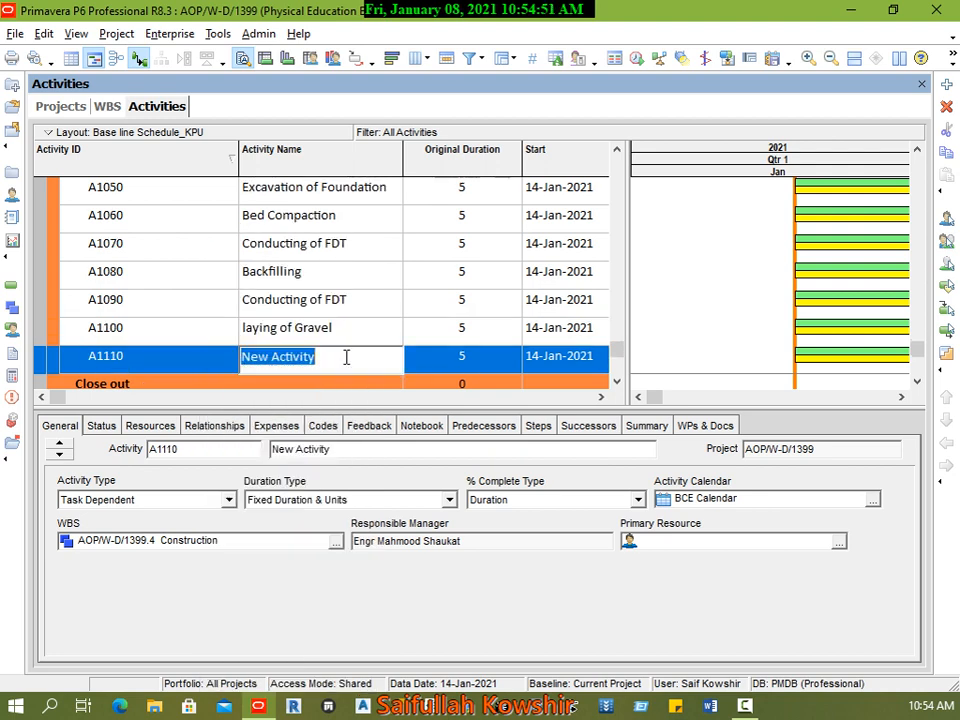
type("Rebar")
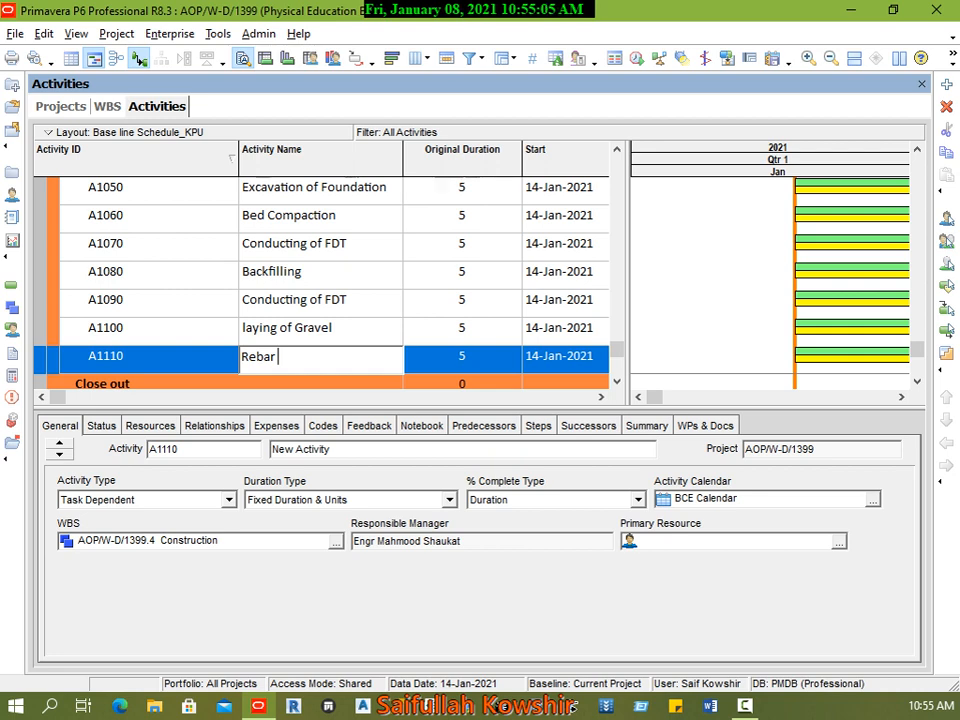
type("f")
key("BackSpace")
key("BackSpace")
key("BackSpace")
key("BackSpace")
key("BackSpace")
key("BackSpace")
key("BackSpace")
type("layi")
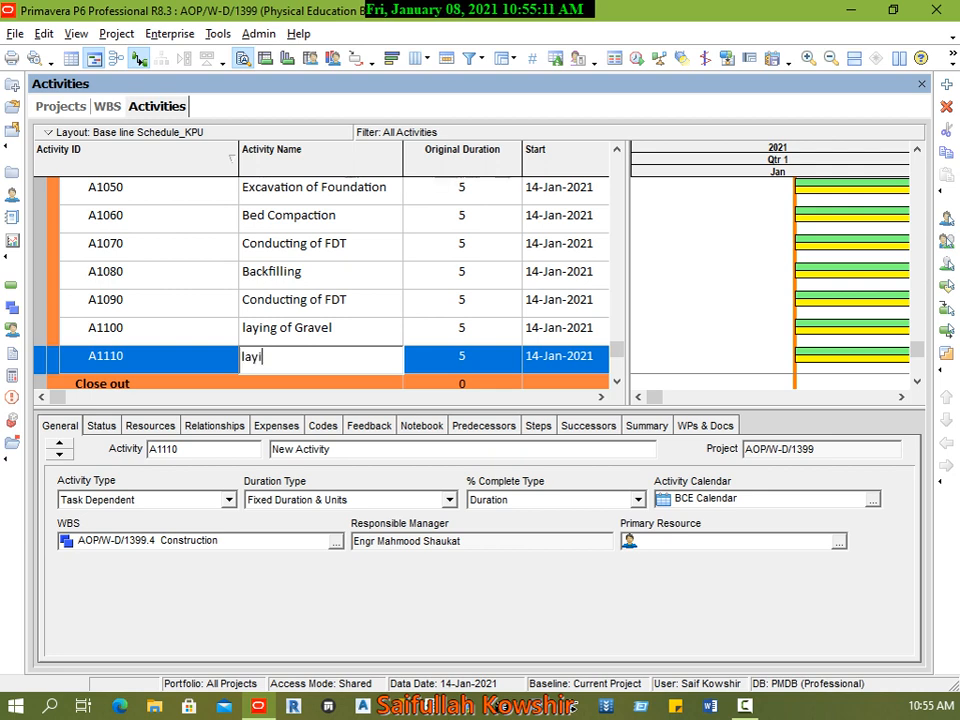
type("ng of PCC")
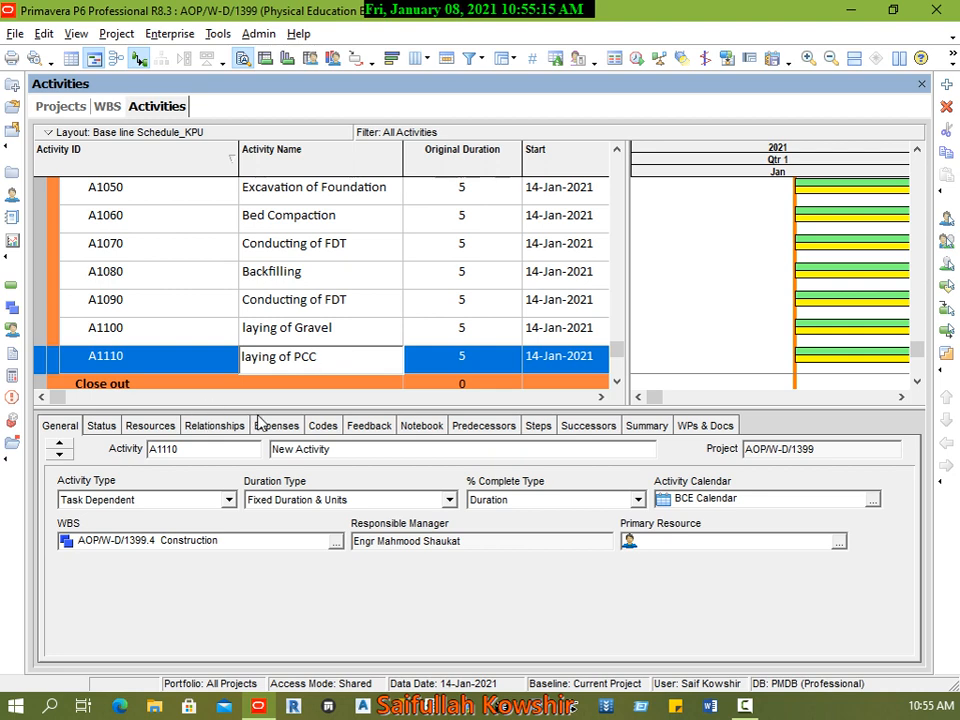
left_click(180, 358)
Step: Add an activity named Rebar Fixing of Foundation below laying of PCC in the Construction WBS
right_click(189, 366)
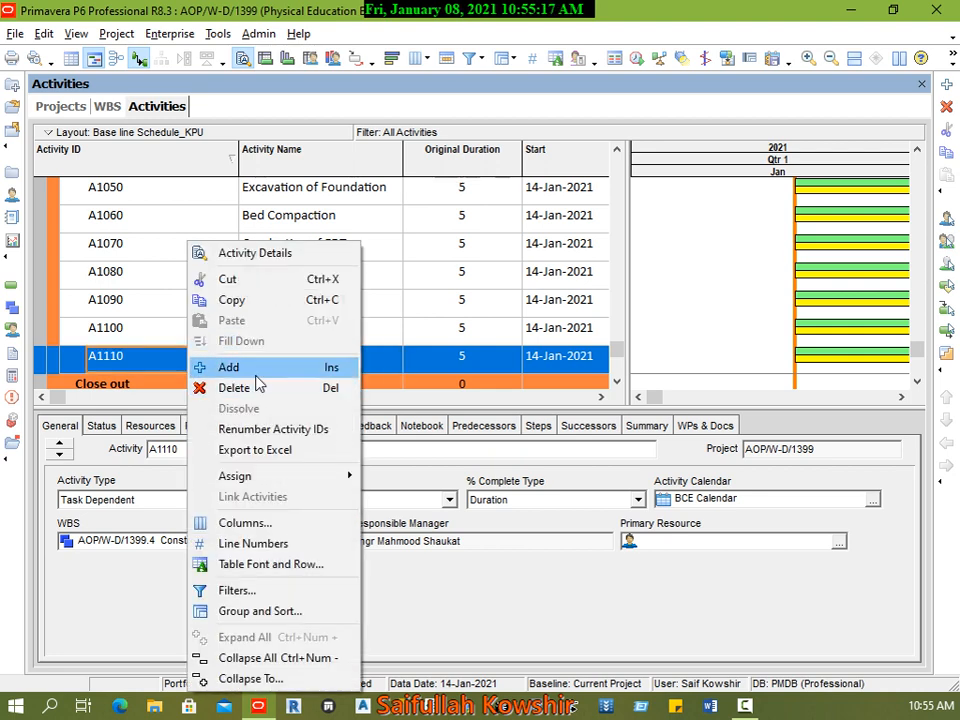
left_click(250, 368)
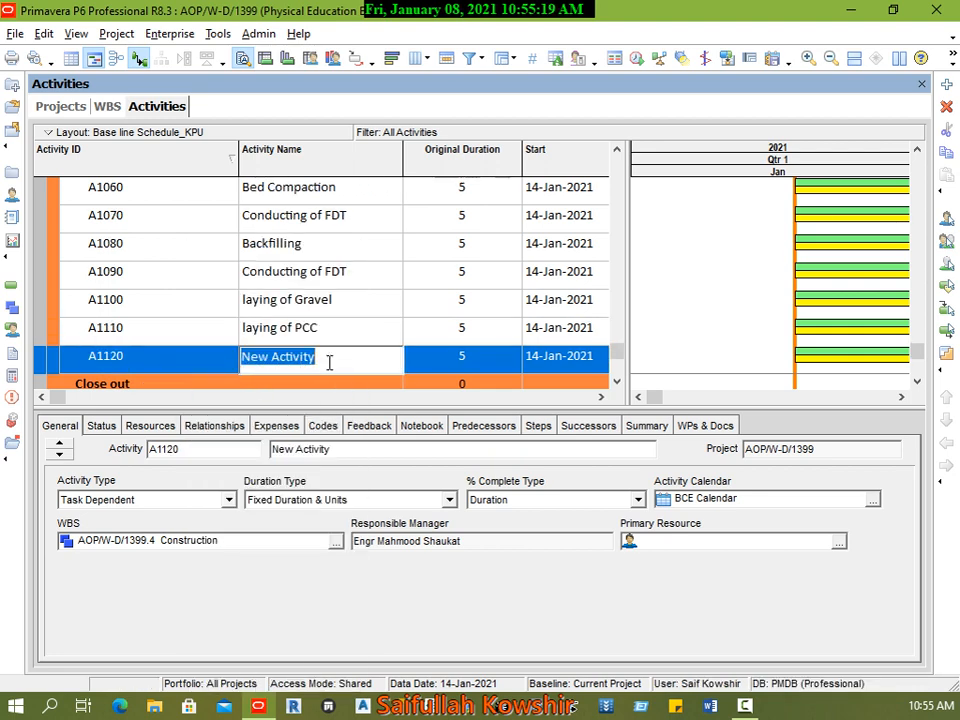
type("Rebar")
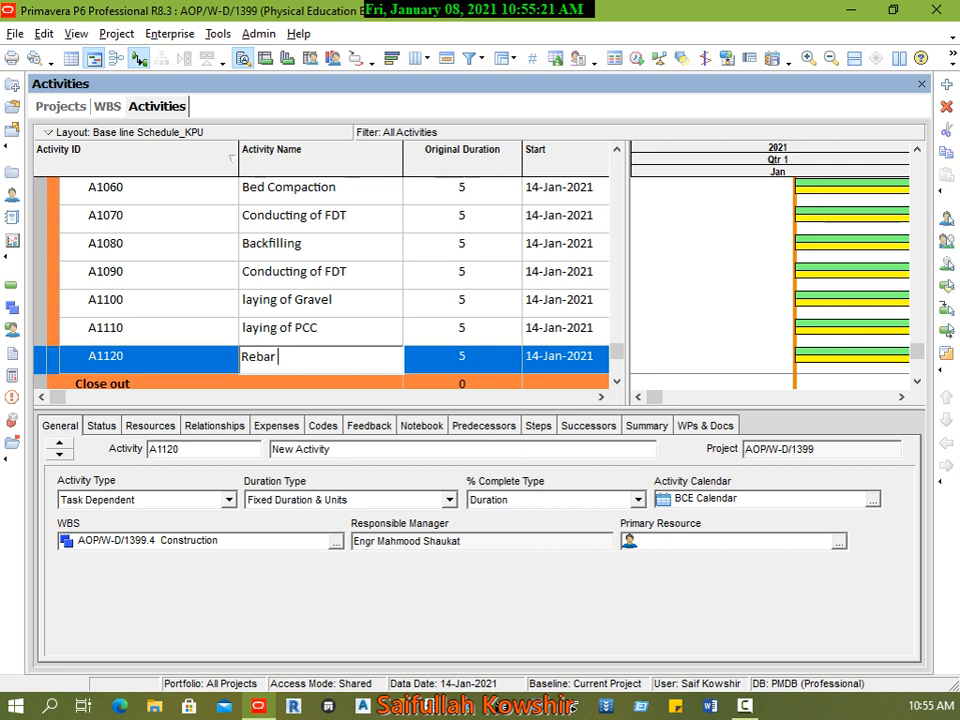
type(" Fixing of F")
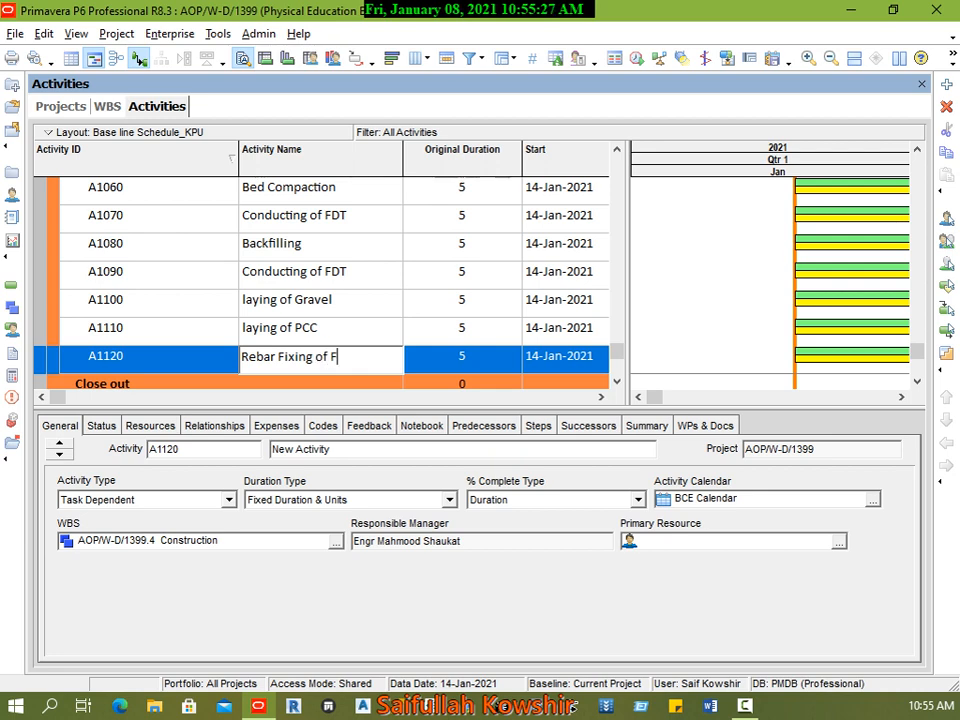
type("oundation")
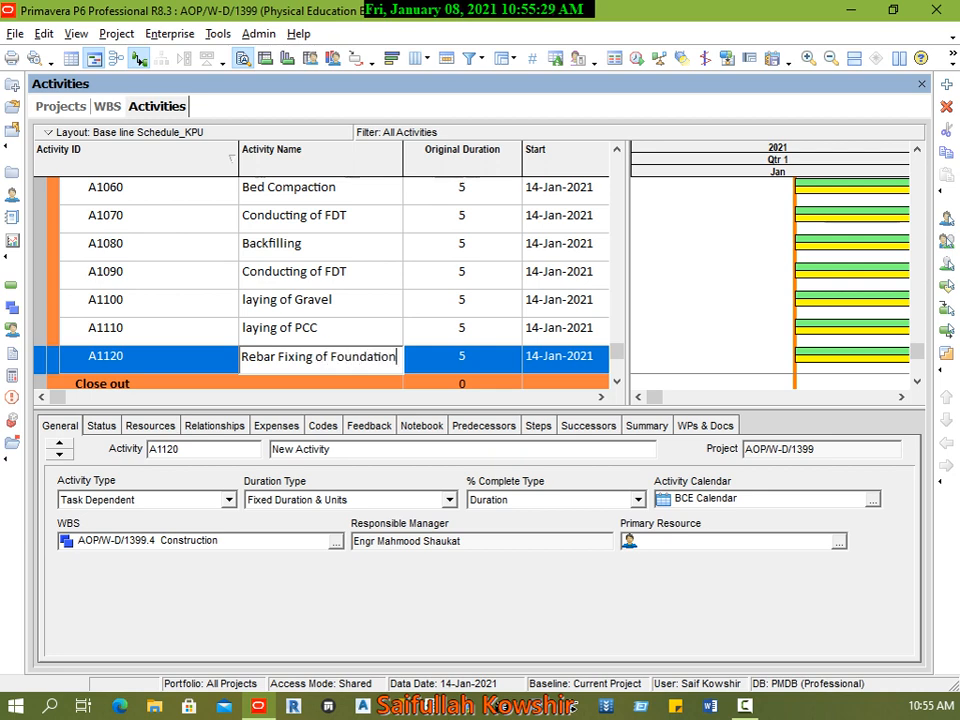
left_click(212, 364)
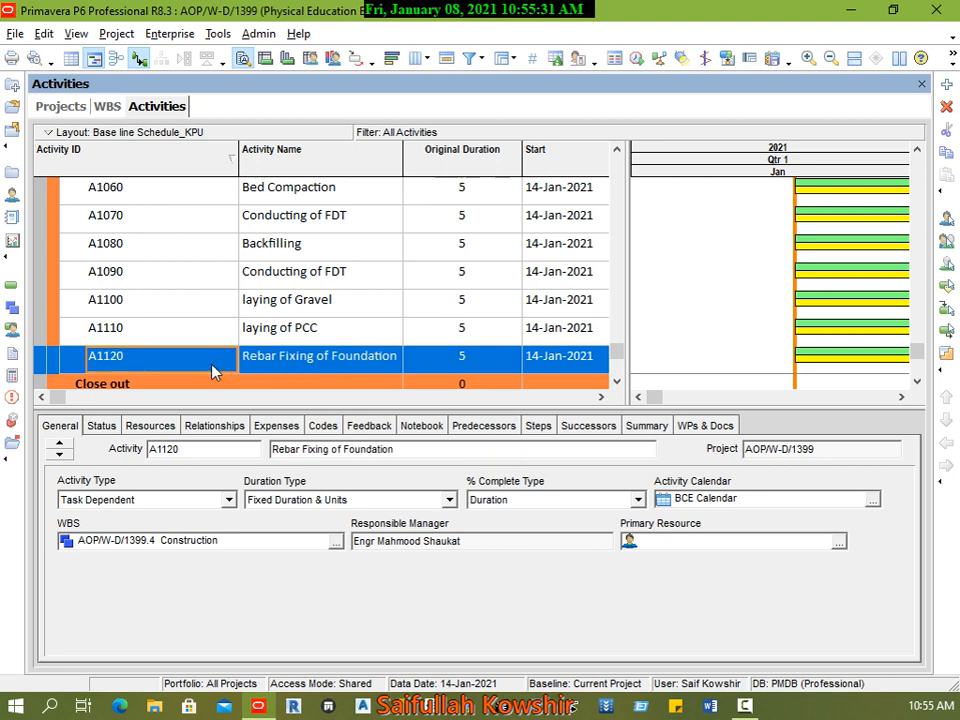
Step: Add an activity named Form Work of FDN below Rebar Fixing of Foundation in the Construction WBS
right_click(212, 364)
left_click(221, 368)
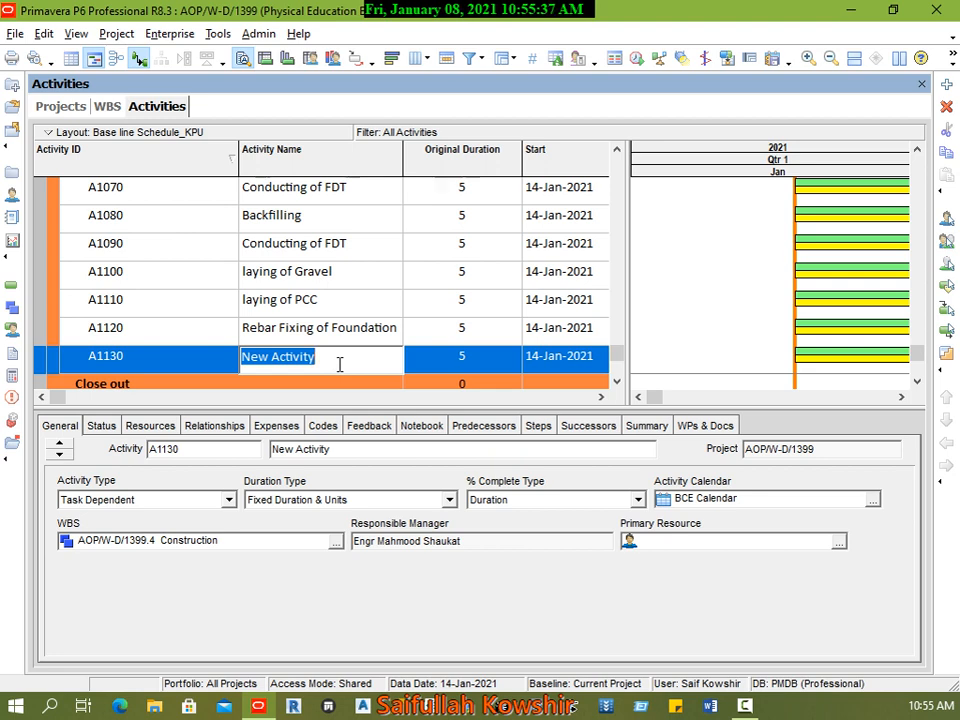
type("F")
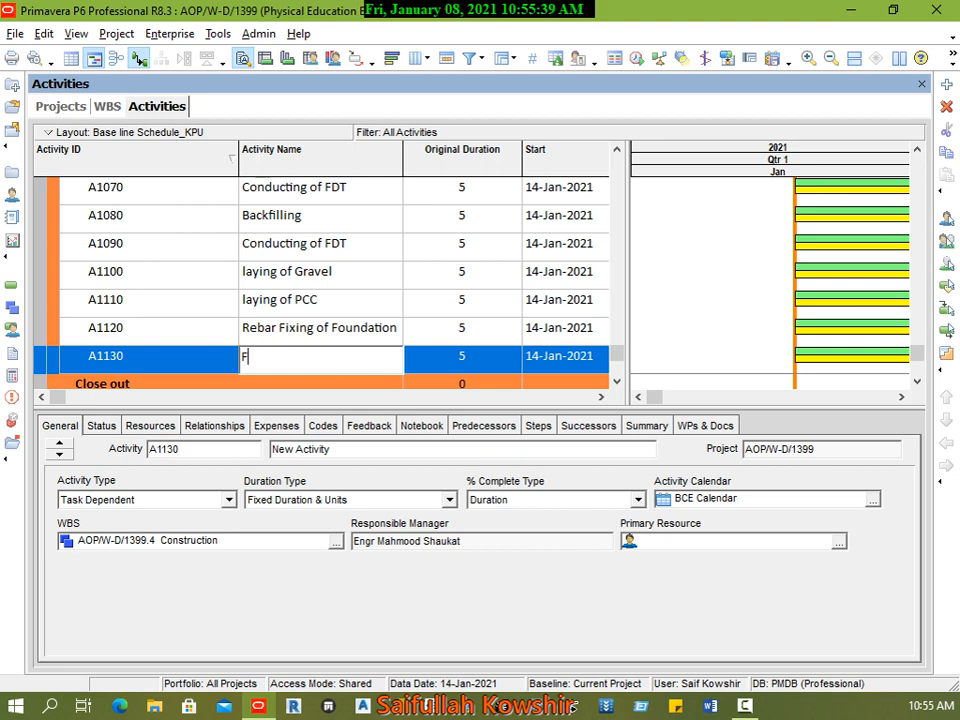
type("orm Work of")
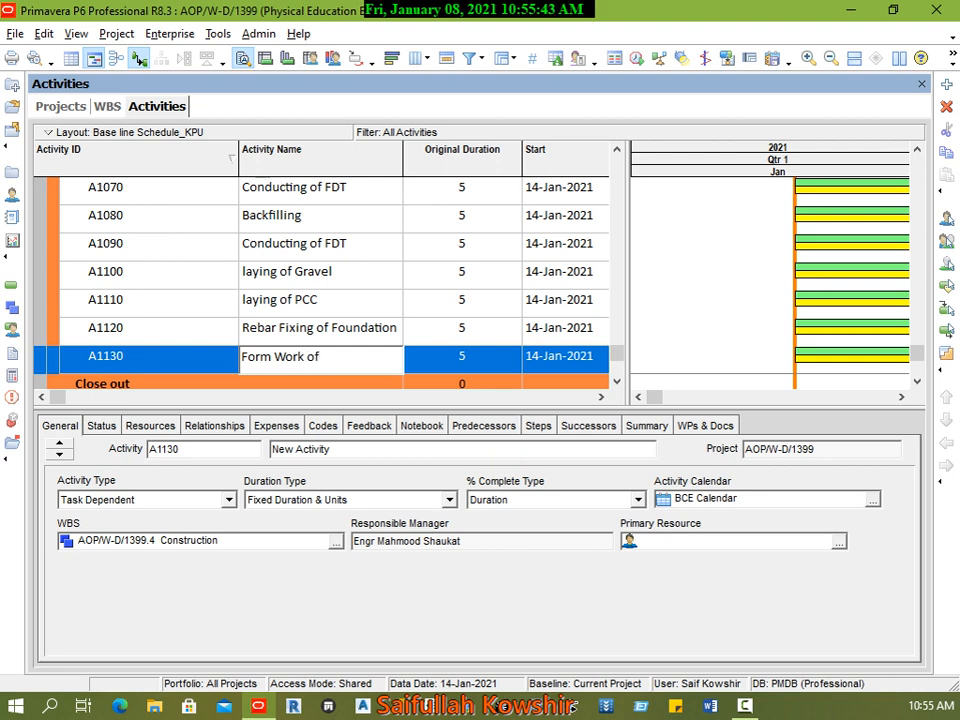
type(" FDN")
left_click(195, 360)
Step: Add an activity named Concrete Pre-Pour Inspection below Form Work of FDN in the Construction WBS
right_click(206, 364)
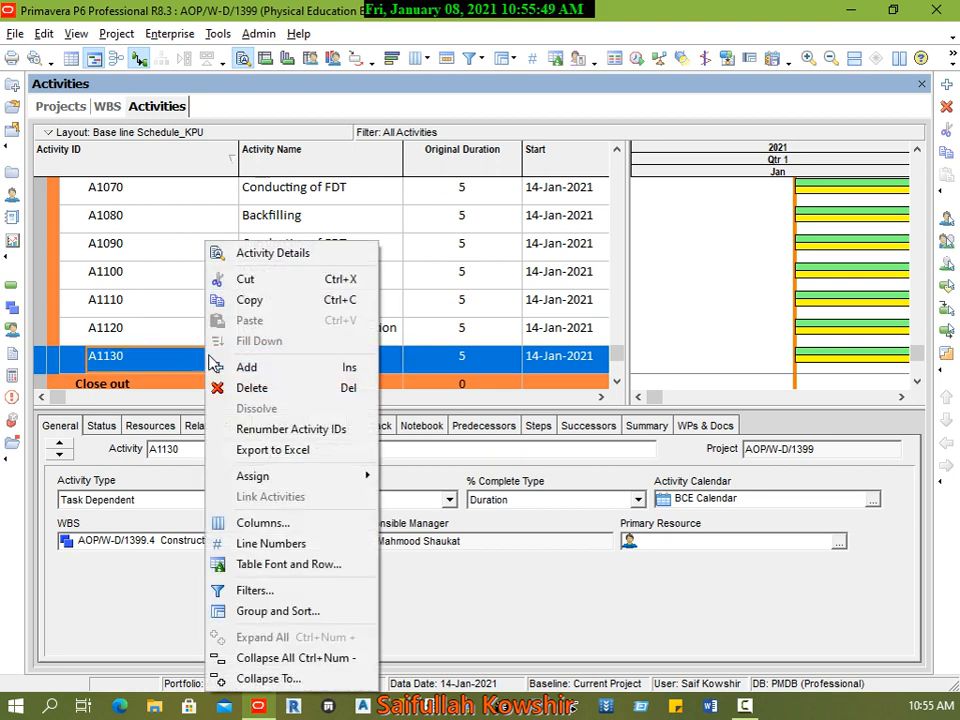
left_click(216, 366)
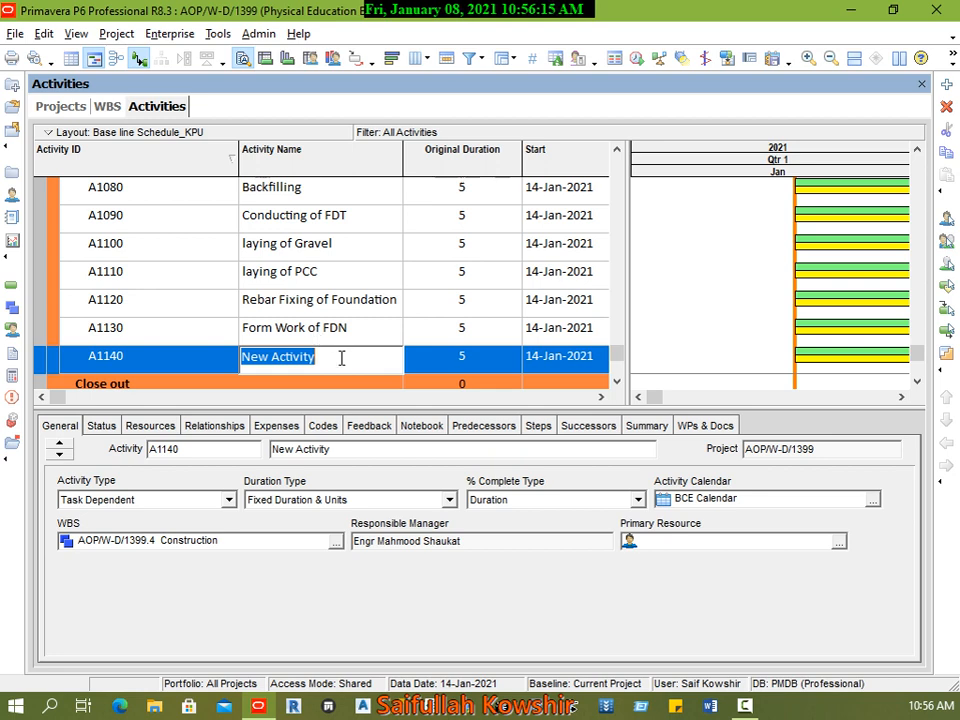
type("Pre")
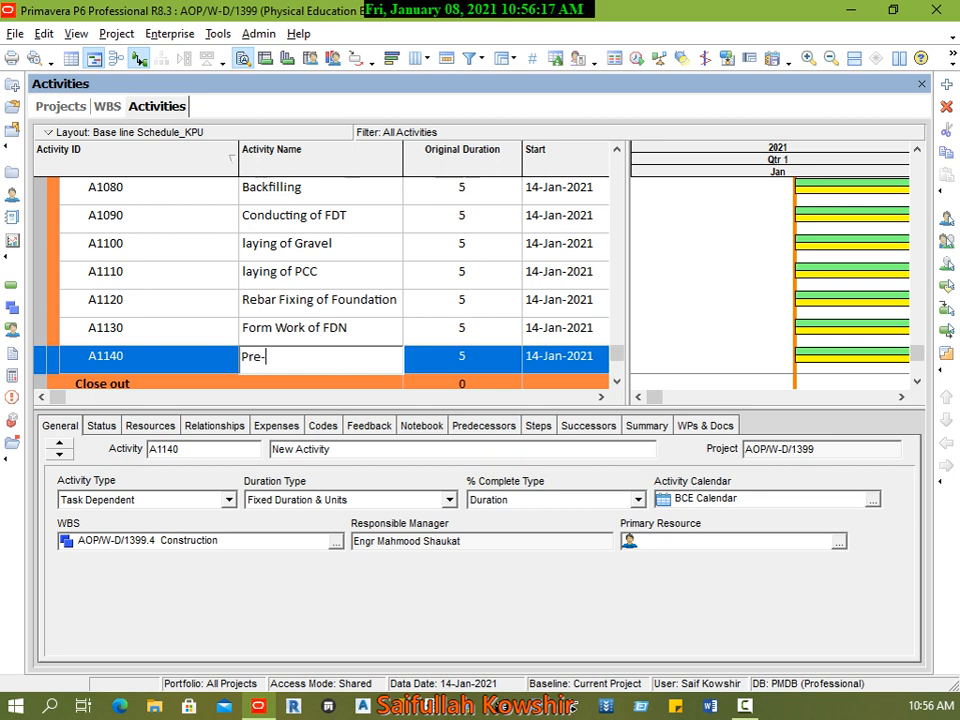
type("-")
key("BackSpace")
key("BackSpace")
key("BackSpace")
key("BackSpace")
type("Concrete Pre-Pour ")
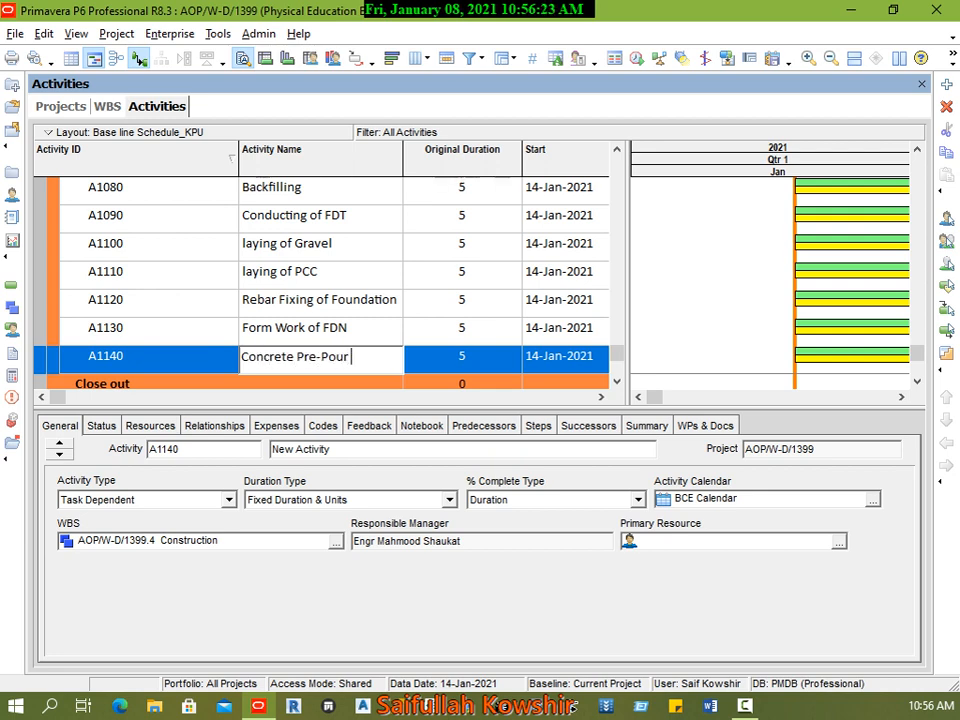
type("Inspection")
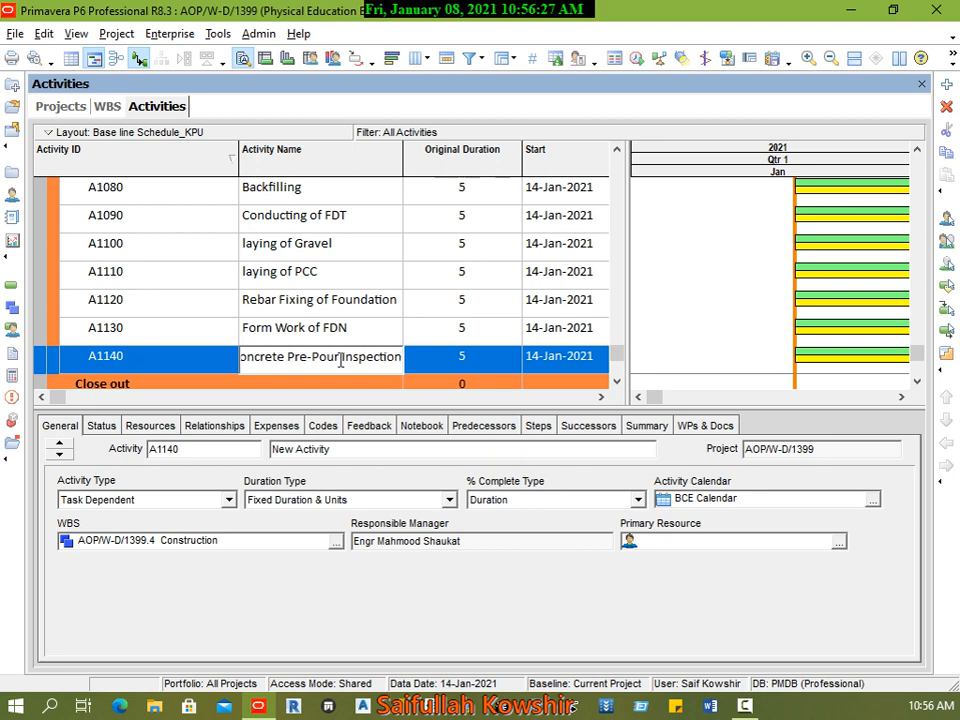
left_click(200, 358)
Step: Add an activity named Concrete pouring below Concrete Pre-Pour Inspection in the Construction WBS
right_click(200, 360)
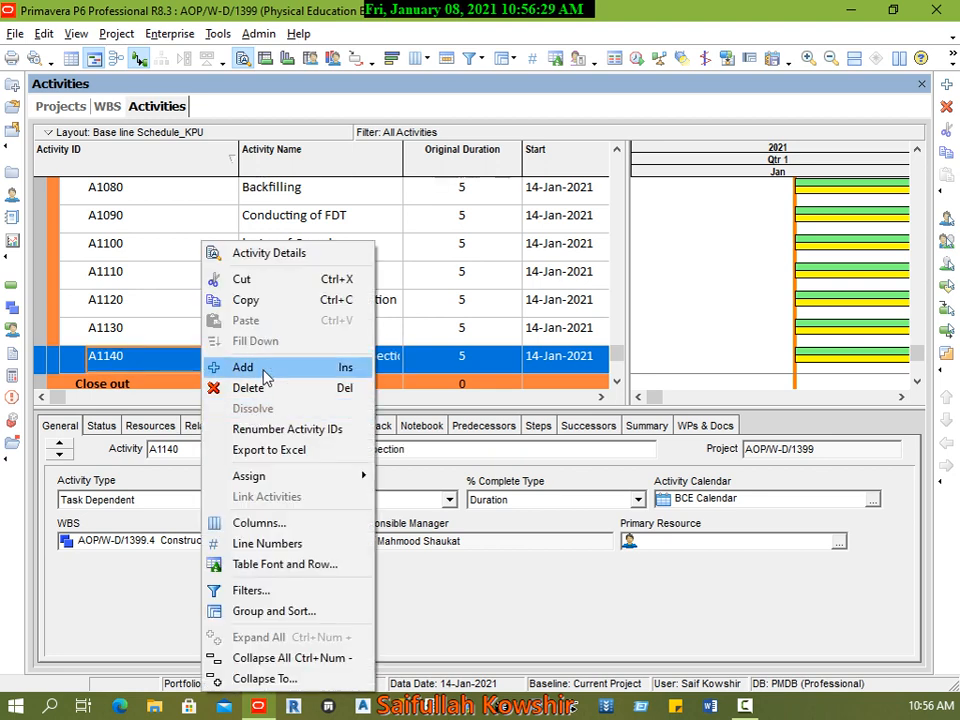
left_click(243, 372)
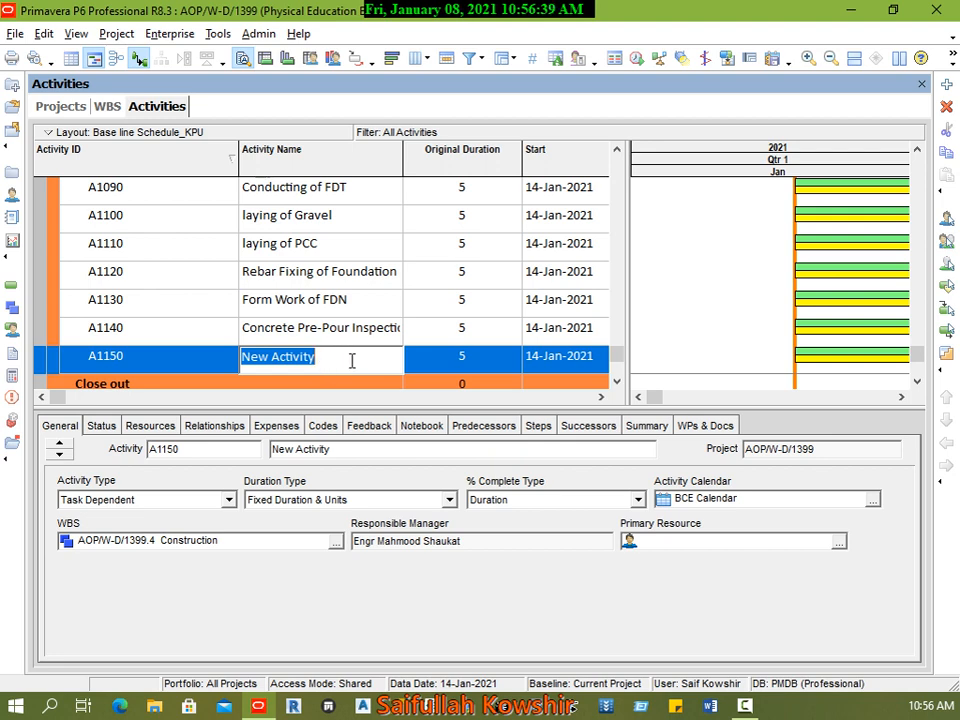
type("Concre")
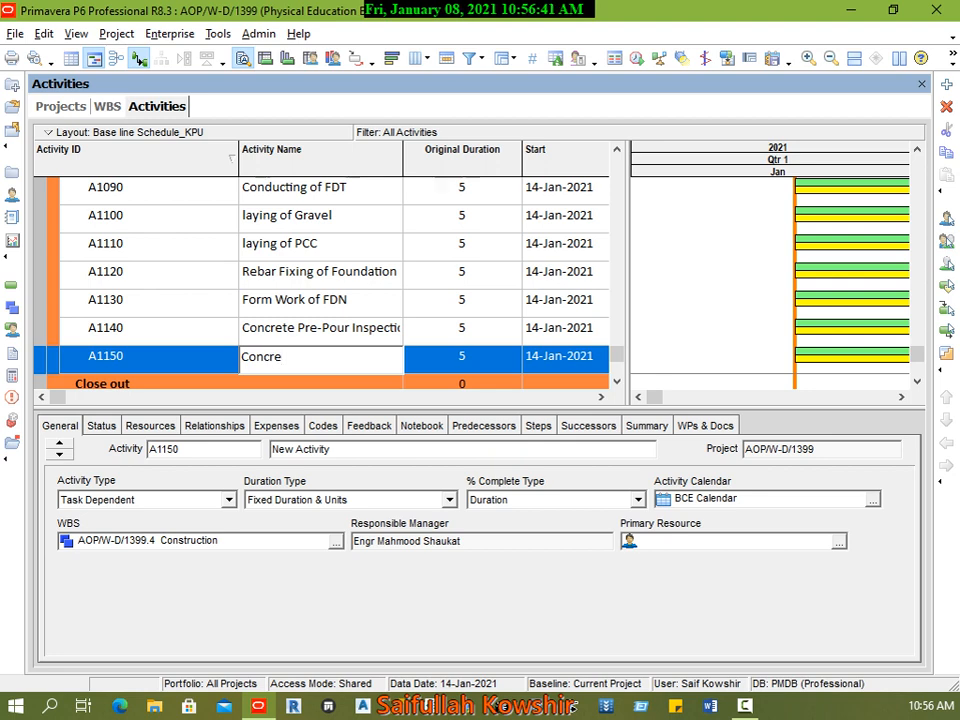
type("te pouring")
left_click(229, 365)
Step: Add an activity named Concrete Curing below Concrete pouring in the Construction WBS
right_click(229, 370)
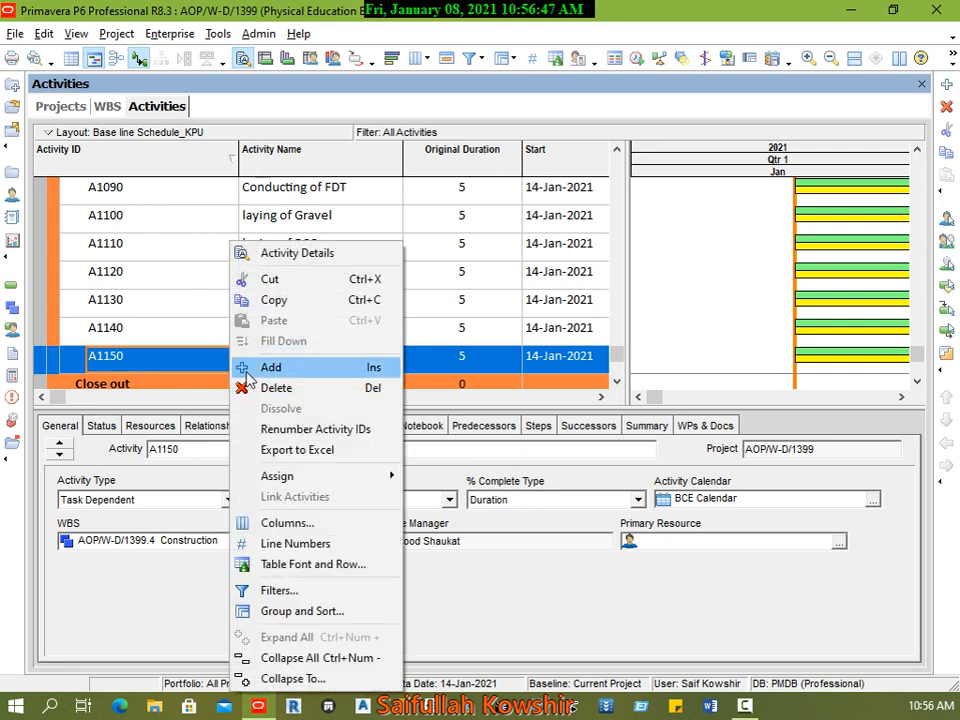
left_click(306, 369)
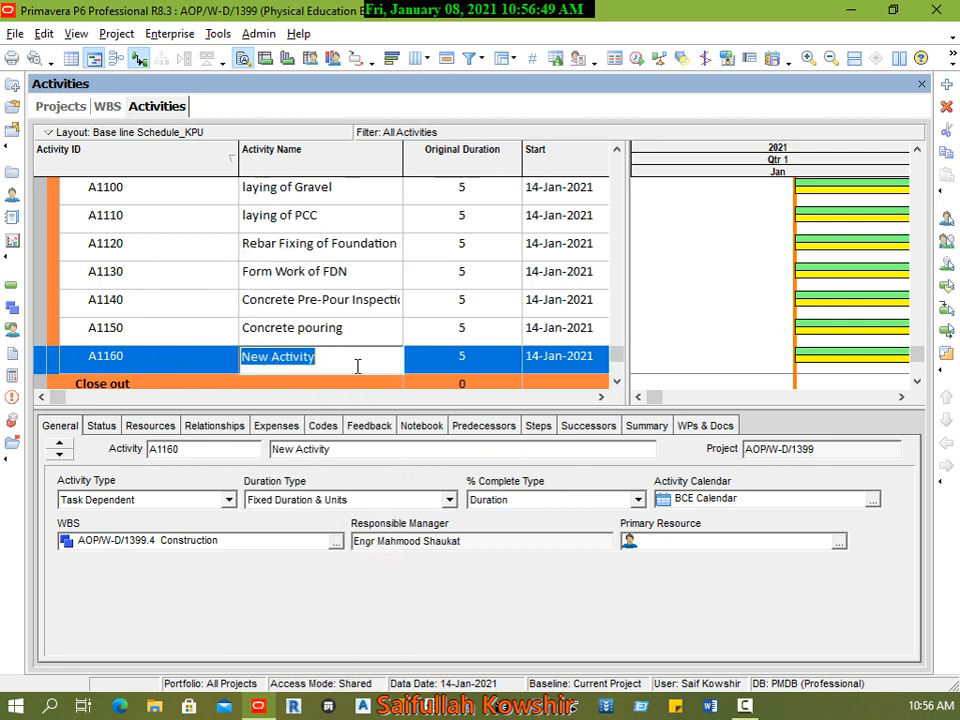
type("Concrete Curing")
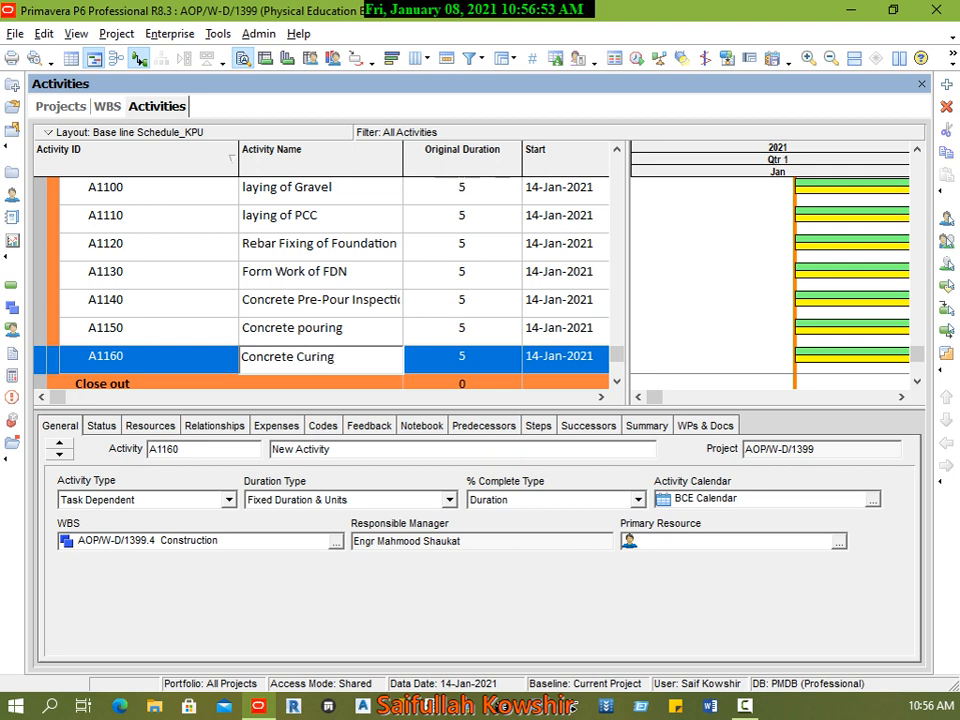
left_click(216, 364)
Step: Add an activity named Form Striping below Concrete Curing in the Construction WBS
right_click(216, 364)
left_click(258, 368)
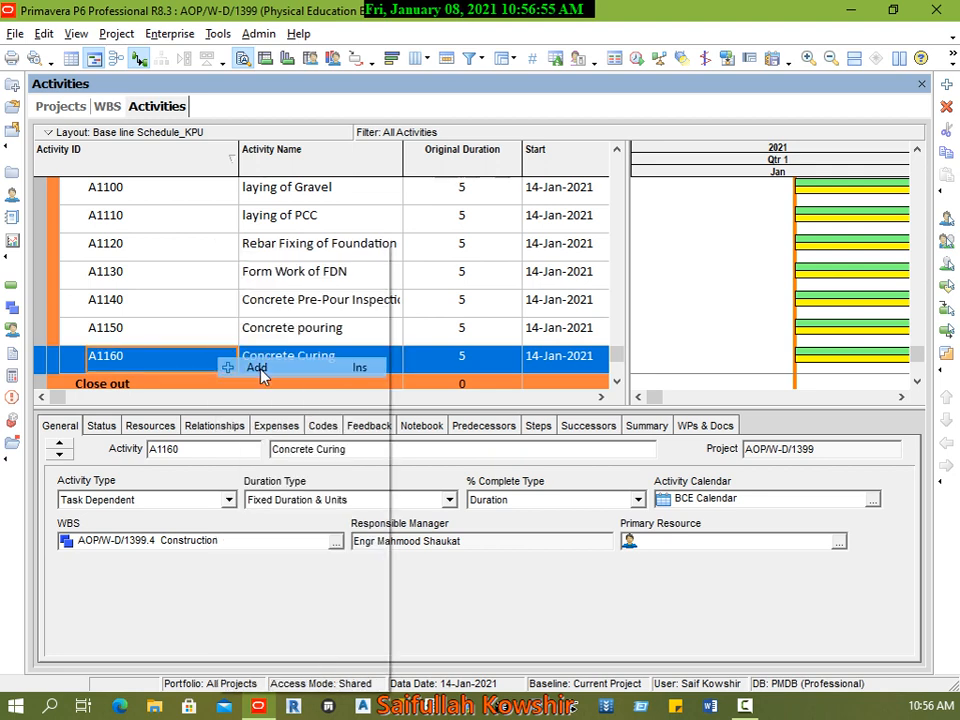
type("Fo")
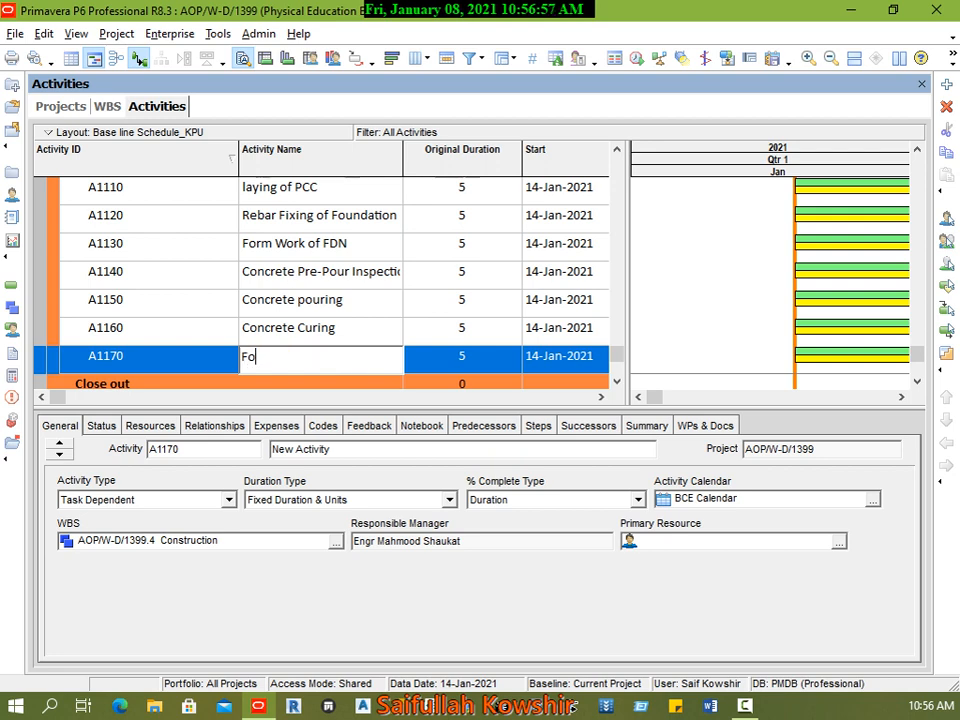
type("rm Striping")
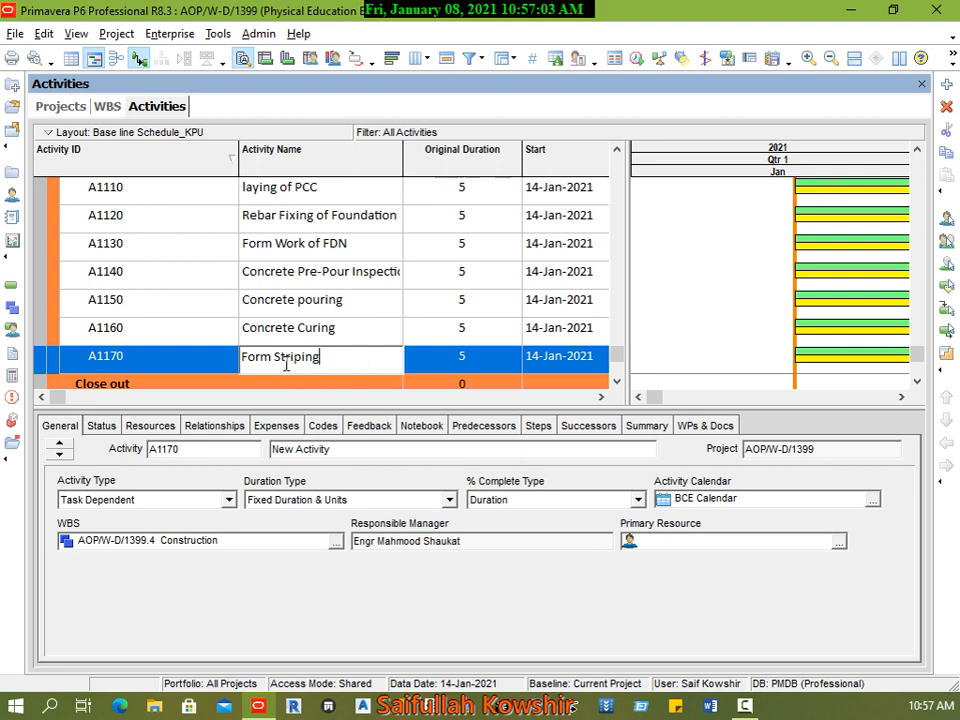
key("Left")
key("Left")
key("Left")
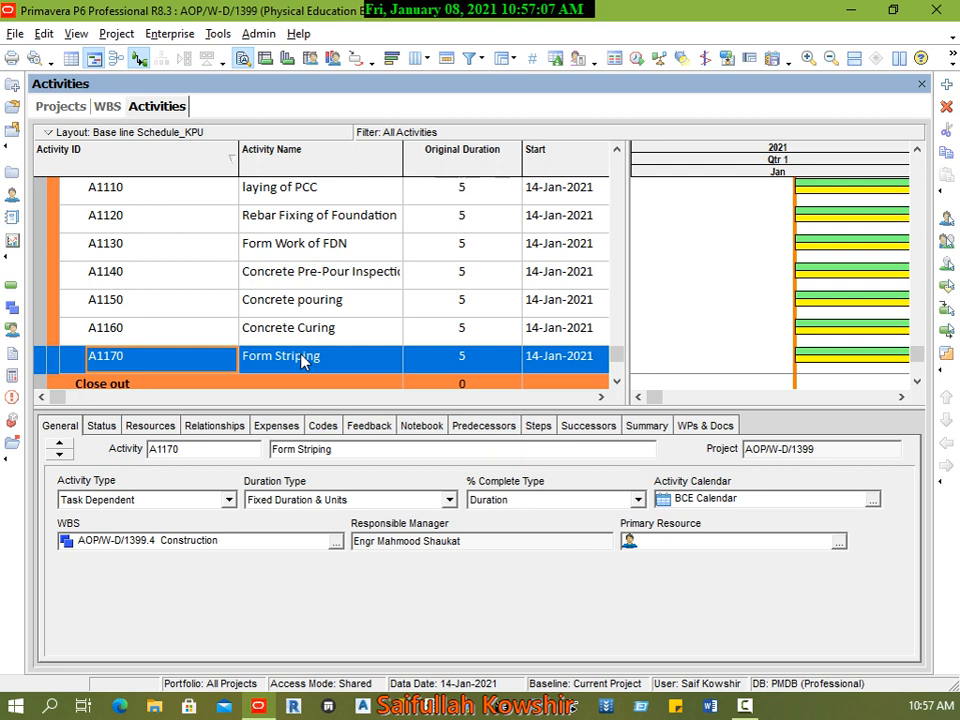
Step: Review the activity list from the Start of Project(NTP) milestone through the Construction activities, including Clearing of Site
scroll(343, 360, "up", 4)
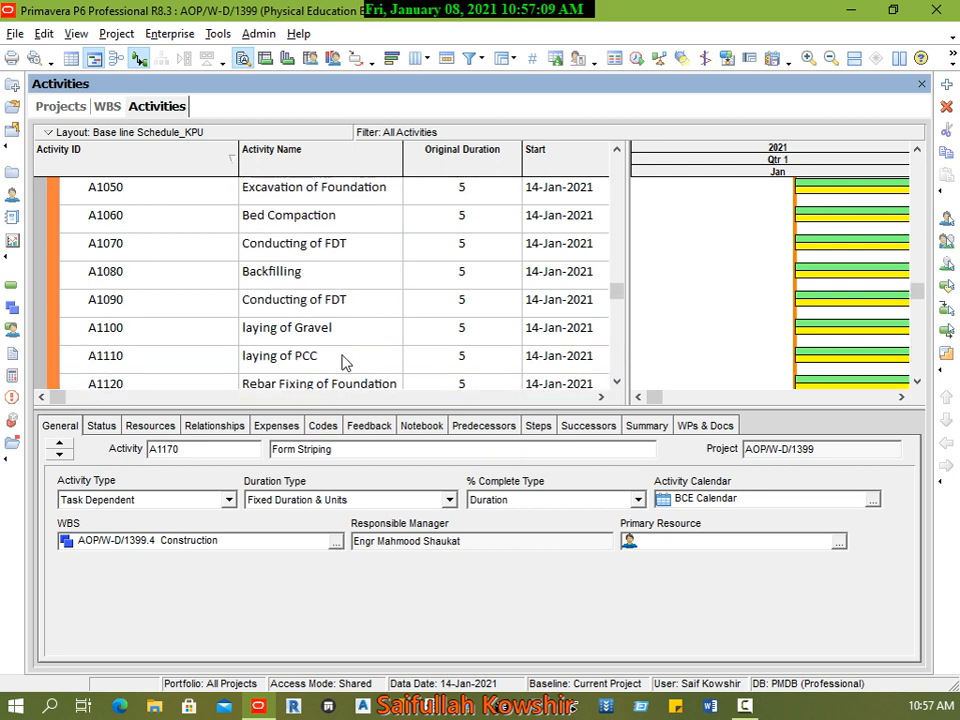
left_click(330, 272)
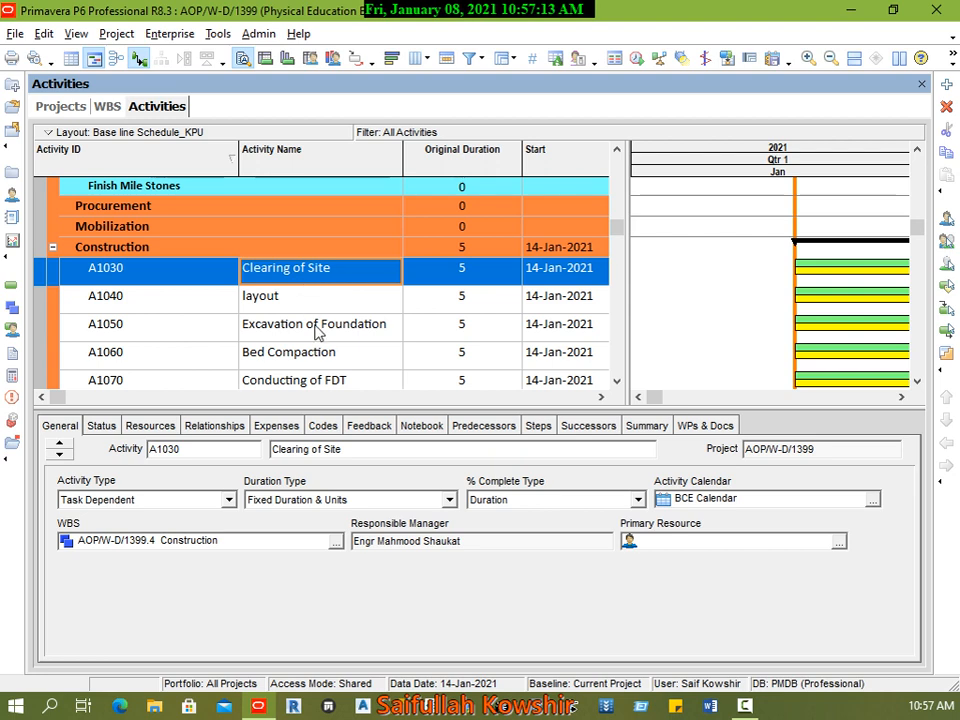
scroll(317, 338, "down", 1)
scroll(317, 340, "down", 1)
scroll(317, 340, "up", 2)
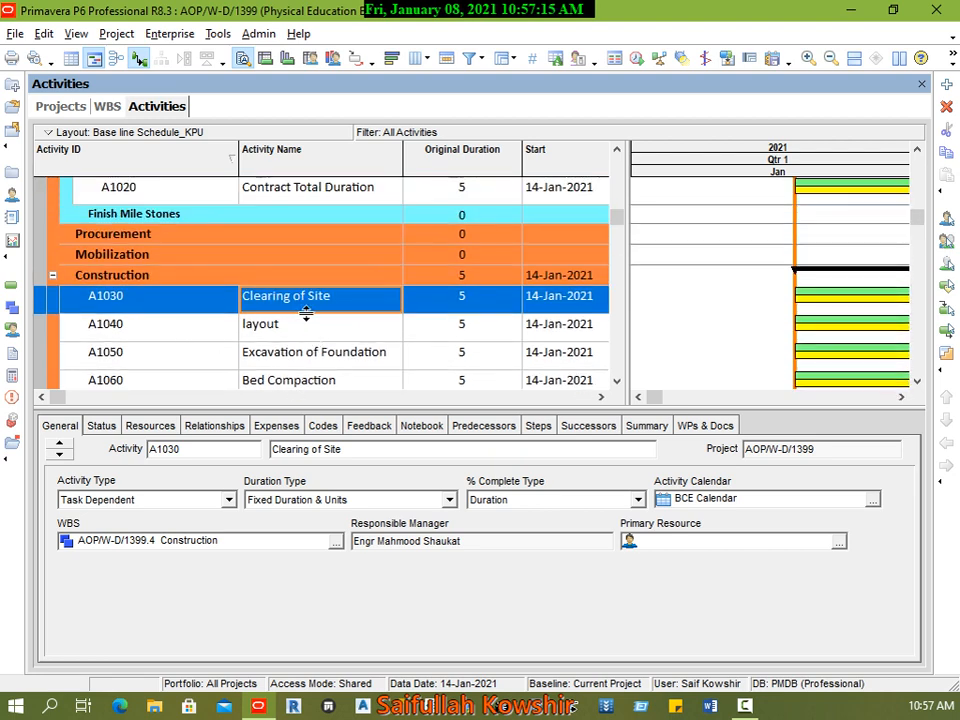
scroll(296, 343, "down", 3)
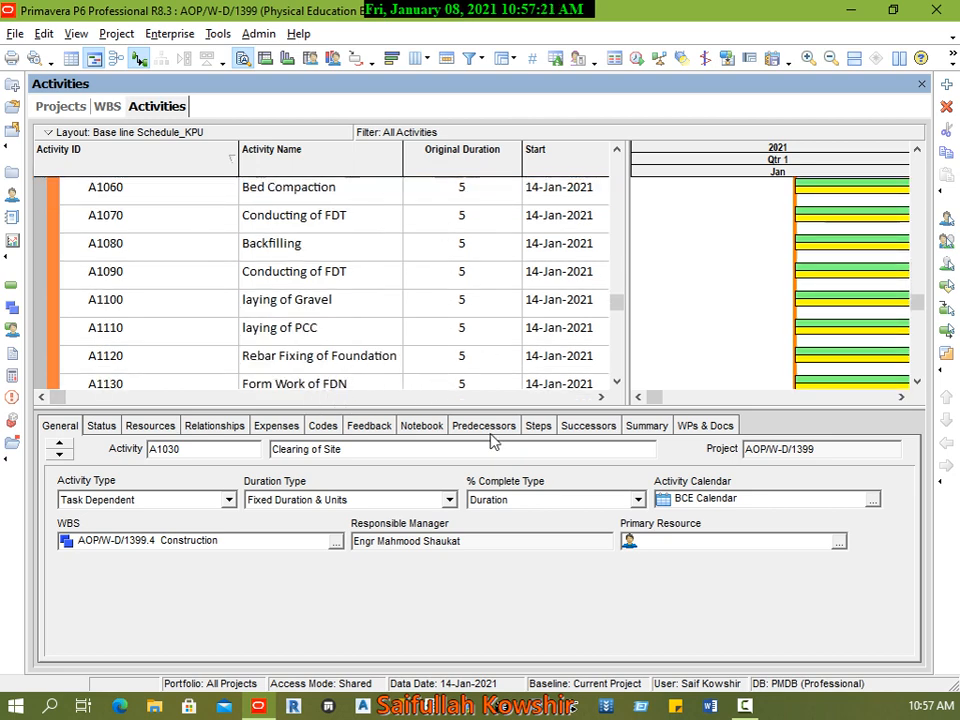
scroll(439, 334, "up", 5)
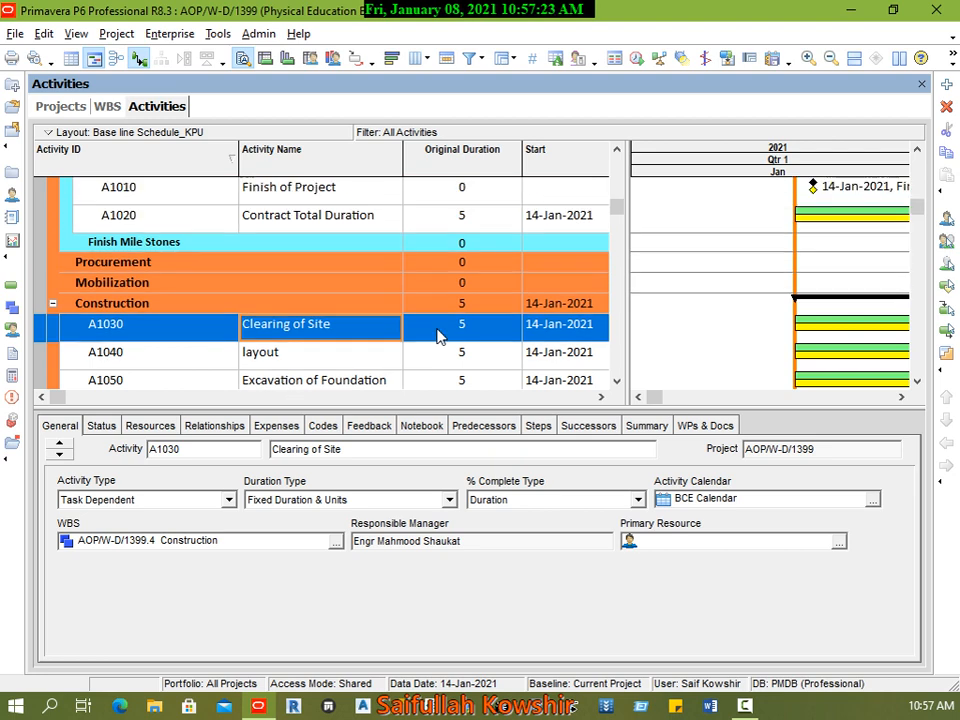
scroll(439, 334, "down", 1)
scroll(439, 334, "up", 1)
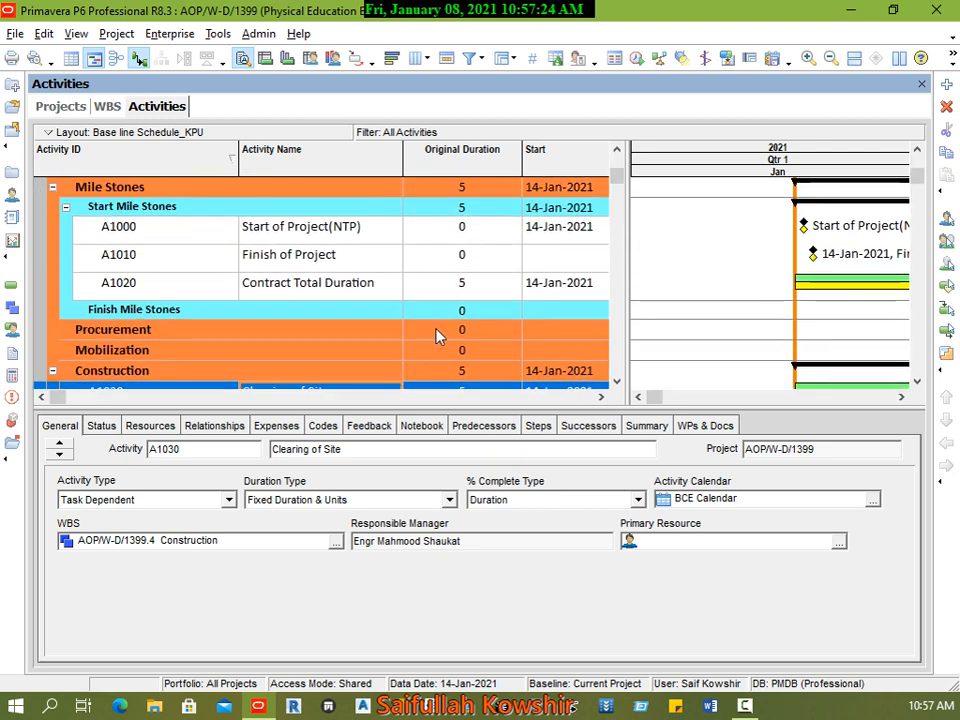
left_click(200, 236)
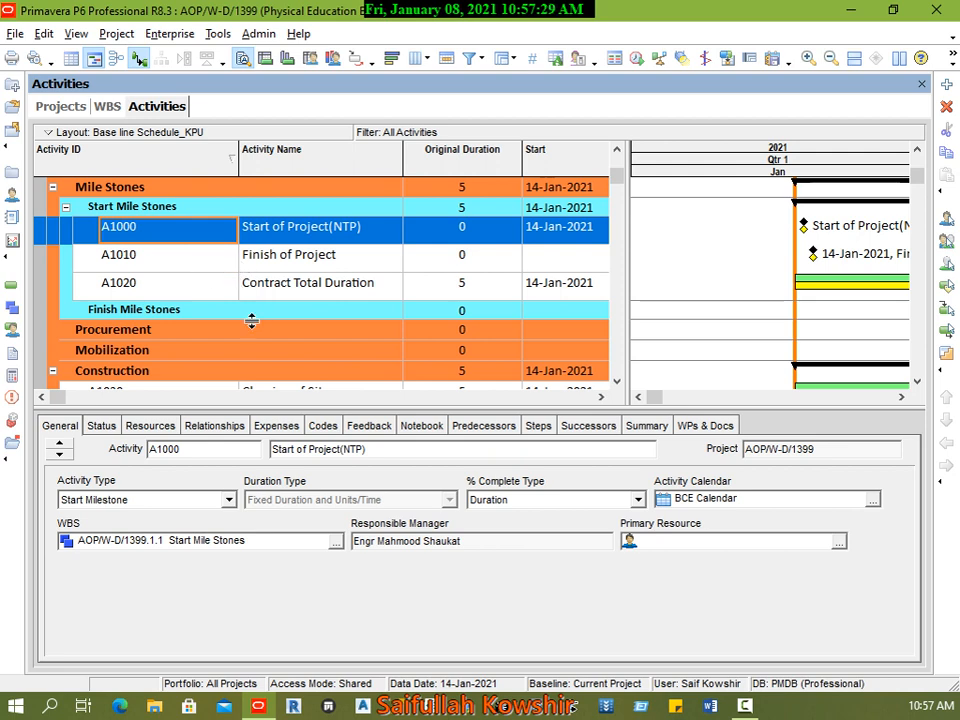
scroll(259, 338, "down", 1)
scroll(272, 338, "down", 2)
scroll(285, 339, "up", 1)
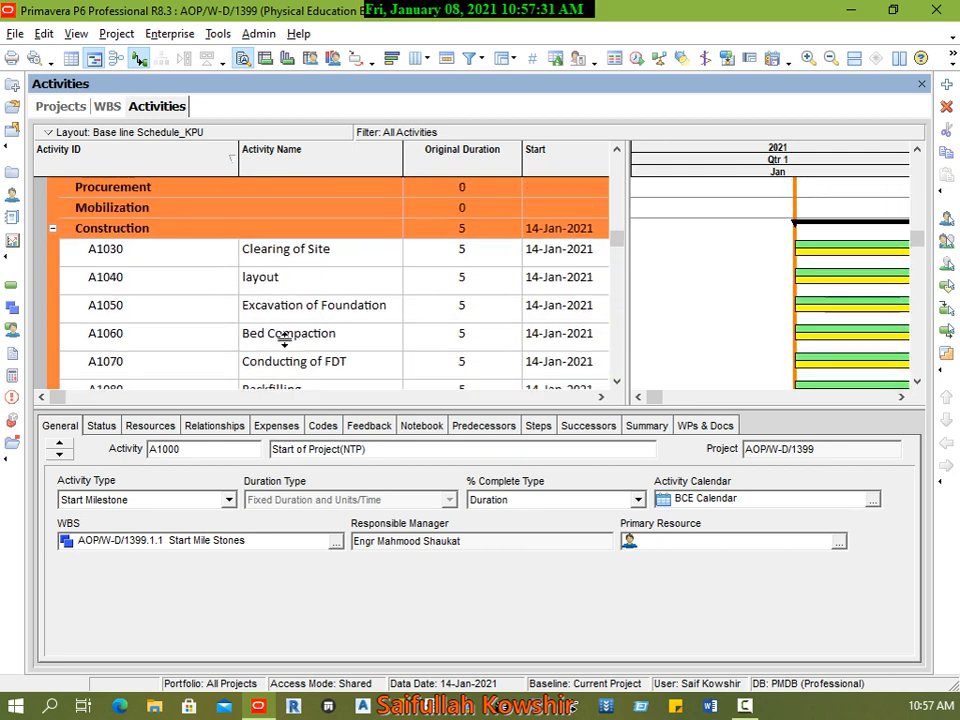
scroll(285, 340, "down", 1)
scroll(285, 340, "down", 3)
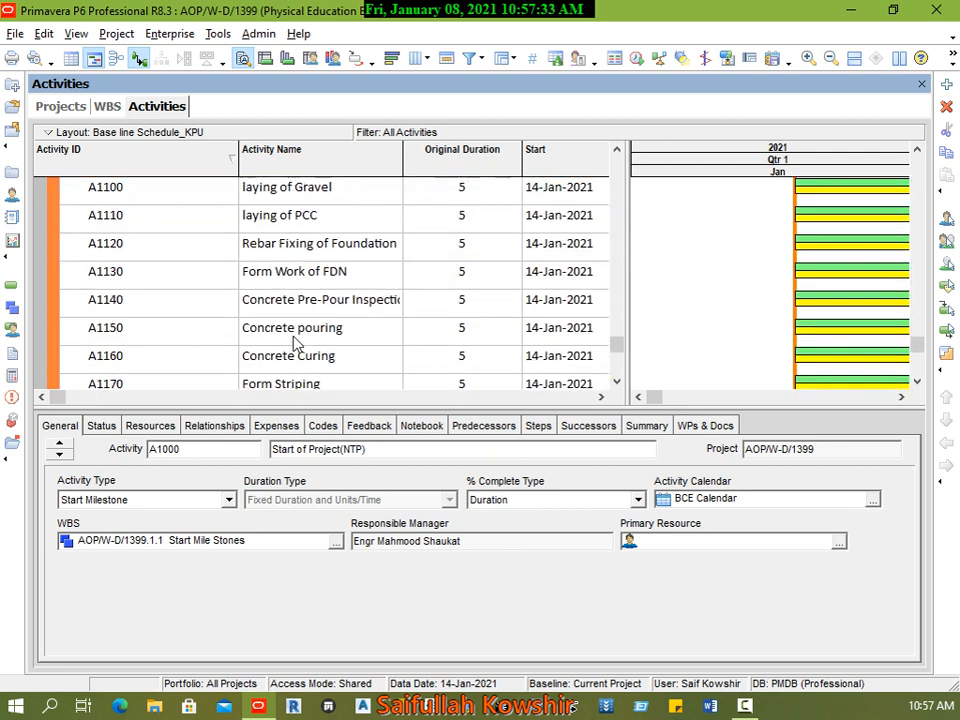
scroll(296, 343, "up", 1)
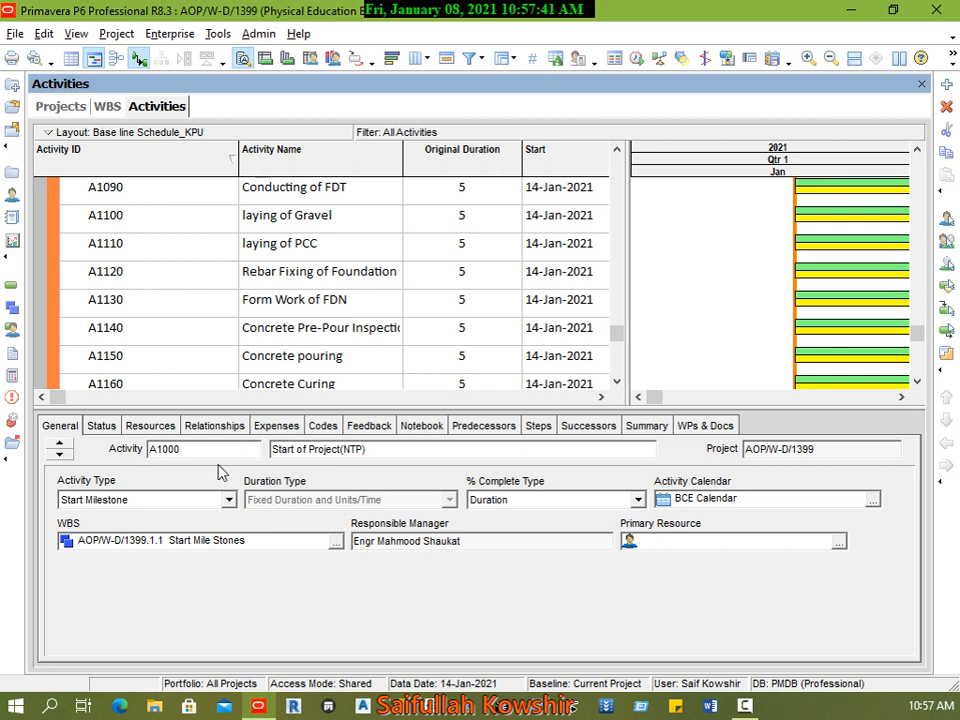
Step: Examine the activity type options for the Start of Project(NTP) milestone and the Concrete Curing activity, leaving both types as they are
left_click(148, 501)
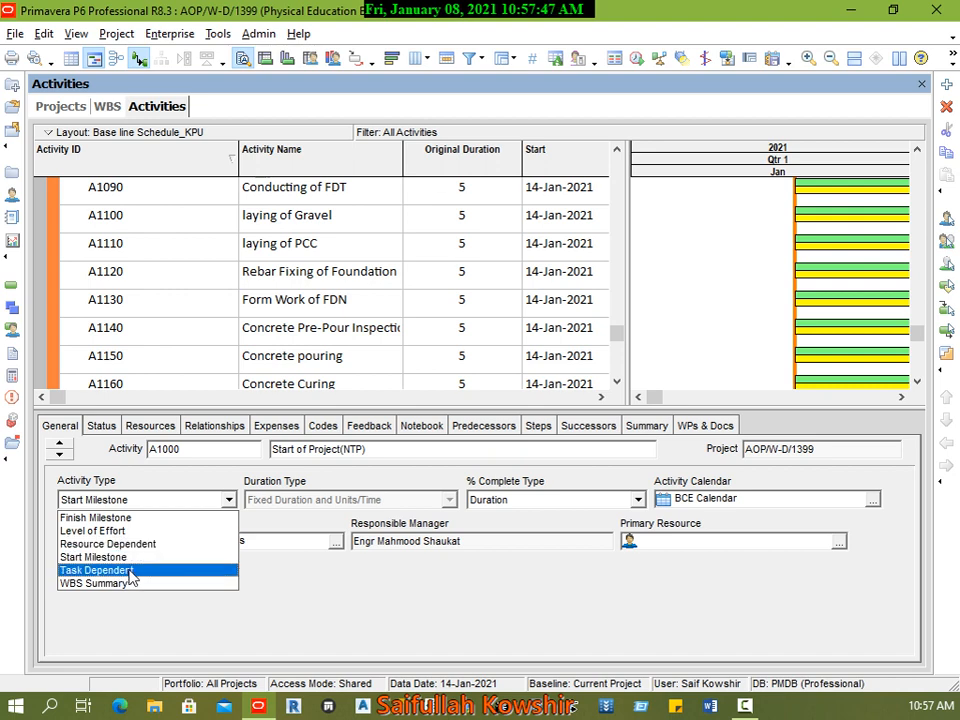
left_click(201, 360)
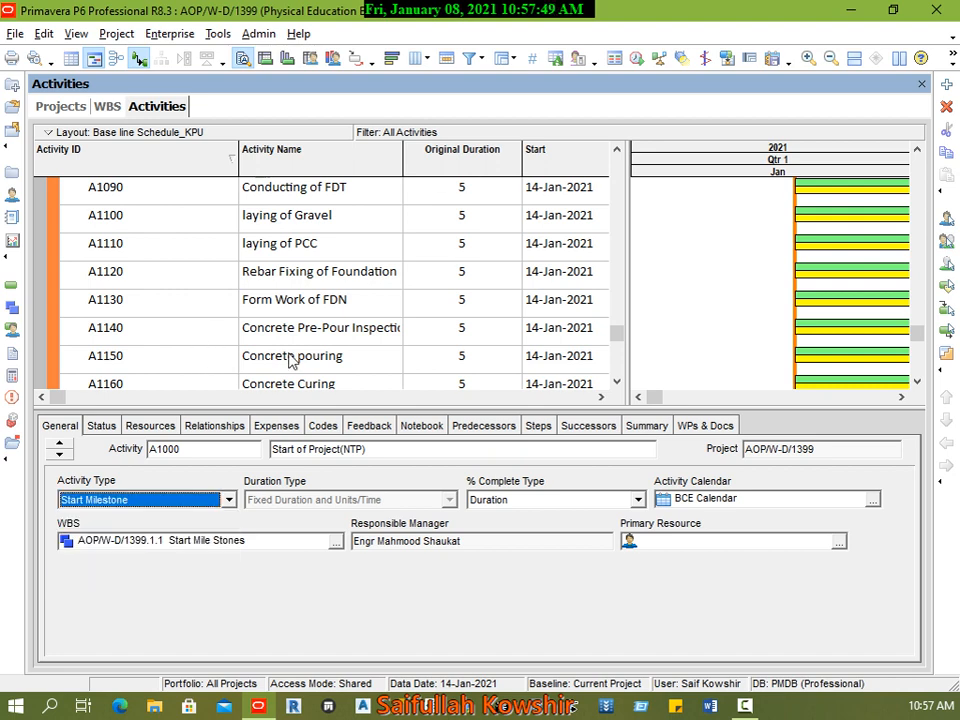
left_click(390, 366)
scroll(390, 366, "down", 1)
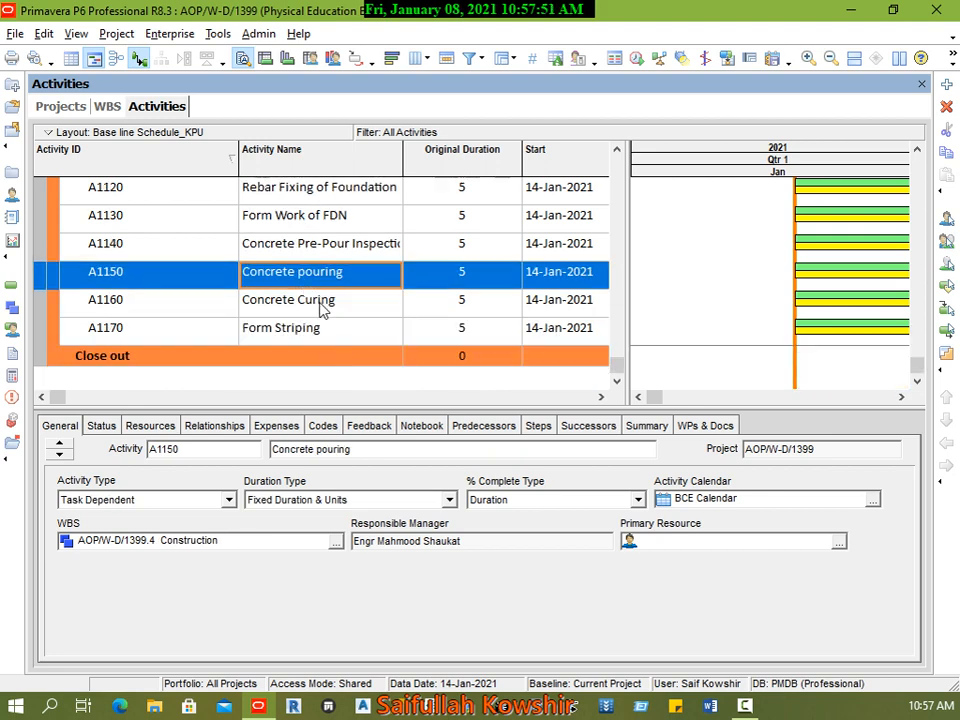
left_click(360, 309)
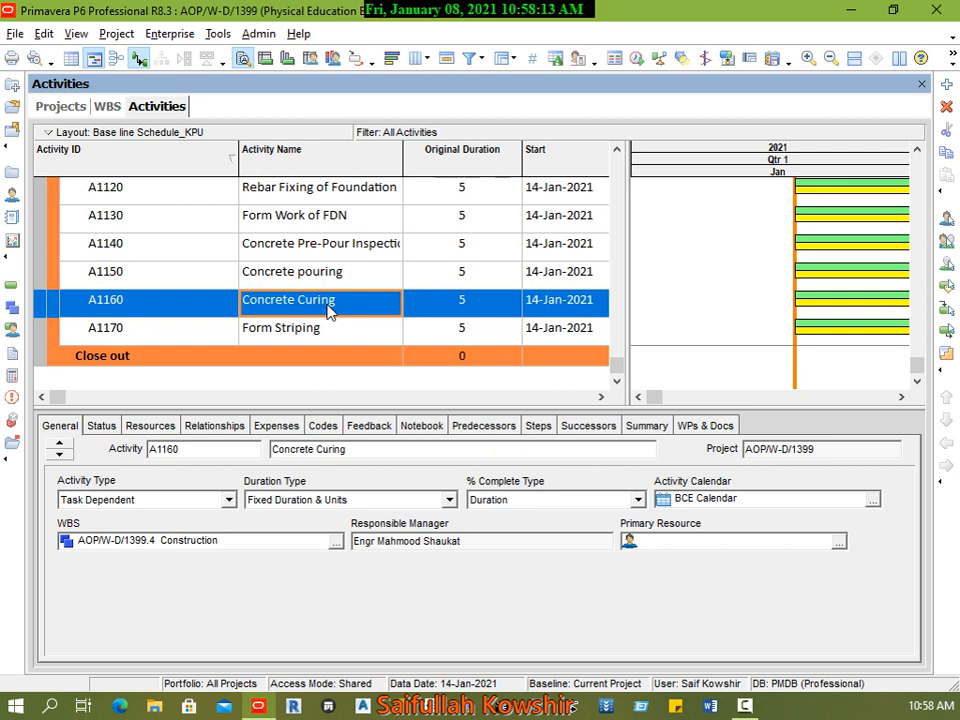
left_click(226, 500)
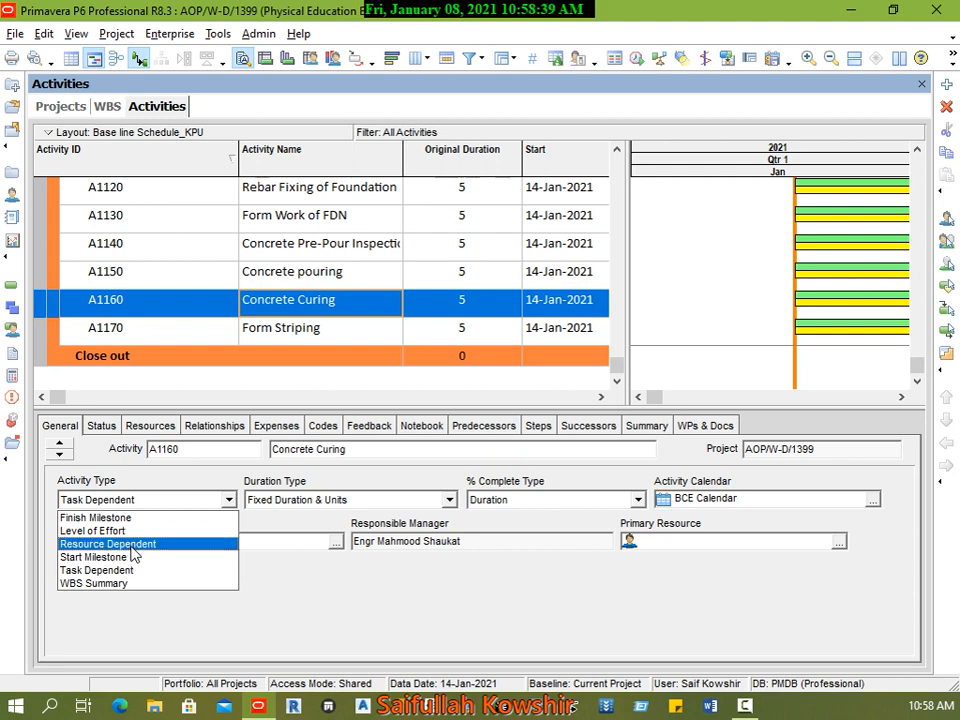
left_click(150, 311)
left_click(241, 302)
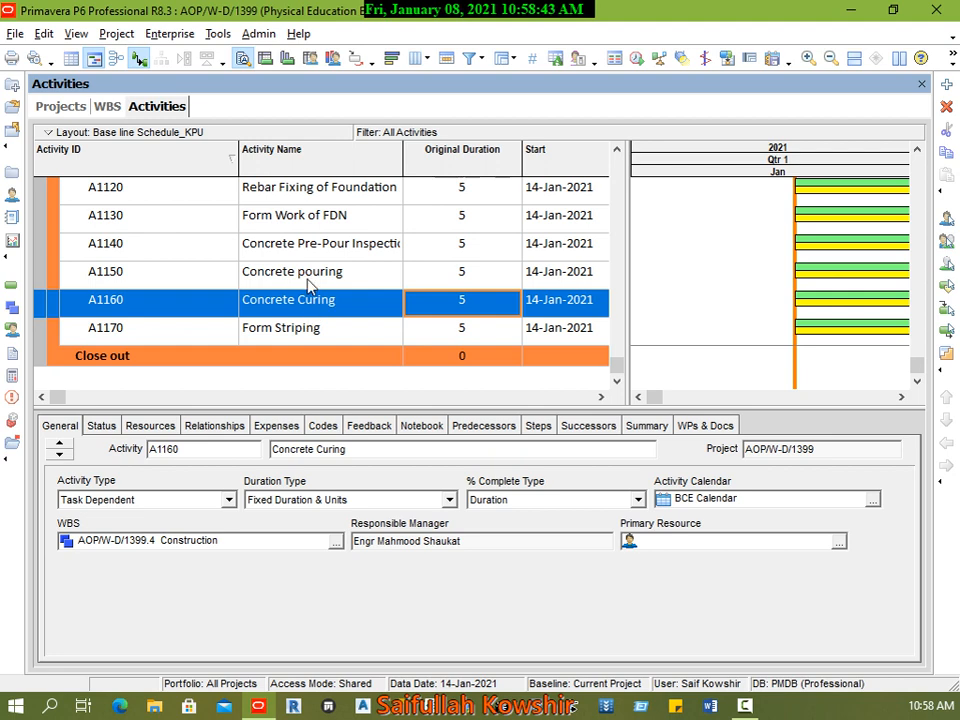
left_click(377, 285)
left_click(313, 309)
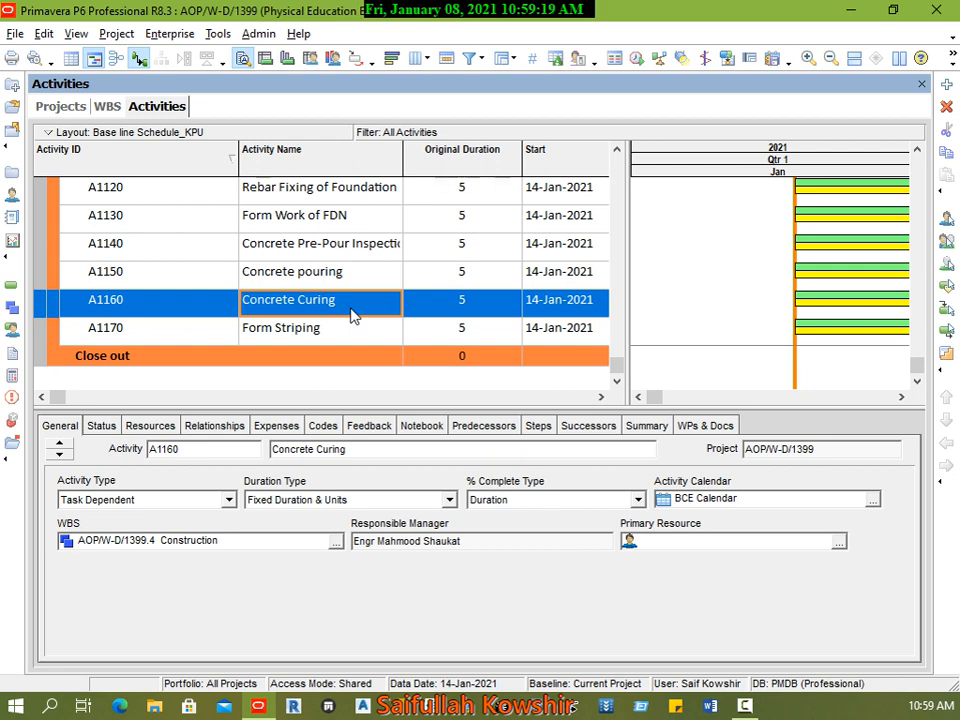
Step: Examine the activity type options for Concrete Curing, then review Form Striping and the Start Mile Stones activities without changing anything
left_click(303, 334)
left_click(303, 306)
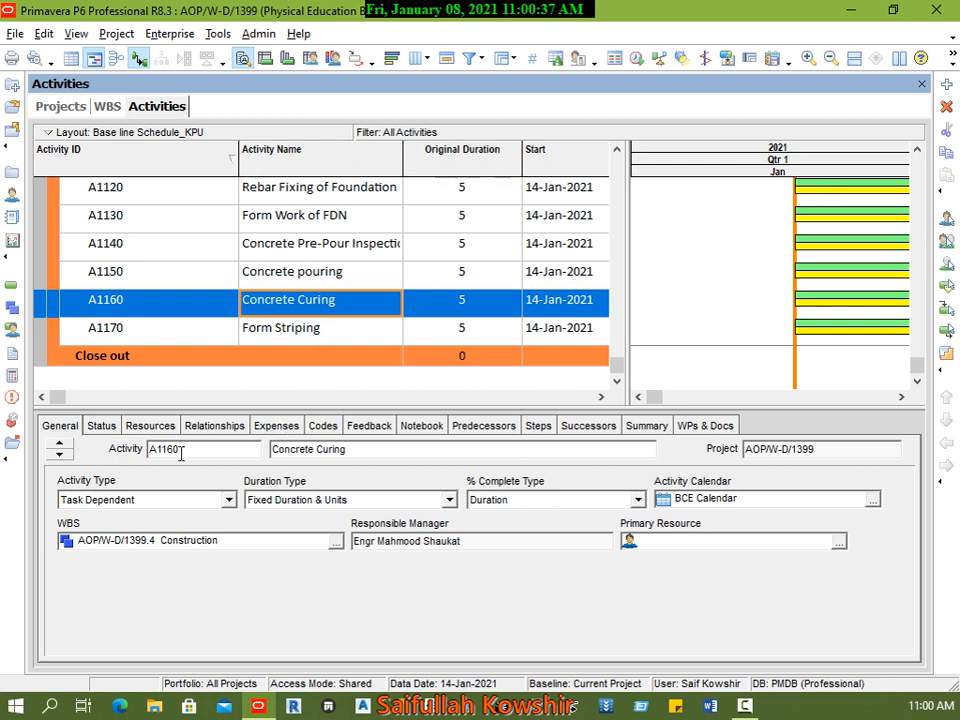
left_click(157, 505)
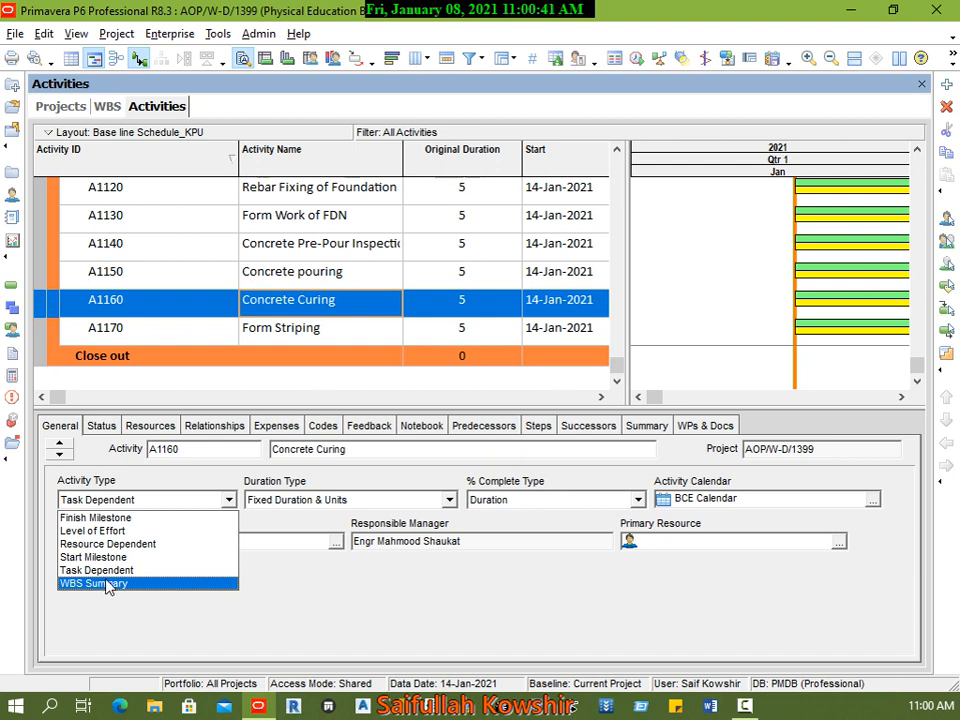
left_click(199, 332)
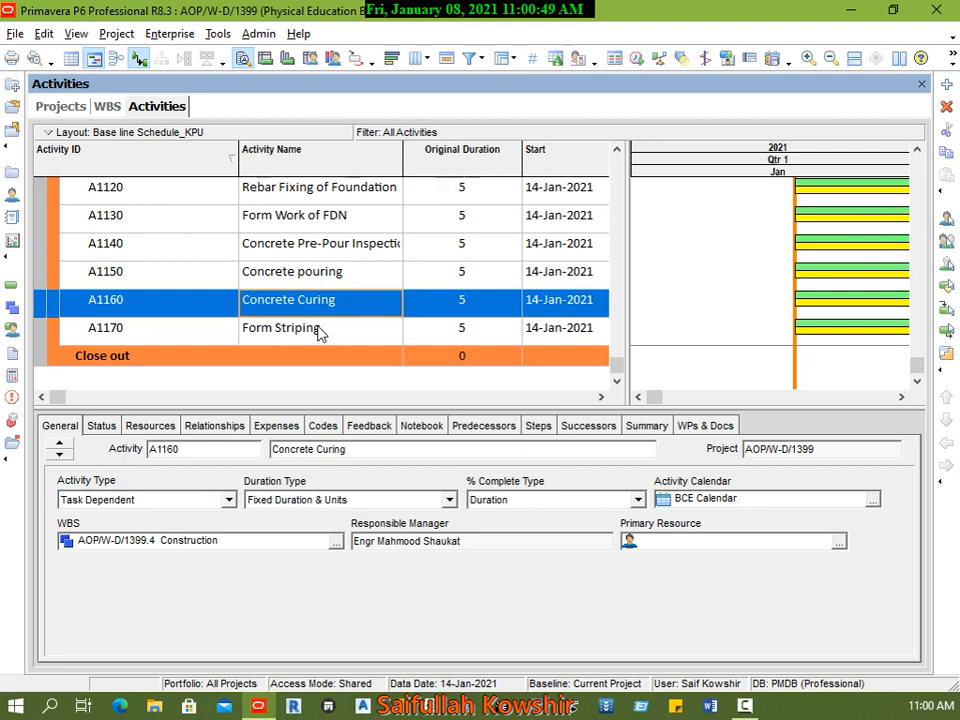
left_click(317, 330)
scroll(415, 303, "up", 10)
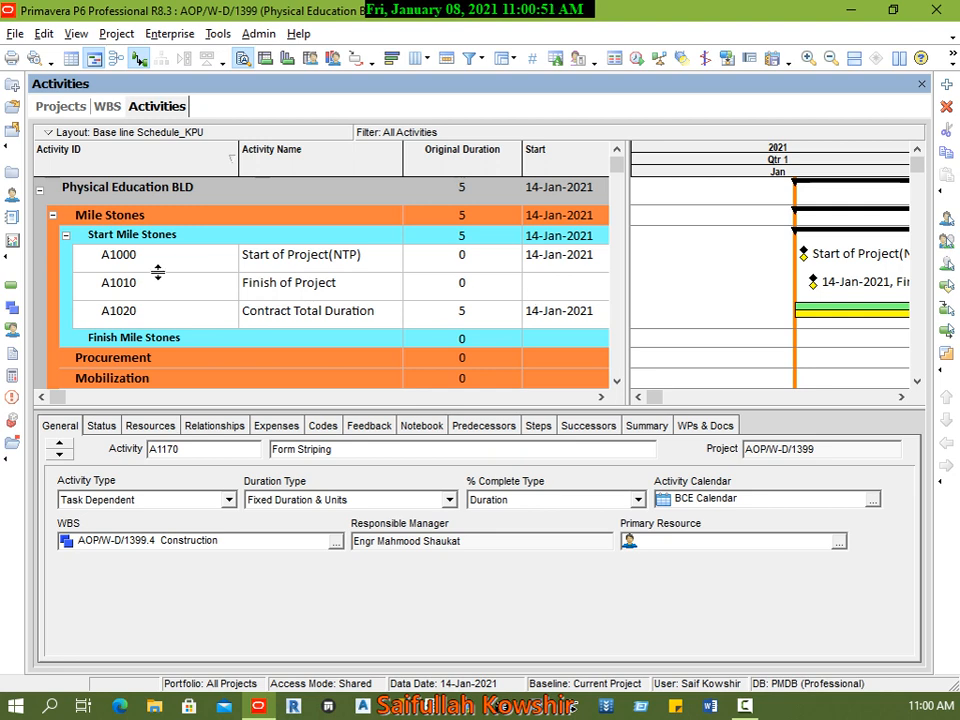
scroll(207, 287, "down", 1)
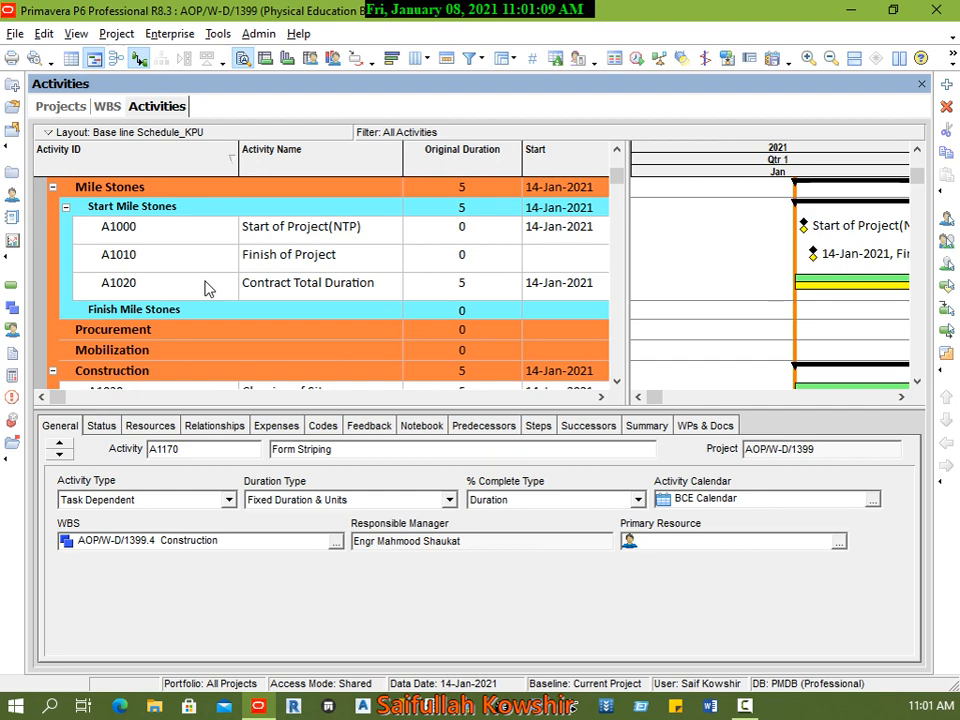
Step: Switch to Paint and draw two outlined activity boxes, the second one lower and starting beyond the end of the first
left_click(14, 711)
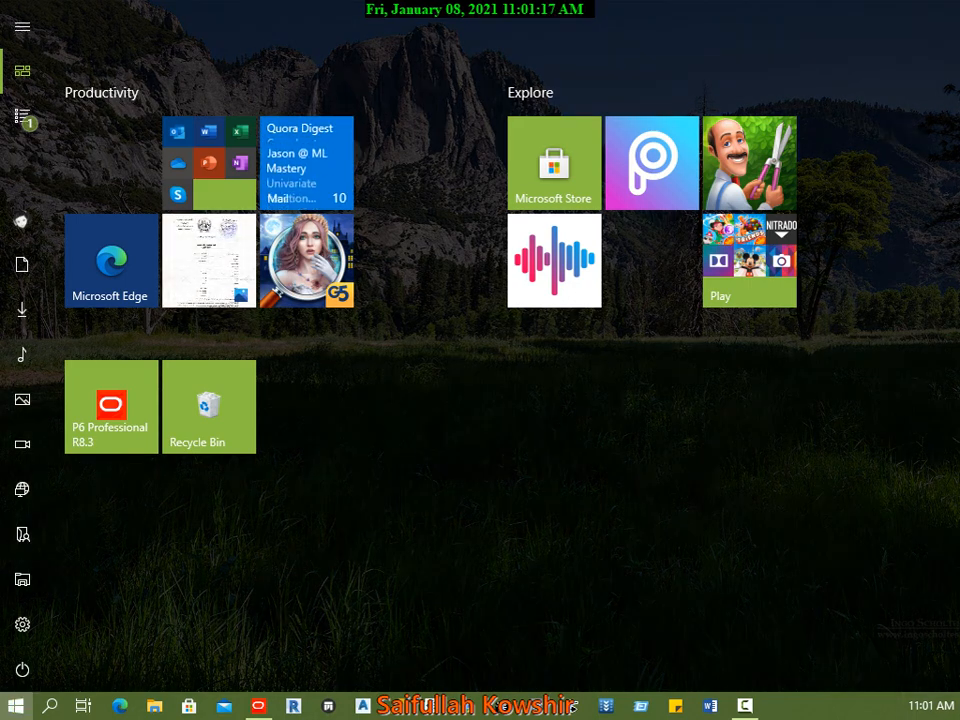
left_click(111, 407)
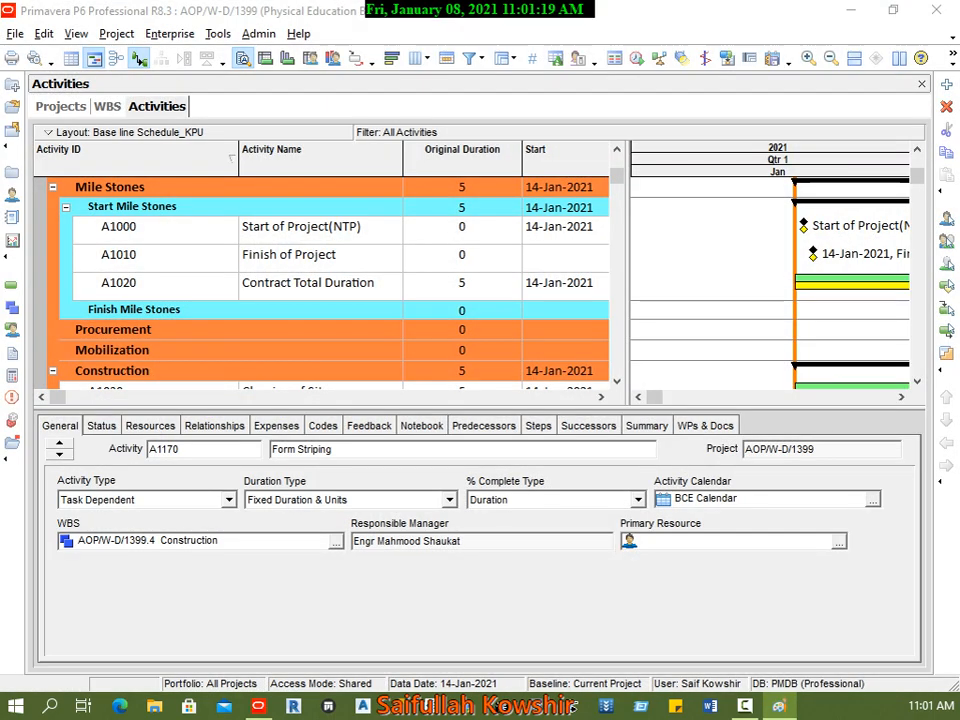
mouse_move(0, 11)
left_mouse_down()
mouse_move(318, 61)
mouse_move(670, 61)
left_mouse_up()
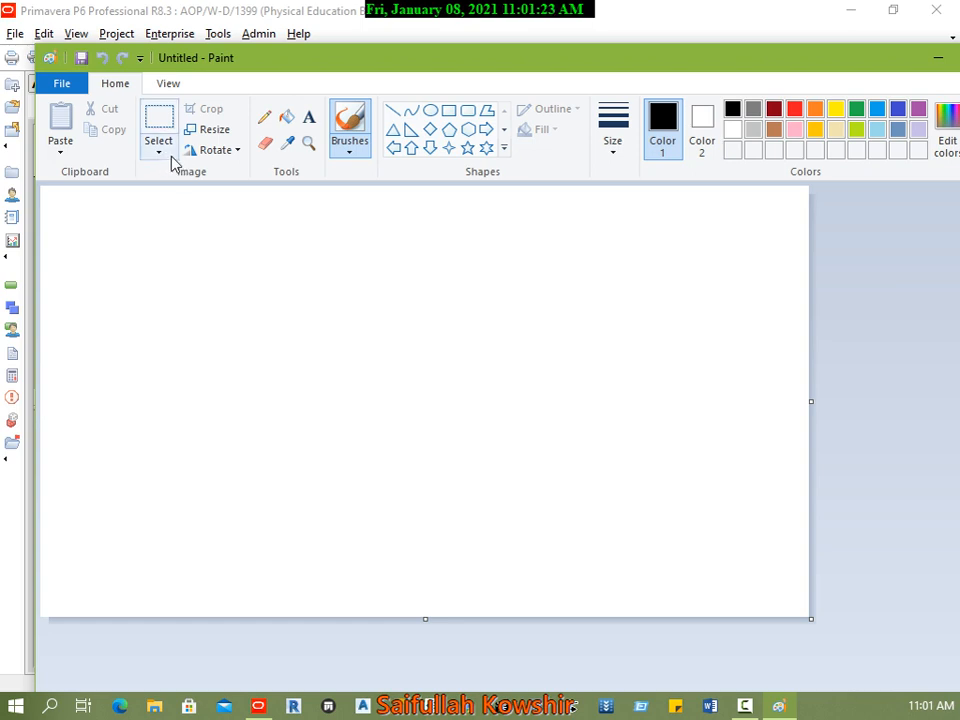
left_click(447, 111)
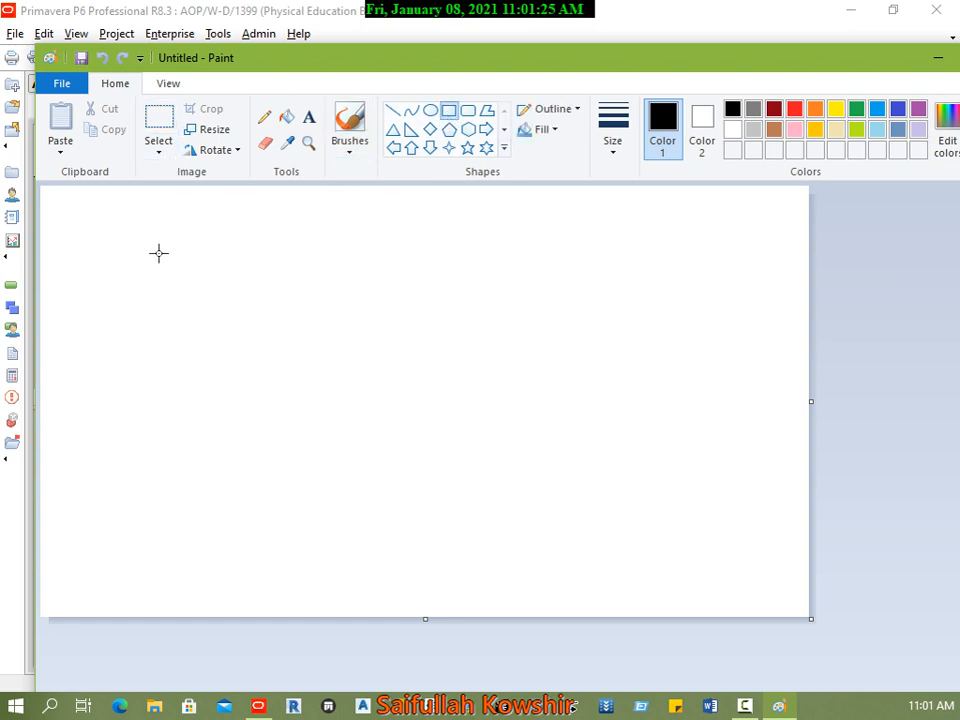
left_click_drag(157, 243, 428, 297)
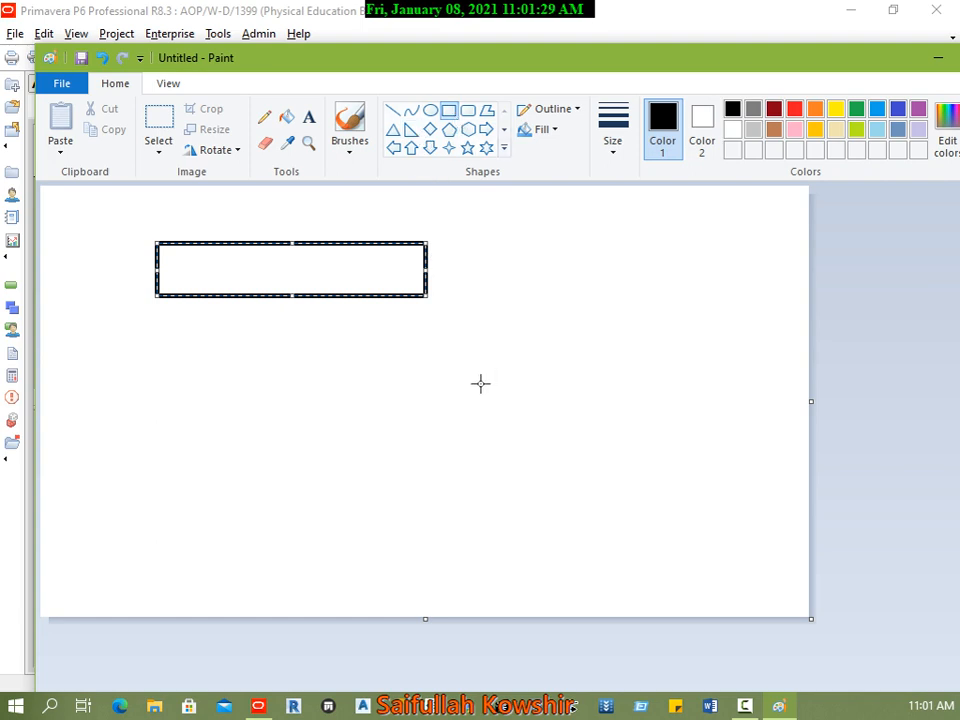
left_click_drag(445, 342, 744, 411)
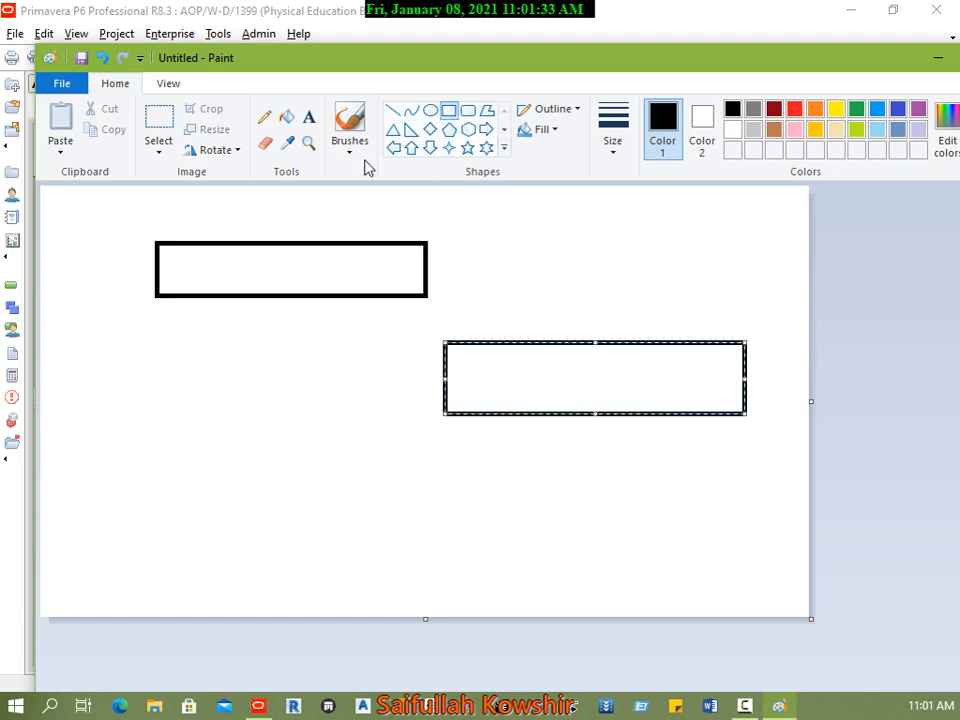
Step: Handwrite S below the start and F below the finish of both activity boxes with the Pencil
left_click(265, 115)
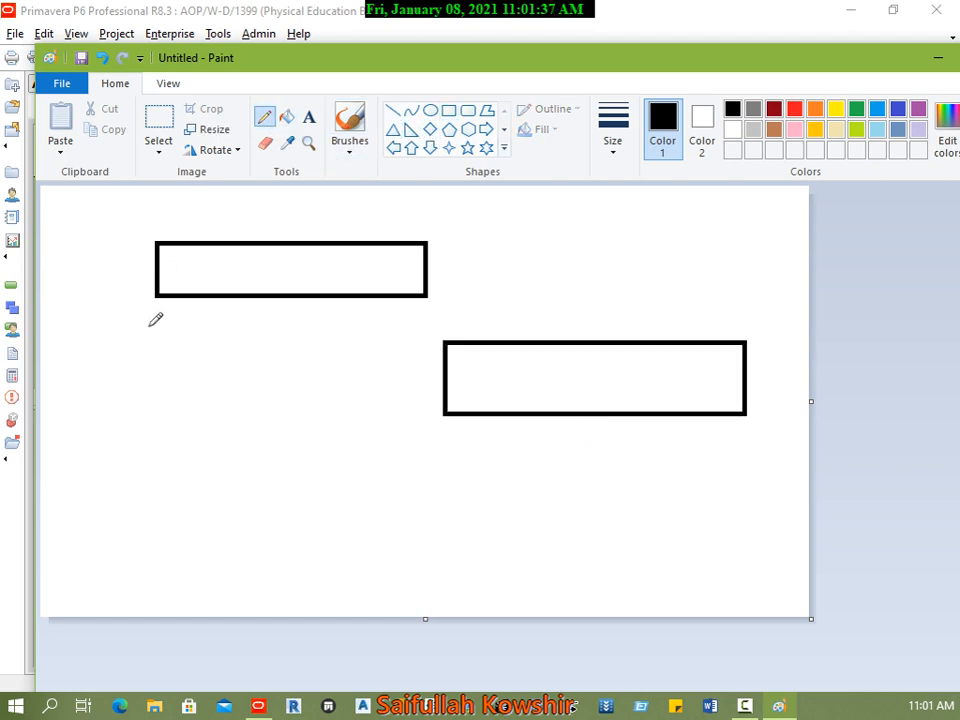
left_click_drag(150, 341, 151, 354)
left_click_drag(419, 321, 428, 336)
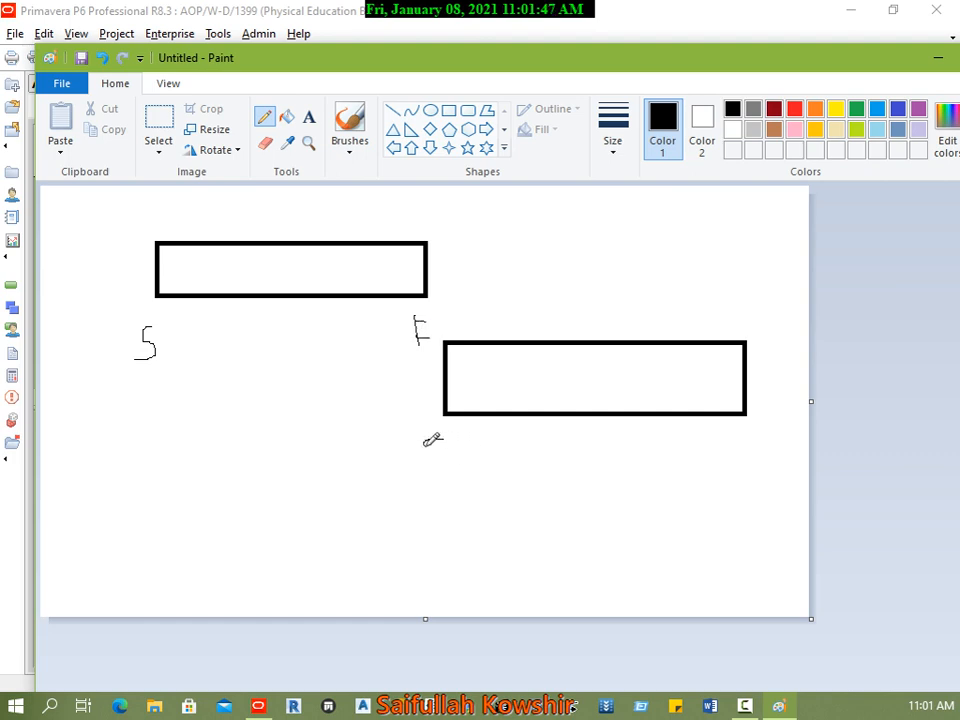
mouse_move(445, 441)
left_mouse_down()
mouse_move(446, 456)
mouse_move(424, 467)
left_mouse_up()
mouse_move(753, 431)
left_mouse_down()
mouse_move(752, 462)
mouse_move(768, 433)
mouse_move(772, 451)
left_mouse_up()
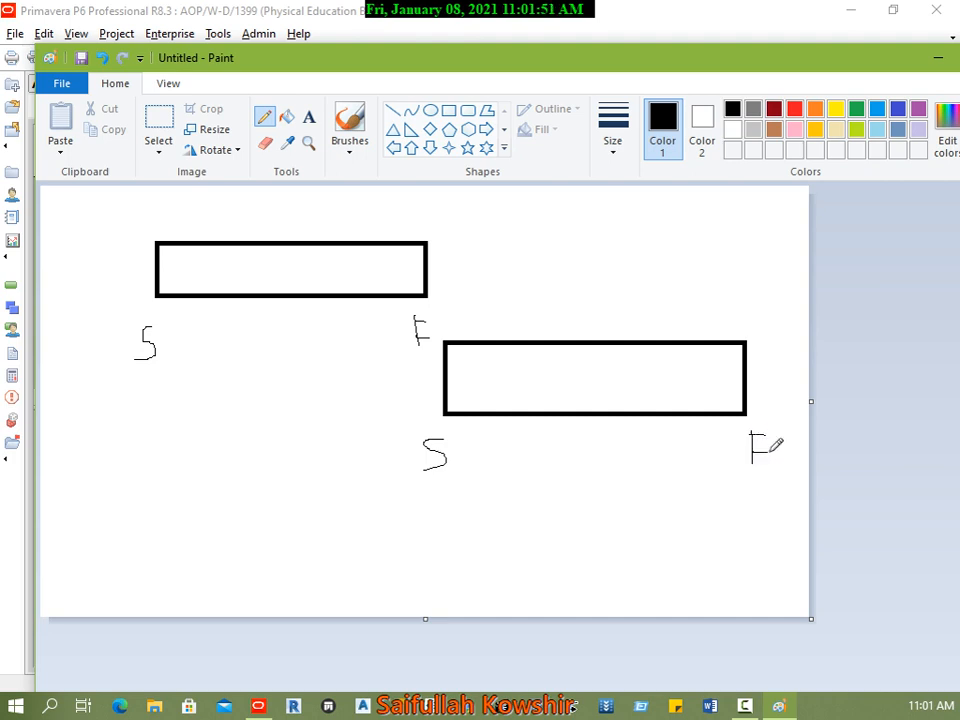
Step: Handwrite durations 3 and 4 above the two boxes and label them Reb F and FrmW inside
mouse_move(275, 208)
left_mouse_down()
mouse_move(303, 218)
mouse_move(300, 229)
left_mouse_up()
mouse_move(633, 291)
left_mouse_down()
mouse_move(633, 306)
mouse_move(657, 313)
mouse_move(657, 331)
left_mouse_up()
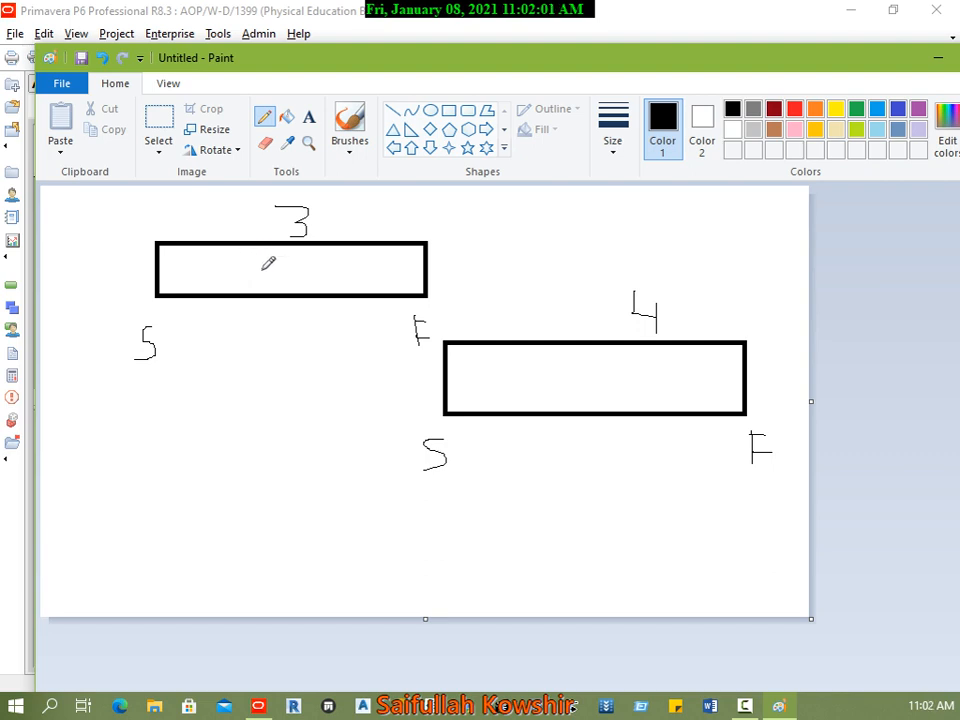
mouse_move(257, 260)
left_mouse_down()
mouse_move(260, 277)
mouse_move(257, 255)
mouse_move(260, 268)
mouse_move(292, 262)
mouse_move(341, 282)
mouse_move(390, 285)
mouse_move(405, 265)
mouse_move(403, 275)
left_mouse_up()
left_click_drag(390, 285, 405, 285)
mouse_move(552, 357)
left_mouse_down()
mouse_move(552, 385)
mouse_move(565, 352)
mouse_move(592, 387)
mouse_move(635, 367)
mouse_move(642, 390)
mouse_move(662, 362)
mouse_move(689, 366)
left_mouse_up()
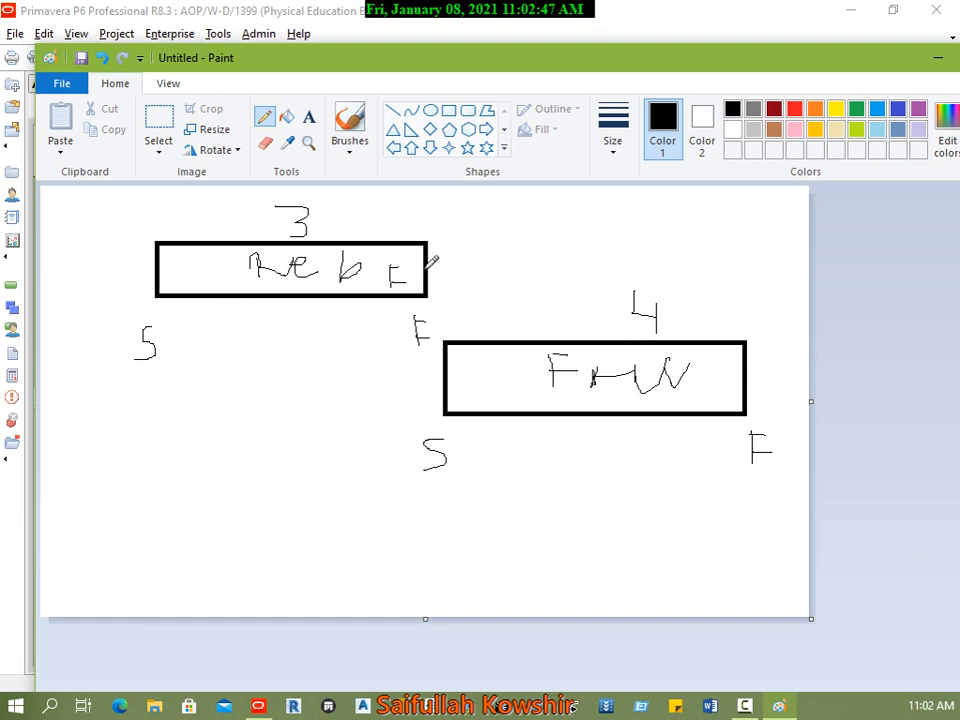
Step: Draw an arrow from the Reb F box's finish to the FrmW box's start and write F to St below
mouse_move(429, 266)
left_mouse_down()
mouse_move(463, 294)
mouse_move(423, 371)
mouse_move(443, 368)
left_mouse_up()
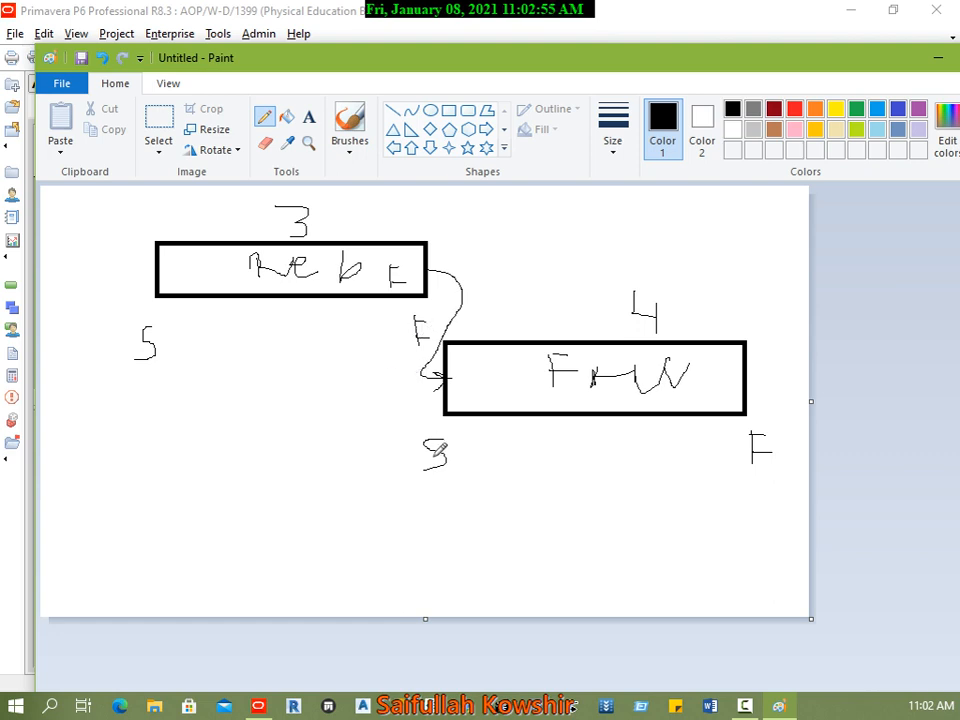
mouse_move(502, 527)
left_mouse_down()
mouse_move(502, 565)
mouse_move(531, 528)
mouse_move(525, 548)
mouse_move(563, 562)
mouse_move(584, 541)
mouse_move(588, 552)
mouse_move(606, 522)
mouse_move(634, 564)
left_mouse_up()
left_click_drag(674, 522, 670, 556)
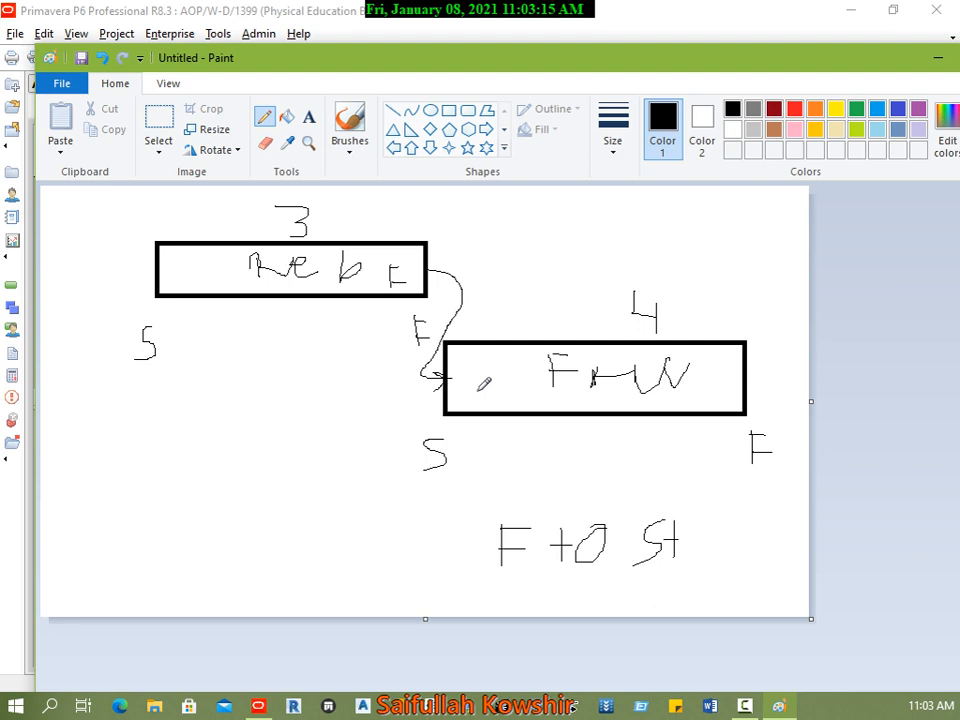
Step: Draw a smaller box beneath the Reb F box and mark its ends with S and F
left_click(447, 113)
left_click_drag(224, 316, 383, 357)
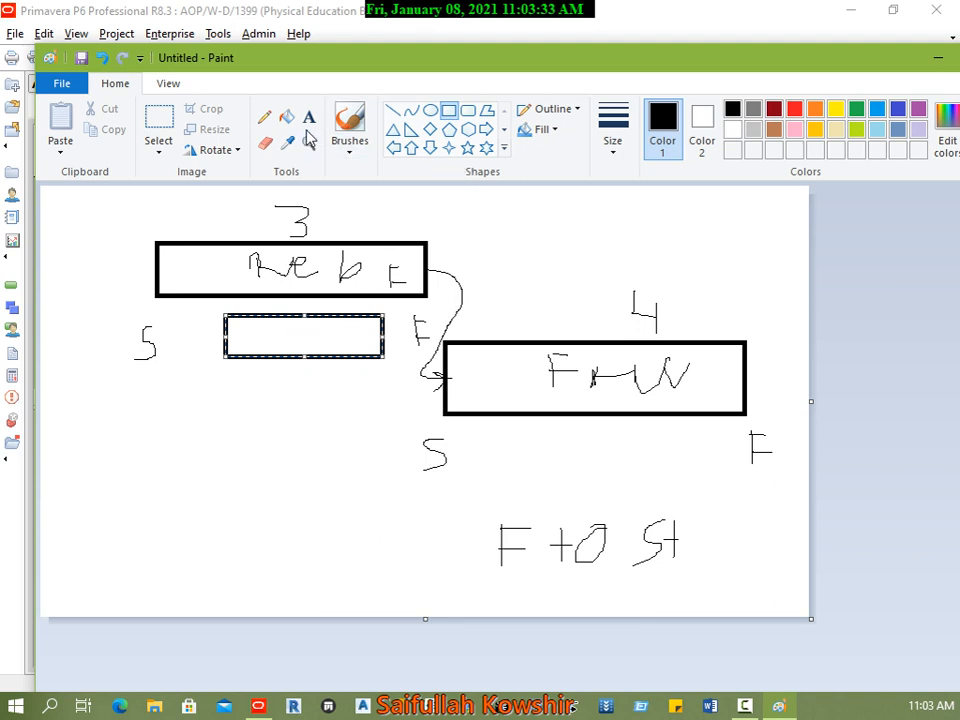
left_click(265, 117)
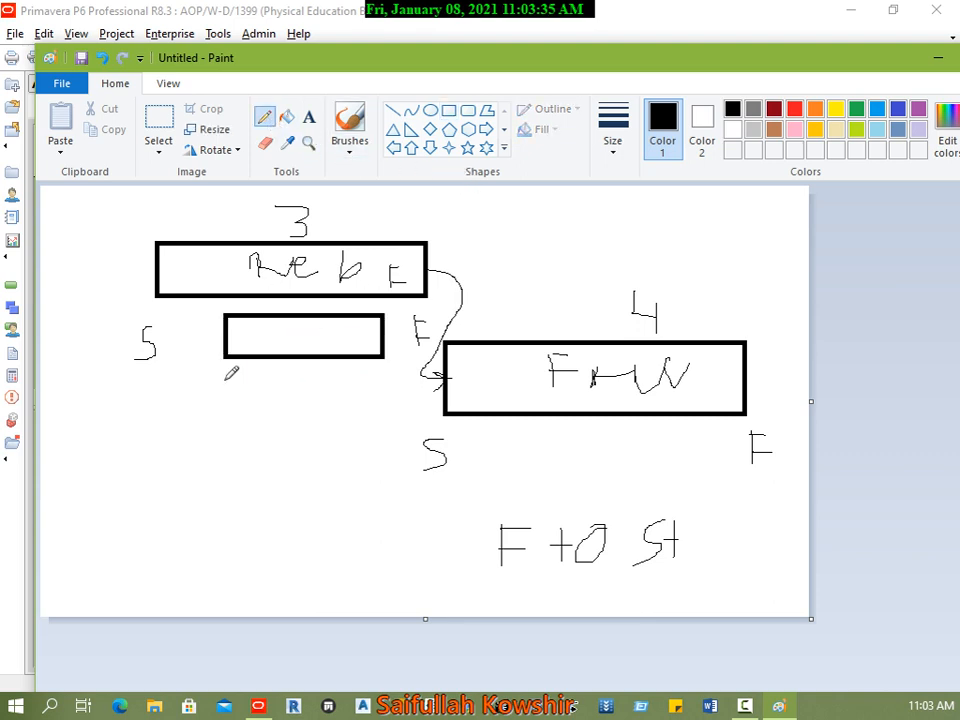
left_click_drag(229, 381, 213, 409)
mouse_move(372, 379)
left_mouse_down()
mouse_move(371, 405)
mouse_move(393, 380)
mouse_move(391, 392)
left_mouse_up()
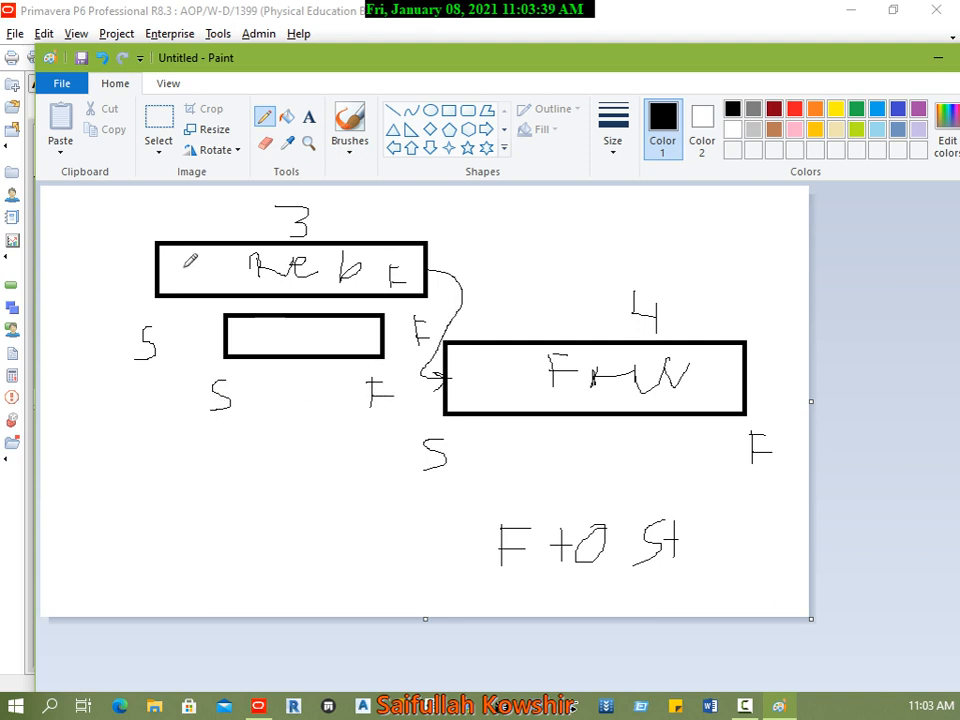
Step: Draw an arrow from the Reb F box's start to the smaller box's start, and write a framed S to S
mouse_move(157, 266)
left_mouse_down()
mouse_move(134, 288)
mouse_move(148, 310)
mouse_move(223, 322)
left_mouse_up()
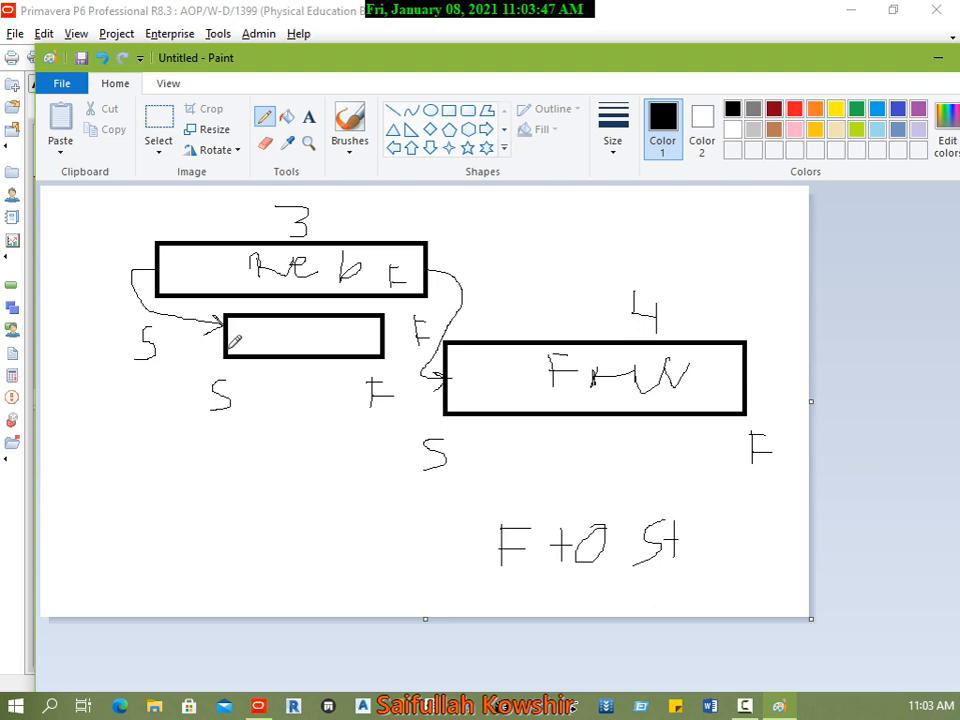
mouse_move(169, 343)
left_mouse_down()
mouse_move(170, 404)
mouse_move(172, 386)
mouse_move(187, 383)
left_mouse_up()
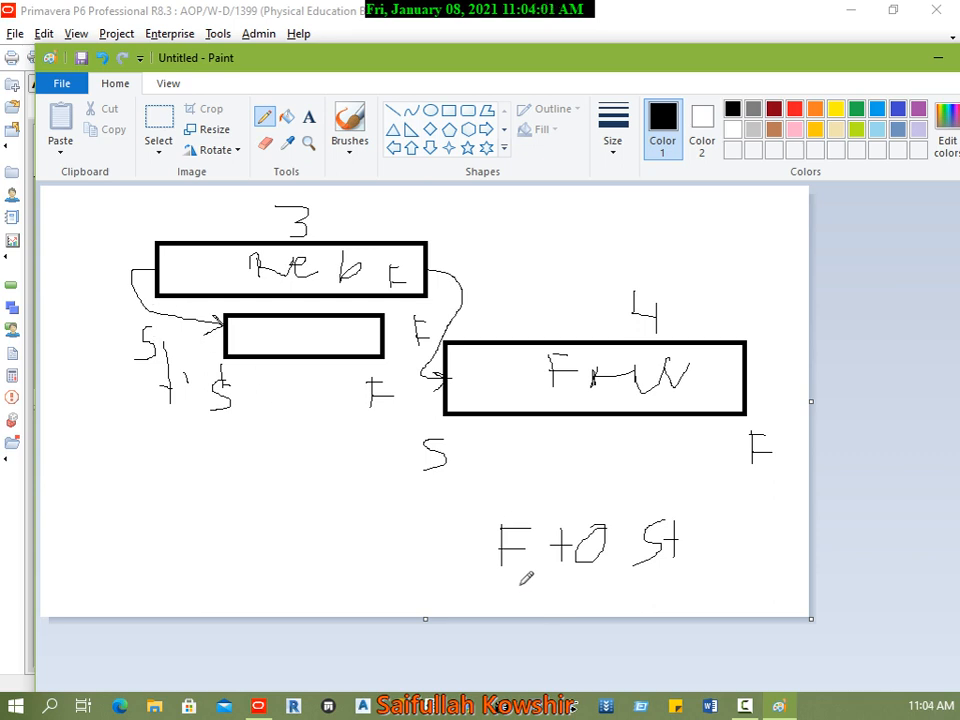
mouse_move(511, 583)
left_mouse_down()
mouse_move(557, 604)
mouse_move(645, 580)
mouse_move(656, 590)
mouse_move(650, 604)
left_mouse_up()
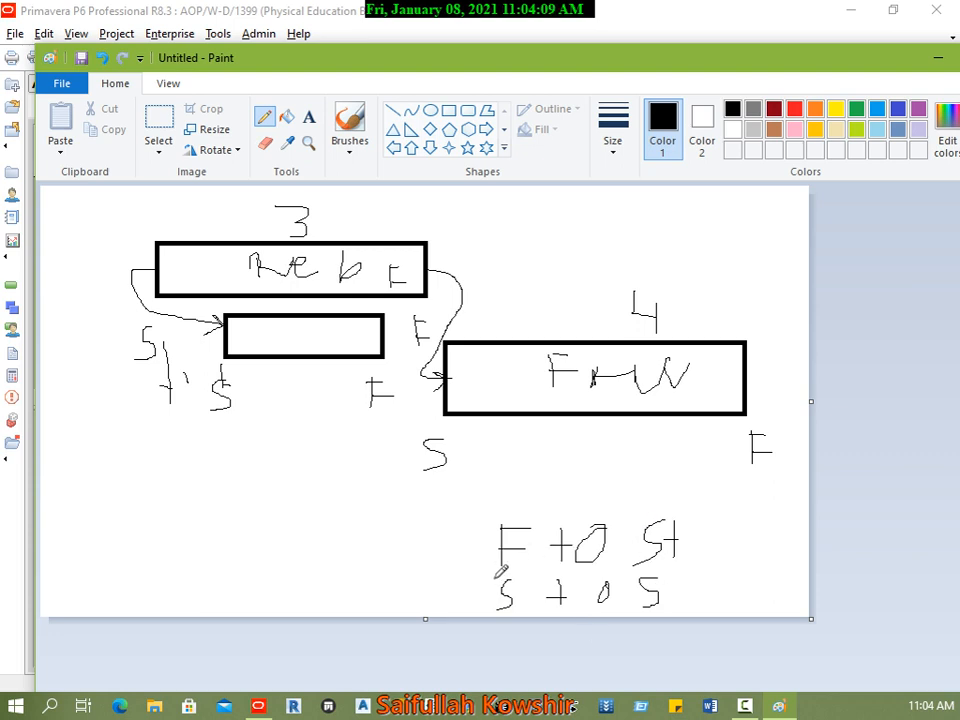
mouse_move(498, 578)
left_mouse_down()
mouse_move(673, 580)
mouse_move(674, 608)
mouse_move(499, 610)
mouse_move(492, 578)
left_mouse_up()
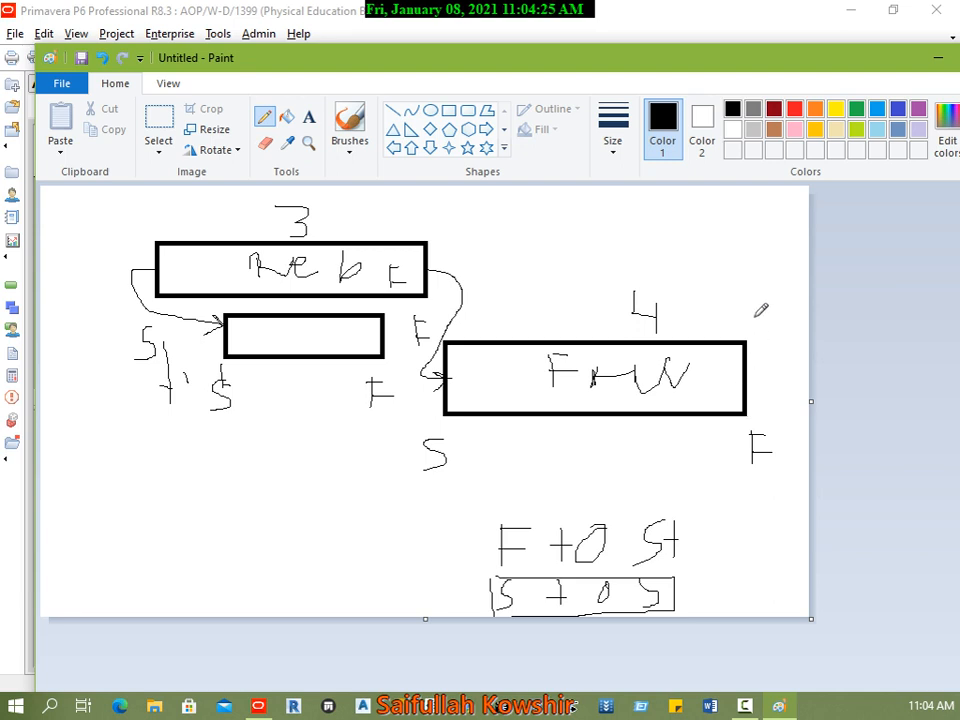
Step: Illustrate a finish-to-finish link from the FrmW box's end to a circled 19 marked F above it, and write F to F
left_click_drag(746, 320, 748, 348)
left_click_drag(749, 400, 751, 486)
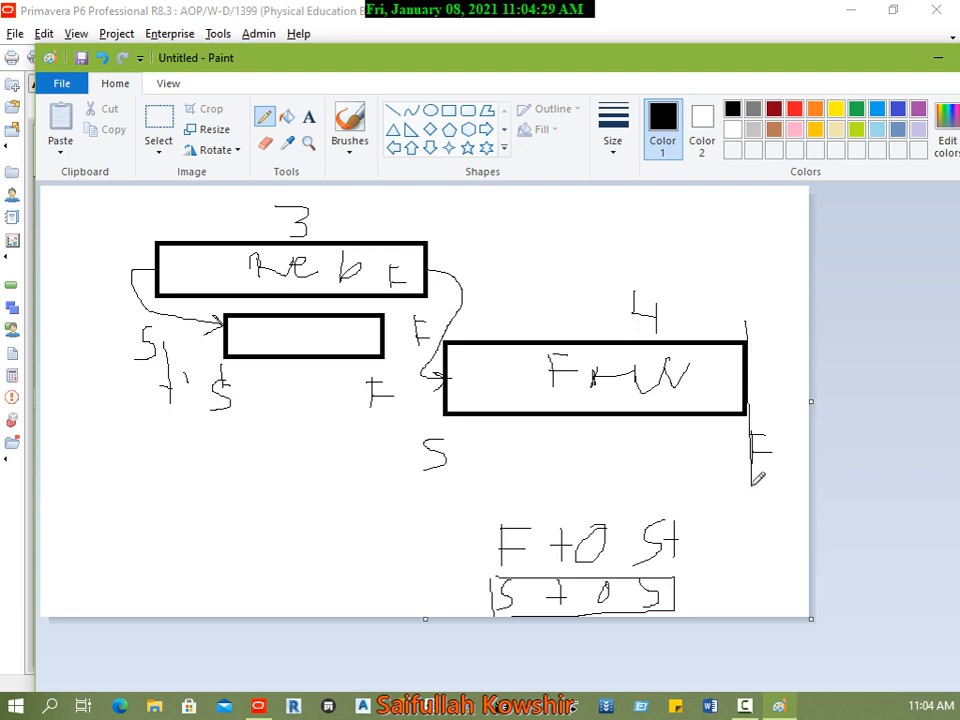
mouse_move(716, 207)
left_mouse_down()
mouse_move(717, 222)
mouse_move(719, 212)
left_mouse_up()
mouse_move(745, 208)
left_mouse_down()
mouse_move(744, 228)
mouse_move(768, 203)
mouse_move(758, 255)
mouse_move(781, 229)
left_mouse_up()
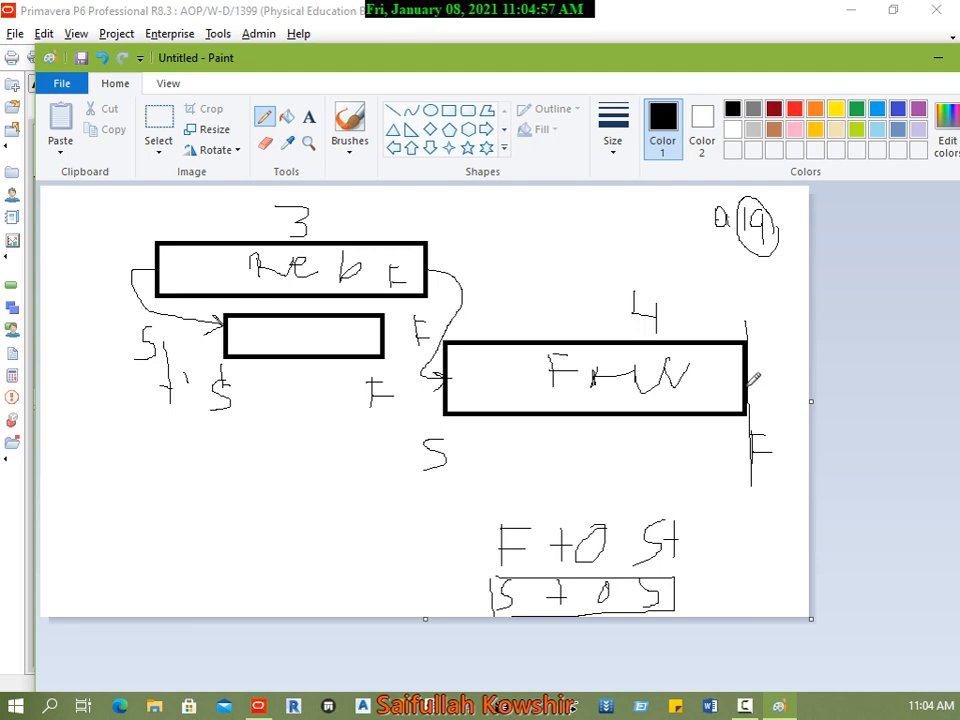
mouse_move(750, 382)
left_mouse_down()
mouse_move(773, 376)
mouse_move(777, 227)
mouse_move(728, 222)
mouse_move(718, 262)
mouse_move(733, 243)
mouse_move(747, 261)
left_mouse_up()
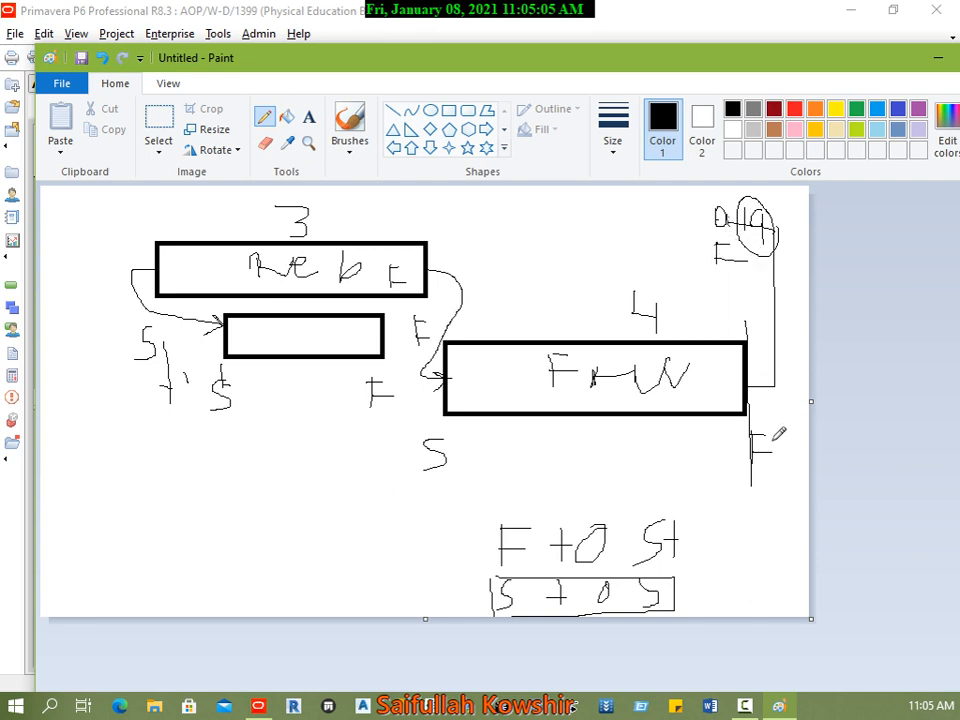
mouse_move(514, 450)
left_mouse_down()
mouse_move(515, 497)
mouse_move(545, 455)
left_mouse_up()
mouse_move(515, 477)
left_mouse_down()
mouse_move(578, 482)
mouse_move(583, 472)
mouse_move(592, 485)
mouse_move(598, 458)
mouse_move(632, 487)
mouse_move(652, 447)
mouse_move(651, 462)
left_mouse_up()
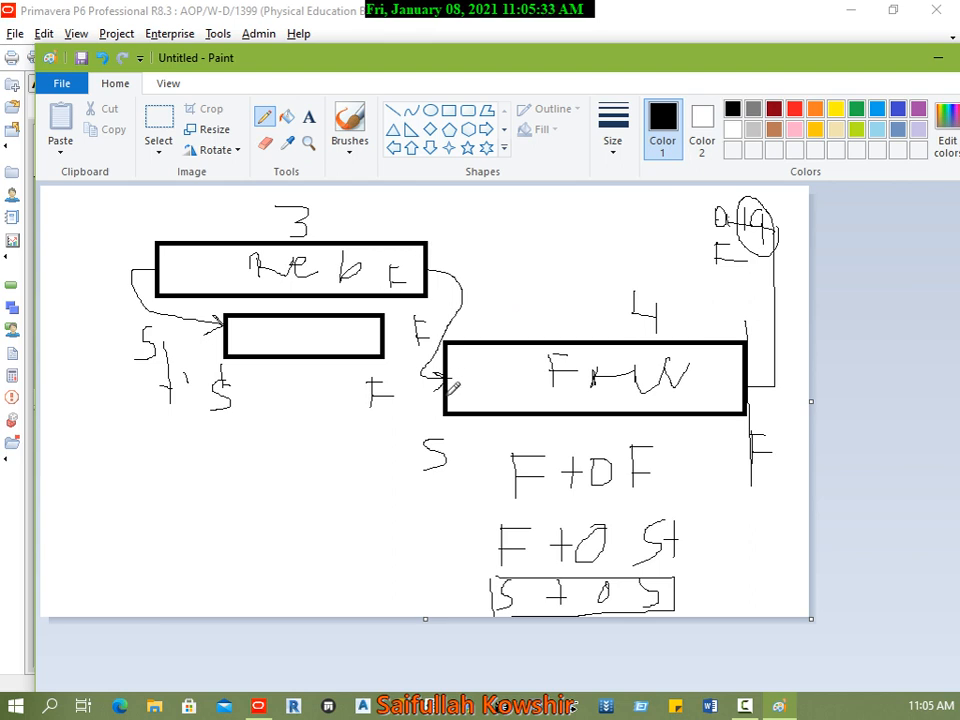
Step: Draw a curve linking the FrmW box's start to the Reb F box's finish, and write a circled S to F
mouse_move(446, 398)
left_mouse_down()
mouse_move(405, 396)
mouse_move(430, 269)
left_mouse_up()
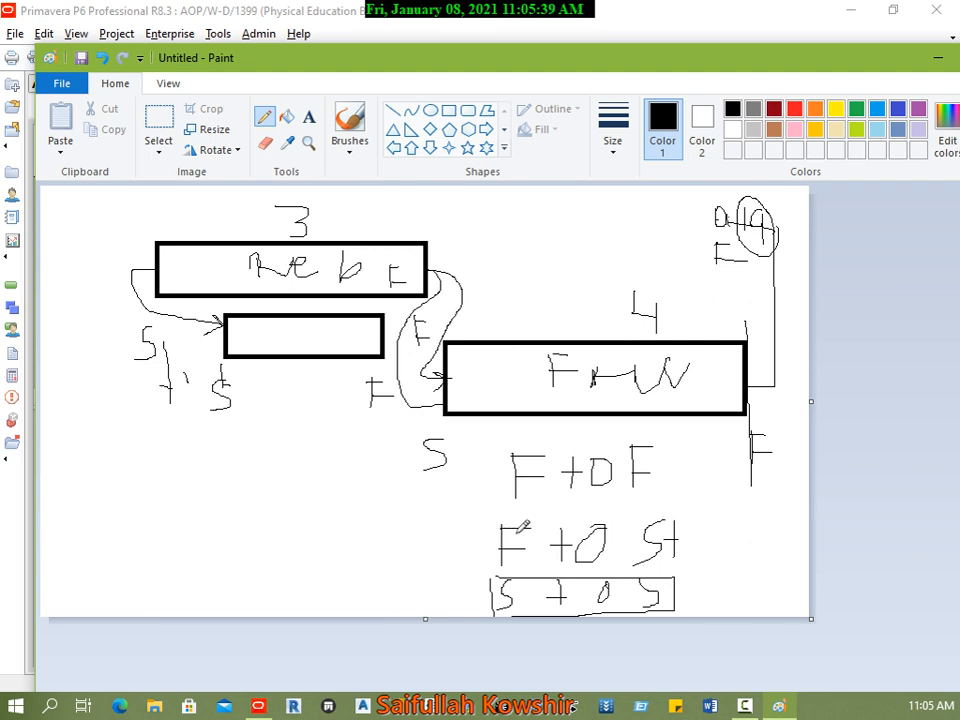
left_click_drag(172, 532, 141, 571)
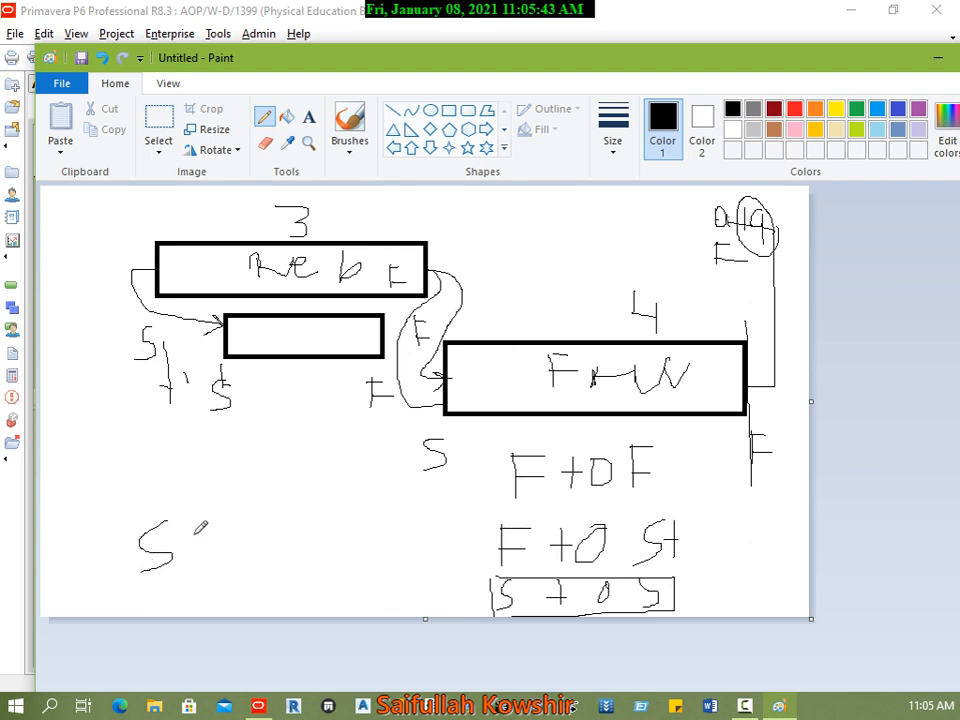
mouse_move(208, 525)
left_mouse_down()
mouse_move(208, 552)
mouse_move(221, 537)
mouse_move(246, 546)
mouse_move(255, 520)
mouse_move(240, 542)
mouse_move(200, 543)
left_mouse_up()
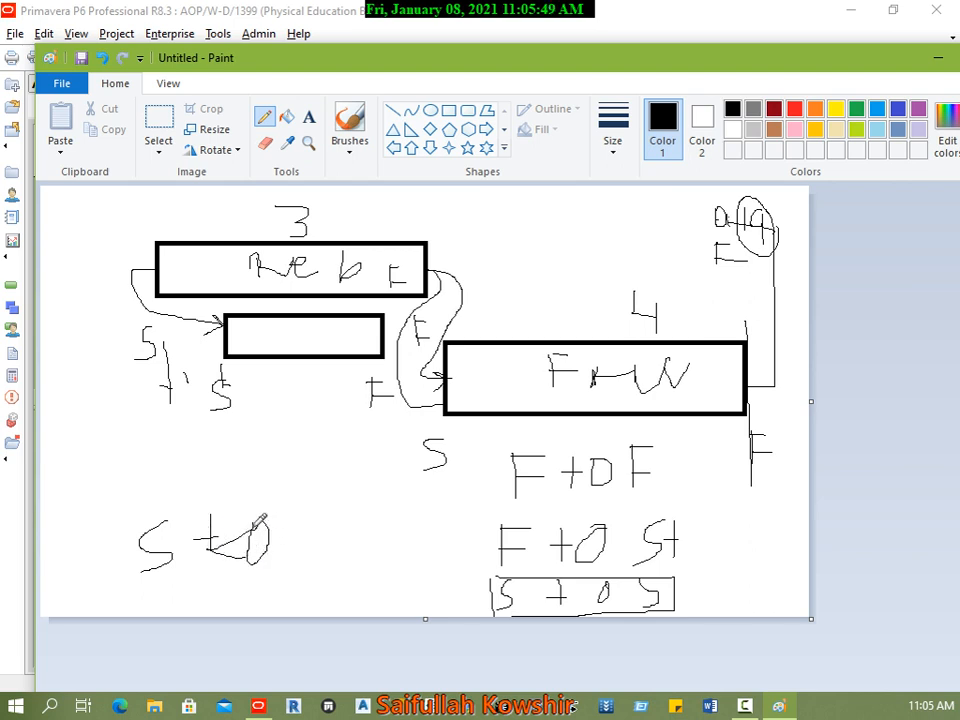
left_click_drag(259, 520, 214, 548)
left_click_drag(178, 565, 175, 577)
left_click_drag(299, 508, 300, 572)
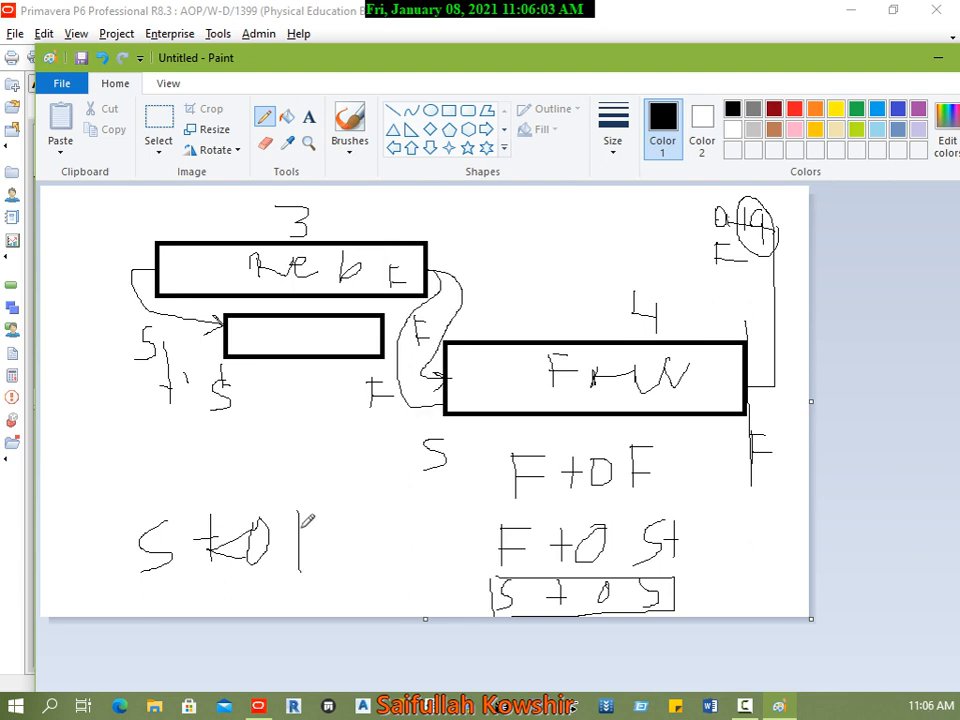
left_click_drag(297, 512, 345, 512)
left_click_drag(298, 538, 342, 538)
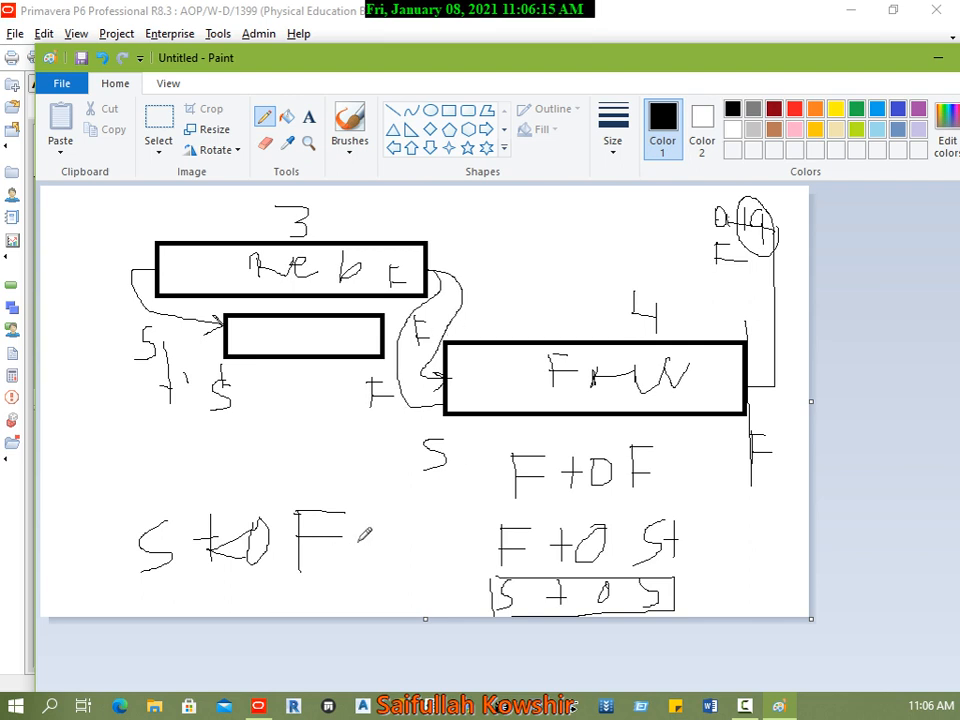
mouse_move(365, 535)
left_mouse_down()
mouse_move(107, 540)
mouse_move(345, 570)
mouse_move(362, 528)
mouse_move(620, 512)
mouse_move(378, 486)
left_mouse_up()
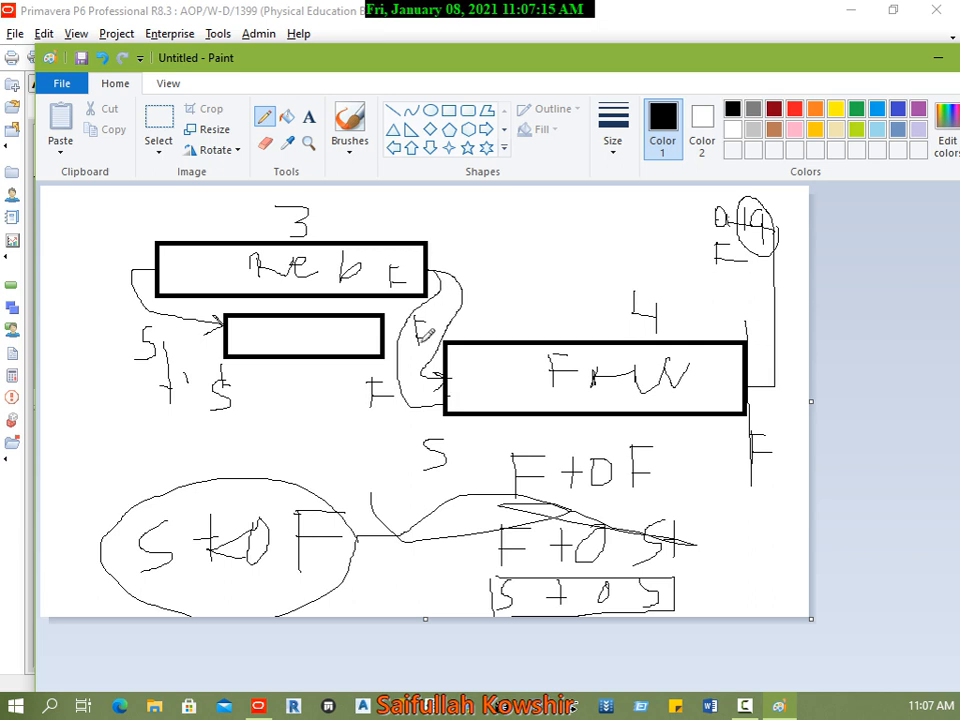
Step: Draw curves between the starts and finishes of the Reb F and FrmW boxes to illustrate the possible relationship links
mouse_move(448, 382)
left_mouse_down()
mouse_move(474, 285)
mouse_move(440, 262)
mouse_move(434, 335)
mouse_move(361, 384)
mouse_move(365, 412)
left_mouse_up()
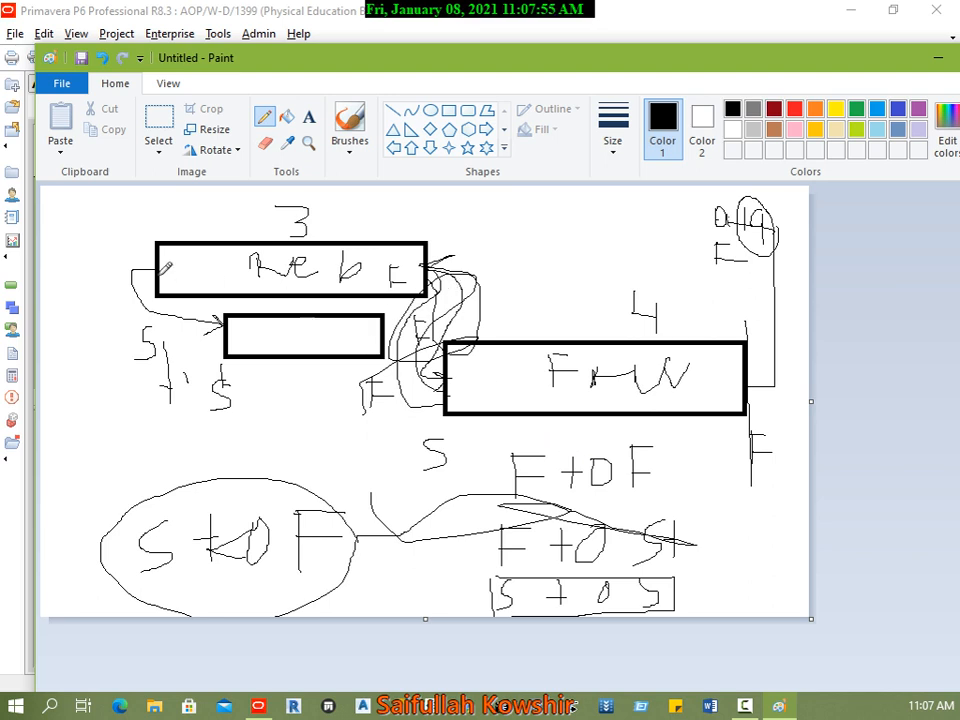
mouse_move(148, 276)
left_mouse_down()
mouse_move(145, 312)
mouse_move(300, 390)
mouse_move(453, 384)
left_mouse_up()
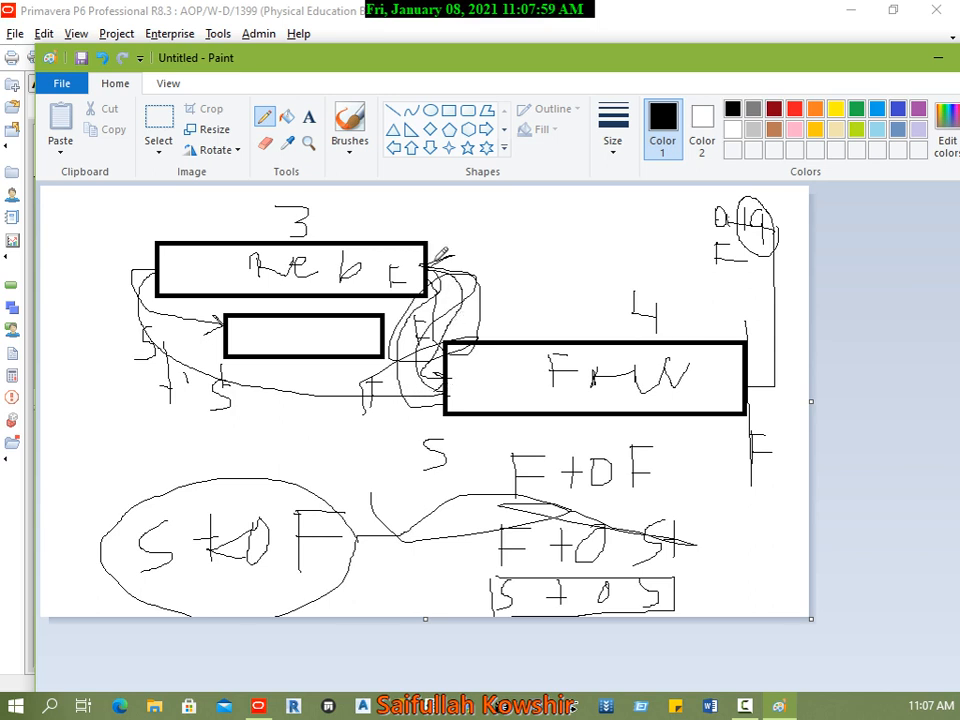
mouse_move(430, 265)
left_mouse_down()
mouse_move(714, 268)
mouse_move(786, 312)
mouse_move(788, 352)
mouse_move(754, 369)
mouse_move(772, 378)
mouse_move(748, 385)
left_mouse_up()
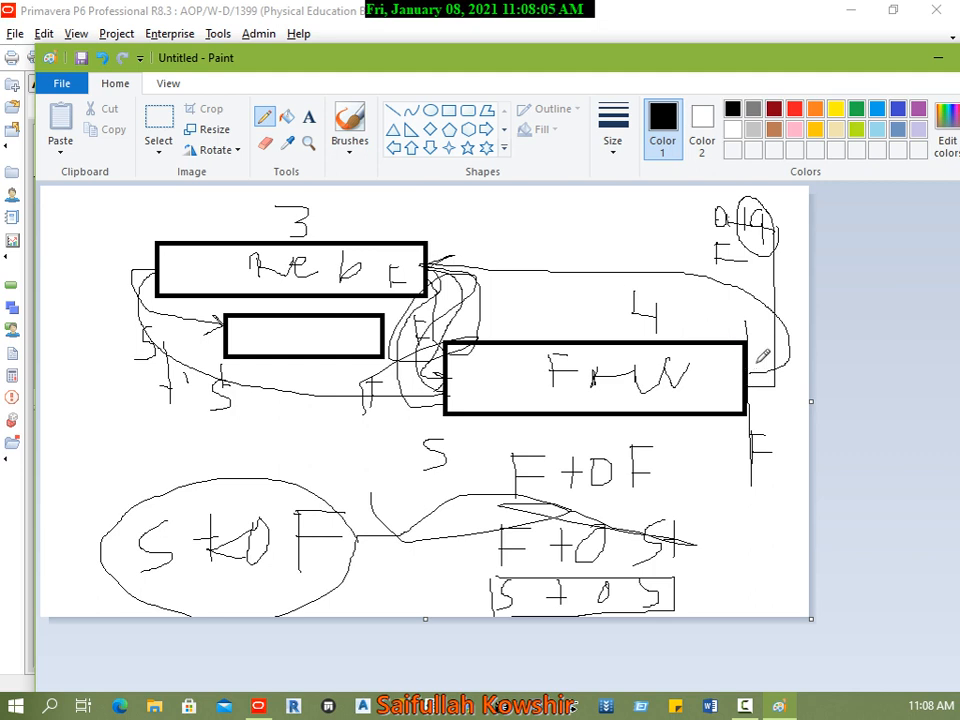
mouse_move(748, 385)
left_mouse_down()
mouse_move(725, 318)
mouse_move(140, 312)
mouse_move(148, 270)
left_mouse_up()
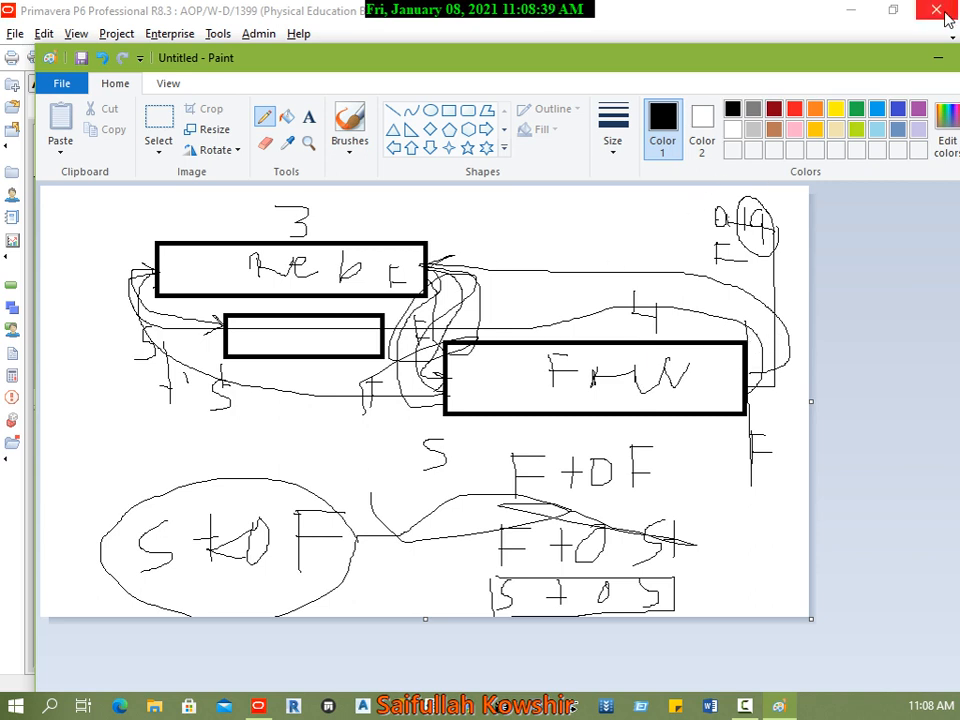
Step: Close the Paint sketch without saving and return to the Primavera P6 activities
left_click_drag(730, 62, 570, 155)
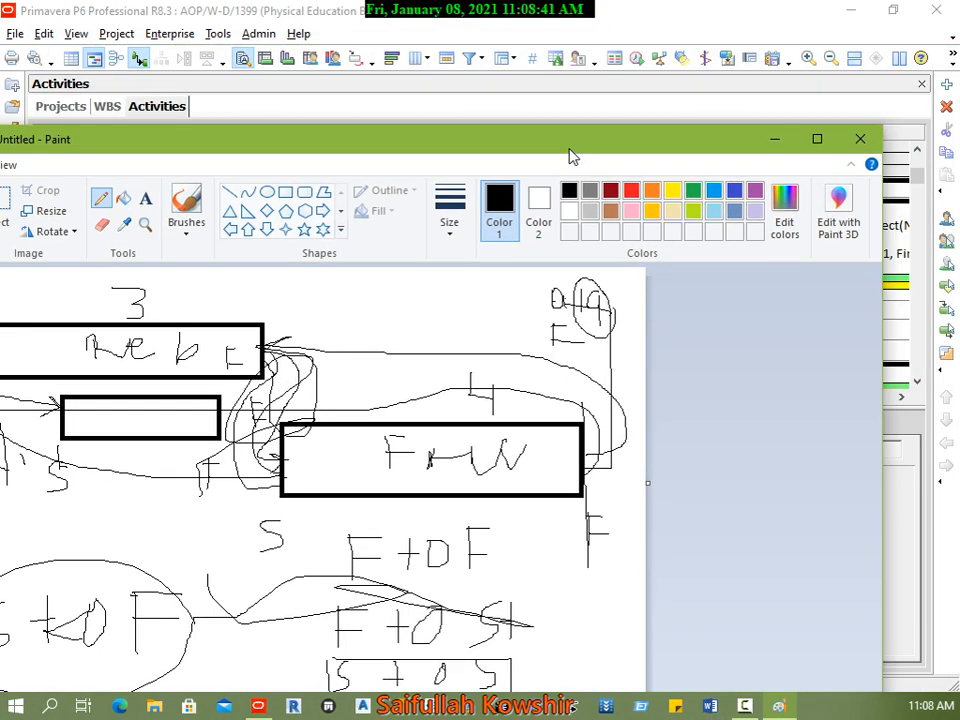
left_click(860, 139)
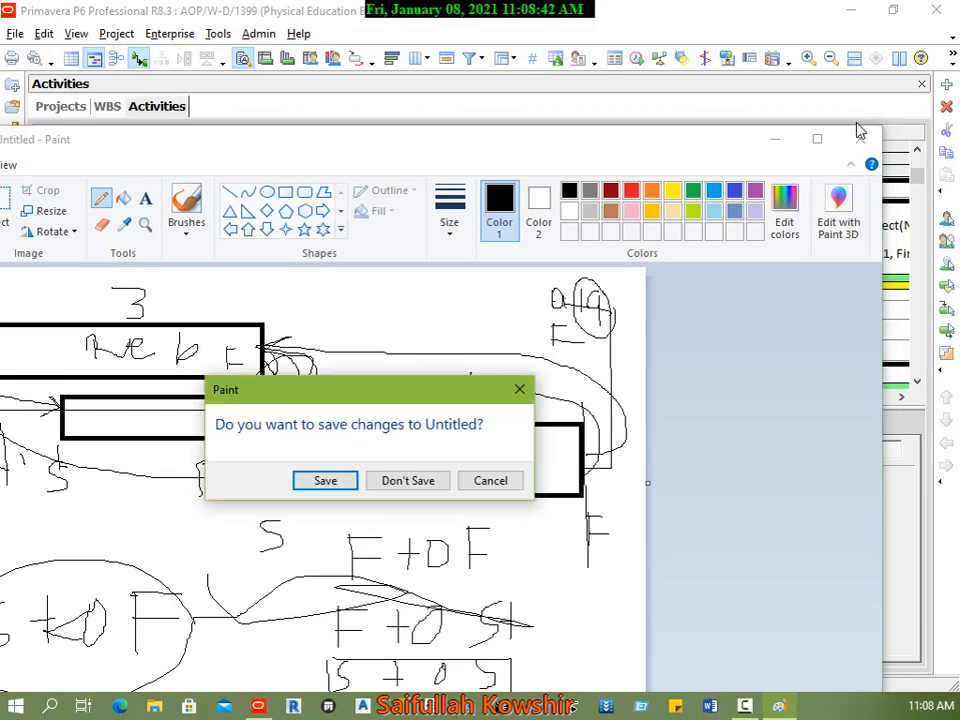
left_click(418, 481)
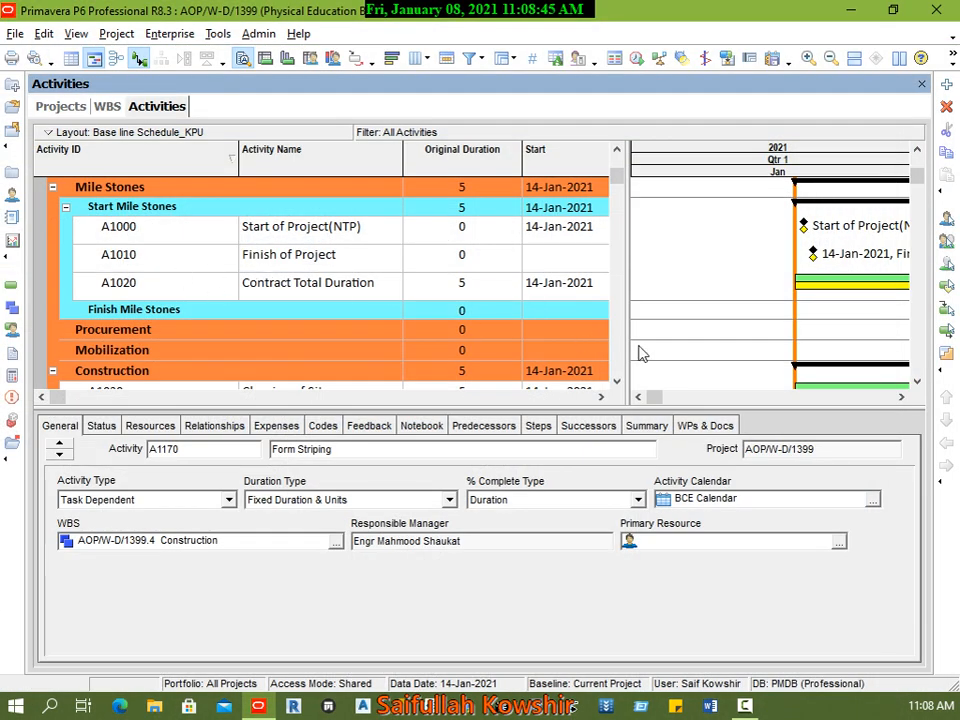
Step: Link the finish of Clearing of Site to the start of layout in the Gantt chart, and schedule the project with data date 14-Jan-2021
left_click(119, 291)
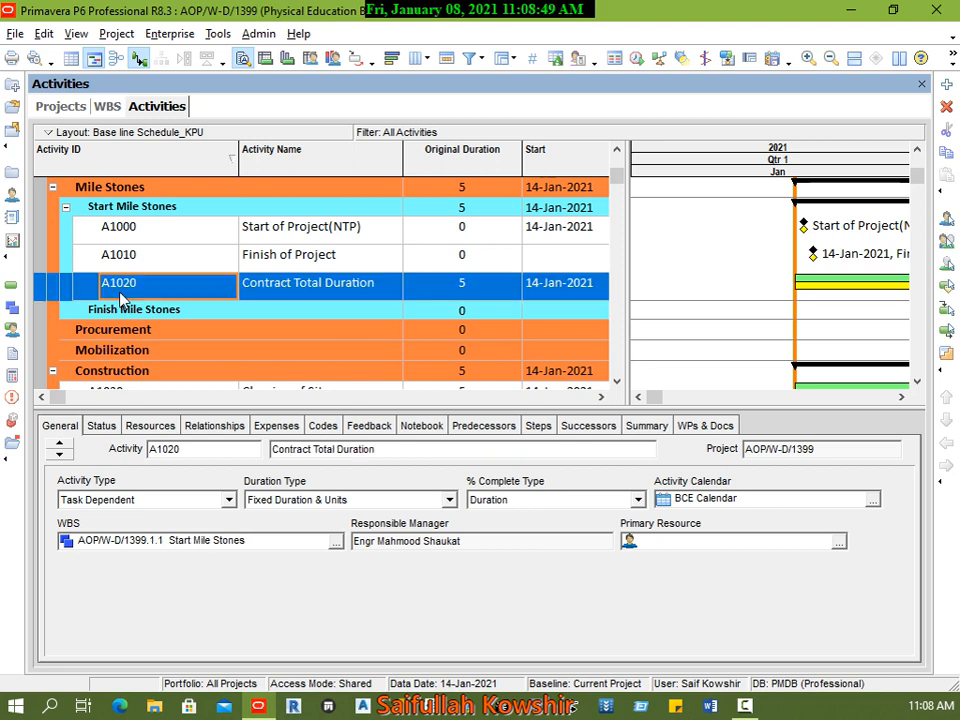
scroll(180, 321, "down", 2)
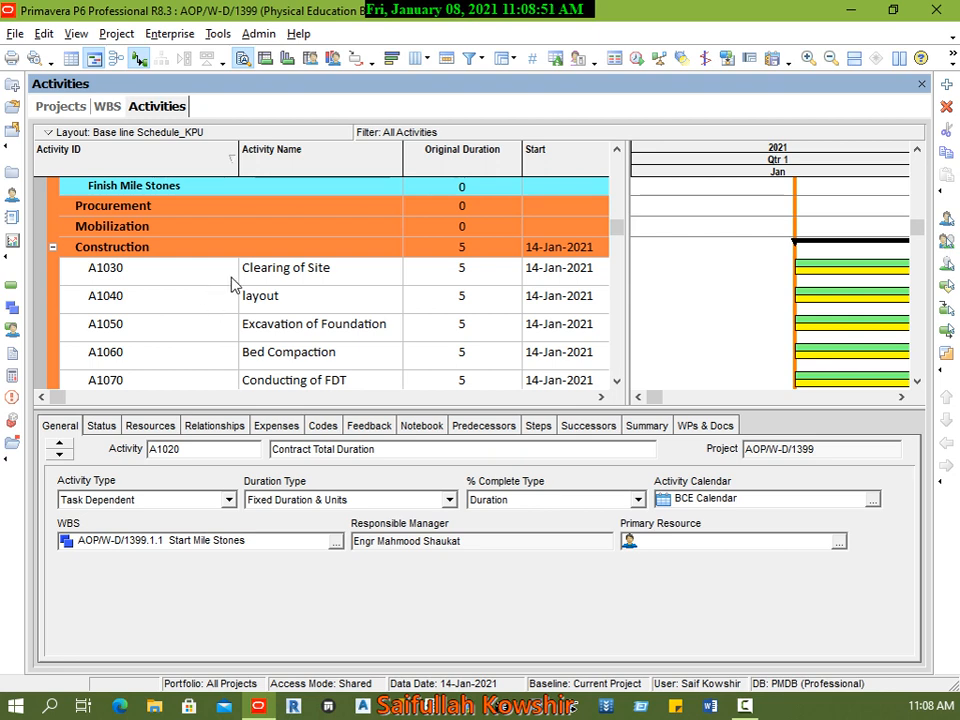
left_click(285, 279)
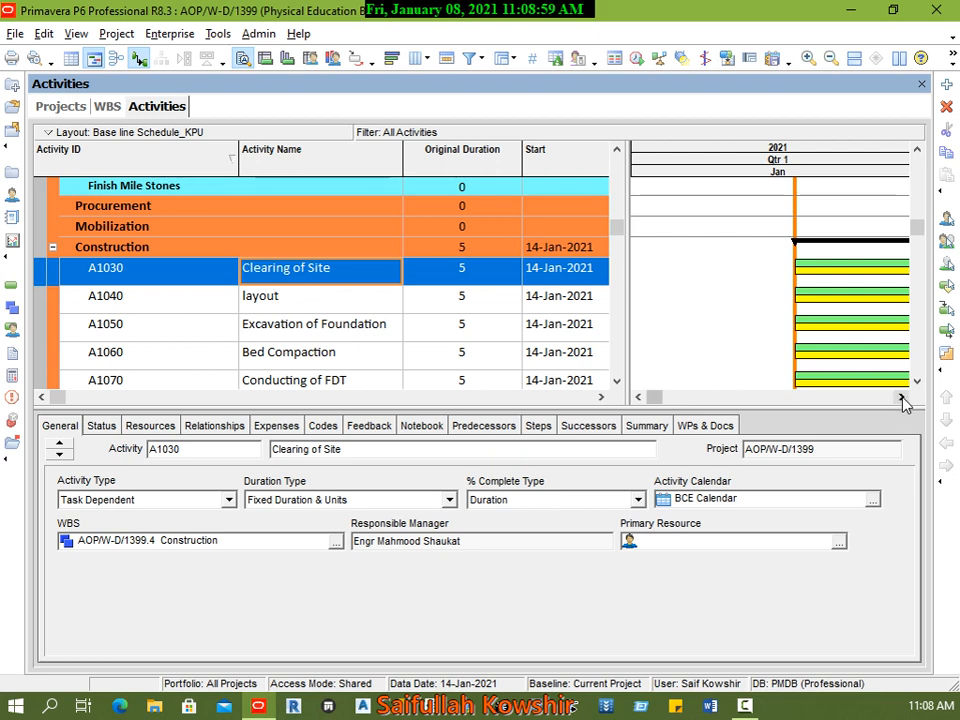
left_click_drag(626, 317, 395, 320)
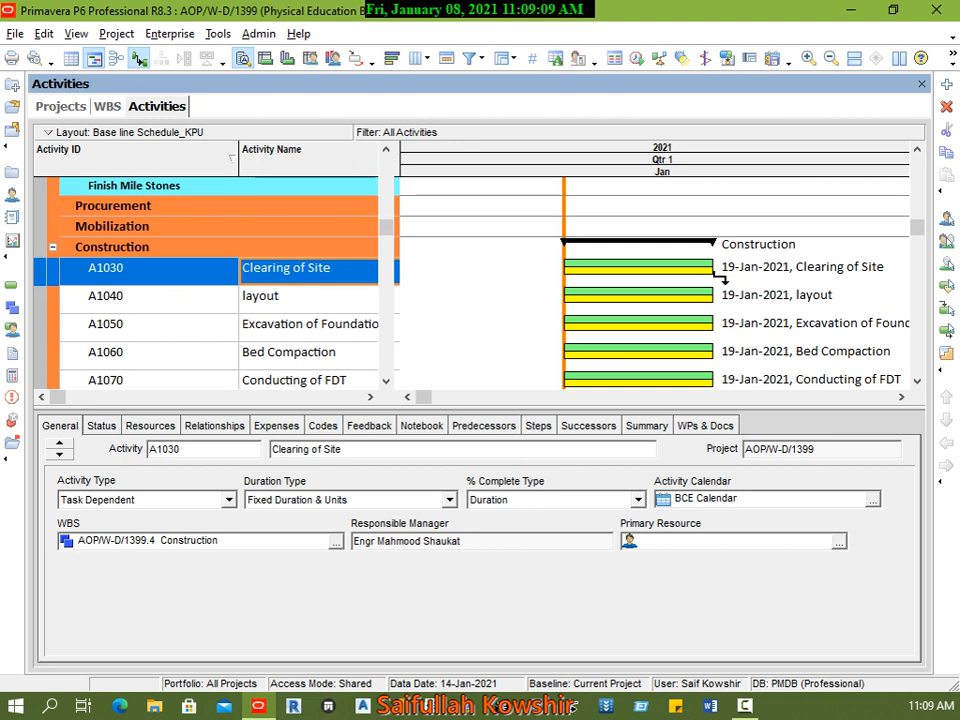
left_click_drag(714, 277, 577, 304)
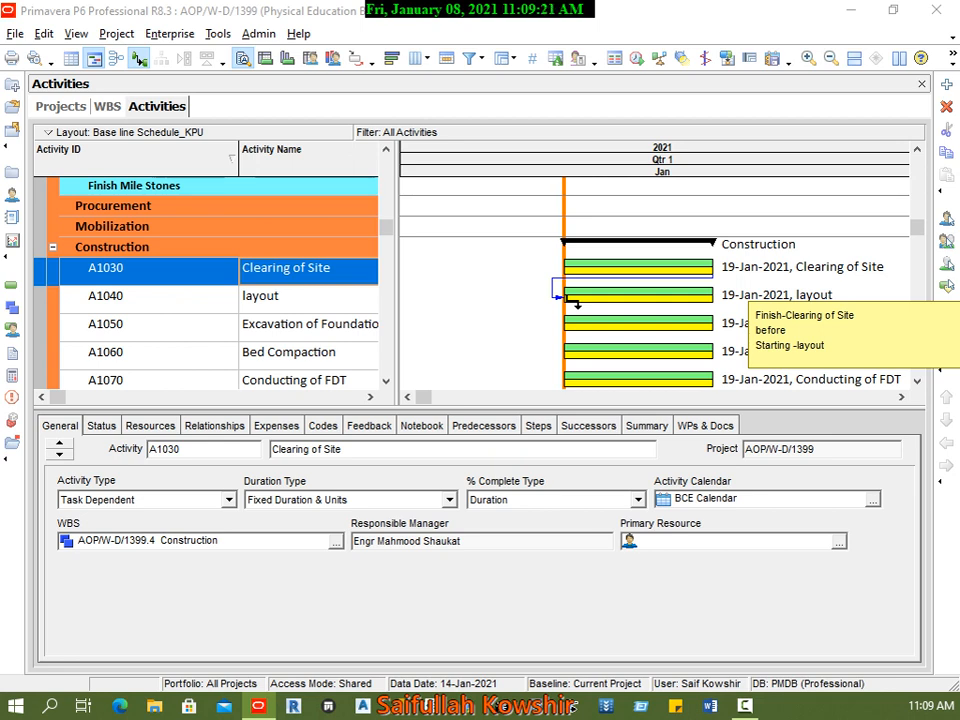
left_click_drag(577, 304, 574, 302)
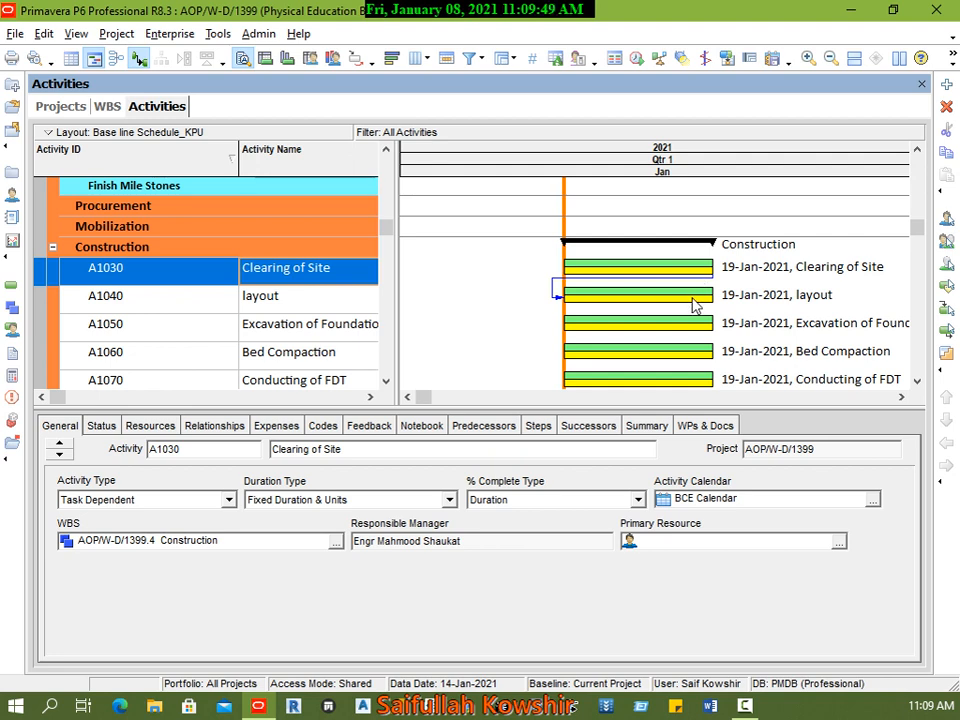
left_click(637, 60)
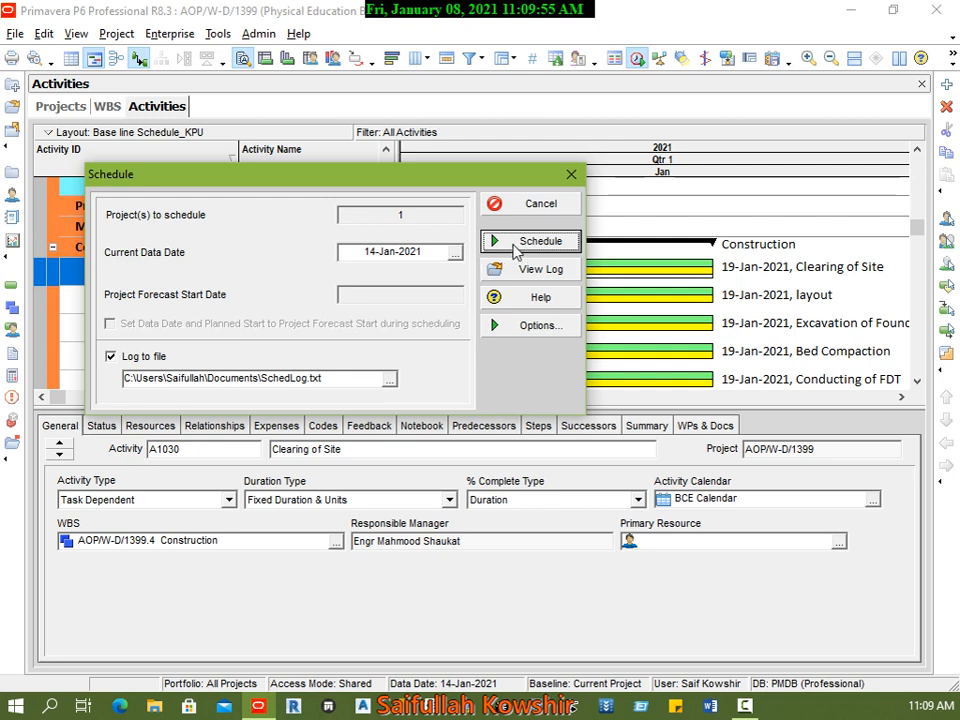
left_click(516, 248)
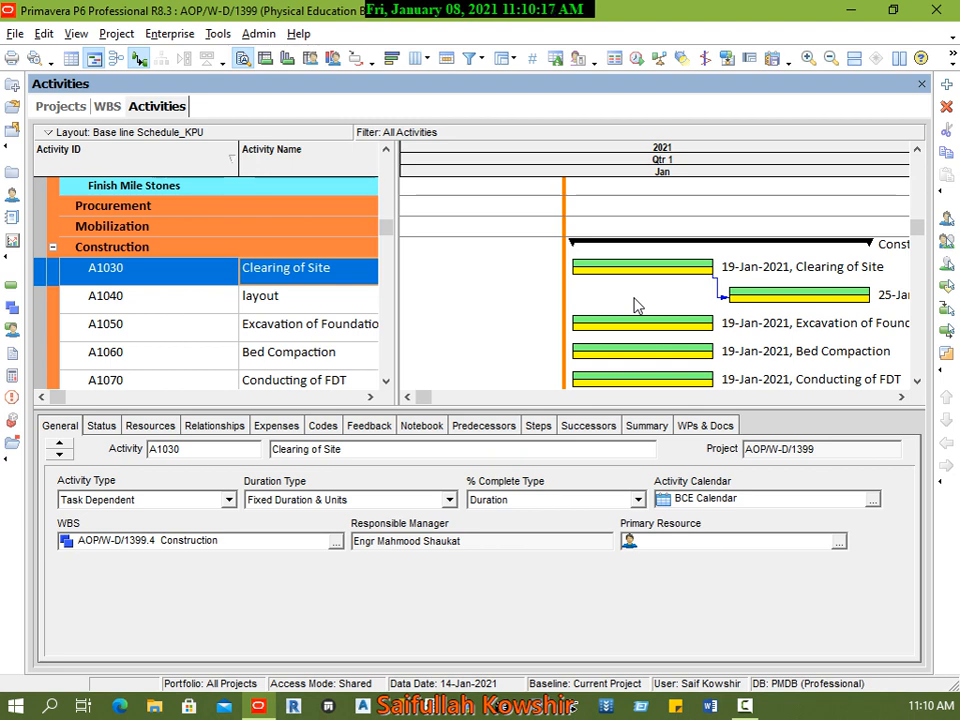
Step: Mark the Clearing of Site bar's finish with a handwritten F, annotate the layout bar's start, and clear the markup
key("ctrl+shift+d")
mouse_move(711, 222)
left_mouse_down()
mouse_move(711, 243)
mouse_move(718, 228)
left_mouse_up()
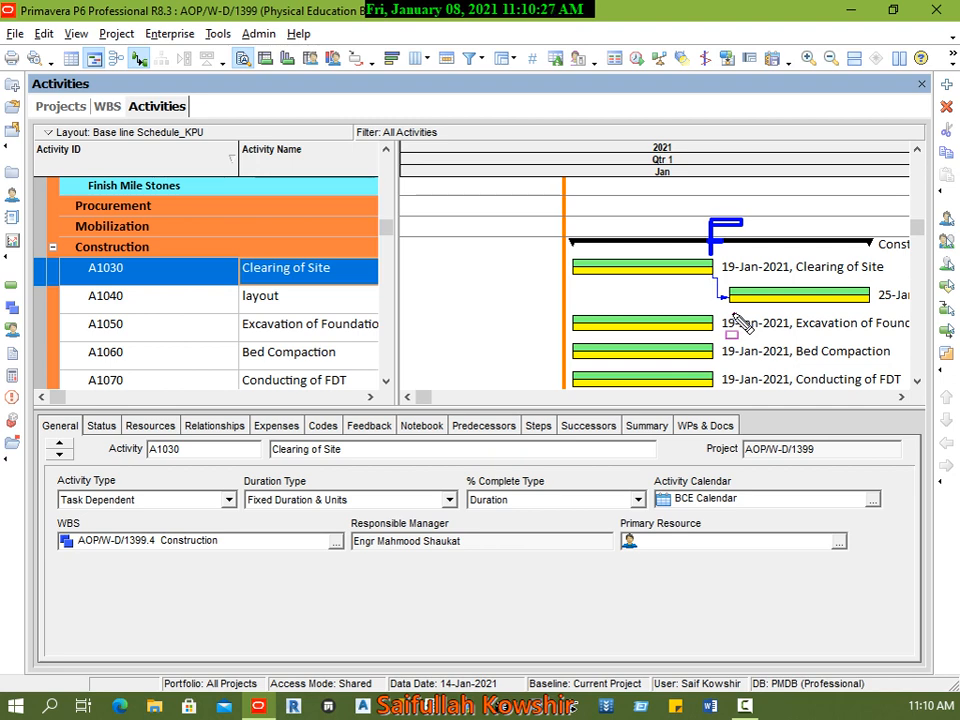
left_click_drag(733, 314, 731, 327)
key("Escape")
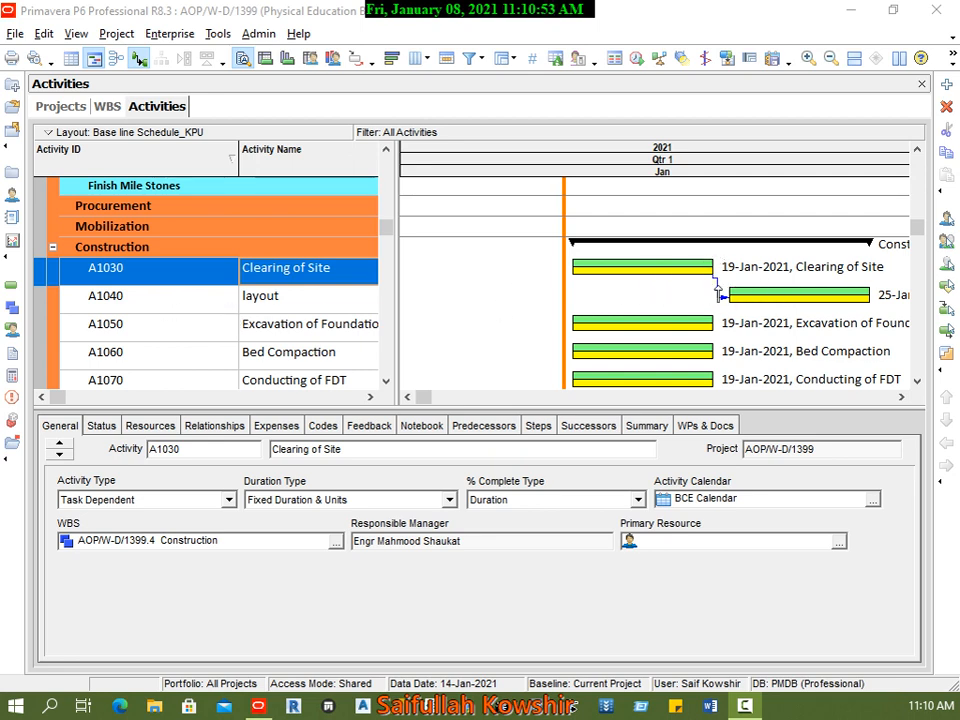
Step: Delete the relationship between Clearing of Site and layout, and reschedule the project with data date 14-Jan-2021
key("Down")
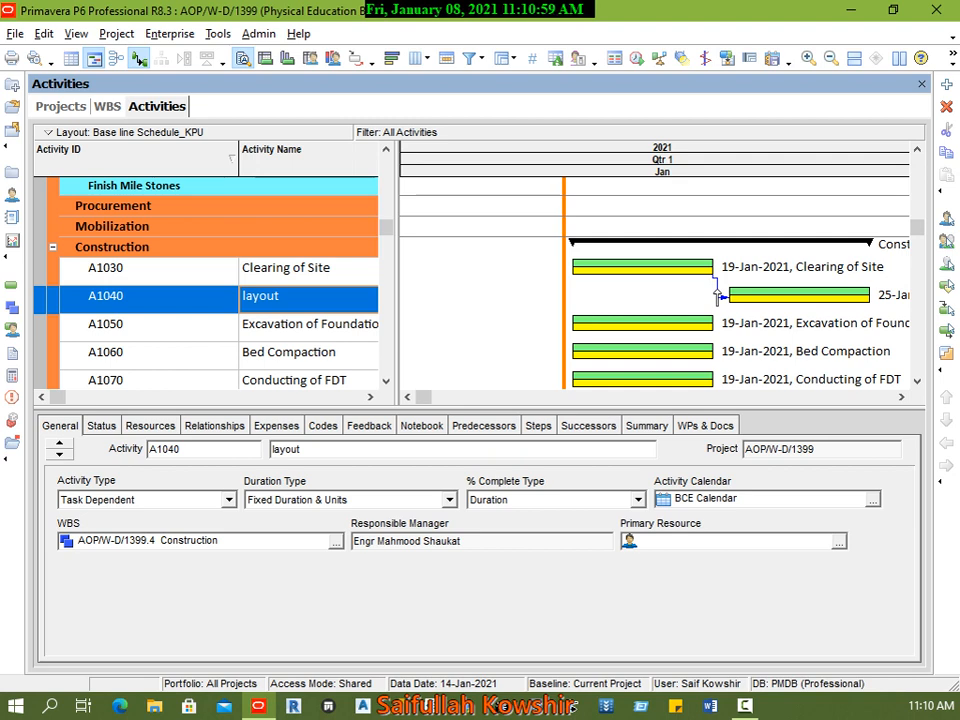
key("Delete")
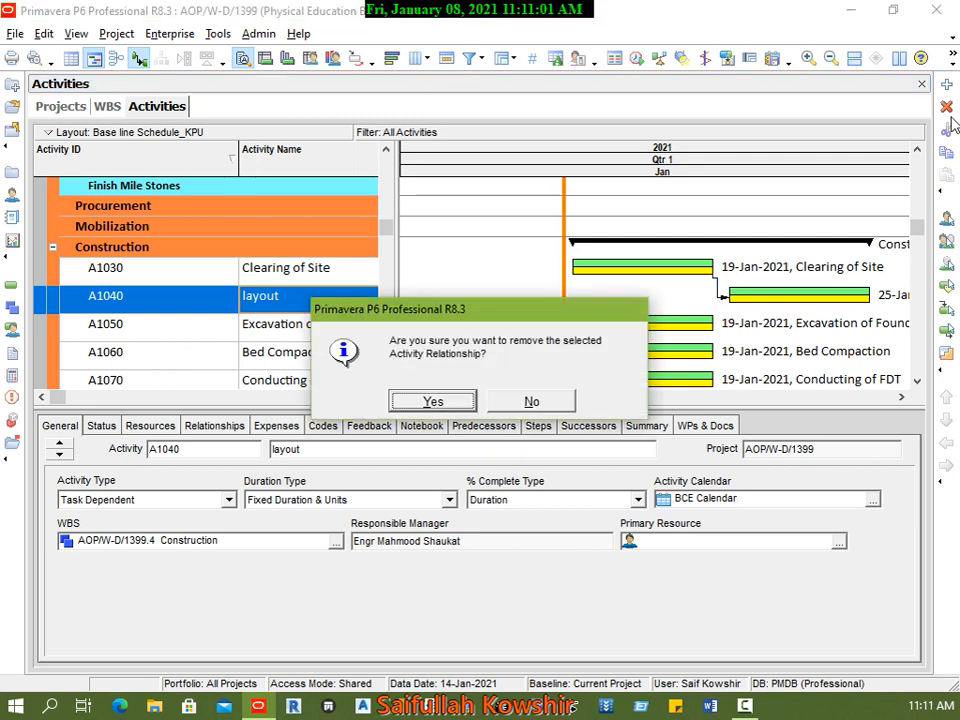
left_click(458, 398)
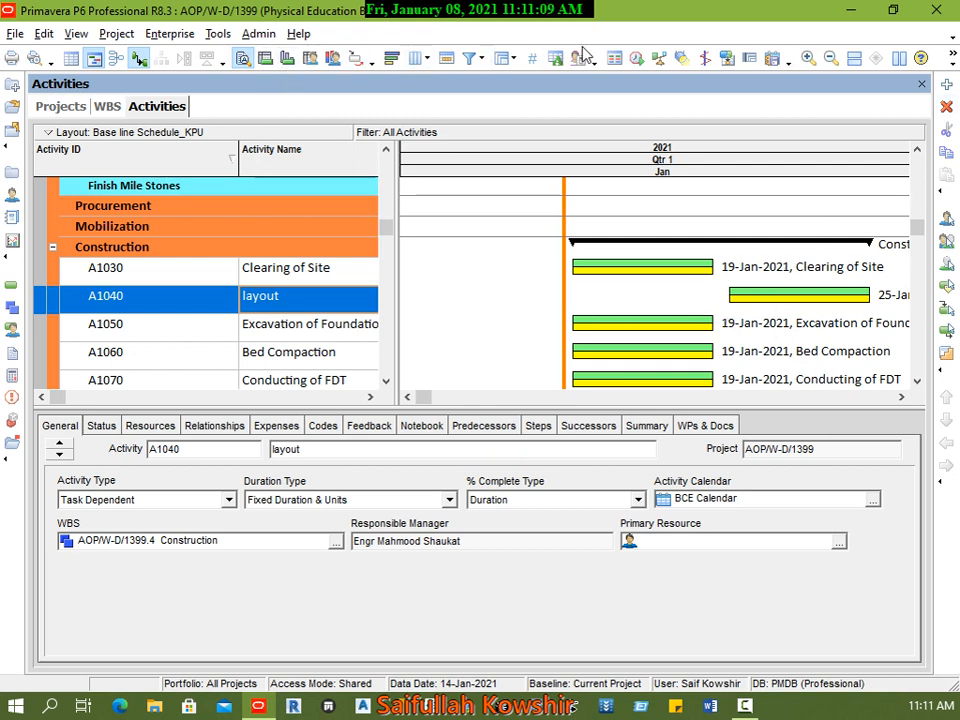
left_click(637, 60)
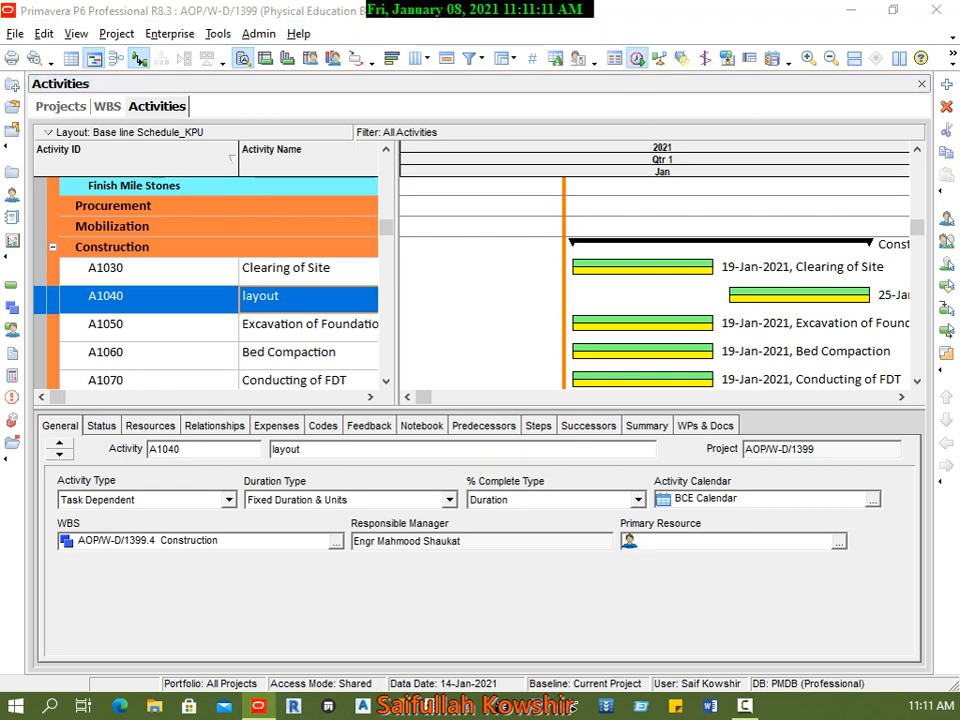
left_click_drag(435, 156, 707, 191)
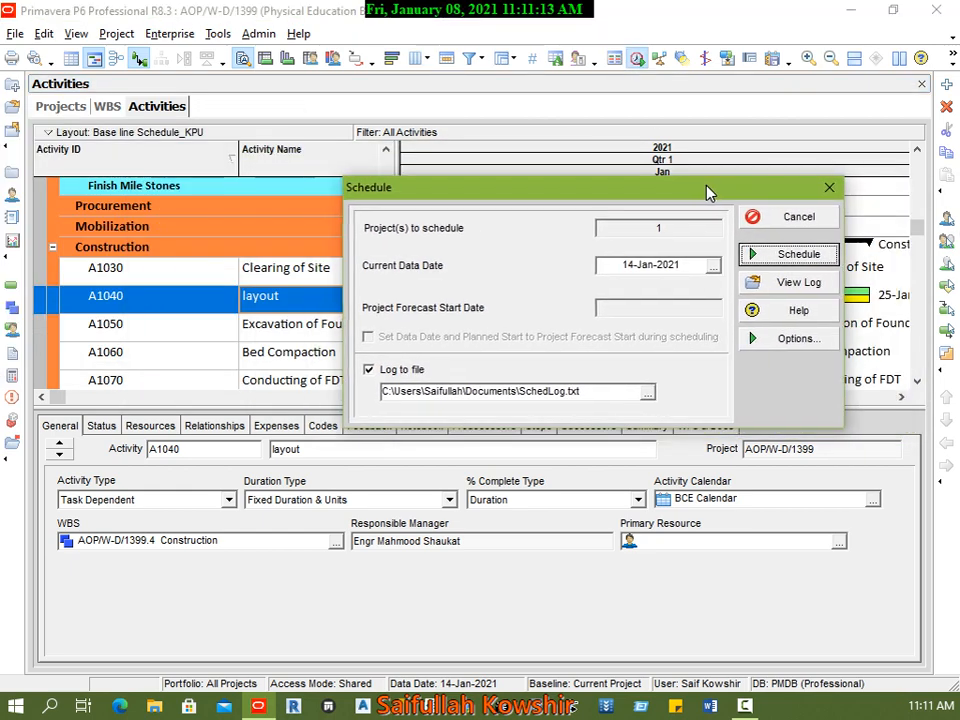
left_click(775, 262)
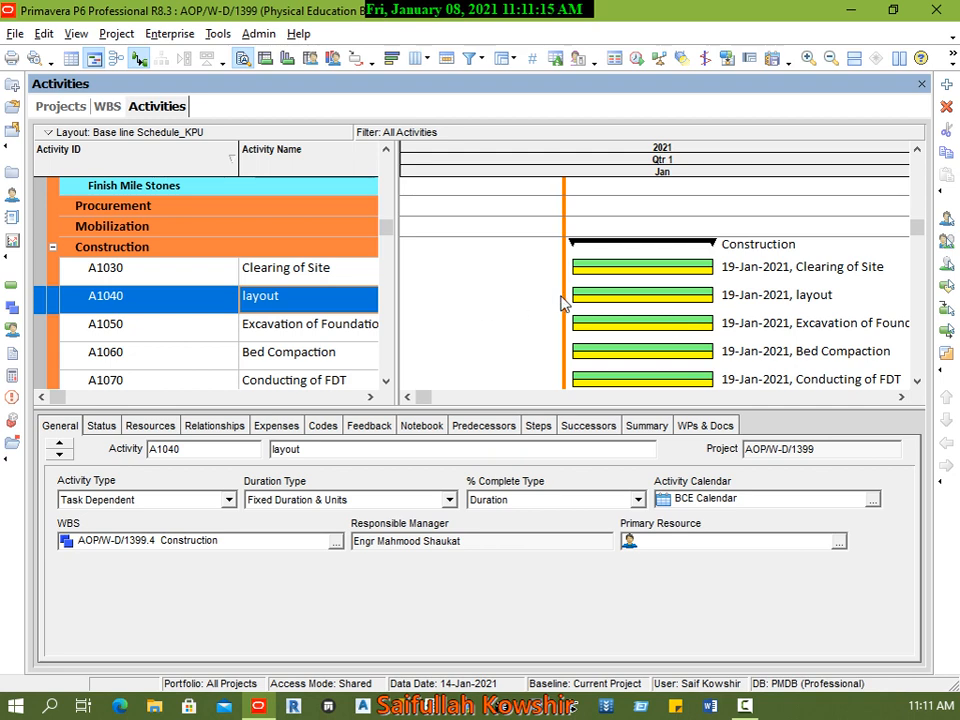
Step: Review the sequence and original durations of the Construction activities from Clearing of Site through Concrete Curing
left_click(117, 277)
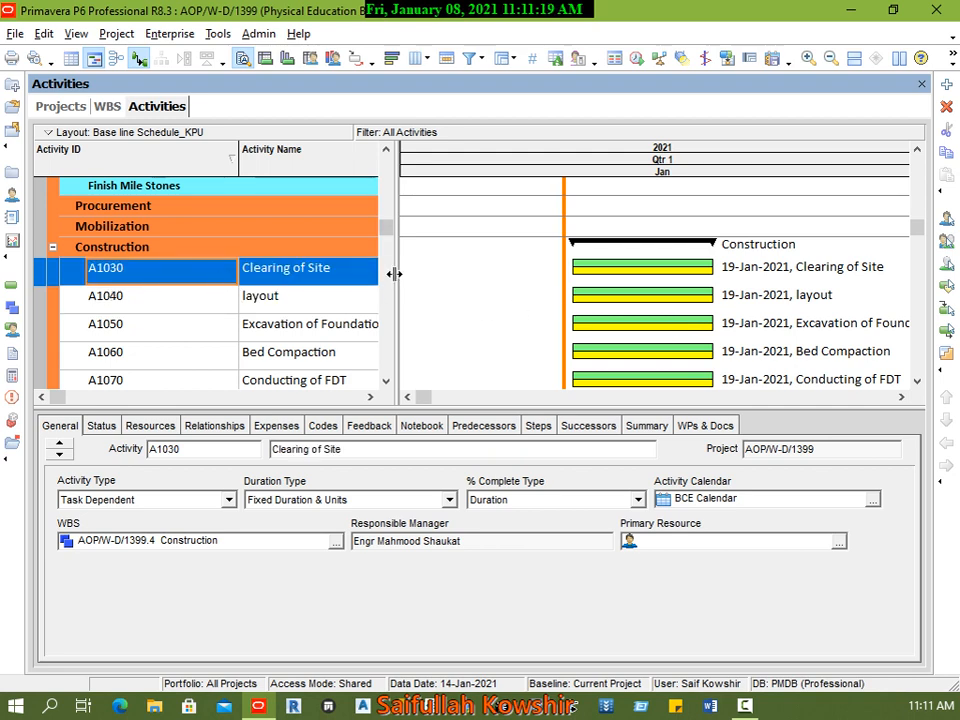
left_click_drag(392, 272, 525, 279)
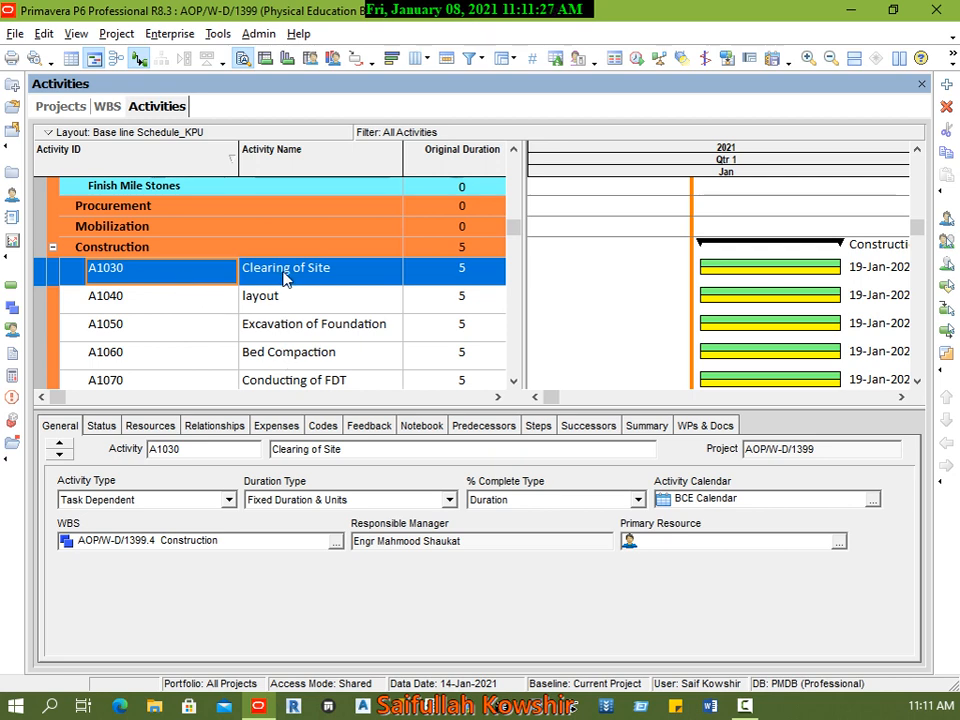
left_click(281, 303)
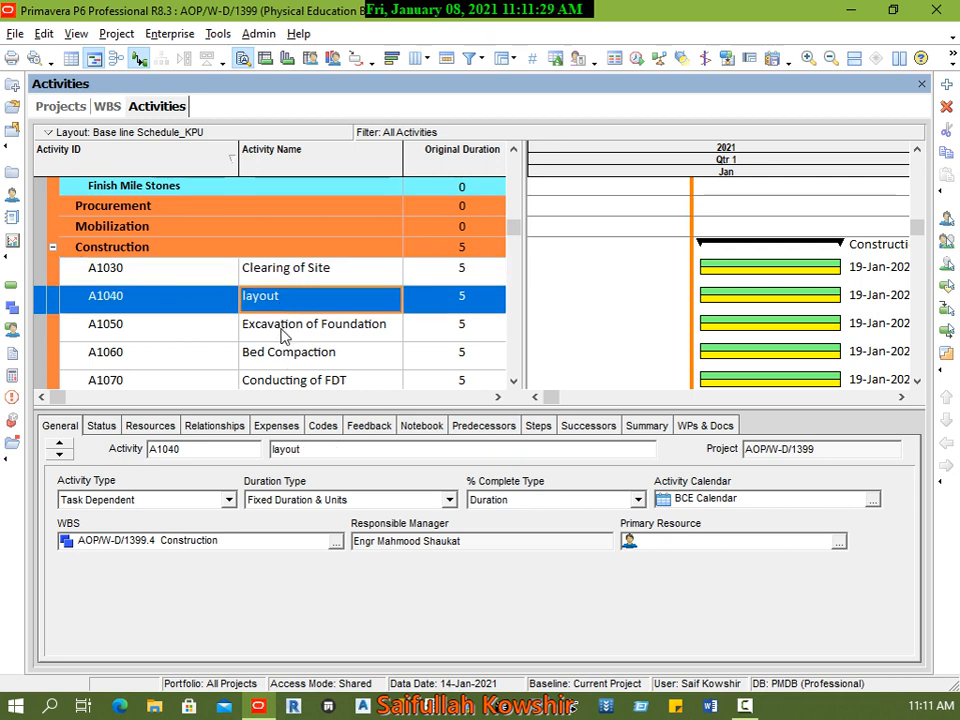
left_click(283, 330)
left_click(287, 355)
scroll(295, 362, "down", 1)
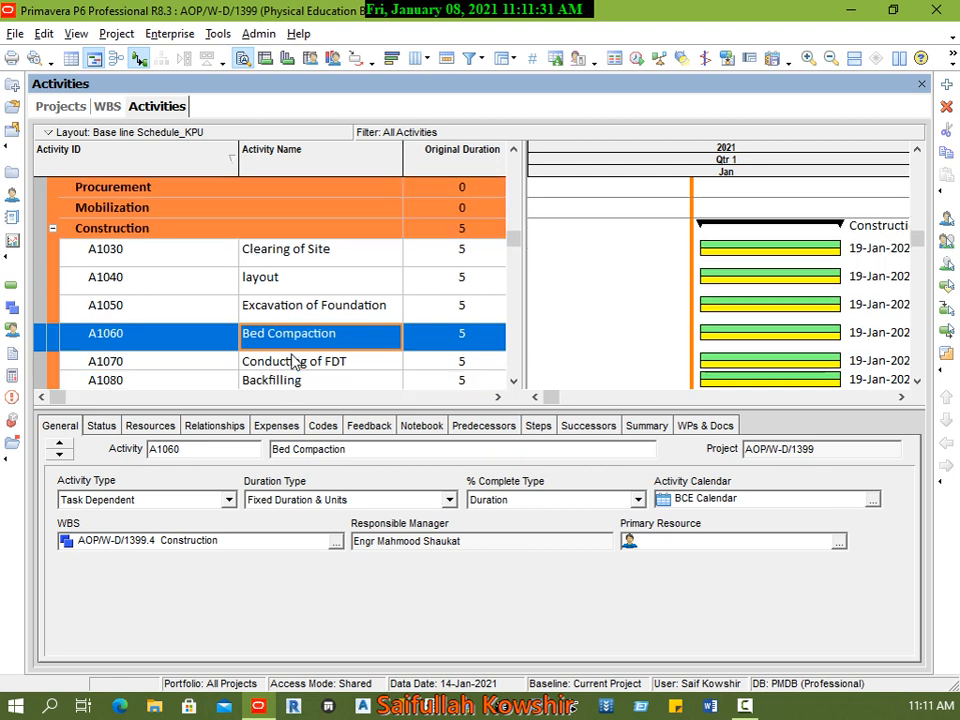
scroll(295, 360, "down", 2)
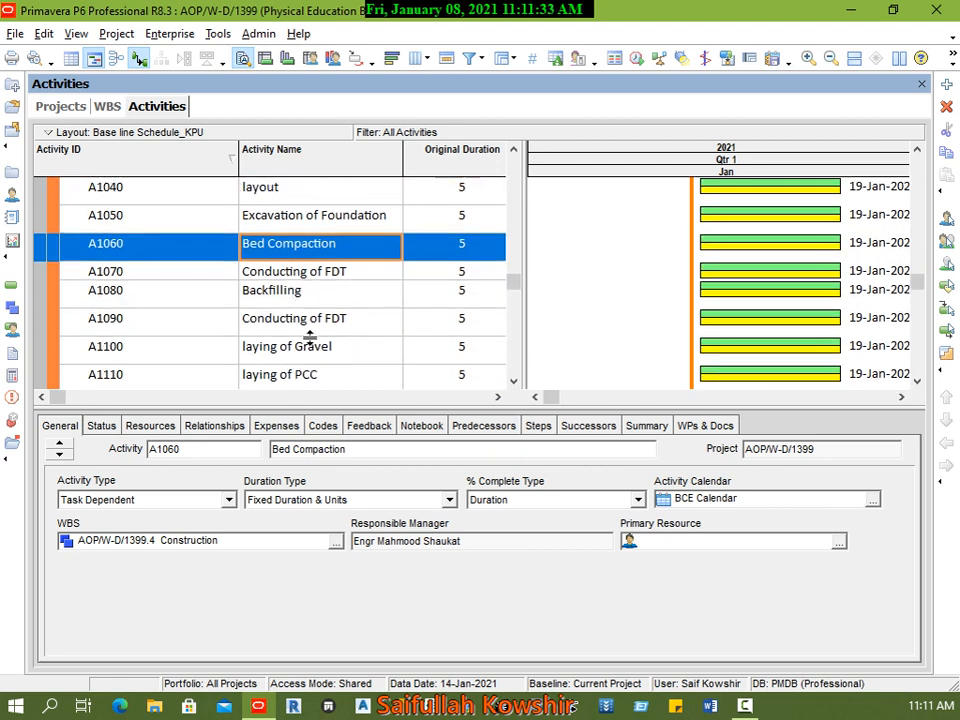
scroll(310, 337, "down", 1)
scroll(320, 355, "down", 1)
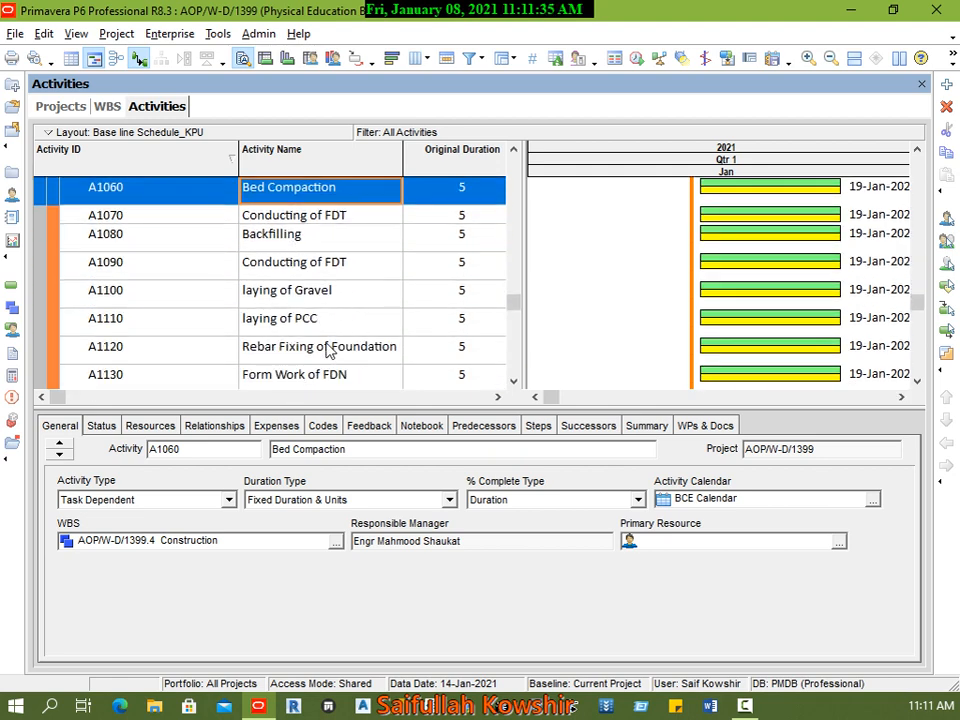
scroll(365, 339, "up", 5)
scroll(290, 350, "down", 2)
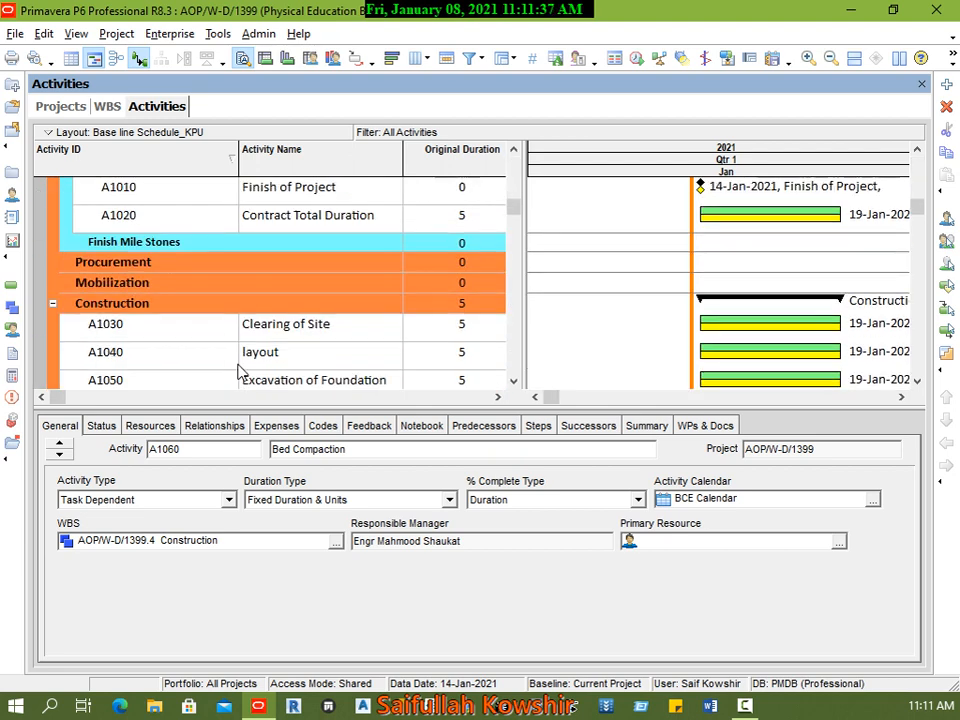
left_click(221, 332)
scroll(322, 314, "down", 2)
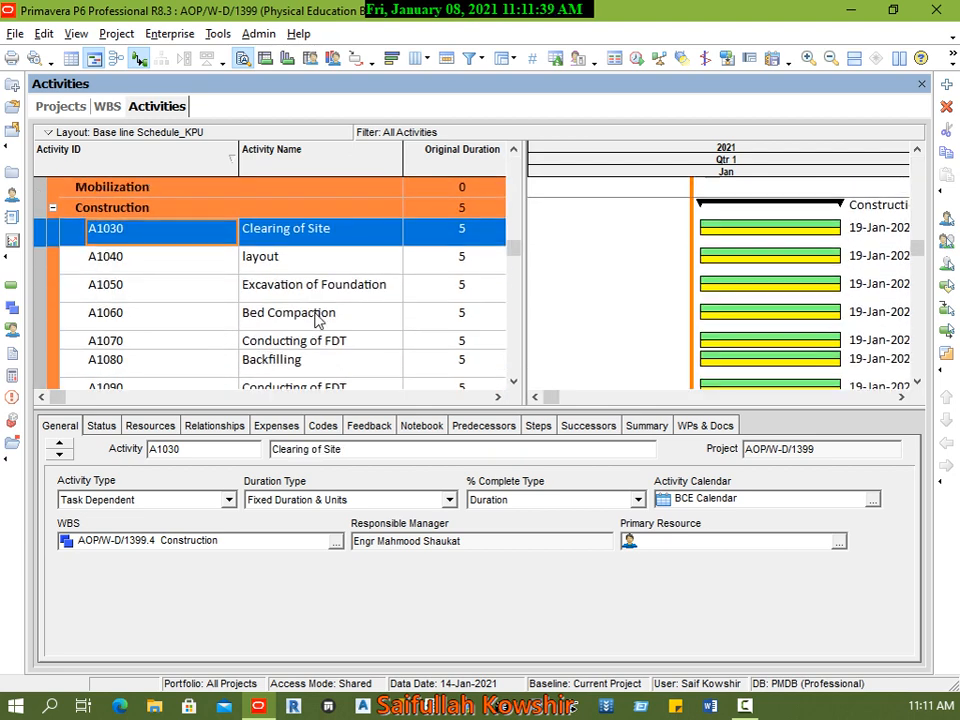
scroll(320, 272, "down", 1)
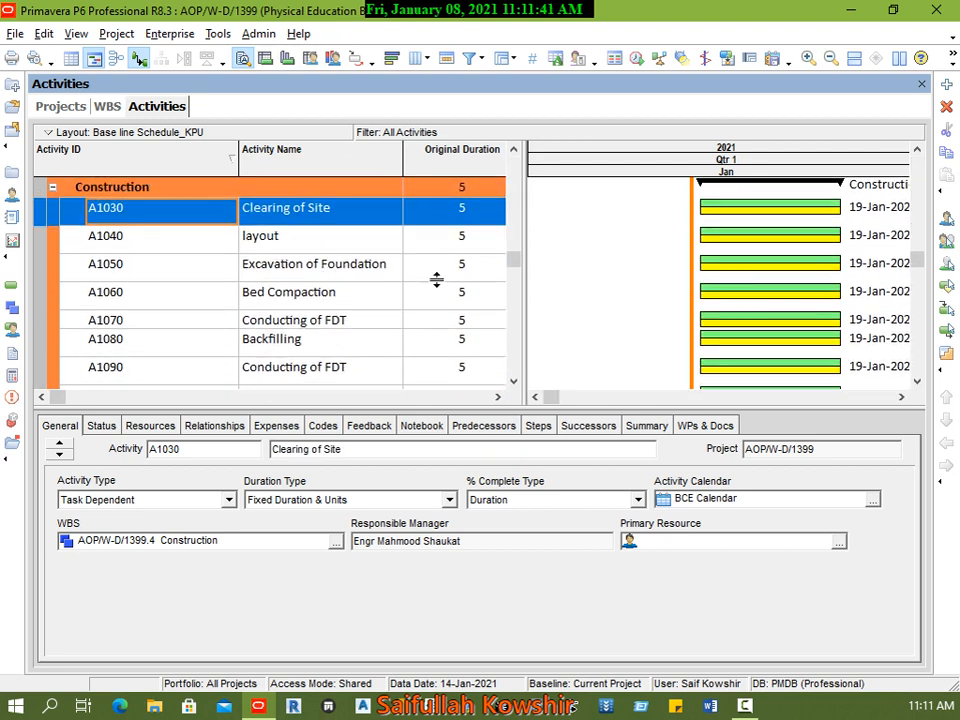
scroll(304, 285, "down", 1)
scroll(304, 285, "down", 1)
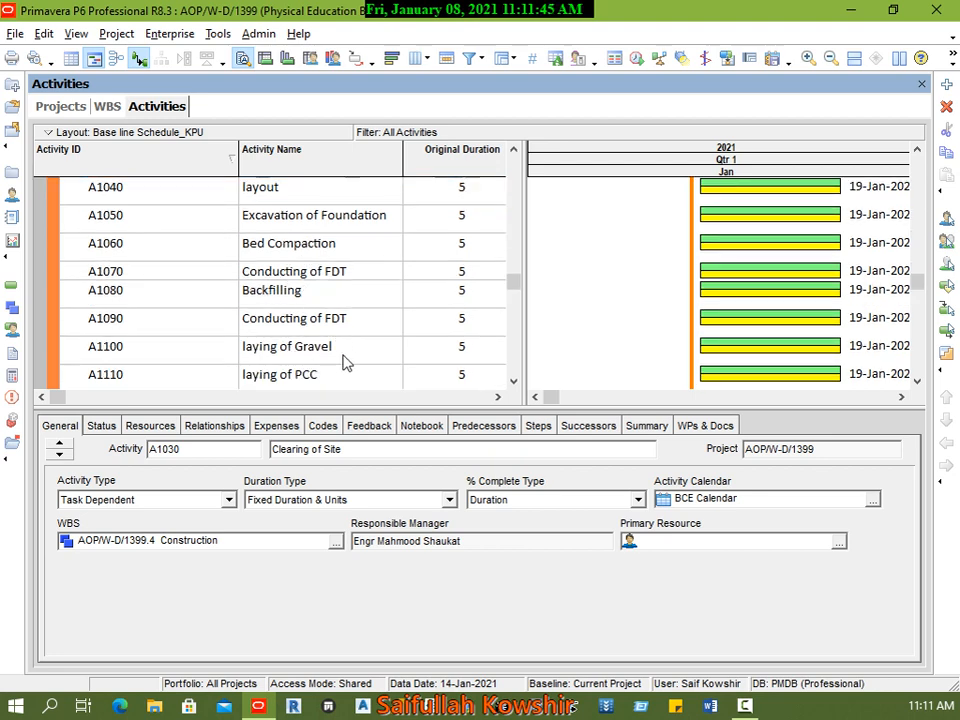
scroll(343, 345, "down", 2)
scroll(338, 315, "down", 2)
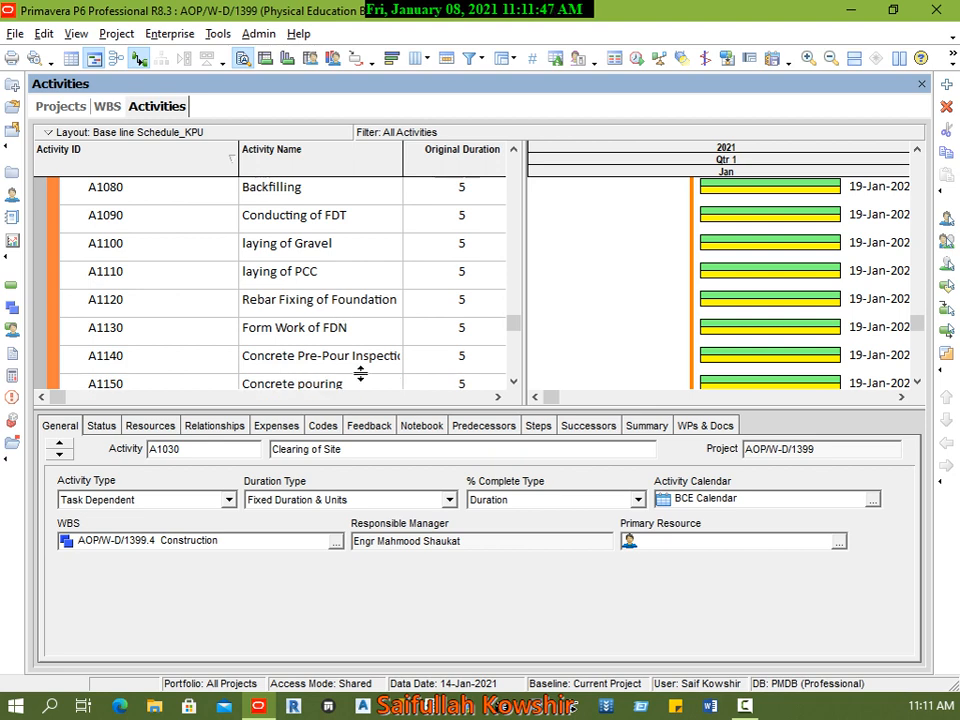
scroll(370, 372, "down", 1)
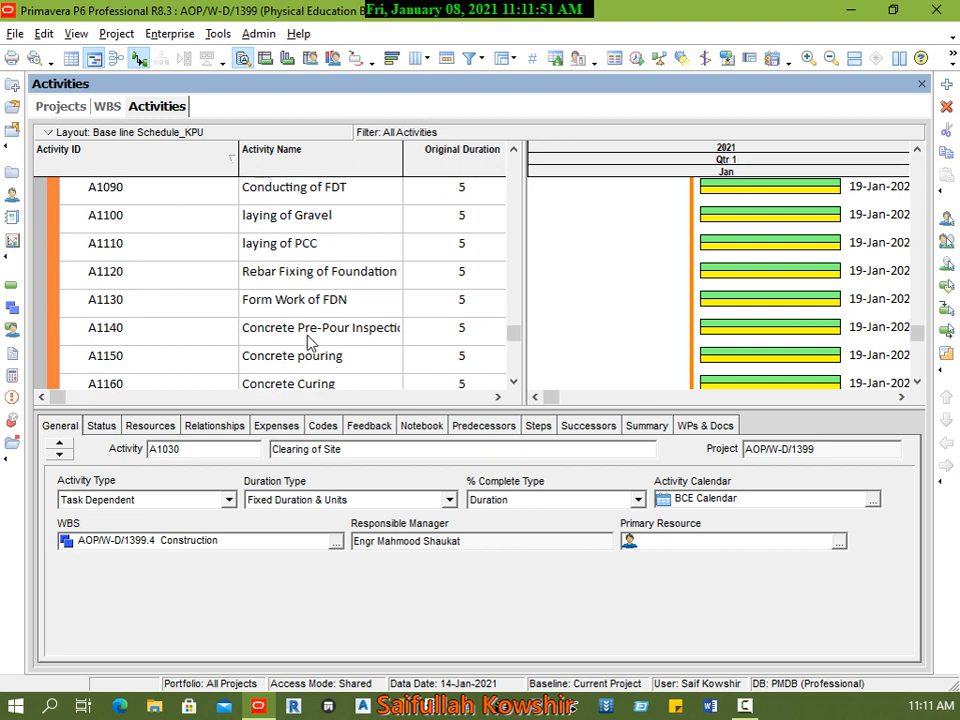
Step: Link the Construction activities from Clearing of Site through Concrete pouring in sequence
scroll(310, 340, "down", 1)
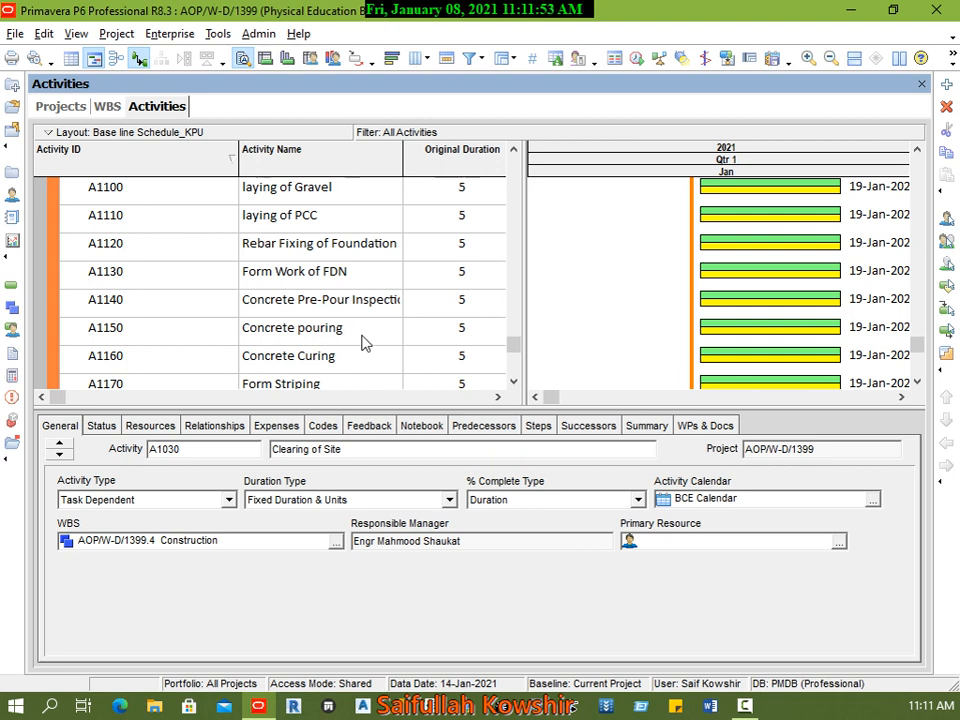
left_click(165, 333, "shift")
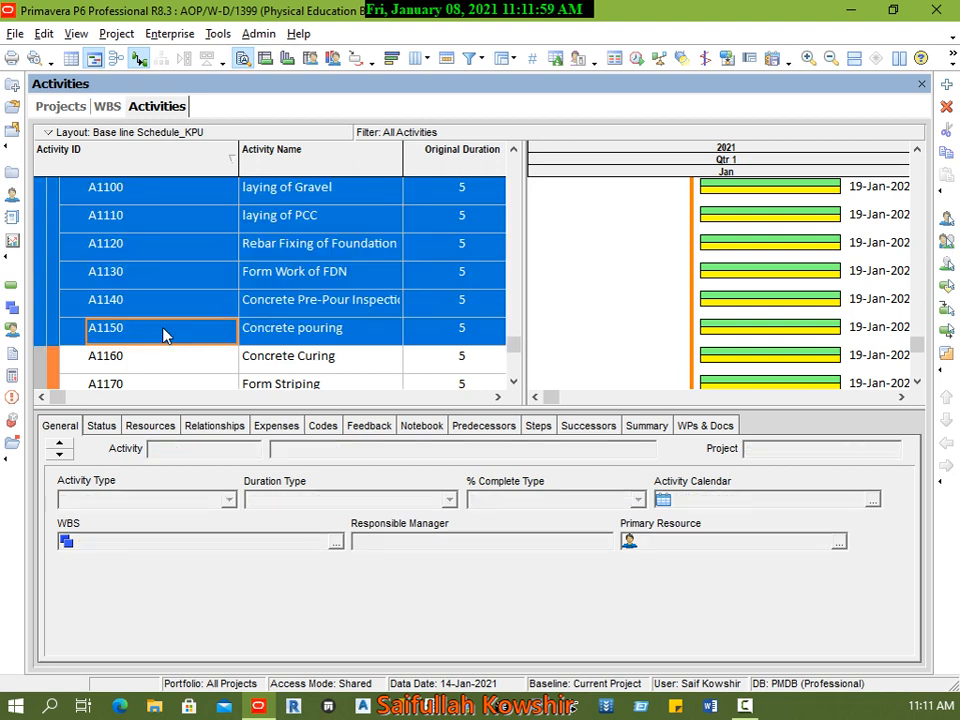
right_click(165, 333)
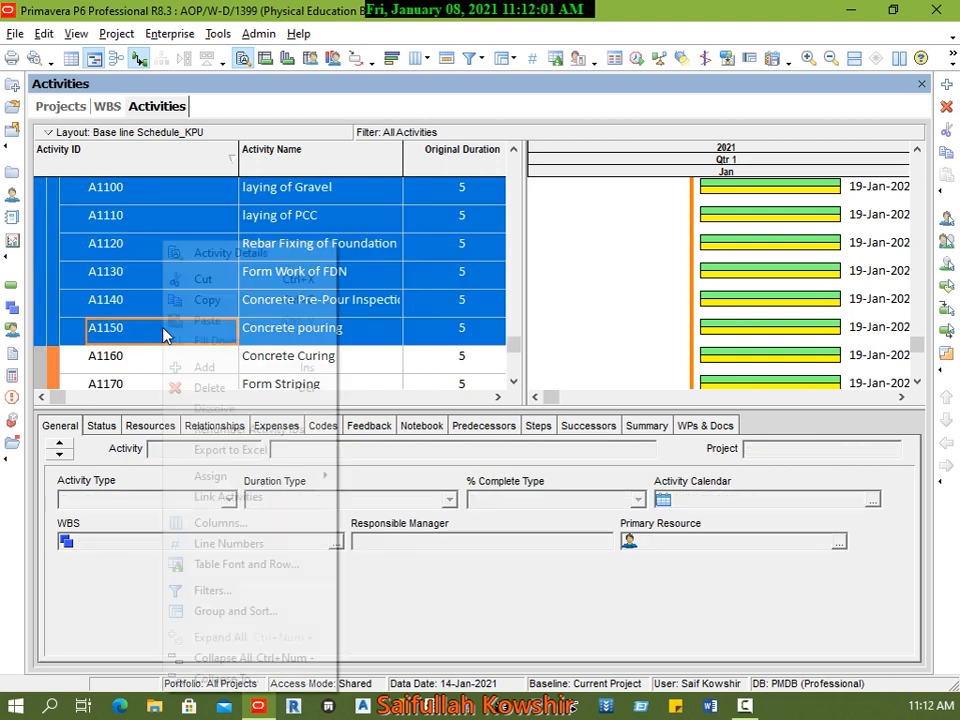
left_click(255, 503)
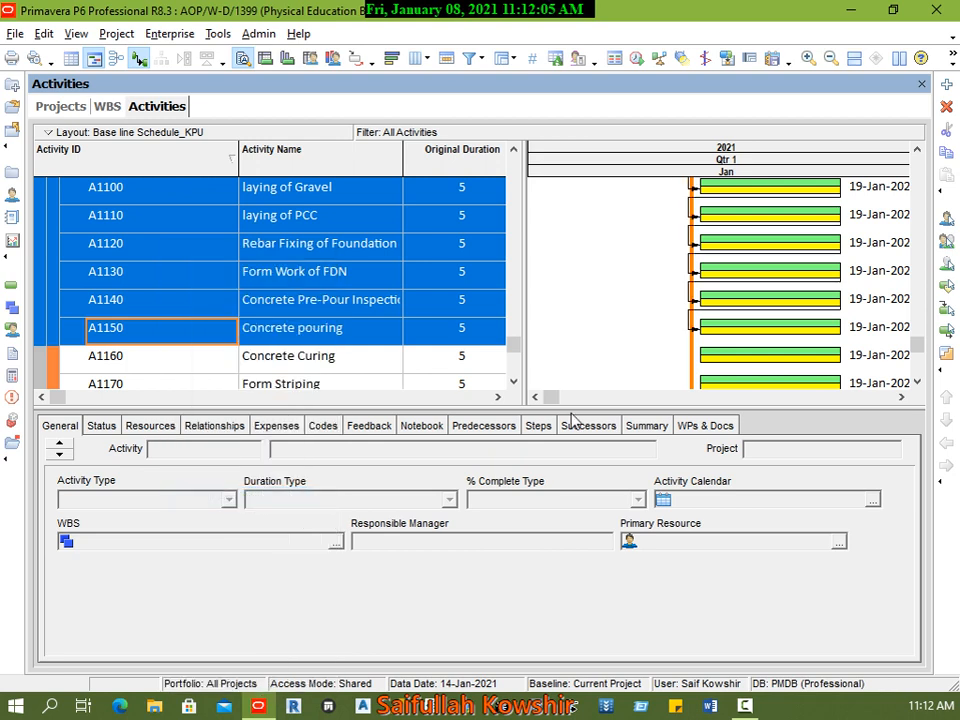
Step: Enable automatic scheduling when a change affects dates, and schedule the project with data date 14-Jan-2021
scroll(893, 288, "up", 4)
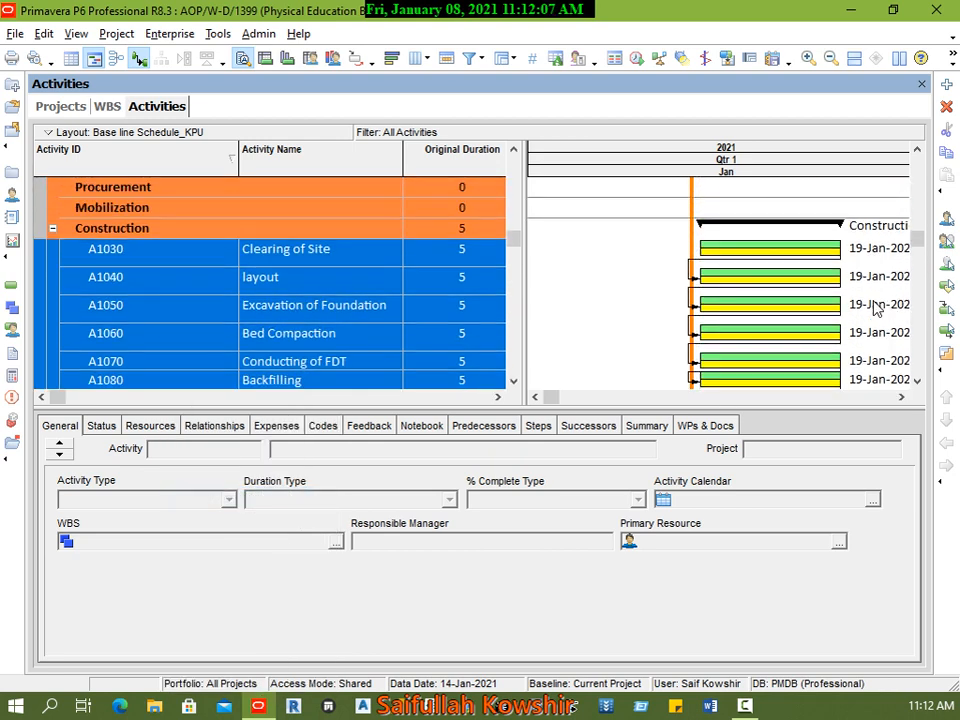
left_click(637, 57)
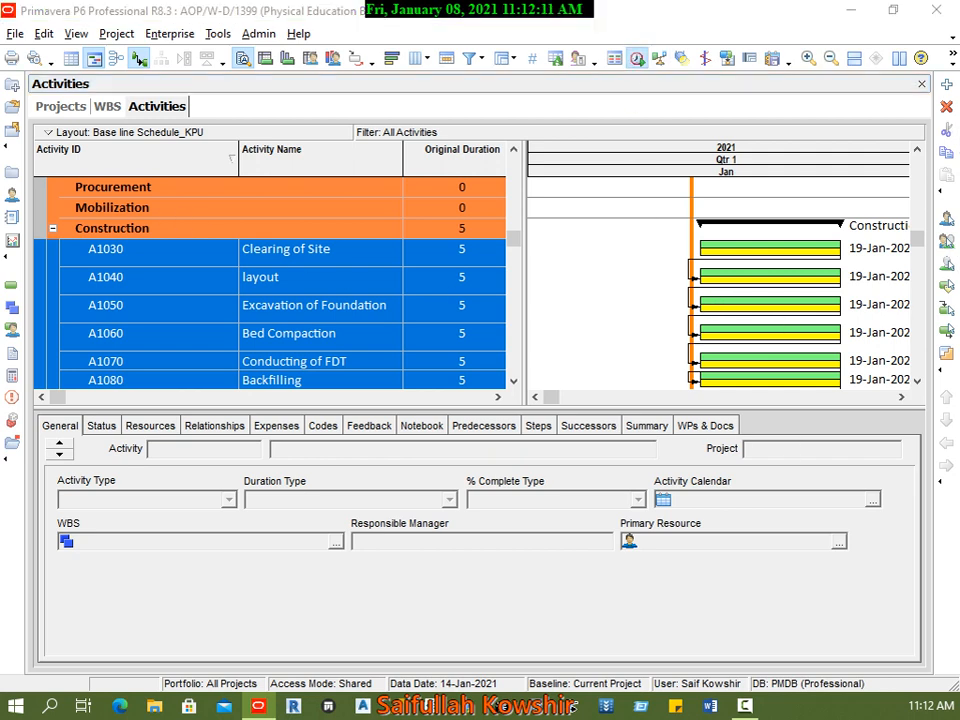
left_click_drag(326, 137, 570, 145)
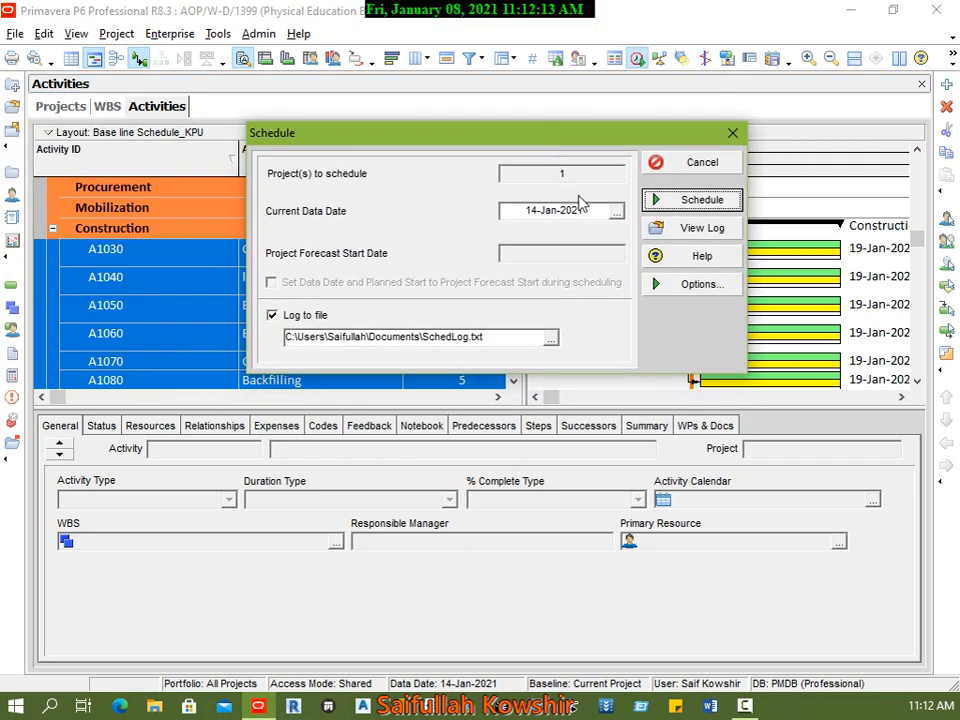
left_click(695, 286)
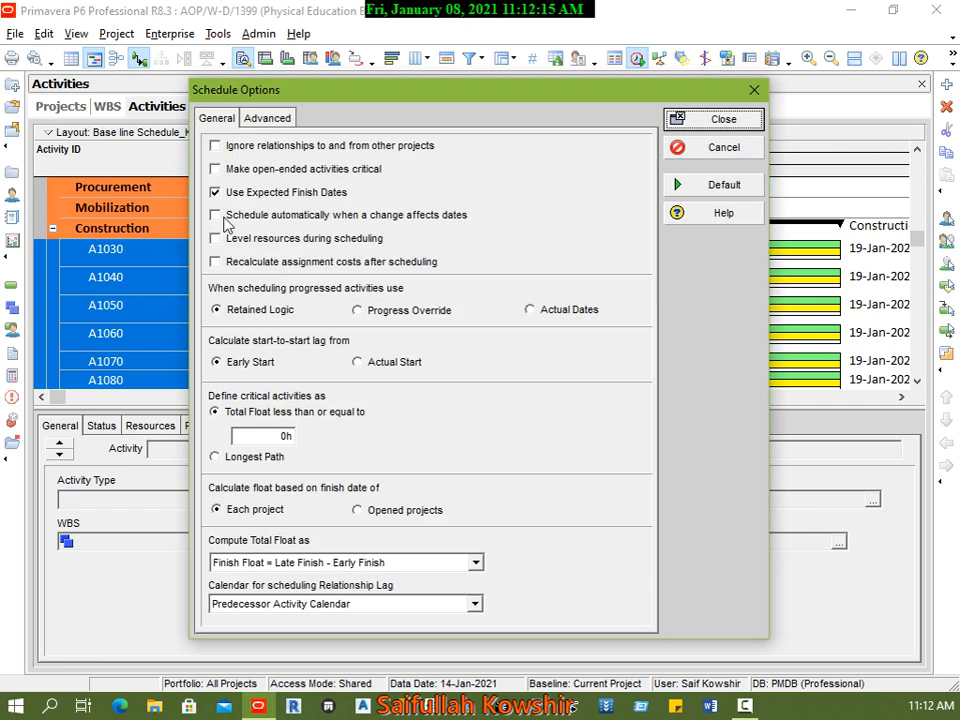
left_click(220, 215)
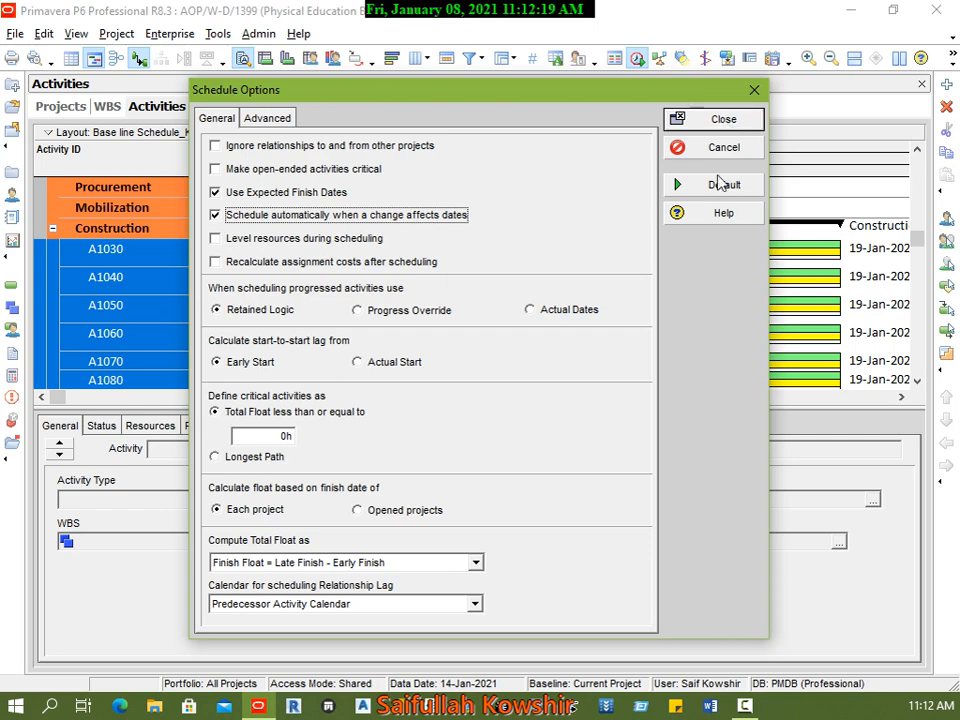
left_click(719, 121)
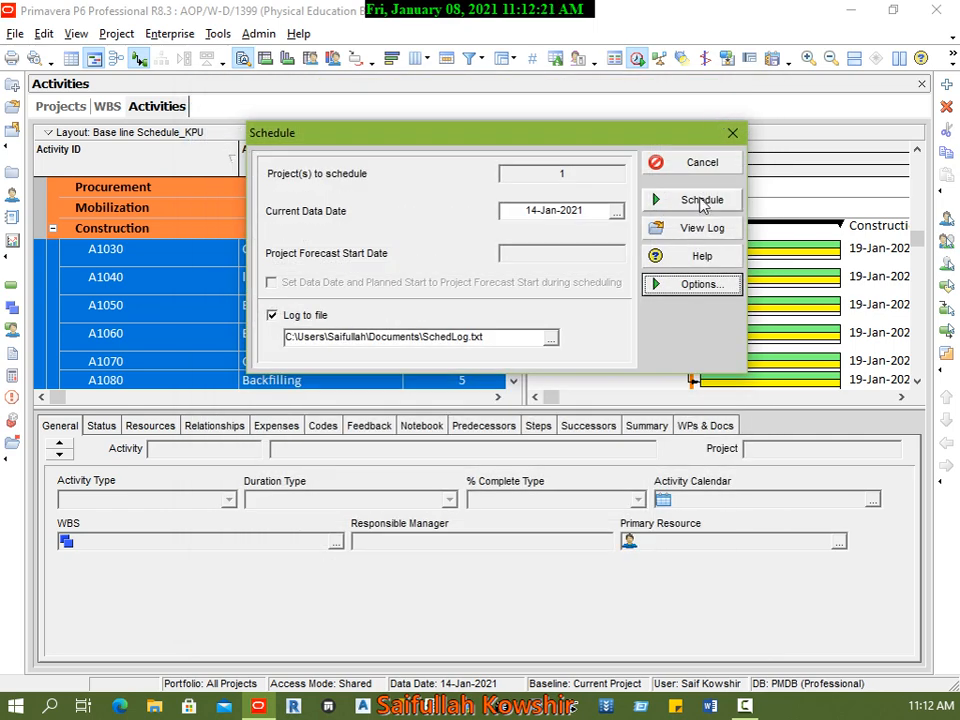
left_click(707, 198)
mouse_move(552, 397)
left_mouse_down()
mouse_move(694, 399)
mouse_move(567, 400)
left_mouse_up()
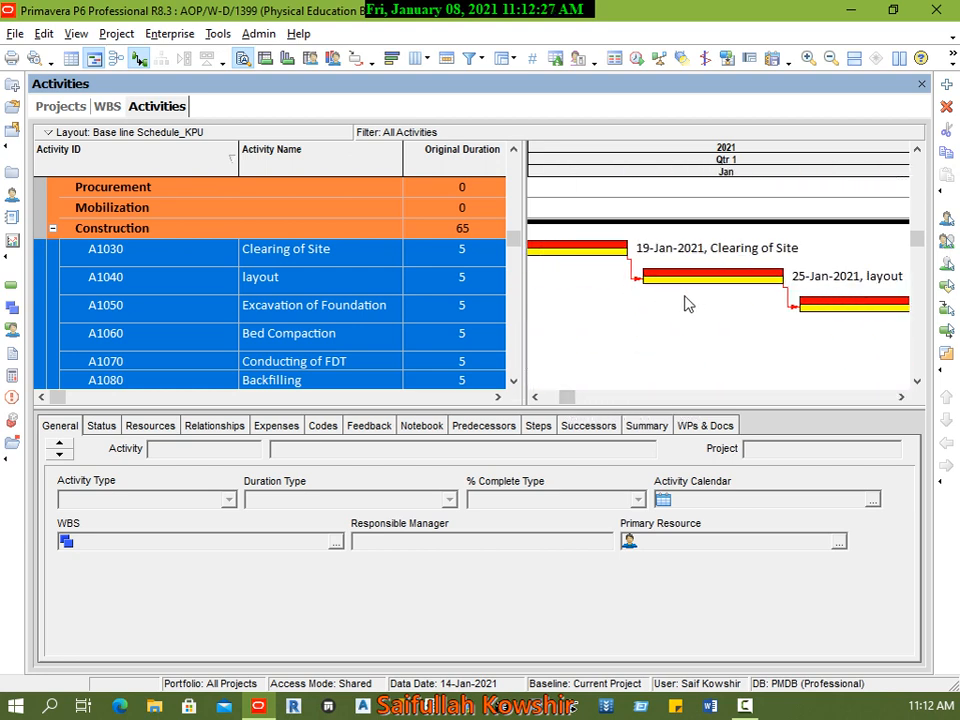
Step: Try to link the finish of Concrete pouring to Concrete Curing in the Gantt chart
left_click(207, 257)
scroll(300, 318, "down", 4)
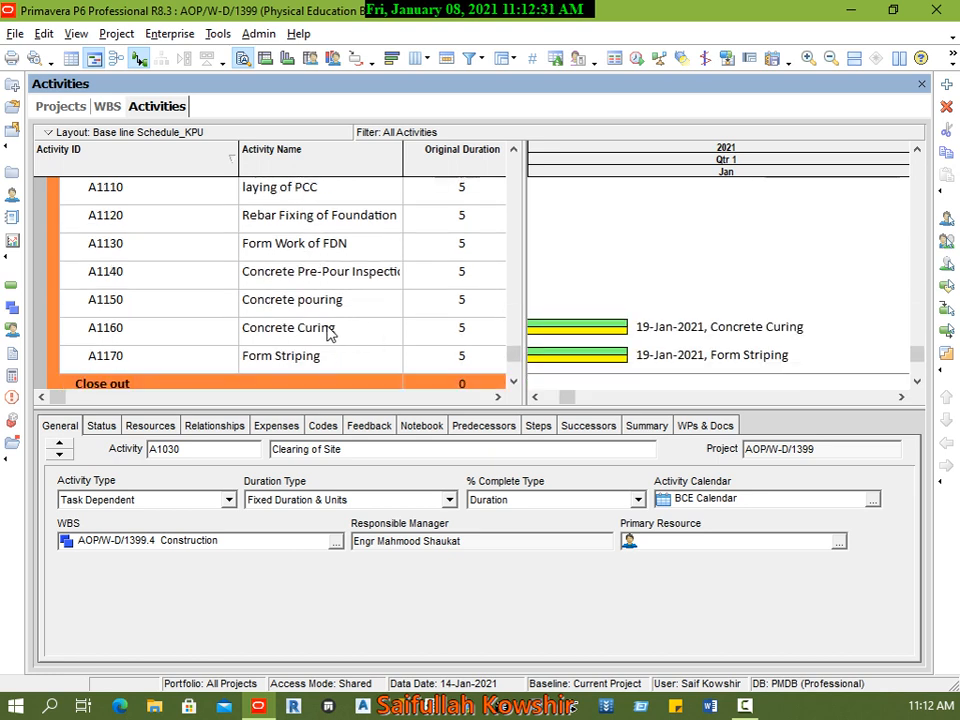
left_click(330, 330)
mouse_move(576, 400)
left_mouse_down()
mouse_move(556, 400)
mouse_move(566, 402)
left_mouse_up()
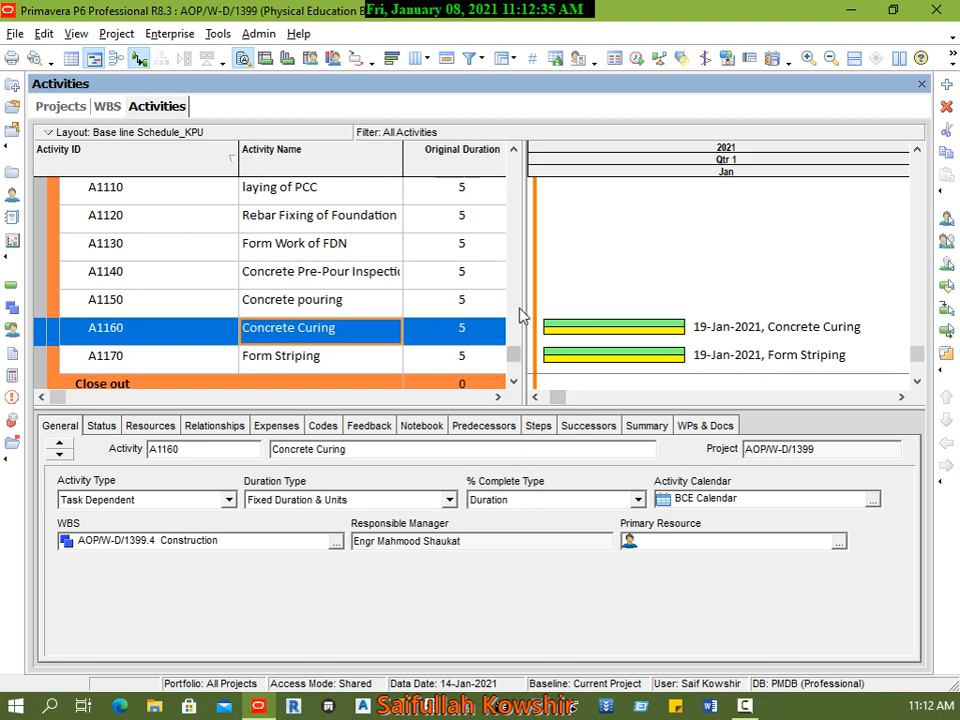
left_click_drag(521, 313, 376, 317)
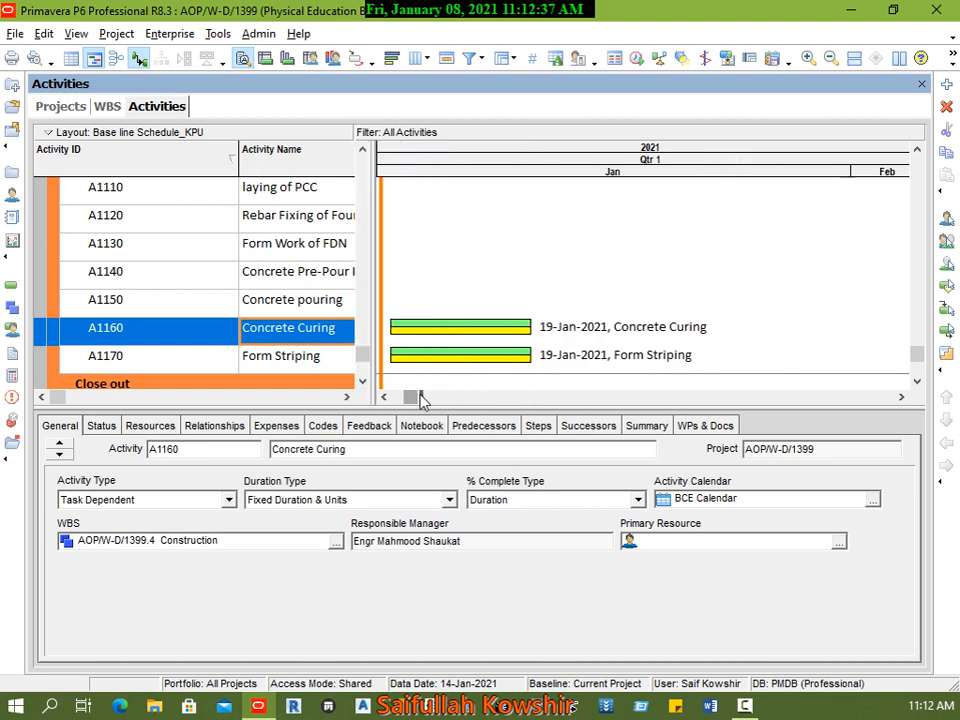
left_click_drag(418, 397, 840, 400)
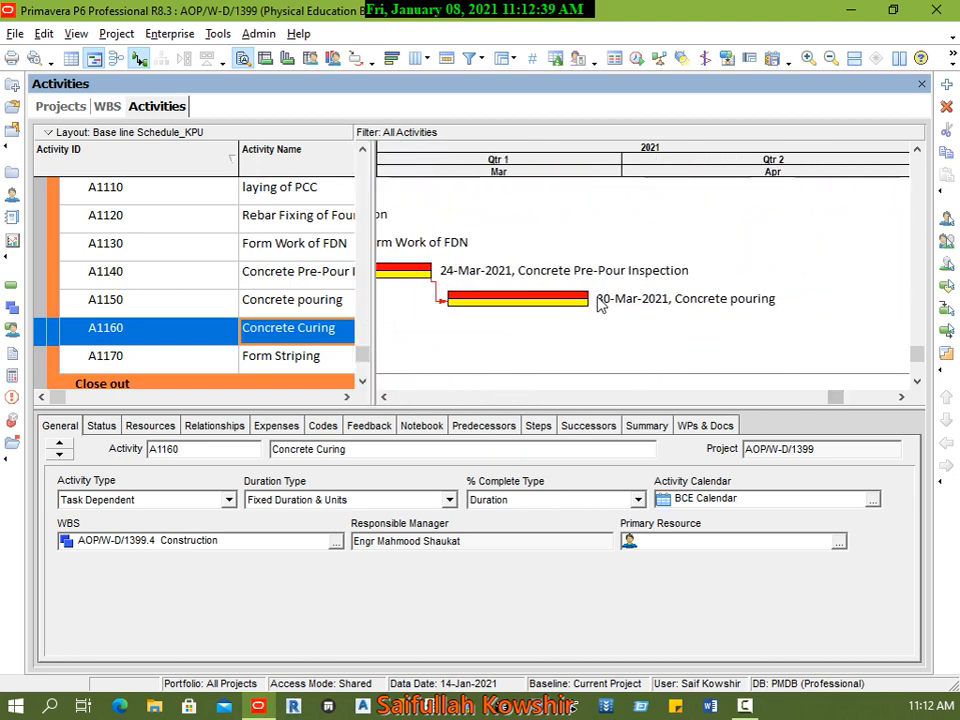
left_click_drag(588, 299, 706, 296)
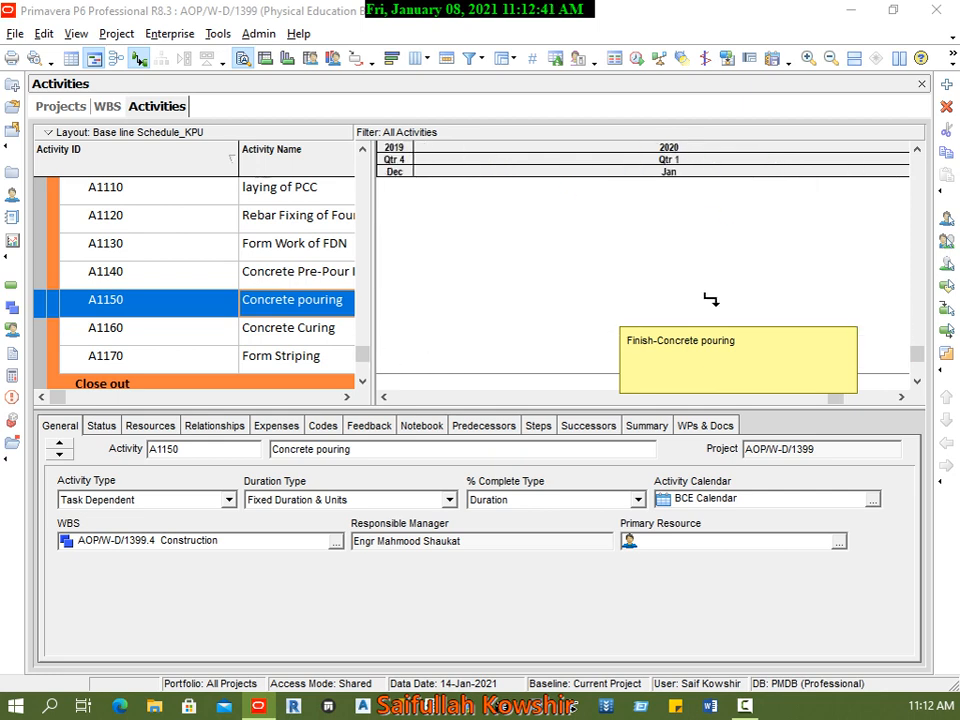
left_click_drag(528, 290, 523, 289)
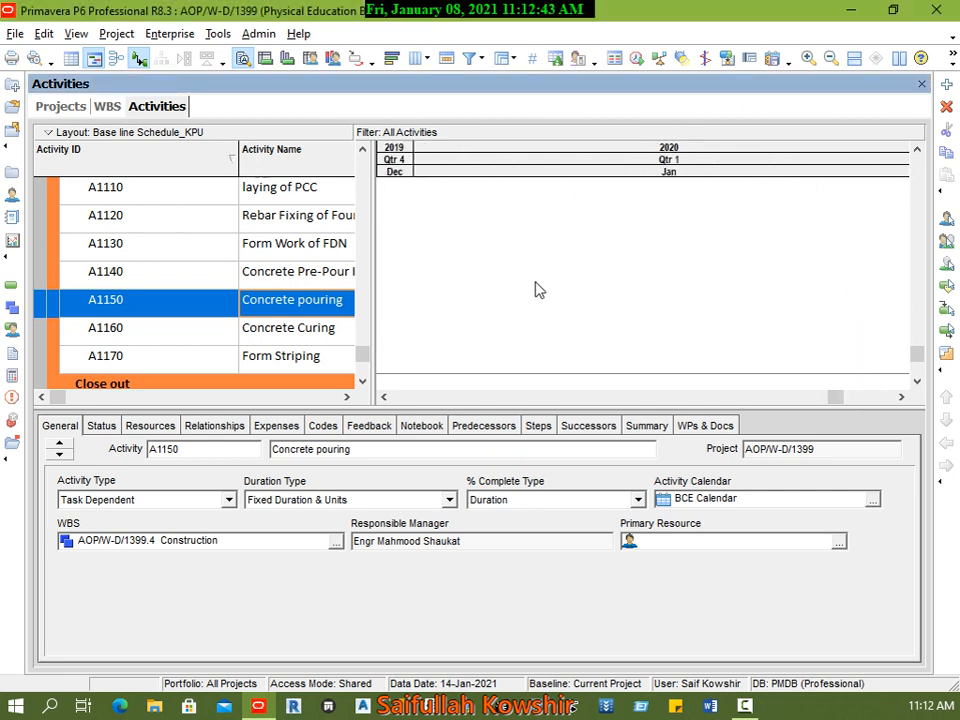
left_click_drag(835, 402, 400, 397)
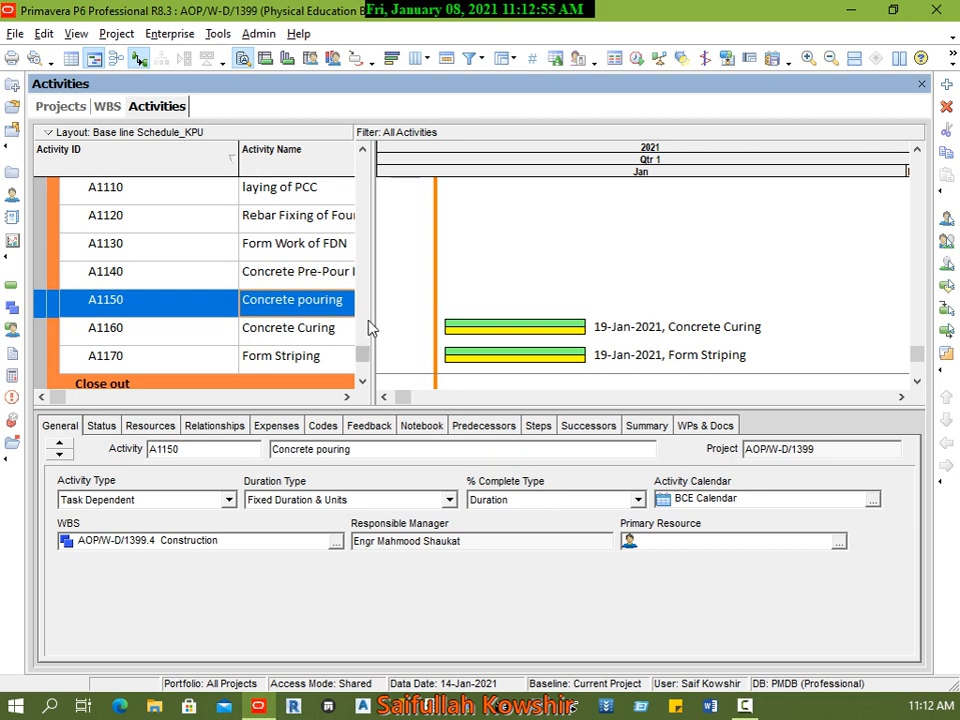
left_click_drag(368, 328, 572, 313)
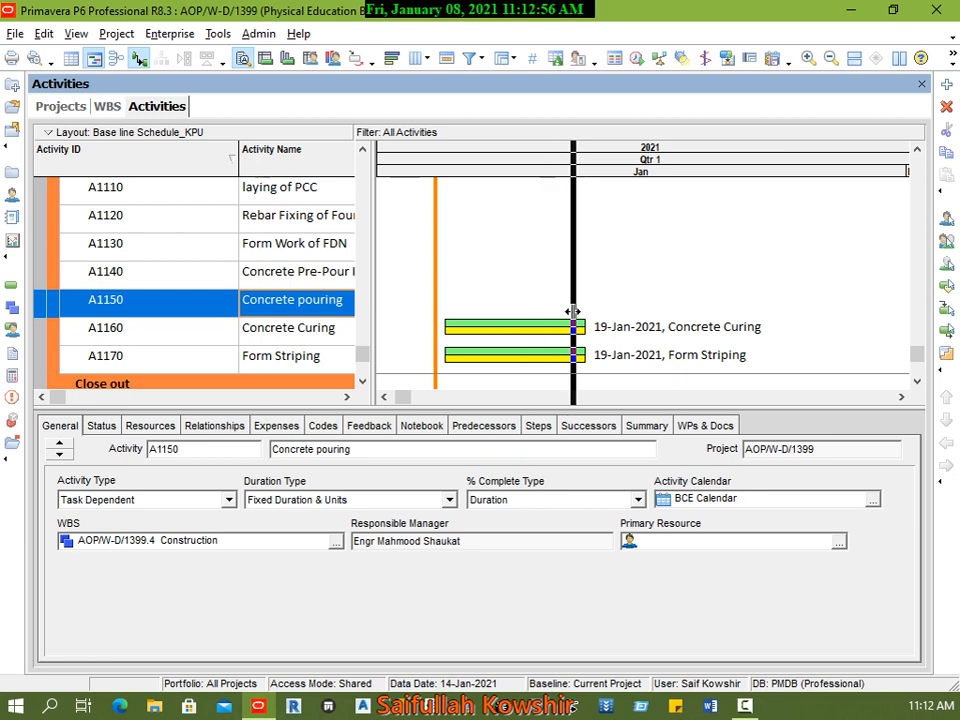
Step: Show the predecessor and successor relationships of the Concrete pouring activity
left_click(215, 428)
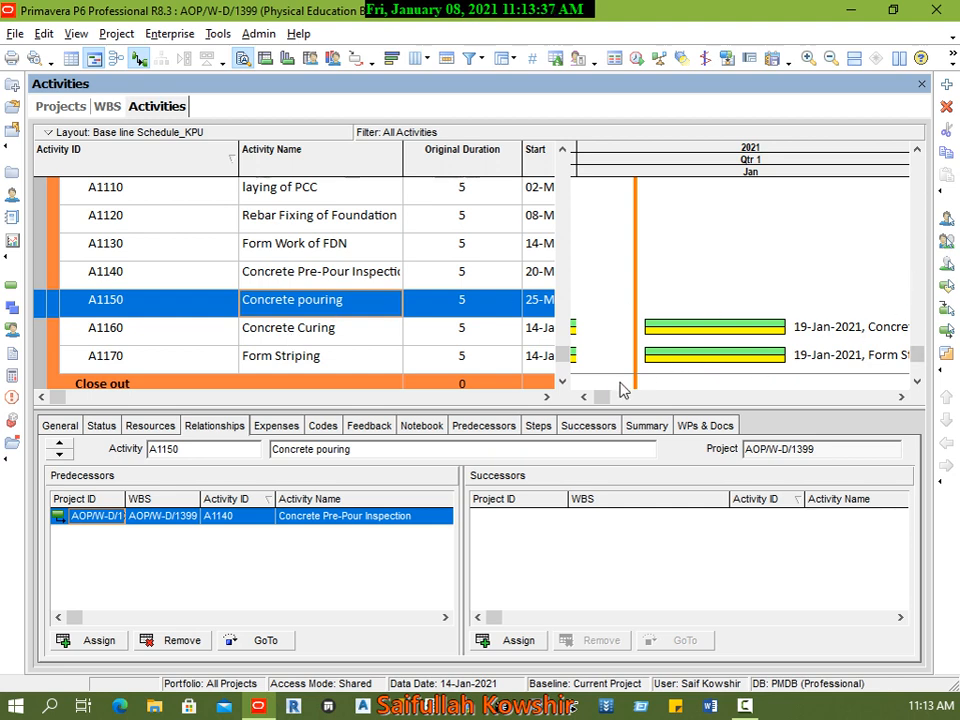
Step: Try again to draw a relationship from the finish of the Concrete pouring bar in the Gantt chart
left_click_drag(601, 397, 872, 403)
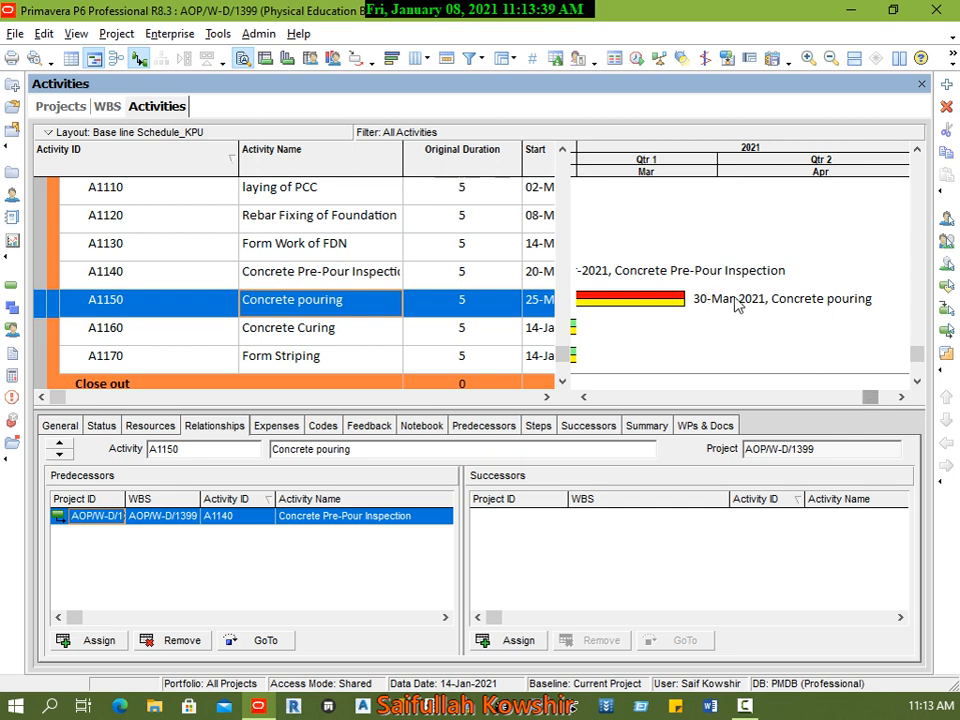
left_click_drag(688, 300, 600, 354)
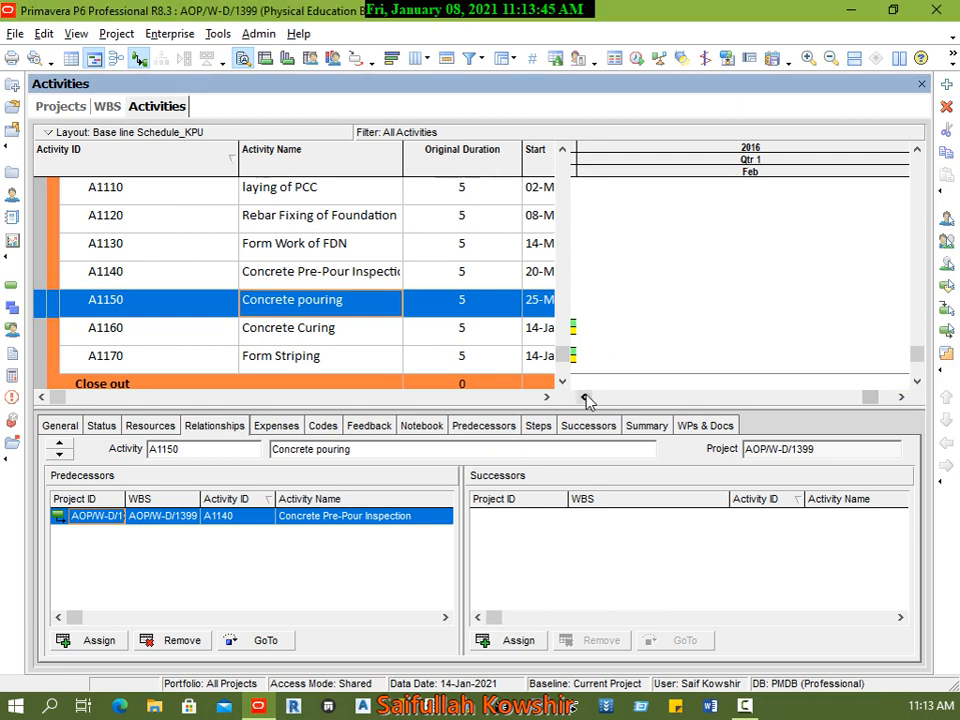
left_click_drag(868, 398, 600, 398)
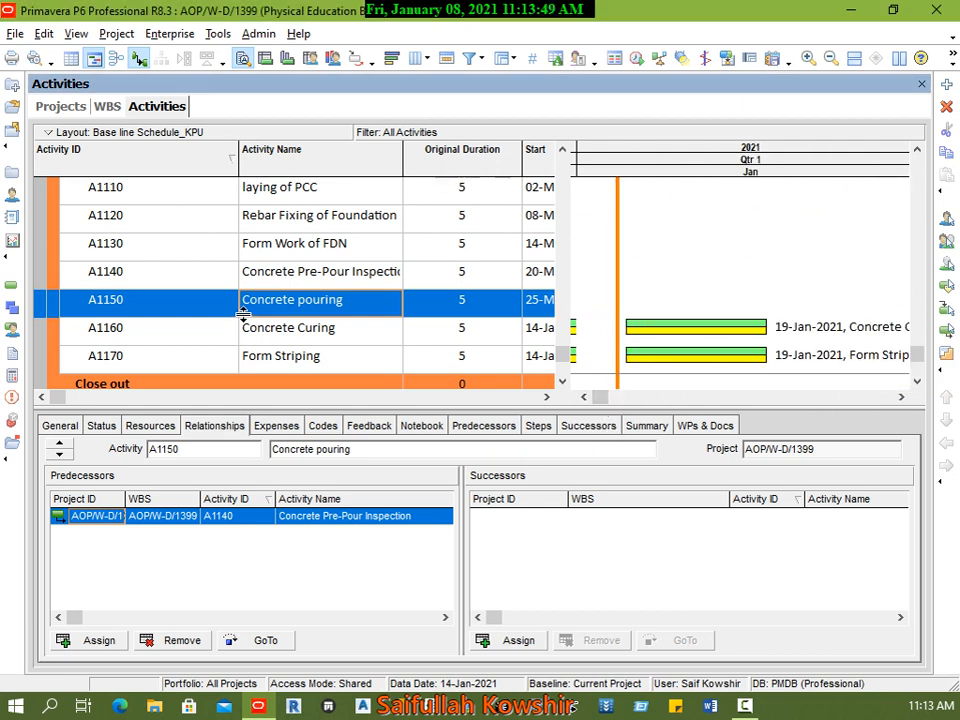
Step: Assign A1160 Concrete Curing as a successor of Concrete pouring, and check the link in the Gantt chart
left_click(521, 641)
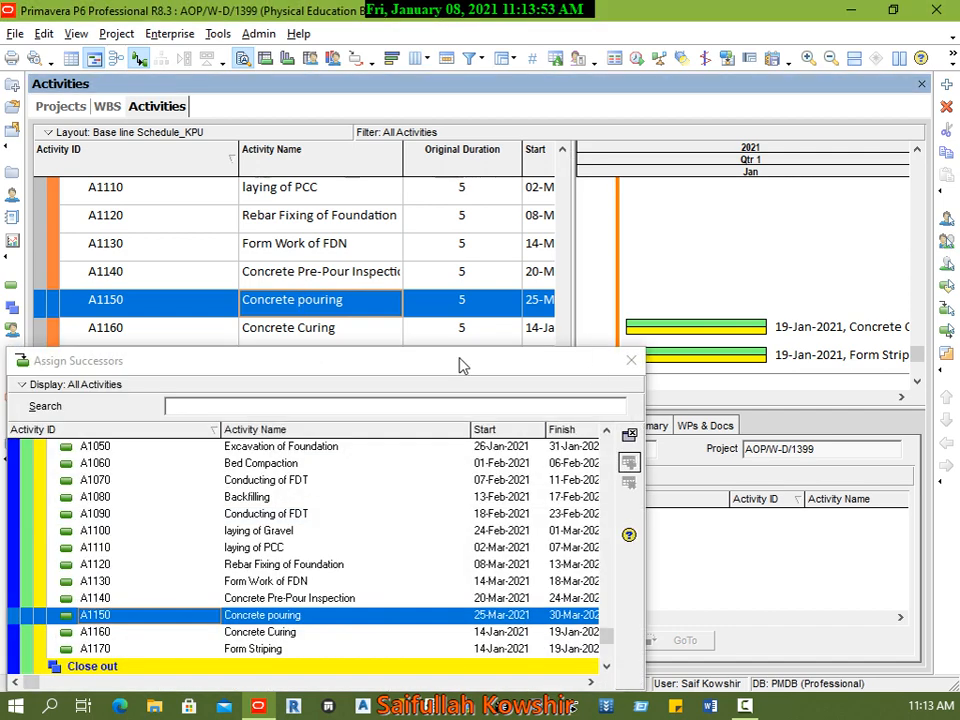
left_click_drag(463, 354, 557, 146)
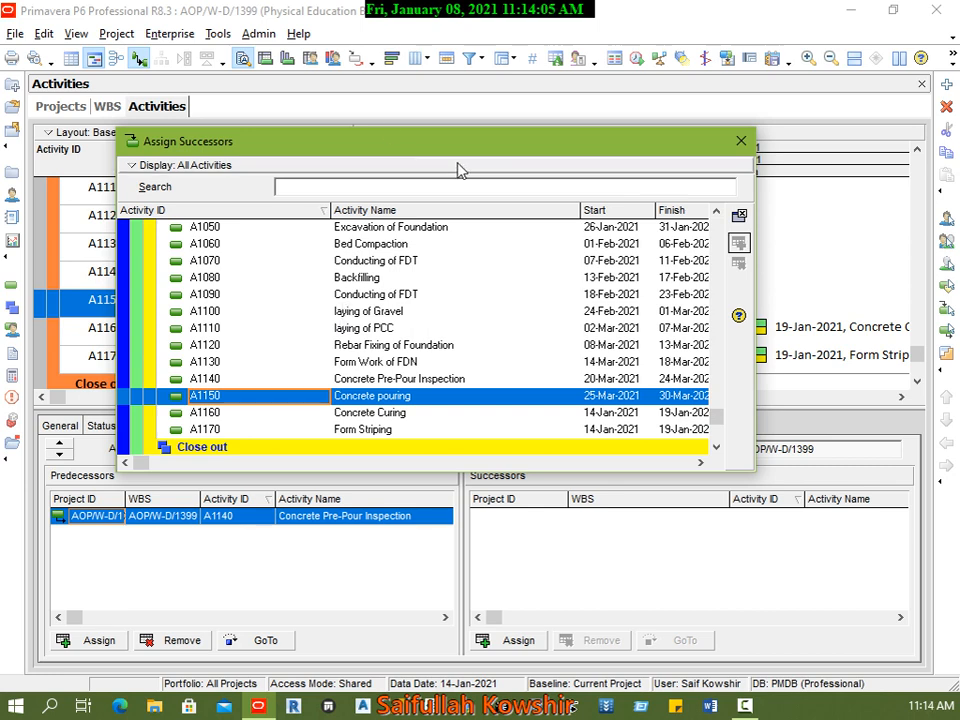
left_click_drag(435, 141, 424, 88)
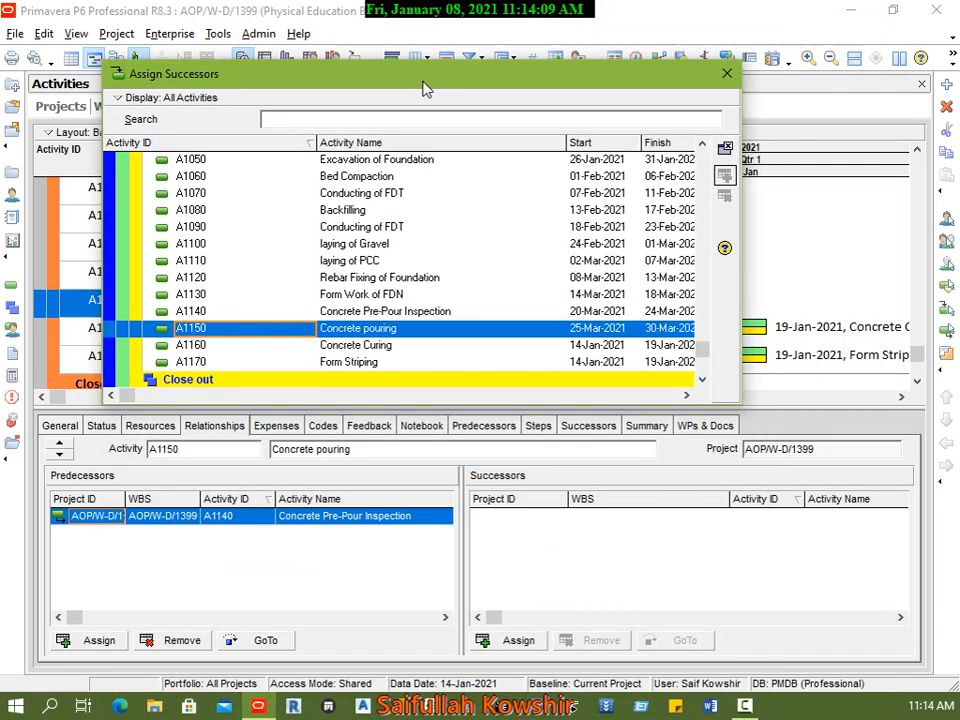
left_click(364, 348)
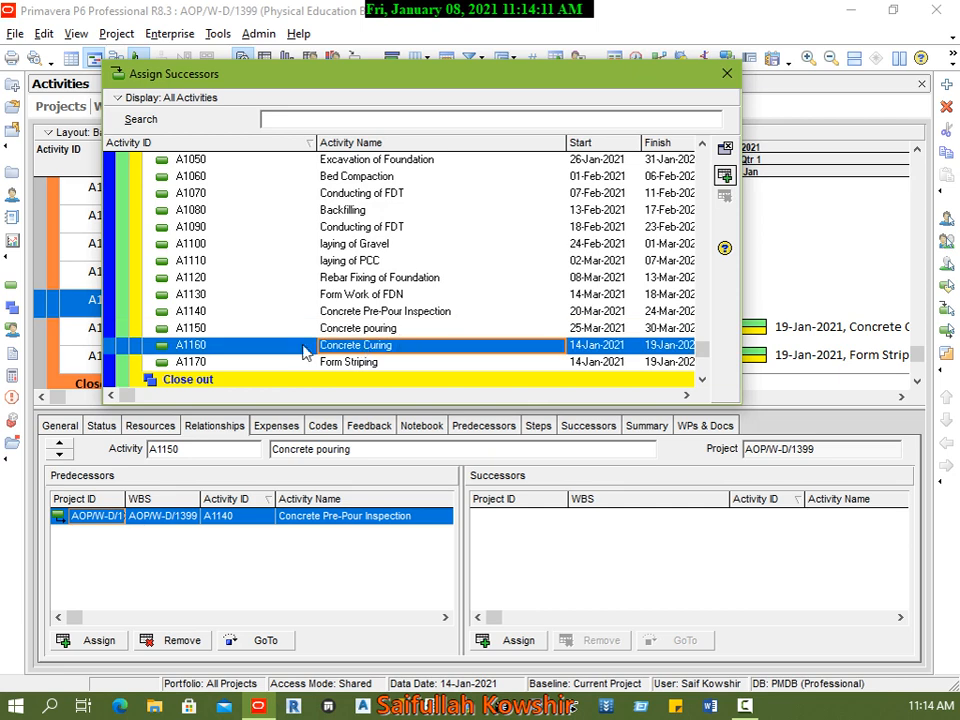
left_click(726, 176)
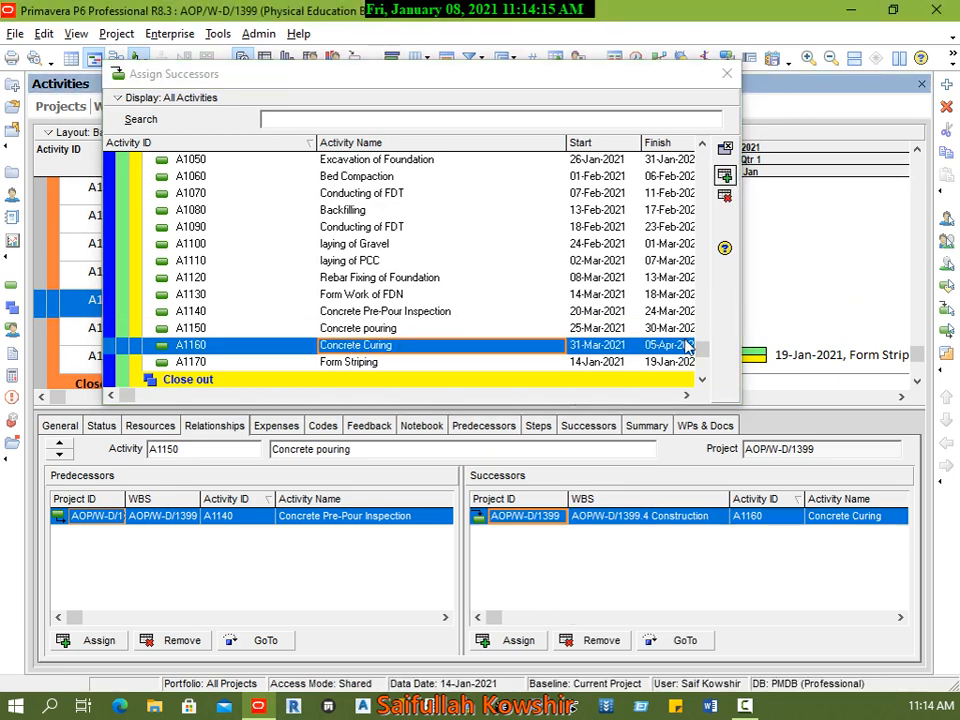
left_click(725, 148)
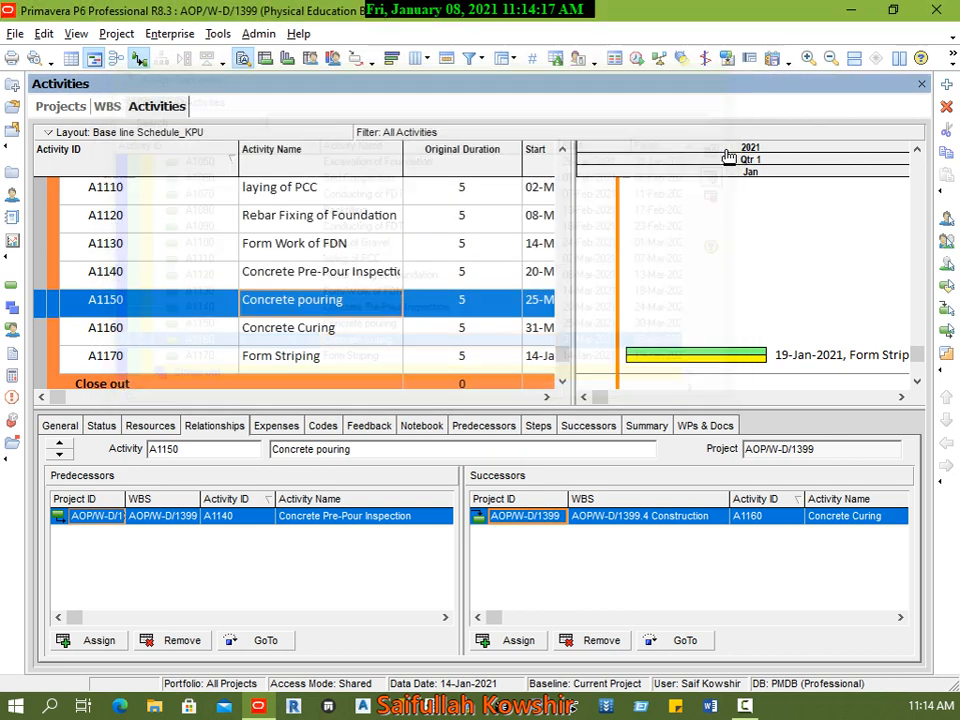
left_click_drag(611, 400, 884, 410)
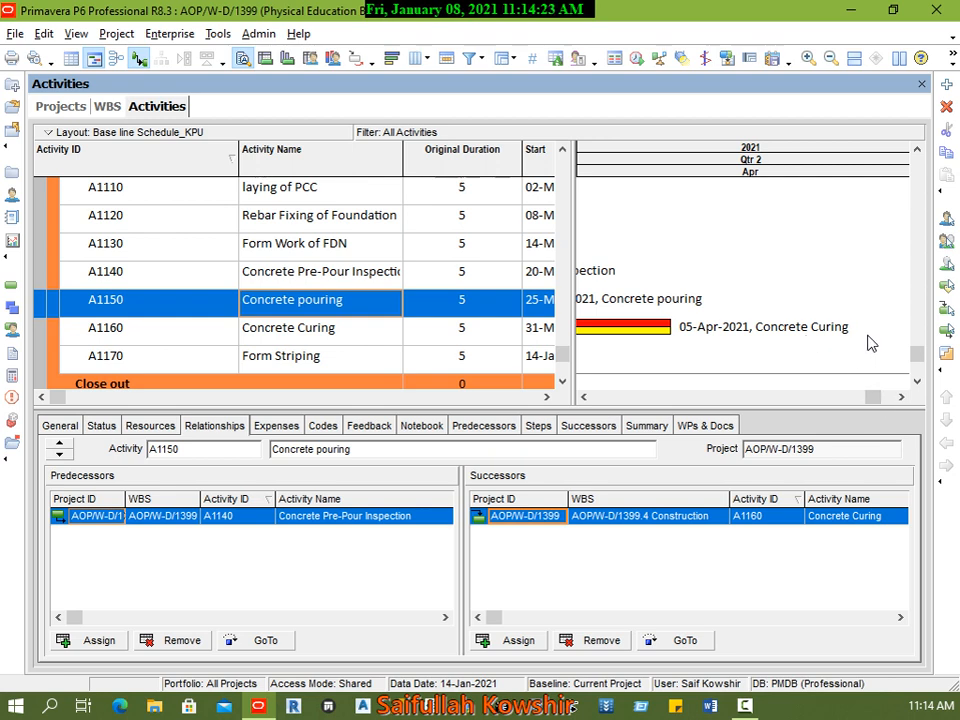
left_click_drag(872, 398, 821, 399)
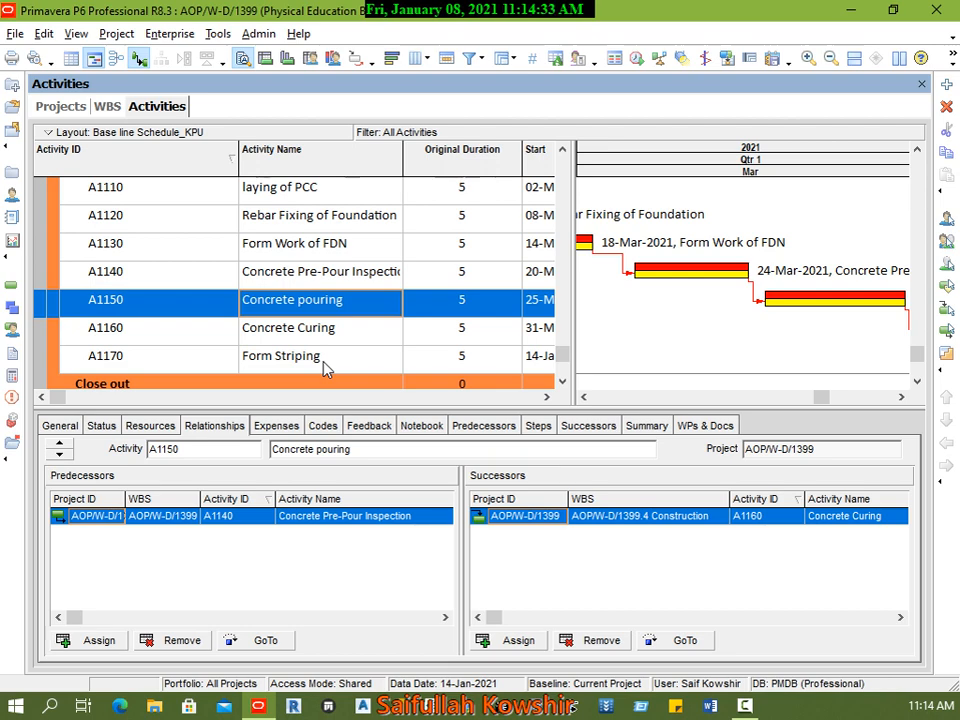
Step: Assign A1170 Form Striping as another successor of Concrete pouring, and bring its link into view in the Gantt chart
left_click(520, 641)
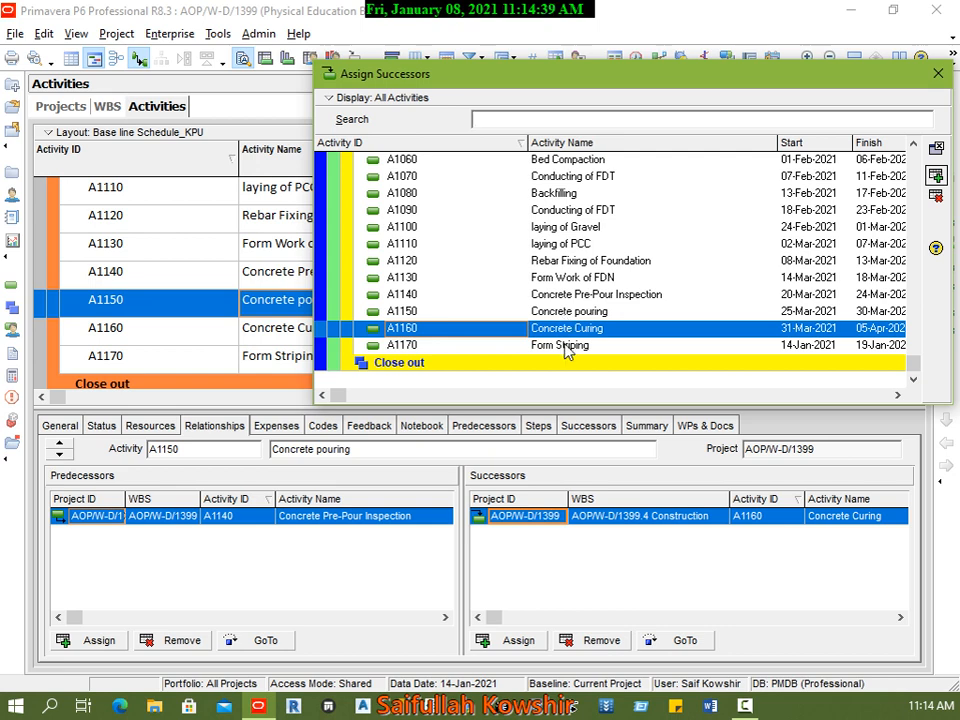
left_click(598, 346)
left_click(936, 176)
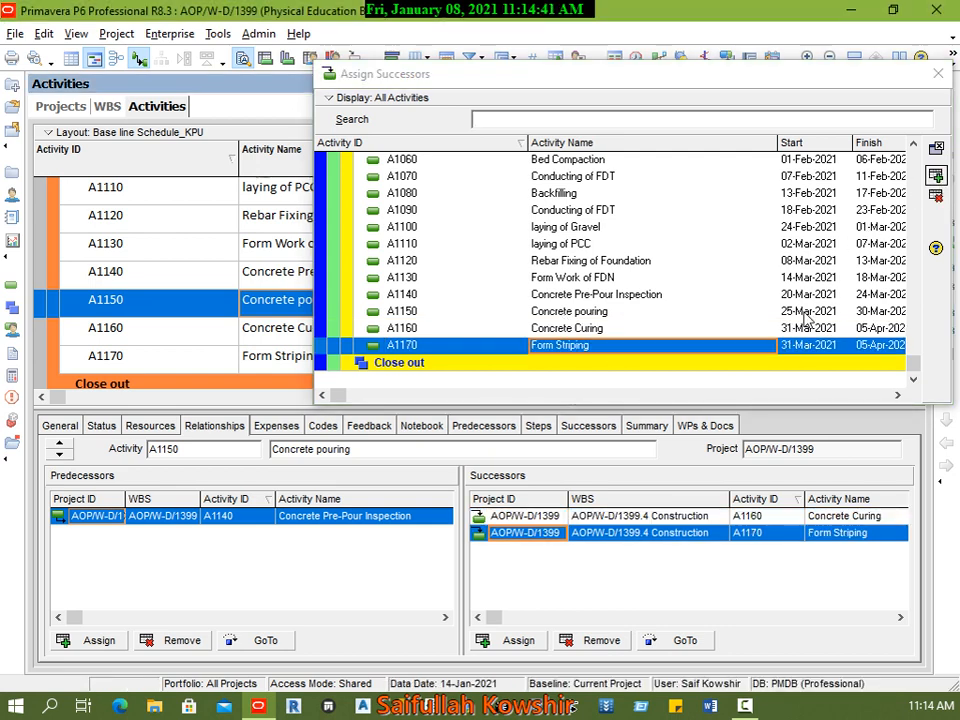
left_click(937, 74)
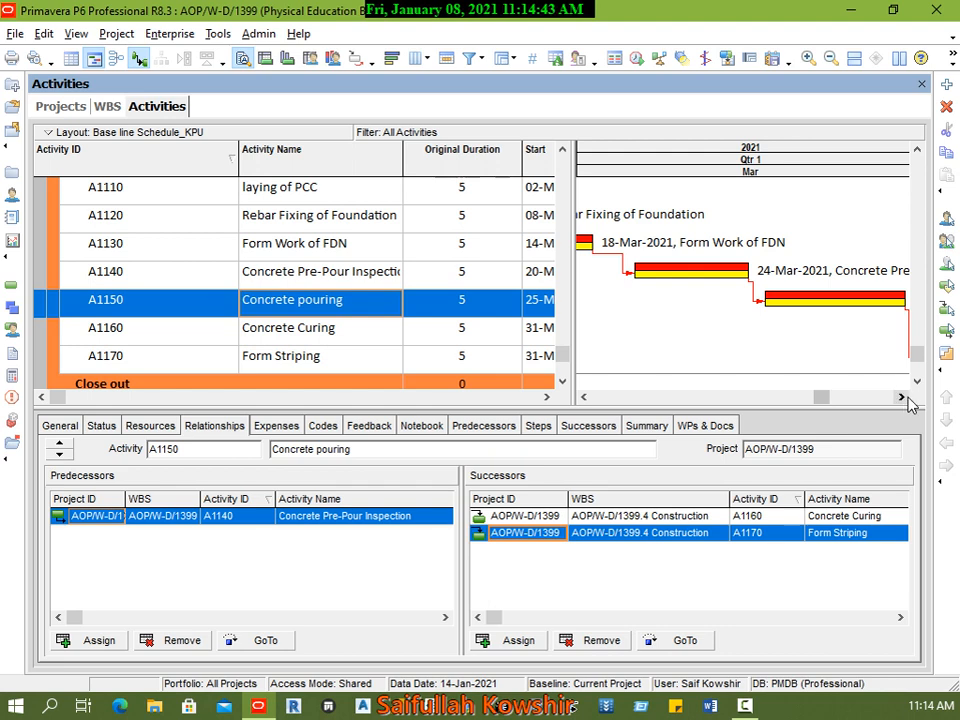
left_click(903, 397)
left_click_drag(830, 399, 857, 396)
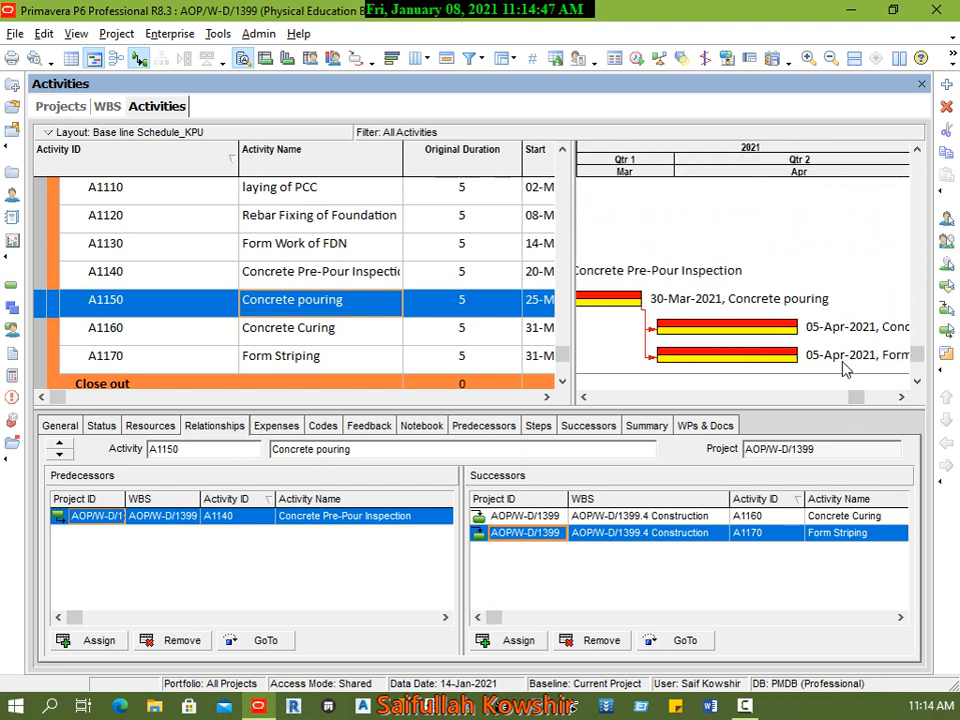
Step: Add four new activities under the Close out WBS element
left_click(360, 358)
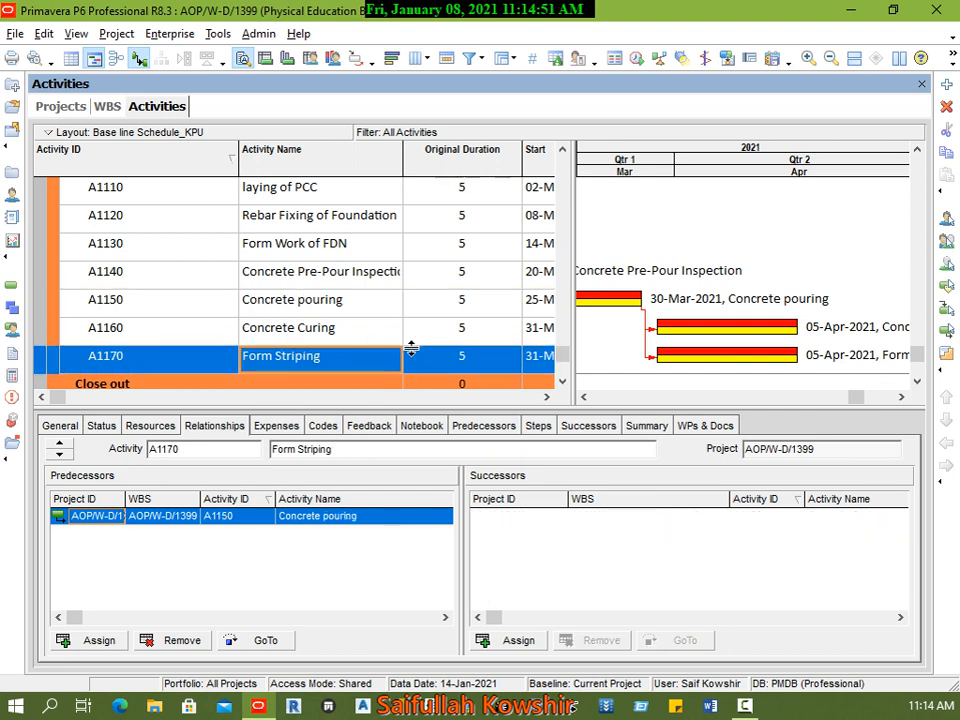
scroll(465, 343, "down", 1)
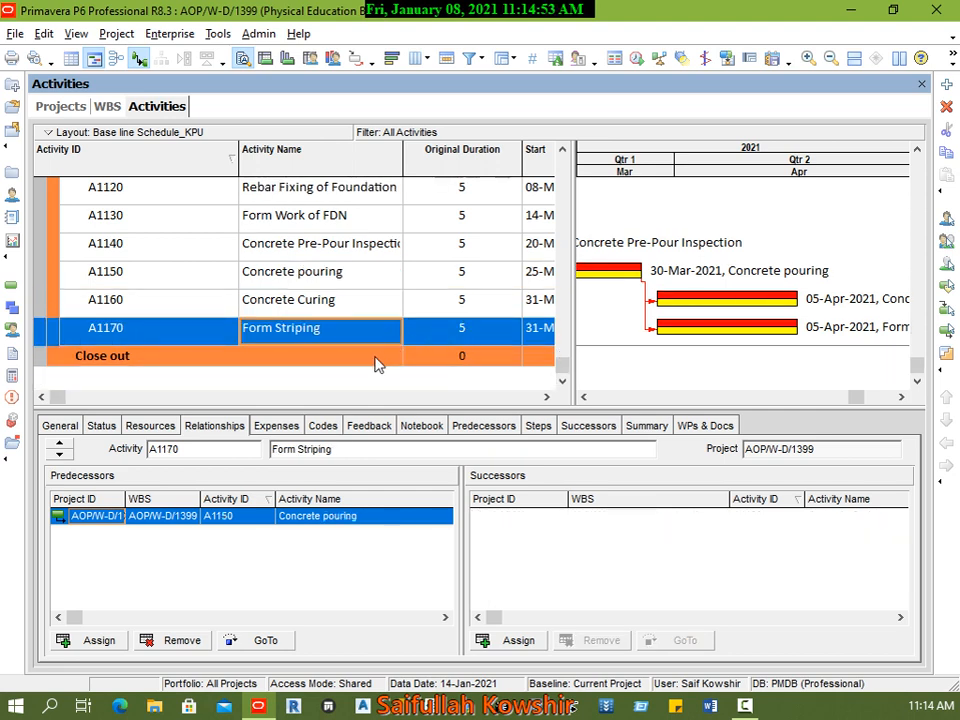
left_click(126, 365)
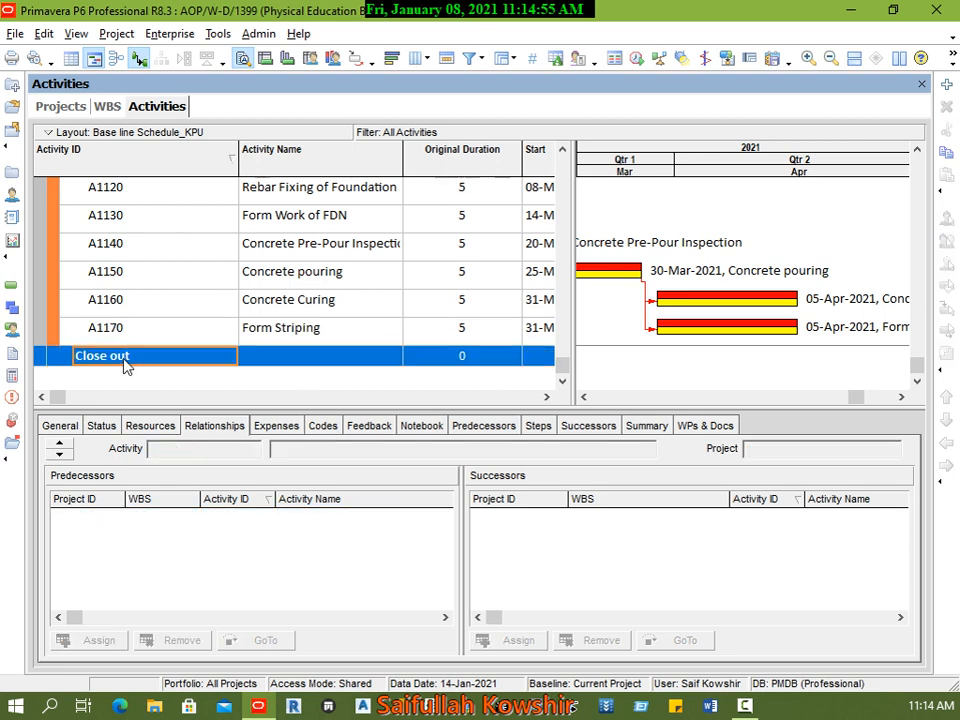
right_click(133, 366)
left_click(176, 368)
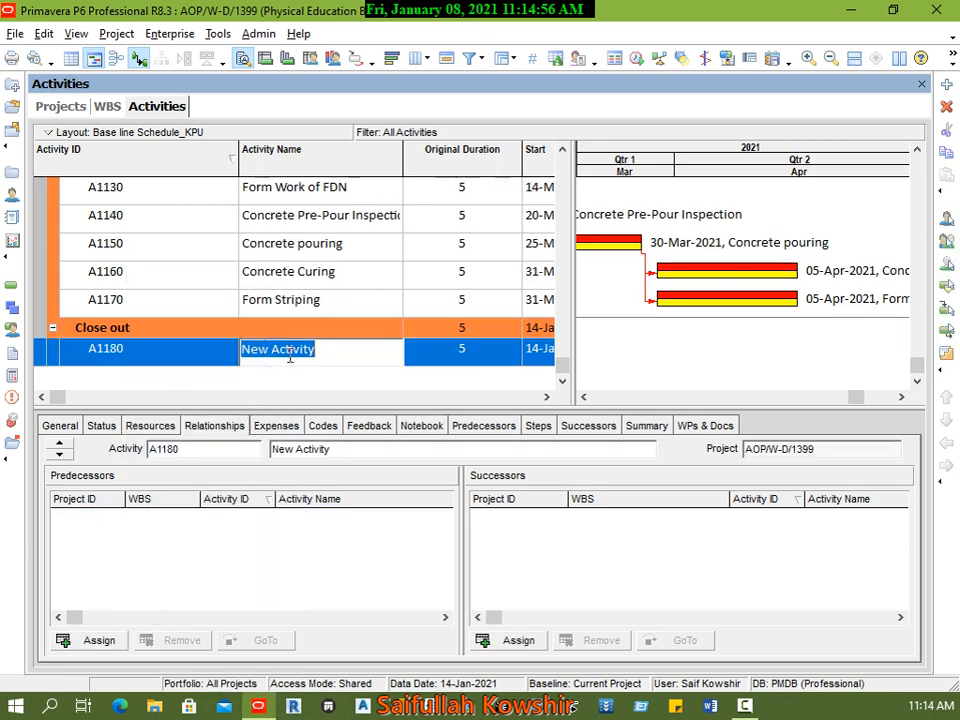
right_click(166, 350)
left_click(210, 367)
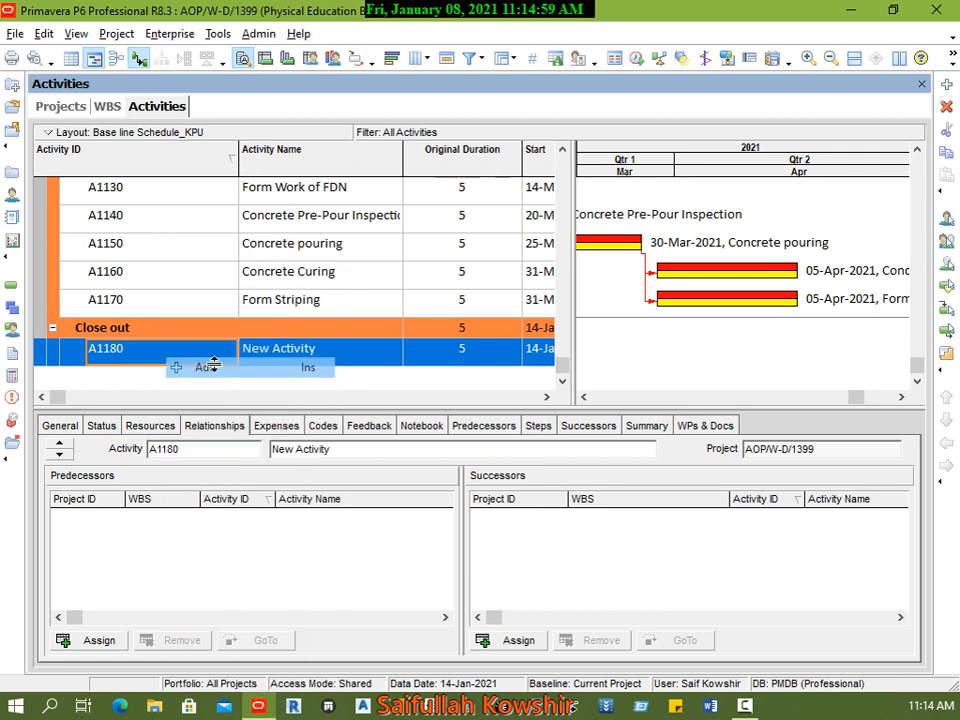
right_click(201, 350)
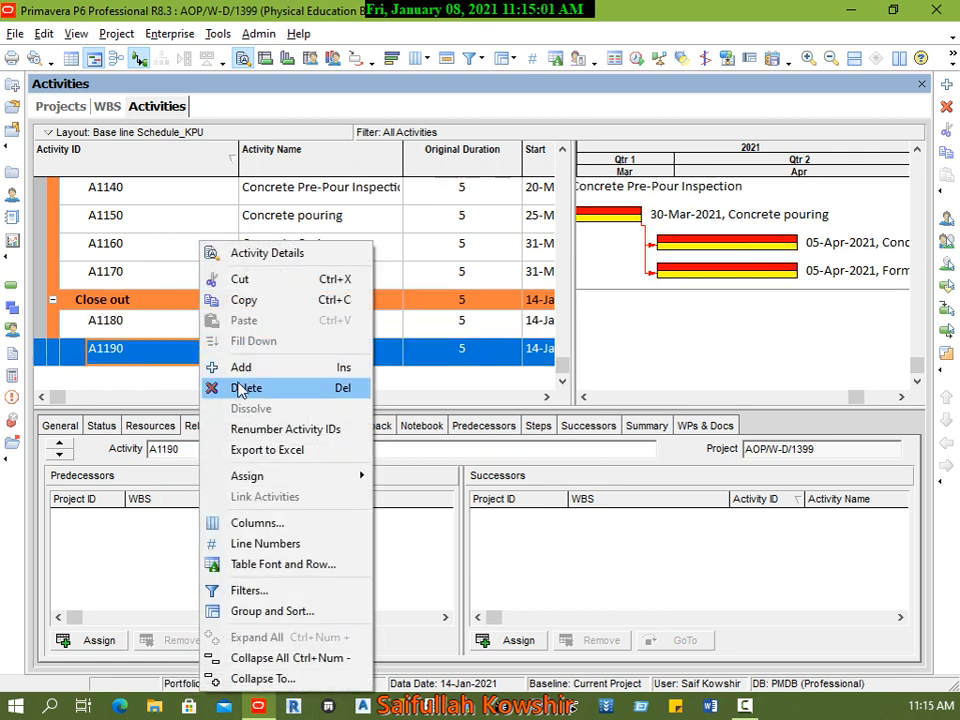
left_click(210, 367)
right_click(197, 360)
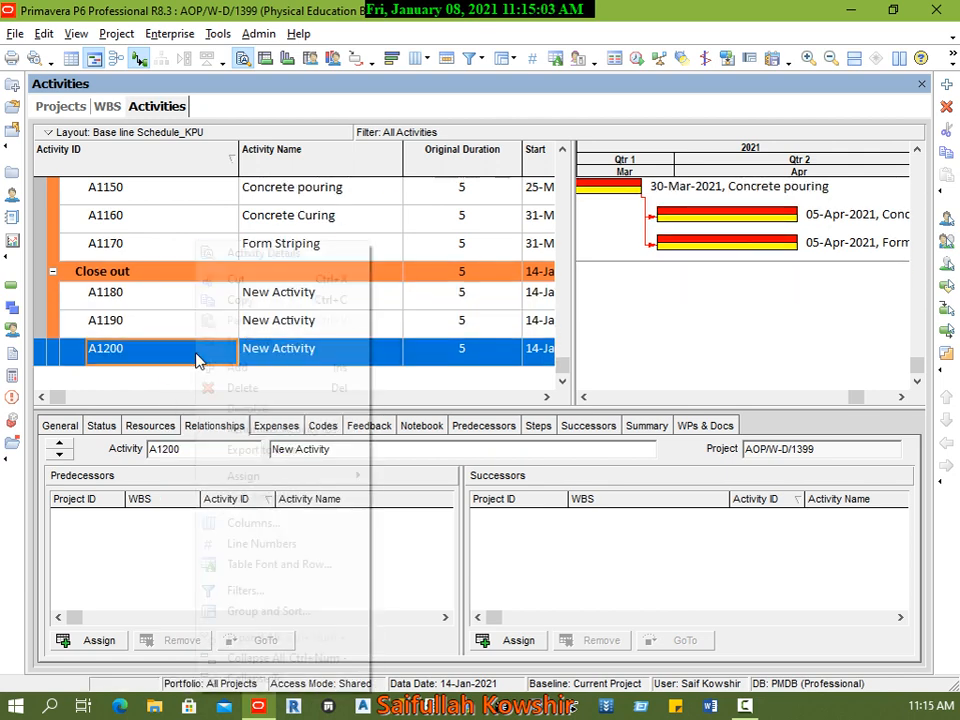
left_click(207, 364)
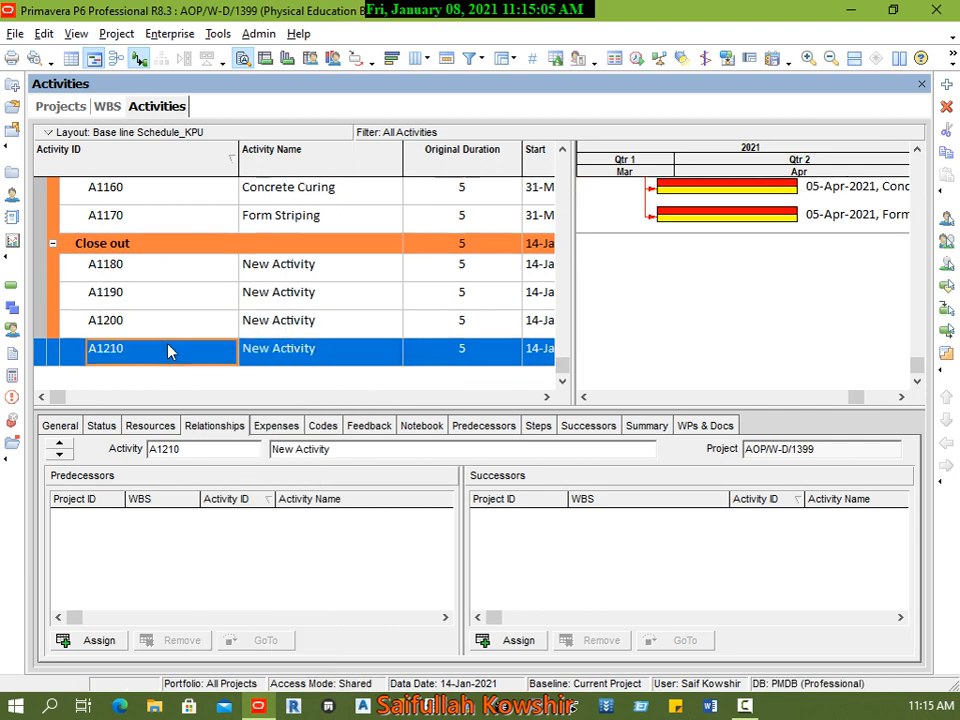
Step: Name the first Close out activity, A1180, "Punch list"
left_click(331, 272)
left_click(338, 270)
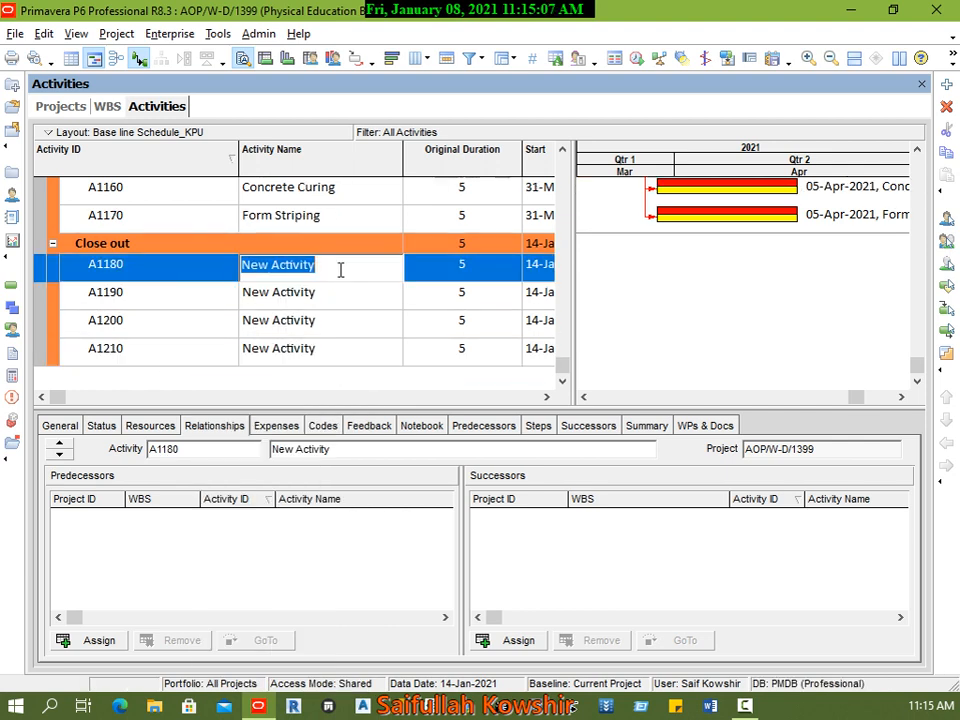
type("Pun")
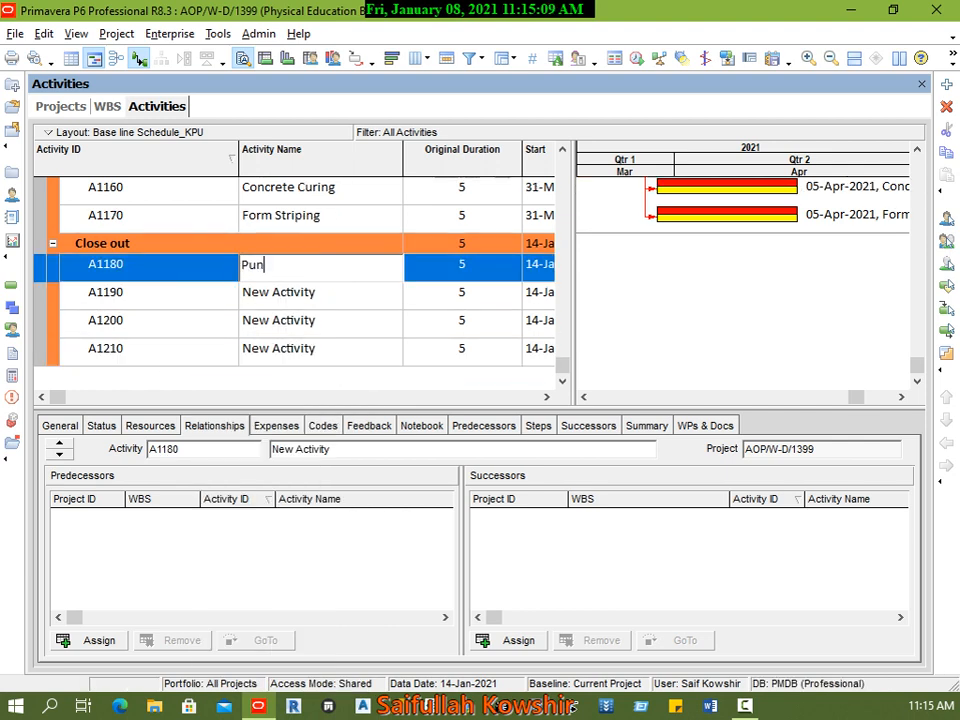
type("ch list")
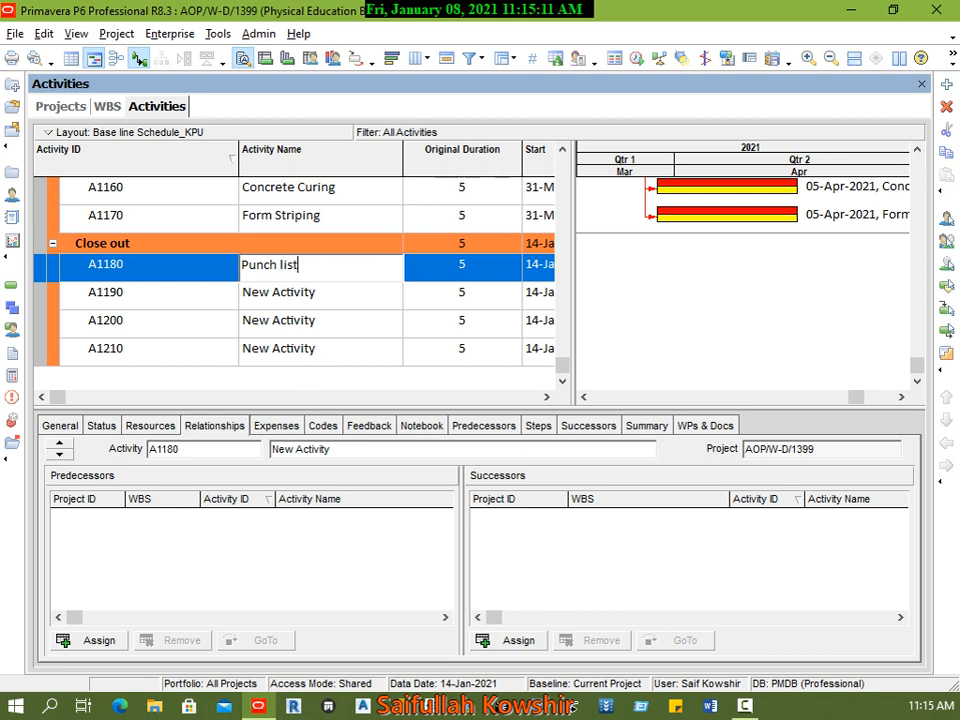
key("Return")
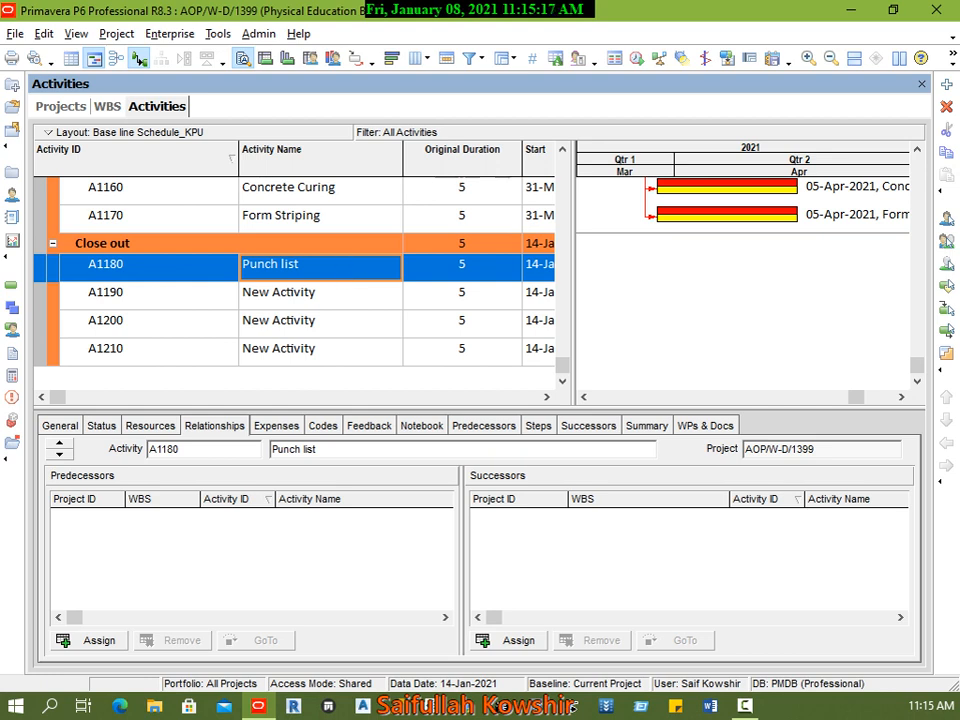
Step: Name Close out activity A1190 "Pre-final insepction"
left_click(356, 297)
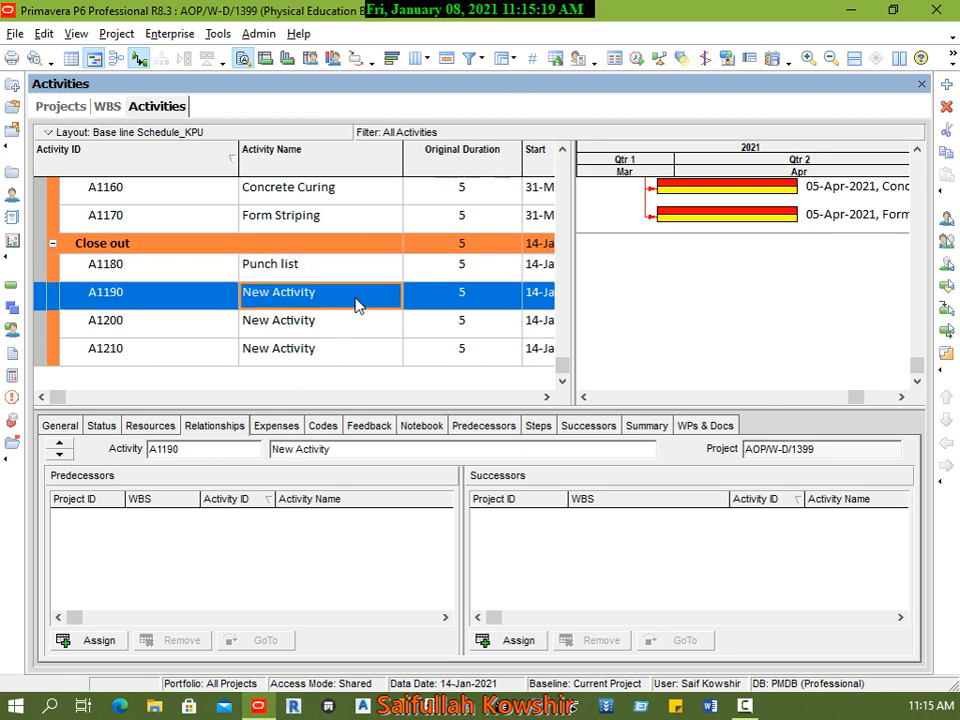
left_click(356, 298)
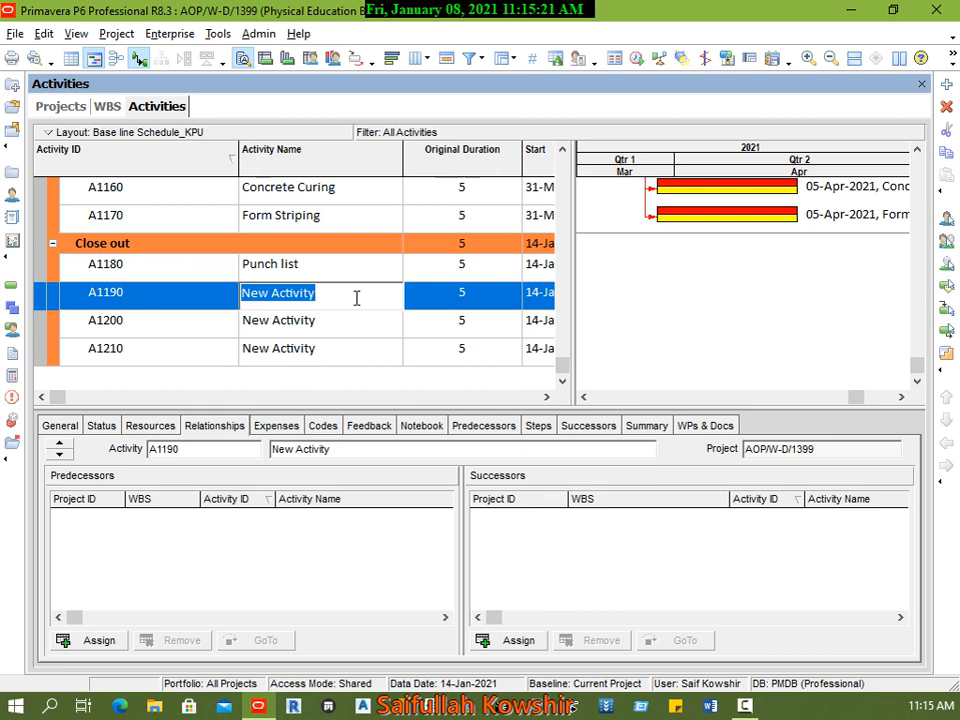
type("Pr")
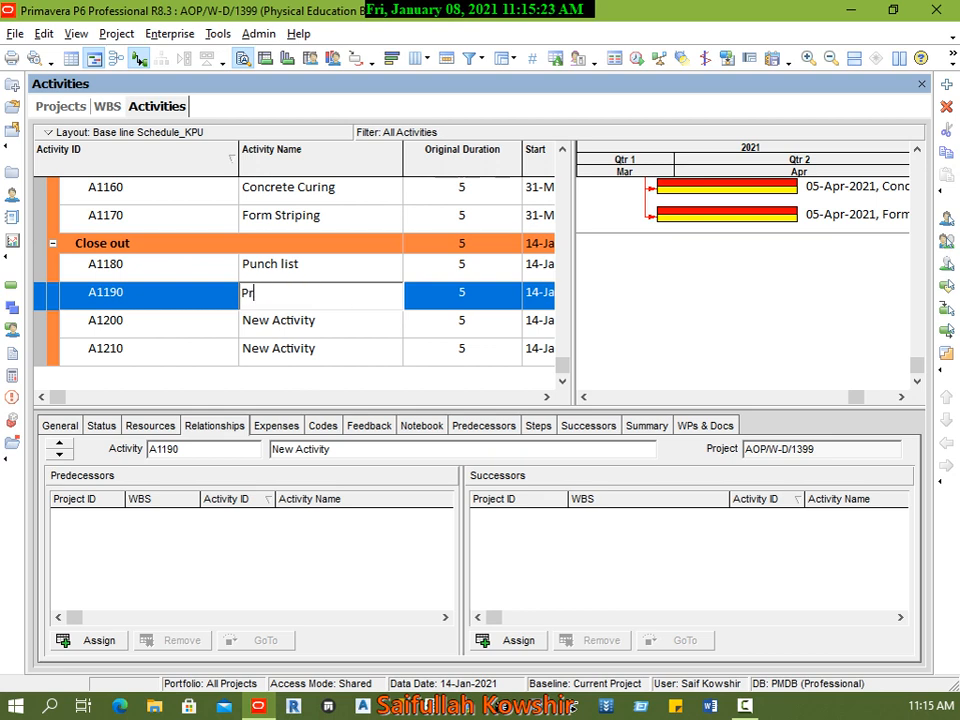
type("e-final insepctr")
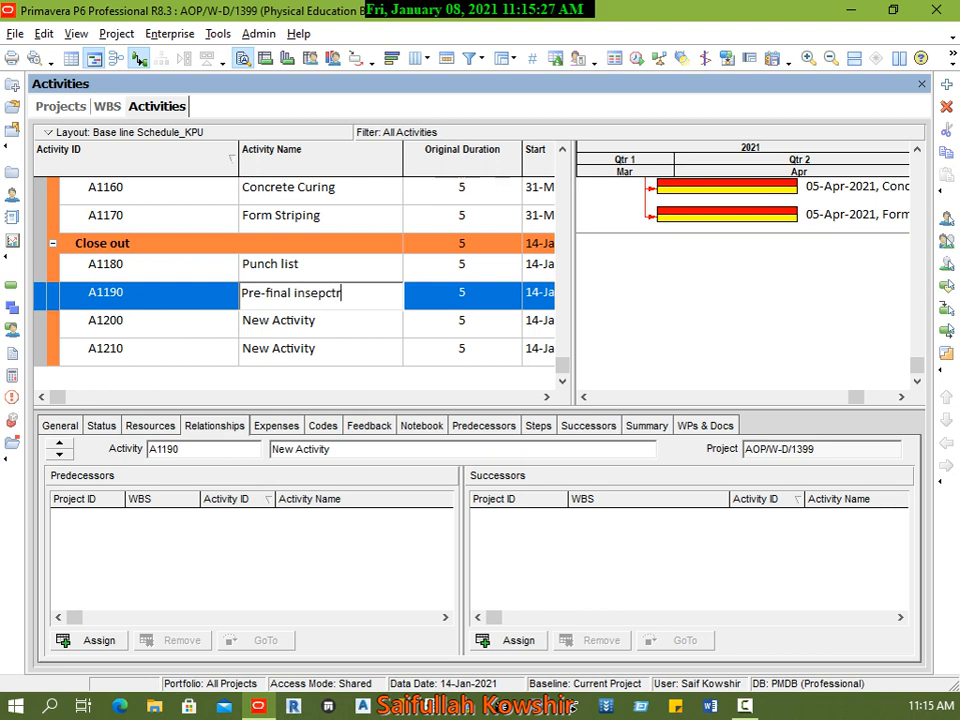
key("BackSpace")
key("BackSpace")
type("tion")
Step: Name Close out activity A1200 "Correction of Pre-final ins Comments"
left_click(341, 321)
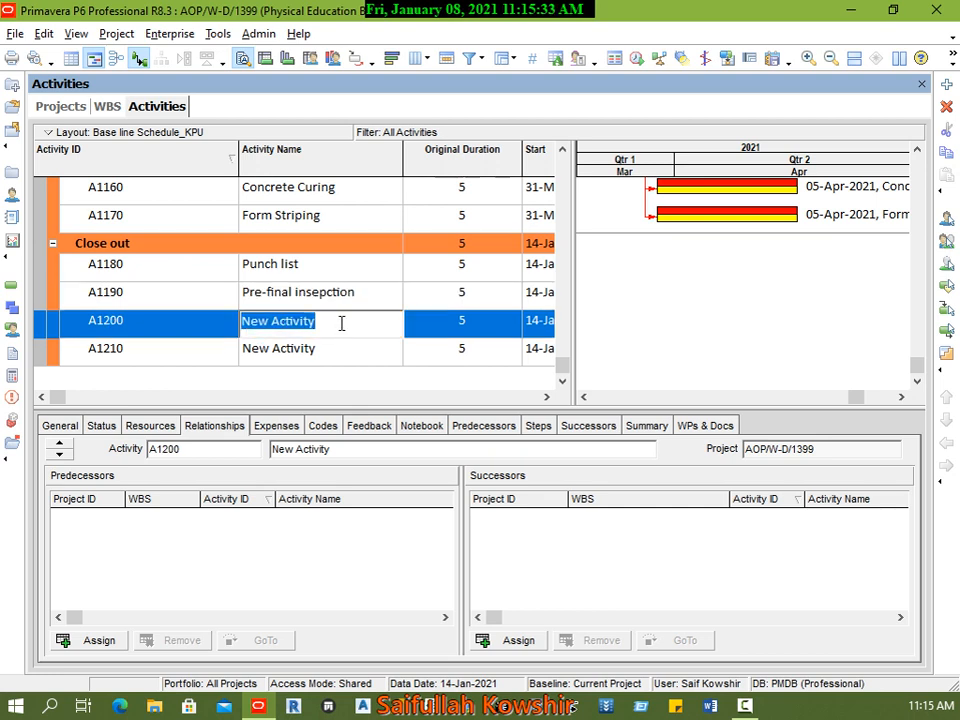
type("Correc")
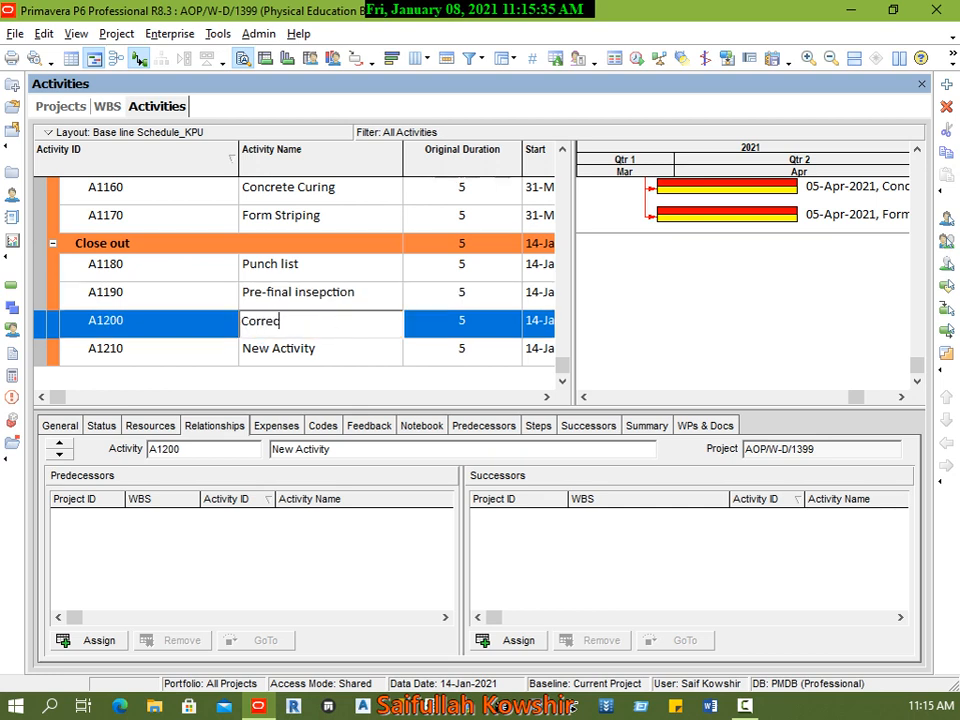
type("tion of Pre-fi")
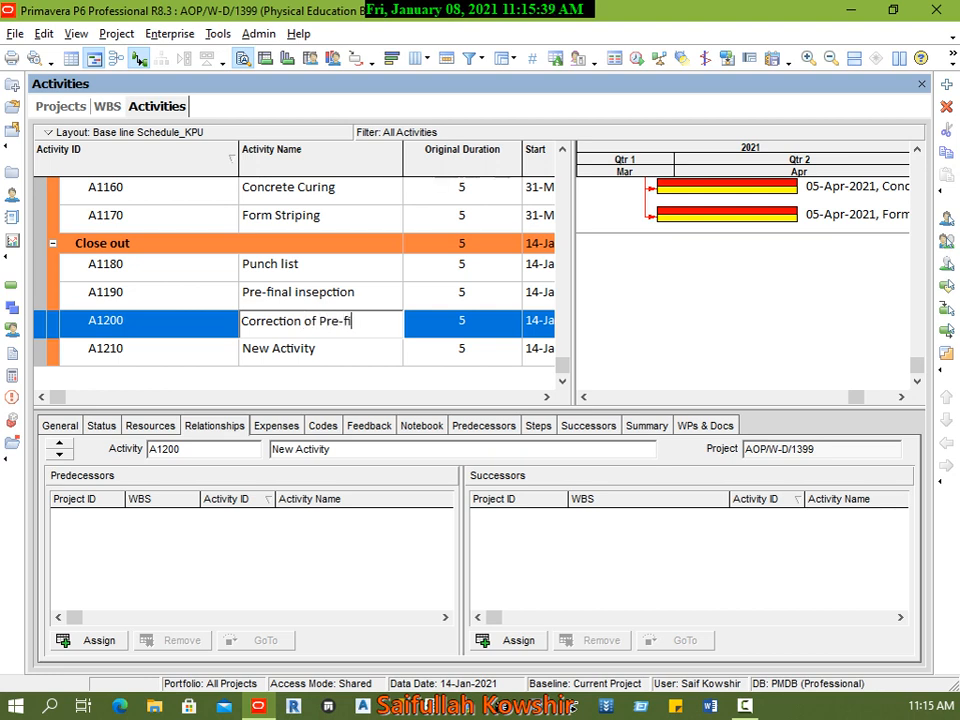
type("nal ins Comments")
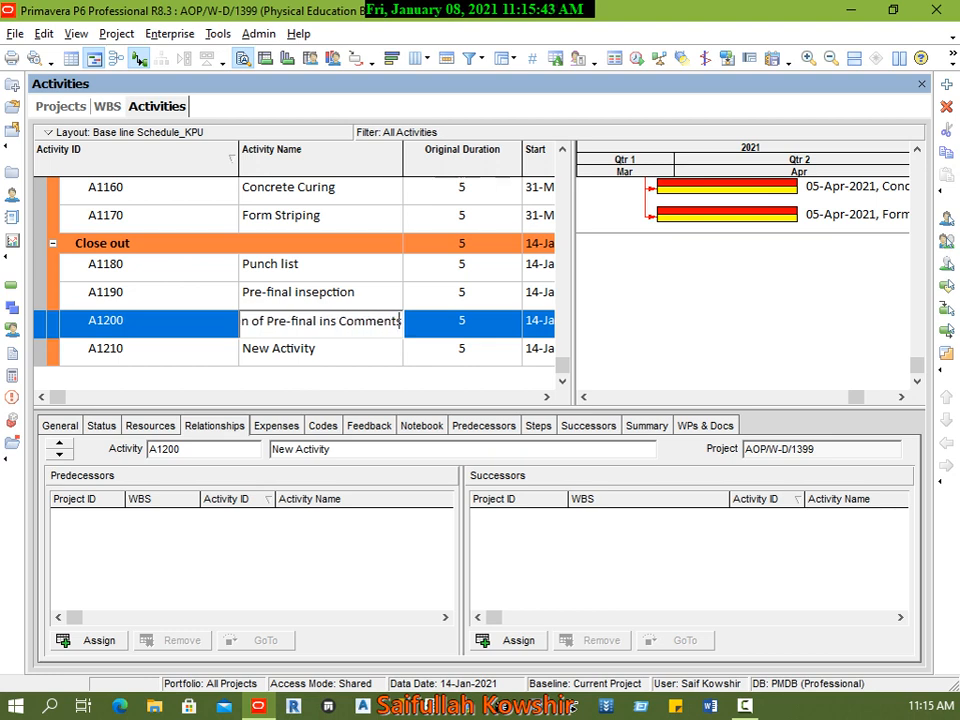
key("Return")
Step: Name Close out activity A1210 "Final Inspection"
left_click(349, 358)
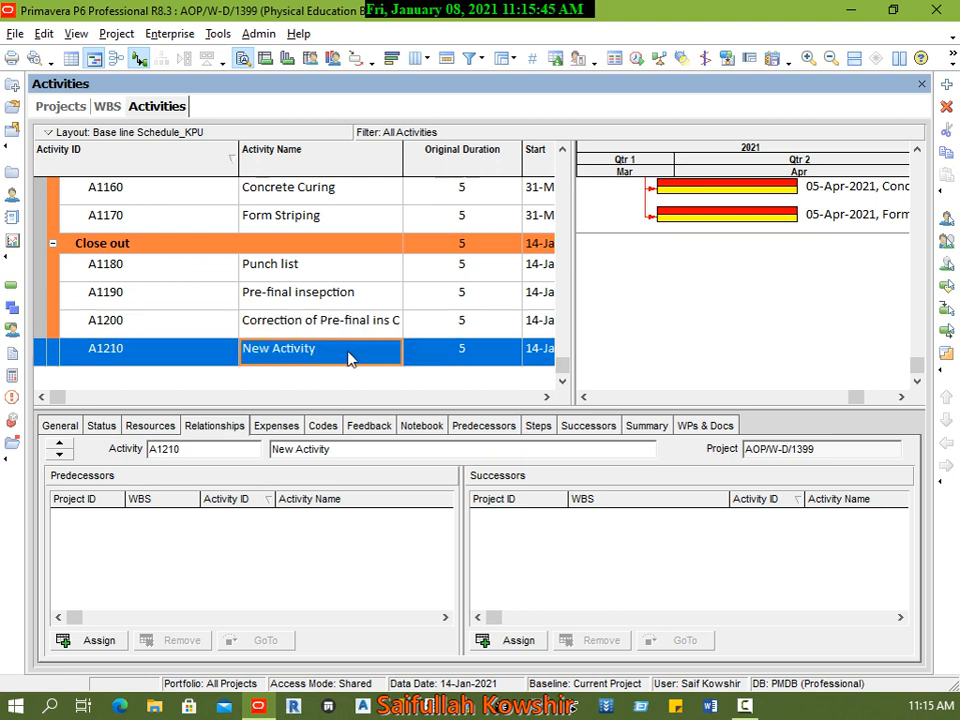
left_click(354, 353)
left_click_drag(358, 348, 210, 352)
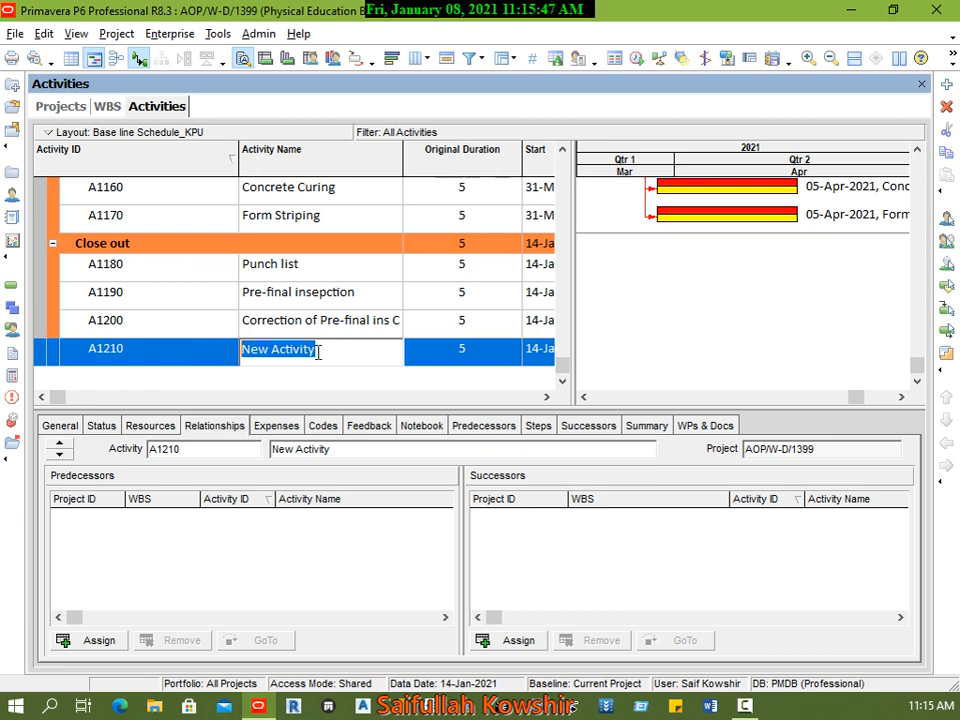
type("Final")
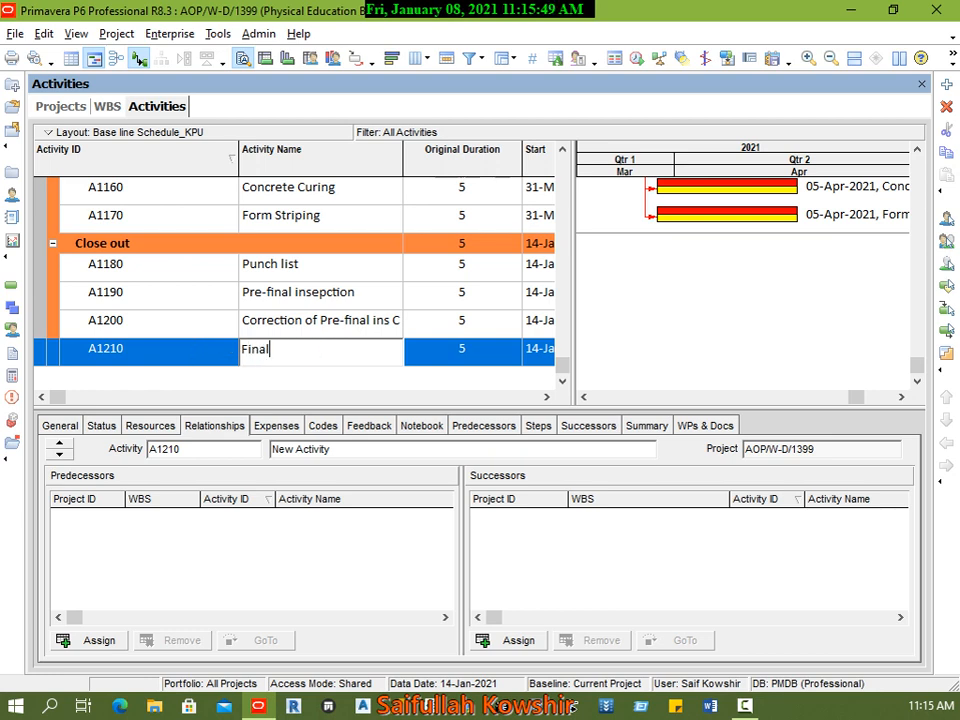
type(" Inspectiop")
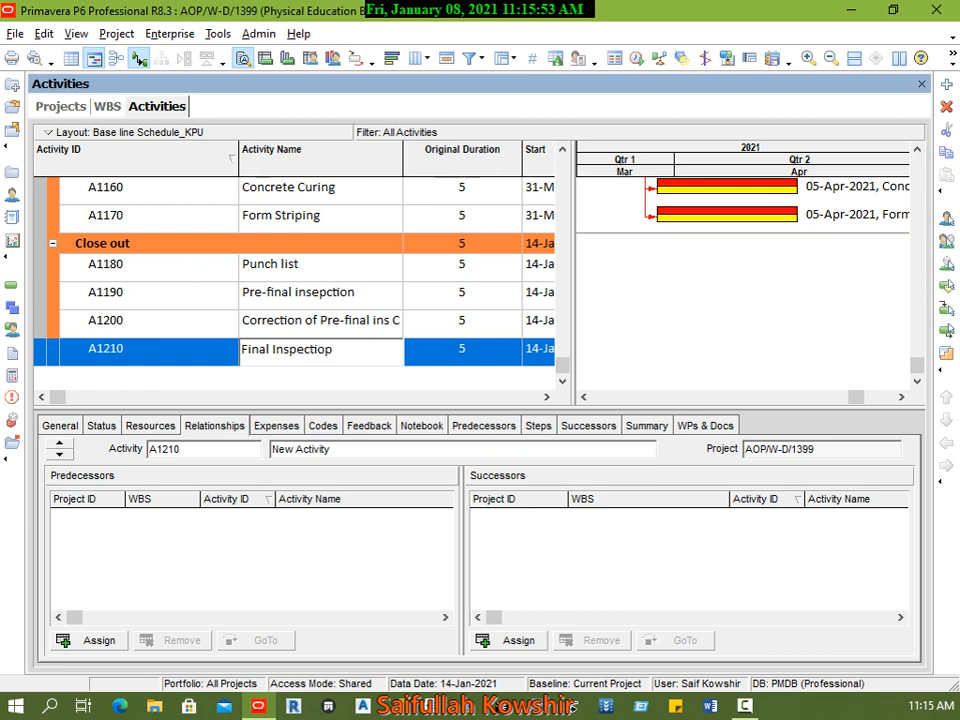
type("n")
key("BackSpace")
key("BackSpace")
type("n")
Step: Add a fifth activity under Close out, after Final Inspection, and name it "Demobilization"
left_click(214, 349)
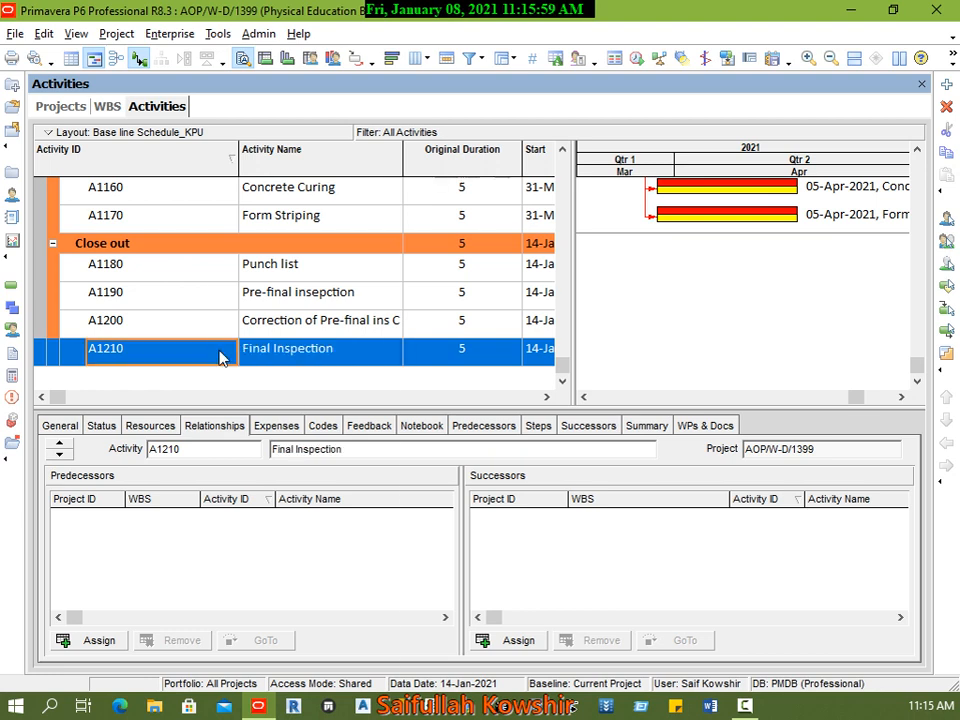
right_click(220, 349)
left_click(262, 368)
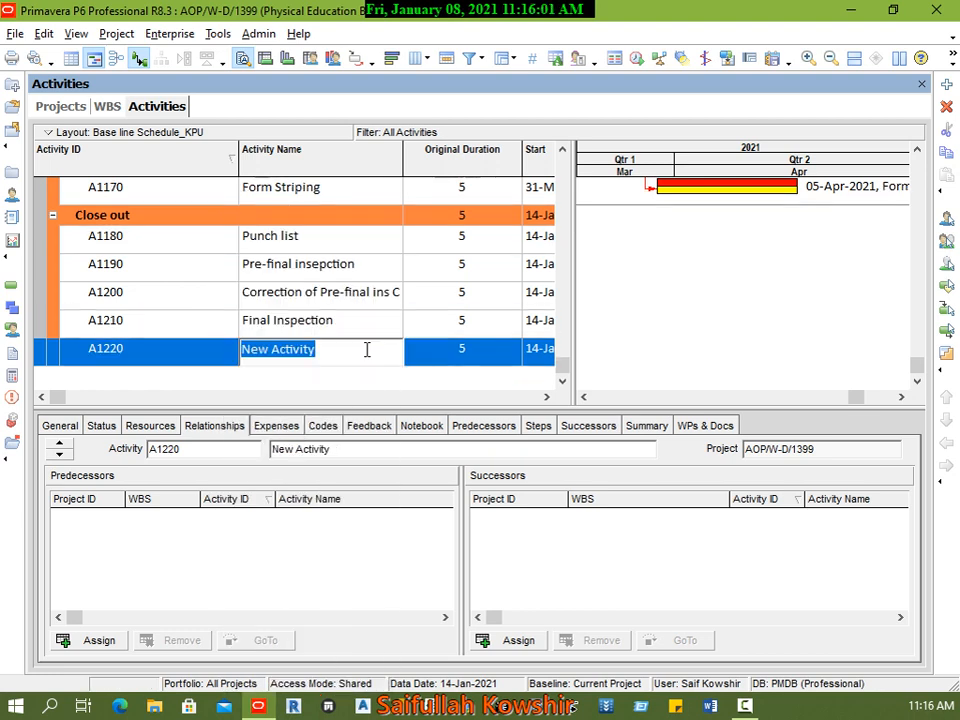
type("Demob")
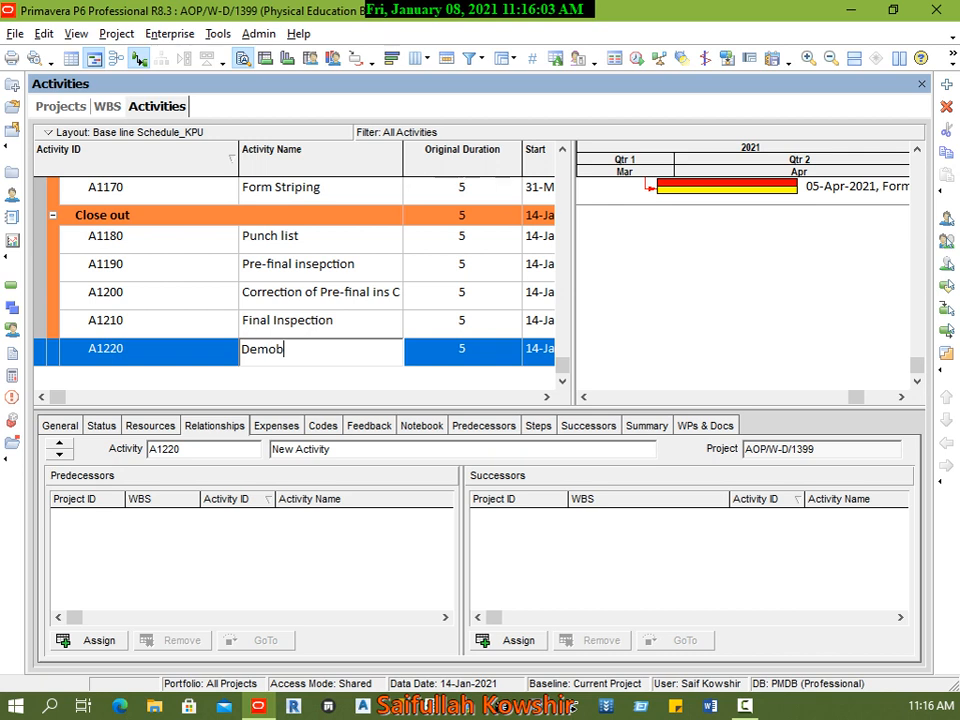
type("ilization")
left_click(200, 354)
Step: Open the Assign Successors window for the Form Striping activity and fit it to half of the screen
left_click(302, 190)
scroll(392, 358, "up", 3)
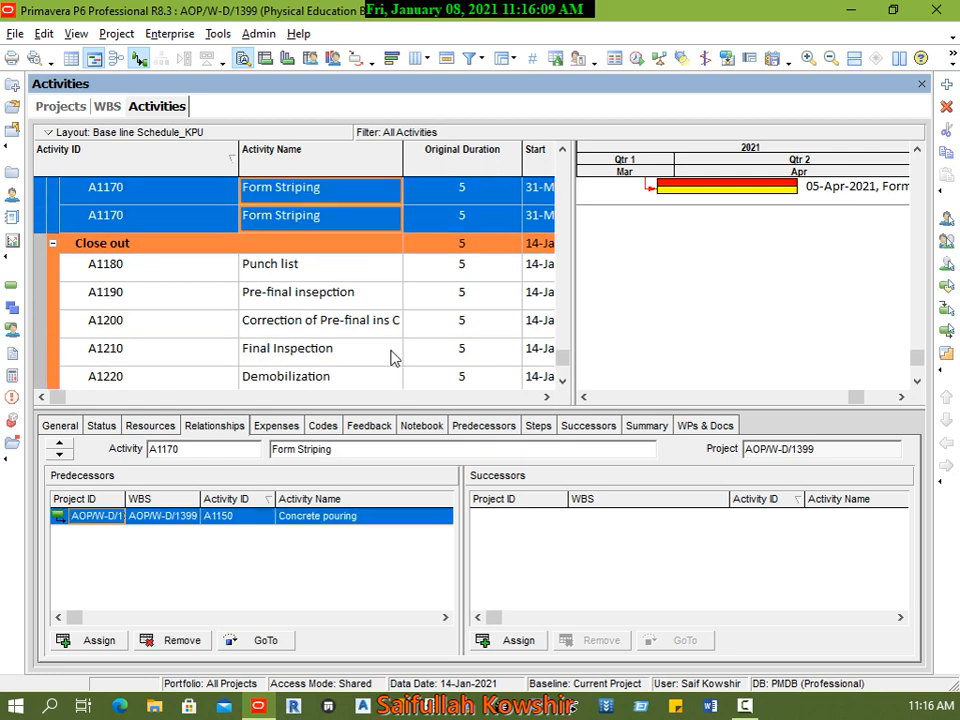
scroll(392, 358, "down", 1)
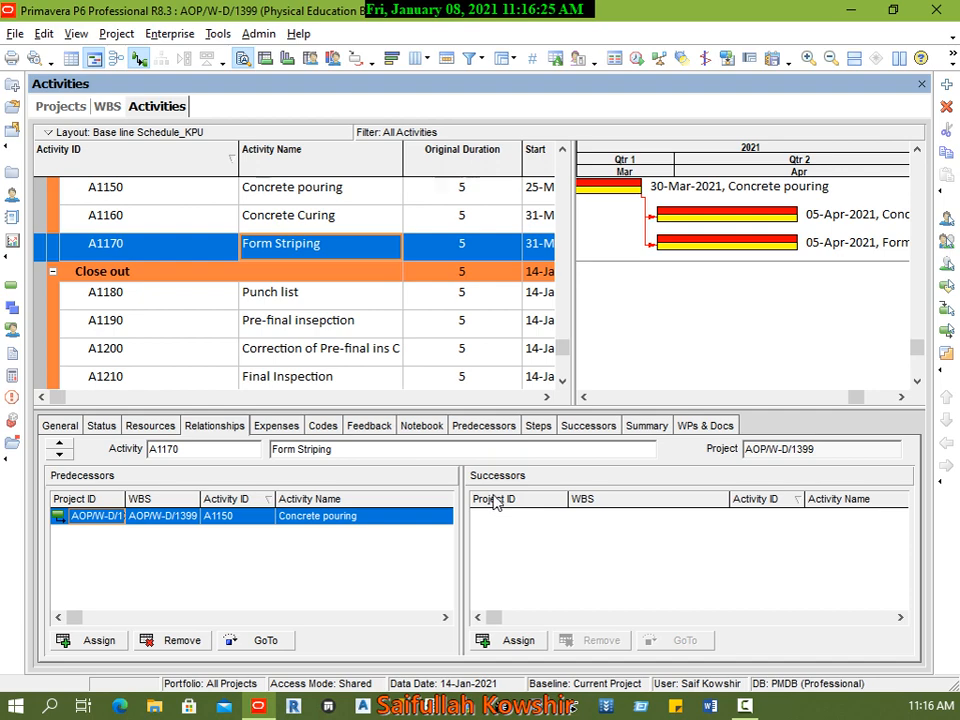
left_click(516, 639)
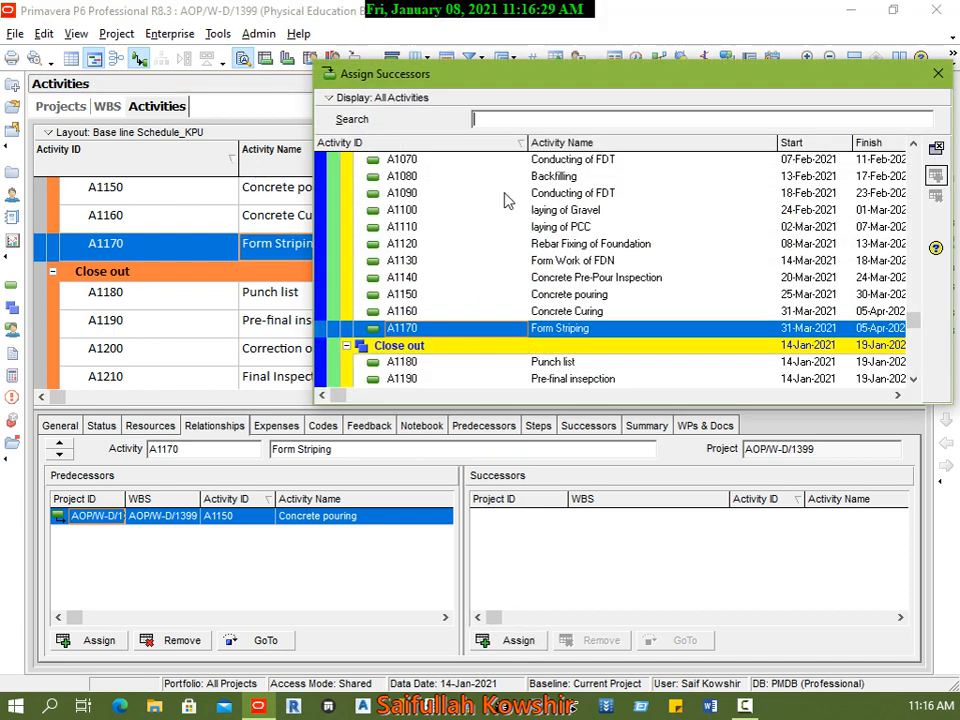
left_click_drag(501, 79, 510, 79)
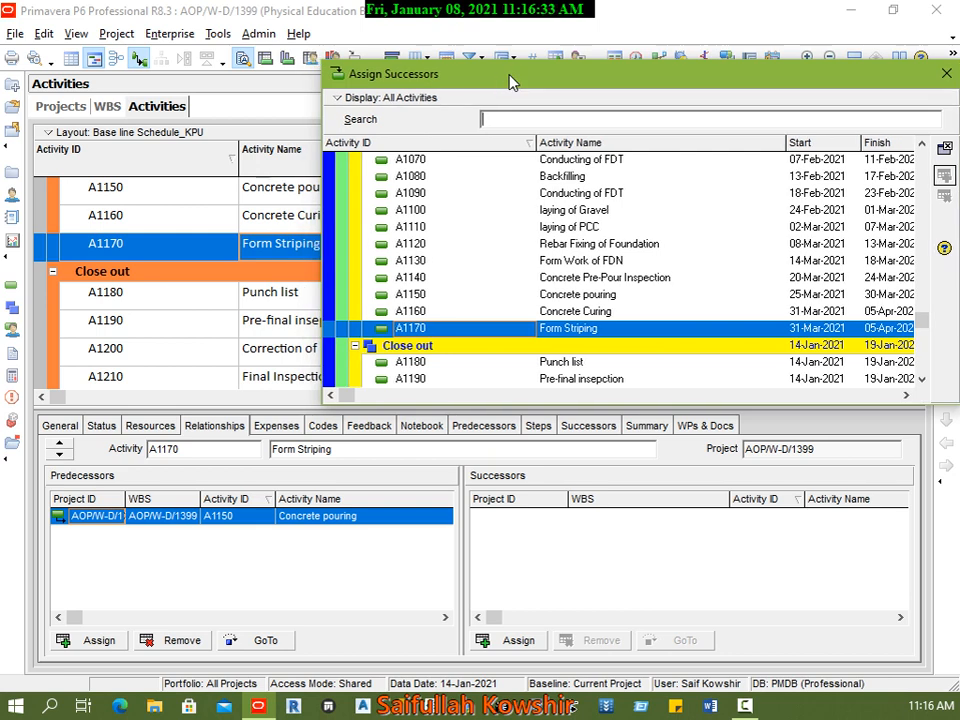
key("super+Right")
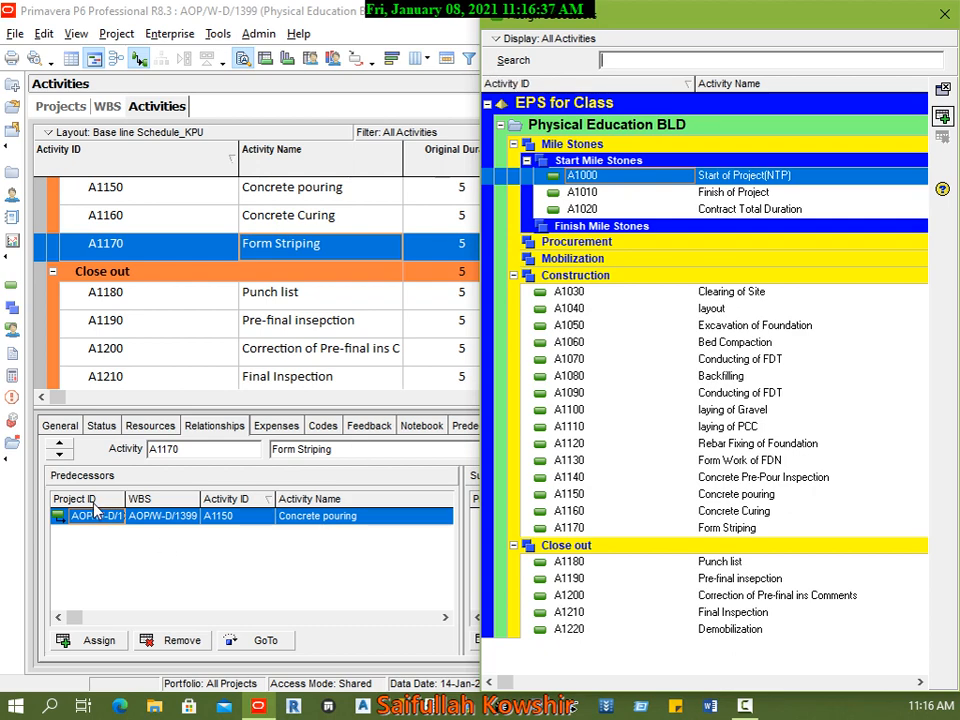
Step: Open the Assign Predecessors window for Form Striping on the other half of the screen, and close the Assign Successors window
left_click(98, 642)
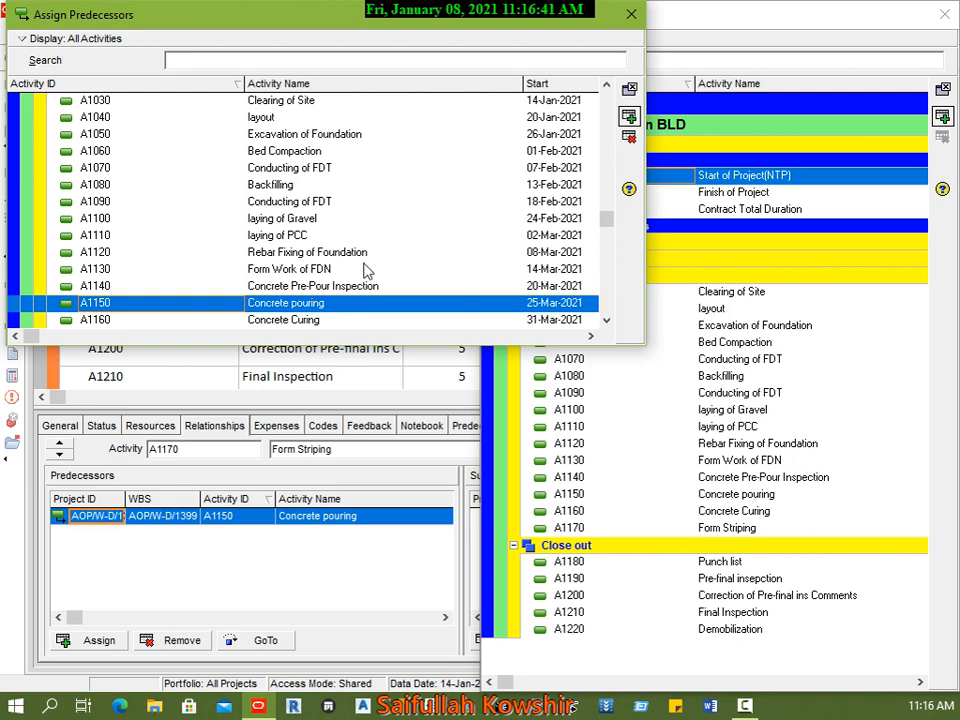
key("super+Left")
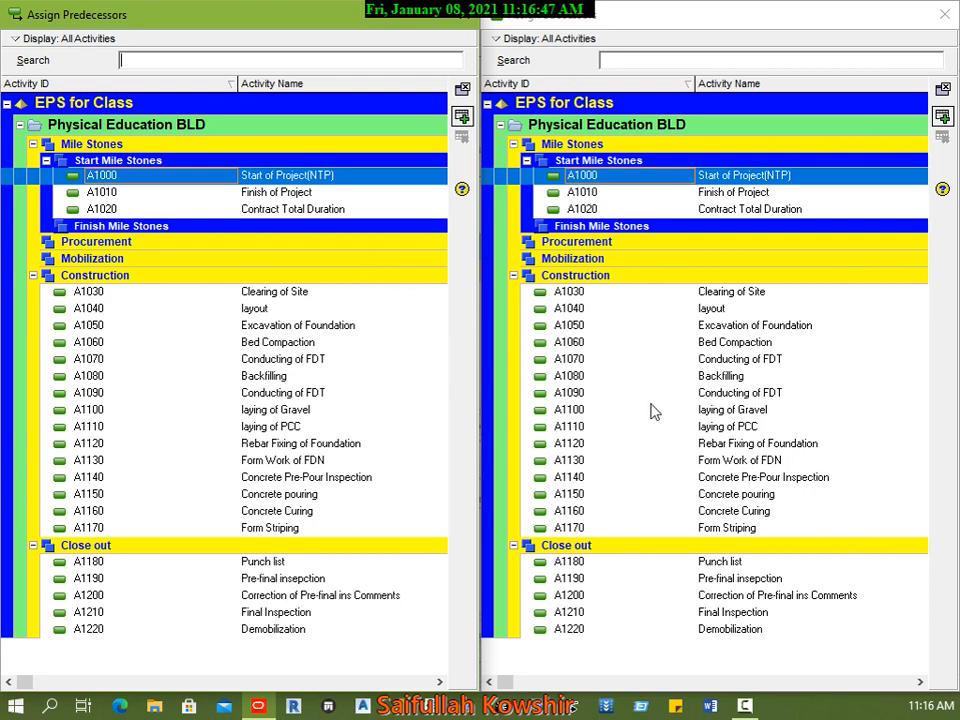
left_click_drag(620, 24, 3, 128)
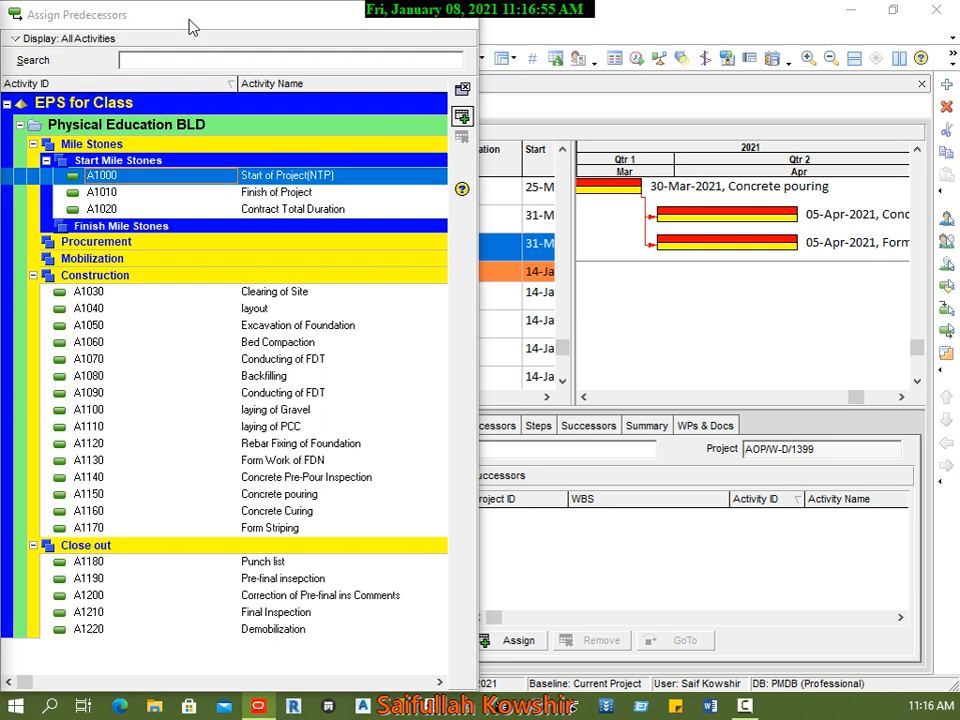
Step: Assign Punch list (A1180) as a successor of the Form Striping activity
left_click_drag(192, 22, 0, 300)
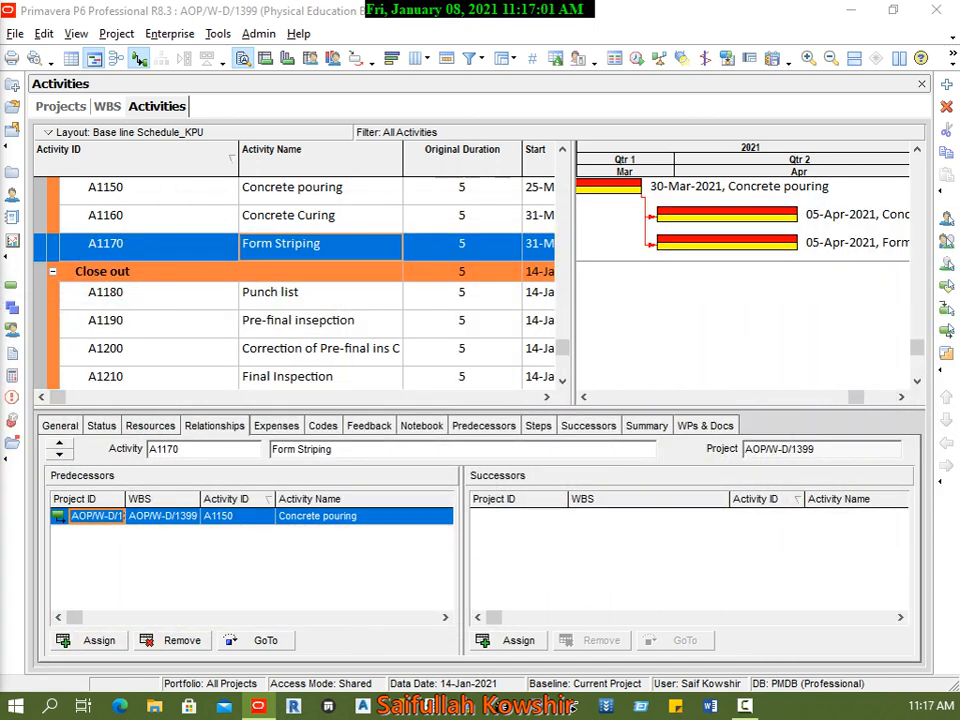
left_click(305, 302)
left_click(300, 245)
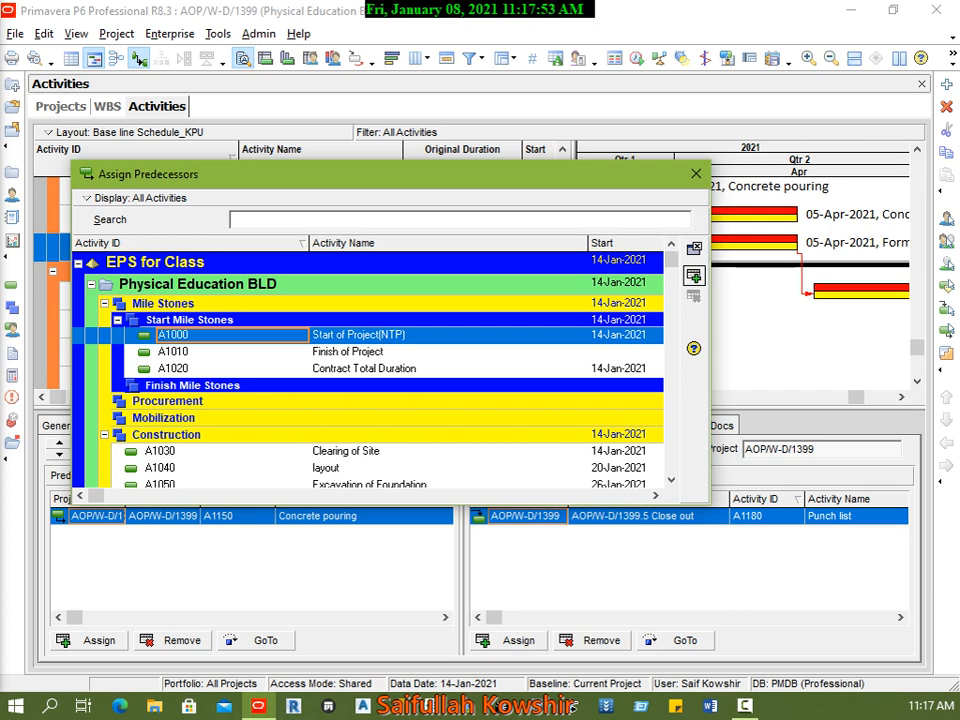
Step: Tile the Assign Predecessors and Assign Successors windows side by side above the activity details
left_click_drag(518, 180, 407, 25)
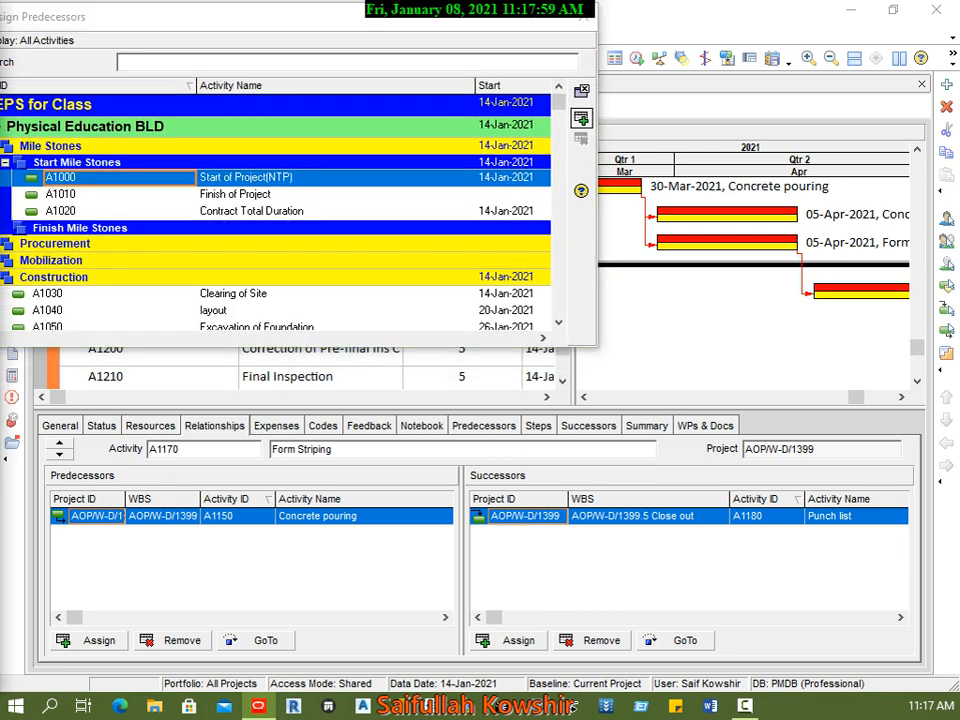
key("super+Left")
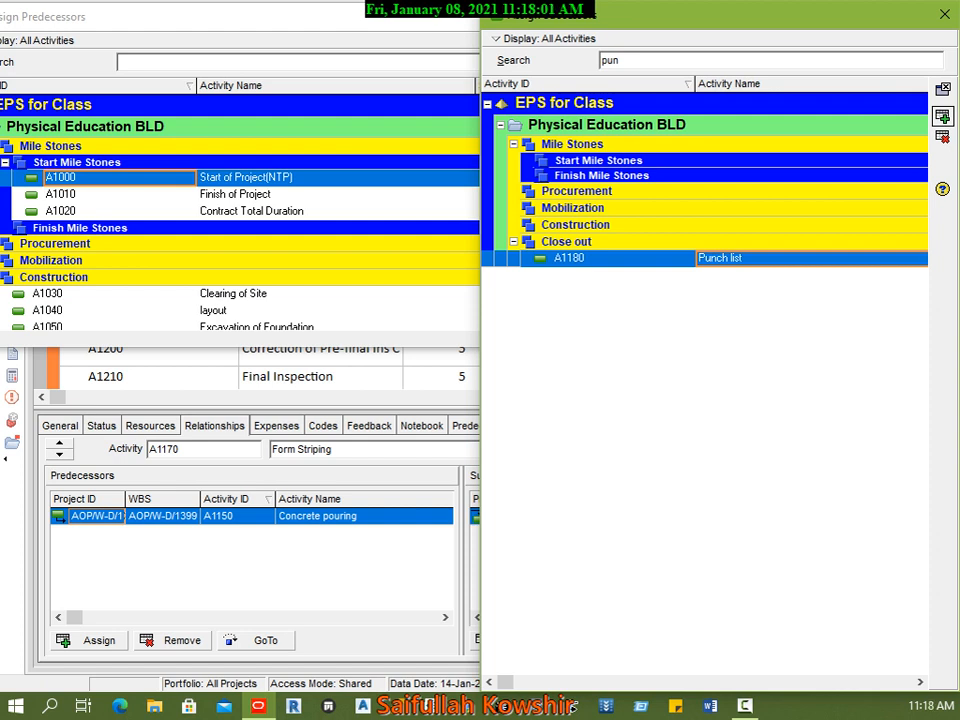
key("super+Up")
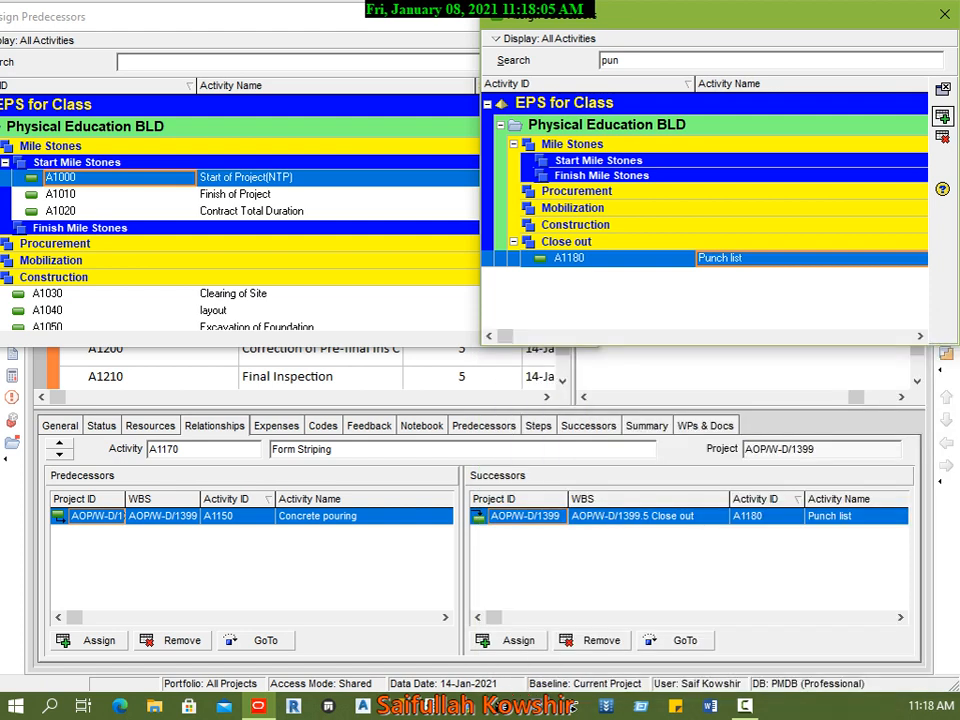
left_click(318, 376)
left_click(729, 382)
scroll(748, 396, "up", 5)
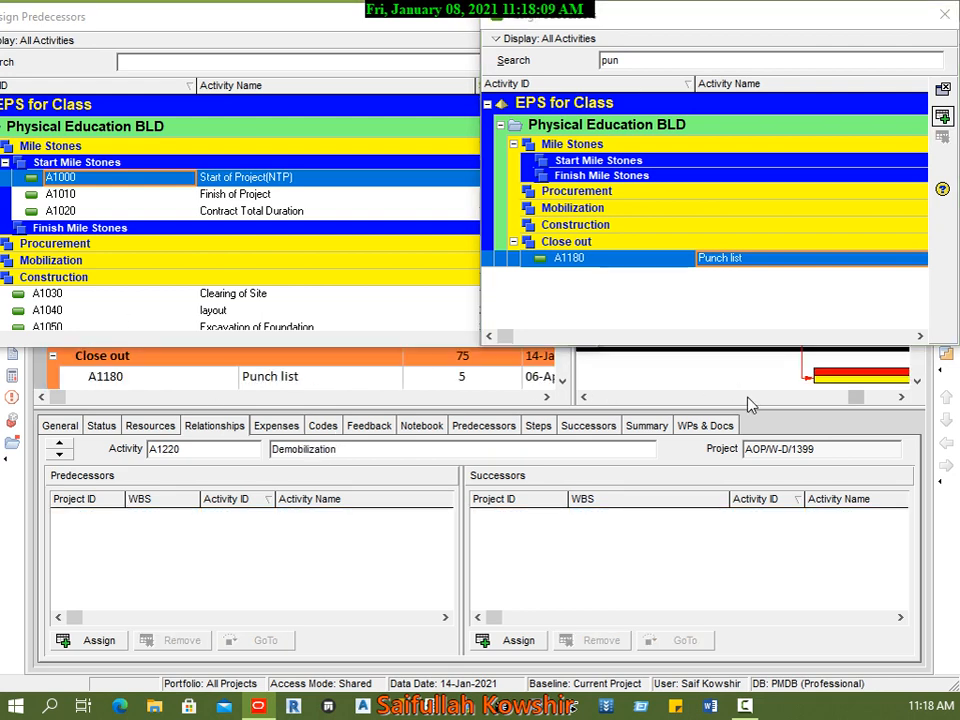
Step: Restore the main project window from full screen and fit the Assign Successors window to a quarter of the screen
left_click_drag(872, 22, 863, 108)
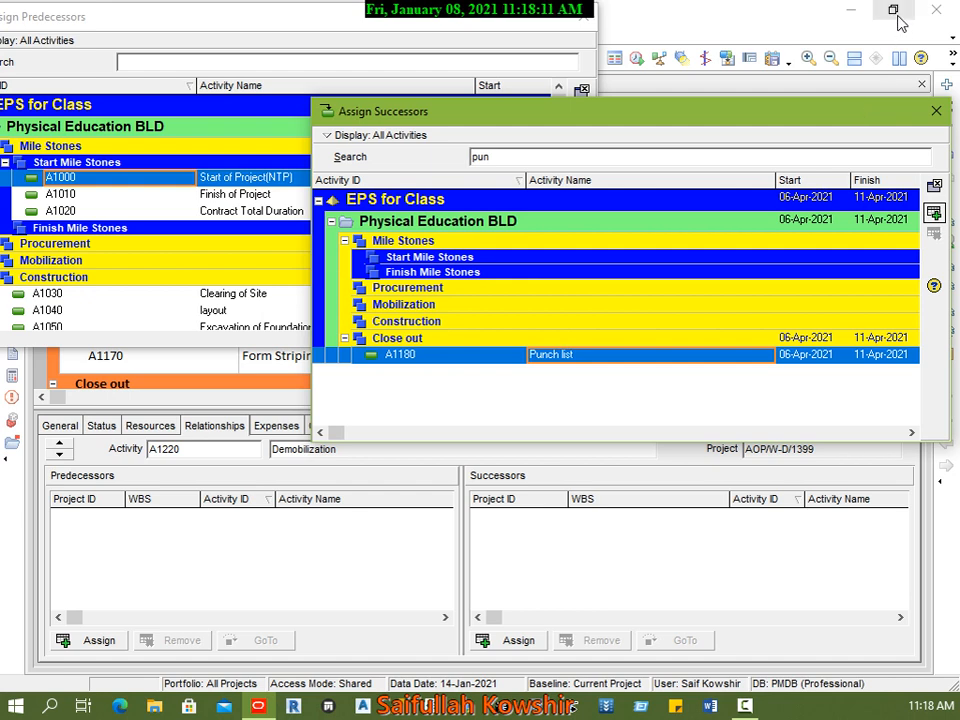
left_click(890, 10)
left_click(857, 118)
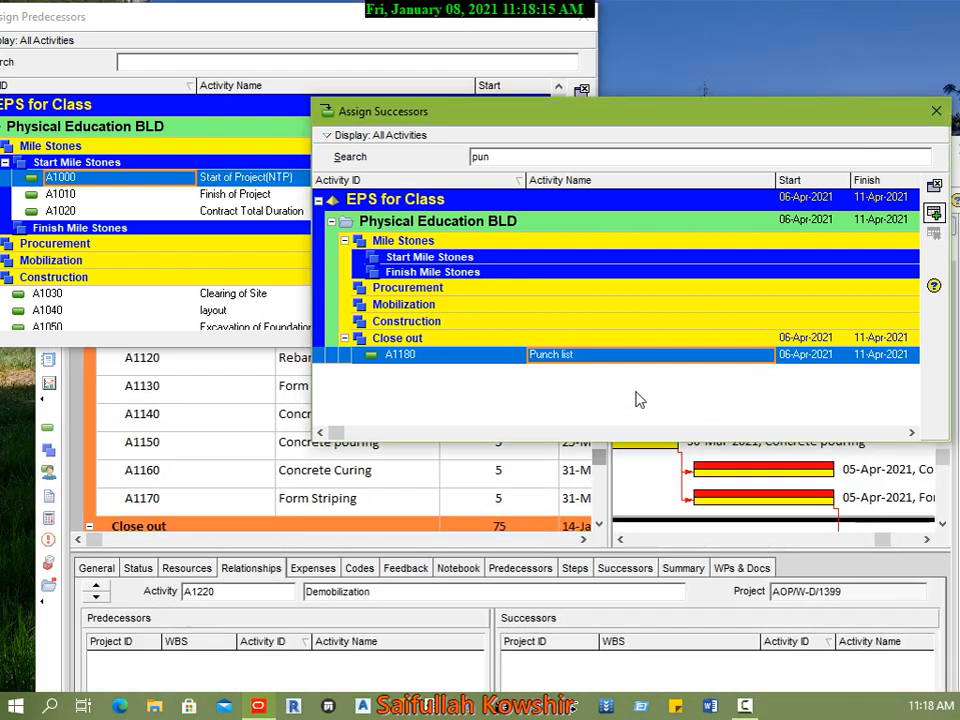
key("super+Right")
key("super+Up")
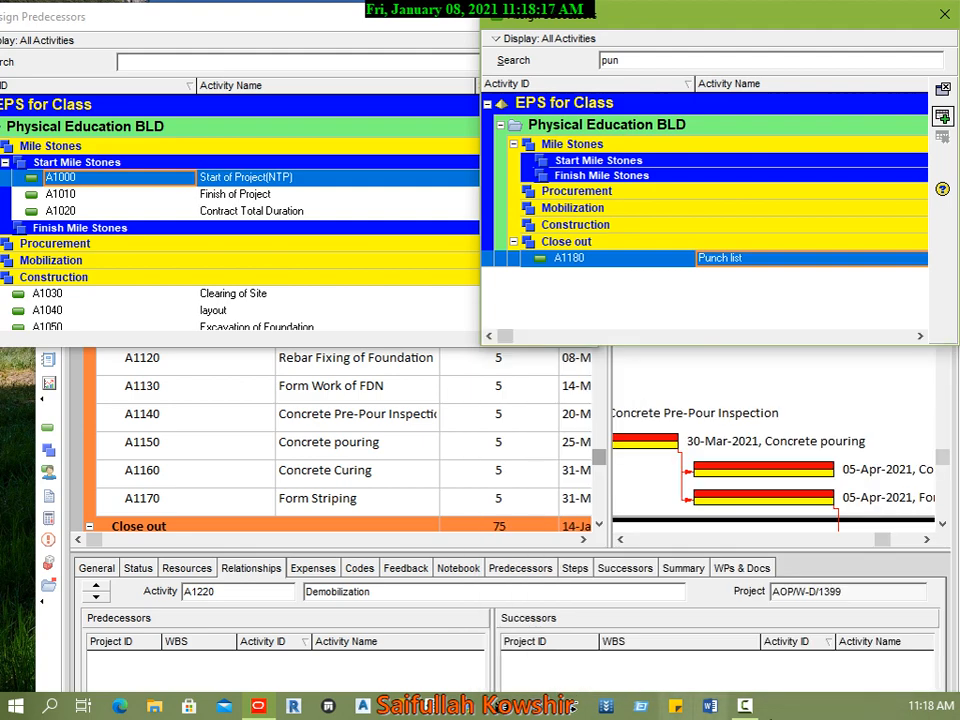
Step: Fit the project window to half of the screen and stack the Assign Predecessors and Assign Successors windows in the other half
left_click(625, 384)
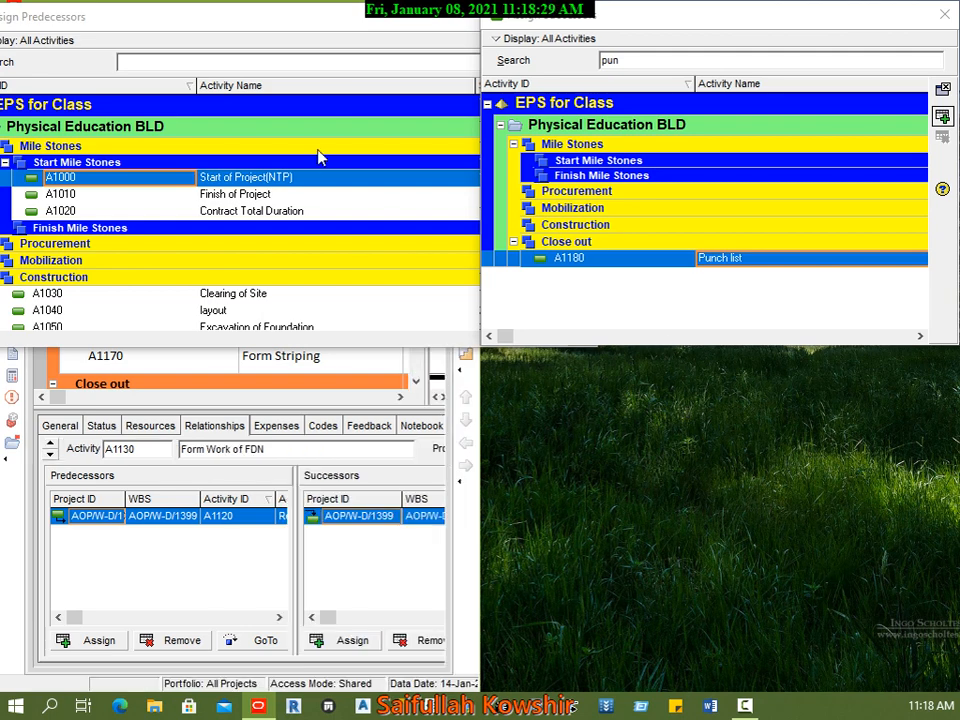
left_click_drag(353, 30, 872, 370)
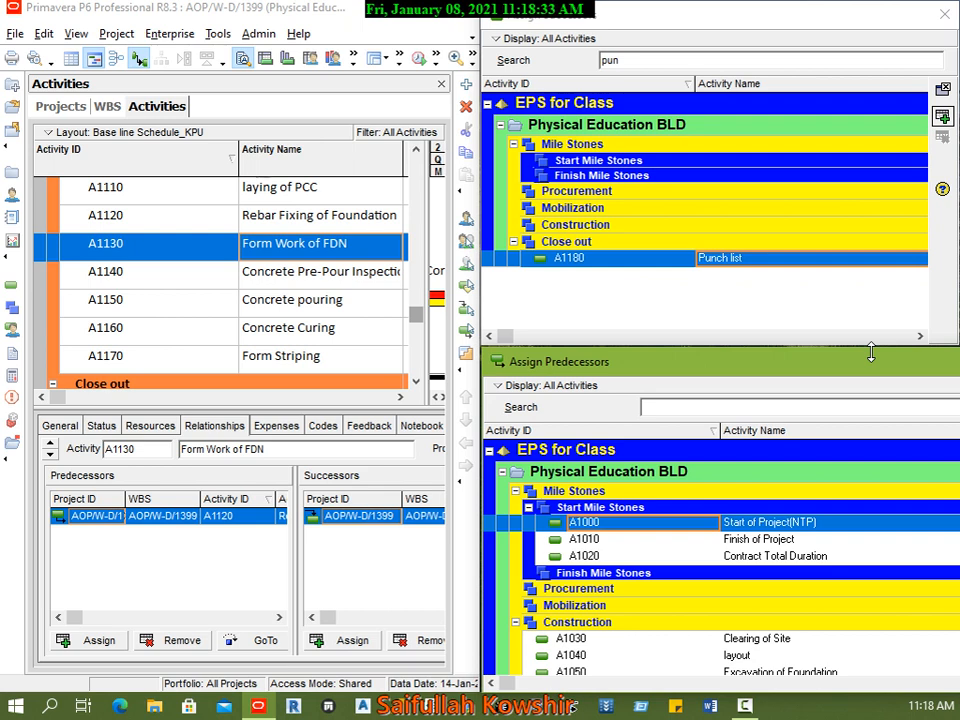
key("super+Right")
key("super+Up")
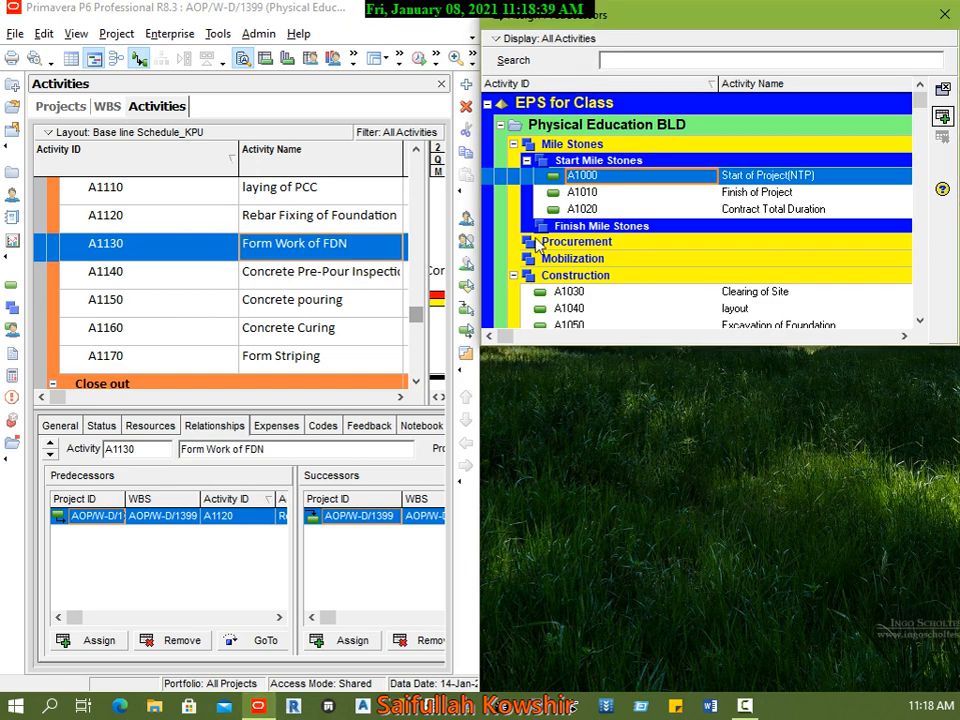
type("pun")
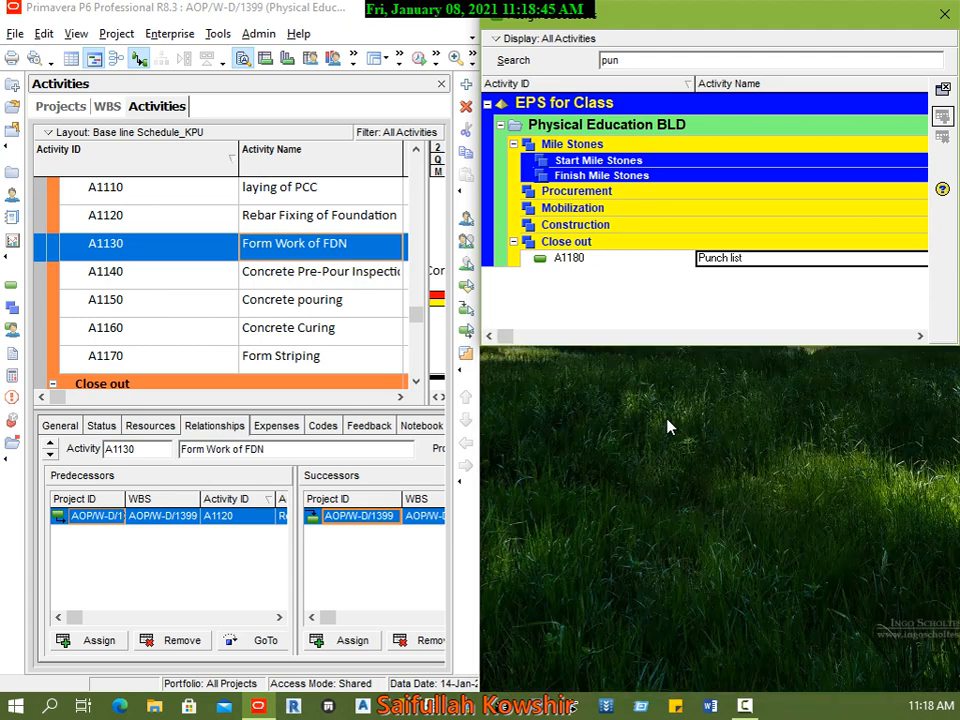
left_click_drag(761, 21, 893, 370)
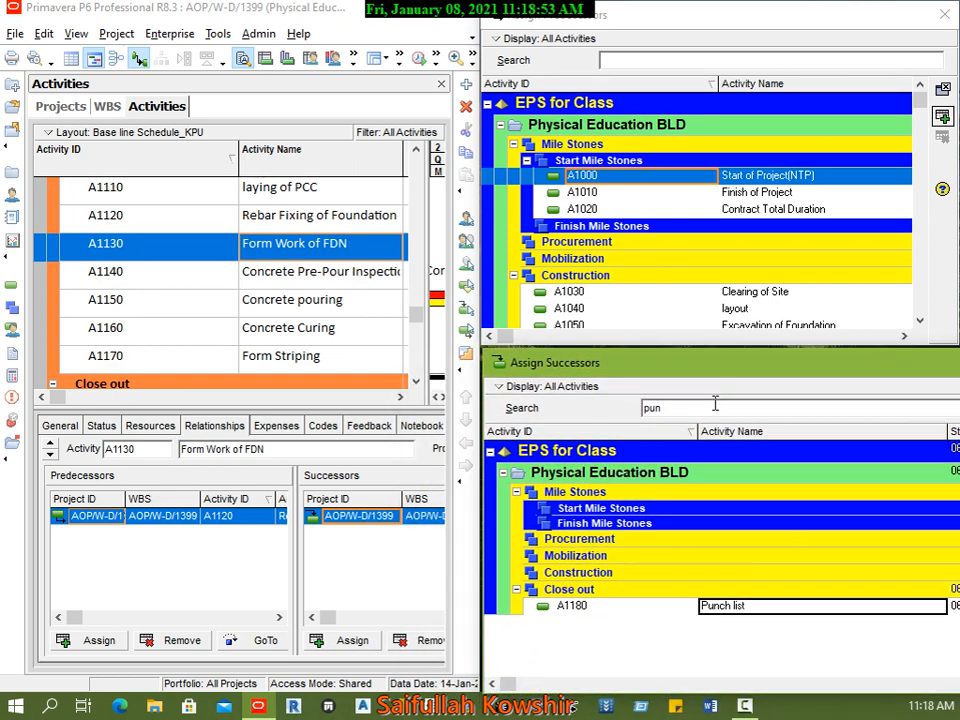
Step: Find Punch list with the search "pun" and assign it as a successor of Concrete Curing (A1160)
left_click(200, 366)
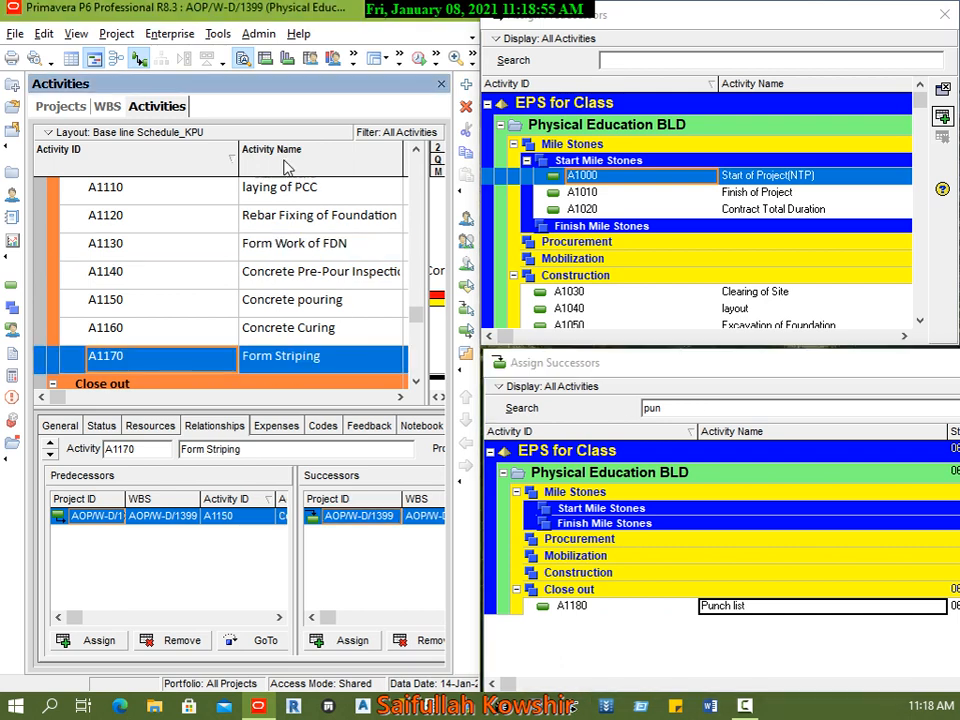
scroll(246, 380, "down", 3)
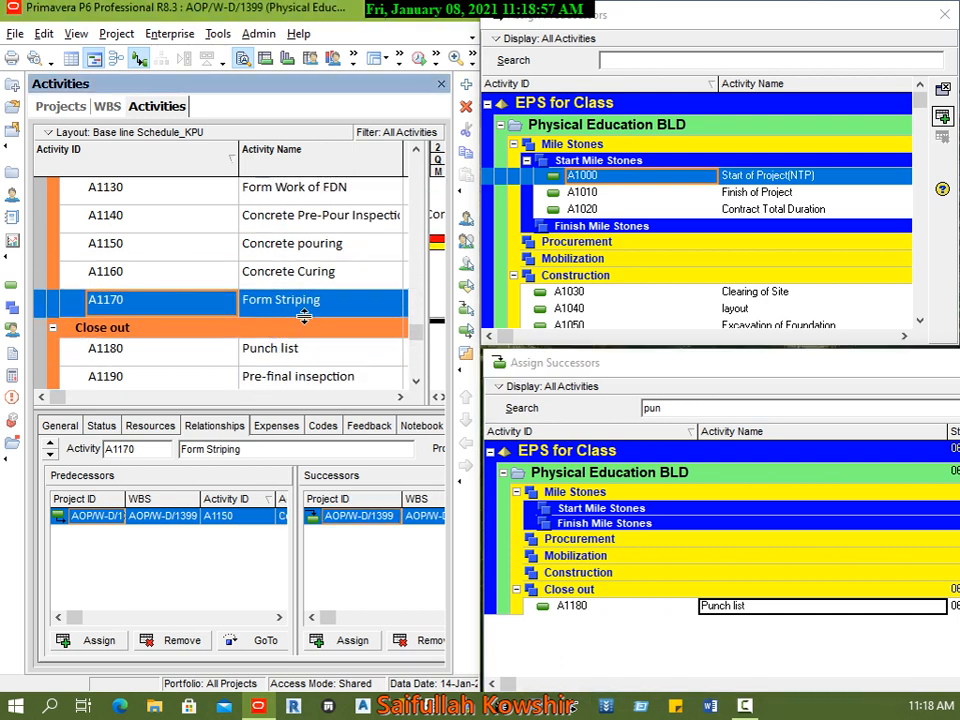
left_click(283, 276)
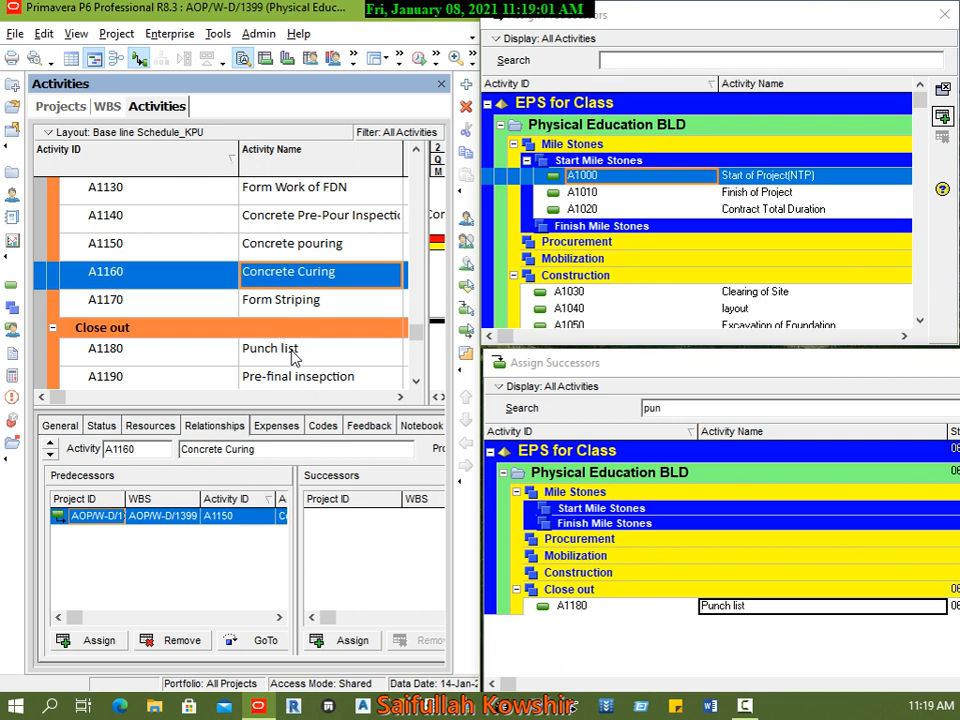
left_click_drag(672, 408, 632, 411)
key("BackSpace")
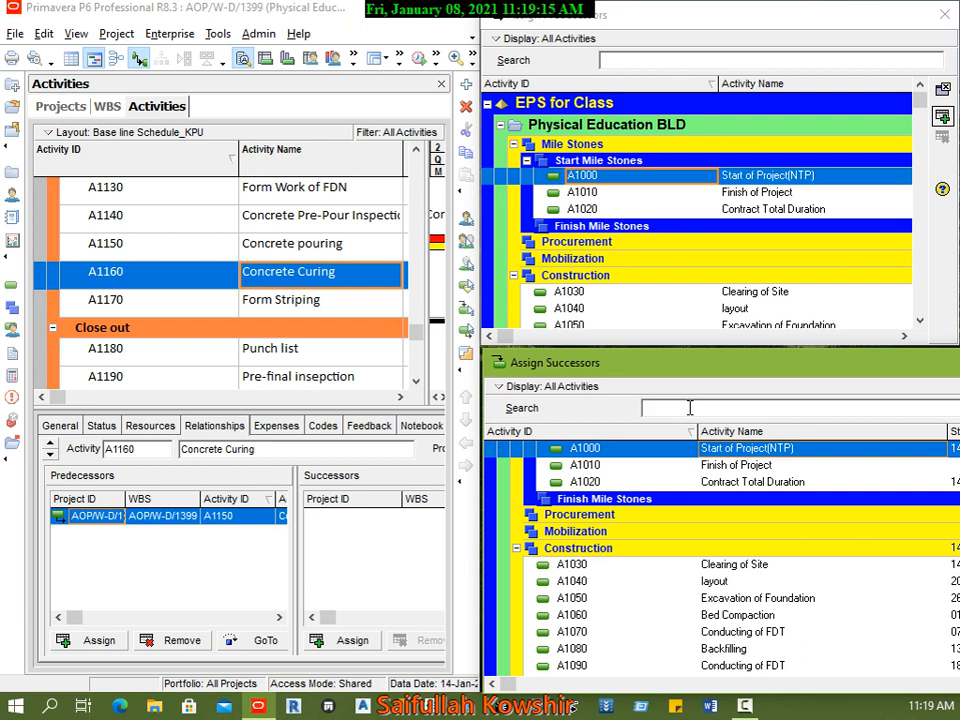
type("pun")
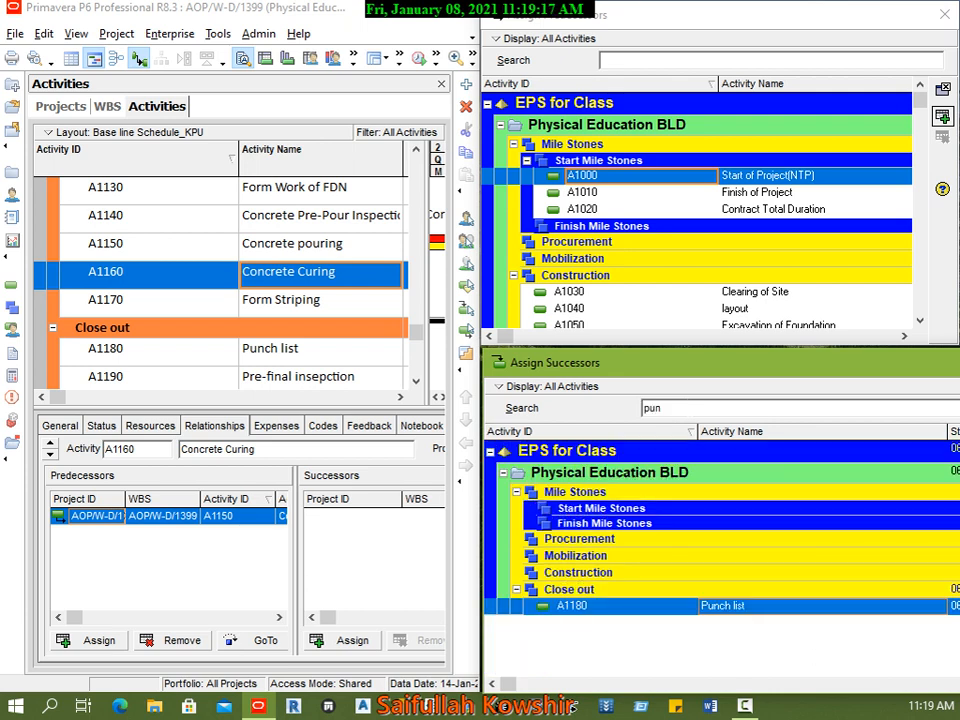
double_click(693, 607)
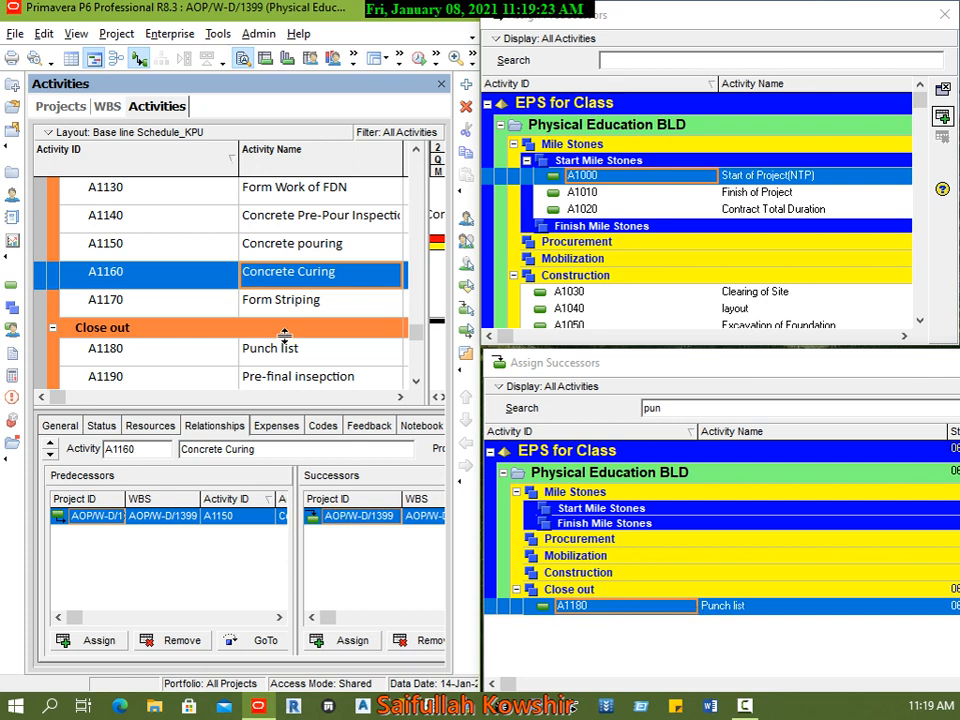
Step: Assign Finish of Project (A1010) as a predecessor of the Demobilization activity
left_click(311, 243)
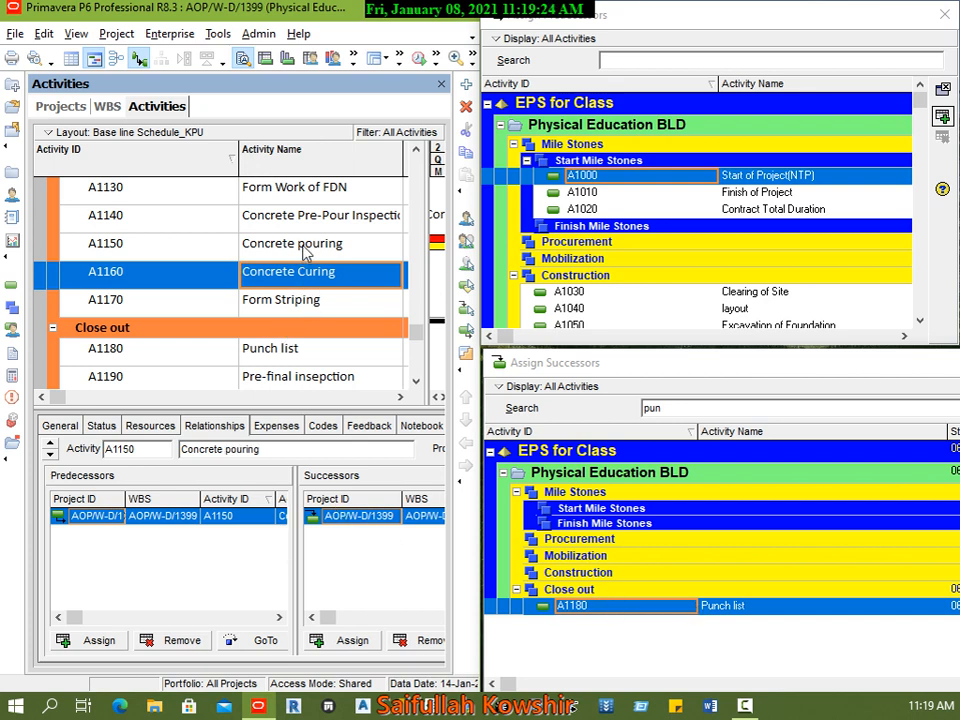
left_click(306, 305)
scroll(320, 330, "up", 2)
scroll(345, 356, "down", 4)
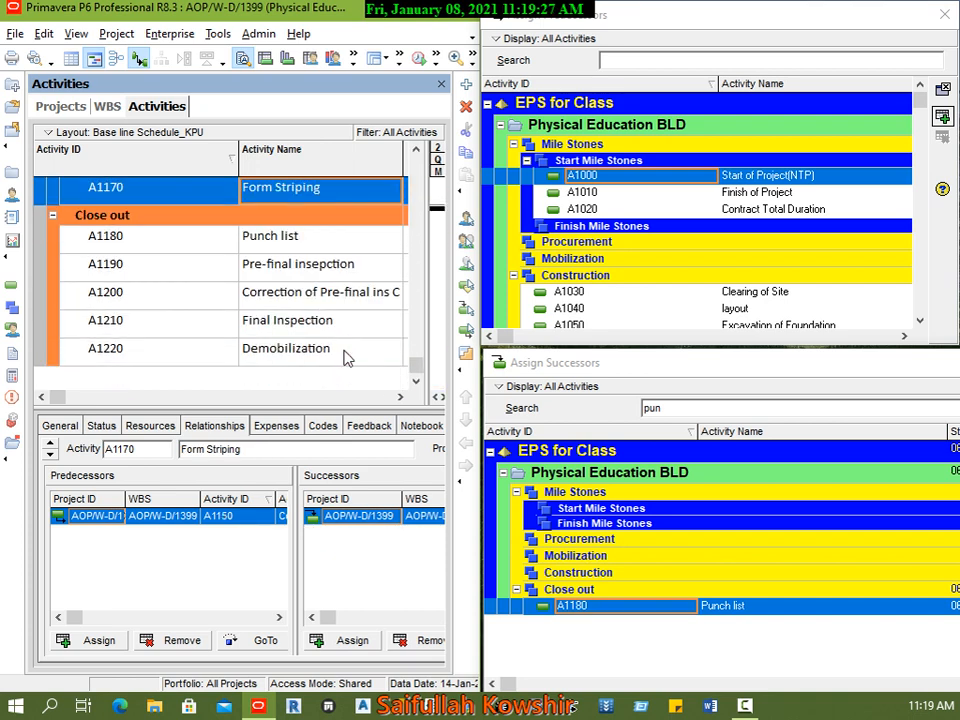
left_click(290, 358)
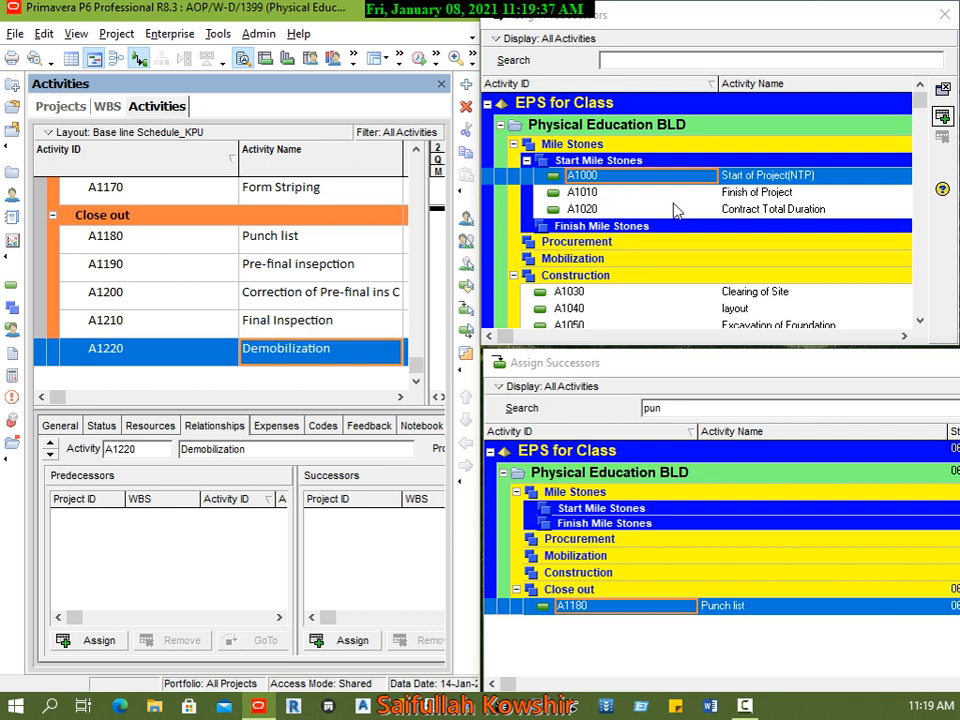
left_click(705, 192)
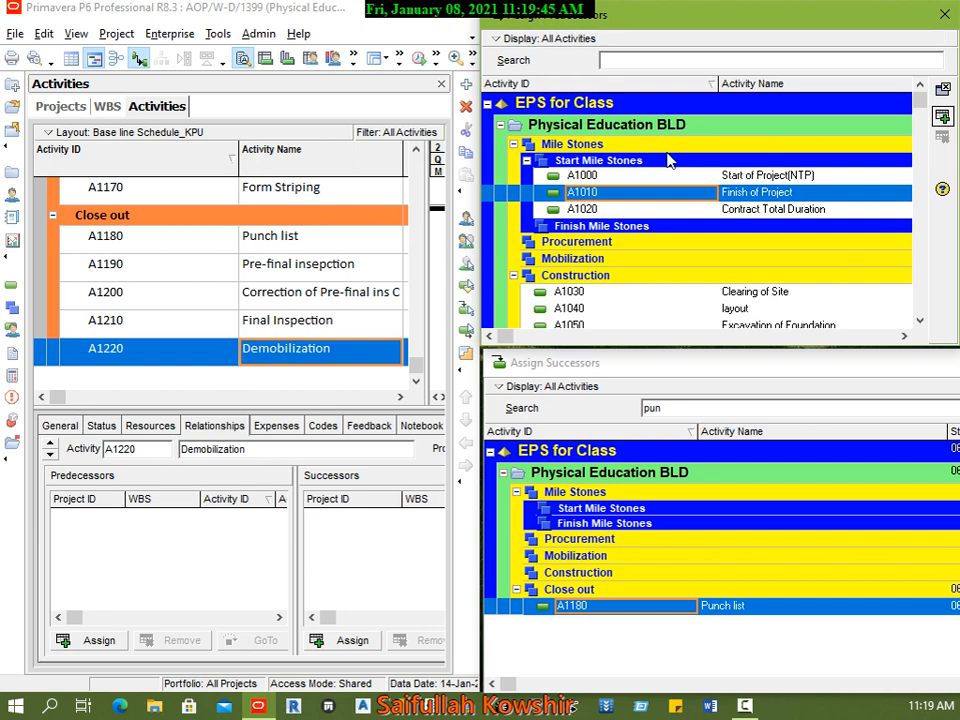
double_click(773, 195)
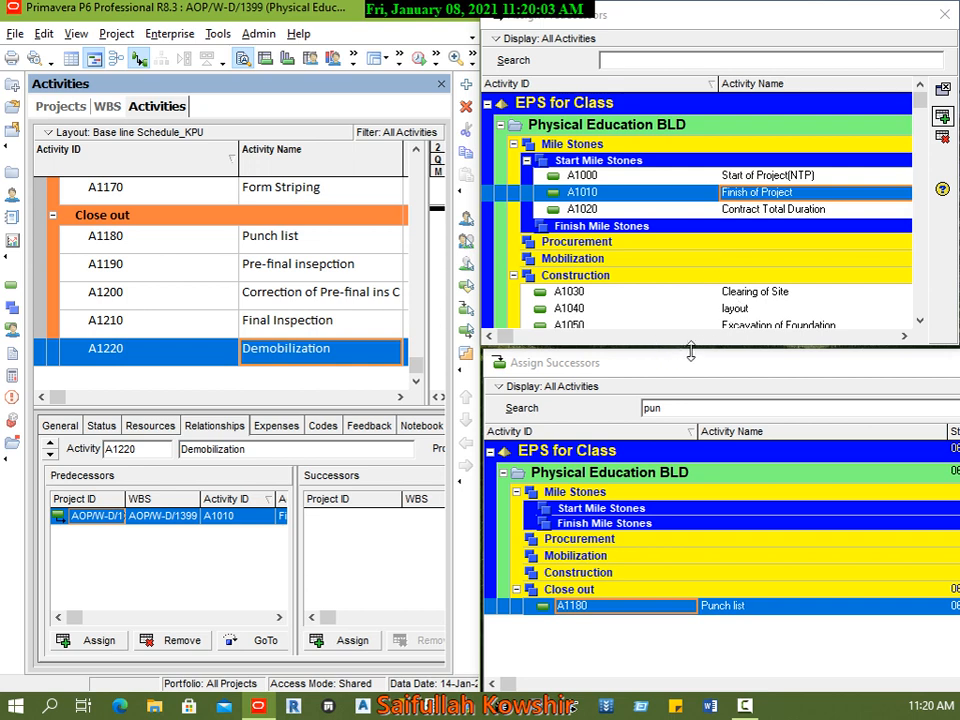
Step: Close the Assign Predecessors and Assign Successors windows and return the project window to full screen
left_click(671, 406)
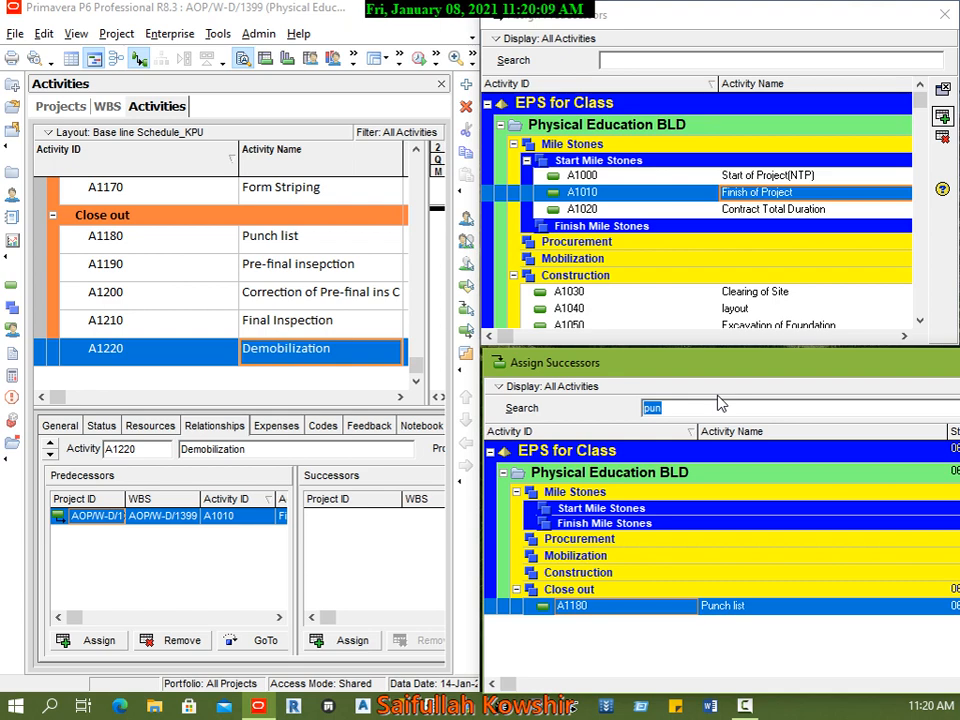
left_click(942, 88)
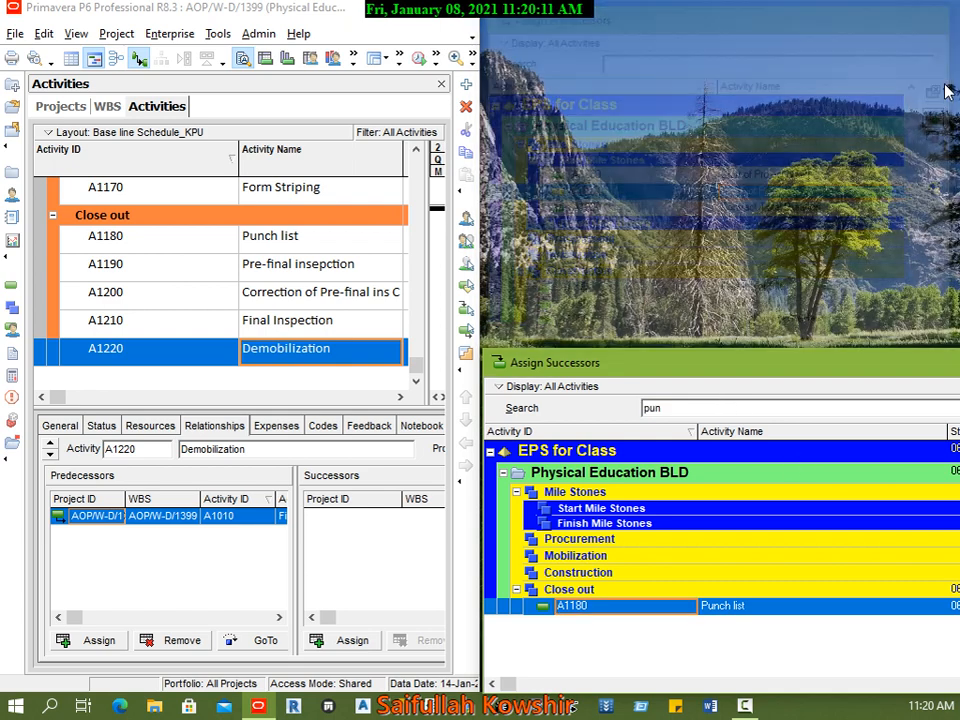
left_click_drag(743, 352, 743, 389)
left_click_drag(831, 400, 580, 400)
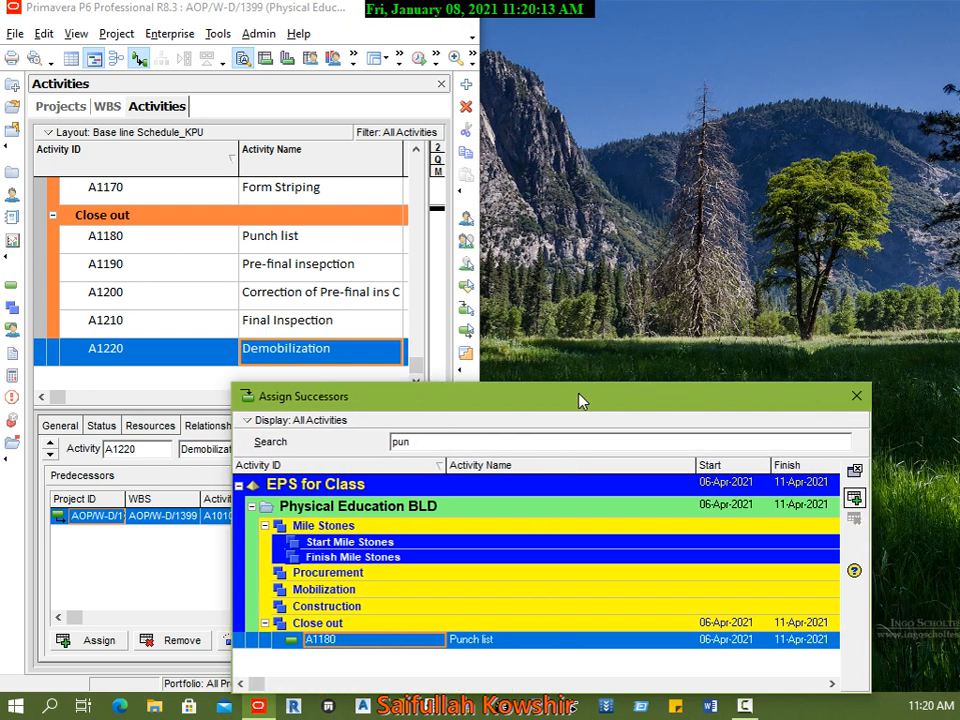
left_click(857, 397)
left_click(415, 14)
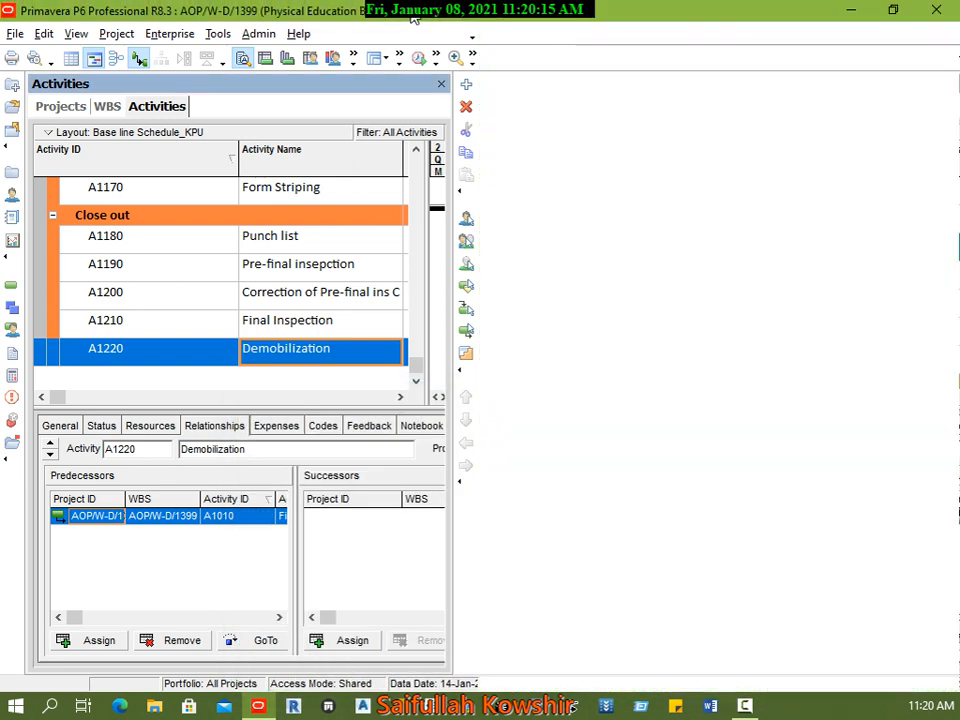
Step: Link the five Close out activities in sequence, from Punch list (A1180) to Demobilization (A1220)
scroll(634, 336, "up", 3)
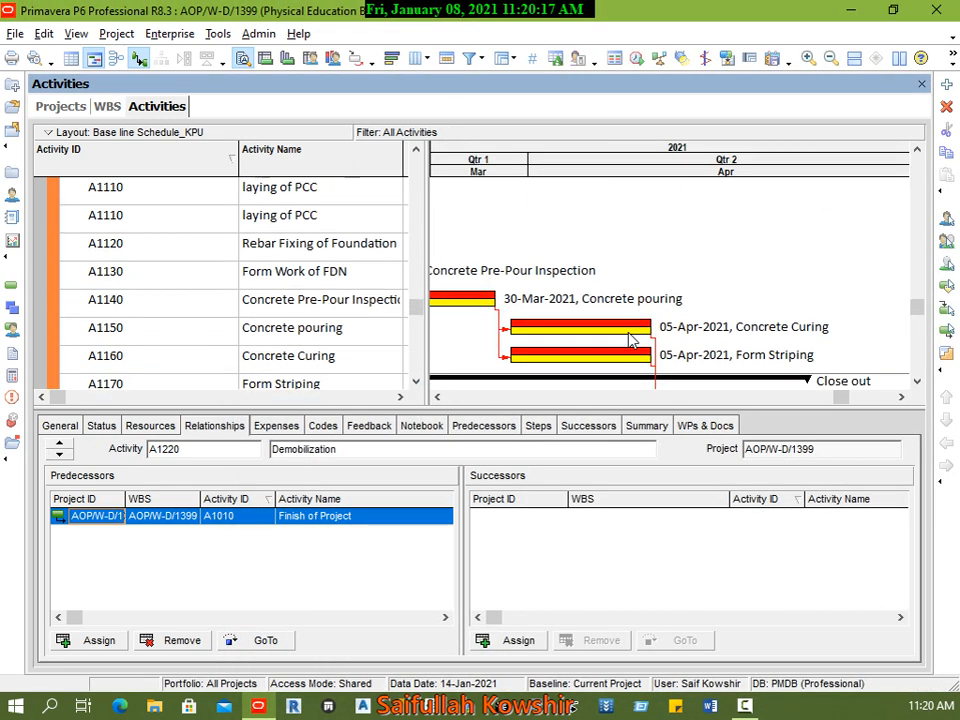
scroll(634, 343, "down", 3)
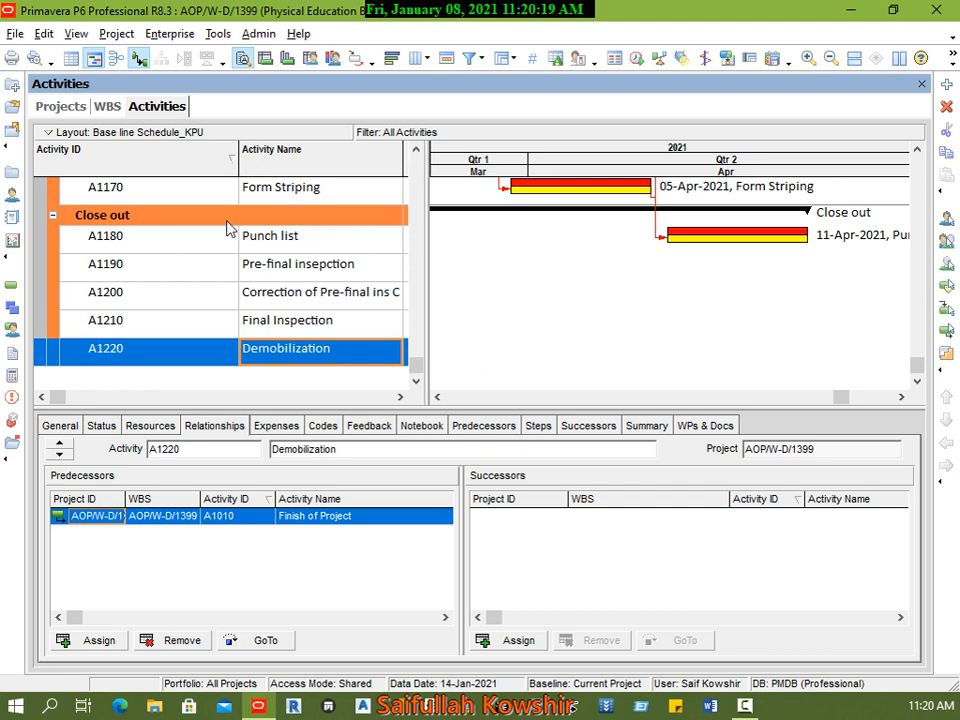
left_click(203, 242)
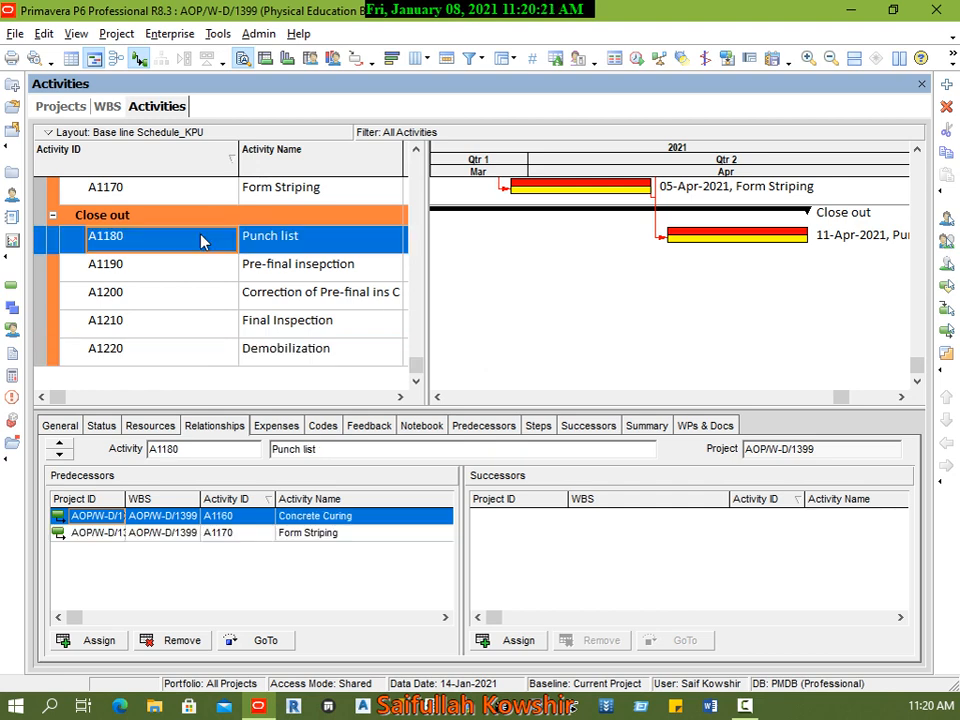
left_click(205, 364, "shift")
right_click(206, 365)
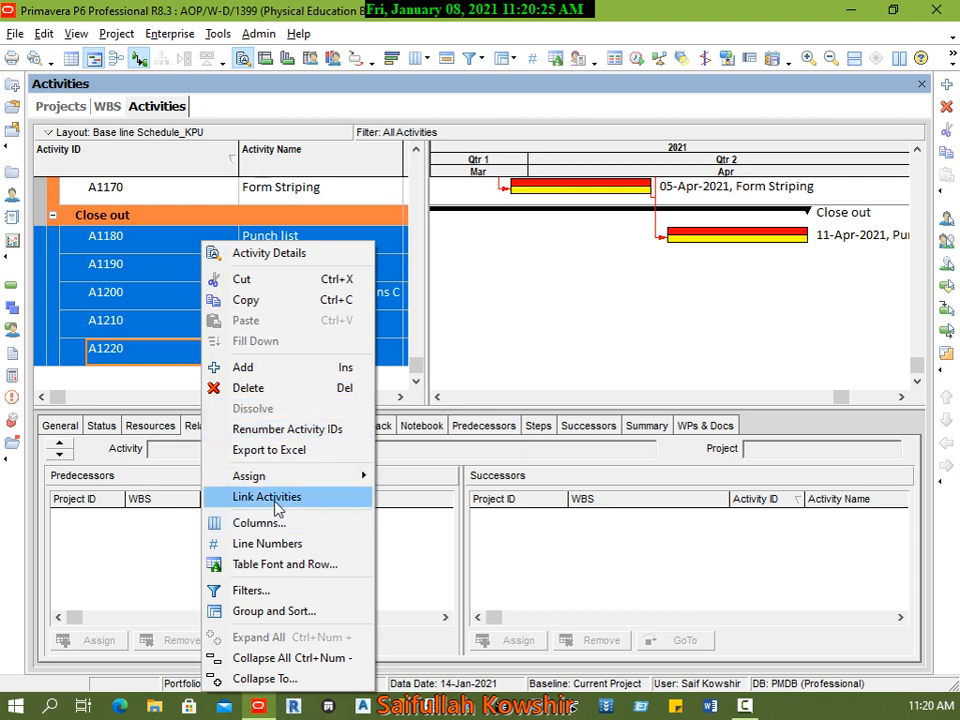
left_click(278, 508)
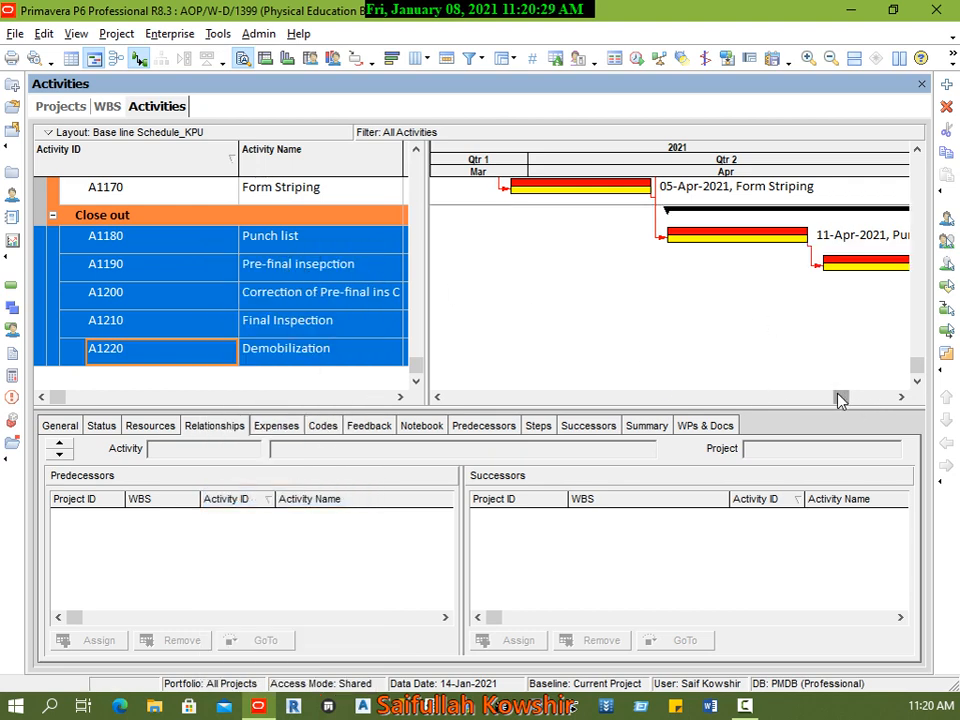
mouse_move(840, 399)
left_mouse_down()
mouse_move(881, 403)
mouse_move(849, 409)
left_mouse_up()
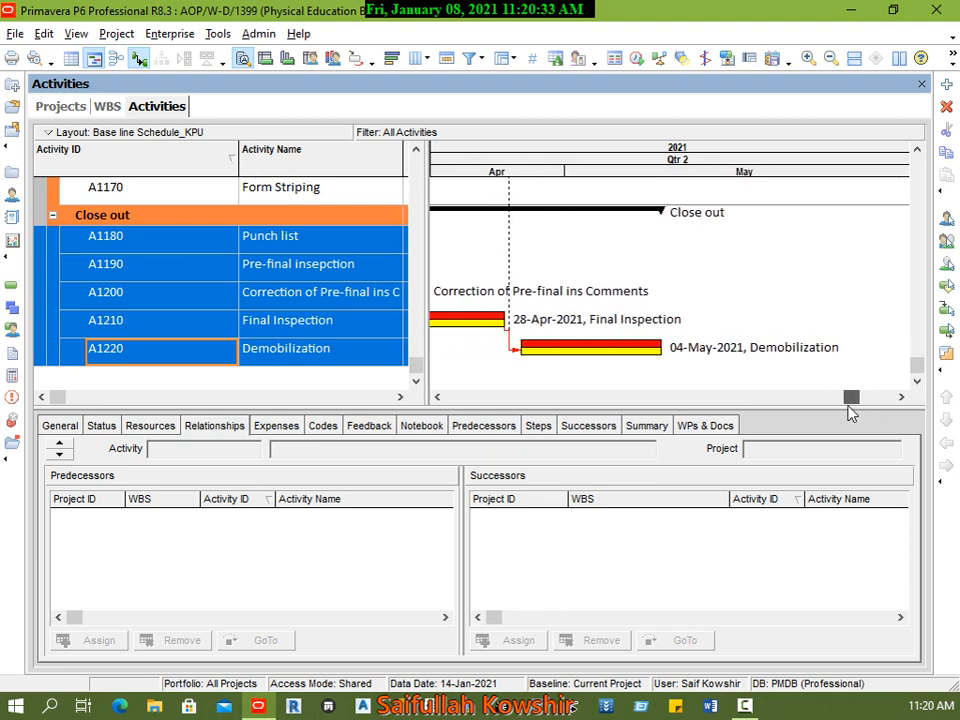
Step: Inspect the relationships of Final Inspection (A1210) and Pre-final insepction (A1190) and the linked bars in the Gantt chart
left_click(486, 328)
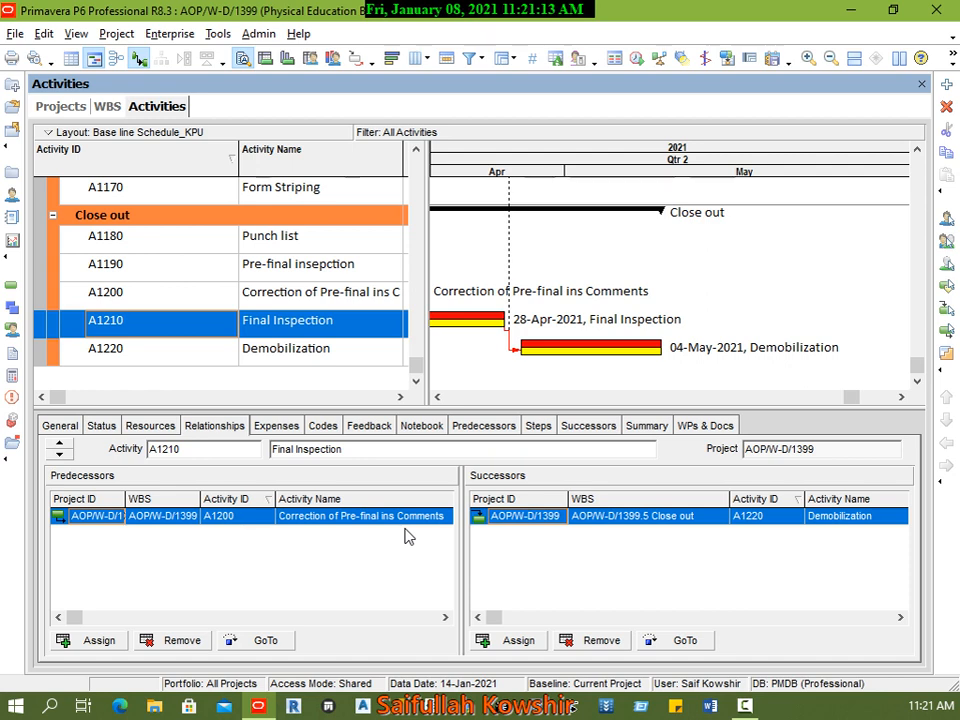
left_click(510, 265)
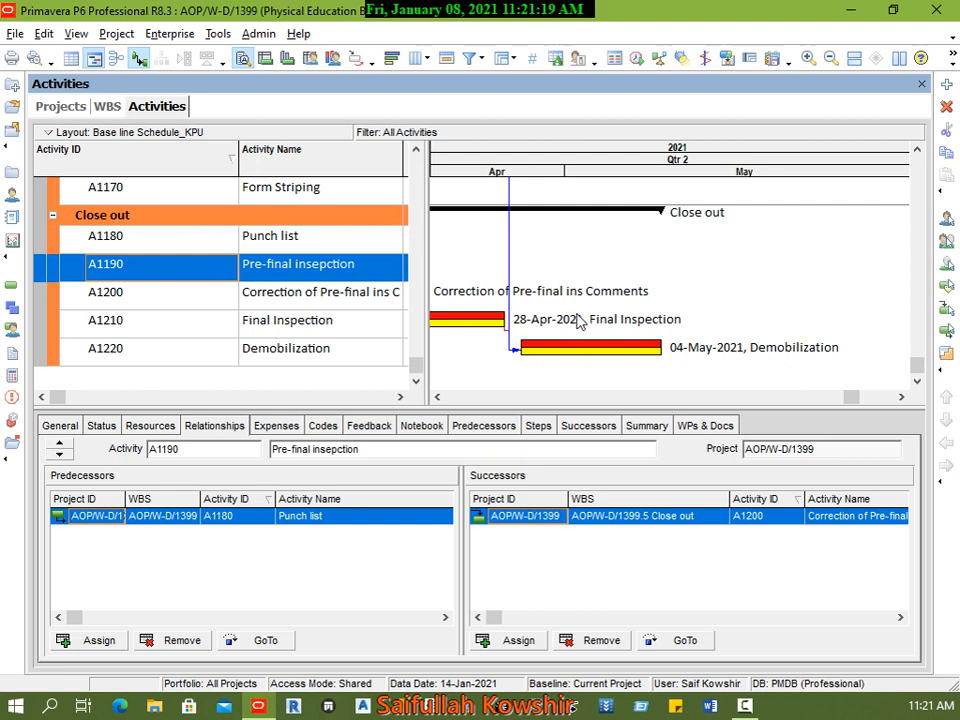
left_click_drag(855, 398, 637, 398)
scroll(703, 372, "up", 5)
scroll(703, 372, "down", 2)
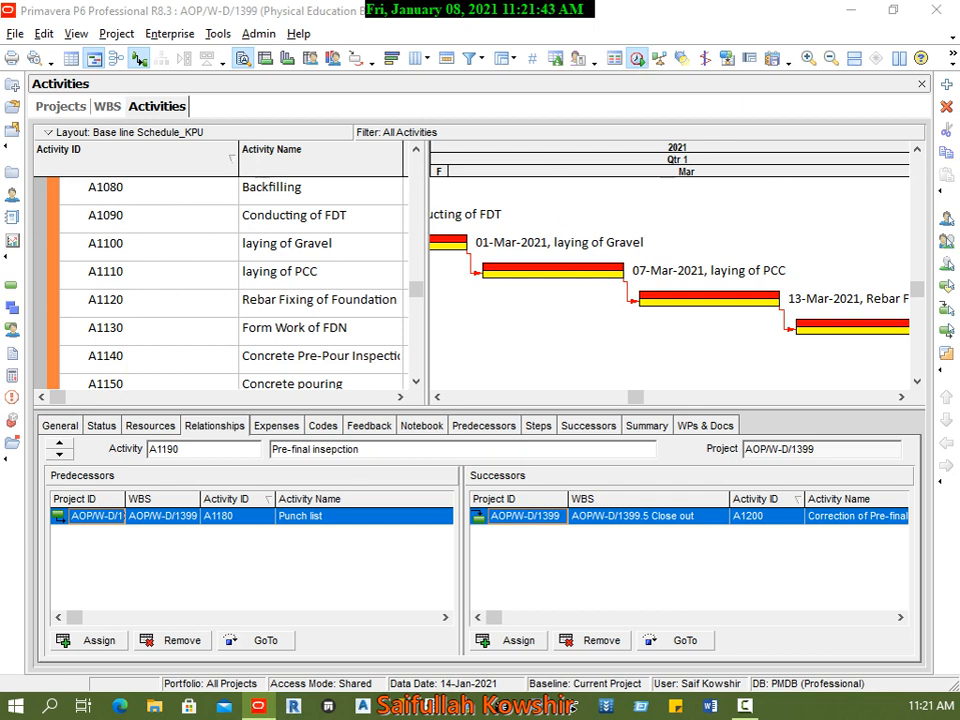
Step: Open the project's scheduling log from the Schedule dialog and place the SchedLog.txt window fully in view
key("F9")
left_click_drag(506, 79, 696, 81)
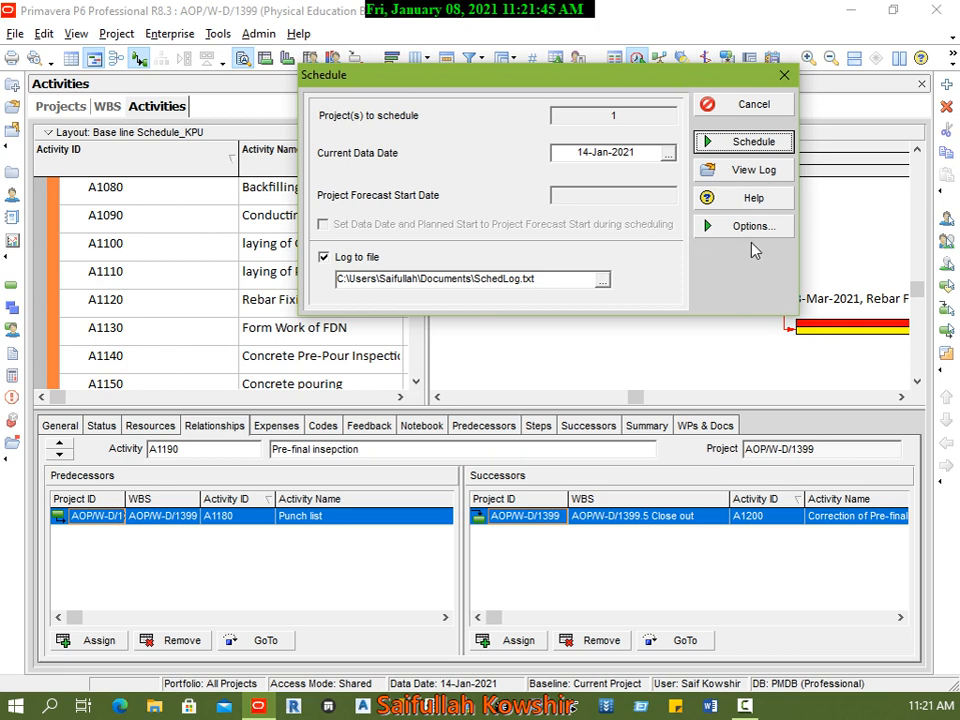
left_click(751, 171)
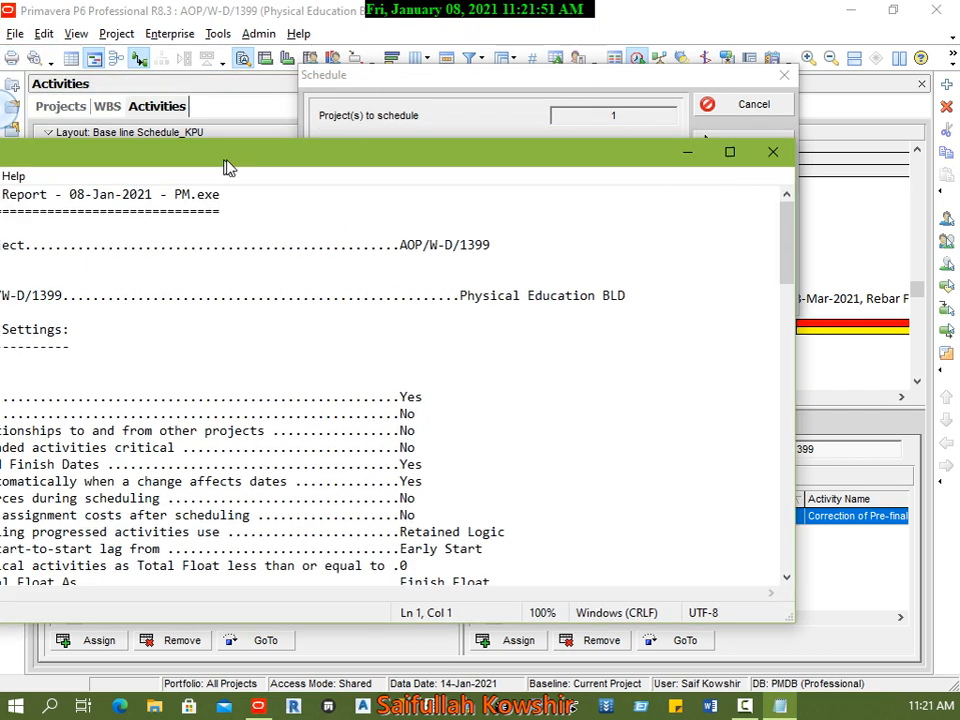
left_click_drag(227, 163, 410, 125)
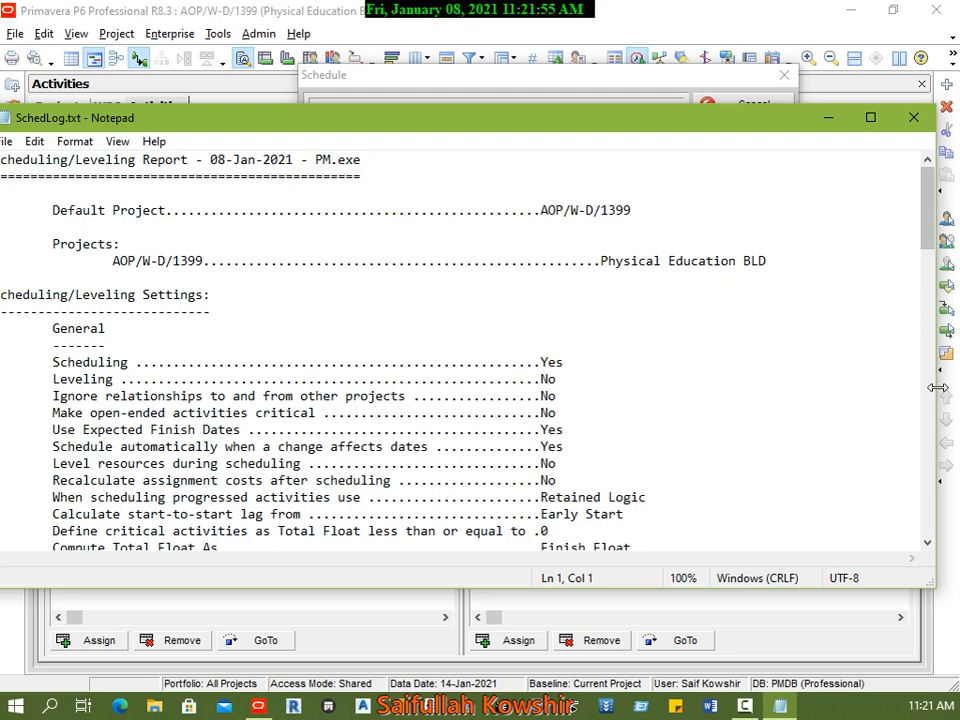
left_click_drag(935, 392, 815, 392)
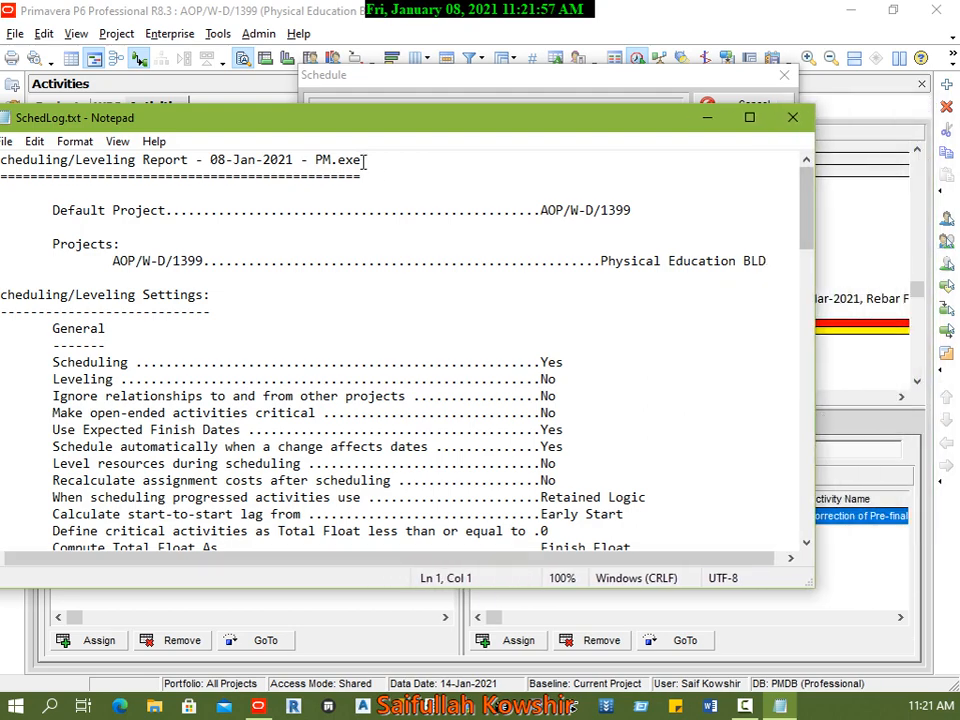
left_click_drag(365, 133, 454, 103)
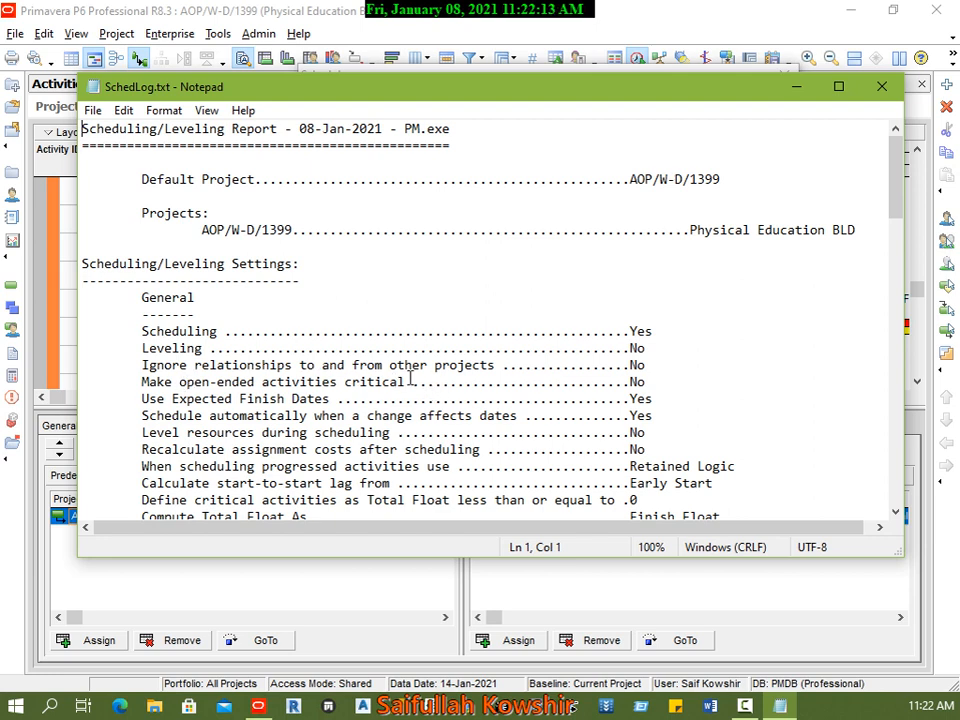
Step: Read the general and advanced scheduling settings and the statistics in the scheduling log
scroll(600, 437, "down", 1)
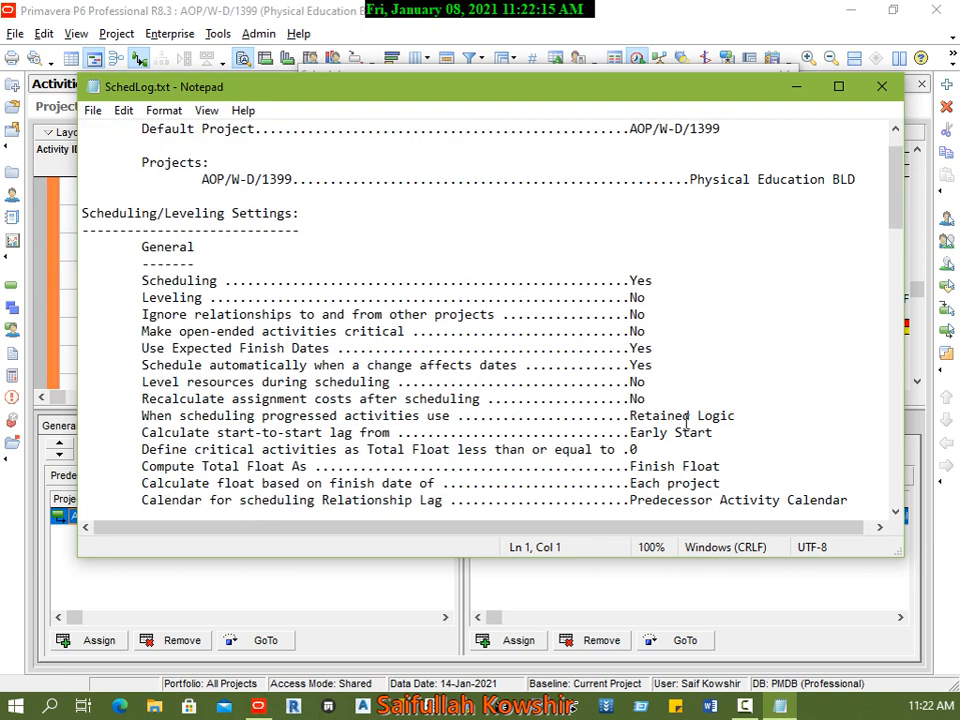
scroll(650, 428, "down", 3)
scroll(627, 384, "down", 1)
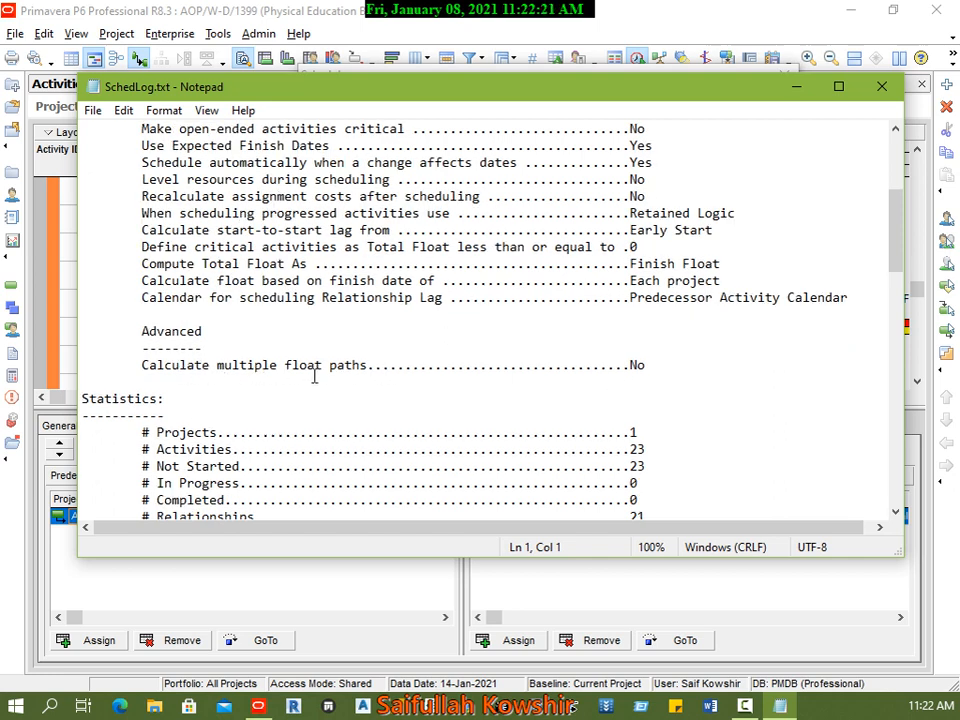
scroll(499, 400, "down", 3)
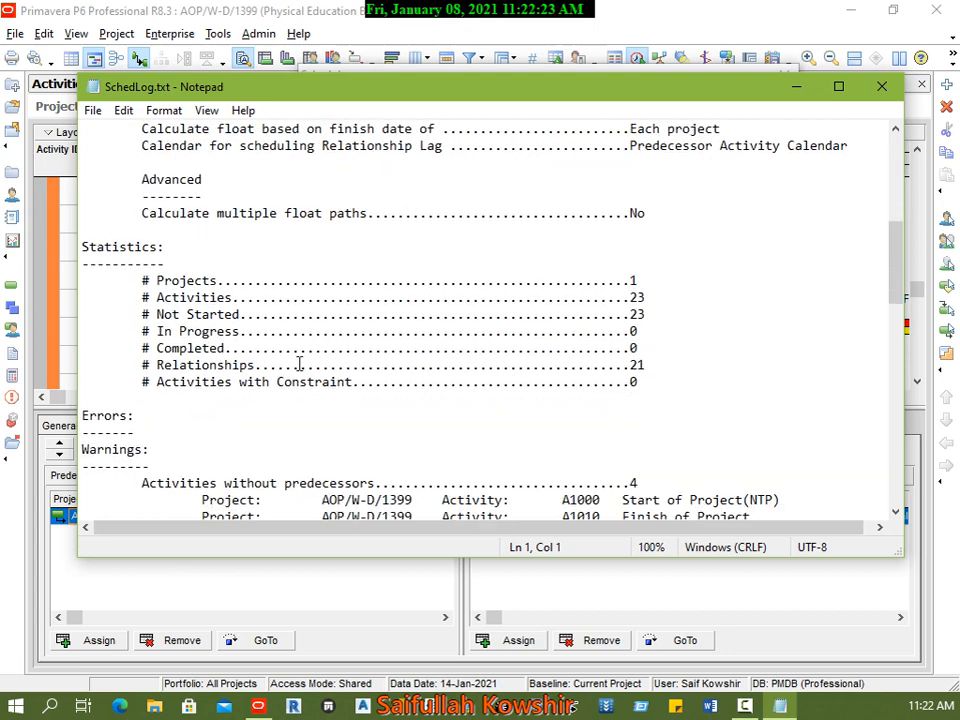
scroll(379, 396, "down", 3)
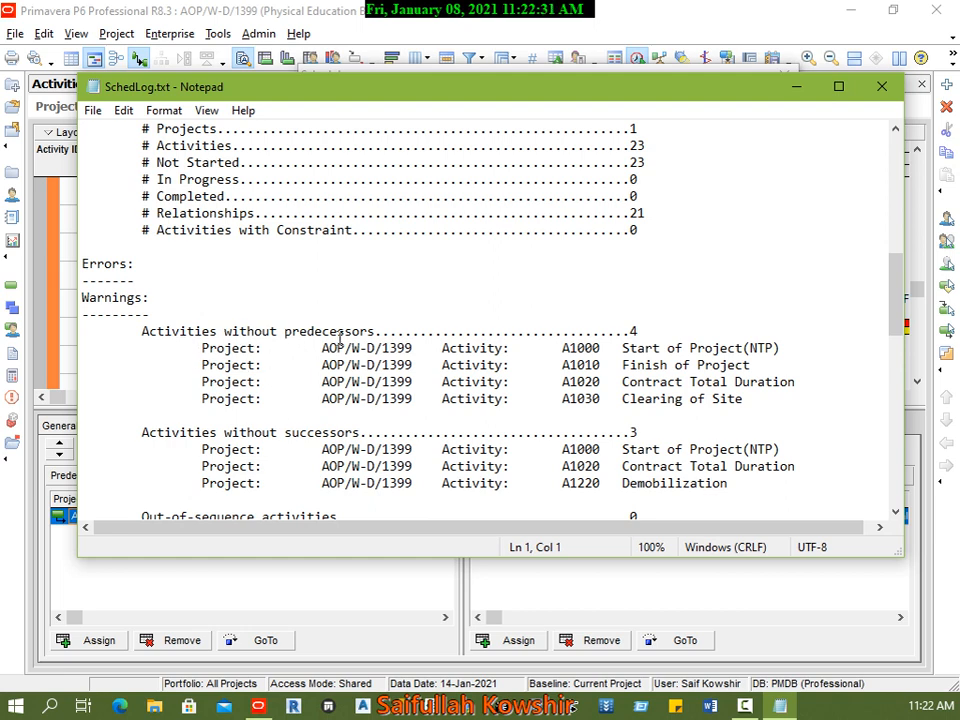
Step: Examine the warnings on activities without predecessors, highlighting Start of Project(NTP) and A1010 Finish of Project
left_click(283, 333)
left_click(360, 349)
left_click(368, 366)
key("Down")
key("Down")
key("Right")
left_click_drag(612, 348, 788, 344)
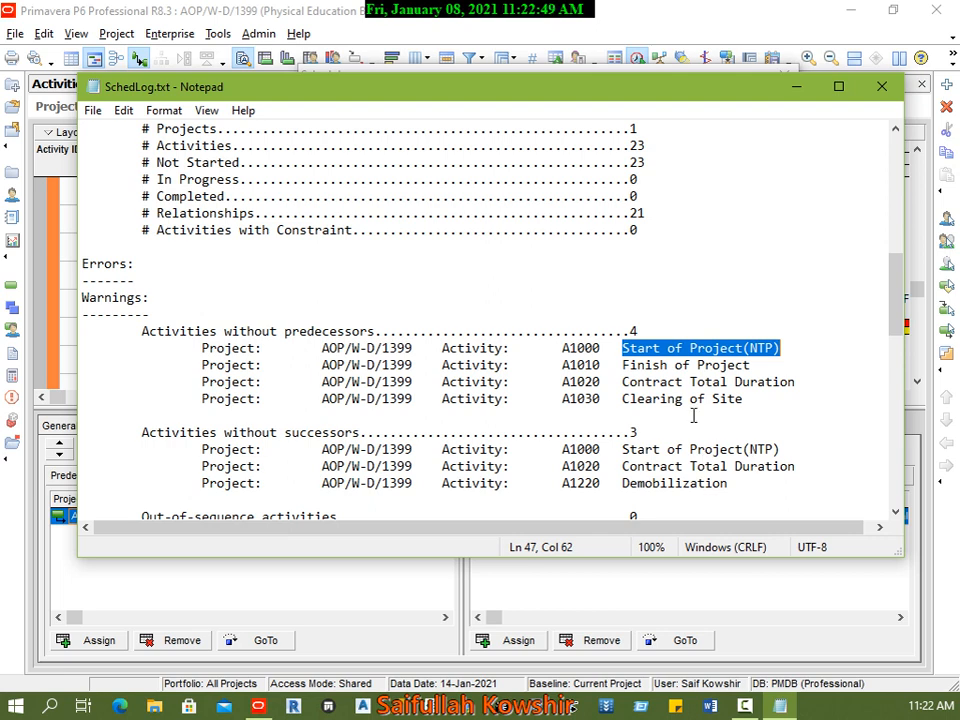
left_click(664, 365)
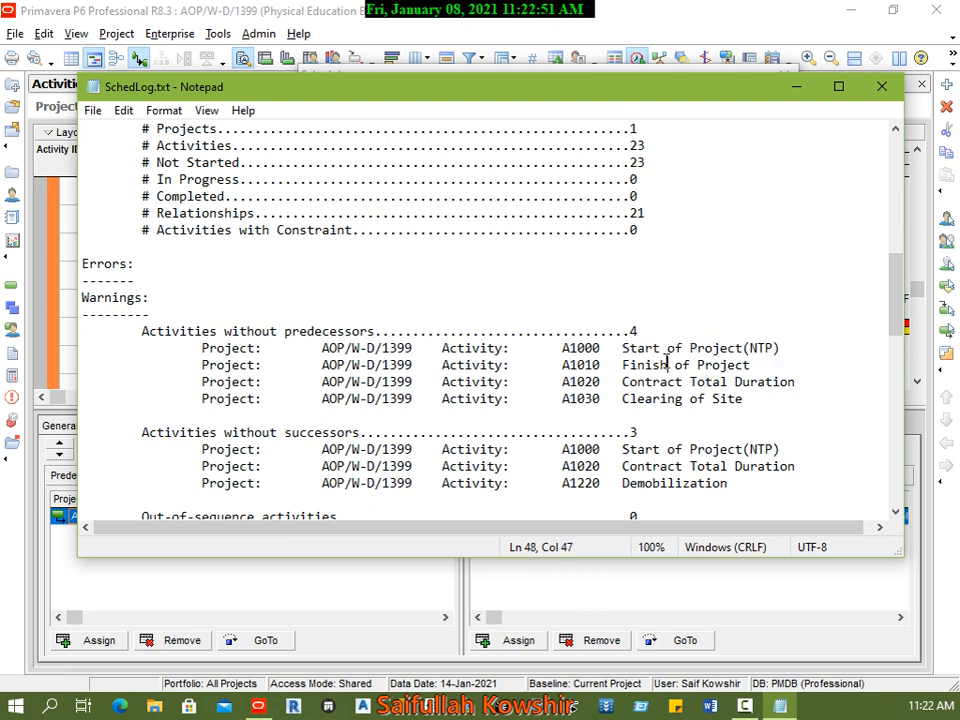
left_click_drag(768, 365, 547, 364)
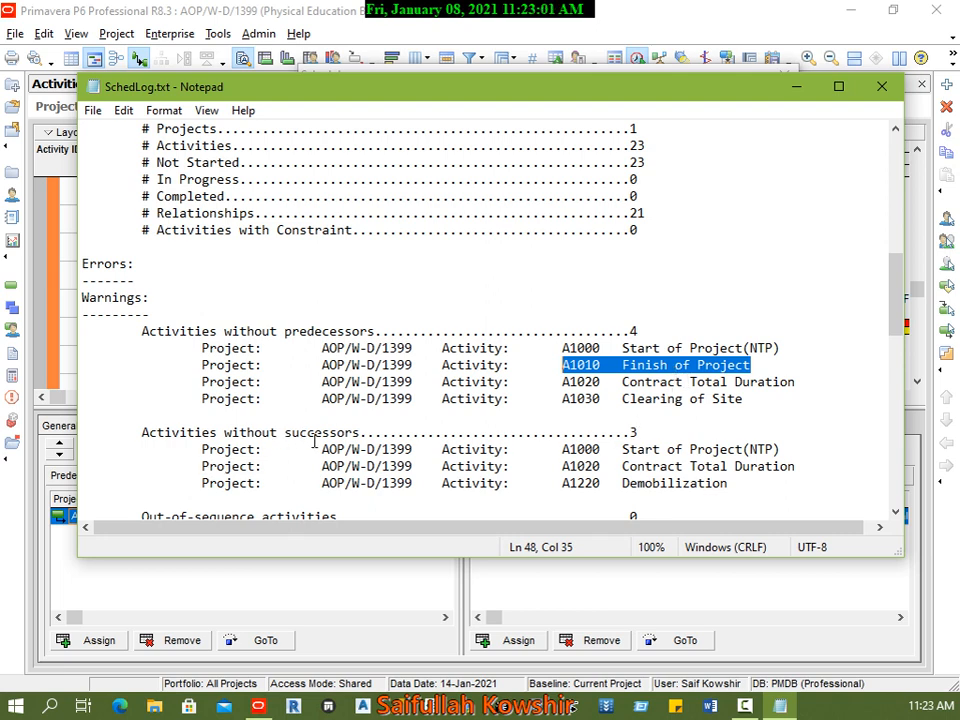
Step: Check the remaining log warnings, including out-of-sequence activities, and read the scheduling results
scroll(521, 450, "down", 1)
scroll(521, 450, "down", 1)
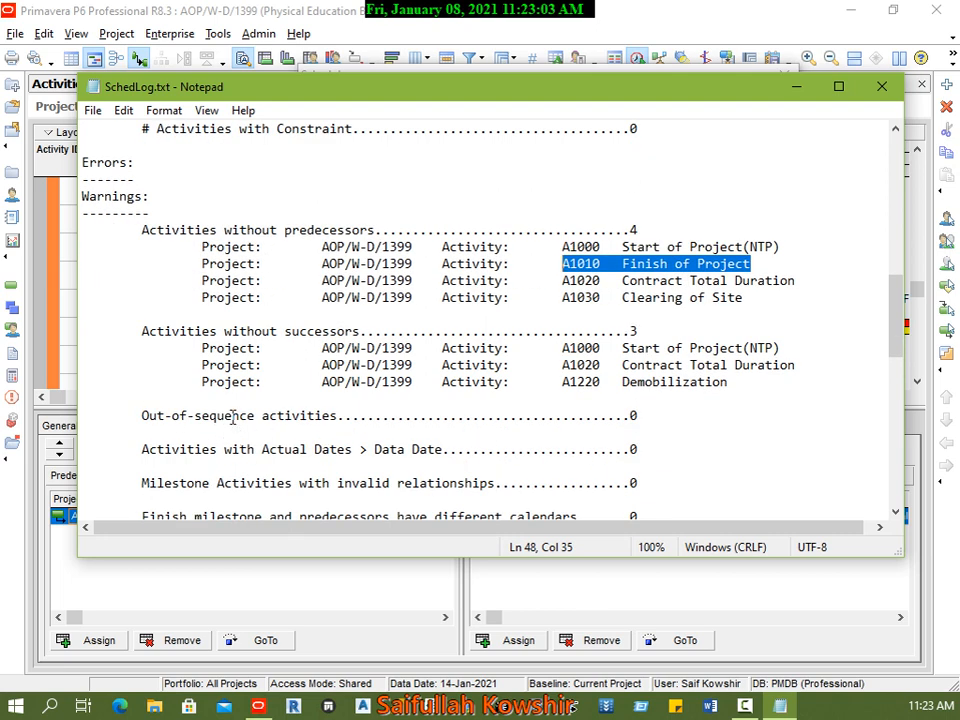
left_click(642, 414)
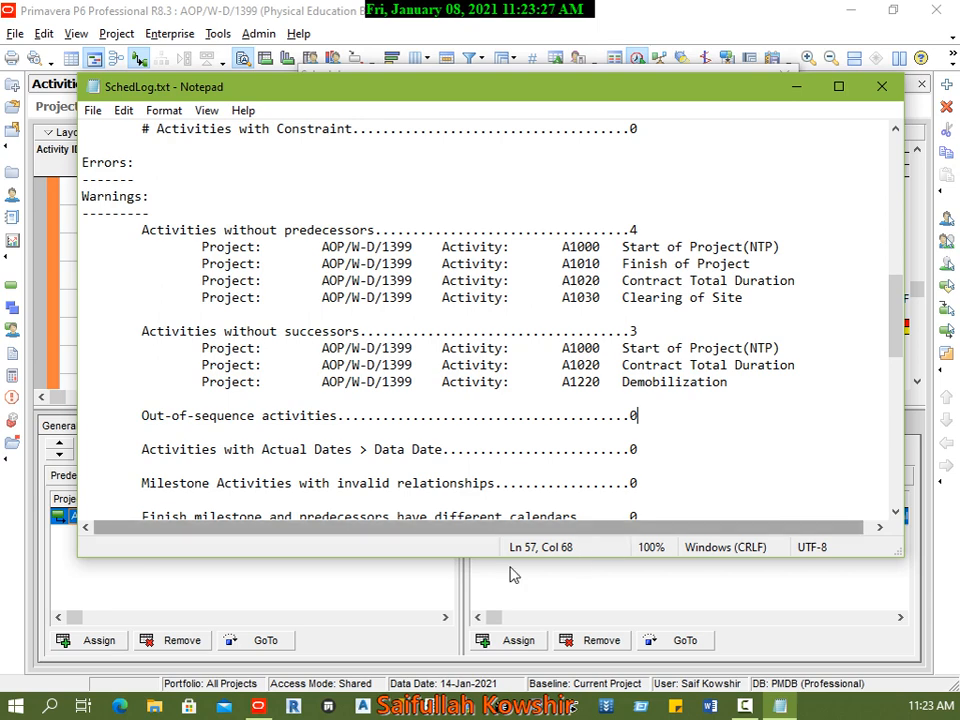
scroll(643, 467, "down", 1)
scroll(643, 467, "down", 3)
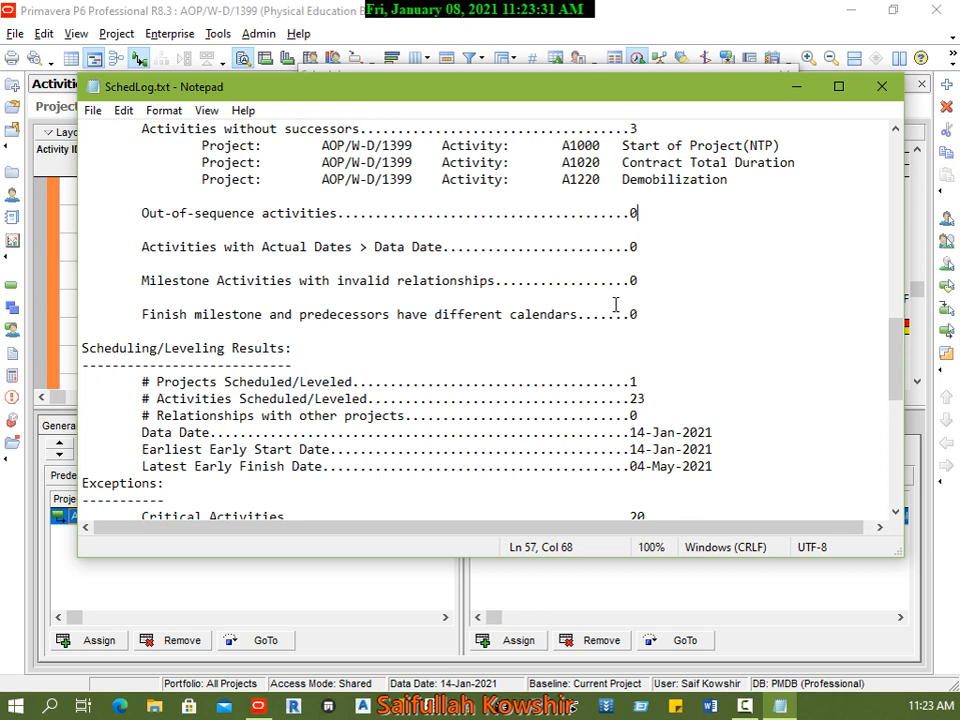
scroll(600, 320, "down", 2)
scroll(605, 348, "down", 2)
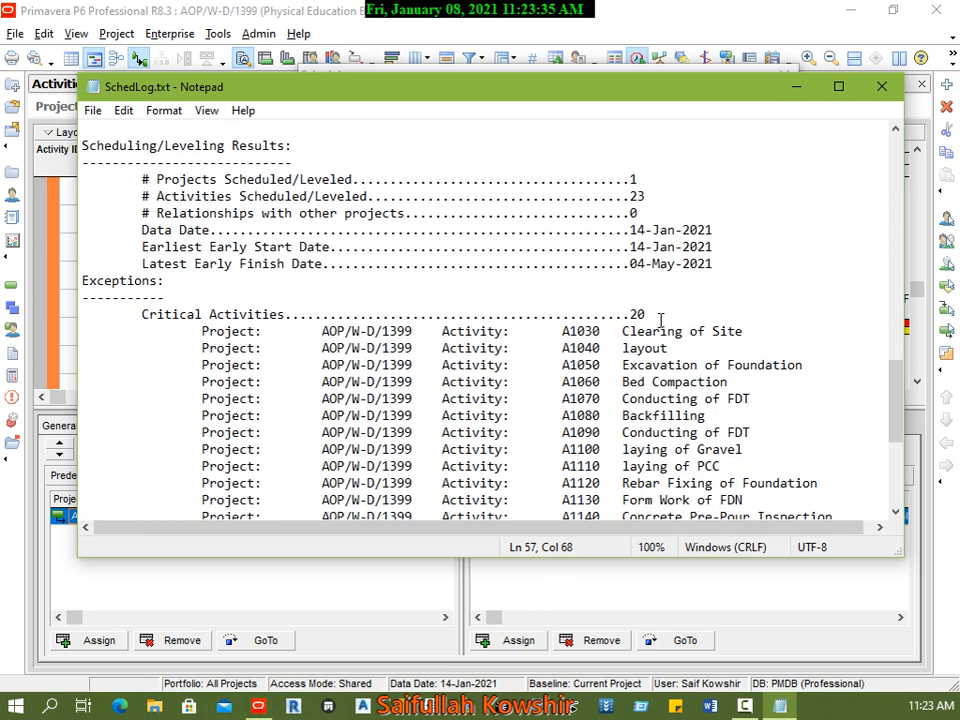
Step: Highlight the critical activities count in the log and review the list of critical activities and other exceptions
left_click_drag(646, 314, 632, 311)
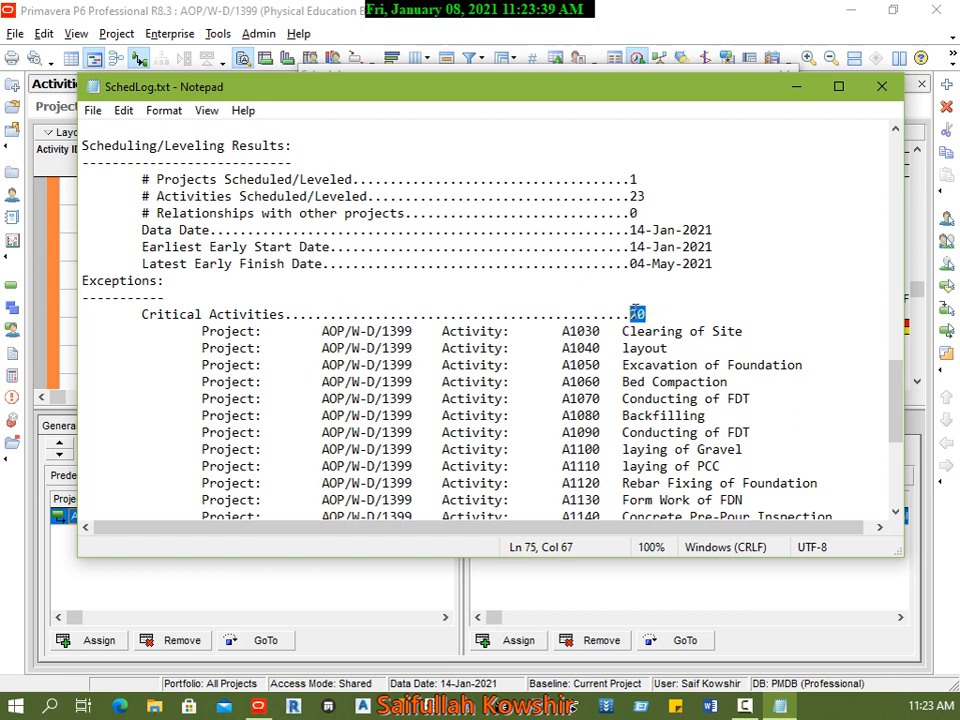
scroll(650, 345, "down", 4)
scroll(662, 372, "up", 2)
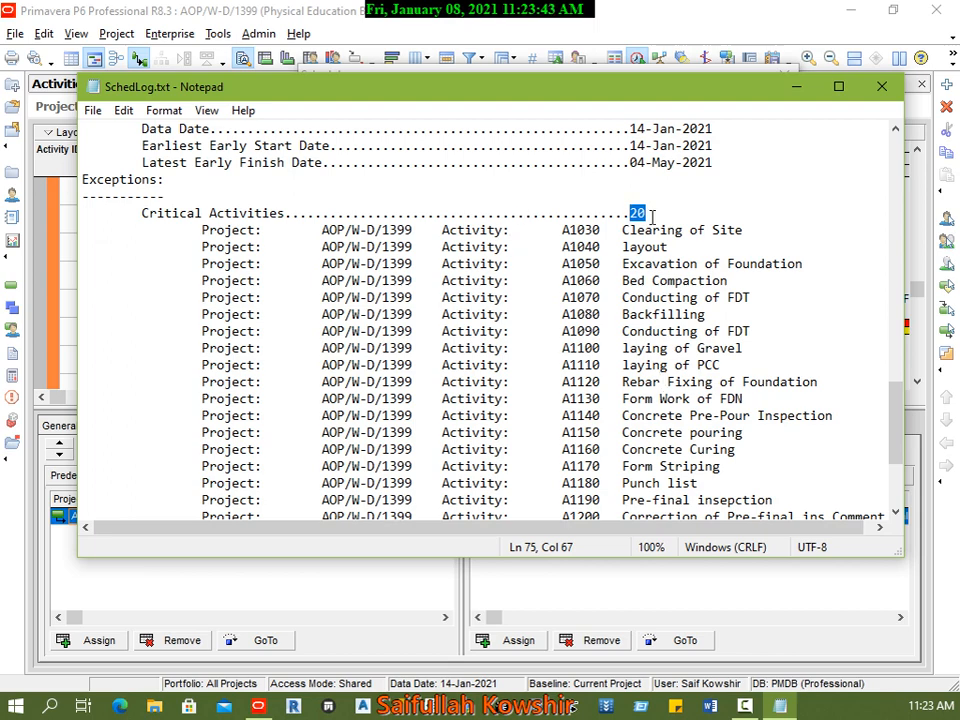
scroll(615, 340, "down", 4)
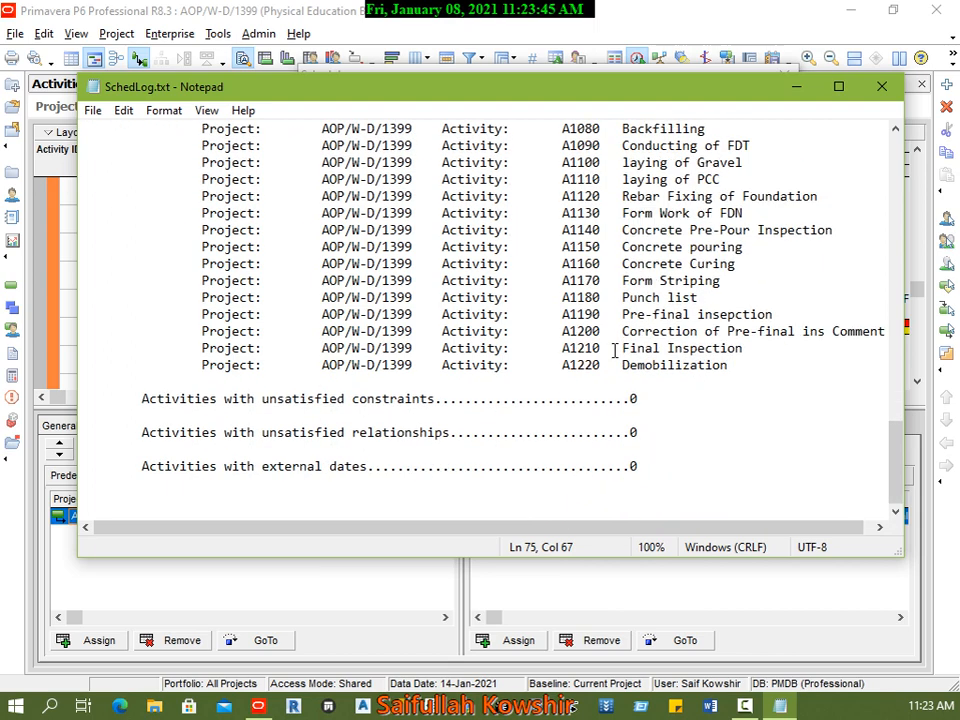
Step: Return to the log's statistics and highlight the entries for activities, relationships and activities with constraint
scroll(718, 401, "up", 16)
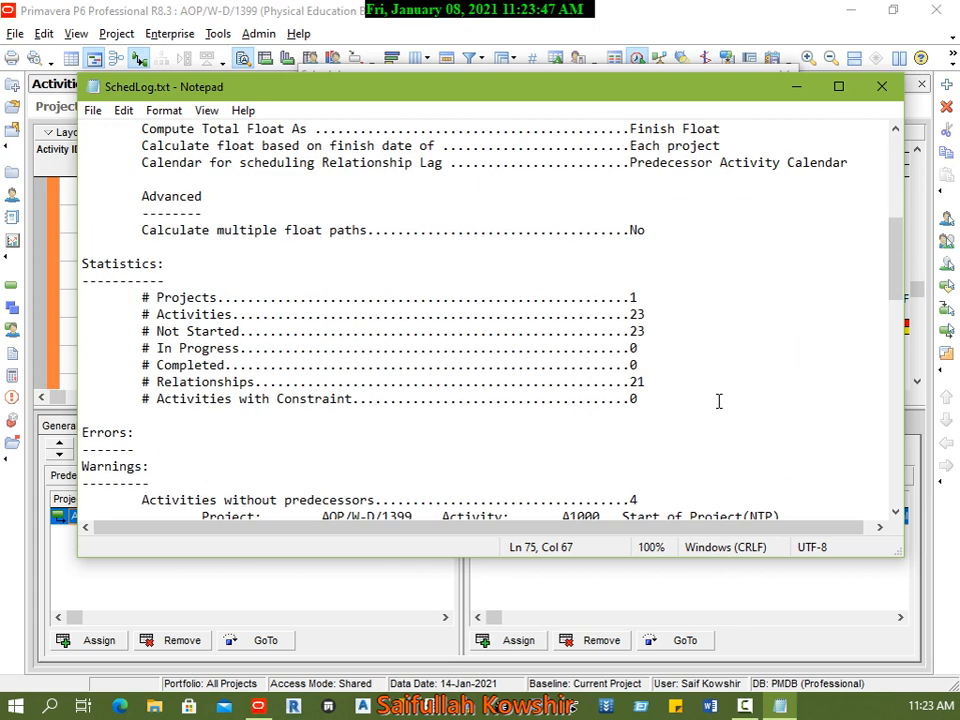
scroll(718, 401, "up", 1)
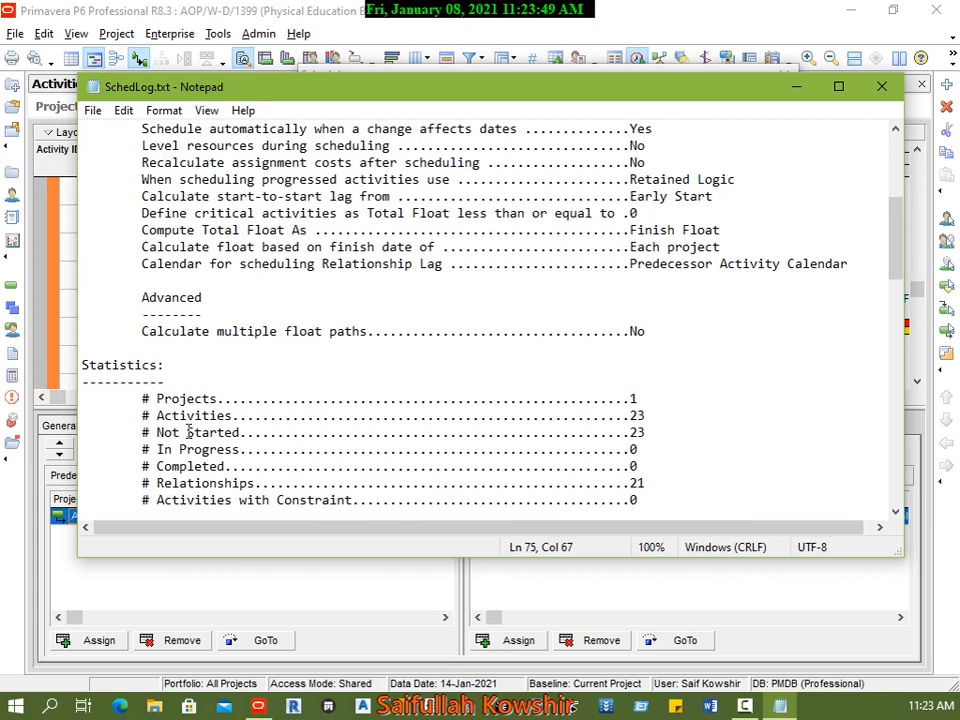
left_click_drag(677, 416, 638, 415)
left_click_drag(650, 414, 609, 413)
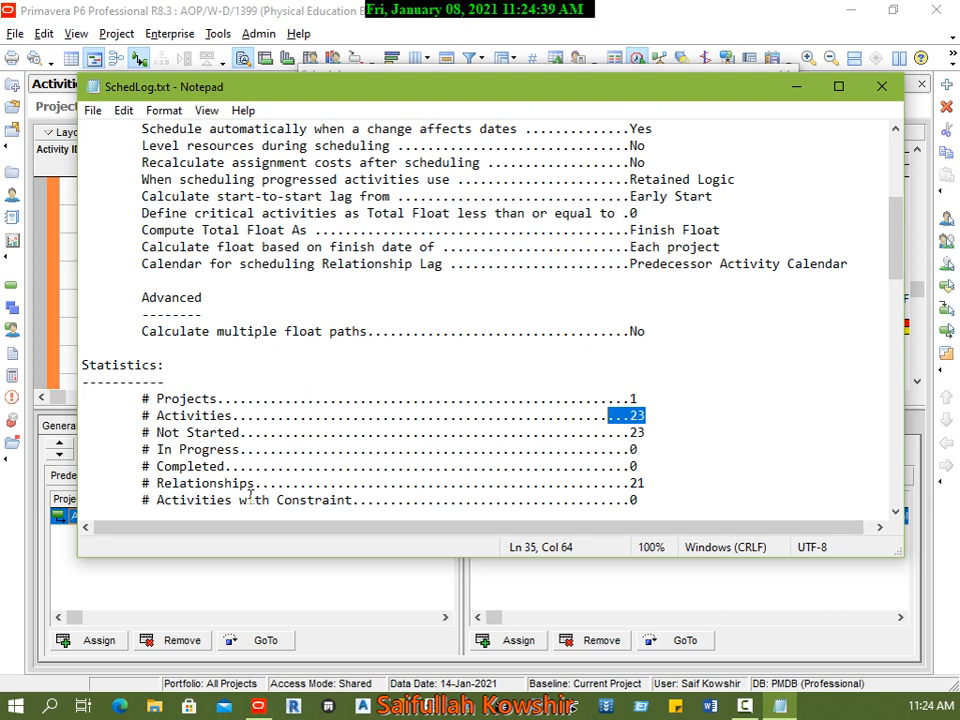
left_click(155, 483)
left_click_drag(155, 483, 262, 483)
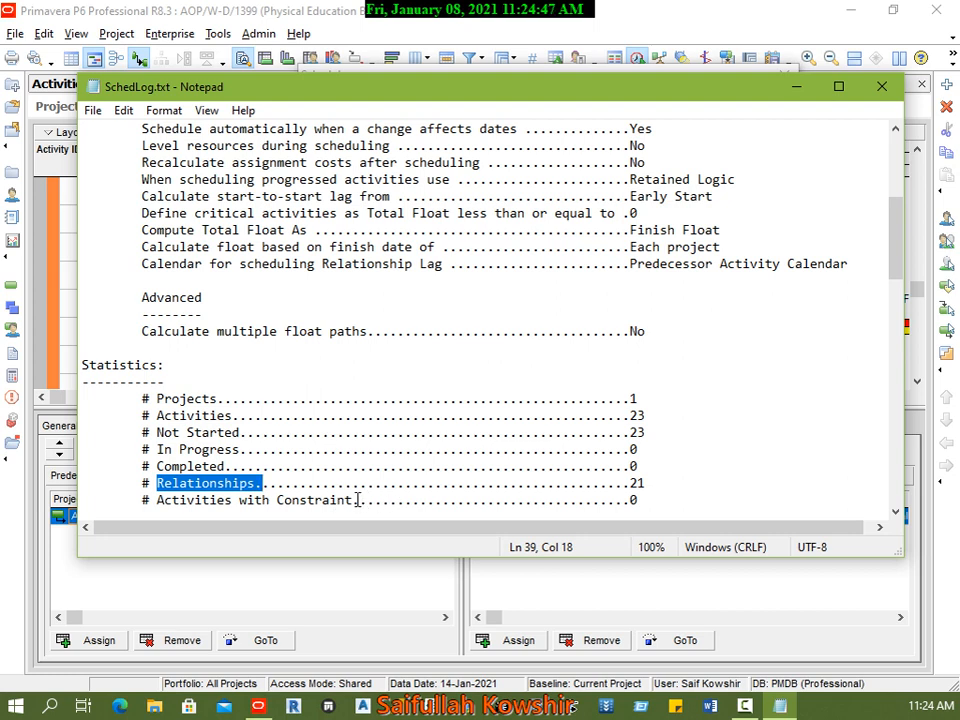
left_click_drag(359, 500, 284, 500)
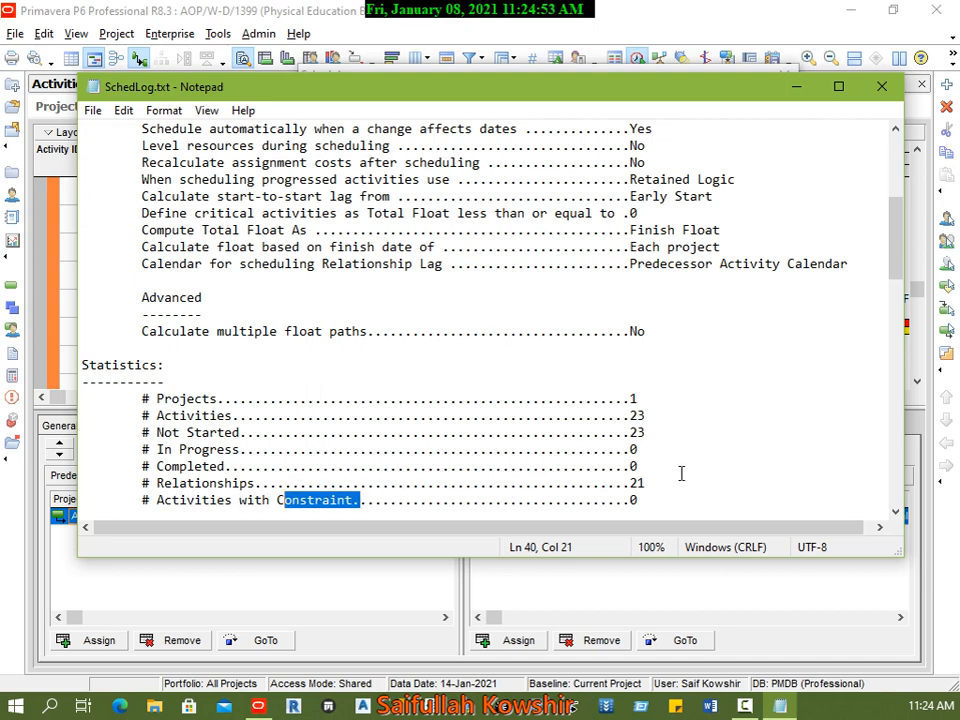
Step: Go over the log's errors, warnings, scheduling results and critical activities once more
scroll(681, 473, "down", 5)
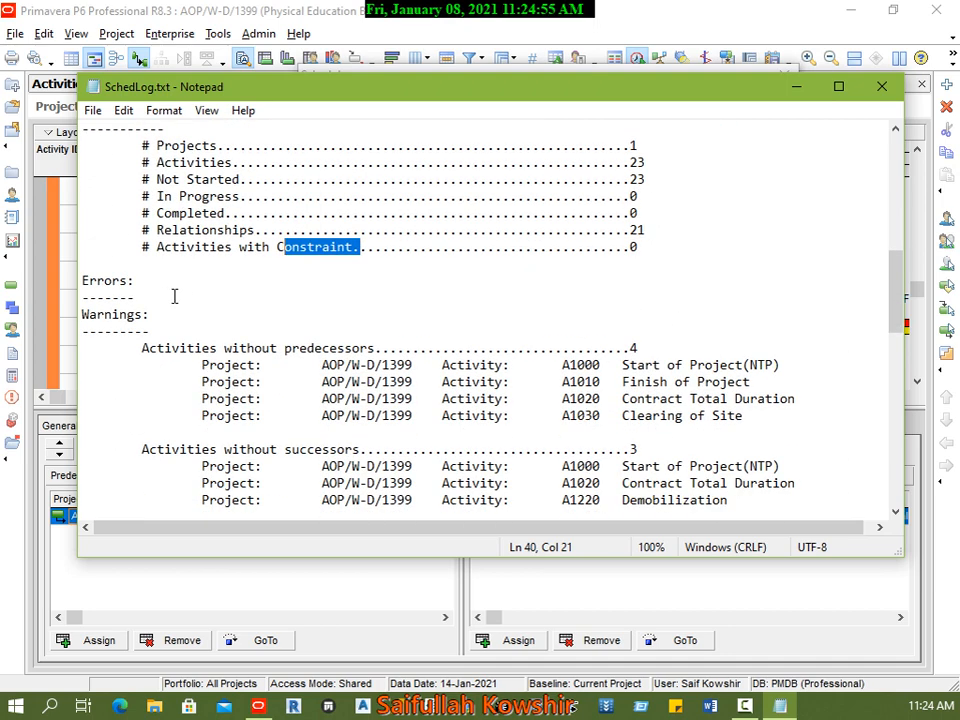
scroll(368, 396, "down", 15)
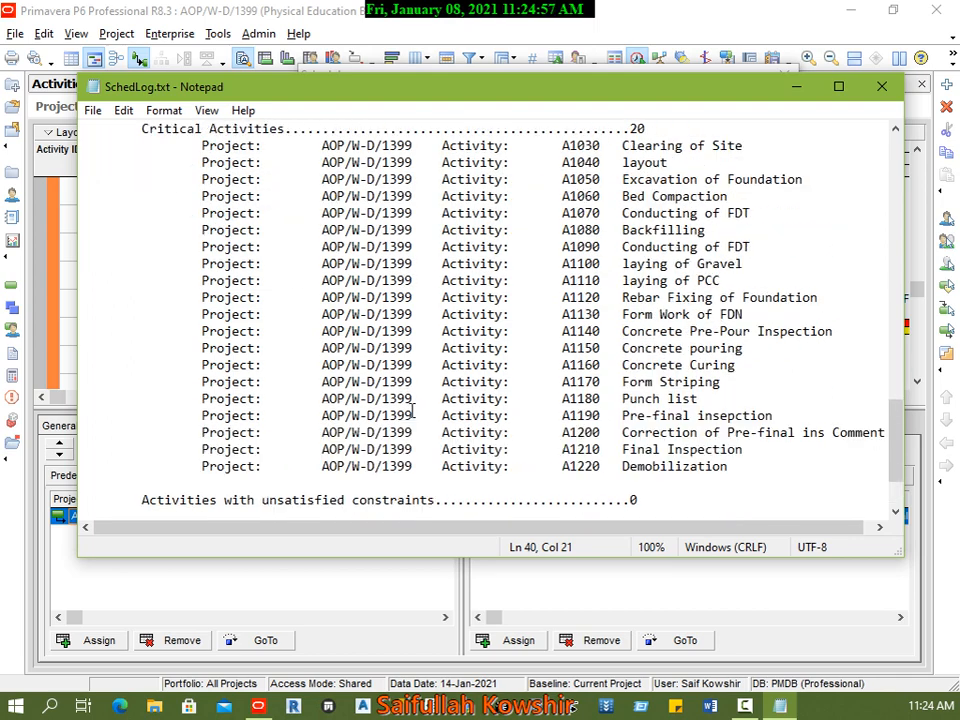
scroll(350, 400, "up", 4)
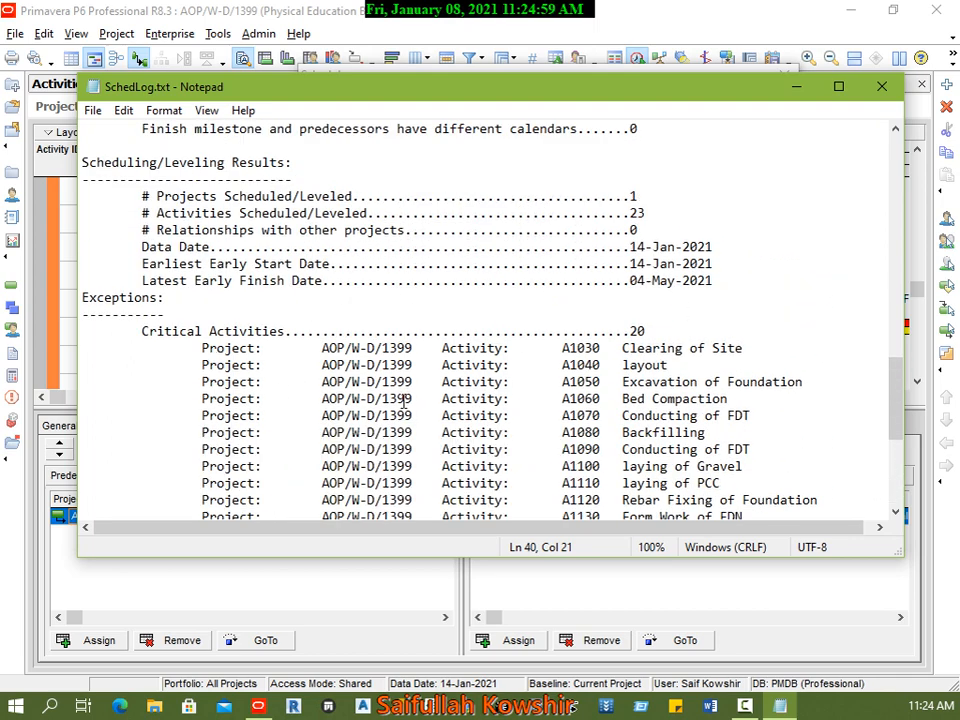
scroll(527, 388, "down", 6)
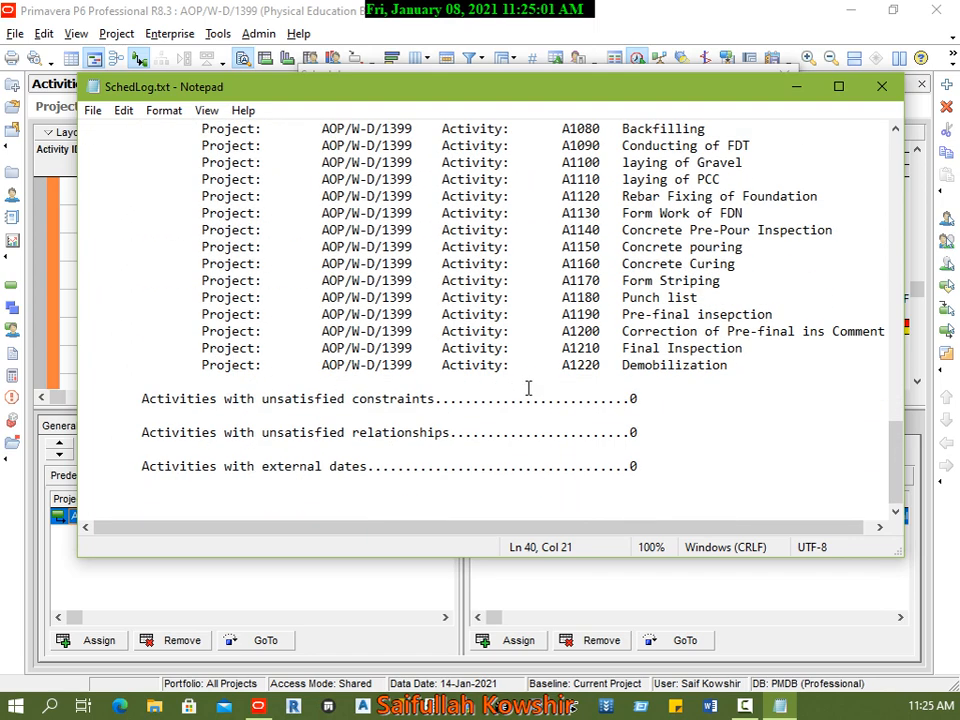
scroll(796, 466, "up", 5)
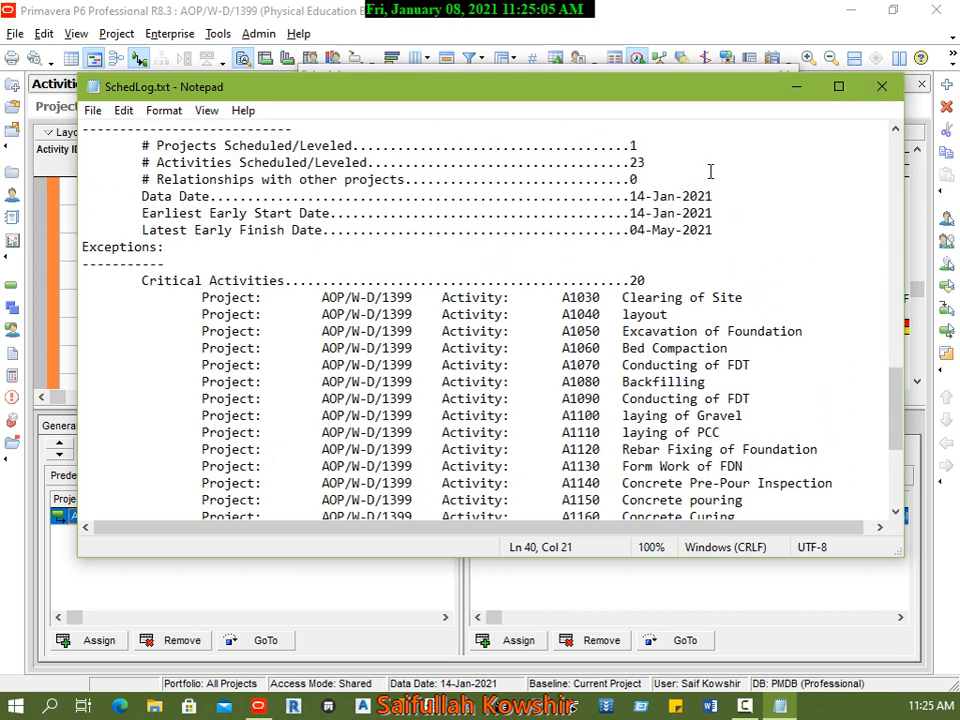
Step: Close the scheduling log, cancel the Schedule dialog and return to the Close out activities
left_click(881, 86)
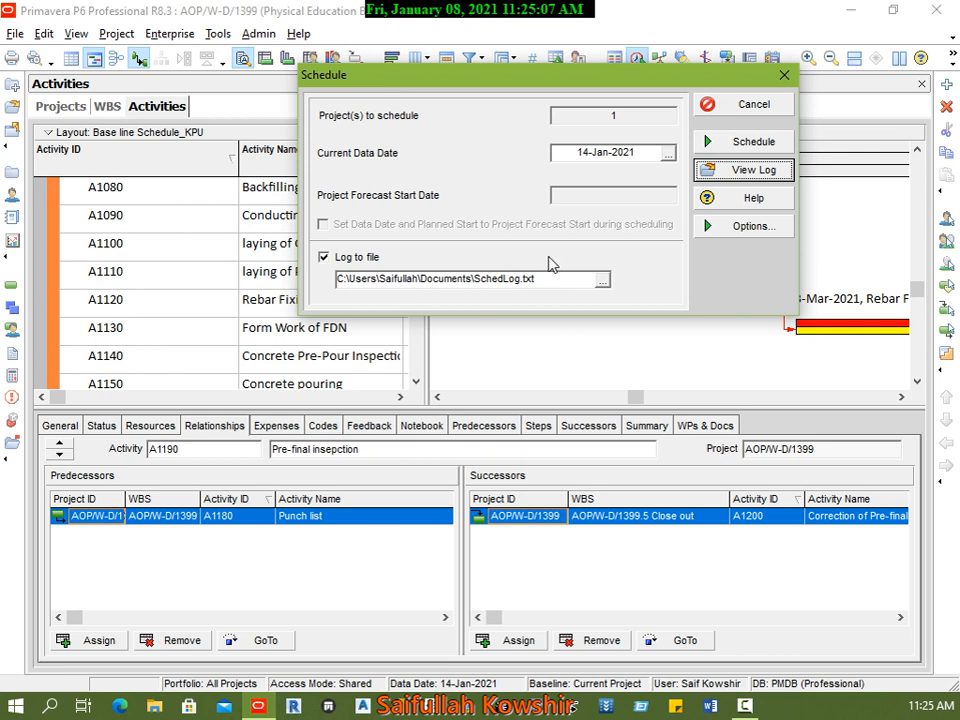
left_click(775, 108)
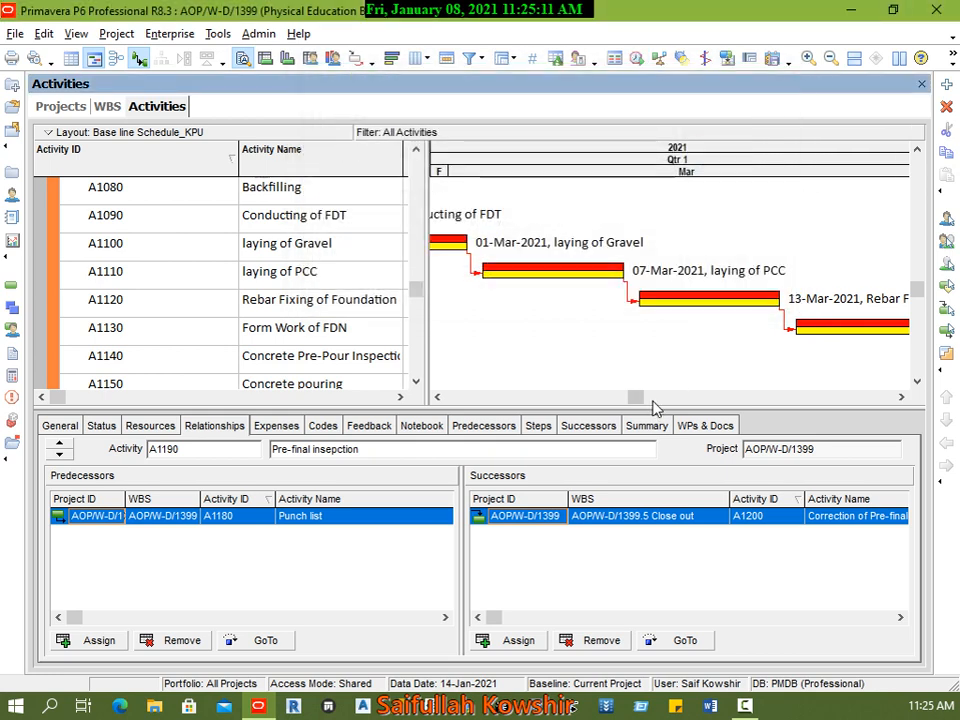
scroll(601, 369, "down", 2)
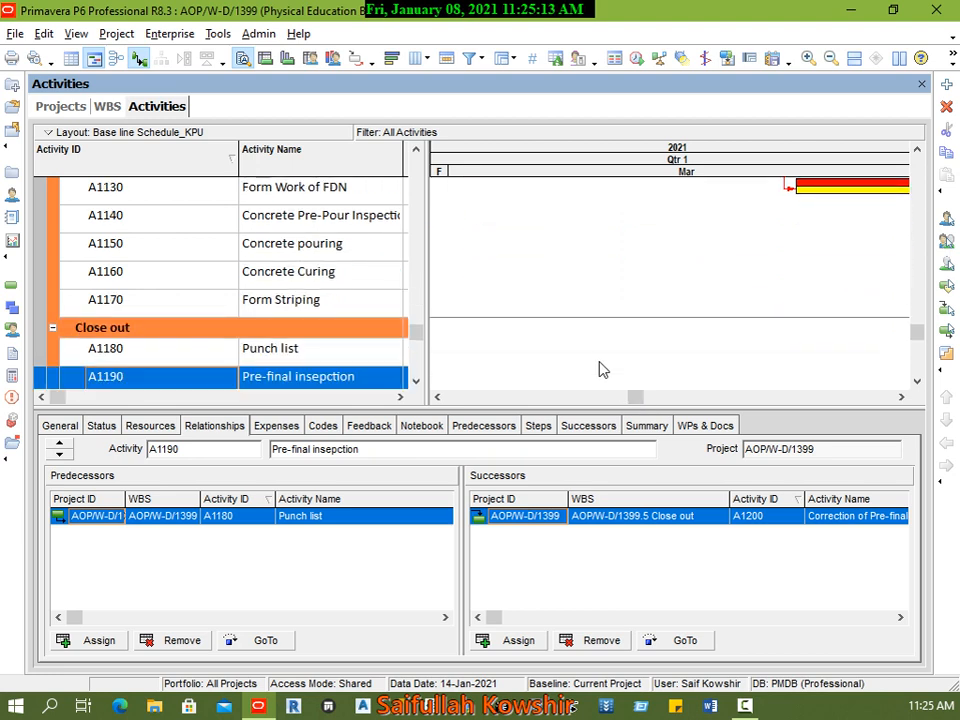
Step: Examine the Close out bars in the Gantt chart and the relationship type of Pre-final inspection's successor A1200
scroll(601, 369, "down", 2)
left_click_drag(634, 395, 843, 426)
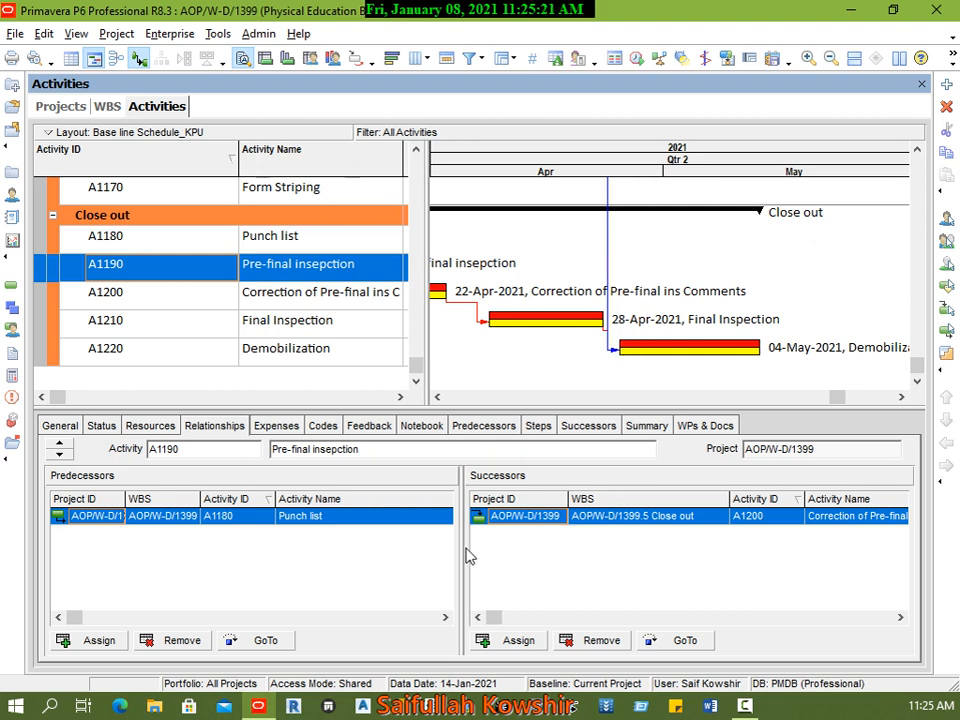
left_click(900, 617)
left_click(900, 617)
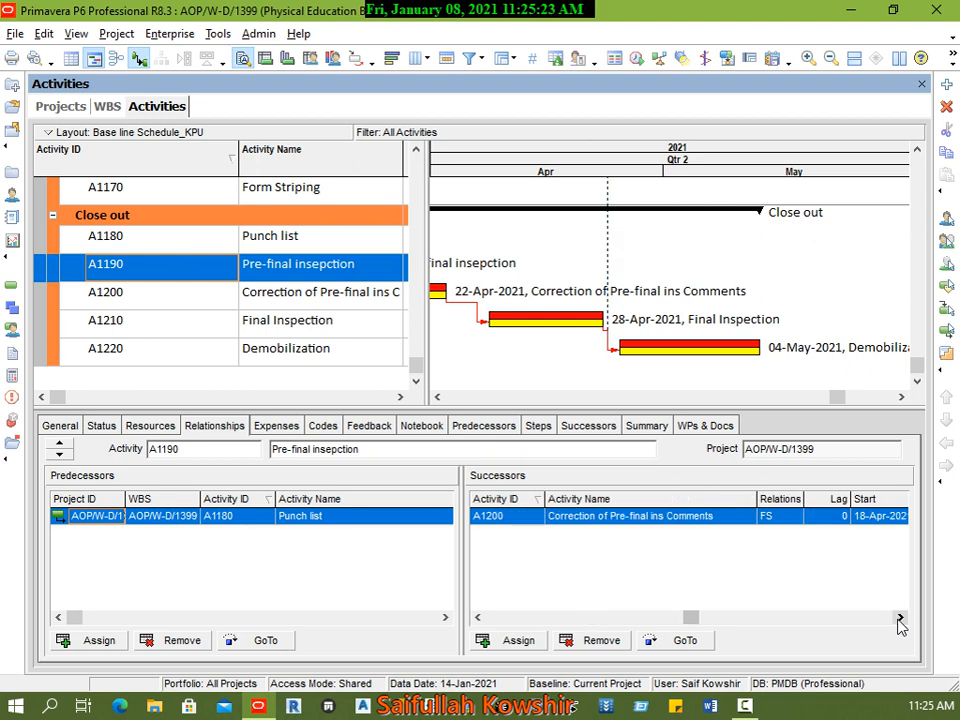
left_click(790, 521)
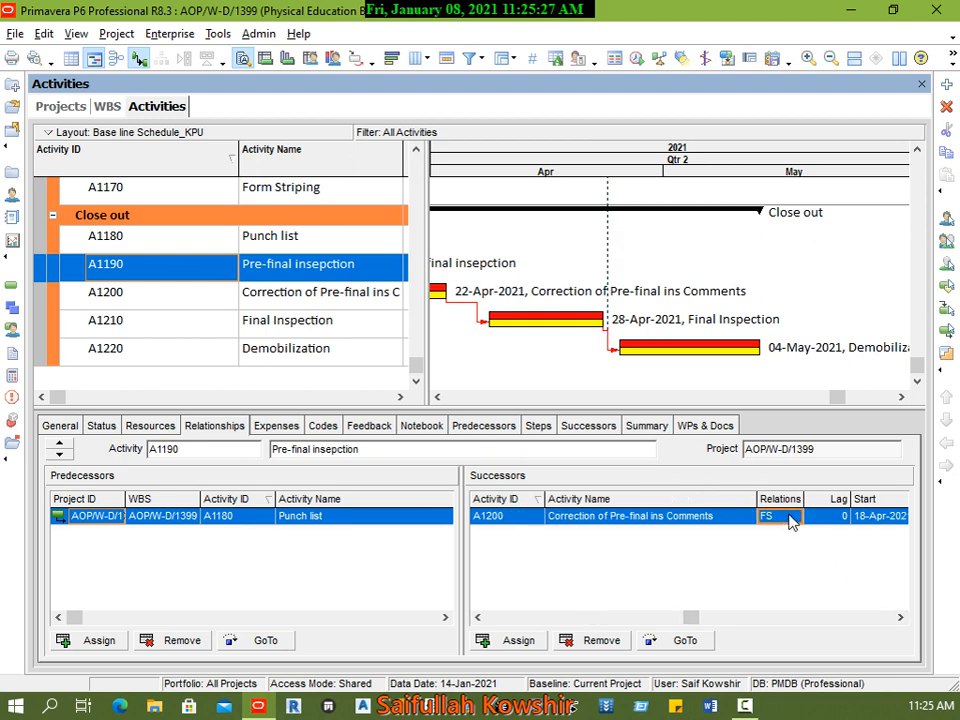
Step: Switch the relationship type of Pre-final inspection's predecessor, Punch list, to FF and set it back to FS
left_click(58, 617)
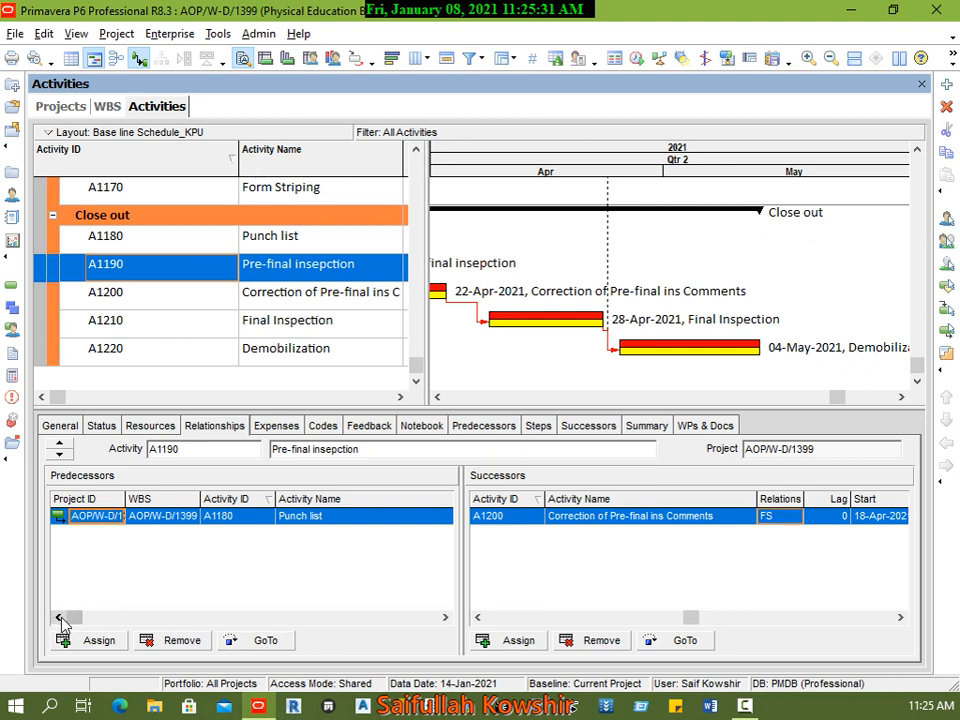
left_click_drag(72, 617, 368, 640)
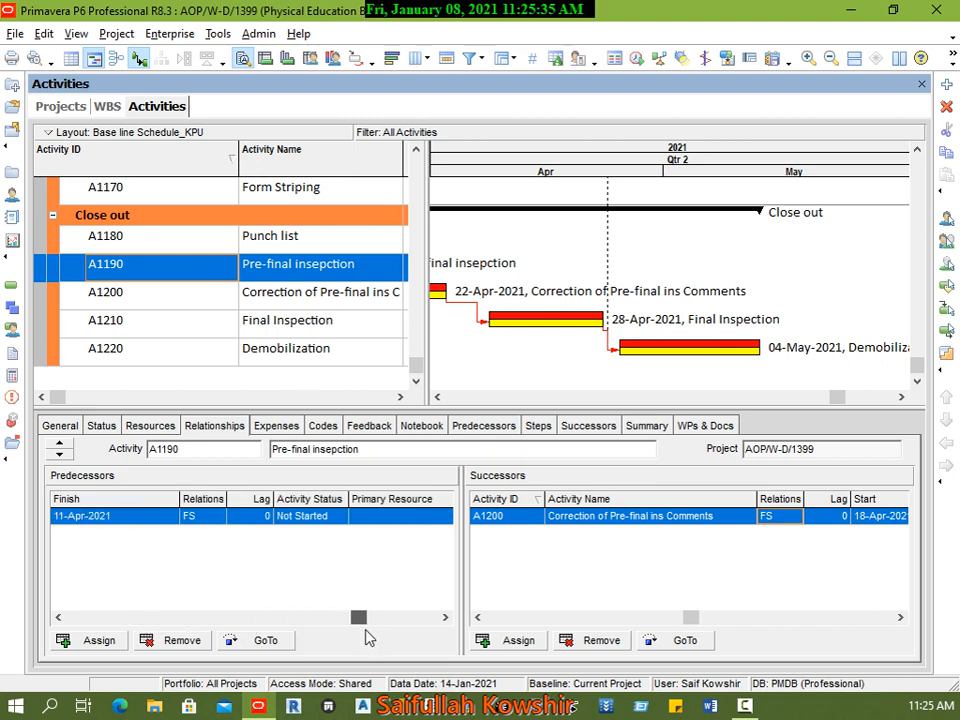
left_click(212, 517)
left_click(216, 517)
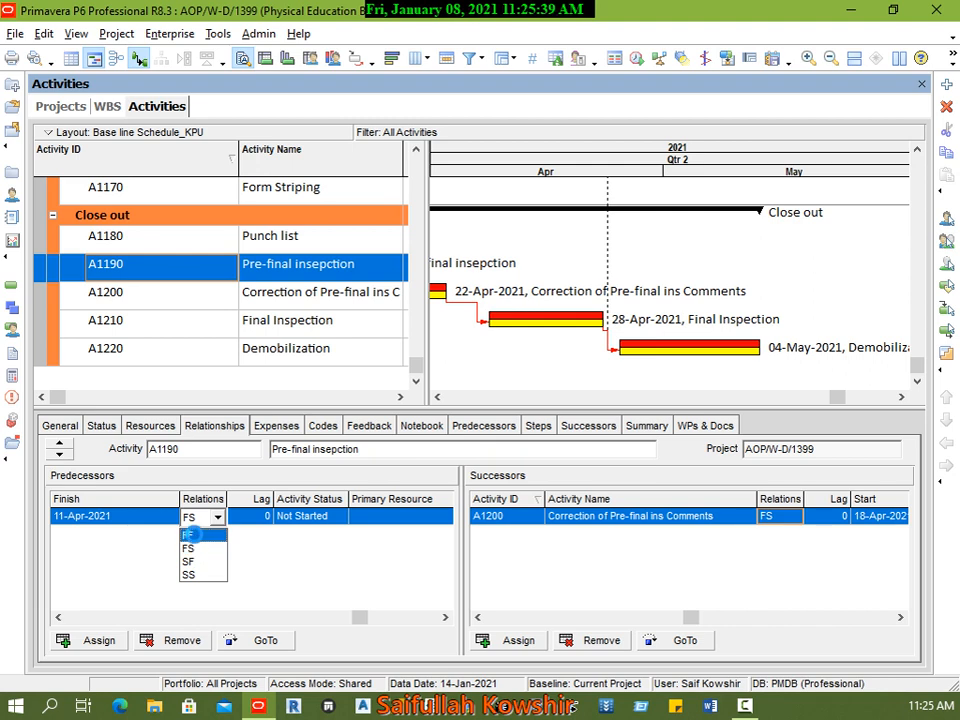
left_click(190, 535)
left_click(208, 518)
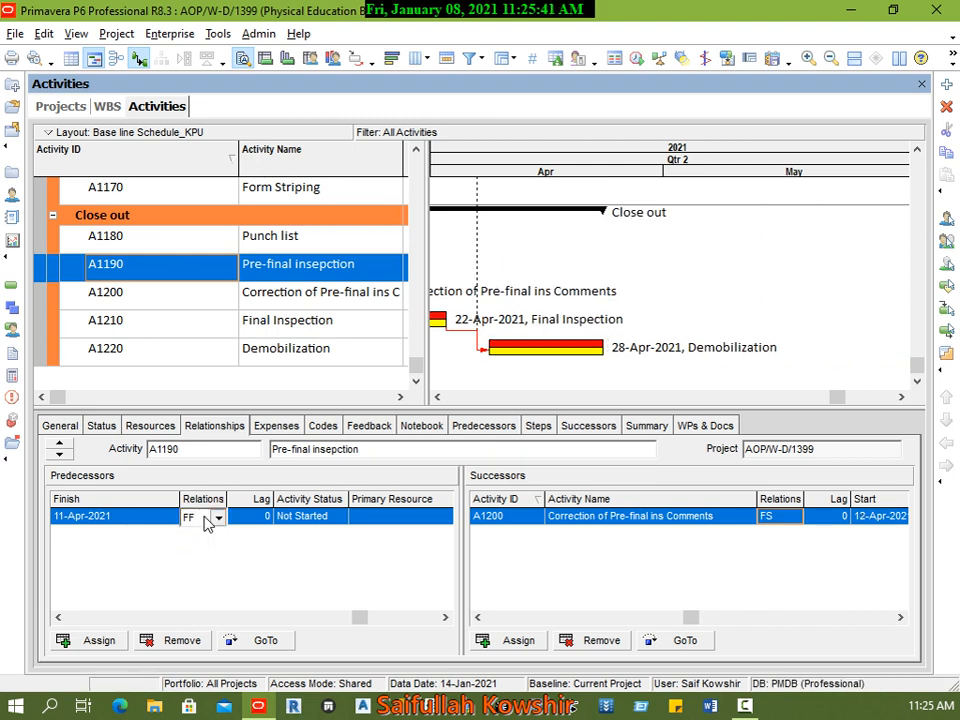
left_click(209, 519)
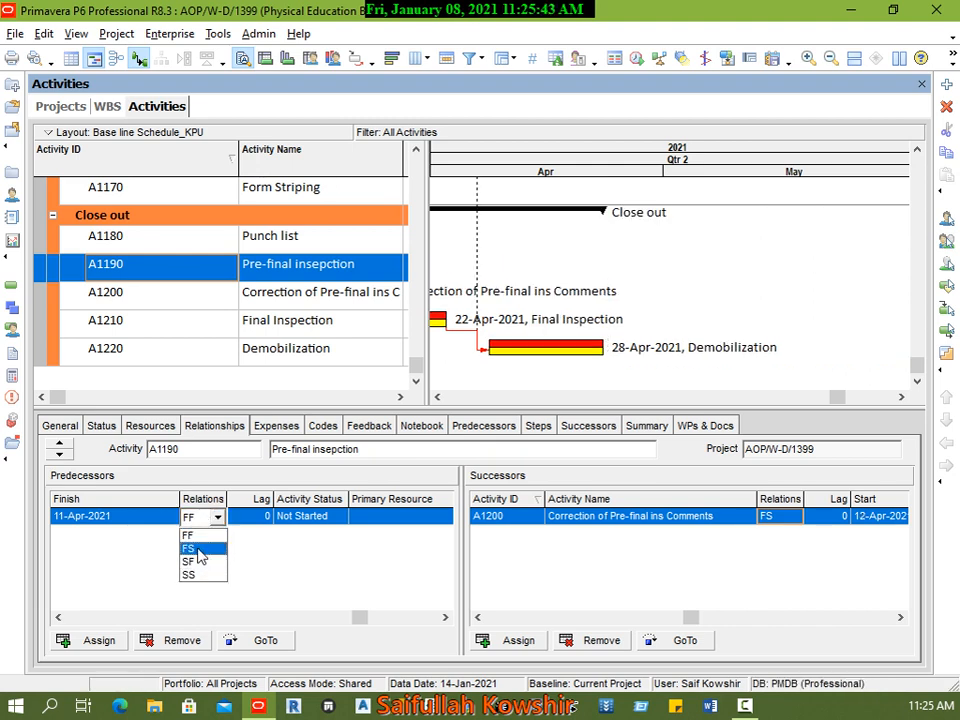
left_click(198, 550)
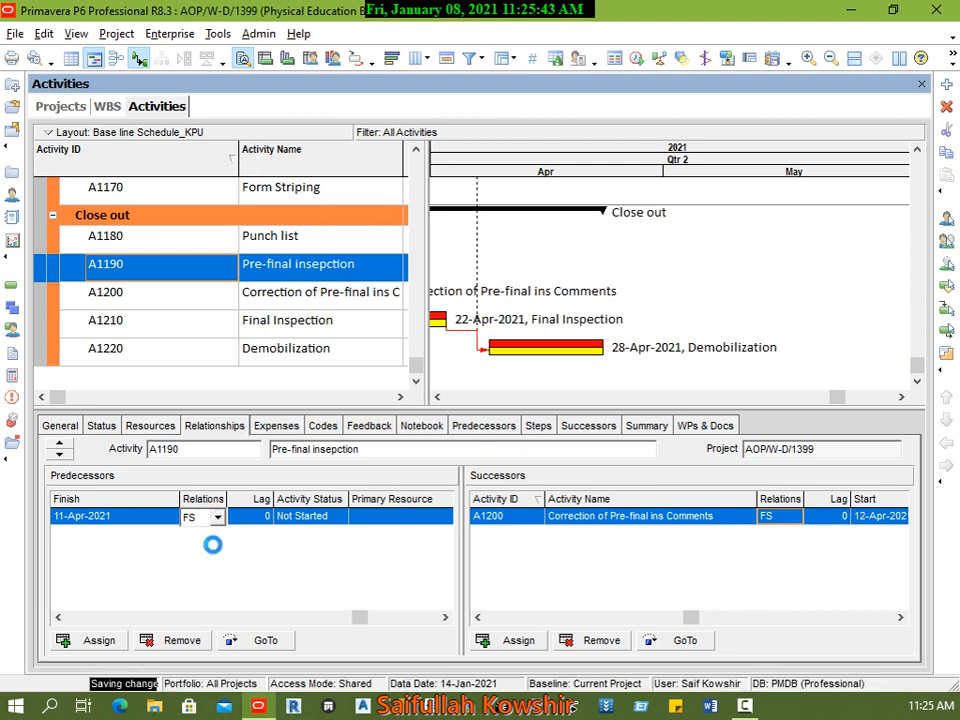
Step: Switch the relationship type of successor A1200, Correction of Pre-final ins Comments, to FF and return it to FS
left_click(780, 516)
left_click(782, 537)
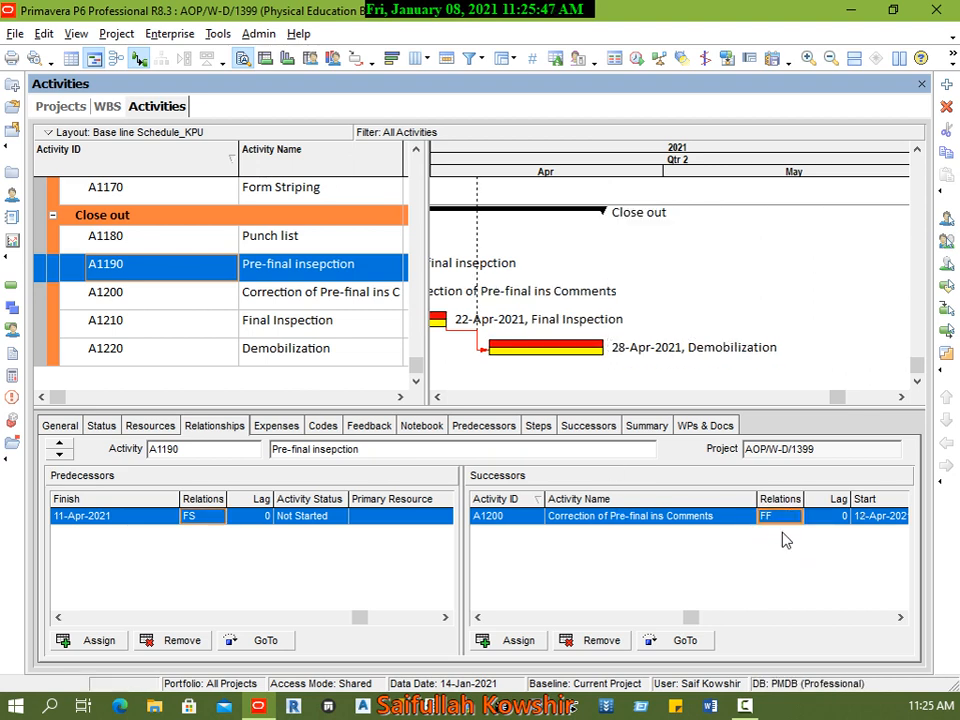
left_click(780, 517)
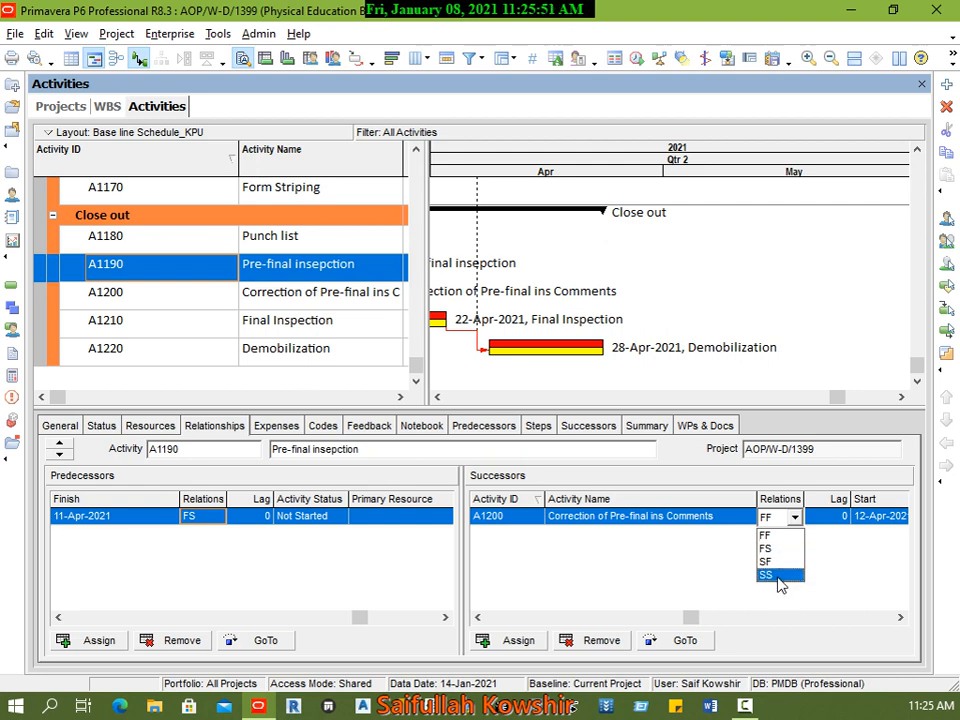
left_click(782, 549)
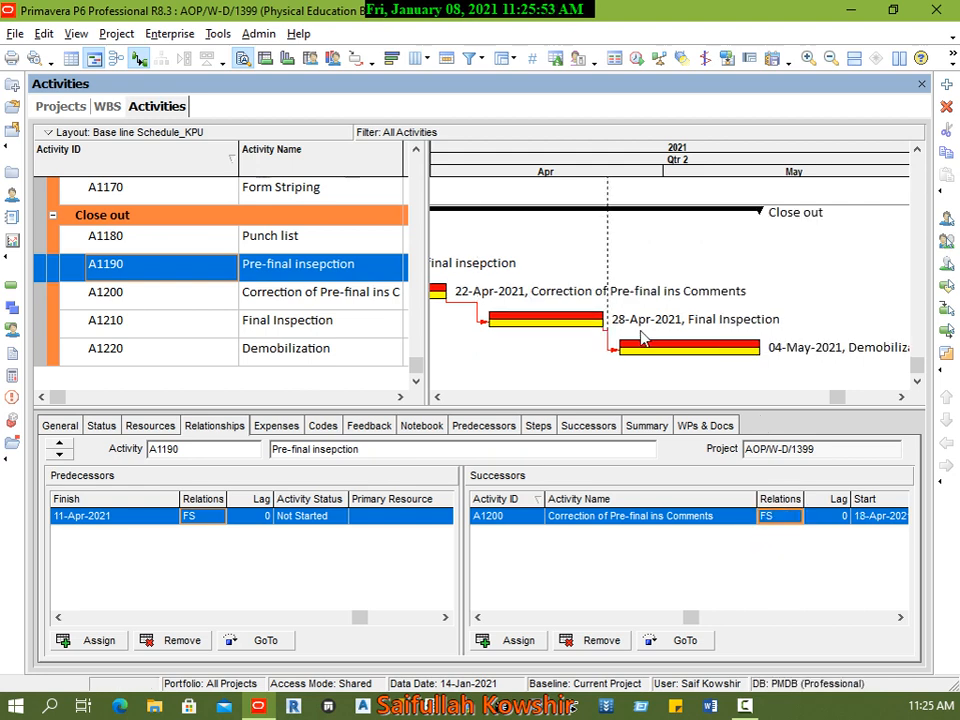
Step: Remove the relationship drawn as the long vertical line running down to the Demobilization bar in the Gantt chart
left_click(607, 265)
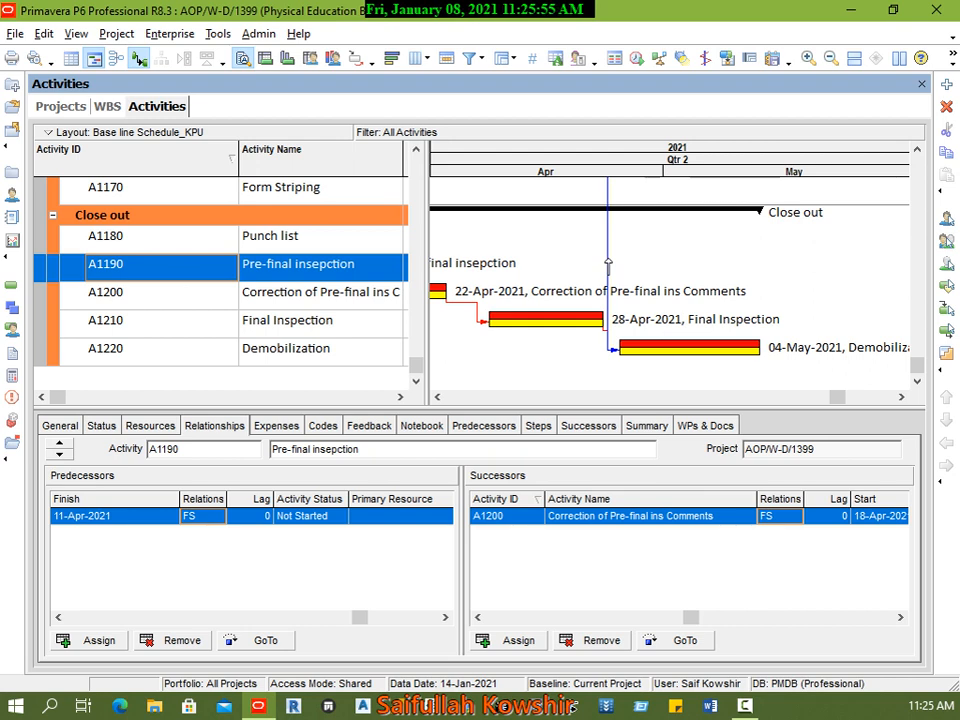
key("Delete")
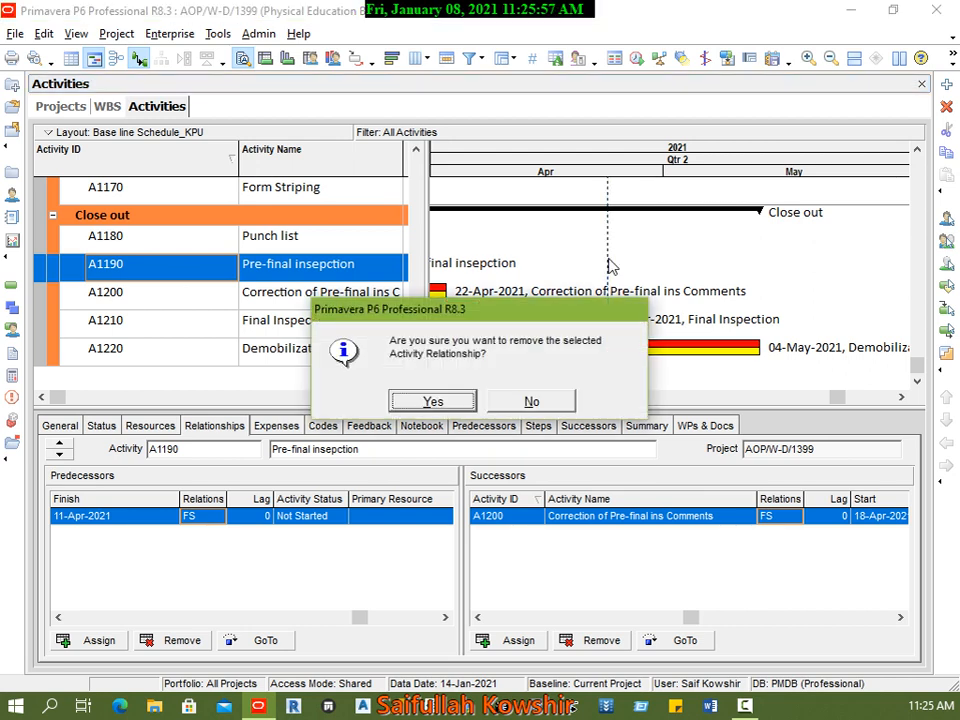
left_click(433, 401)
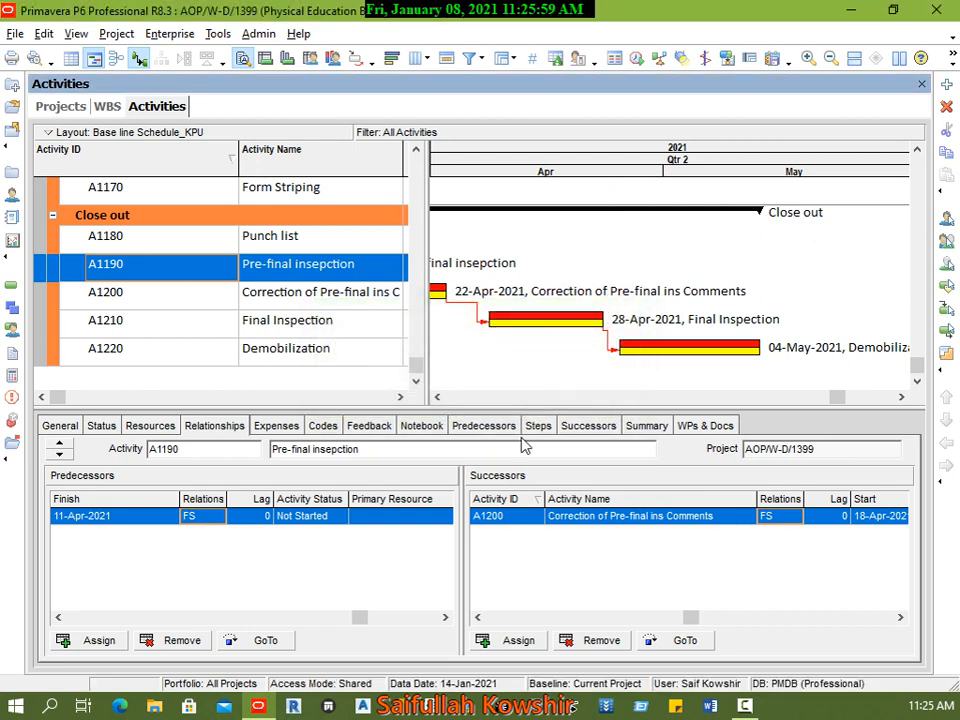